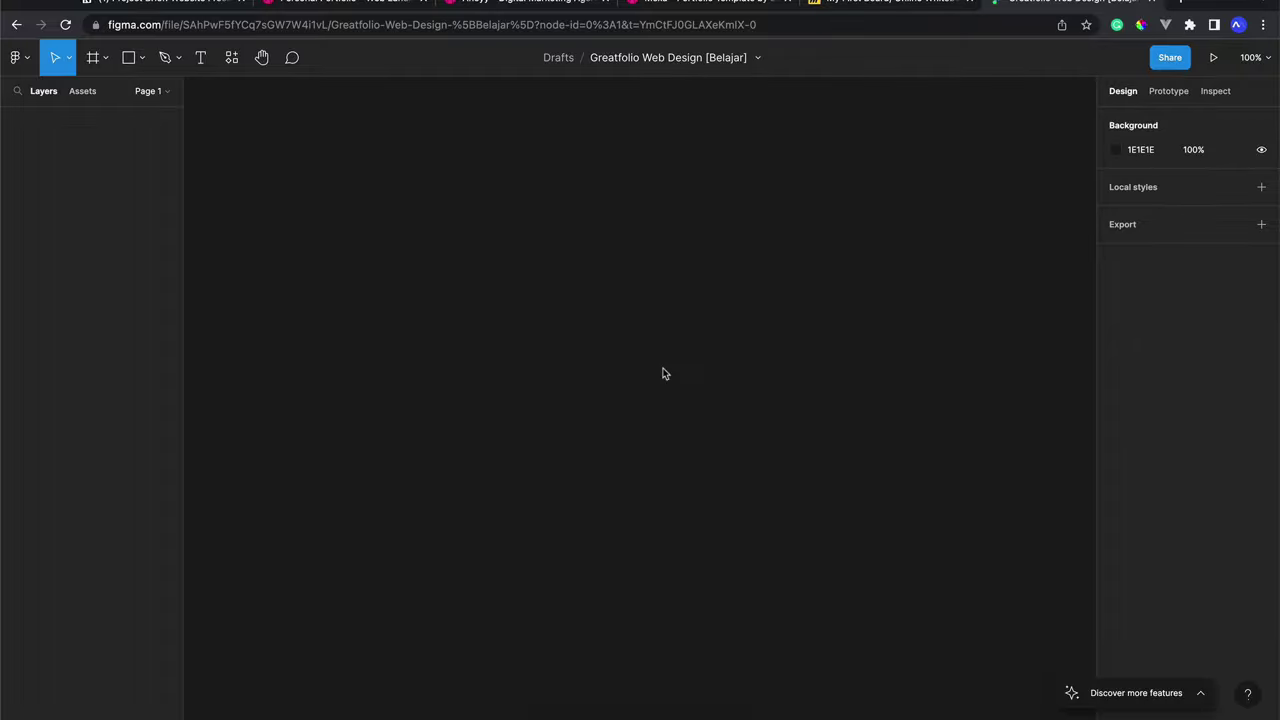
# Switch to the Miro 'My First Board' showing the portfolio wireframes
pyautogui.click(853, 3)
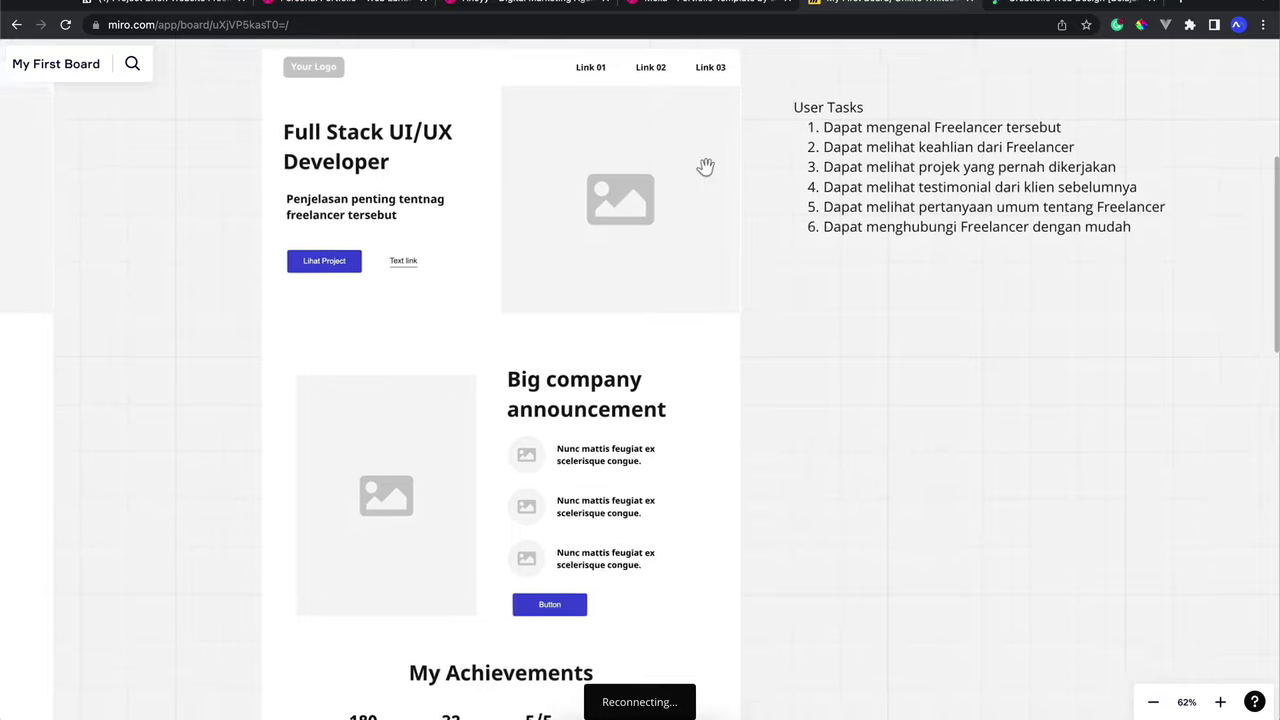
# Copy the whole Full Stack UI/UX Developer wireframe (76 objects) from Miro as an image
pyautogui.hscroll(-5, 706, 167)
pyautogui.scroll(2, 706, 170)
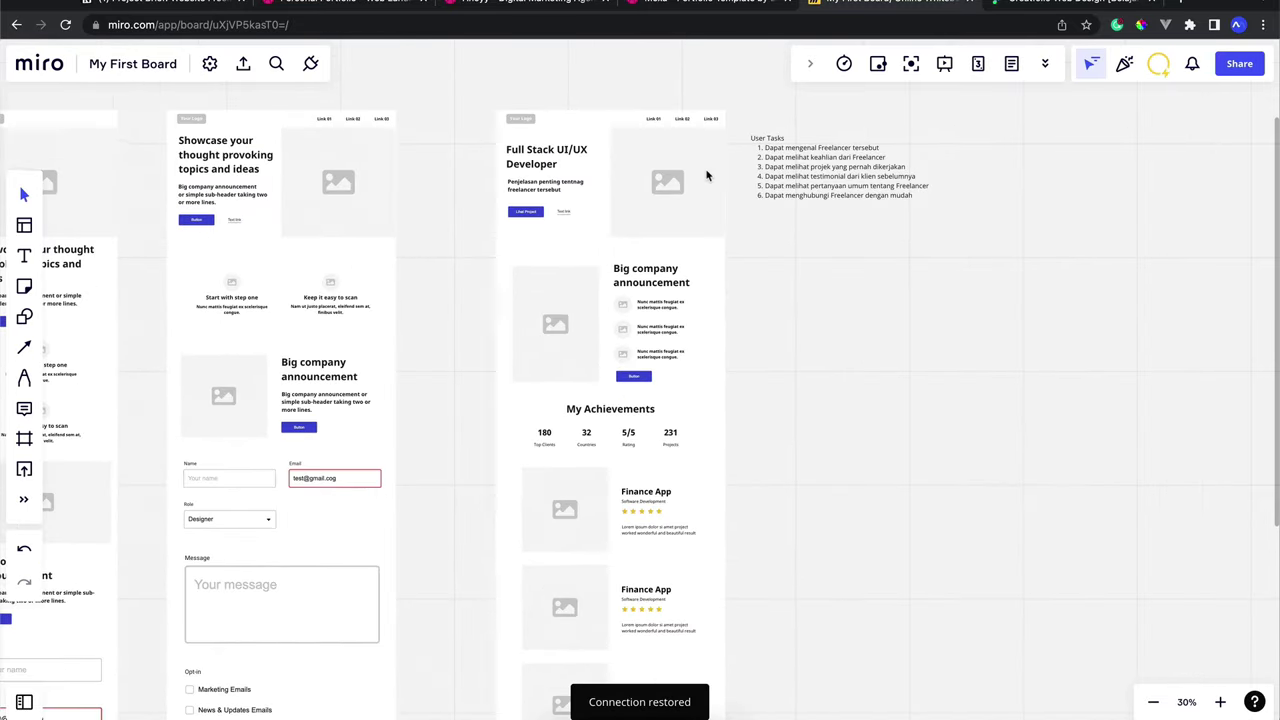
pyautogui.hscroll(2, 706, 175)
pyautogui.scroll(1, 706, 175)
pyautogui.click(541, 145)
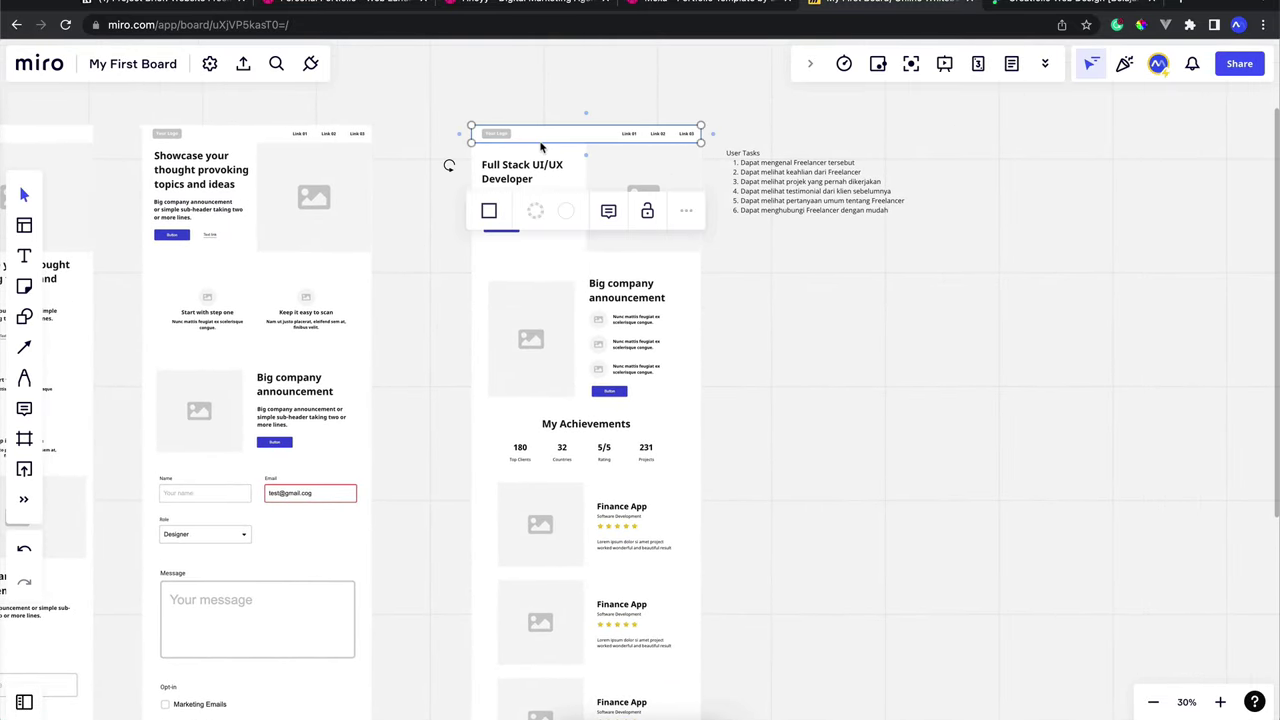
pyautogui.scroll(-3, 570, 83)
pyautogui.scroll(-2, 569, 75)
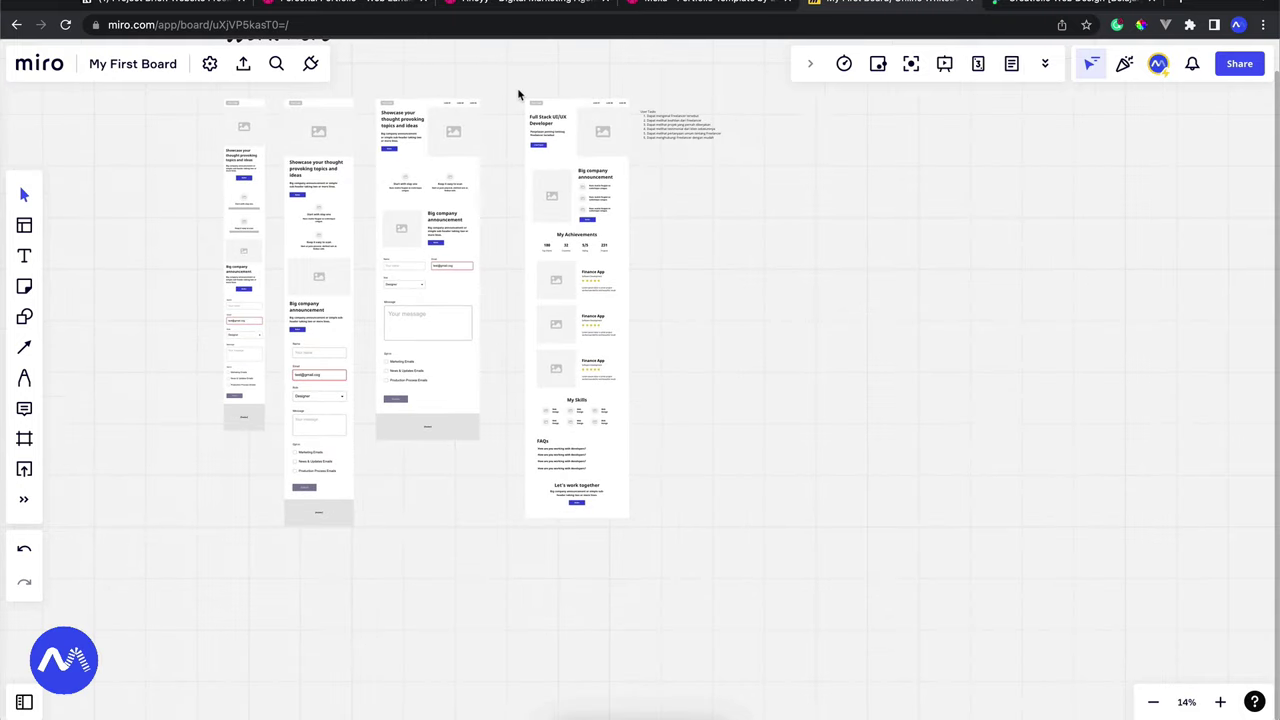
pyautogui.moveTo(528, 112); pyautogui.dragTo(632, 545)
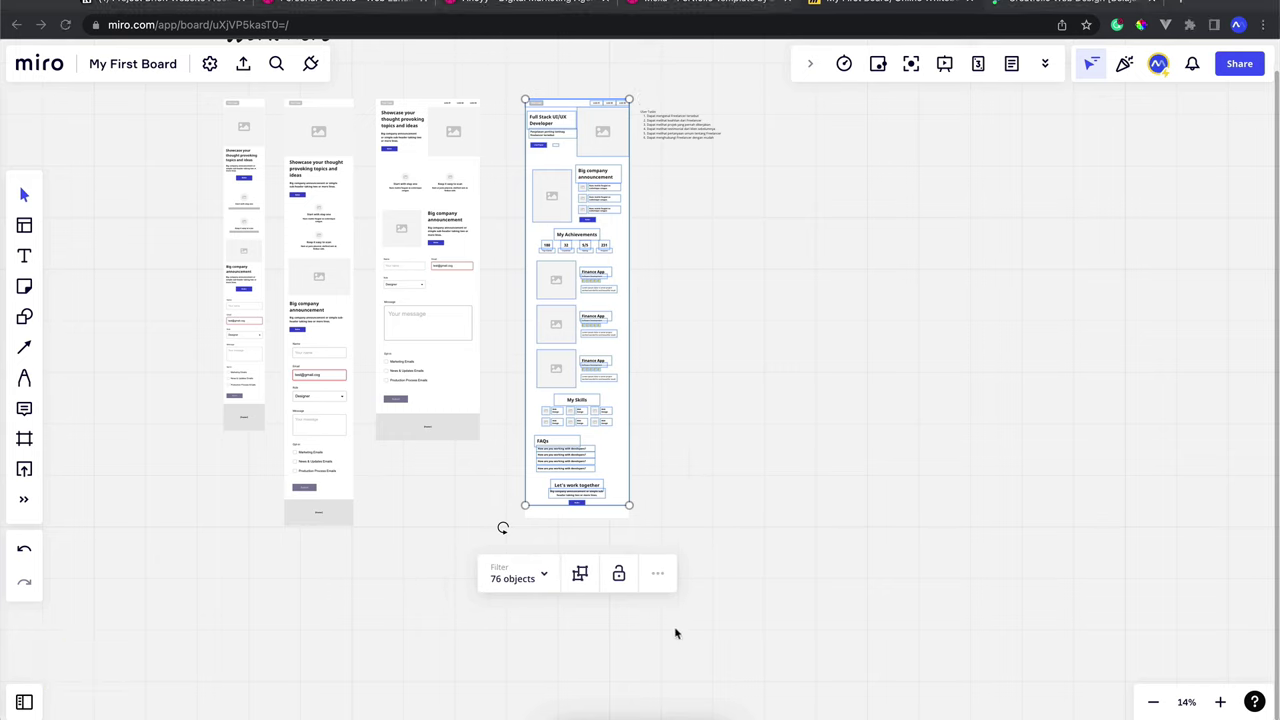
pyautogui.click(658, 574)
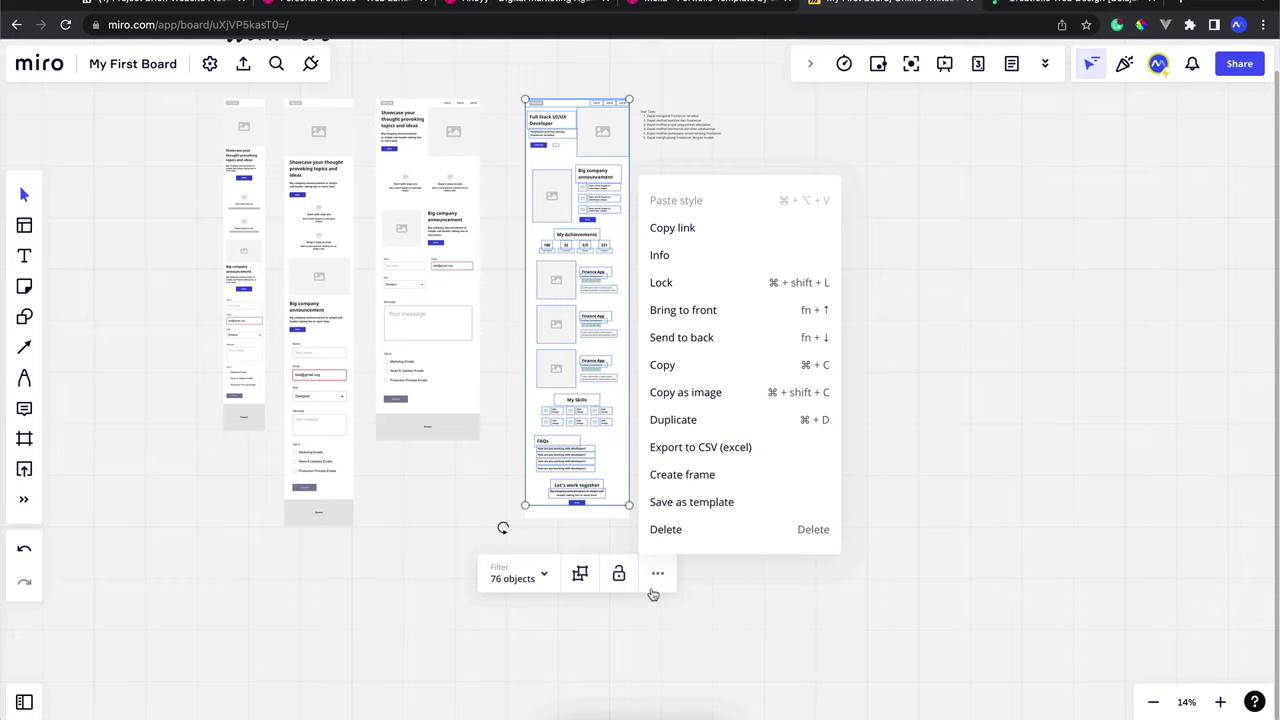
pyautogui.click(727, 395)
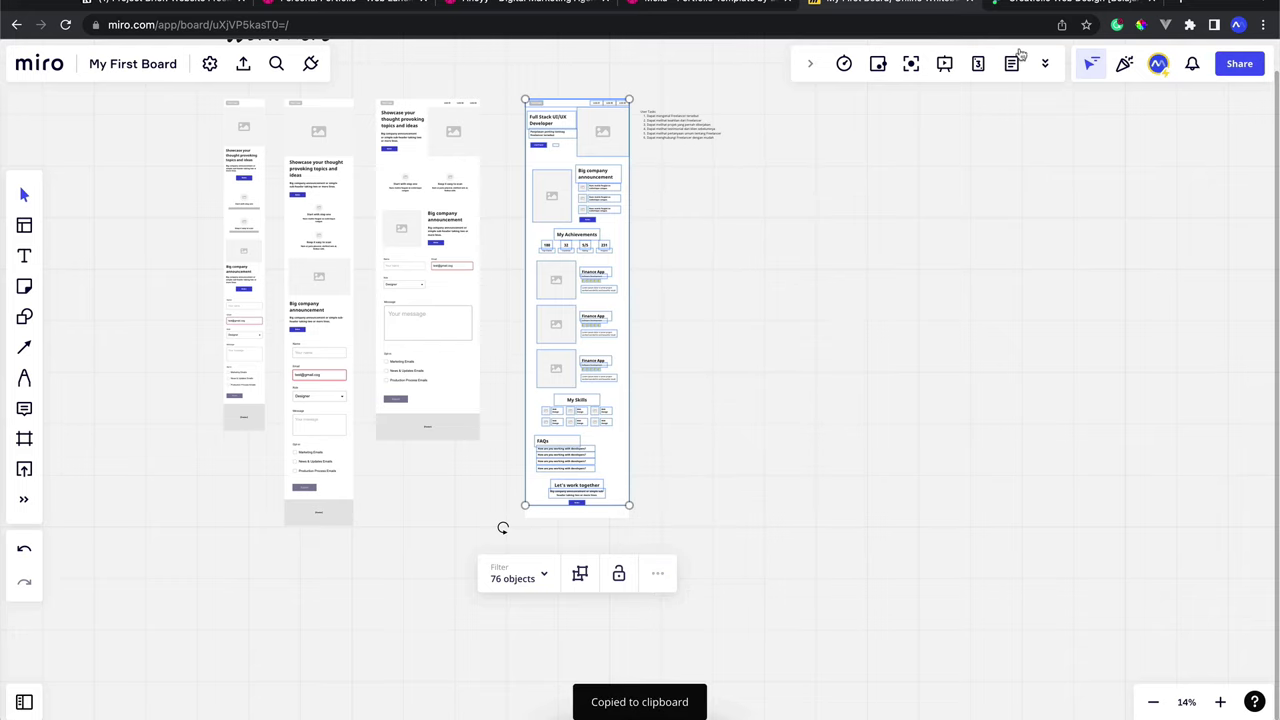
pyautogui.click(1055, 3)
# Paste the wireframe into Figma as image 1, 1011 × 3952
pyautogui.hotkey('ctrl', 'v')
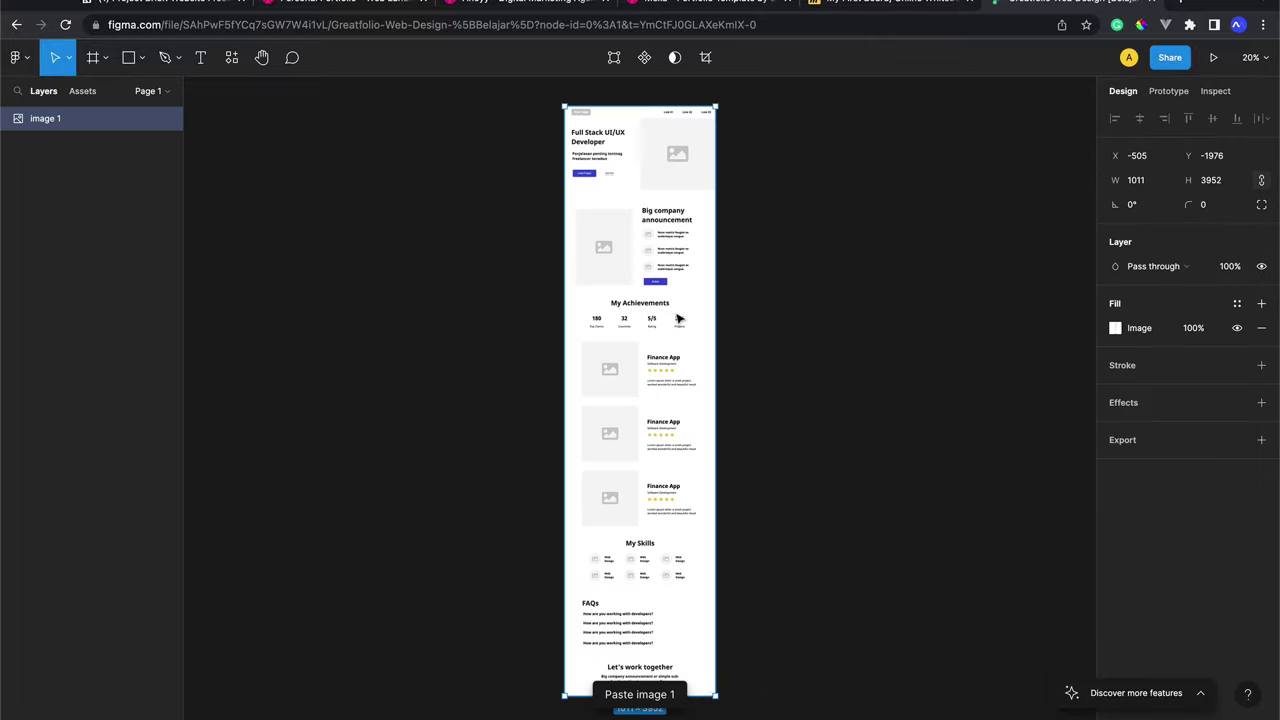
pyautogui.hscroll(3, 737, 309)
pyautogui.scroll(3, 492, 281)
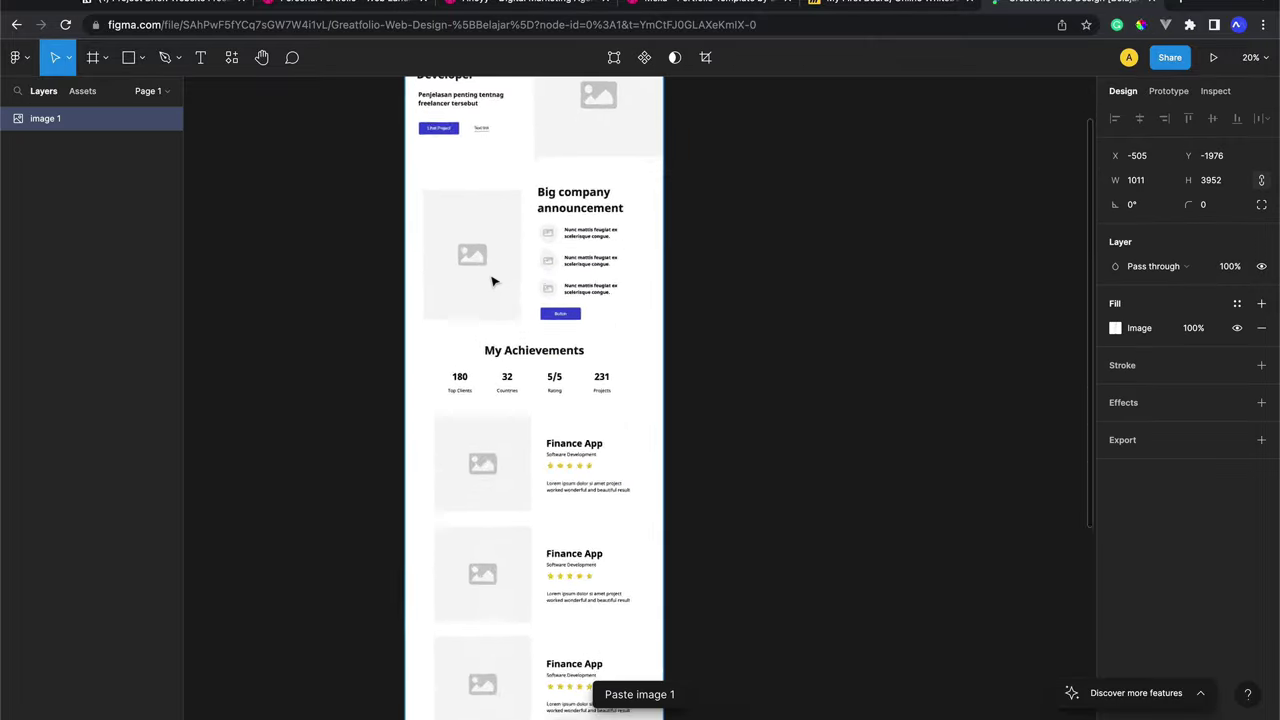
pyautogui.scroll(3, 492, 281)
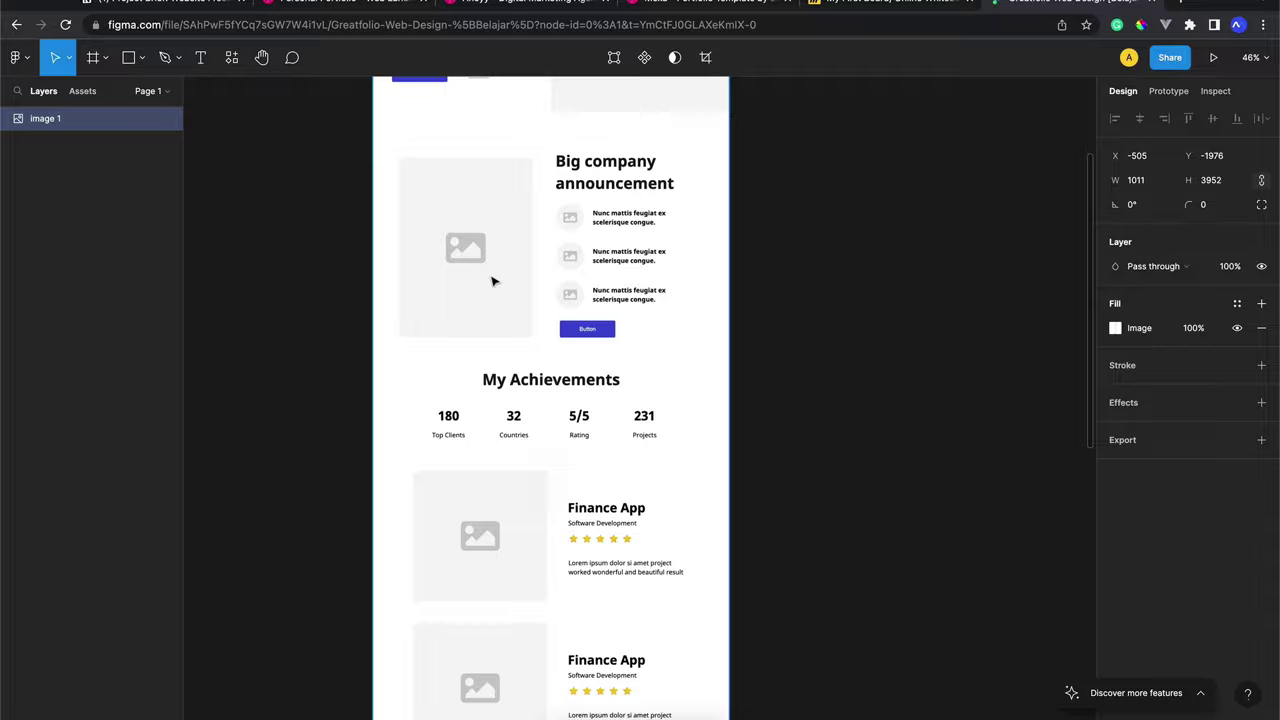
pyautogui.scroll(1, 492, 281)
pyautogui.scroll(-3, 492, 281)
pyautogui.scroll(-2, 492, 281)
pyautogui.scroll(-2, 492, 281)
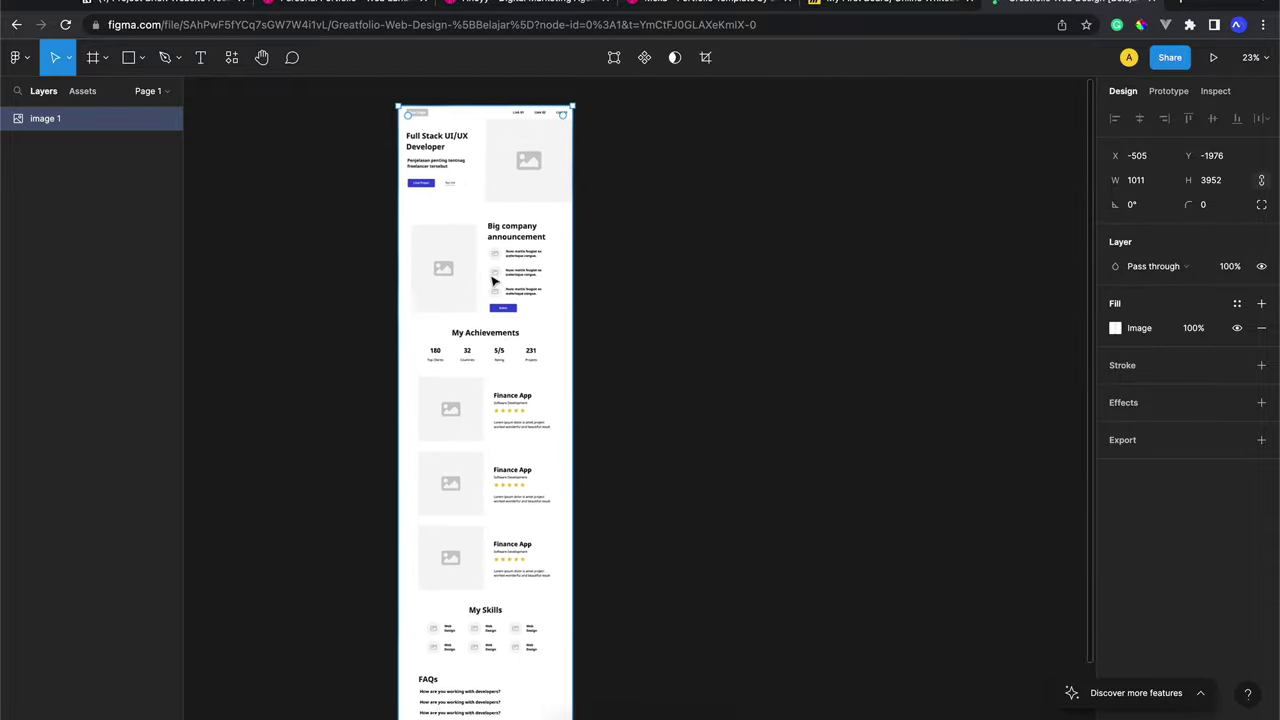
# Zoom in on the wireframe's hero header, comparing it against the Miro board
pyautogui.scroll(3, 492, 281)
pyautogui.scroll(1, 492, 281)
pyautogui.scroll(2, 492, 281)
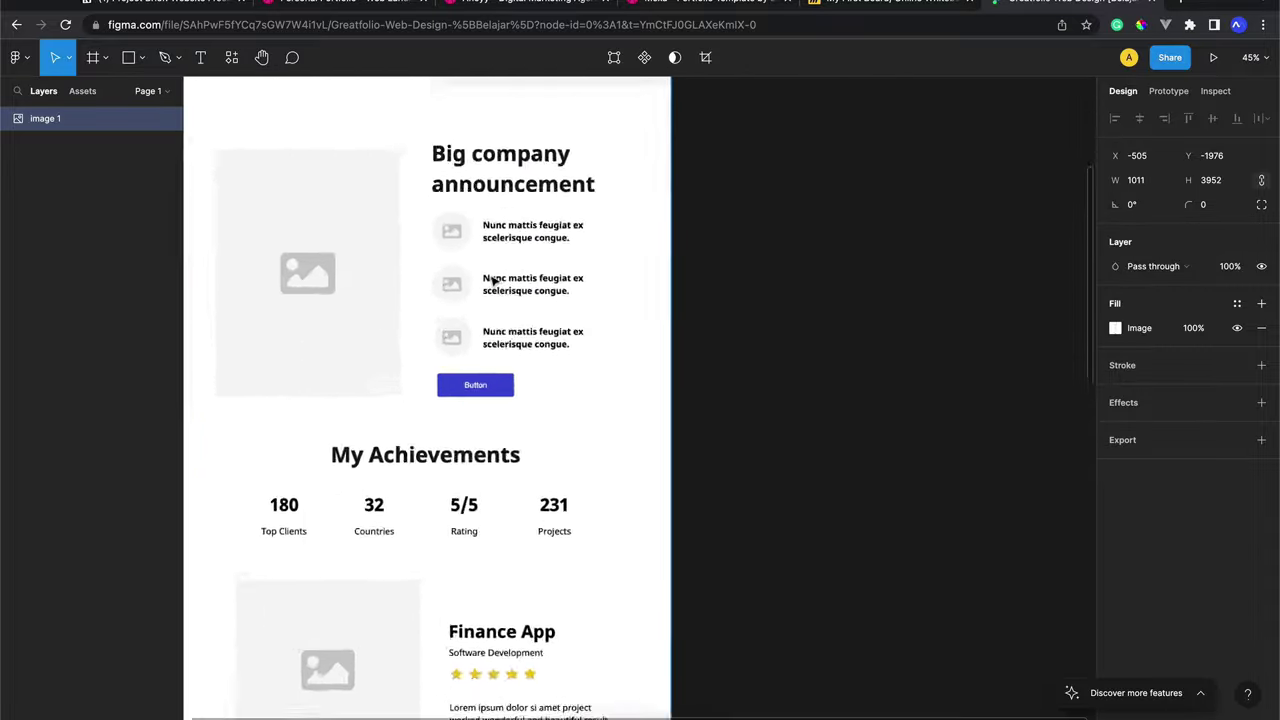
pyautogui.scroll(2, 492, 281)
pyautogui.scroll(2, 492, 281)
pyautogui.scroll(1, 492, 281)
pyautogui.scroll(1, 492, 281)
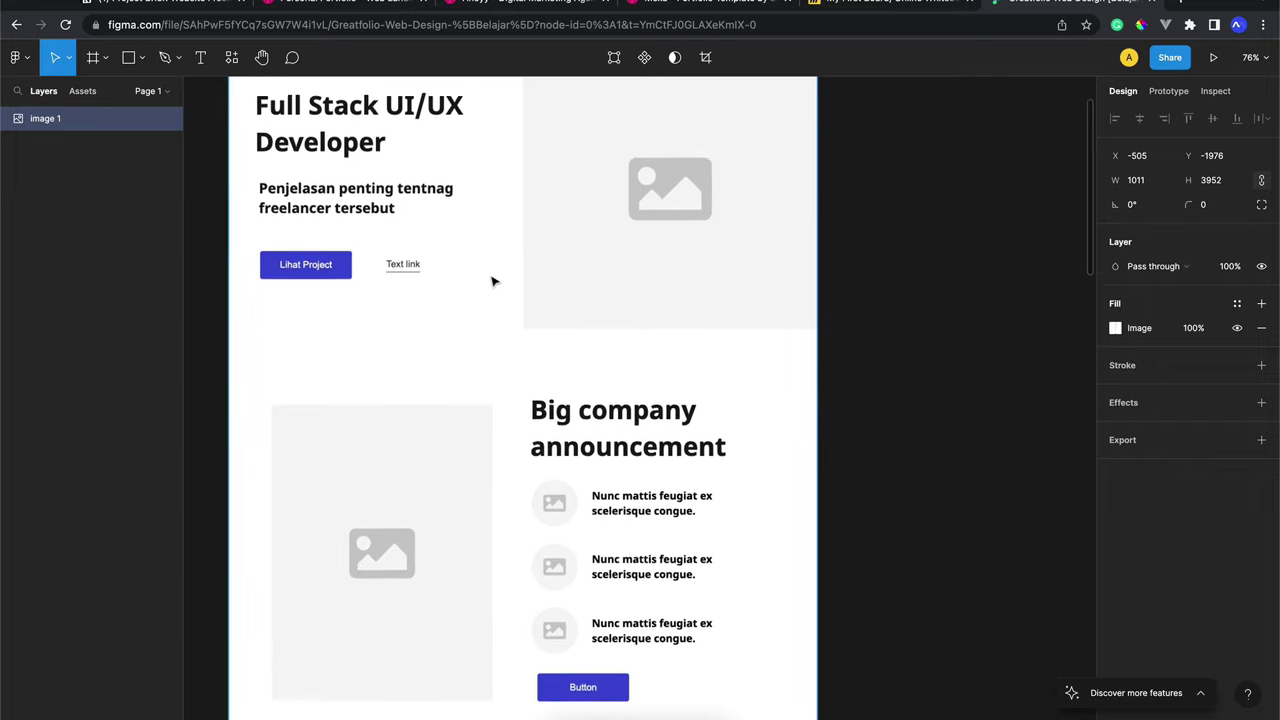
pyautogui.scroll(2, 492, 281)
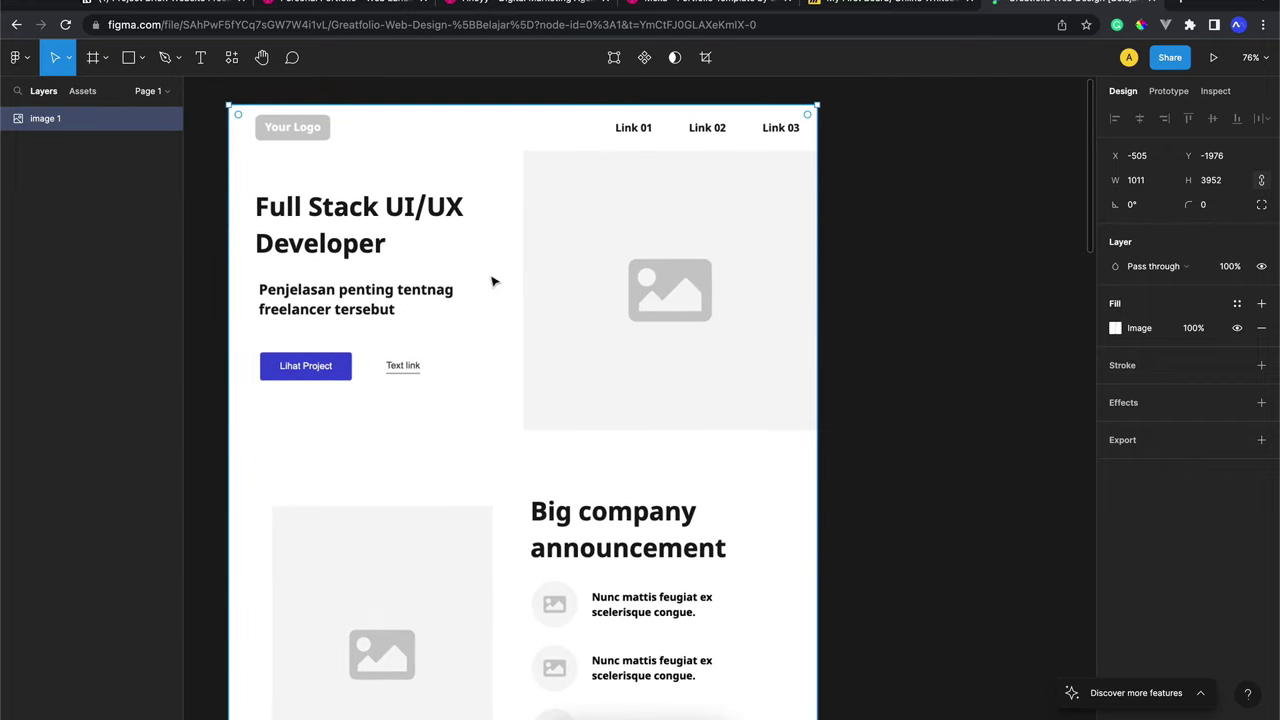
pyautogui.scroll(-1, 492, 281)
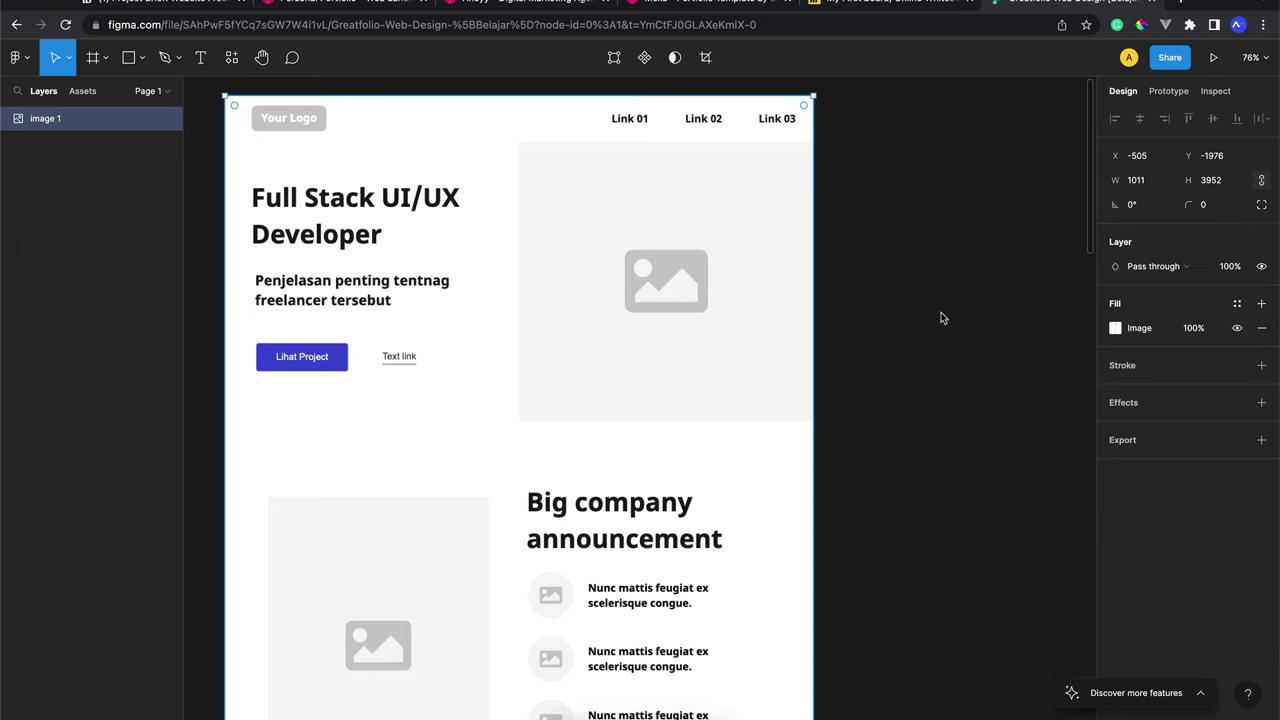
pyautogui.click(897, 6)
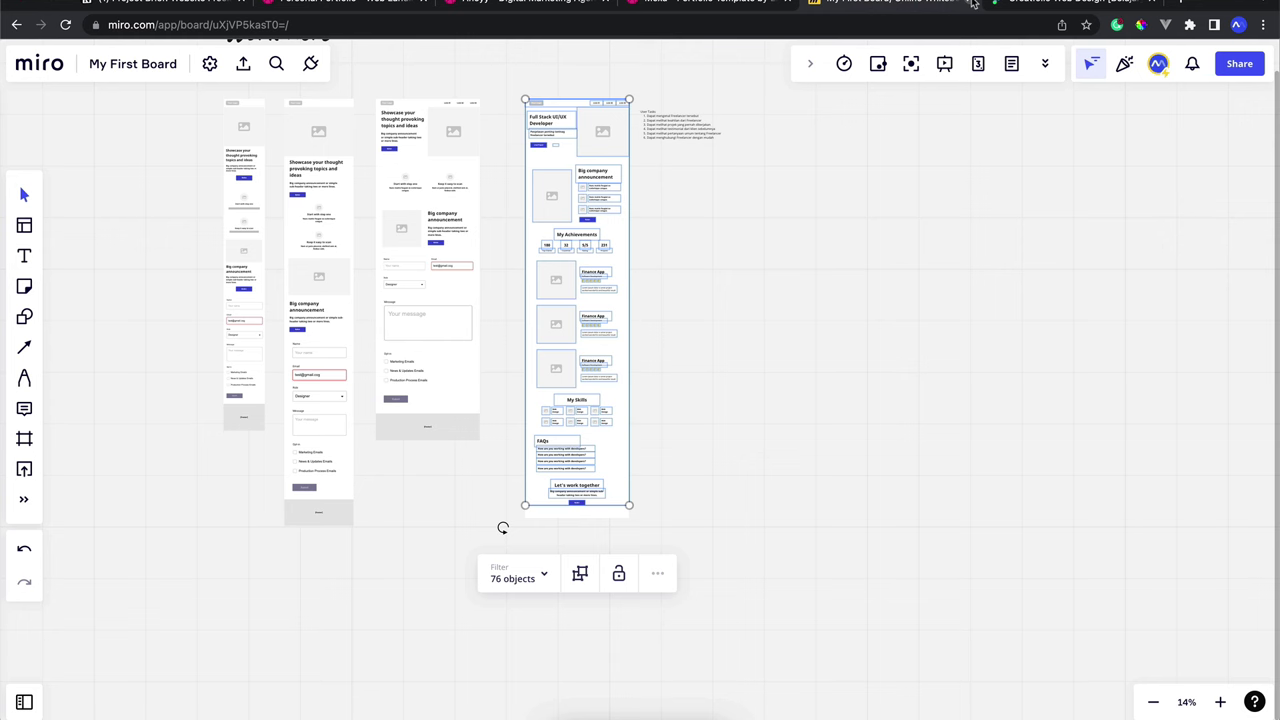
pyautogui.click(988, 6)
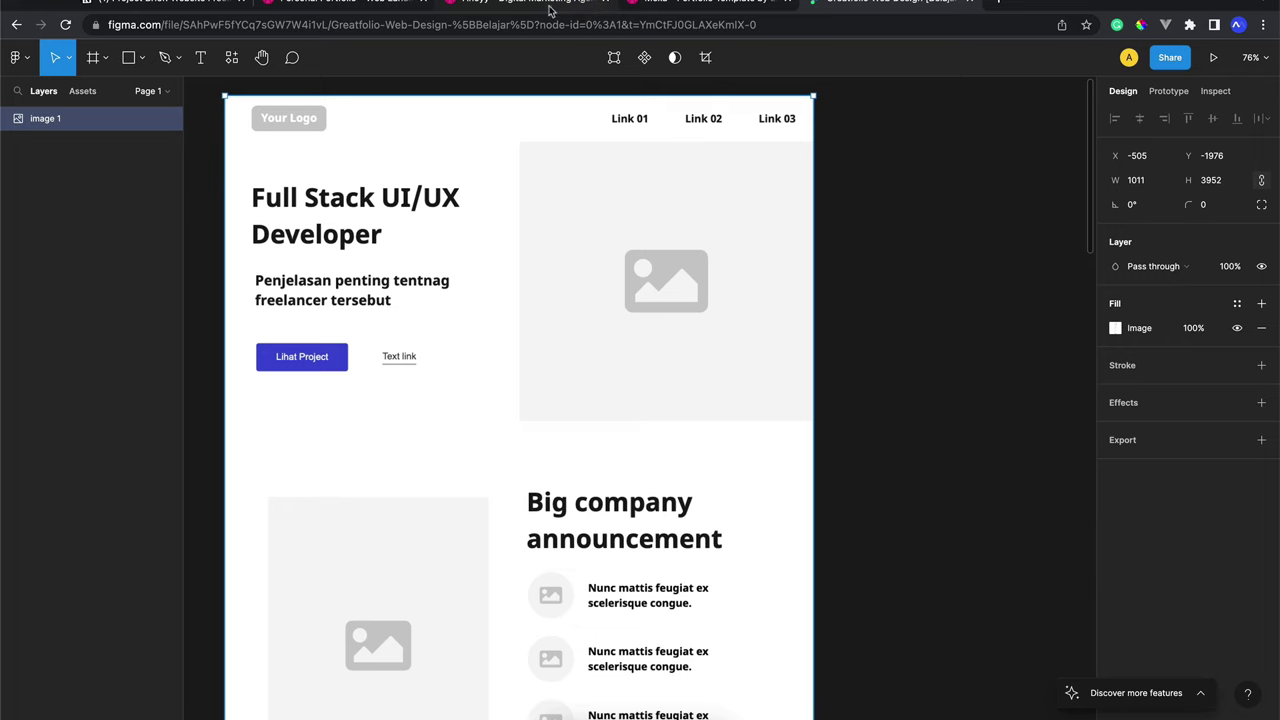
# Paste the Dribbble Personal Portfolio shot into Figma, right of the wireframe
pyautogui.click(292, 6)
pyautogui.rightClick(524, 236)
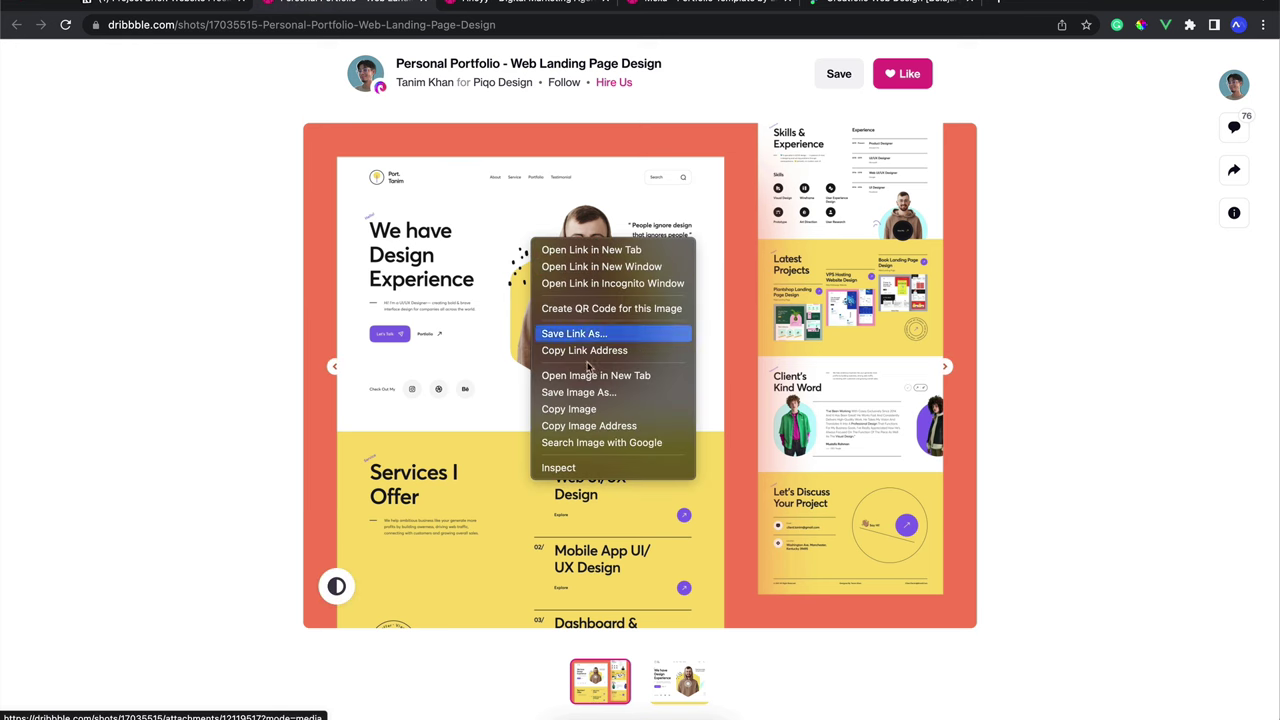
pyautogui.click(585, 412)
pyautogui.click(869, 5)
pyautogui.scroll(-5, 729, 371)
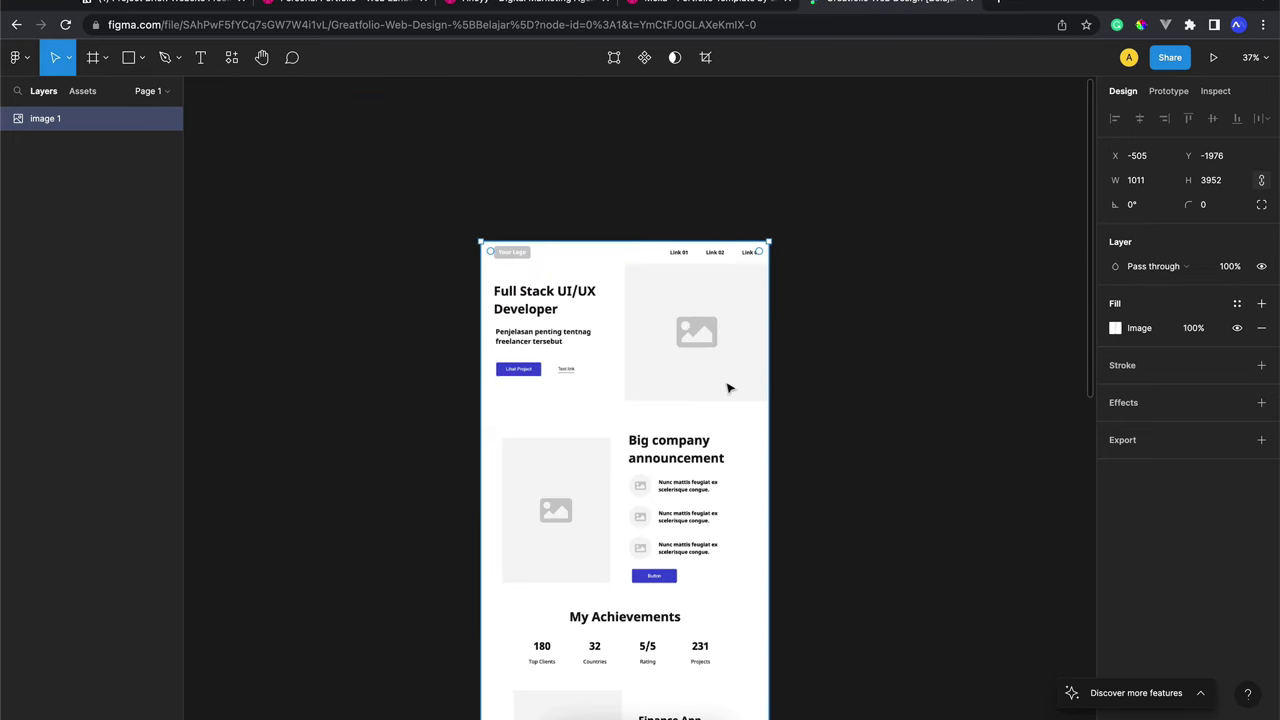
pyautogui.click(706, 238)
pyautogui.hotkey('ctrl', 'v')
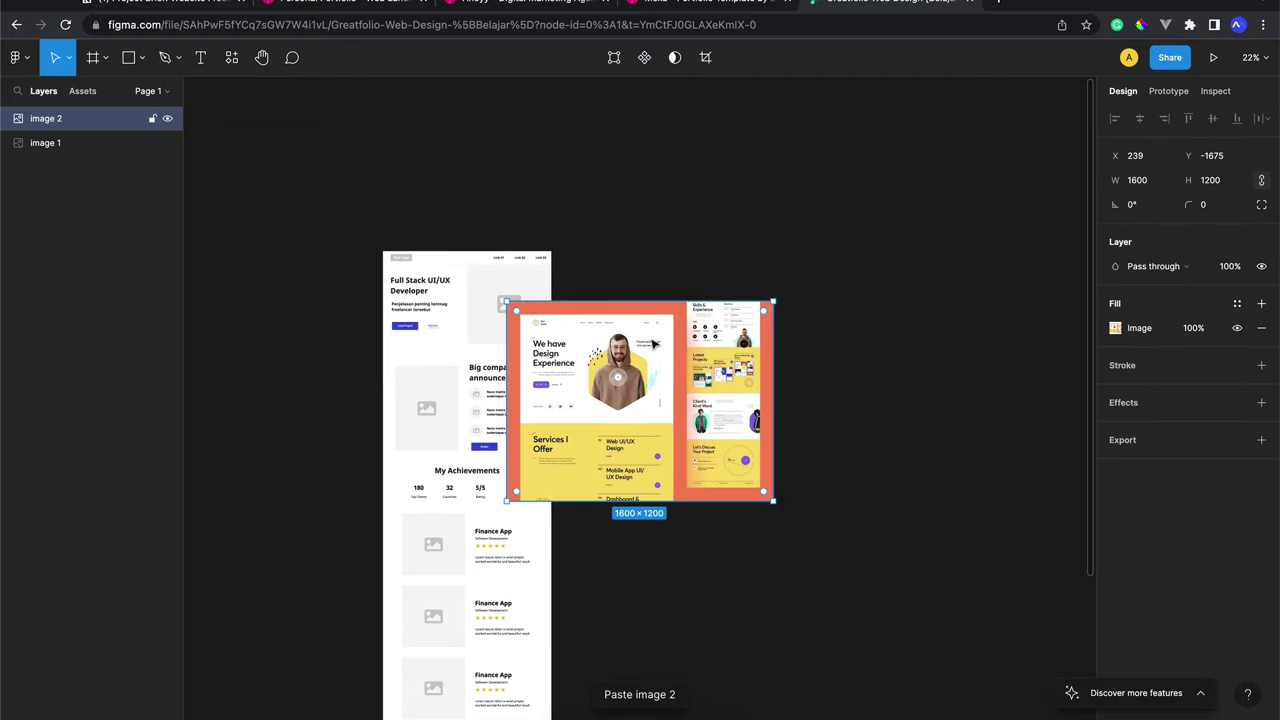
pyautogui.moveTo(620, 376); pyautogui.dragTo(676, 326)
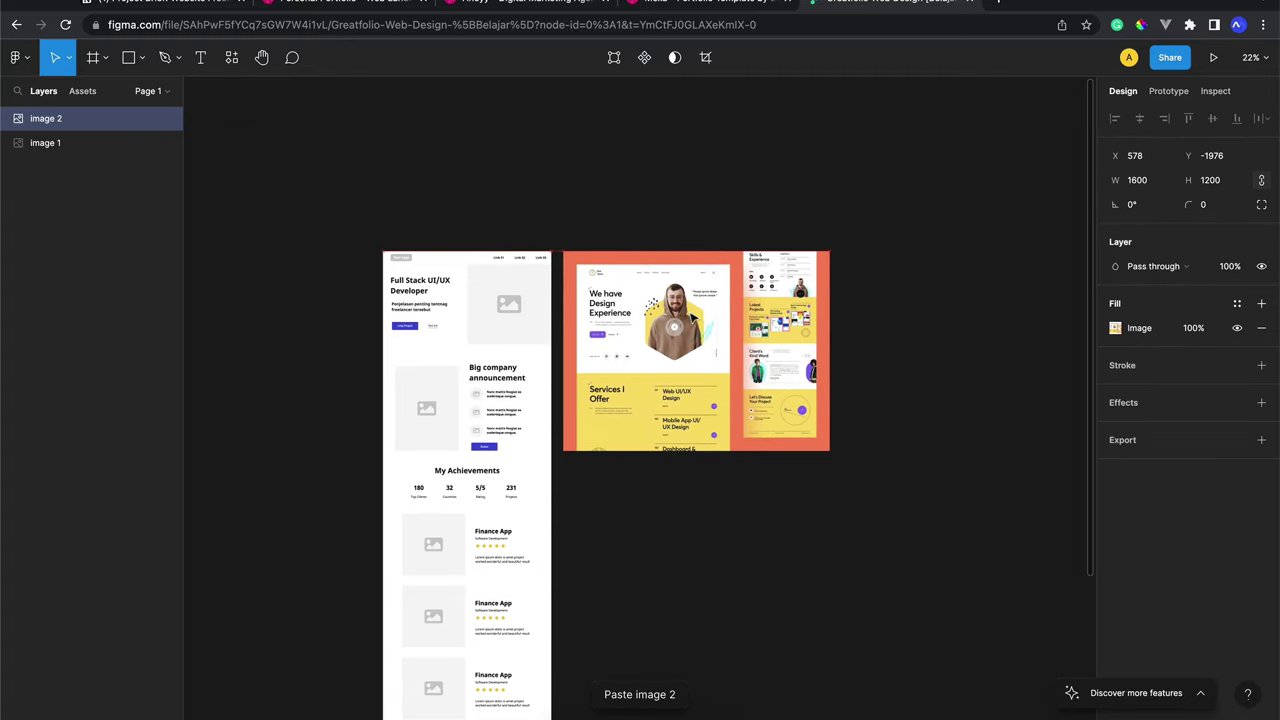
# Paste the Ahoyy shot into Figma, right of the orange portfolio shot
pyautogui.click(373, 7)
pyautogui.press('super+w')
pyautogui.rightClick(468, 177)
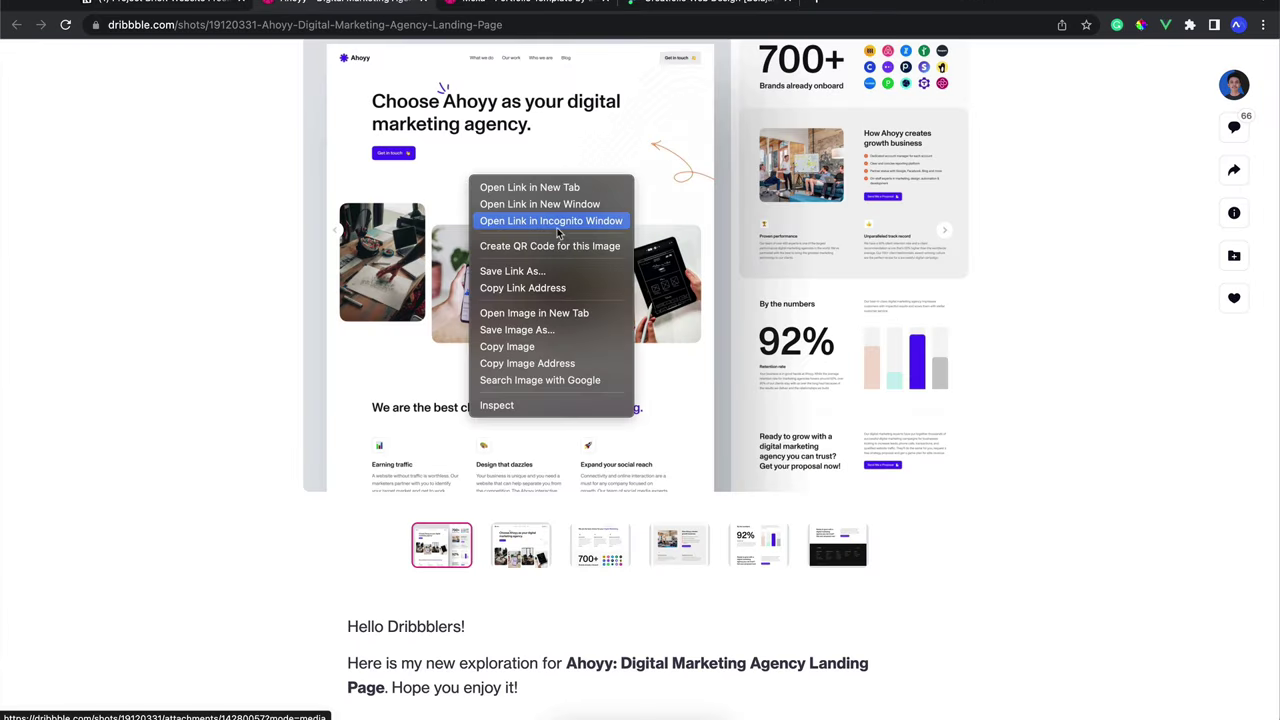
pyautogui.click(540, 346)
pyautogui.click(700, 5)
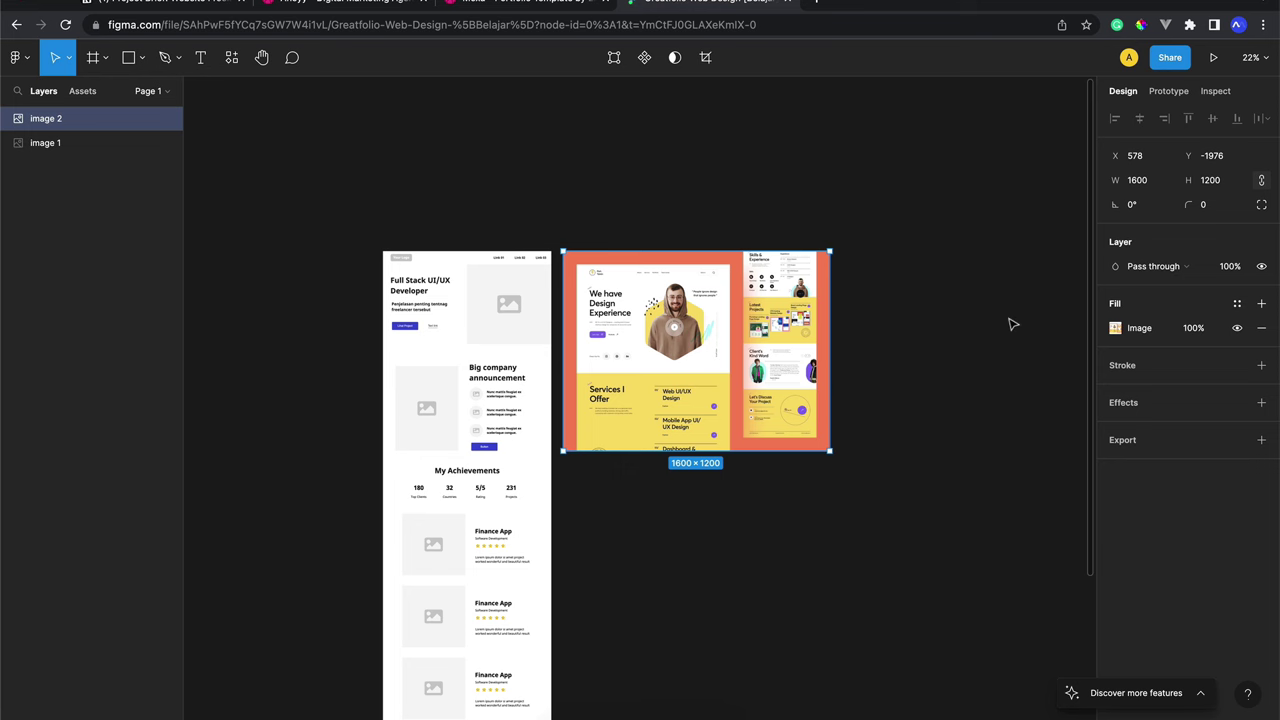
pyautogui.click(1010, 322)
pyautogui.hotkey('ctrl', 'v')
pyautogui.moveTo(589, 353); pyautogui.dragTo(913, 307)
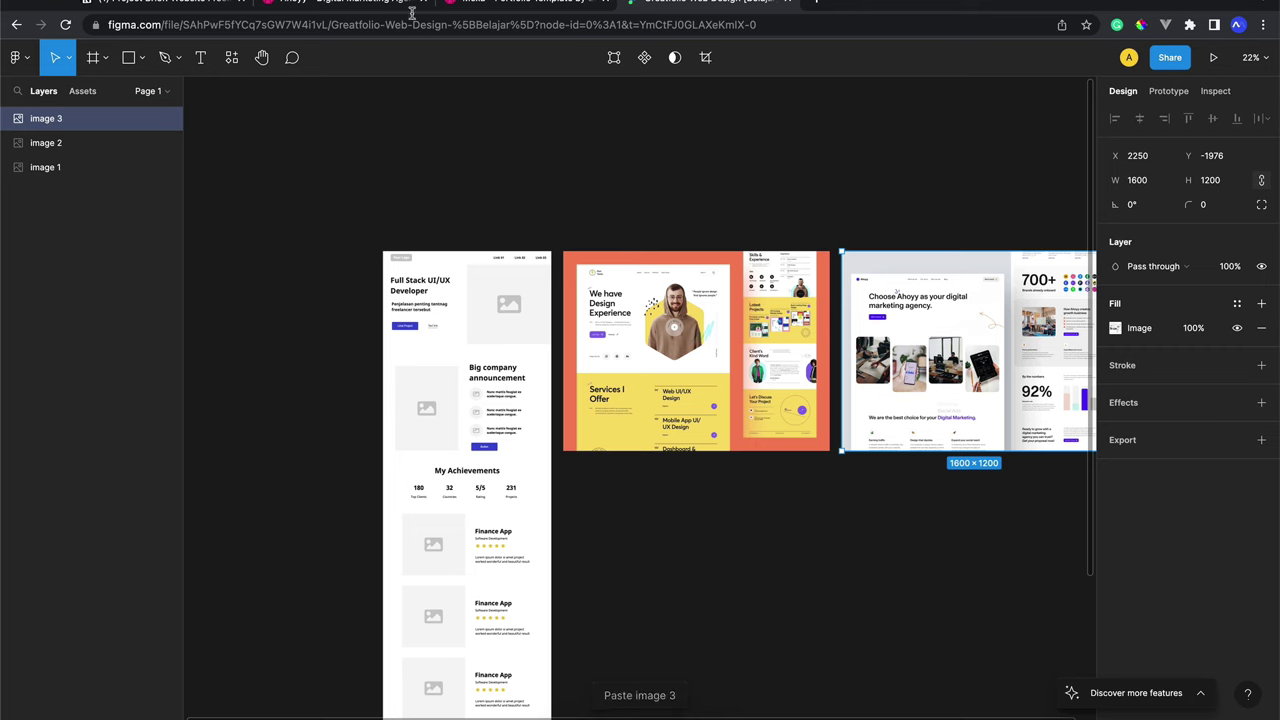
# Paste the Moxa shot (2048 × 1536) below the orange portfolio shot
pyautogui.click(371, 5)
pyautogui.press('super+w')
pyautogui.rightClick(470, 208)
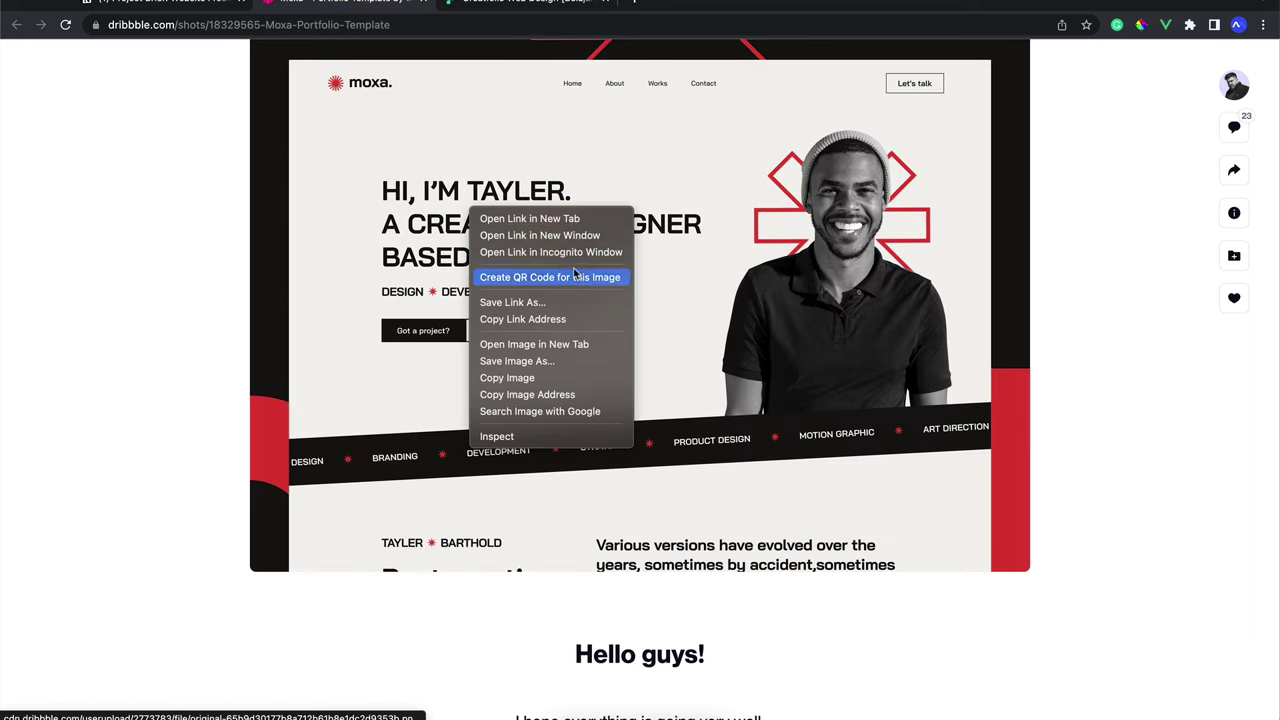
pyautogui.click(569, 374)
pyautogui.hotkey('ctrl', 'Tab')
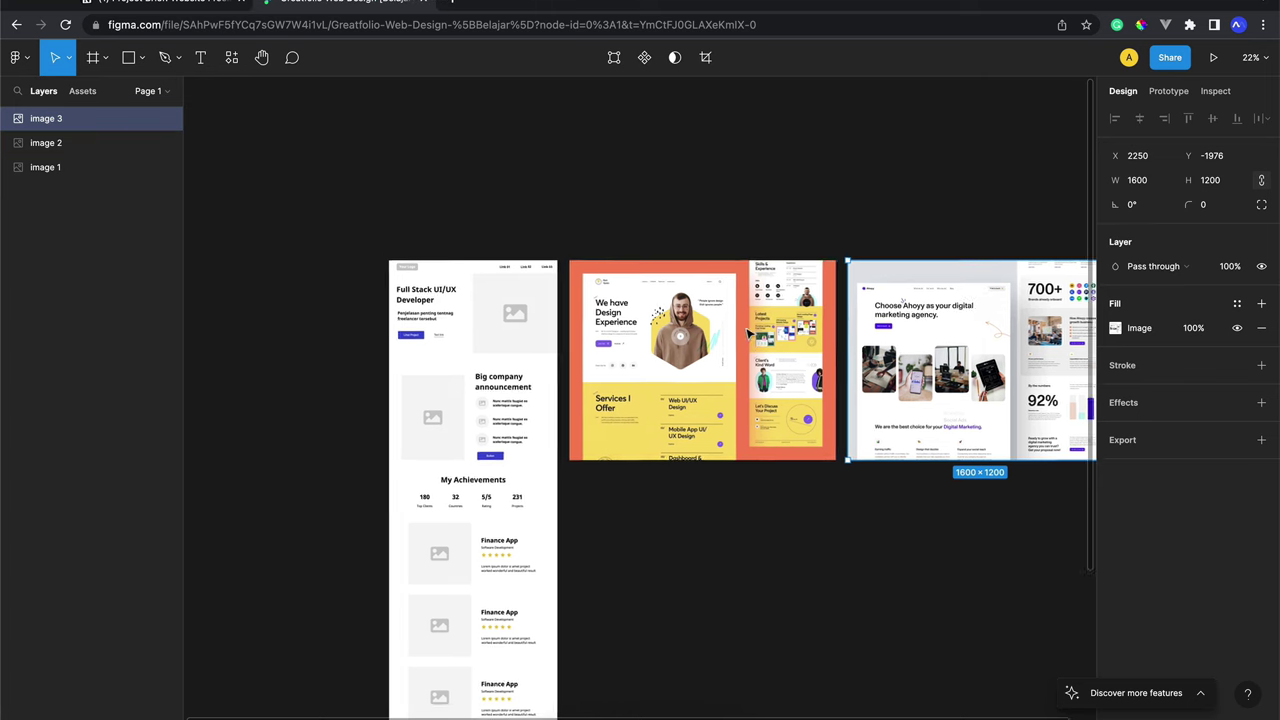
pyautogui.hscroll(2, 533, 207)
pyautogui.press('Escape')
pyautogui.scroll(-2, 770, 213)
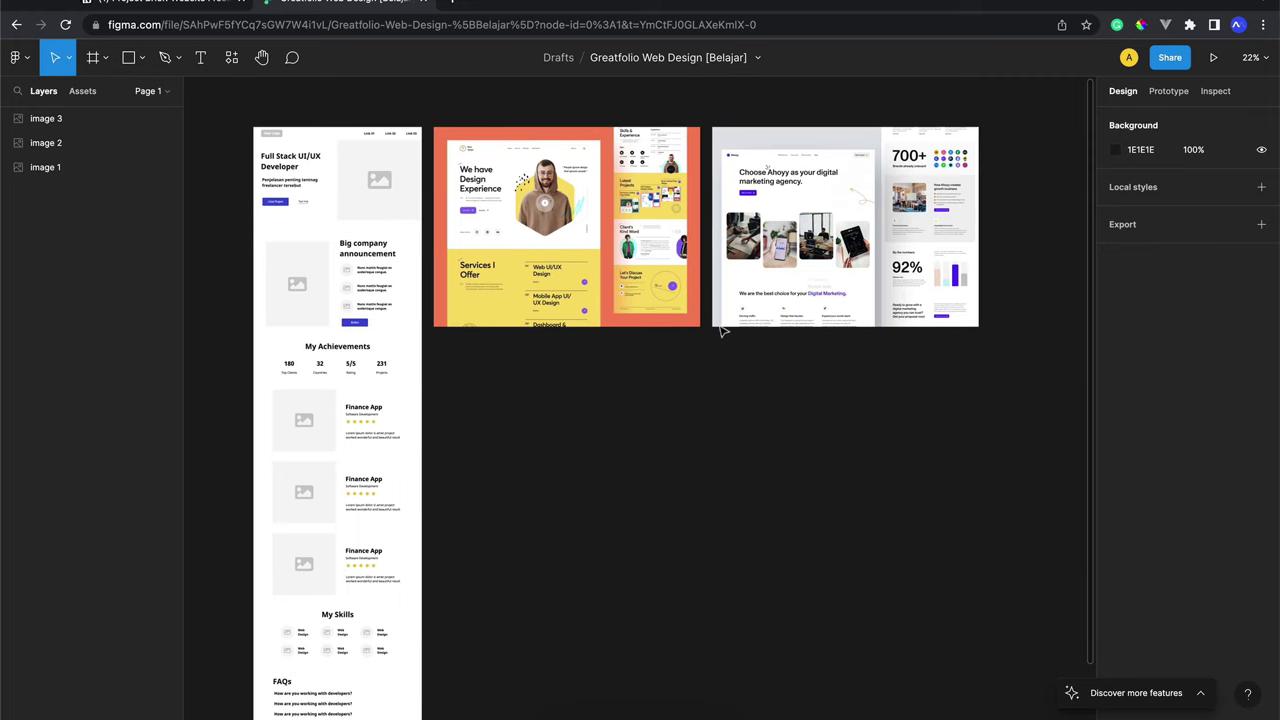
pyautogui.hotkey('ctrl', 'v')
pyautogui.moveTo(633, 393); pyautogui.dragTo(619, 354)
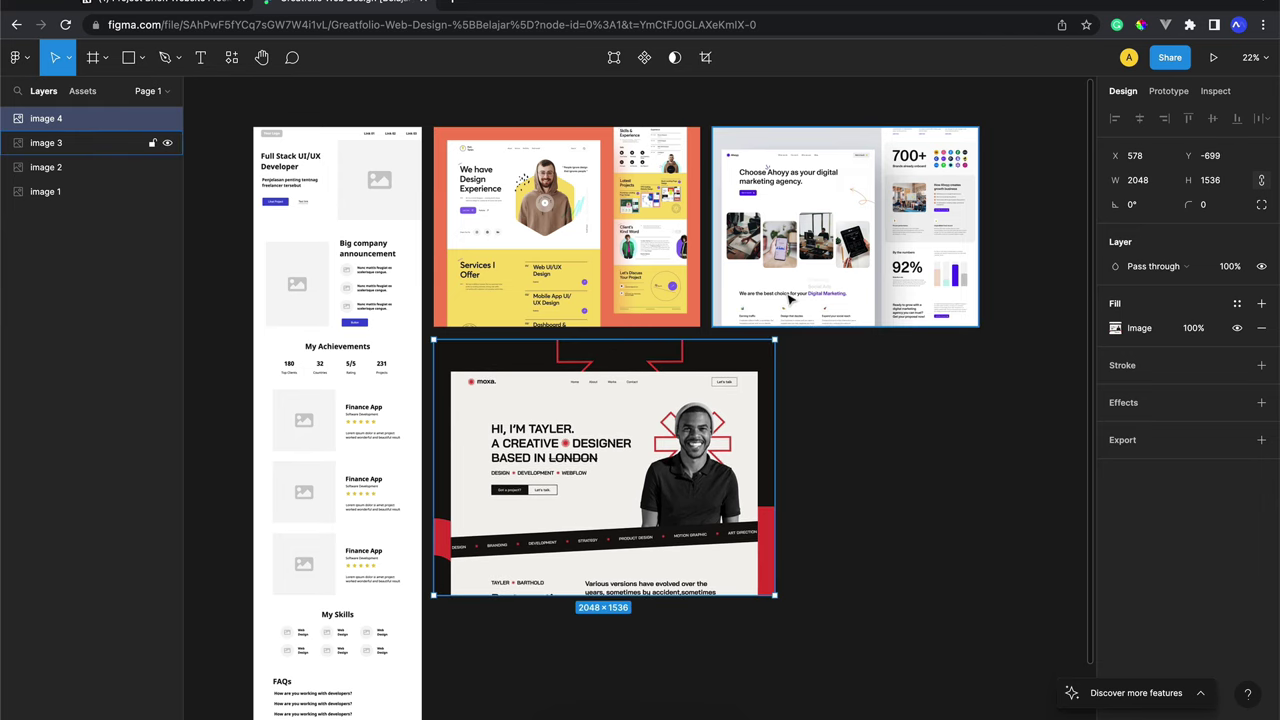
pyautogui.scroll(5, 656, 160)
pyautogui.scroll(2, 651, 231)
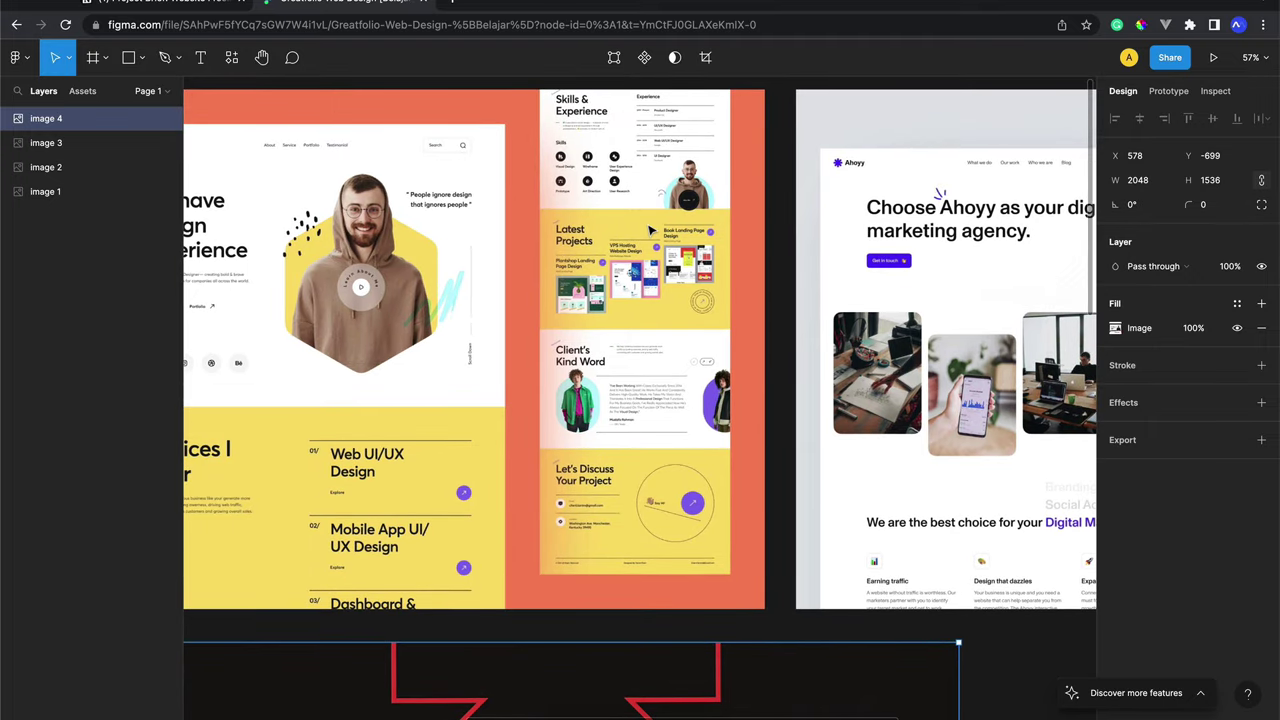
pyautogui.scroll(2, 651, 231)
pyautogui.scroll(1, 651, 231)
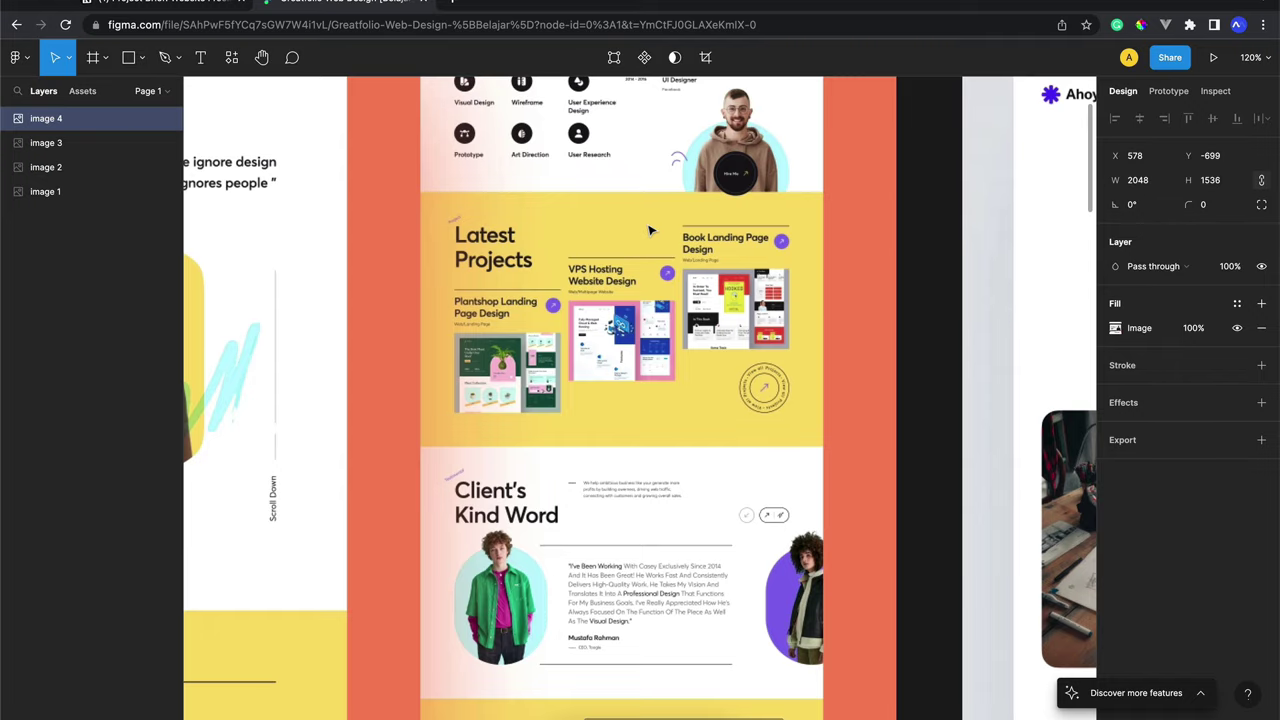
pyautogui.scroll(-1, 651, 231)
pyautogui.scroll(-2, 651, 231)
pyautogui.scroll(-2, 651, 231)
pyautogui.scroll(-1, 651, 231)
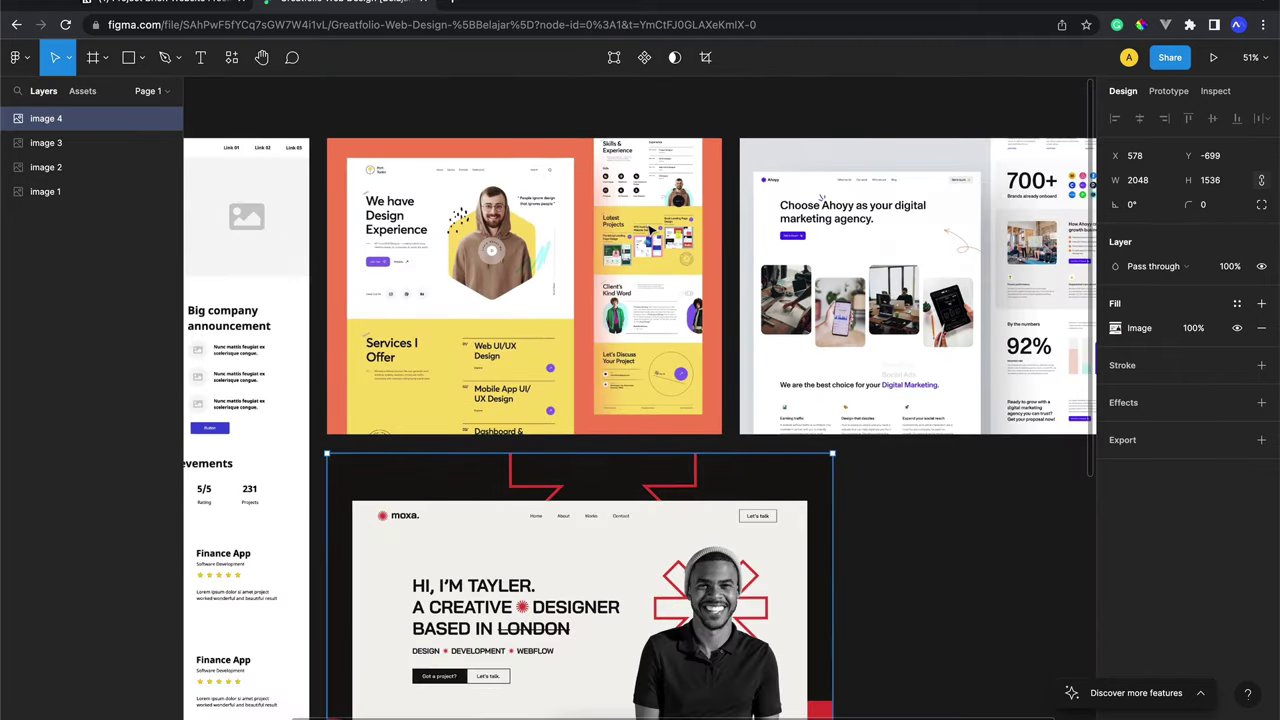
pyautogui.scroll(-1, 651, 231)
pyautogui.hscroll(-1, 651, 231)
pyautogui.hscroll(-1, 651, 231)
pyautogui.hscroll(-1, 651, 231)
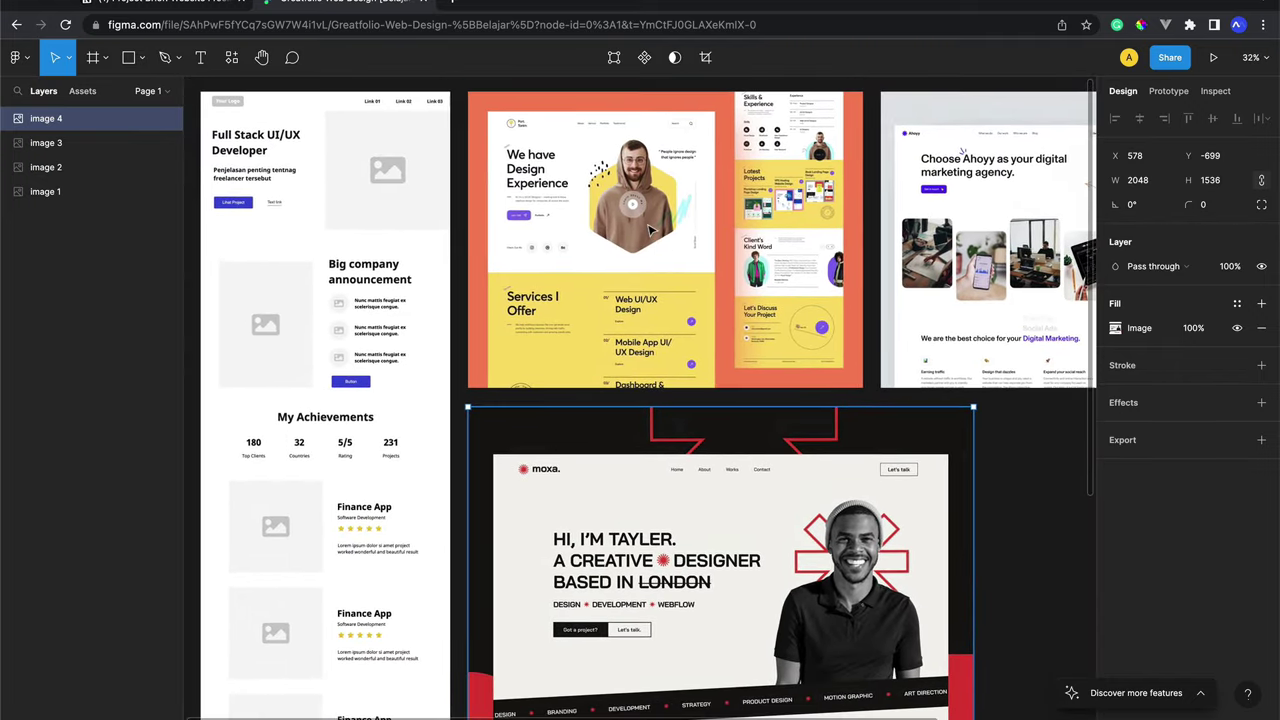
pyautogui.scroll(1, 651, 230)
pyautogui.hscroll(-1, 651, 230)
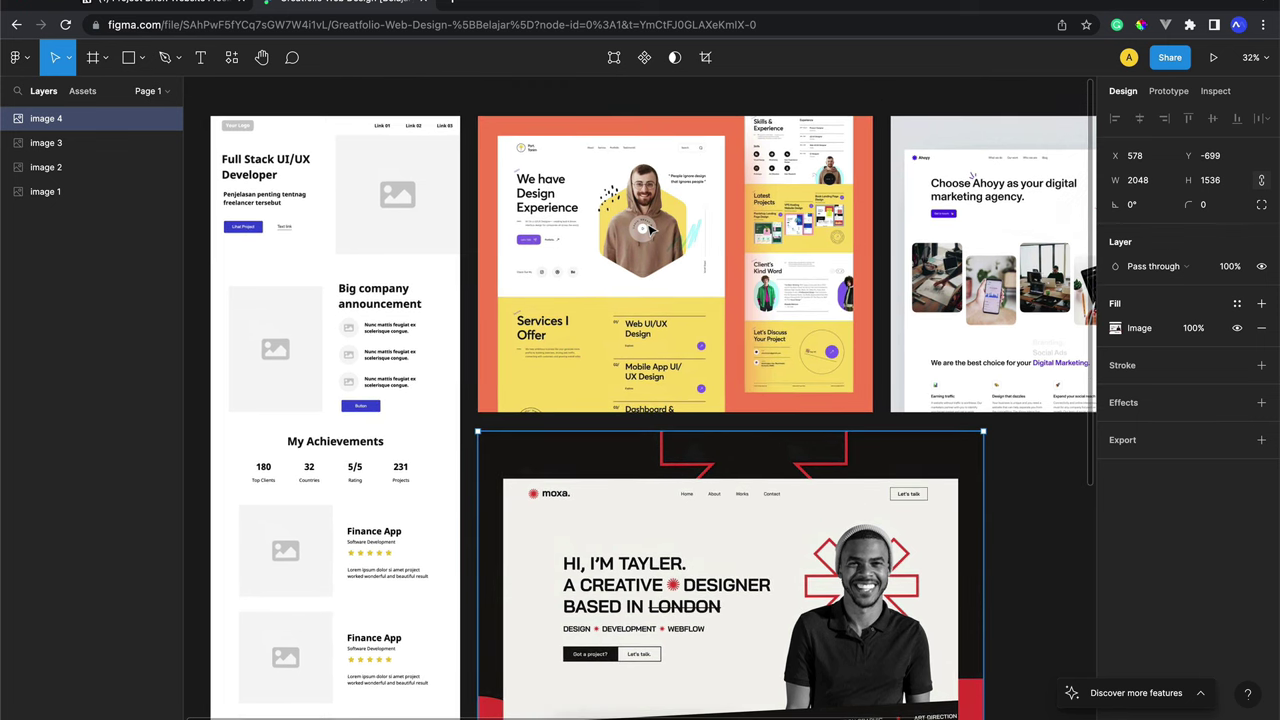
pyautogui.hscroll(1, 649, 230)
pyautogui.hscroll(4, 649, 230)
pyautogui.hscroll(1, 649, 230)
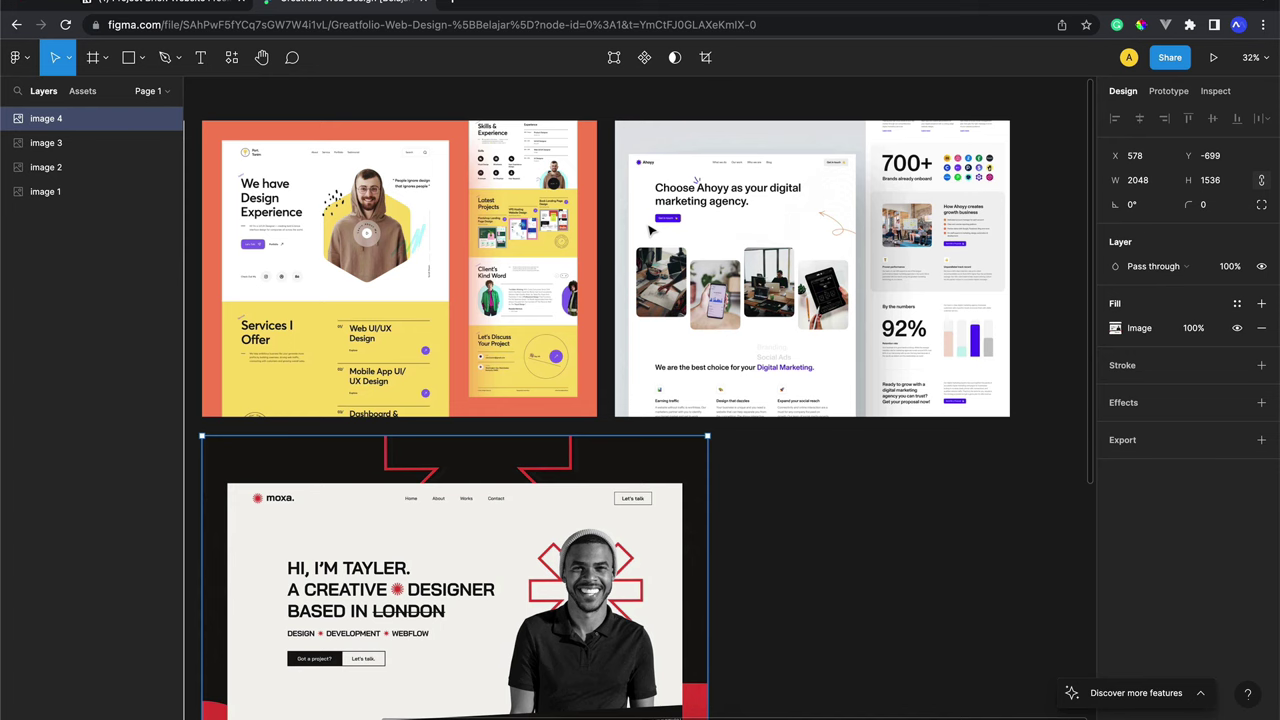
pyautogui.hscroll(-2, 649, 230)
pyautogui.hscroll(-1, 651, 230)
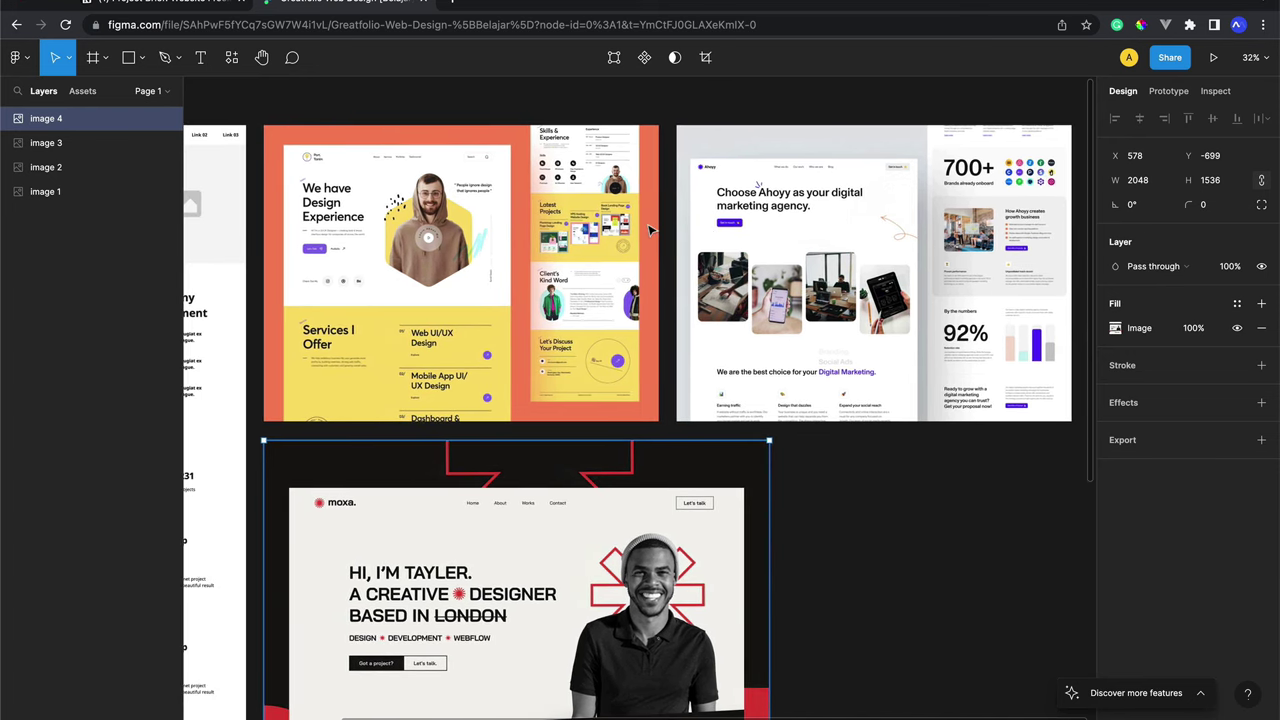
pyautogui.scroll(-1, 649, 230)
pyautogui.hscroll(1, 649, 230)
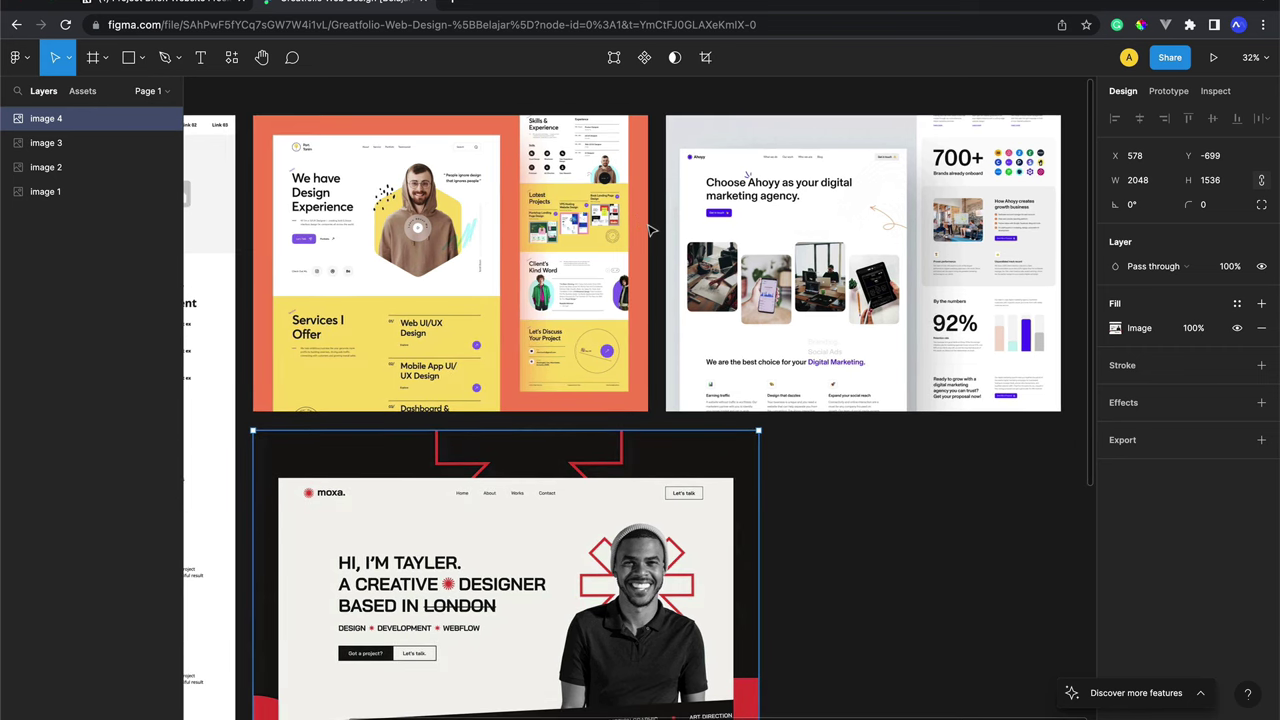
pyautogui.scroll(2, 649, 230)
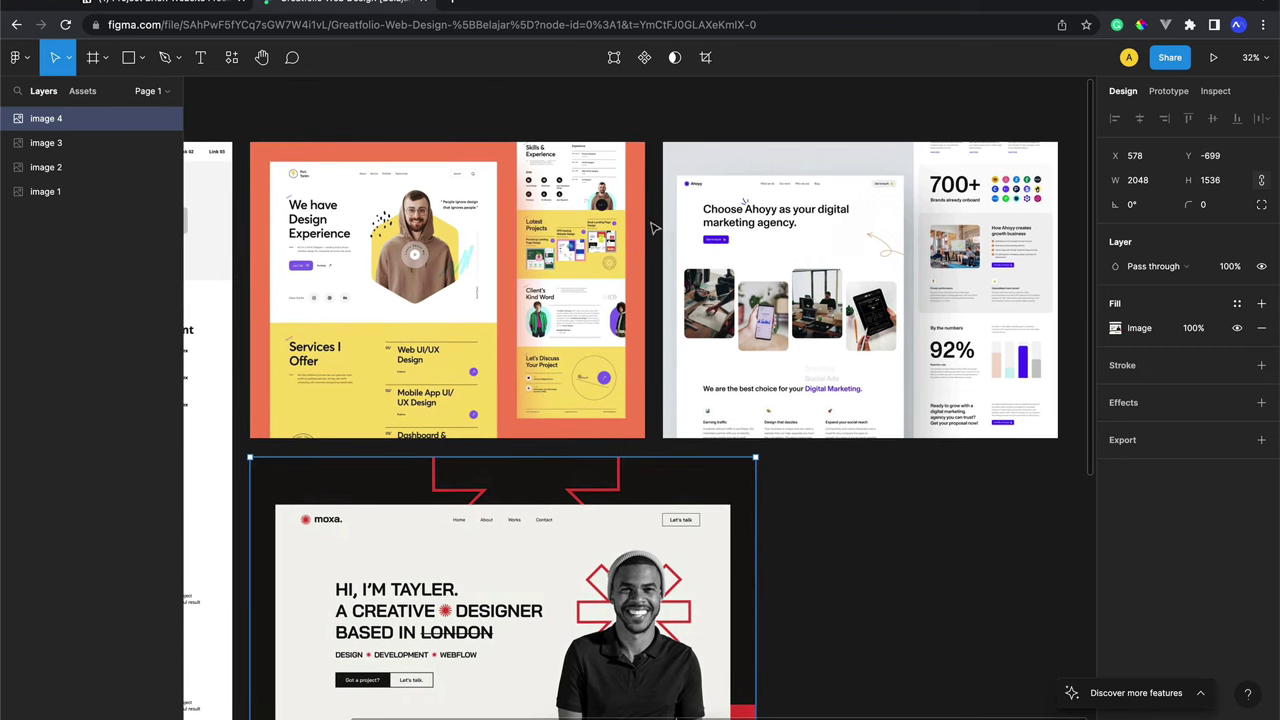
# Move the Moxa image above the other reference designs
pyautogui.click(655, 222)
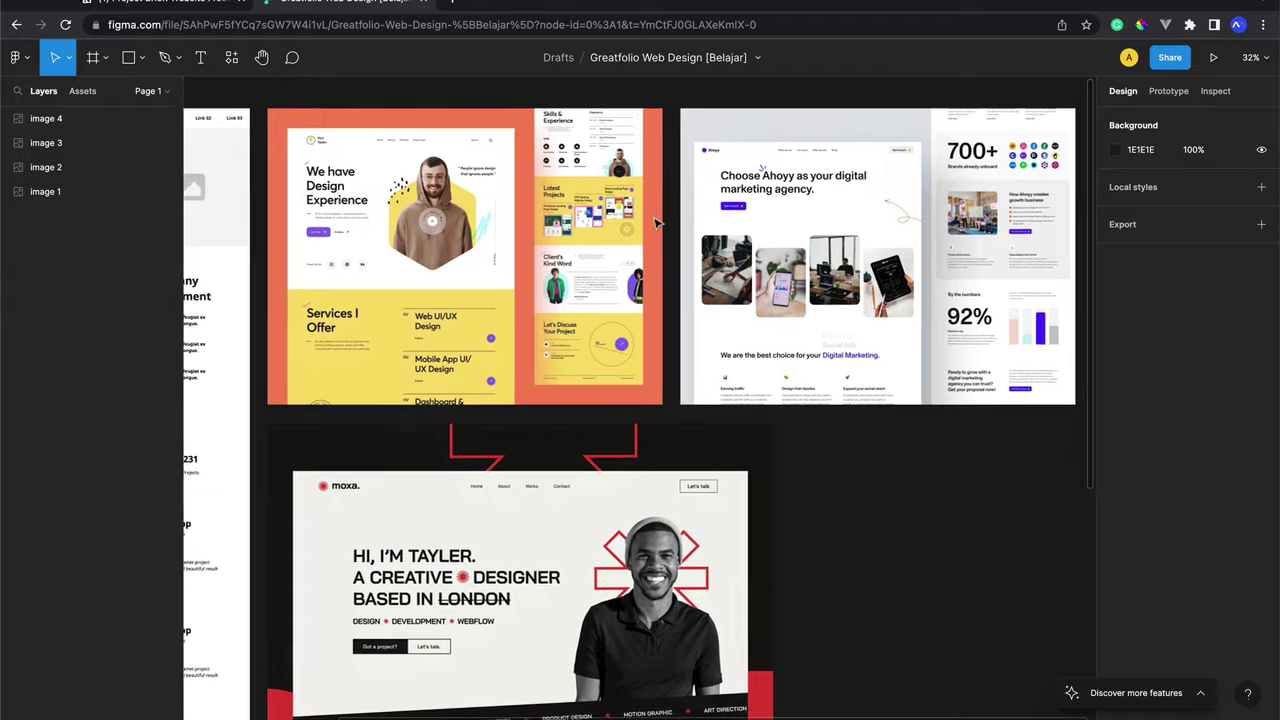
pyautogui.scroll(-2, 655, 222)
pyautogui.scroll(-2, 653, 222)
pyautogui.scroll(-2, 652, 221)
pyautogui.scroll(-2, 655, 222)
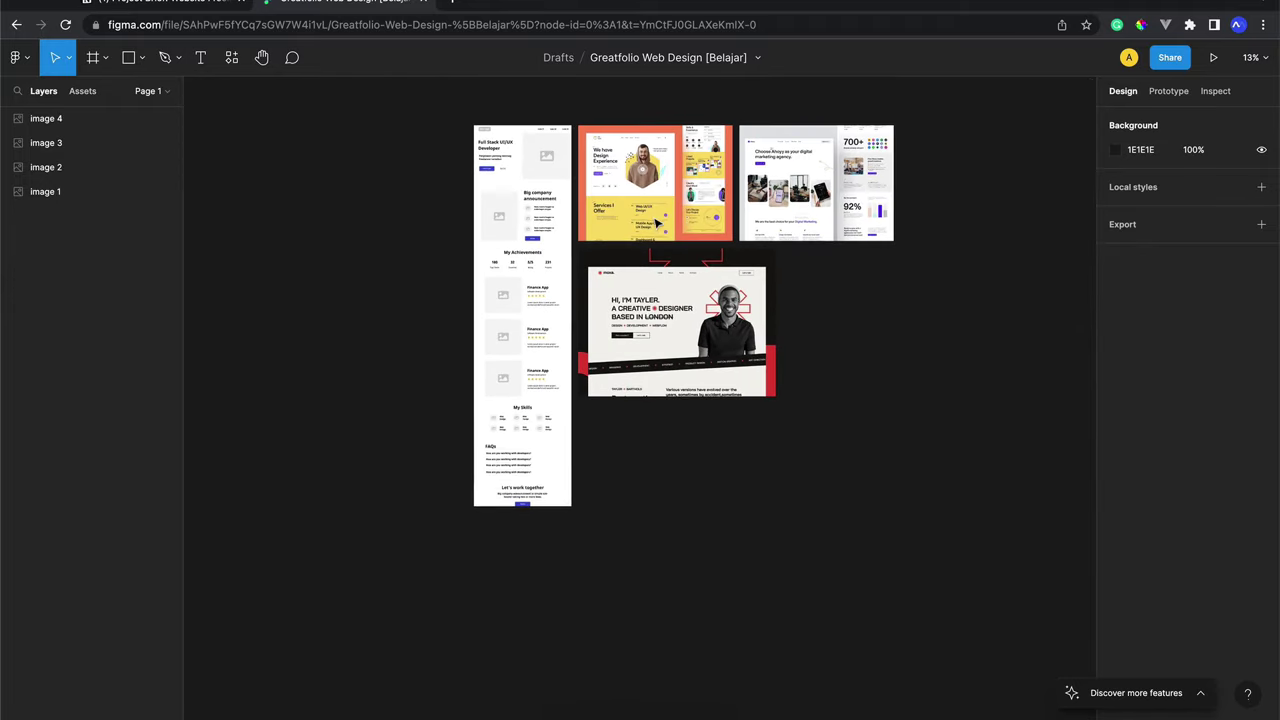
pyautogui.scroll(1, 668, 252)
pyautogui.scroll(2, 671, 255)
pyautogui.scroll(-2, 671, 253)
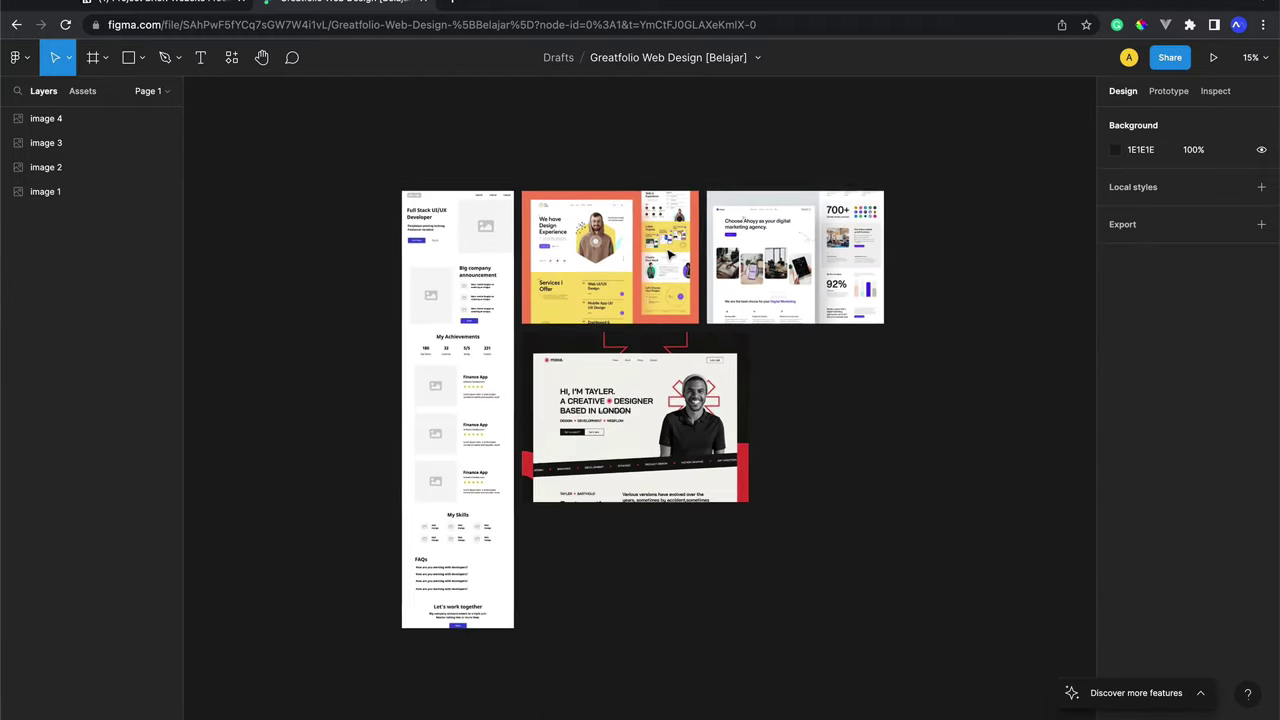
pyautogui.scroll(2, 593, 495)
pyautogui.moveTo(627, 470); pyautogui.dragTo(627, 155)
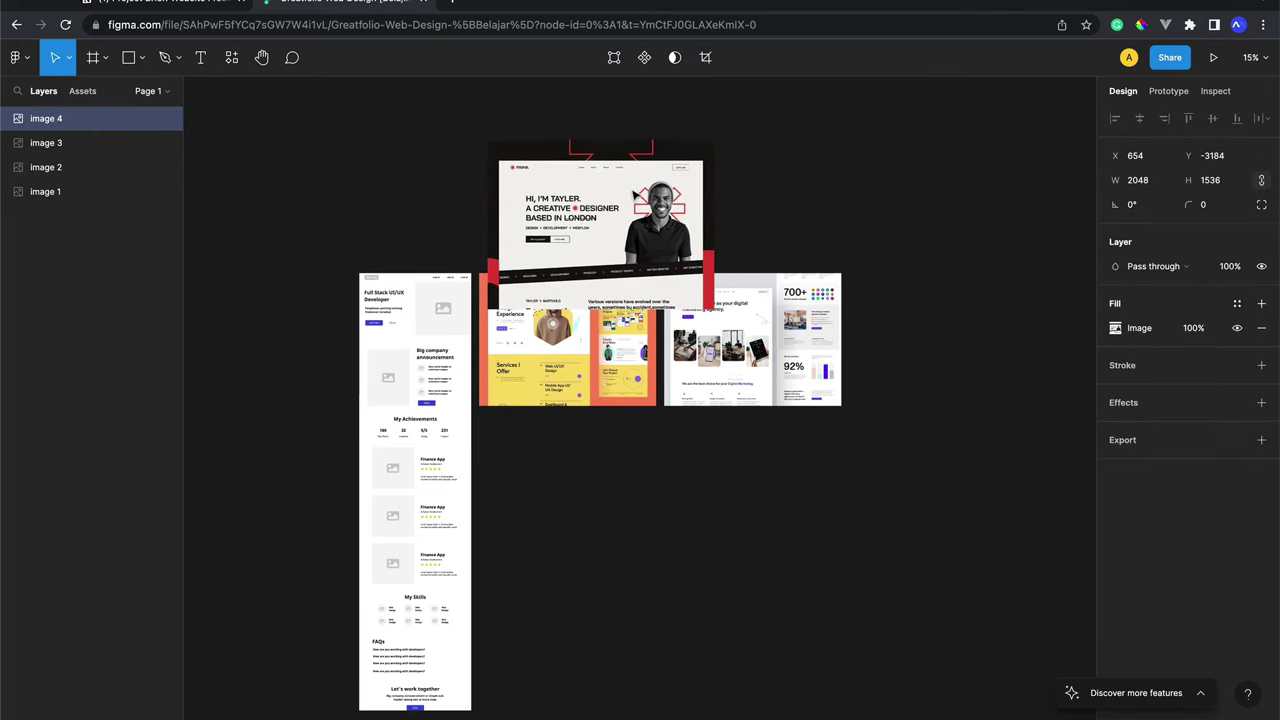
# Scale the Moxa image down to 1600 × 1200
pyautogui.scroll(1, 660, 140)
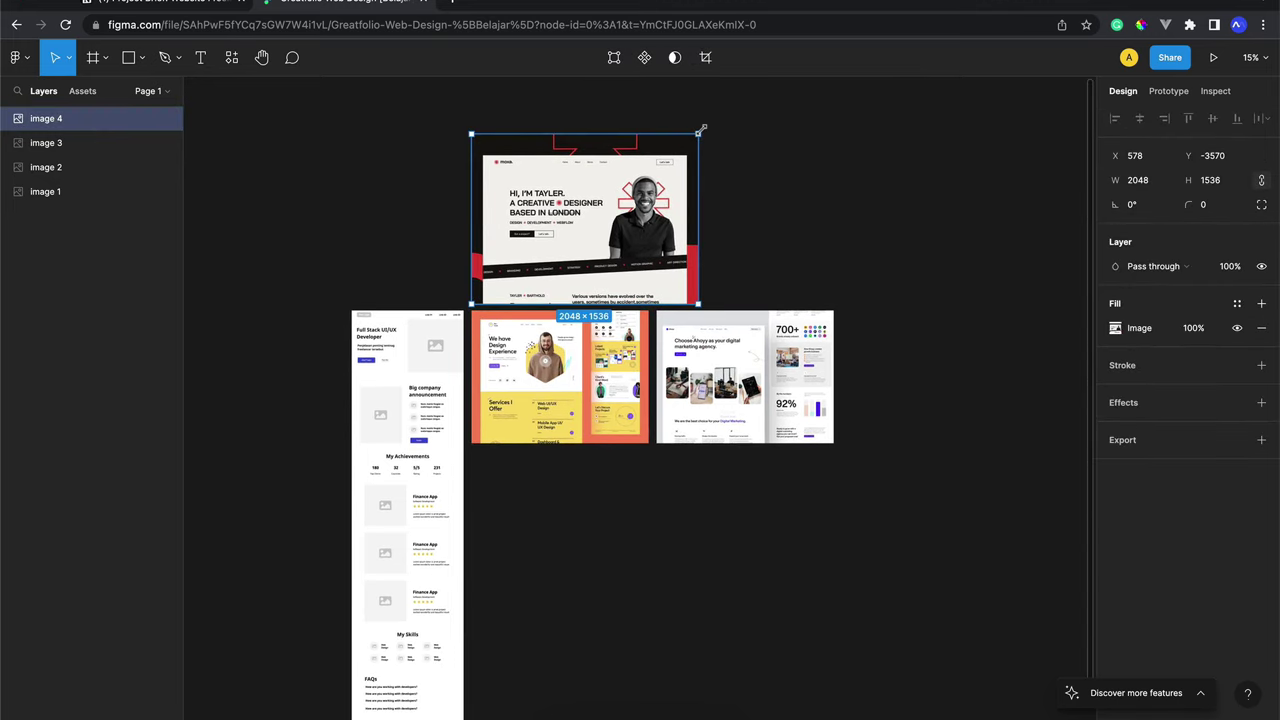
pyautogui.moveTo(700, 132); pyautogui.dragTo(641, 182)
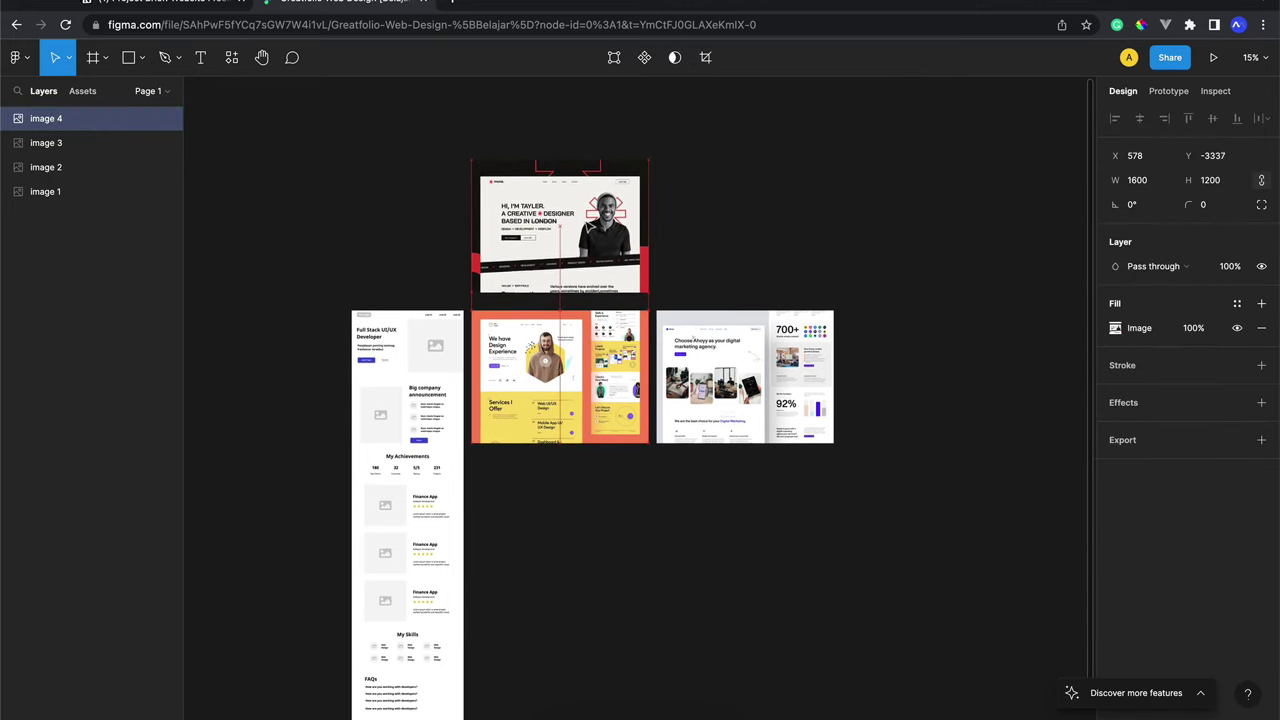
pyautogui.click(760, 224)
# Create a 1280 × 832 MacBook Air frame below the orange portfolio design
pyautogui.scroll(-2, 760, 224)
pyautogui.hscroll(3, 760, 224)
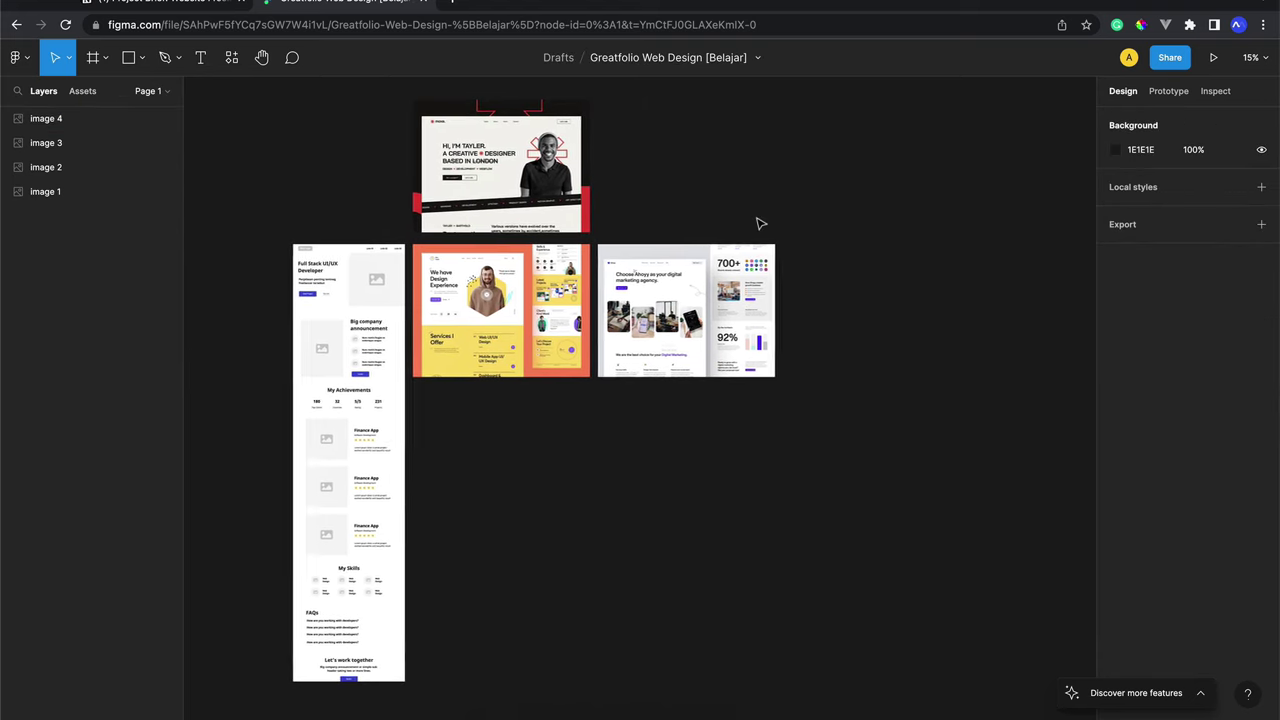
pyautogui.scroll(1, 760, 224)
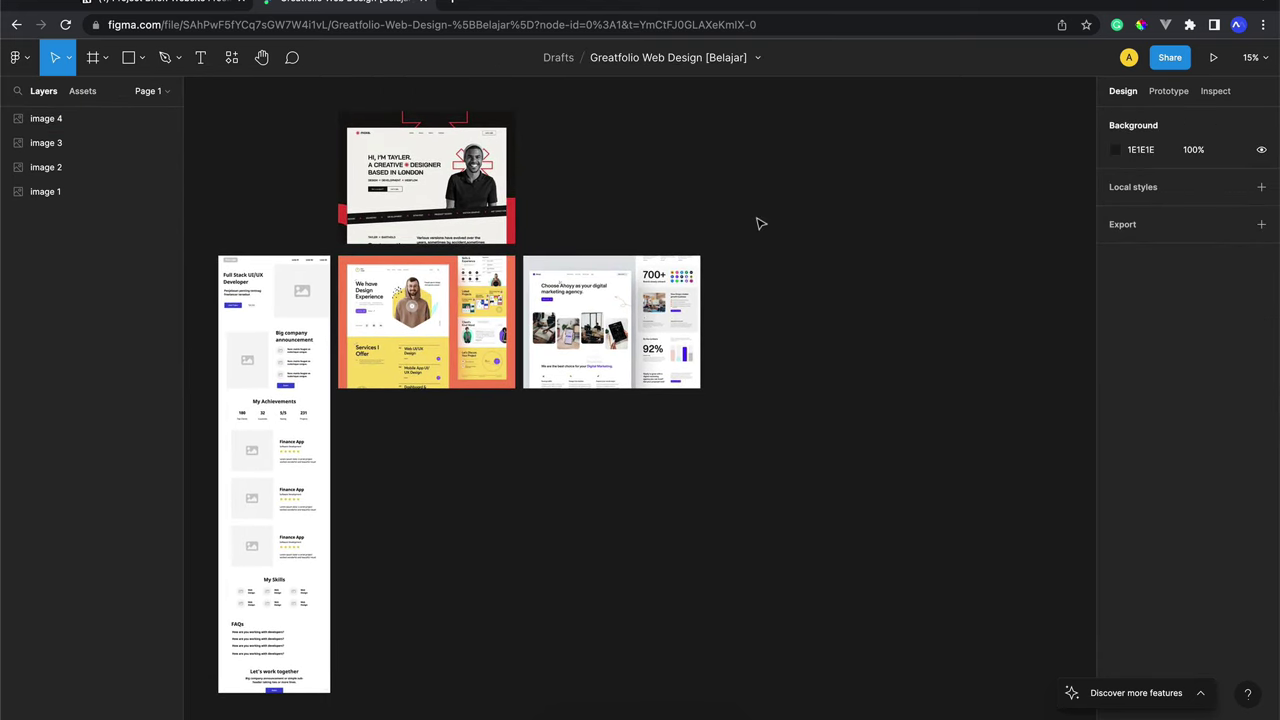
pyautogui.press('f')
pyautogui.hscroll(-1, 757, 215)
pyautogui.hscroll(-1, 757, 215)
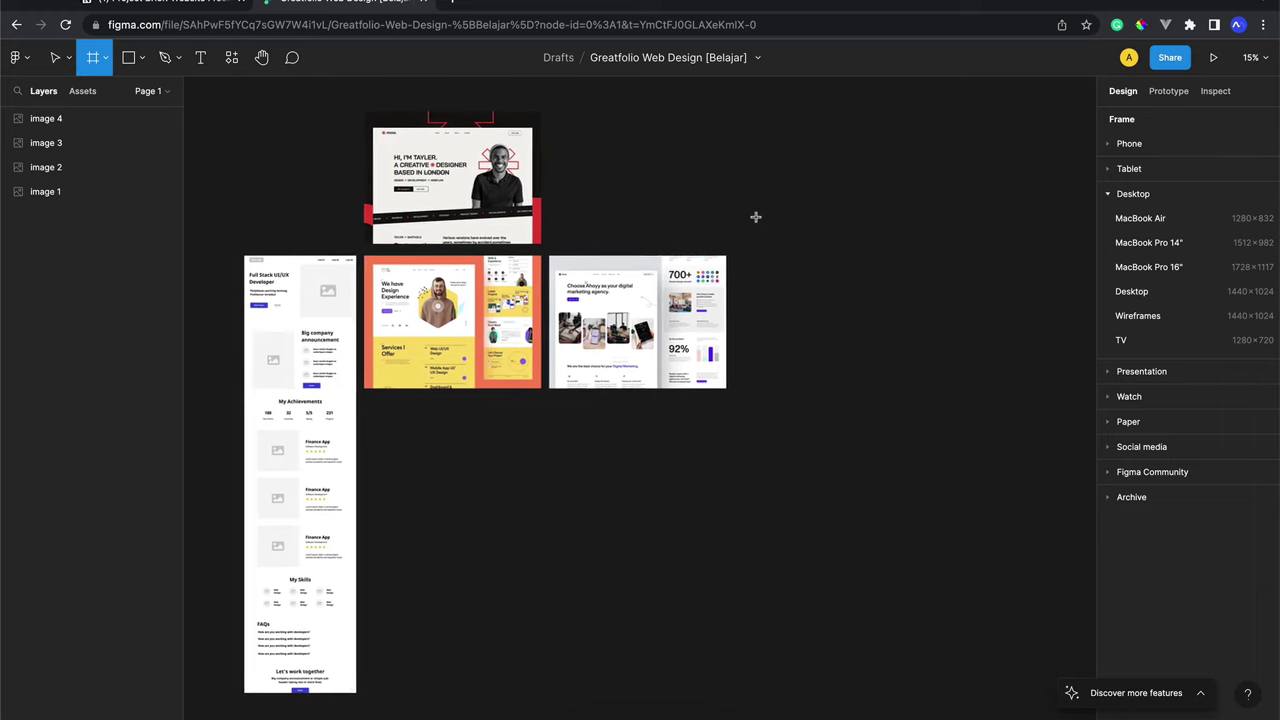
pyautogui.hscroll(-1, 757, 215)
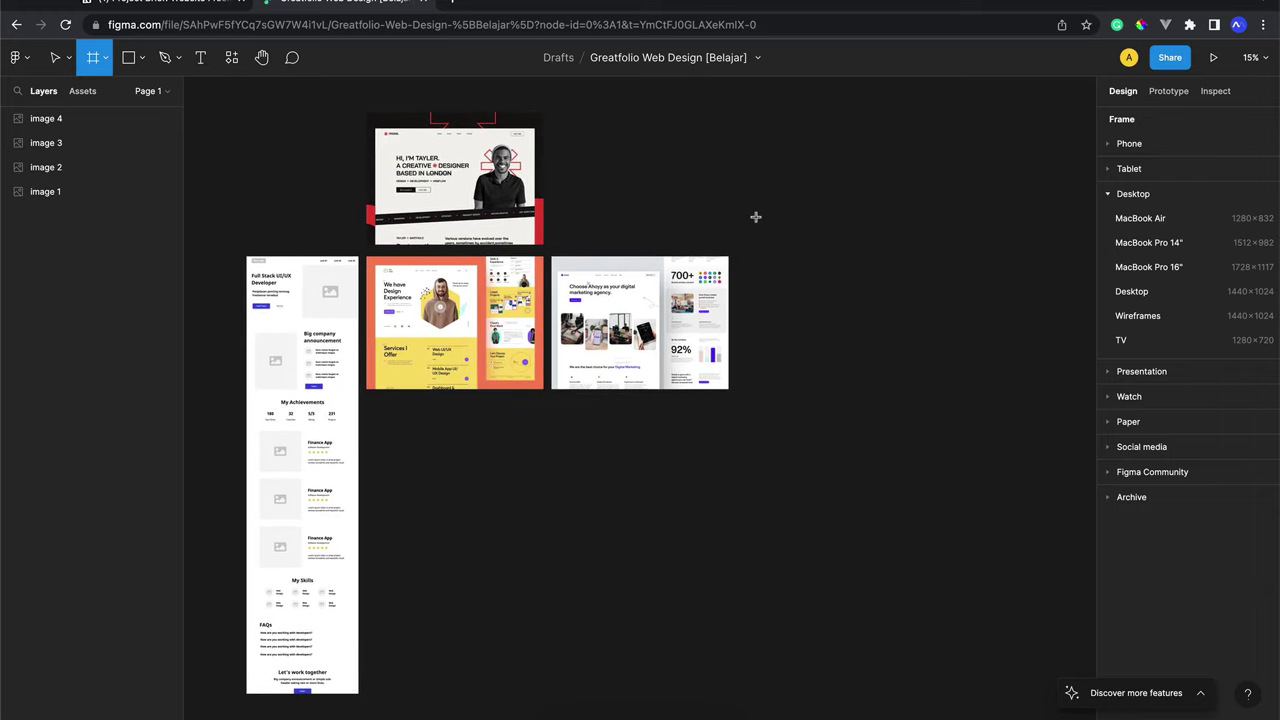
pyautogui.click(1196, 224)
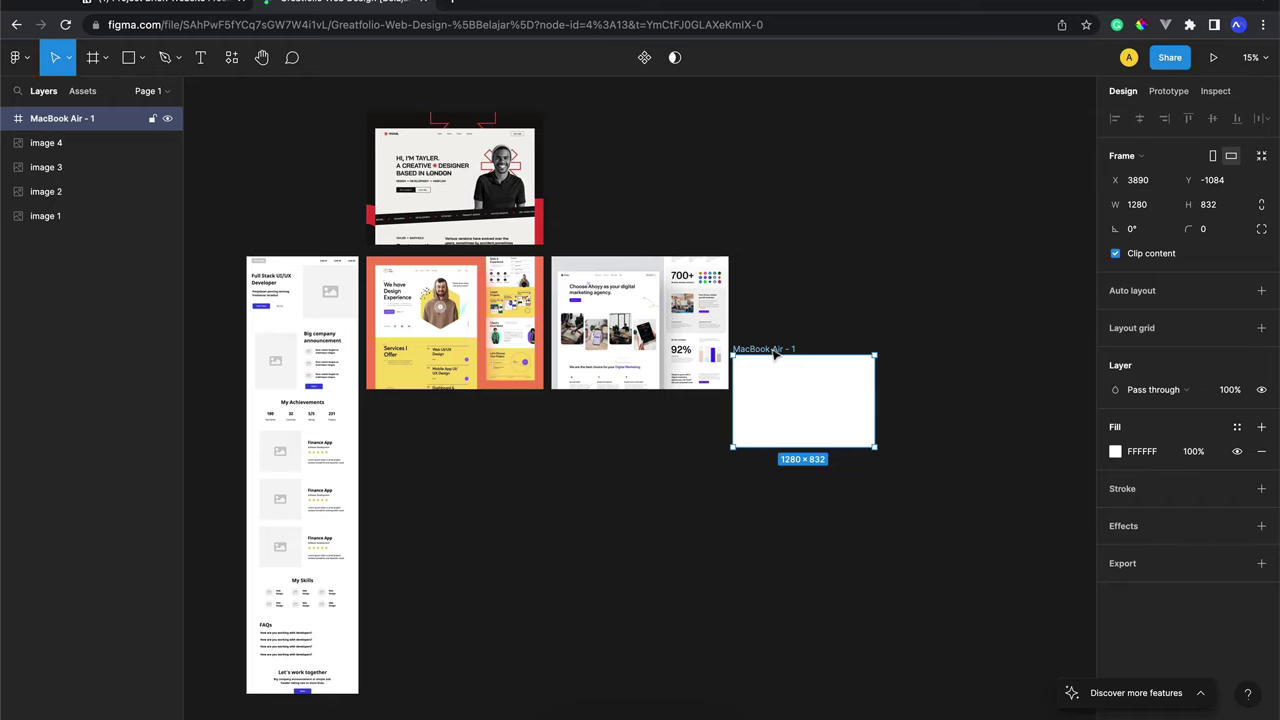
pyautogui.moveTo(775, 352); pyautogui.dragTo(409, 412)
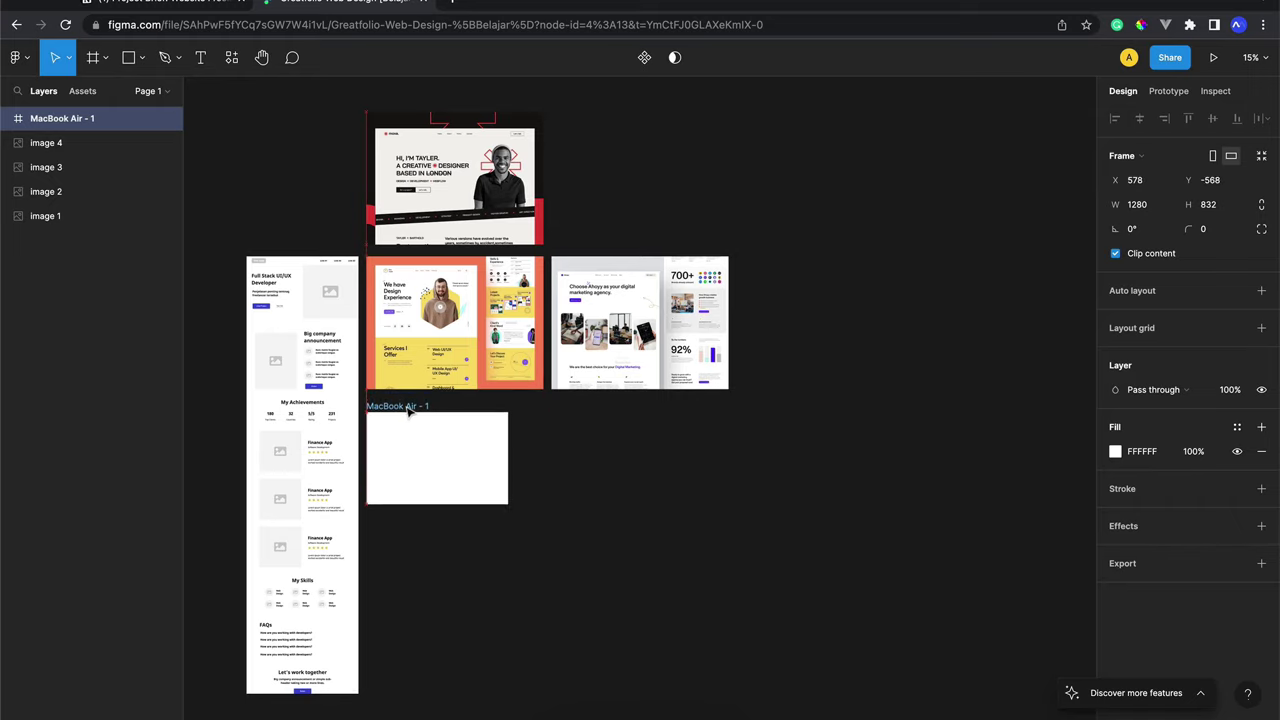
# Nudge the frame slightly right beneath the reference designs and review its placement
pyautogui.scroll(5, 409, 410)
pyautogui.scroll(1, 406, 406)
pyautogui.scroll(1, 390, 400)
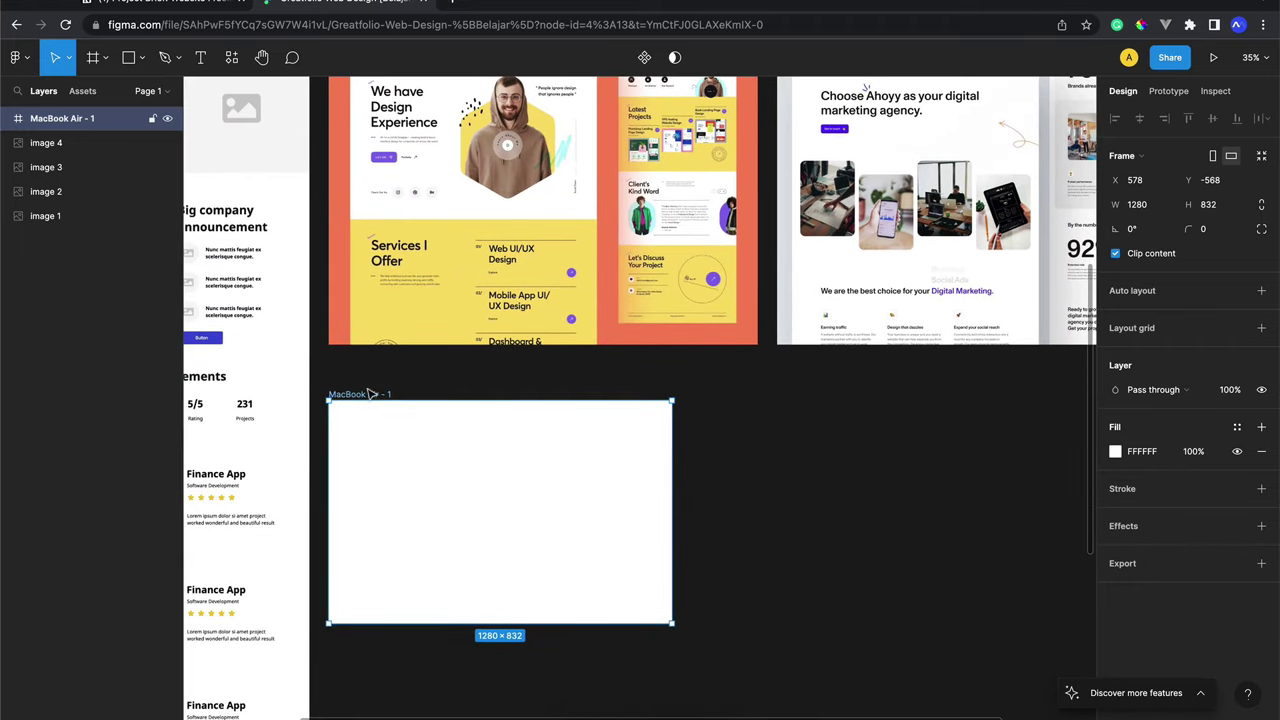
pyautogui.moveTo(368, 399)
pyautogui.mouseDown()
pyautogui.moveTo(448, 399)
pyautogui.moveTo(363, 377)
pyautogui.mouseUp()
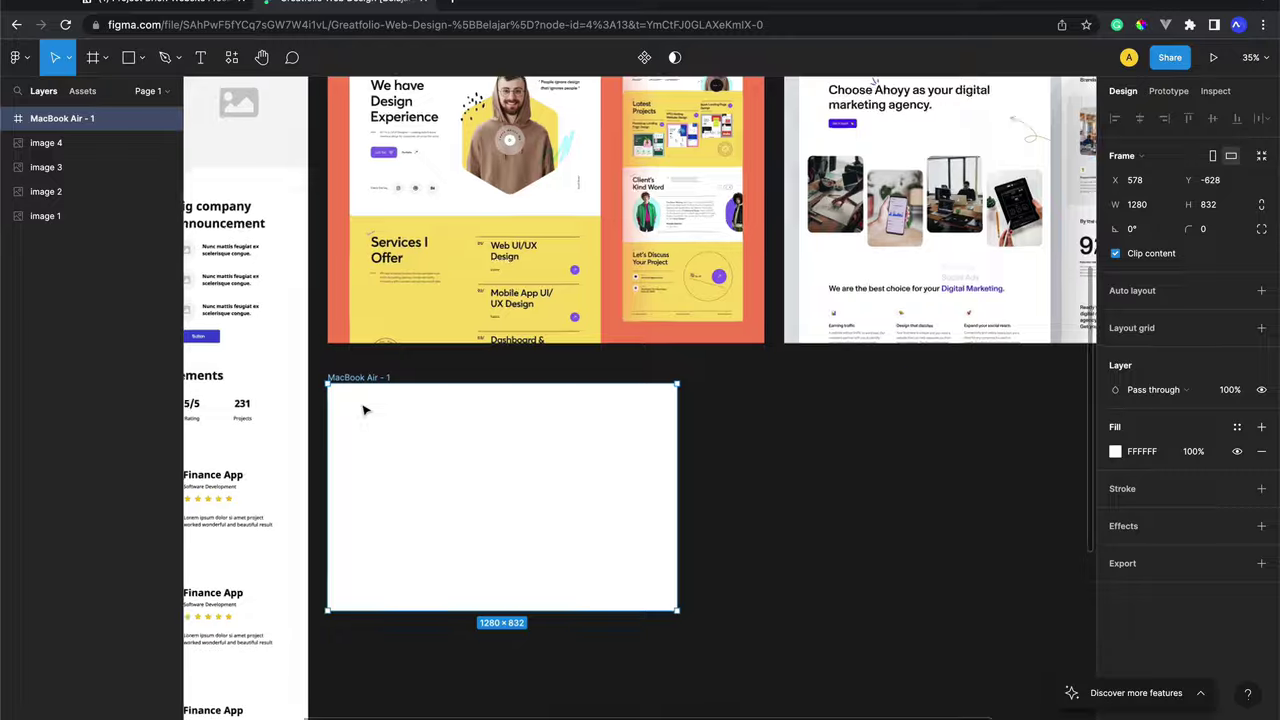
pyautogui.scroll(5, 366, 409)
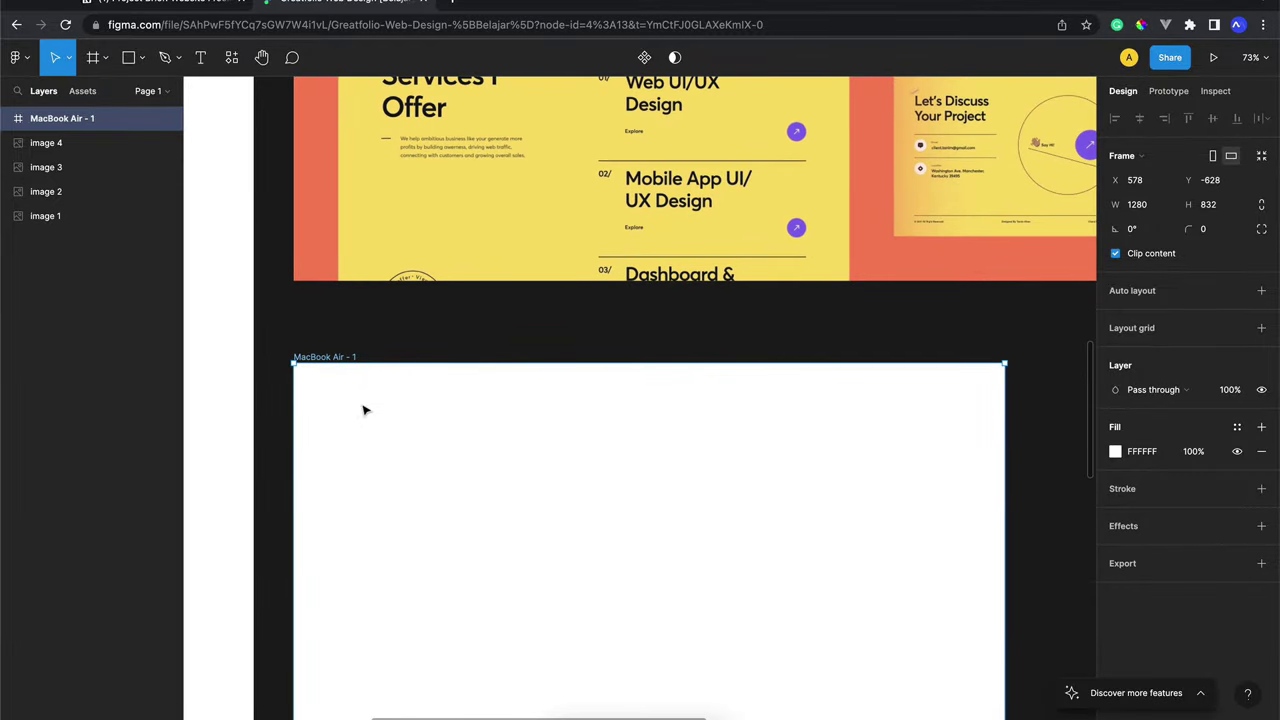
pyautogui.scroll(-3, 366, 409)
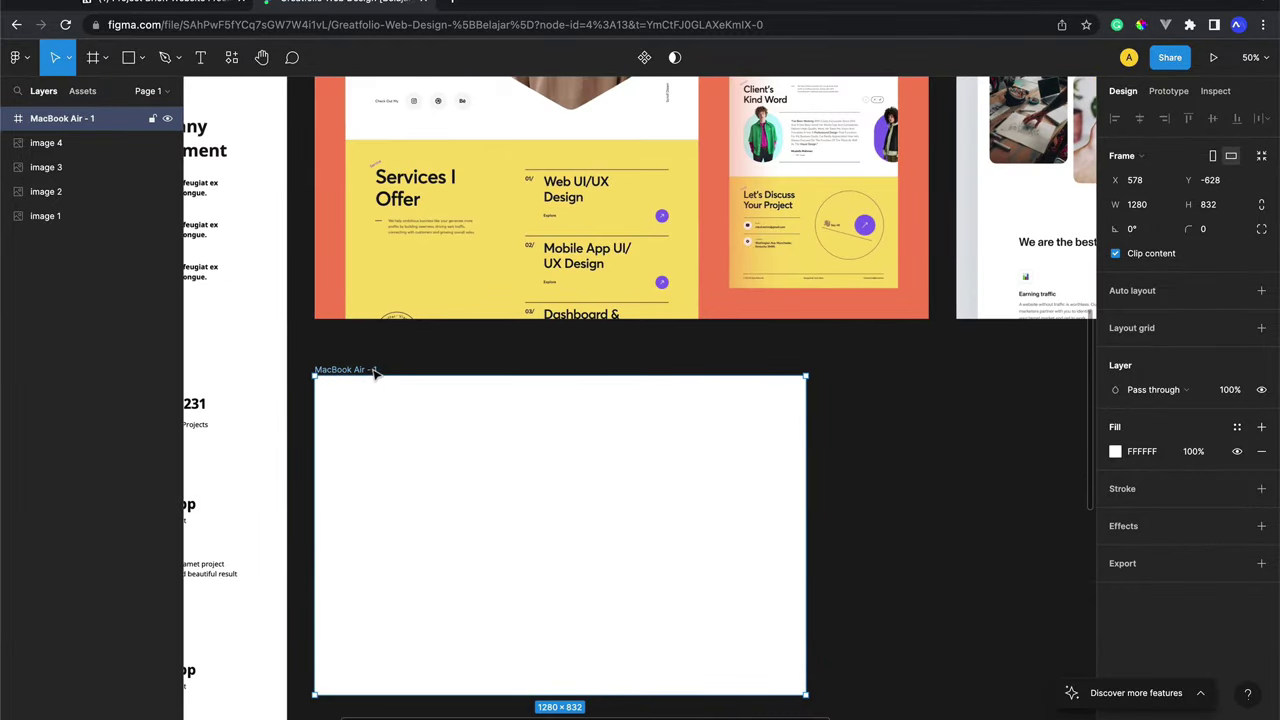
pyautogui.scroll(-1, 368, 411)
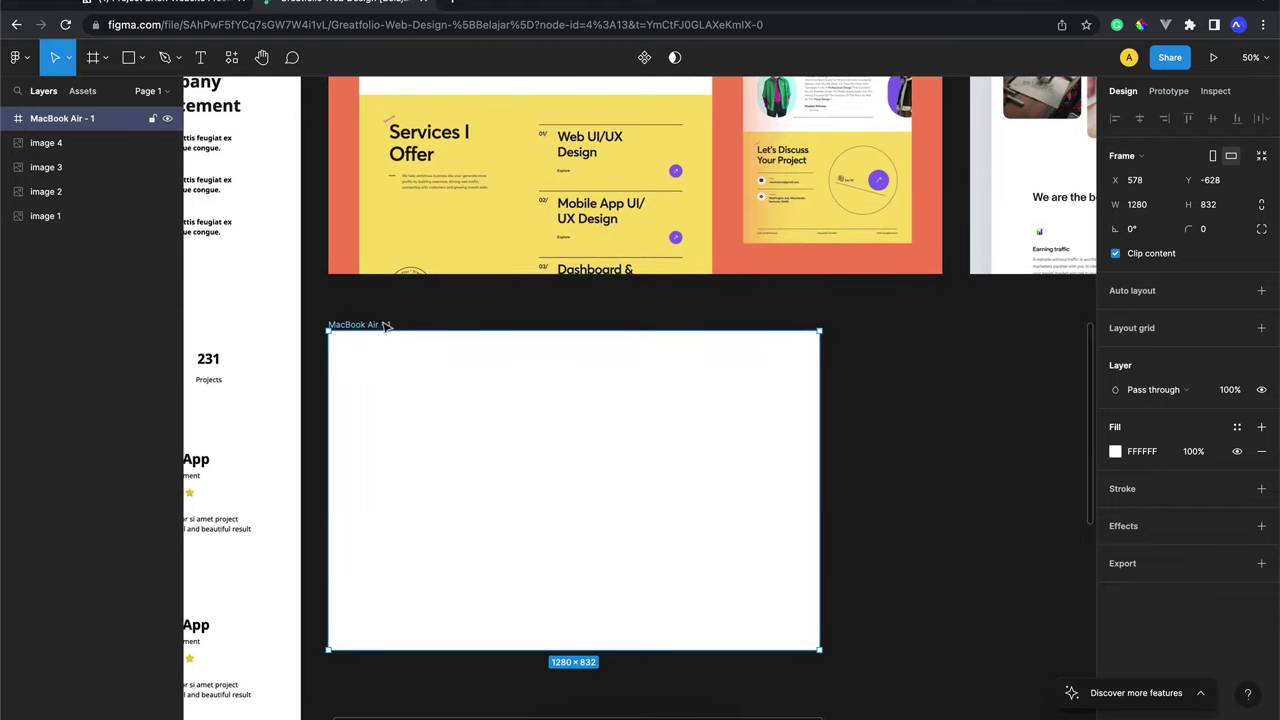
pyautogui.scroll(-2, 583, 280)
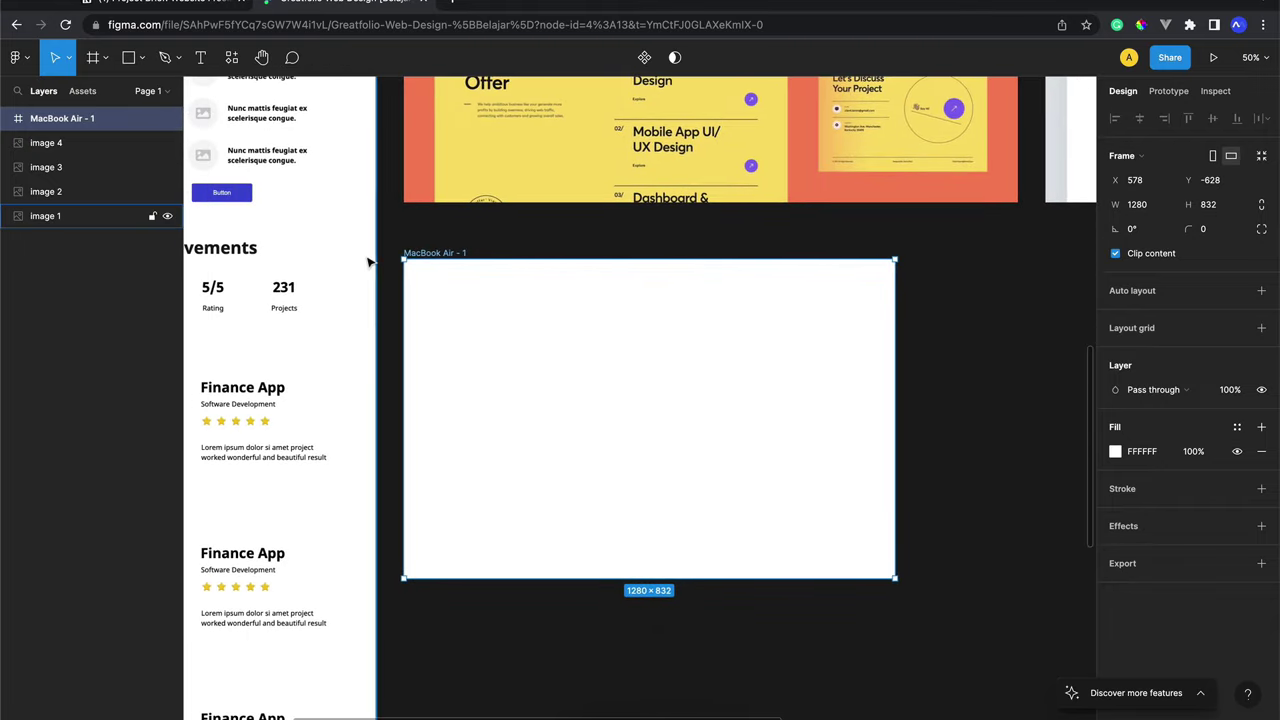
pyautogui.scroll(3, 375, 258)
pyautogui.scroll(2, 370, 265)
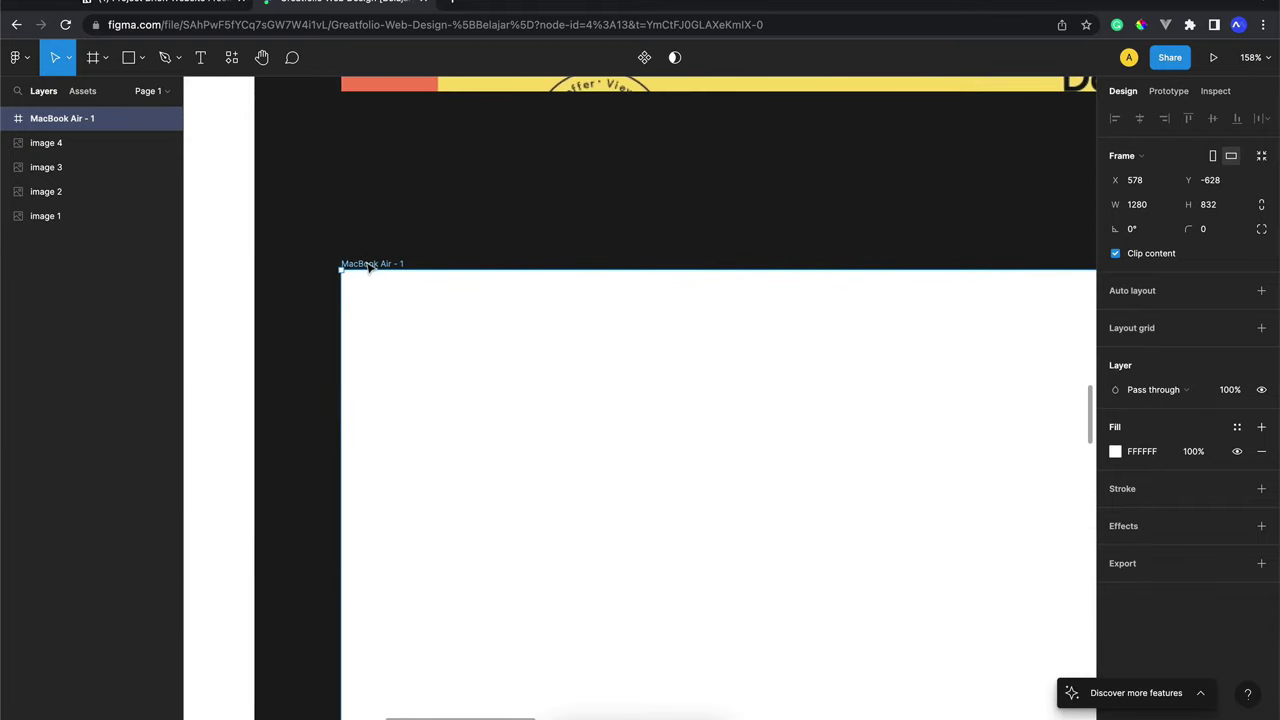
# Rename the MacBook Air frame to 'Landing Page'
pyautogui.doubleClick(366, 263)
pyautogui.write('Landing Page')
pyautogui.press('Return')
pyautogui.click(480, 177)
# Add a columns layout grid with a count of 12 to the Landing Page frame
pyautogui.scroll(-5, 482, 177)
pyautogui.hscroll(3, 483, 177)
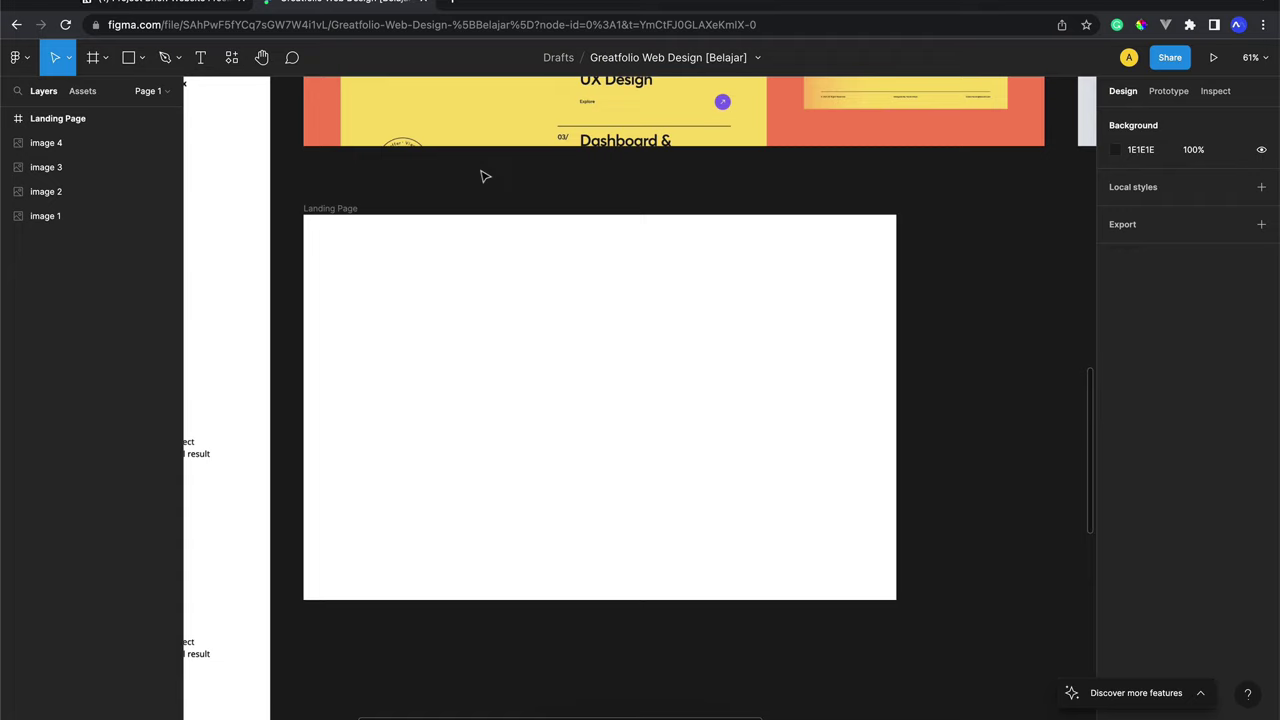
pyautogui.click(359, 224)
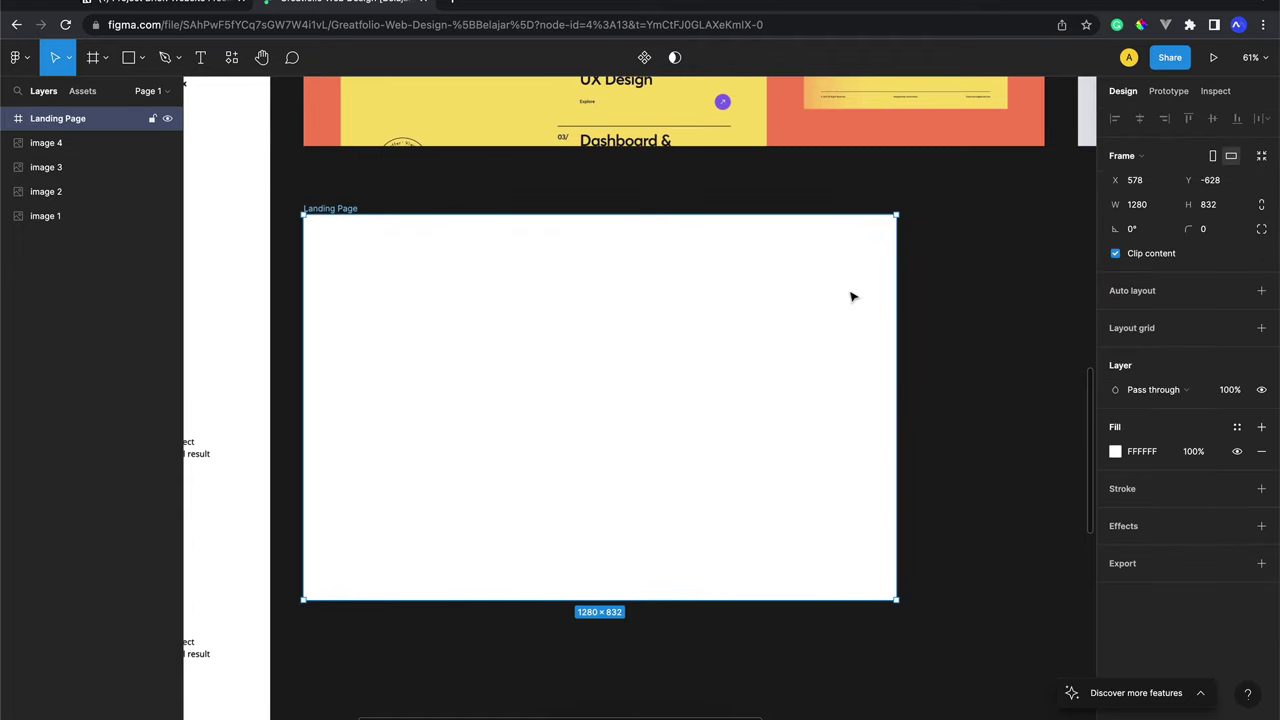
pyautogui.click(1260, 328)
pyautogui.click(1116, 354)
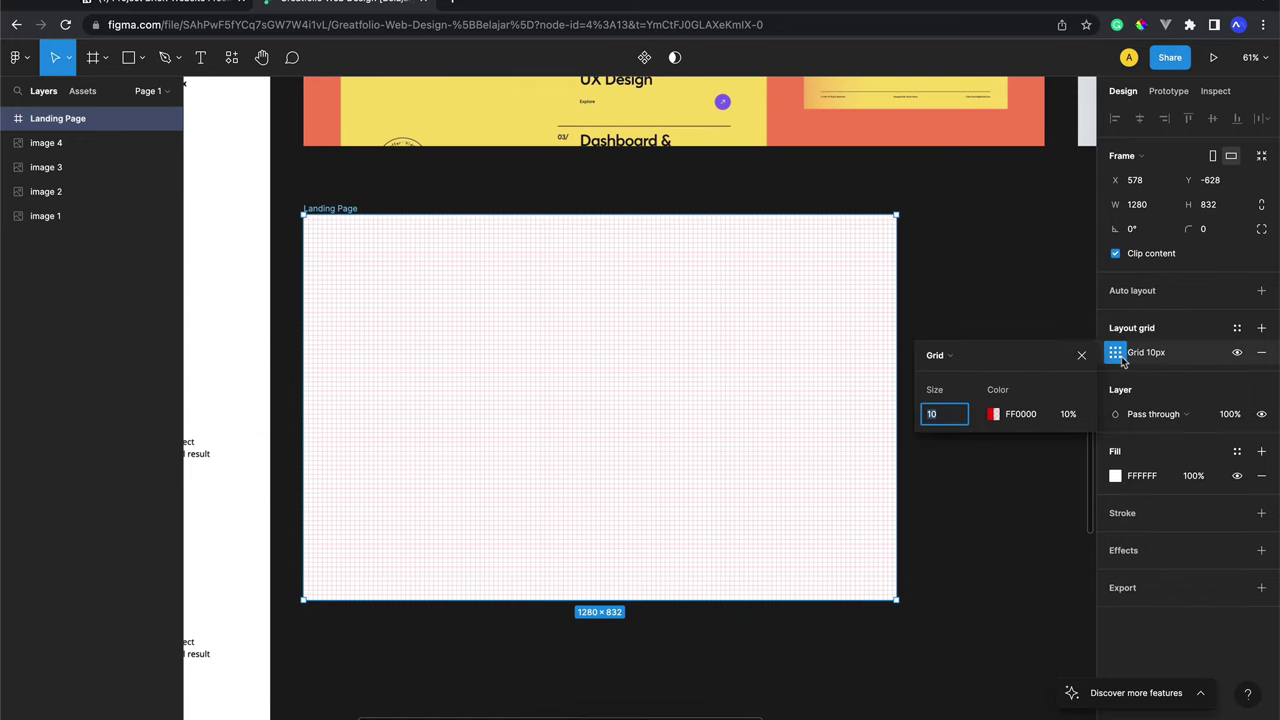
pyautogui.click(972, 358)
pyautogui.click(966, 380)
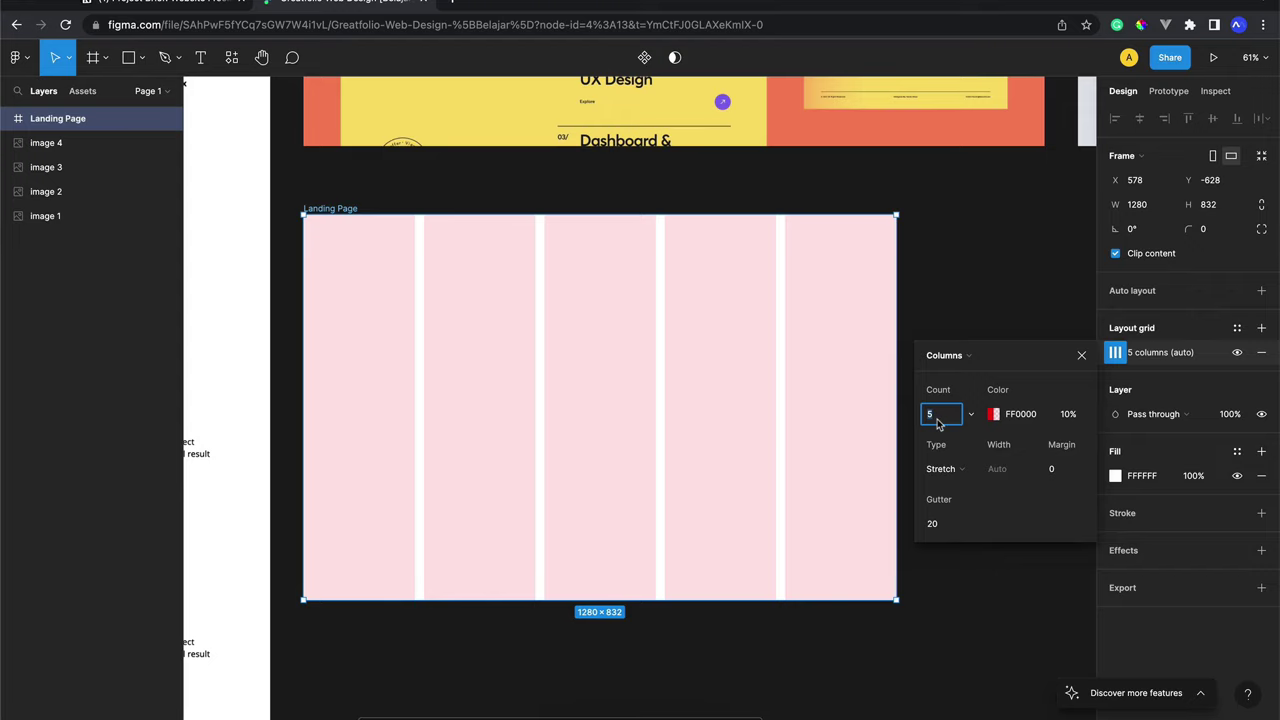
pyautogui.write('12')
pyautogui.press('Return')
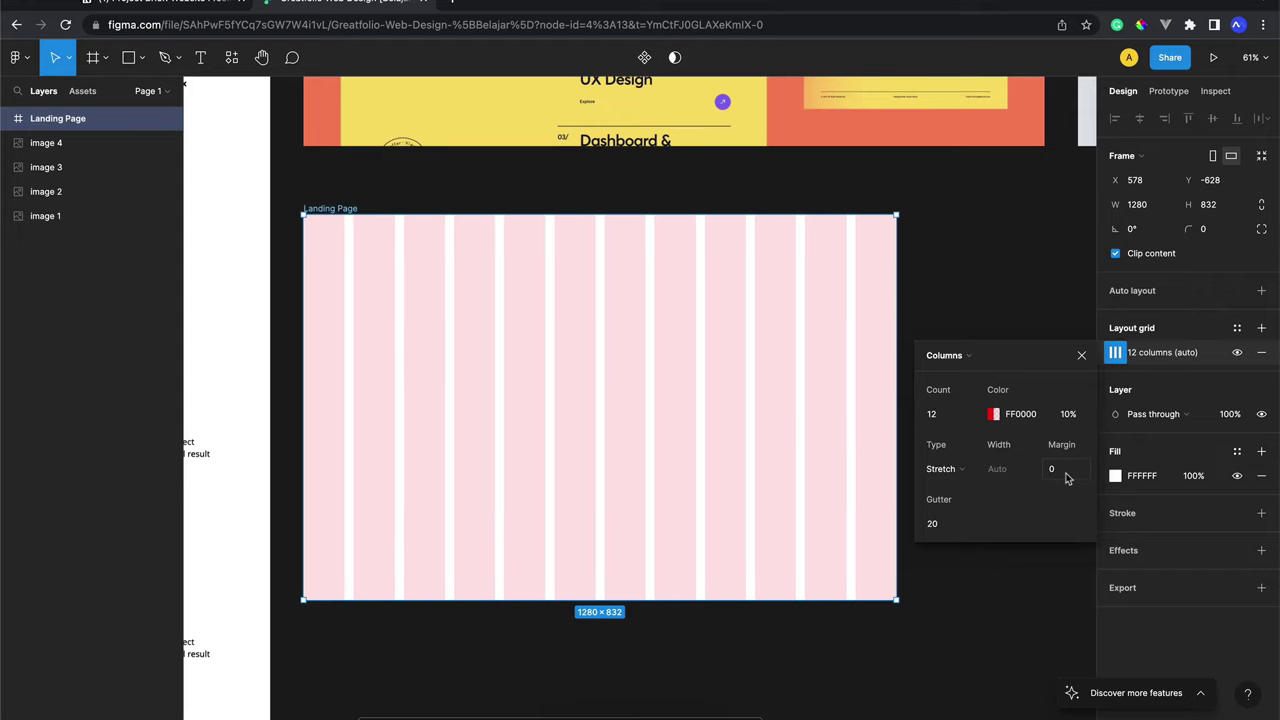
# Set the grid's margin to 100 and gutter to 30
pyautogui.click(1066, 478)
pyautogui.write('100')
pyautogui.press('Return')
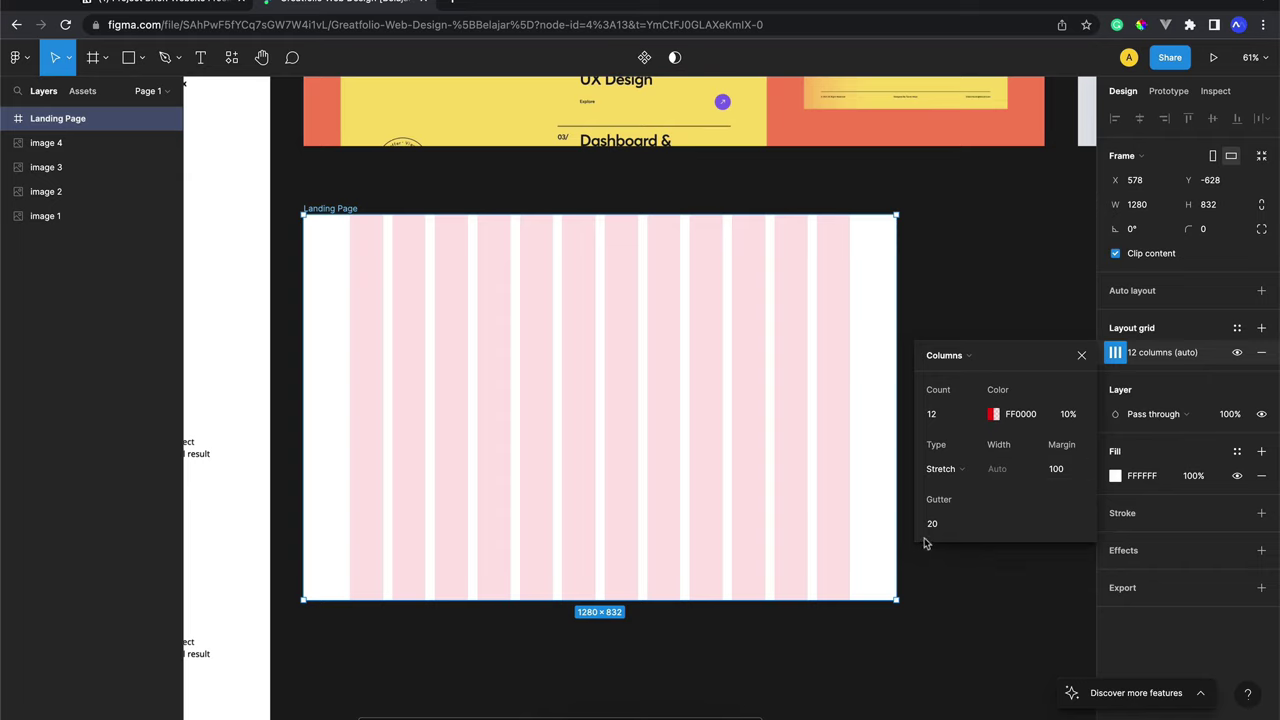
pyautogui.click(935, 524)
pyautogui.write('0')
pyautogui.press('Return')
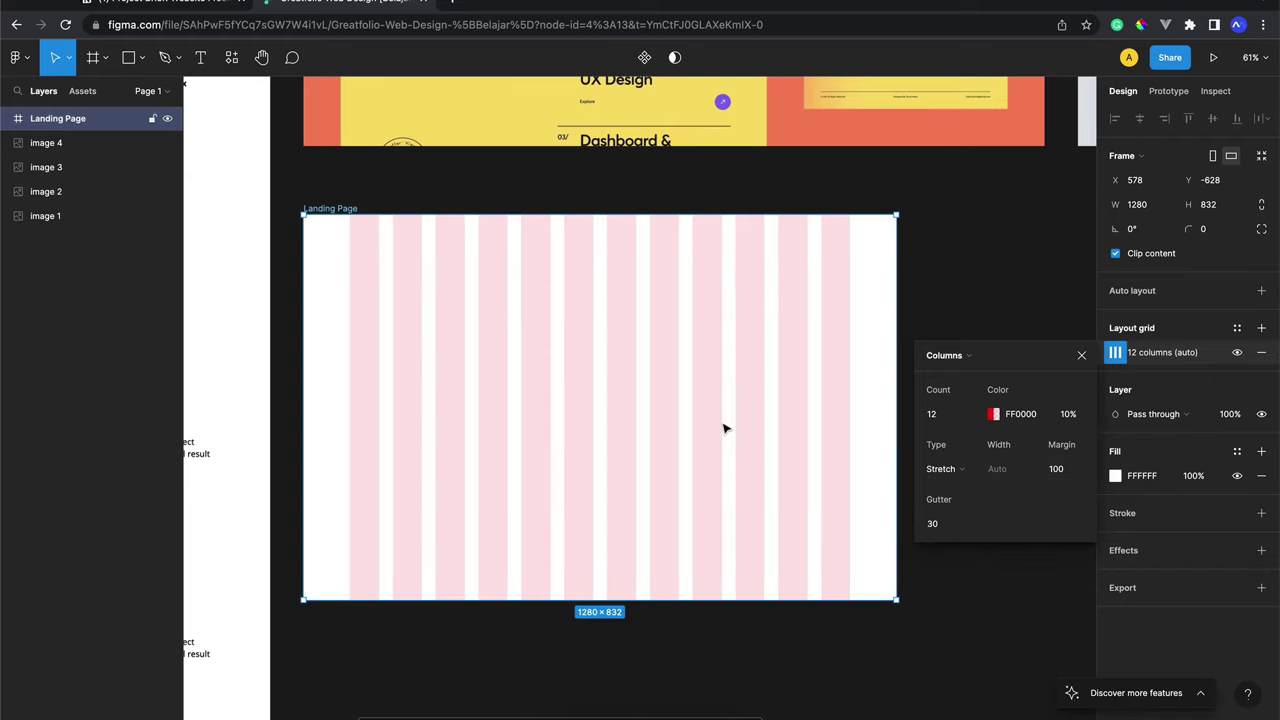
pyautogui.scroll(3, 724, 428)
pyautogui.scroll(-3, 724, 428)
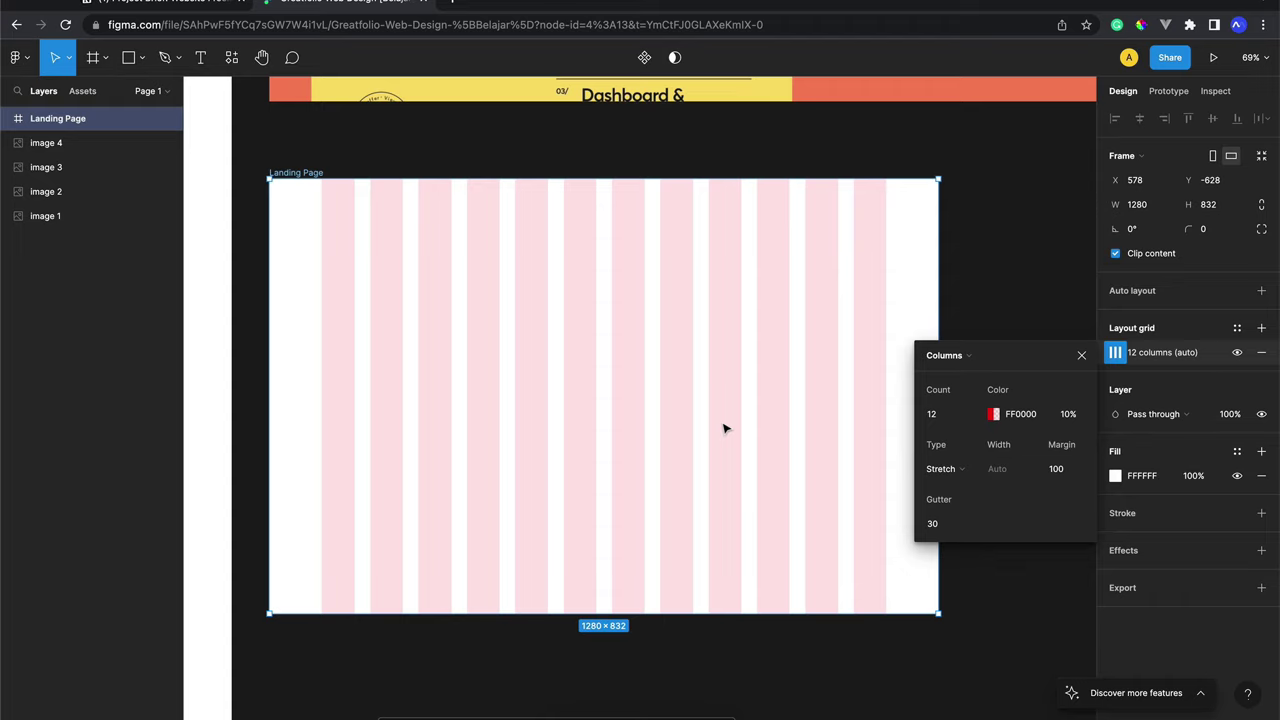
pyautogui.hscroll(-2, 780, 310)
pyautogui.scroll(-1, 780, 310)
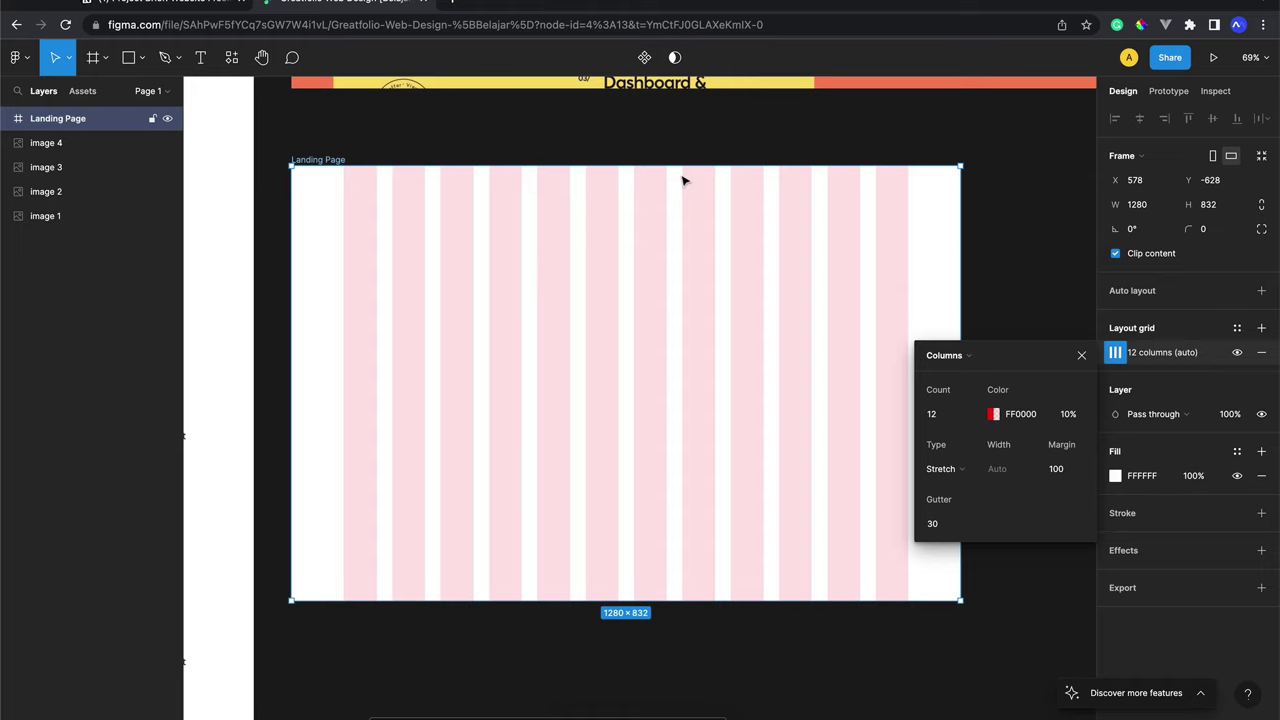
pyautogui.click(1082, 356)
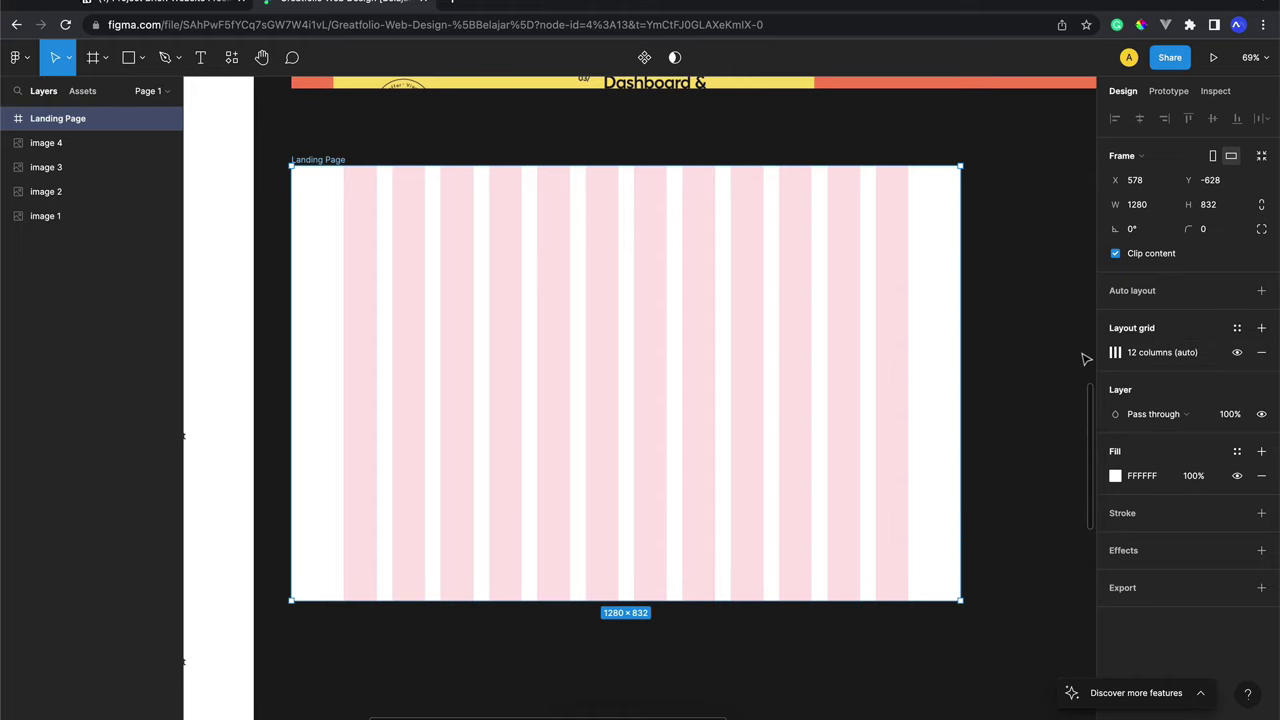
pyautogui.scroll(-1, 960, 305)
pyautogui.hscroll(-1, 960, 305)
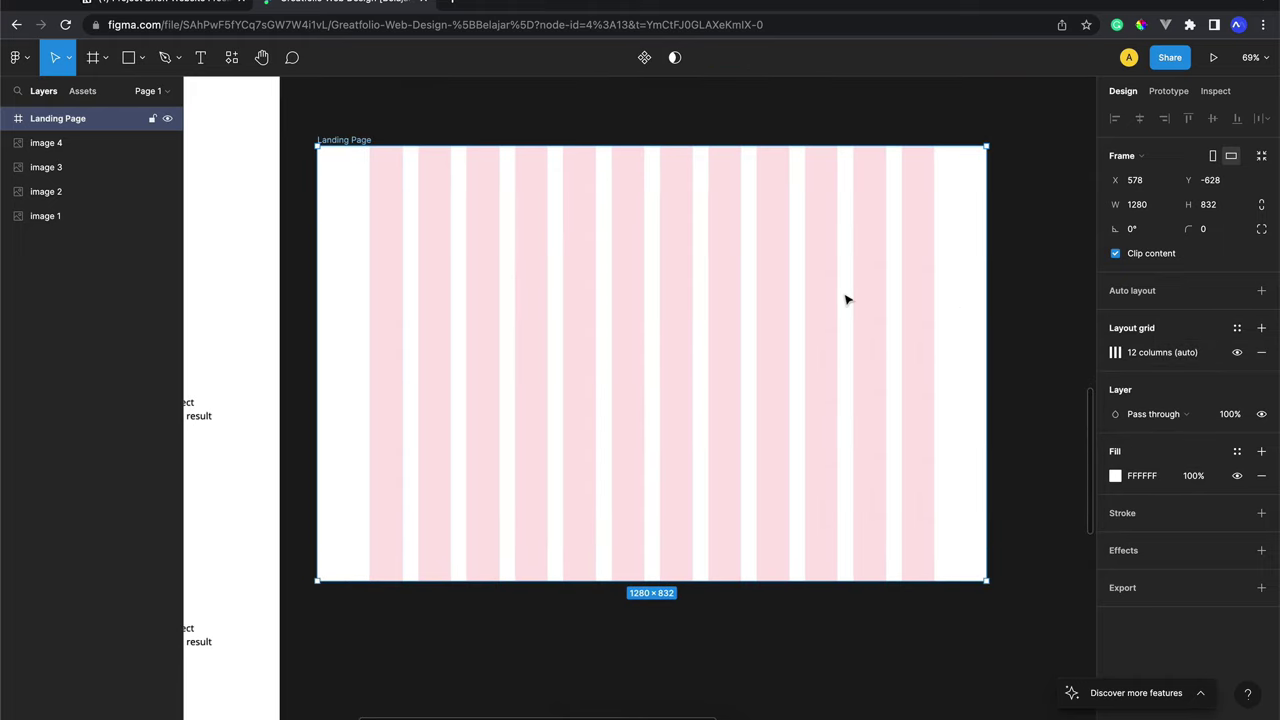
pyautogui.hscroll(-1, 845, 299)
pyautogui.scroll(-1, 845, 299)
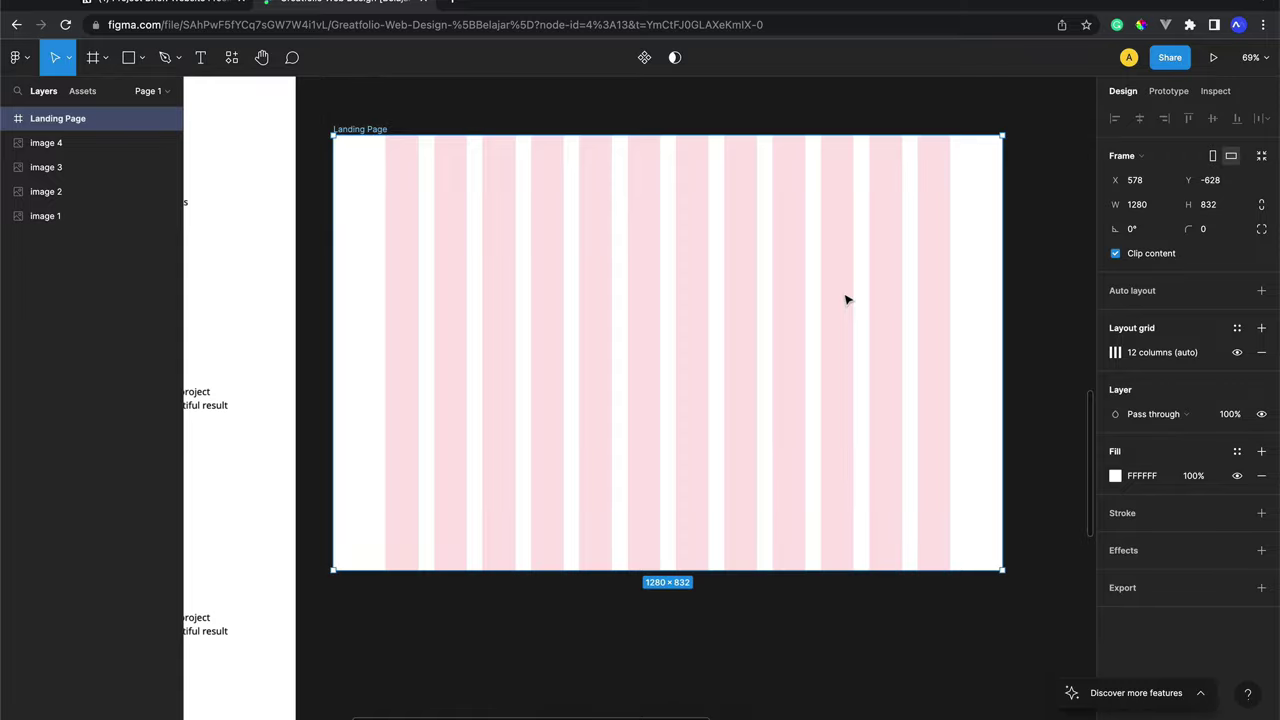
pyautogui.scroll(5, 846, 299)
pyautogui.scroll(-4, 846, 299)
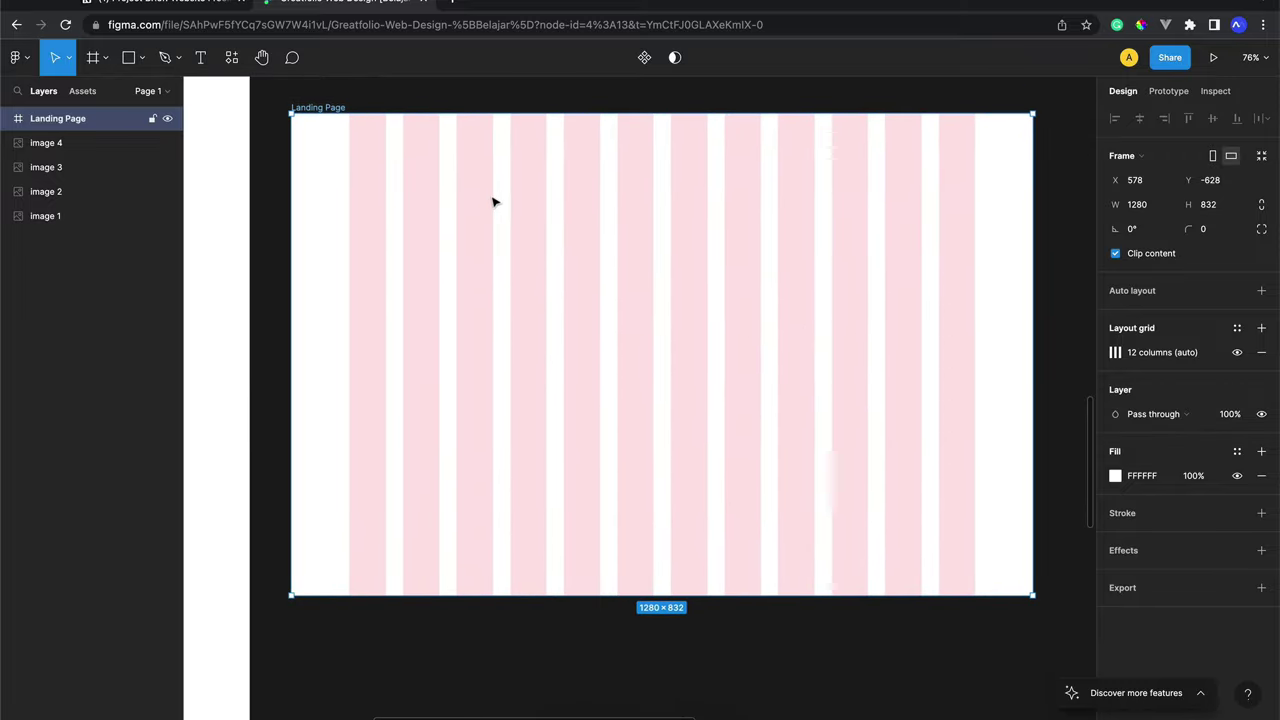
pyautogui.scroll(5, 500, 200)
pyautogui.scroll(3, 500, 200)
pyautogui.scroll(2, 500, 200)
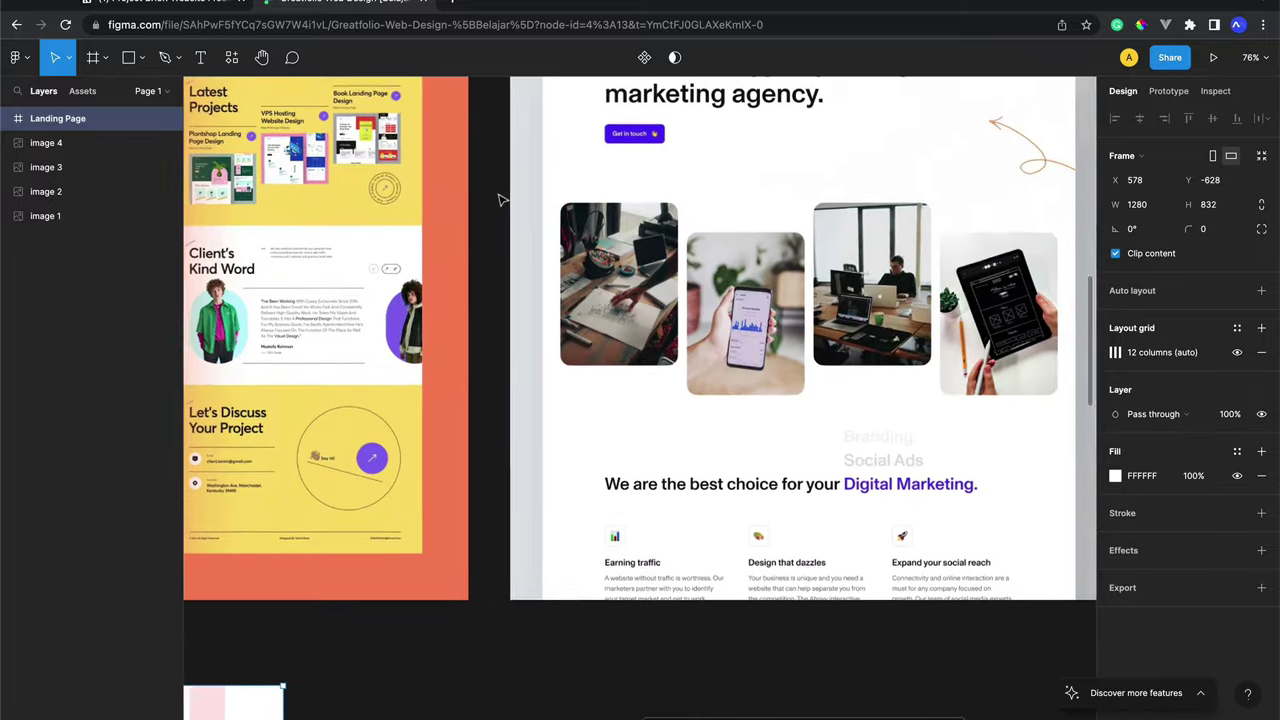
pyautogui.scroll(2, 500, 200)
pyautogui.scroll(-2, 500, 200)
pyautogui.scroll(5, 404, 214)
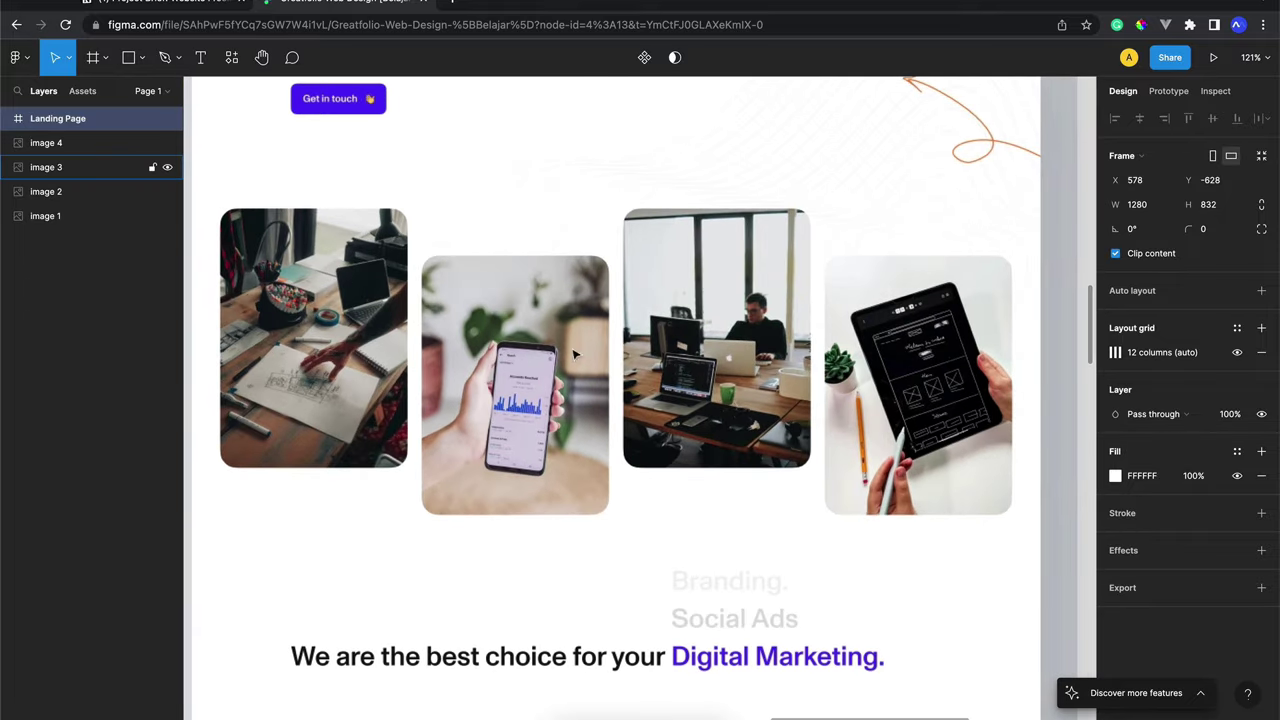
pyautogui.scroll(-5, 740, 338)
pyautogui.hscroll(-3, 740, 338)
pyautogui.scroll(-4, 740, 338)
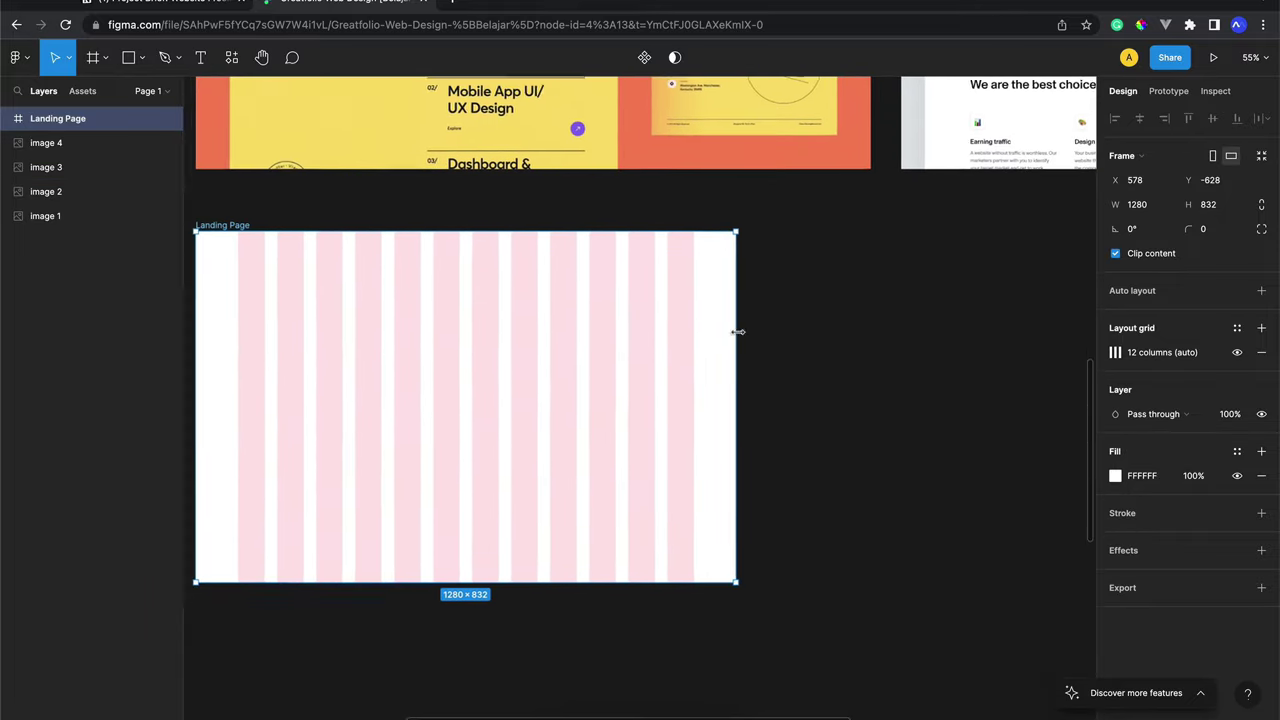
pyautogui.scroll(-2, 740, 338)
pyautogui.hotkey('shift', '2')
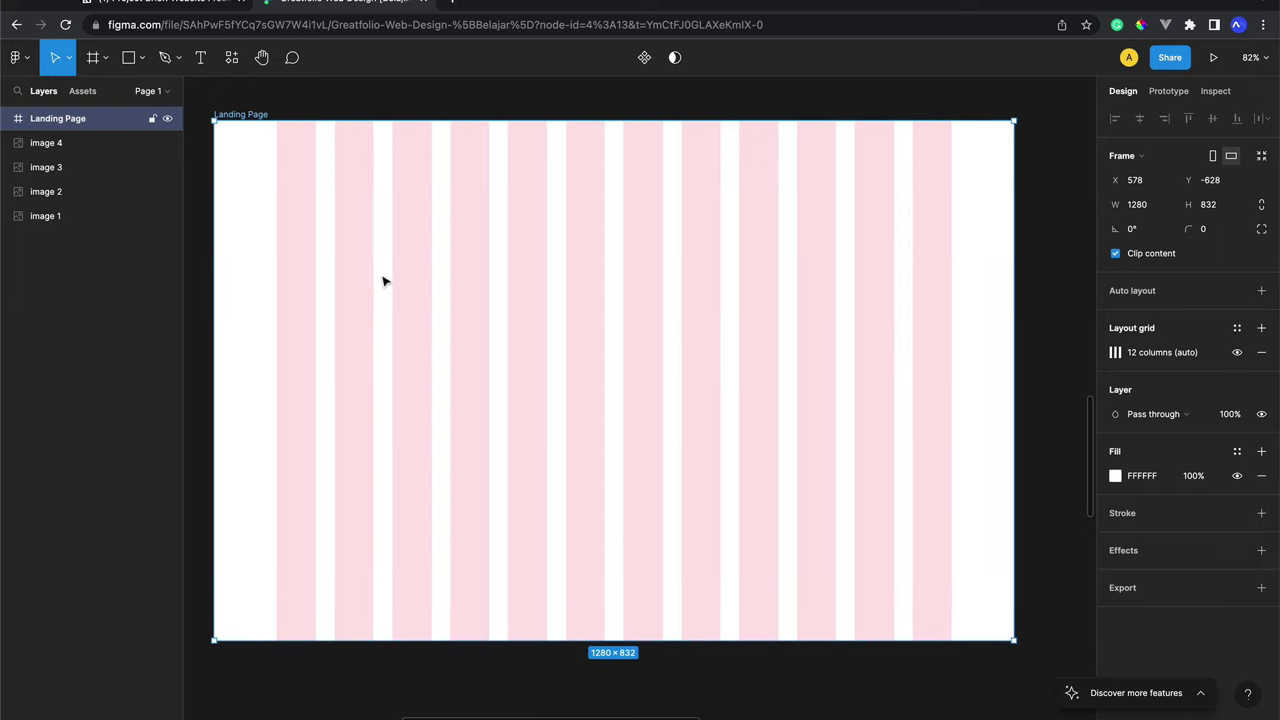
pyautogui.click(130, 60)
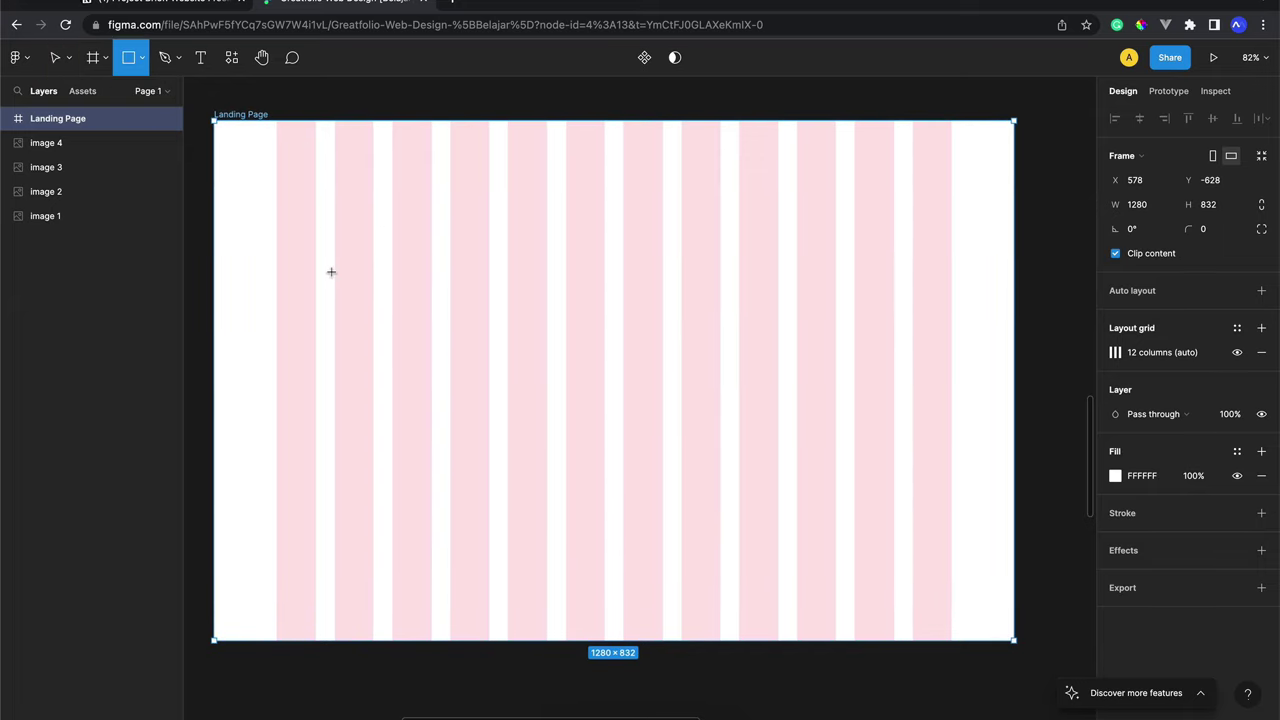
pyautogui.click(331, 272)
pyautogui.moveTo(337, 283)
pyautogui.mouseDown()
pyautogui.moveTo(314, 284)
pyautogui.moveTo(432, 270)
pyautogui.moveTo(405, 434)
pyautogui.mouseUp()
pyautogui.hotkey('ctrl', 'd')
pyautogui.moveTo(414, 334)
pyautogui.mouseDown()
pyautogui.moveTo(517, 299)
pyautogui.moveTo(557, 267)
pyautogui.mouseUp()
pyautogui.hotkey('ctrl', 'd')
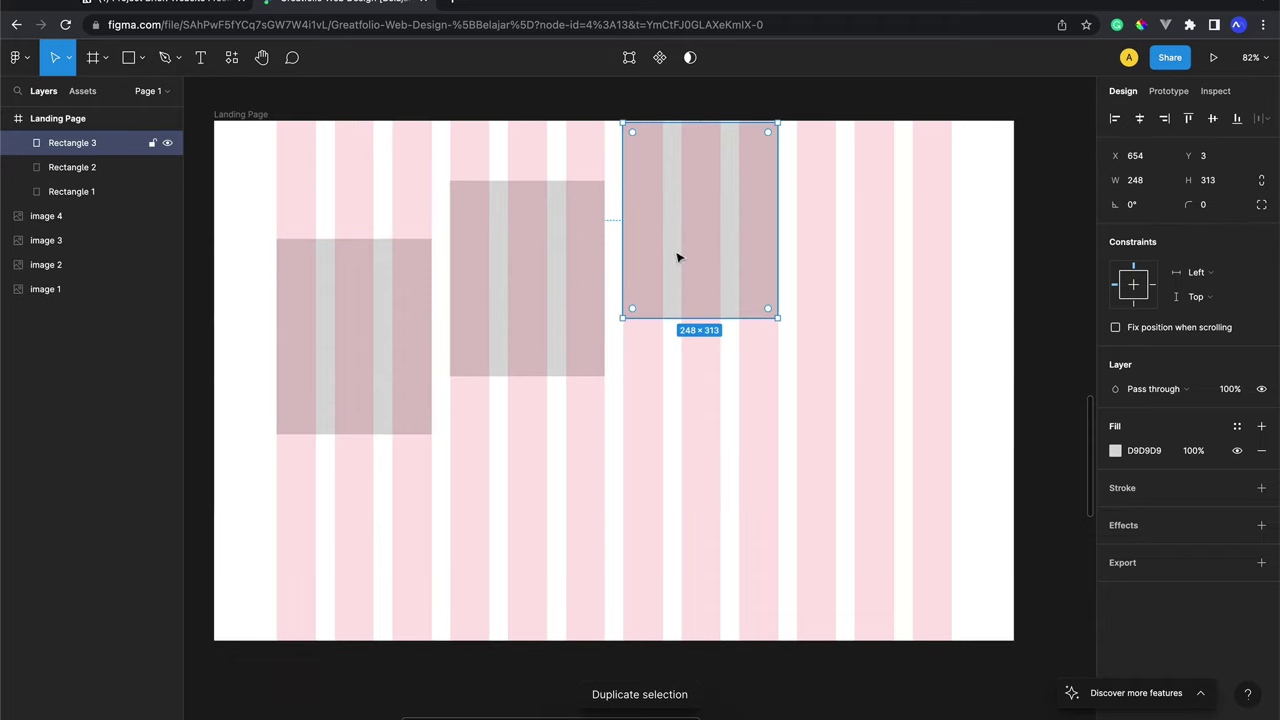
pyautogui.moveTo(677, 254); pyautogui.dragTo(688, 406)
pyautogui.hotkey('ctrl', 'd')
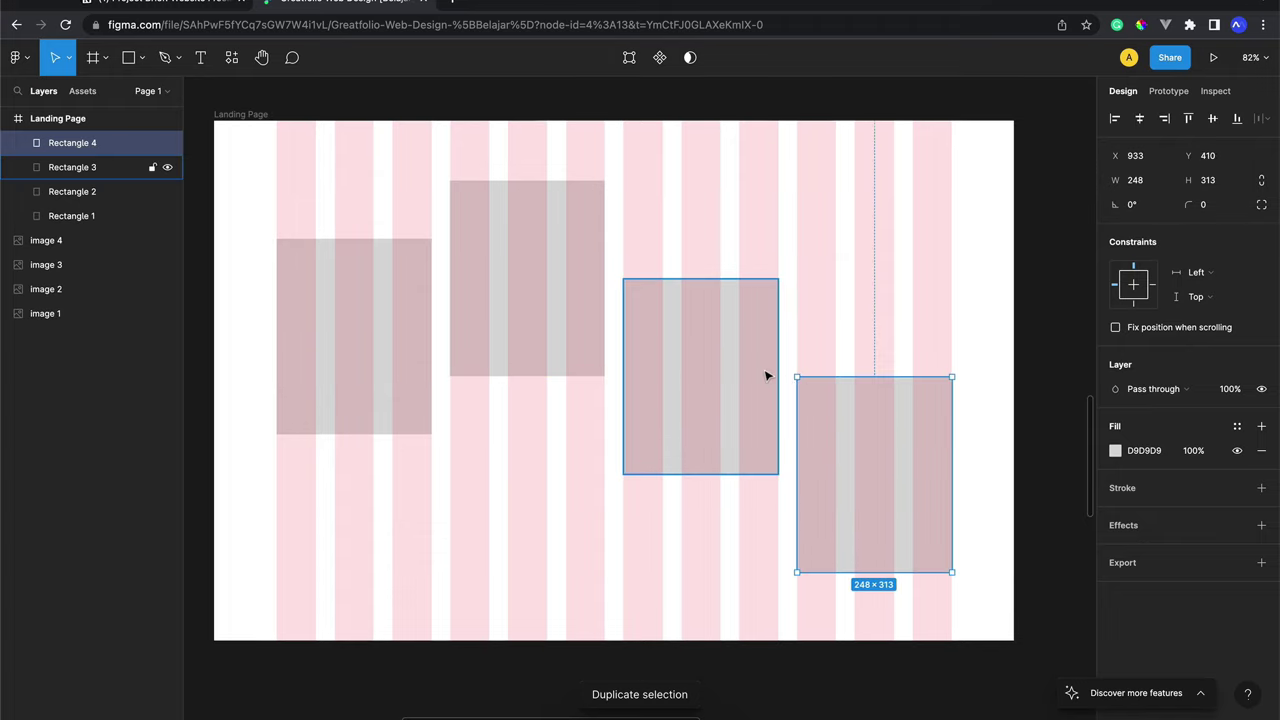
pyautogui.moveTo(875, 432)
pyautogui.mouseDown()
pyautogui.moveTo(883, 283)
pyautogui.moveTo(873, 292)
pyautogui.mouseUp()
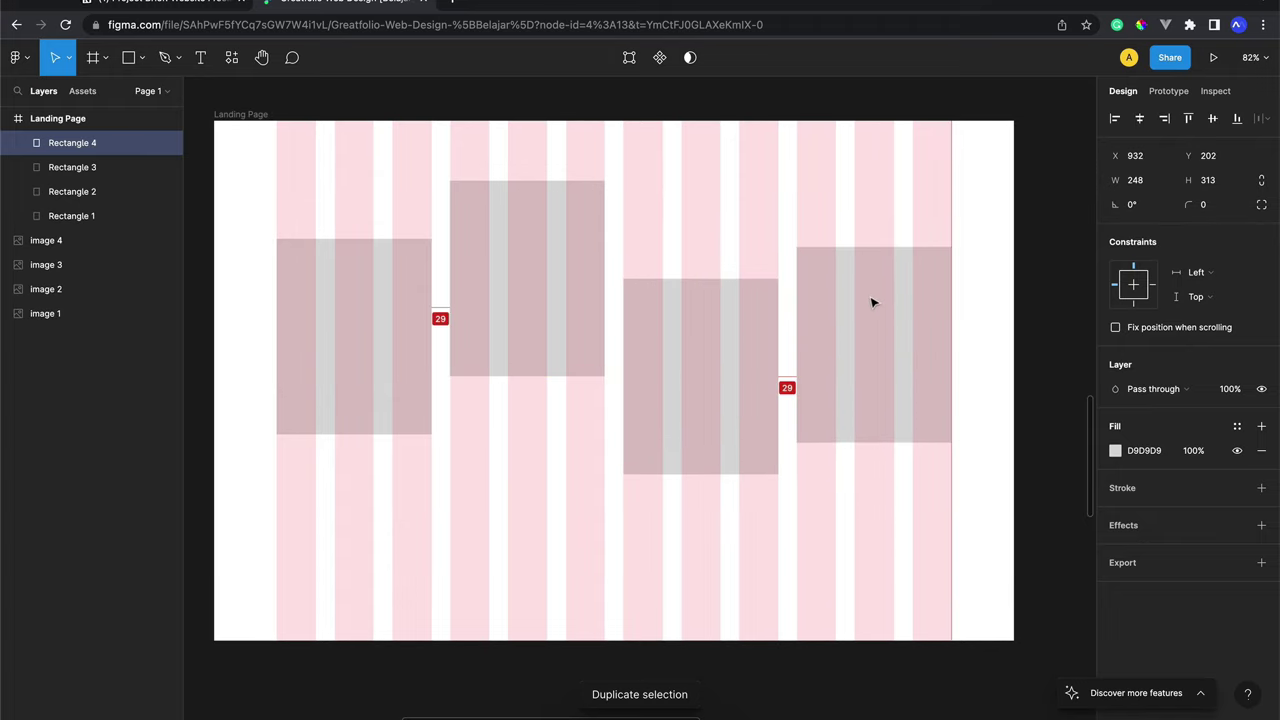
pyautogui.click(960, 287)
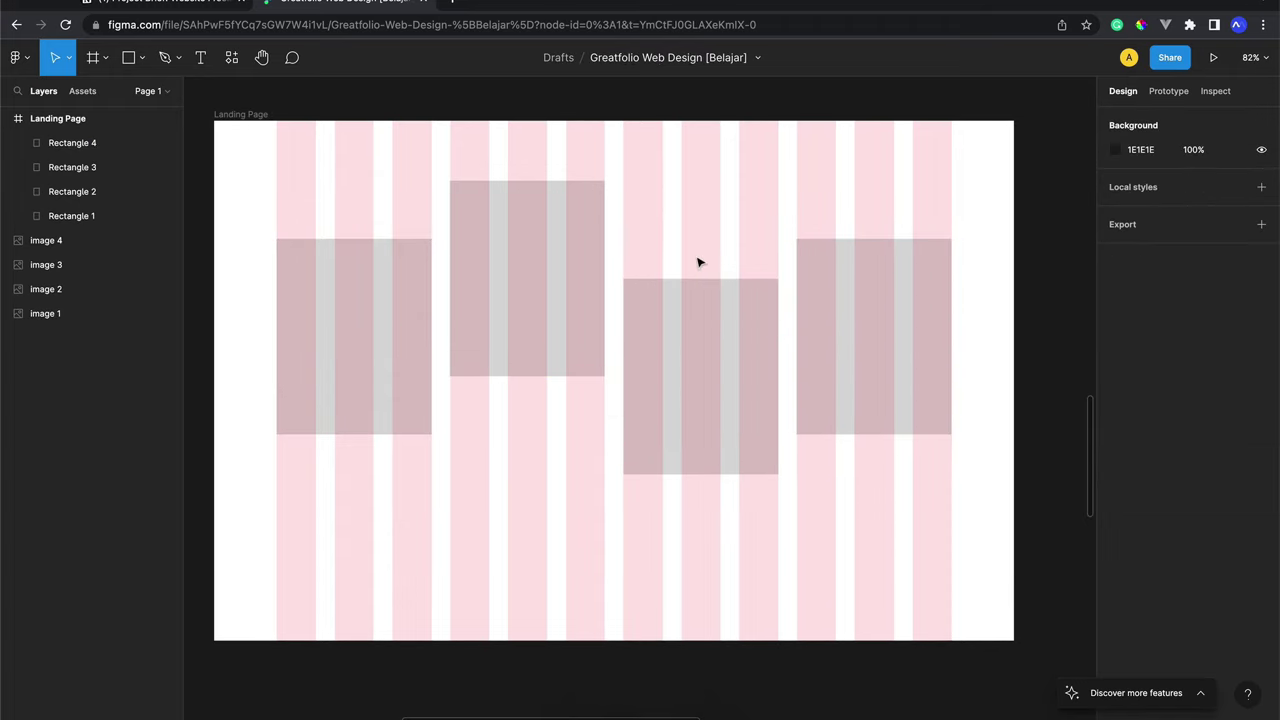
pyautogui.click(254, 120)
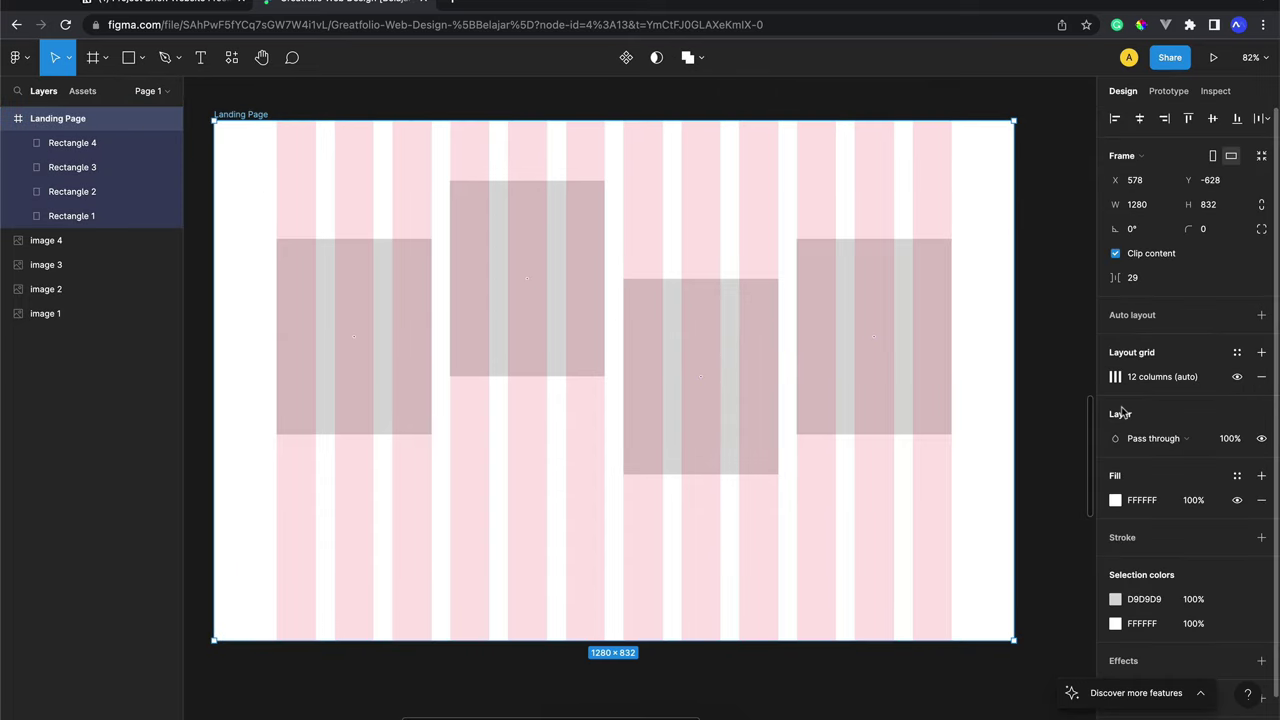
pyautogui.click(1238, 378)
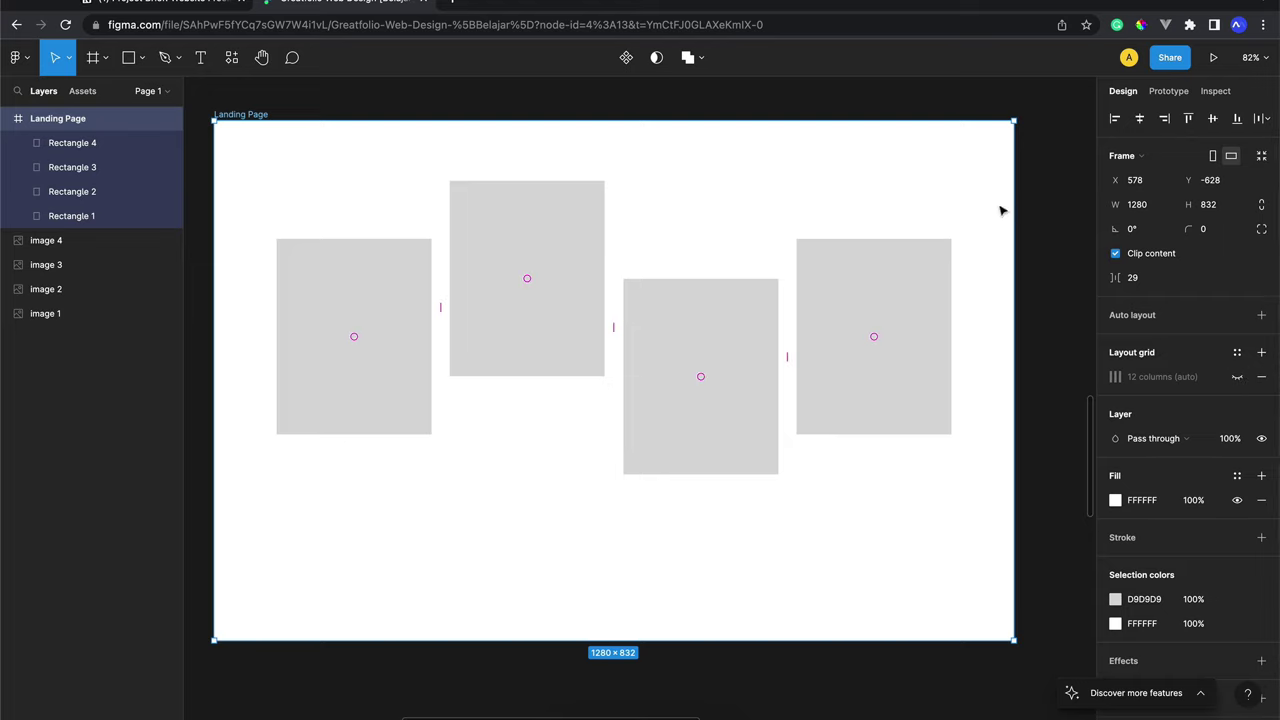
pyautogui.click(1039, 232)
pyautogui.moveTo(359, 573)
pyautogui.mouseDown()
pyautogui.moveTo(797, 311)
pyautogui.moveTo(1074, 180)
pyautogui.mouseUp()
pyautogui.moveTo(1196, 204); pyautogui.dragTo(440, 209)
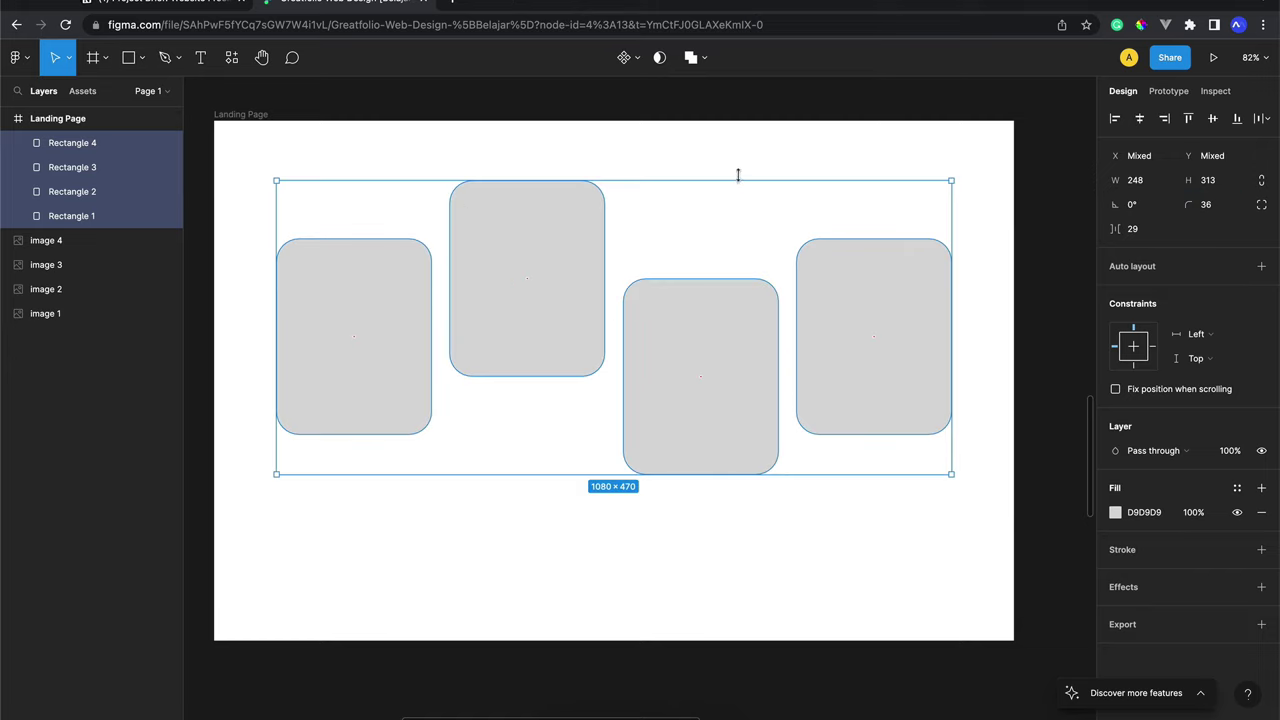
pyautogui.click(770, 165)
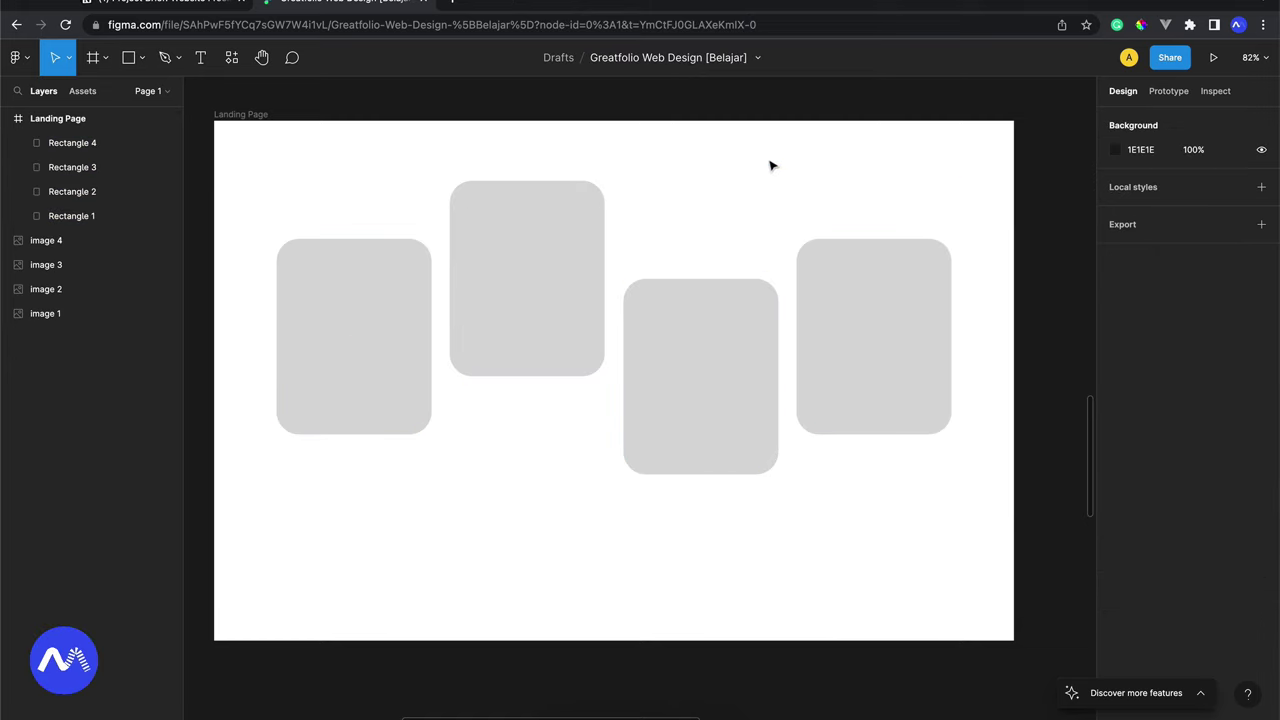
pyautogui.click(245, 116)
pyautogui.click(1238, 377)
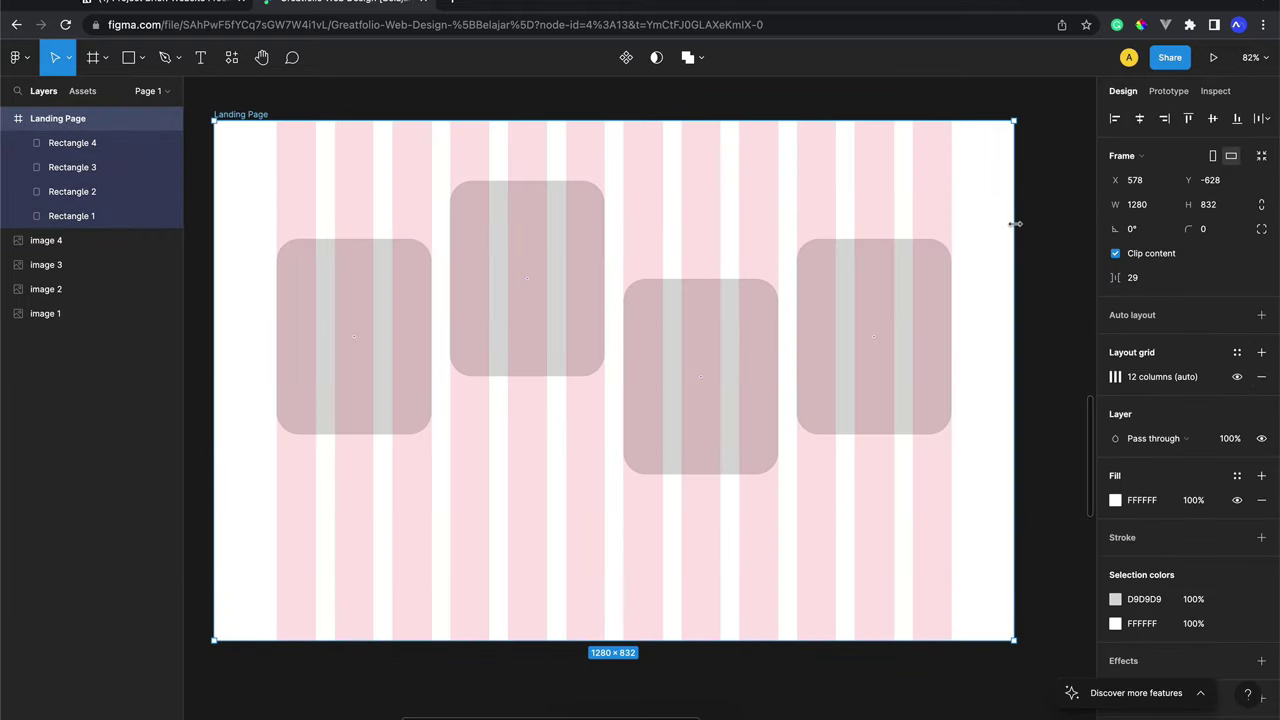
pyautogui.moveTo(965, 171); pyautogui.dragTo(417, 468)
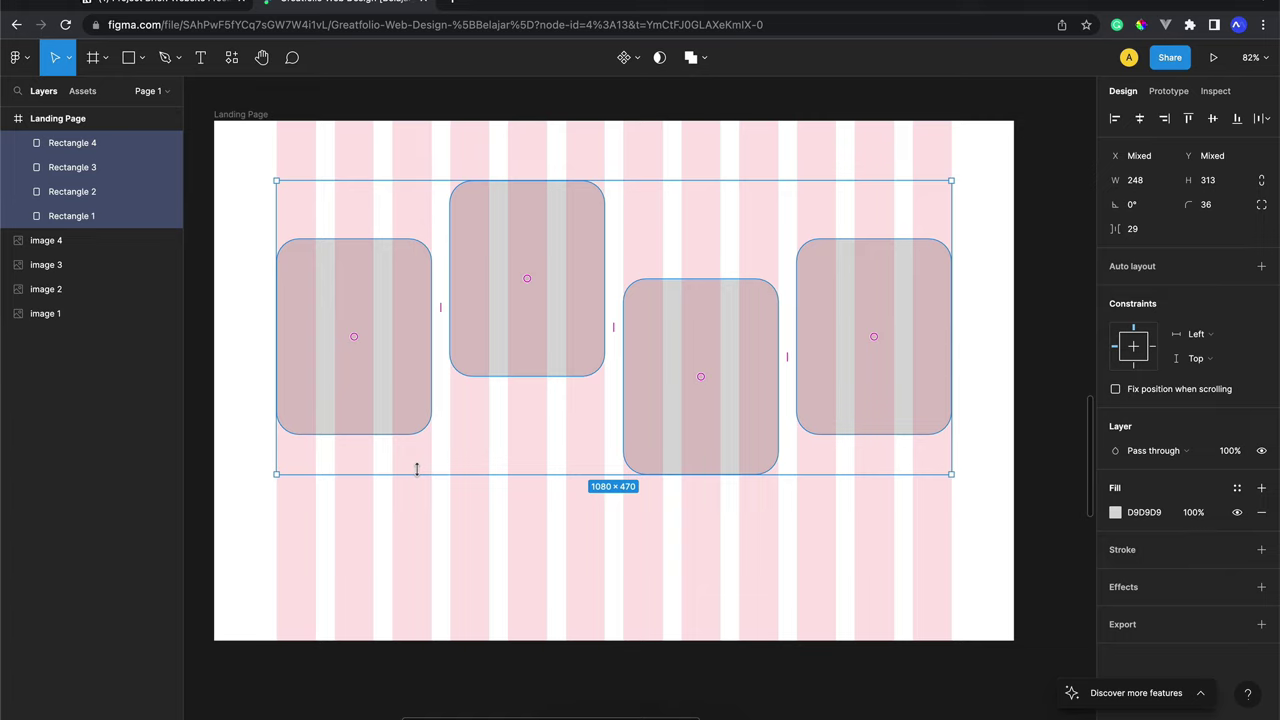
pyautogui.press('Delete')
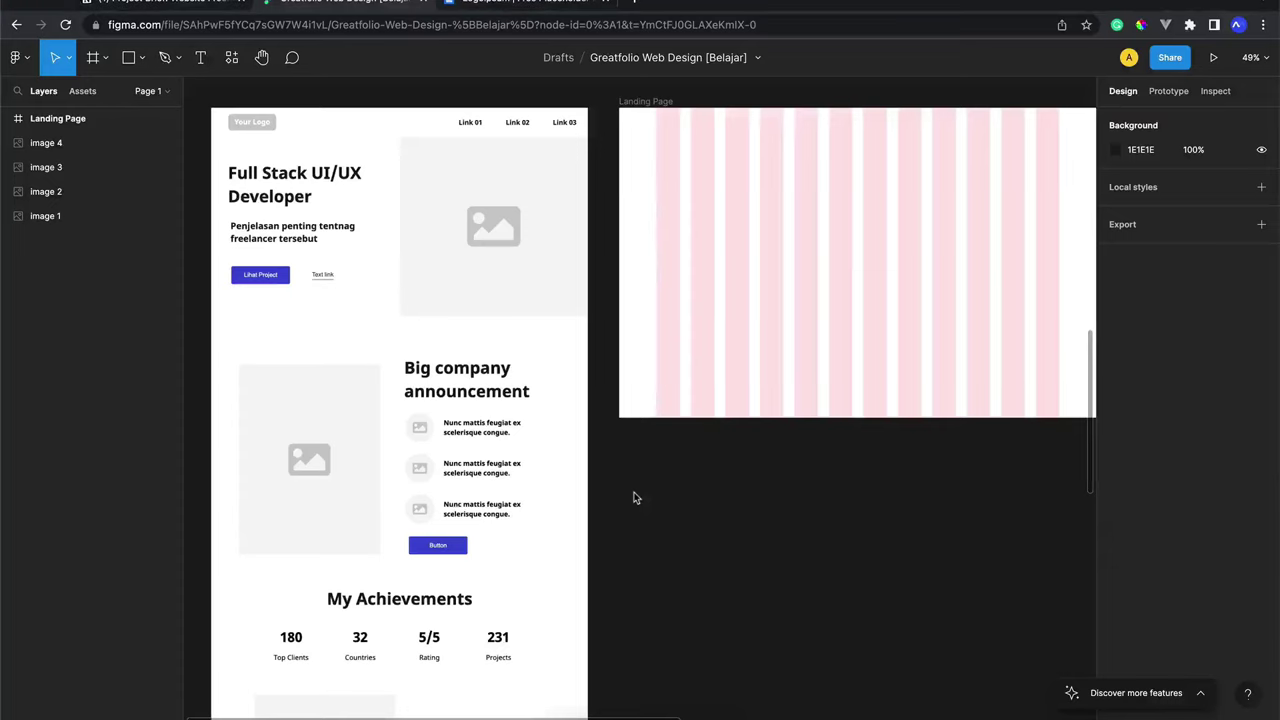
pyautogui.scroll(1, 633, 497)
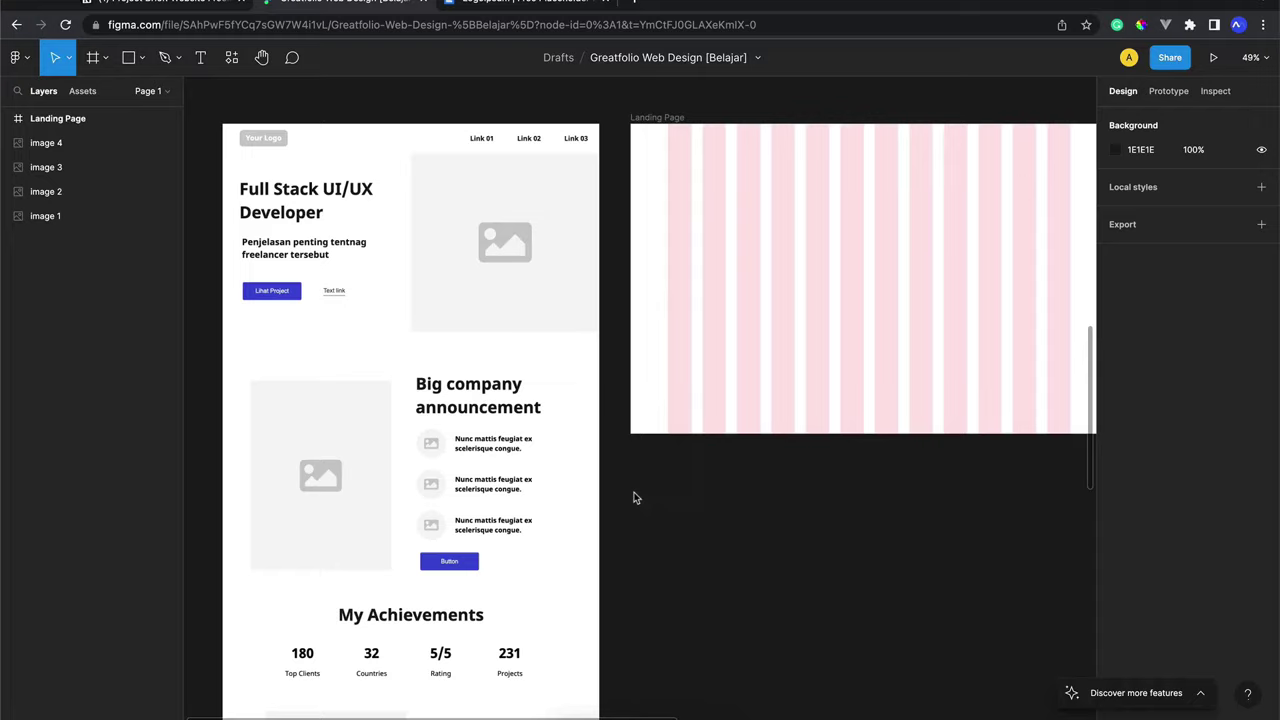
pyautogui.hscroll(-1, 633, 497)
pyautogui.scroll(2, 633, 497)
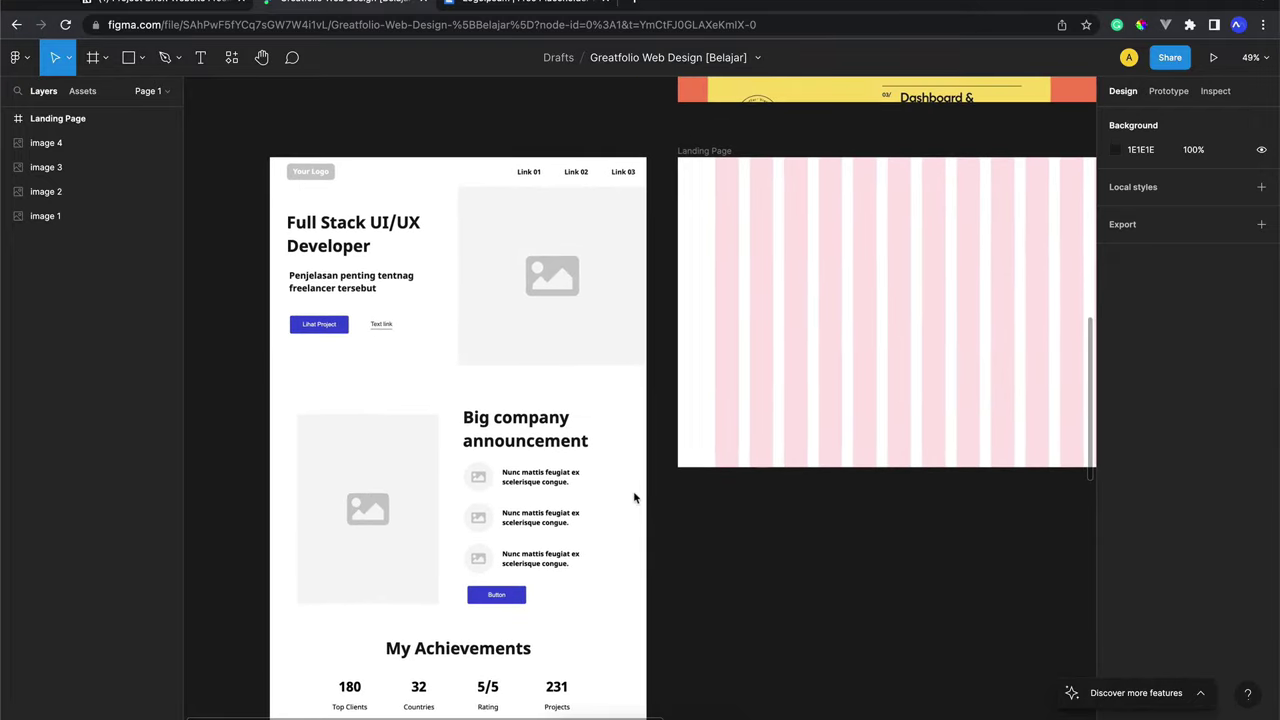
pyautogui.scroll(5, 346, 254)
pyautogui.hscroll(-1, 346, 254)
pyautogui.scroll(2, 346, 254)
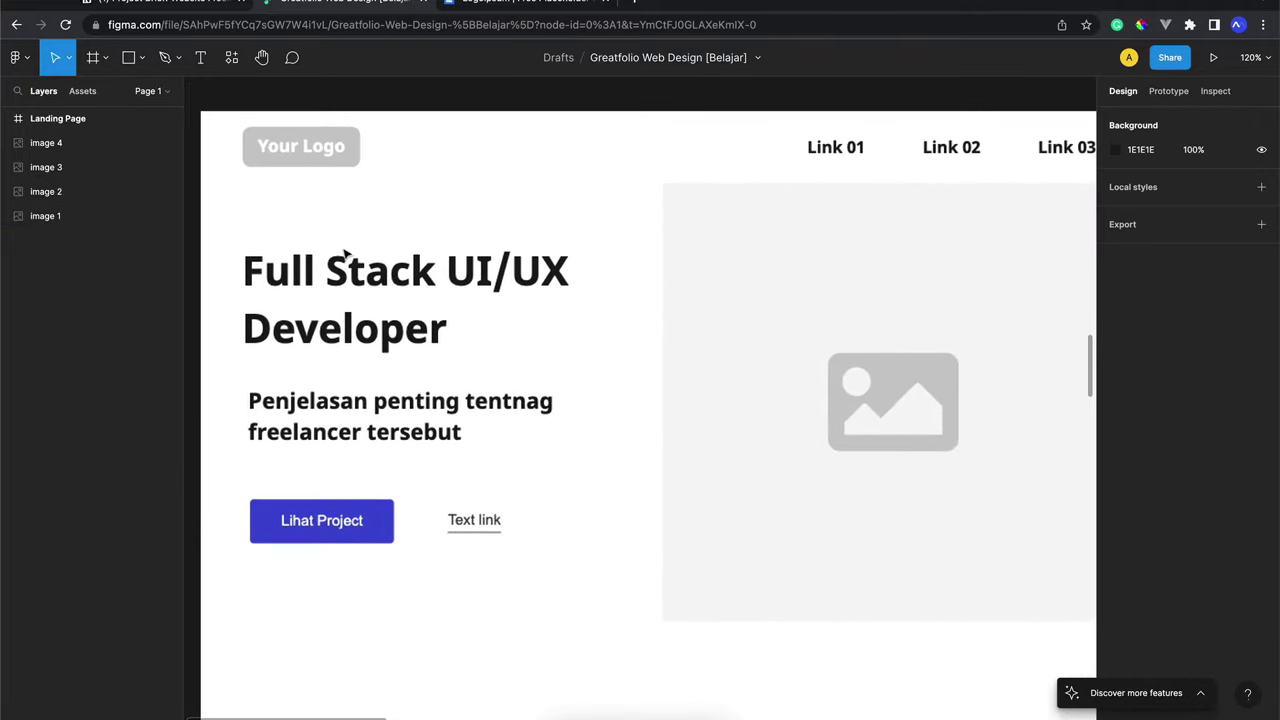
pyautogui.hscroll(2, 380, 170)
pyautogui.hscroll(2, 380, 170)
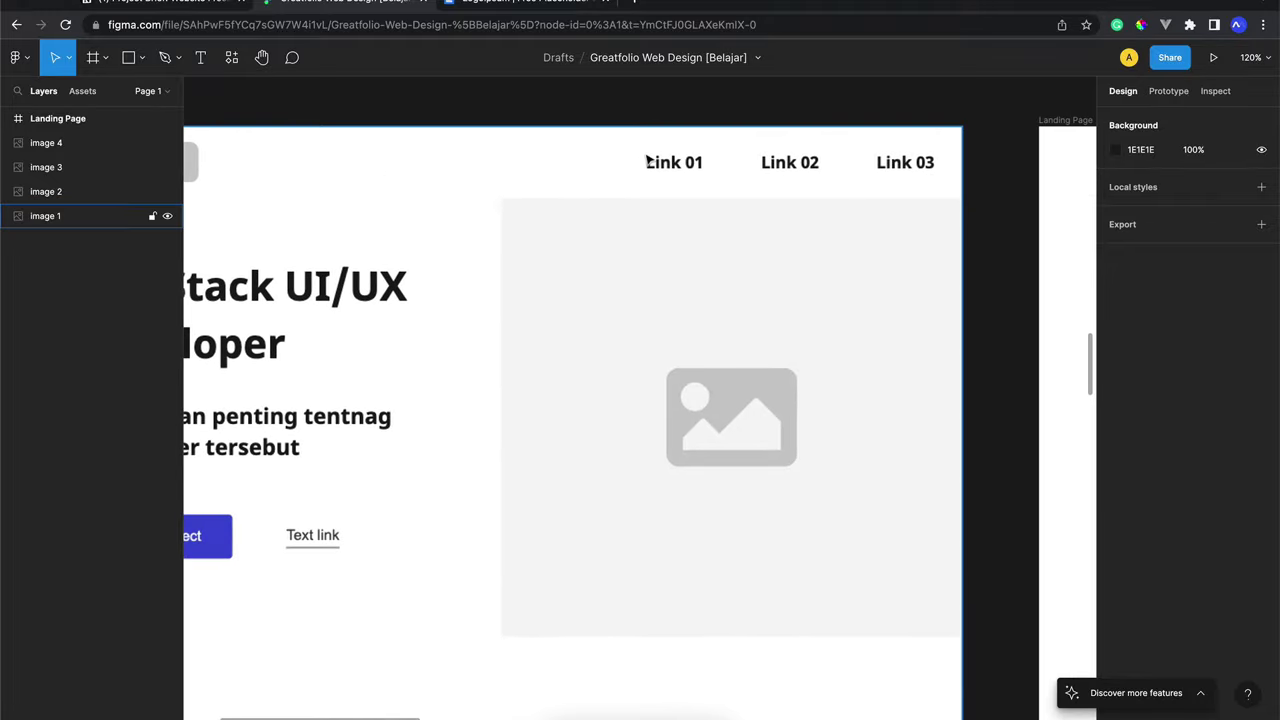
pyautogui.hscroll(-4, 560, 165)
pyautogui.hscroll(3, 647, 160)
pyautogui.hscroll(-1, 647, 160)
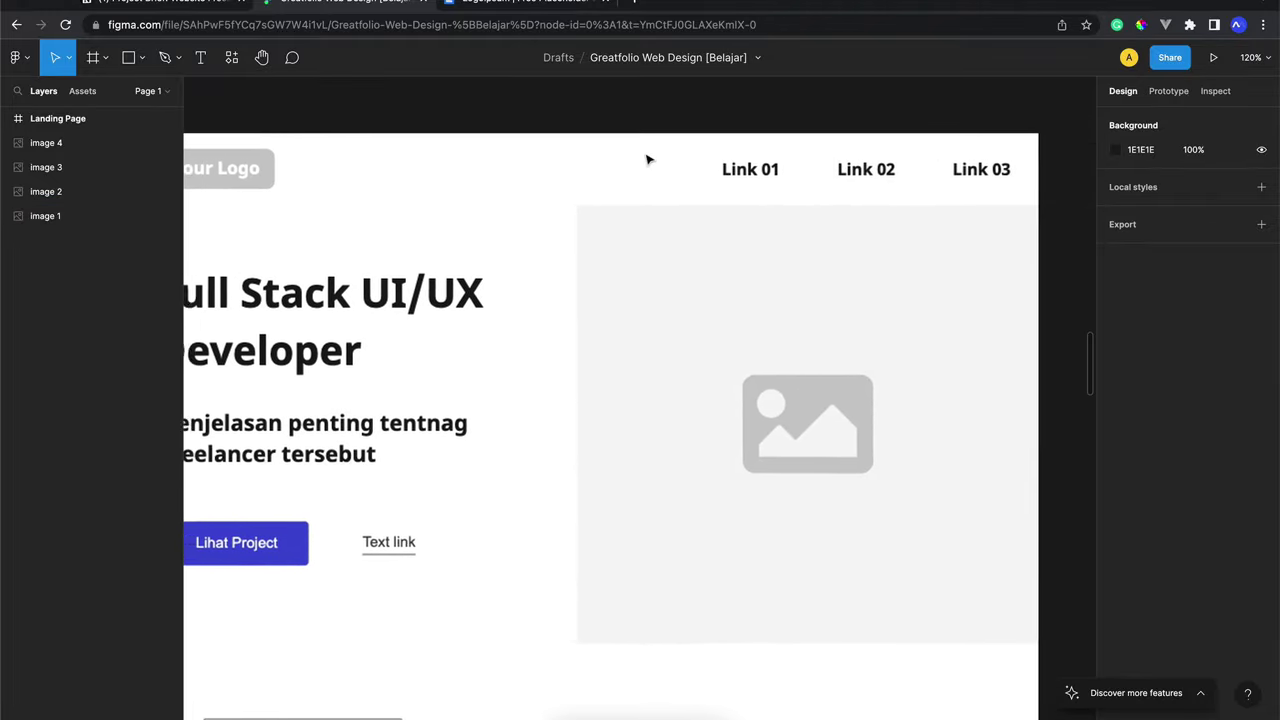
pyautogui.hscroll(-3, 647, 160)
pyautogui.hscroll(-2, 647, 160)
pyautogui.hscroll(1, 471, 160)
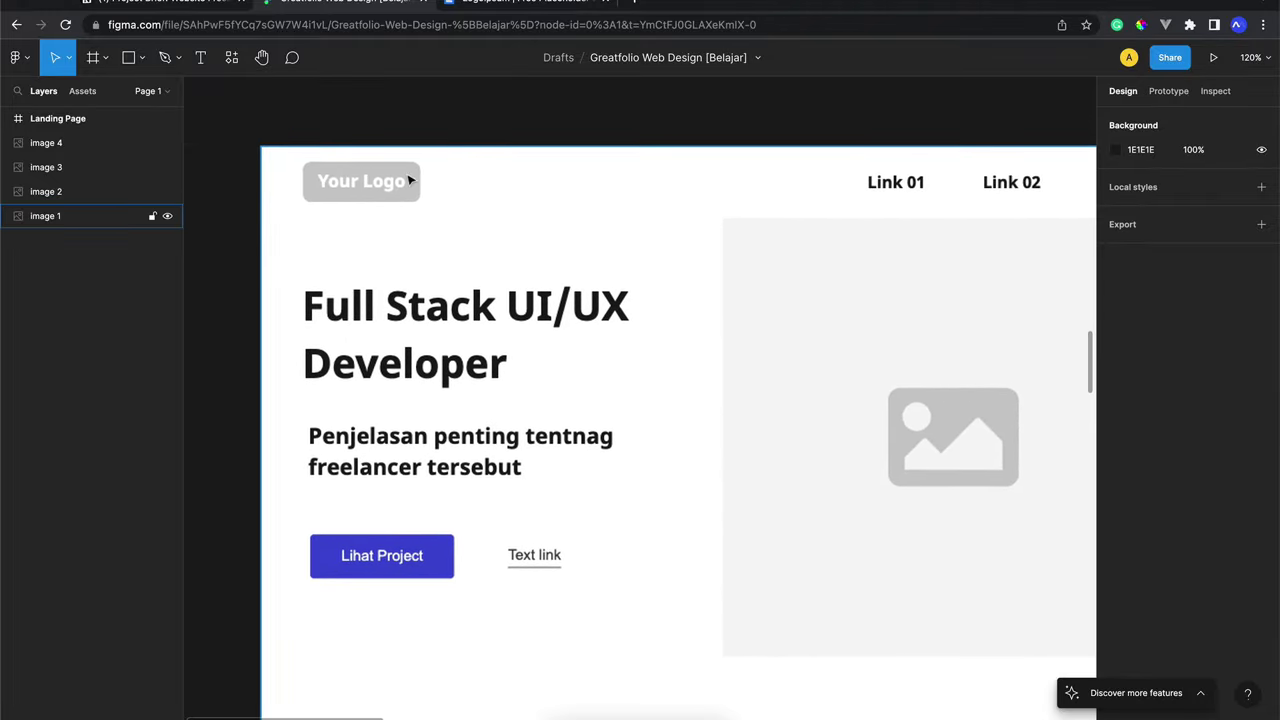
pyautogui.hscroll(5, 409, 177)
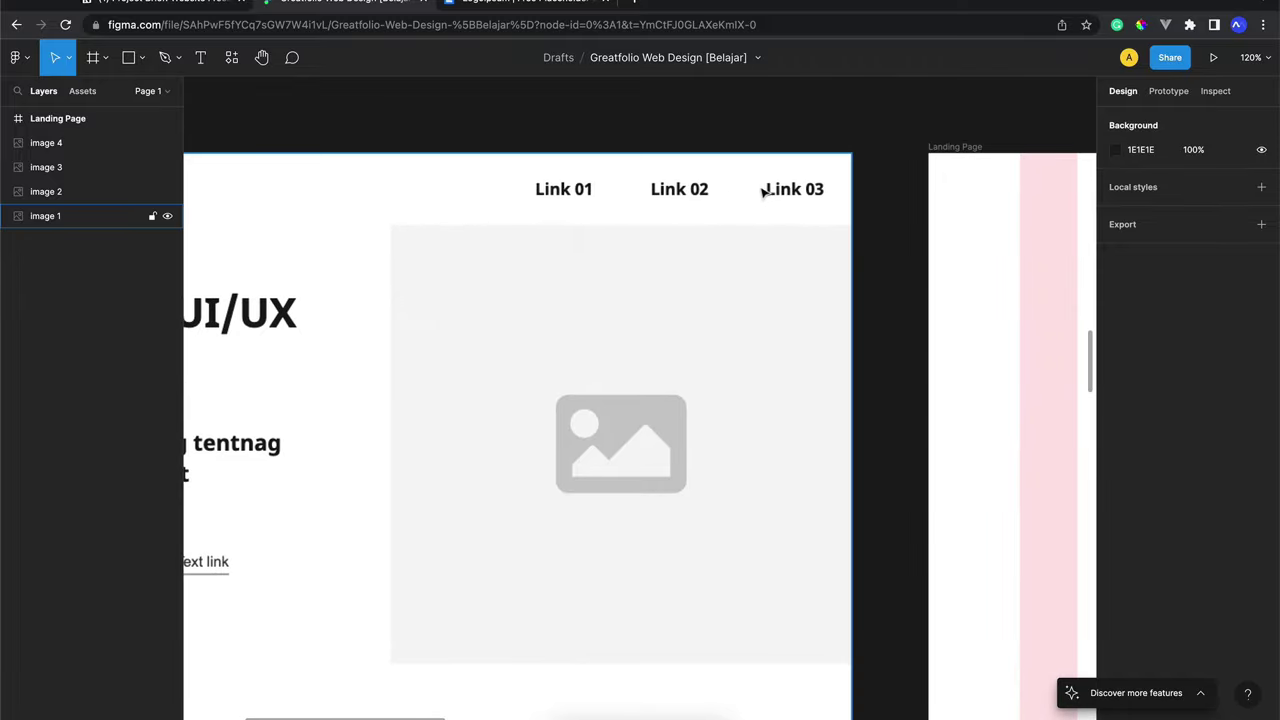
pyautogui.hscroll(1, 770, 190)
pyautogui.hscroll(1, 766, 189)
pyautogui.hscroll(-2, 771, 189)
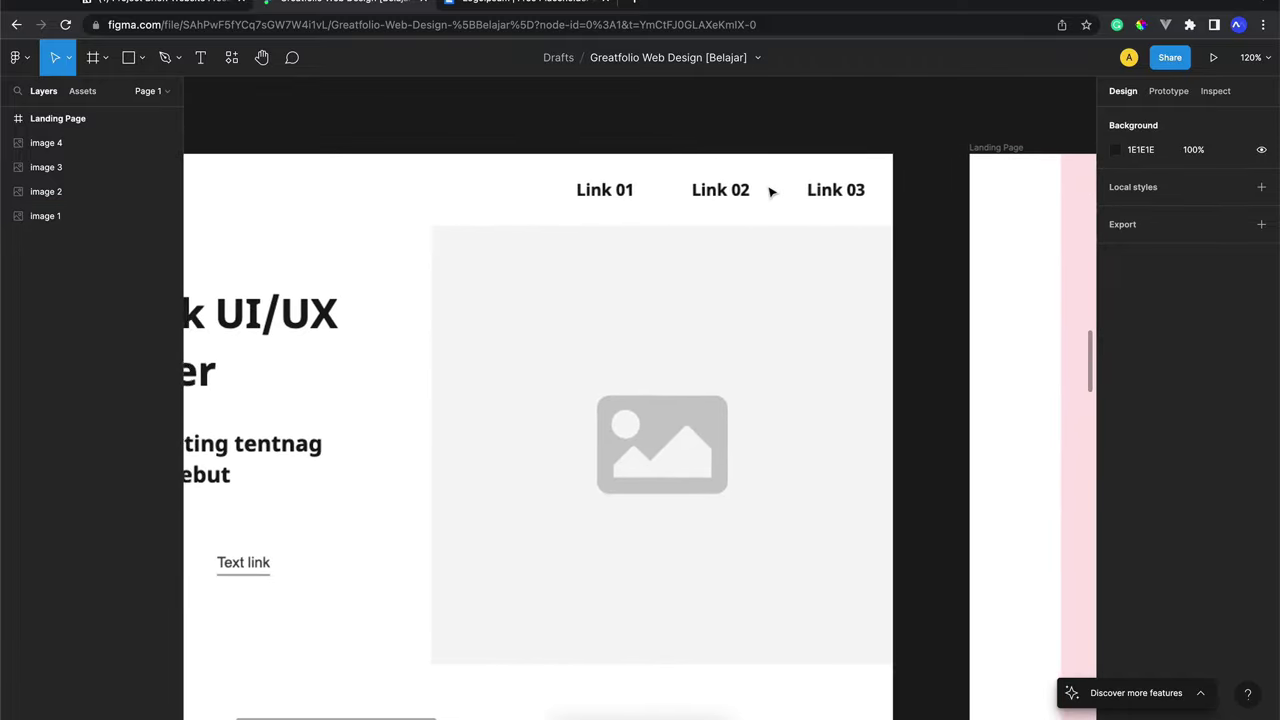
pyautogui.hscroll(-4, 770, 192)
pyautogui.hscroll(1, 770, 192)
pyautogui.hscroll(1, 770, 192)
pyautogui.hscroll(4, 770, 192)
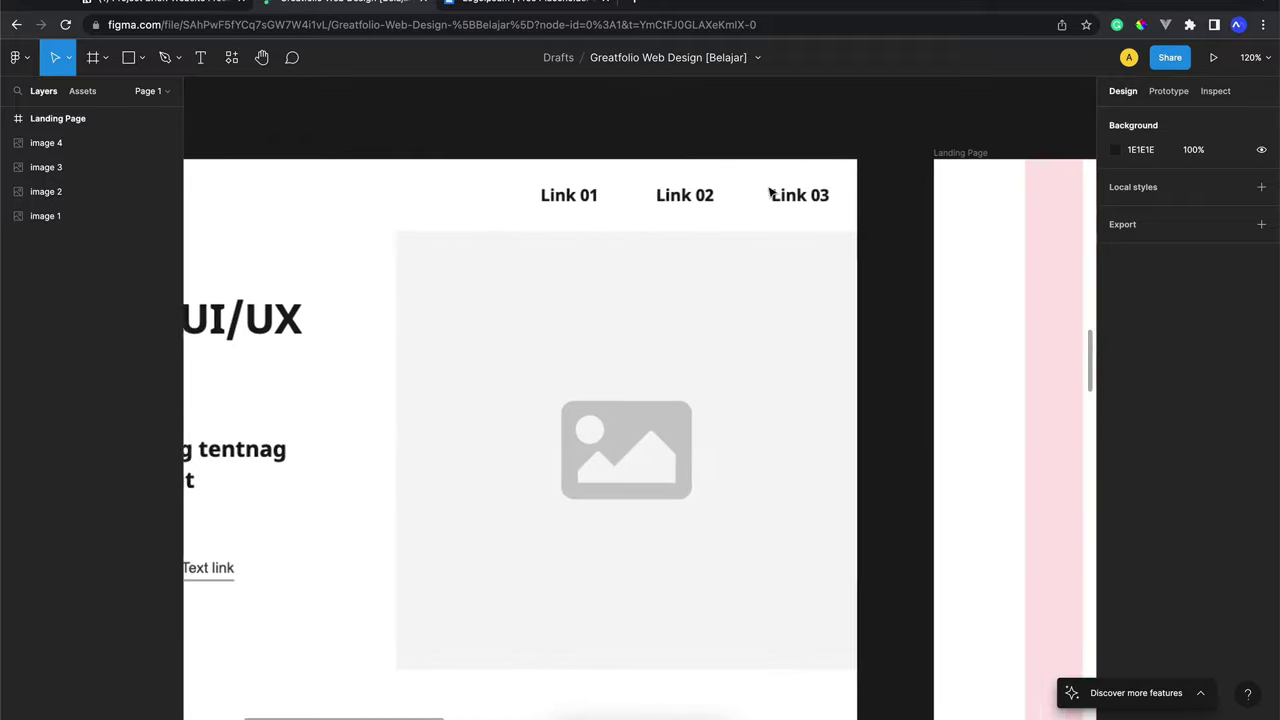
pyautogui.hscroll(5, 770, 192)
pyautogui.hscroll(3, 770, 192)
pyautogui.scroll(-3, 770, 192)
pyautogui.hscroll(2, 770, 192)
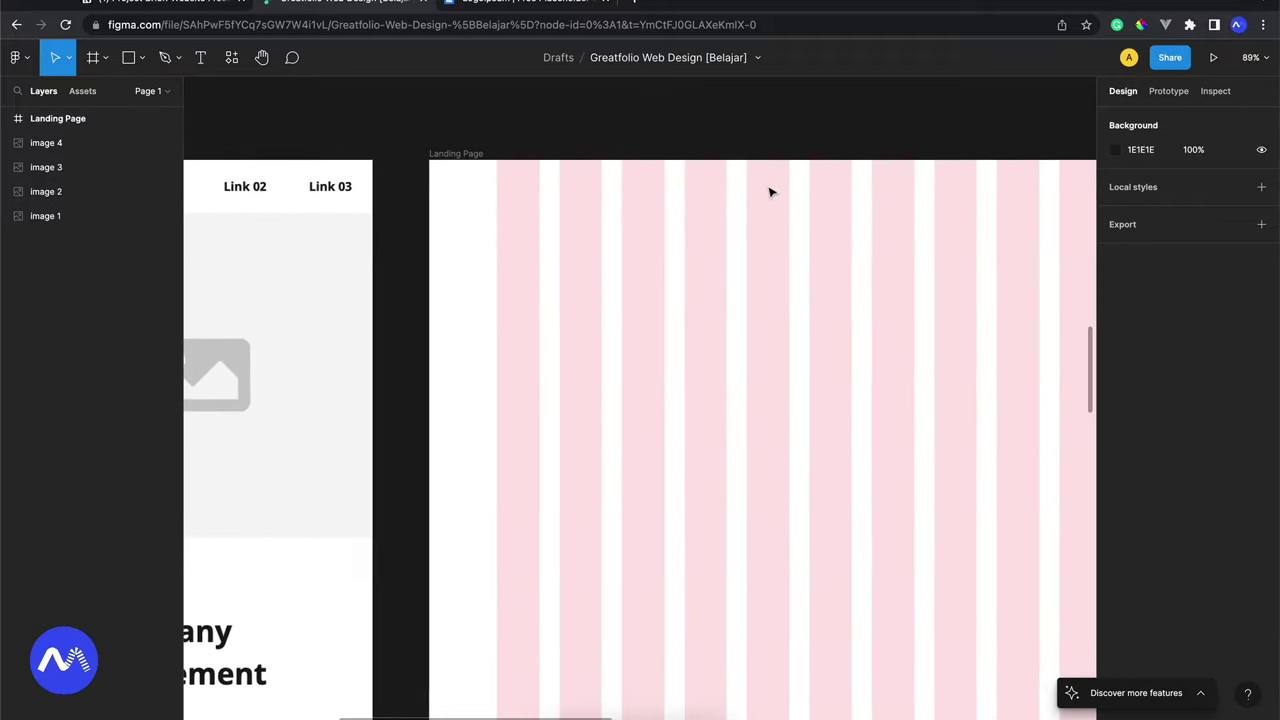
pyautogui.hscroll(1, 770, 192)
# Switch to logoipsum.com and scroll through the placeholder logo gallery
pyautogui.click(537, 6)
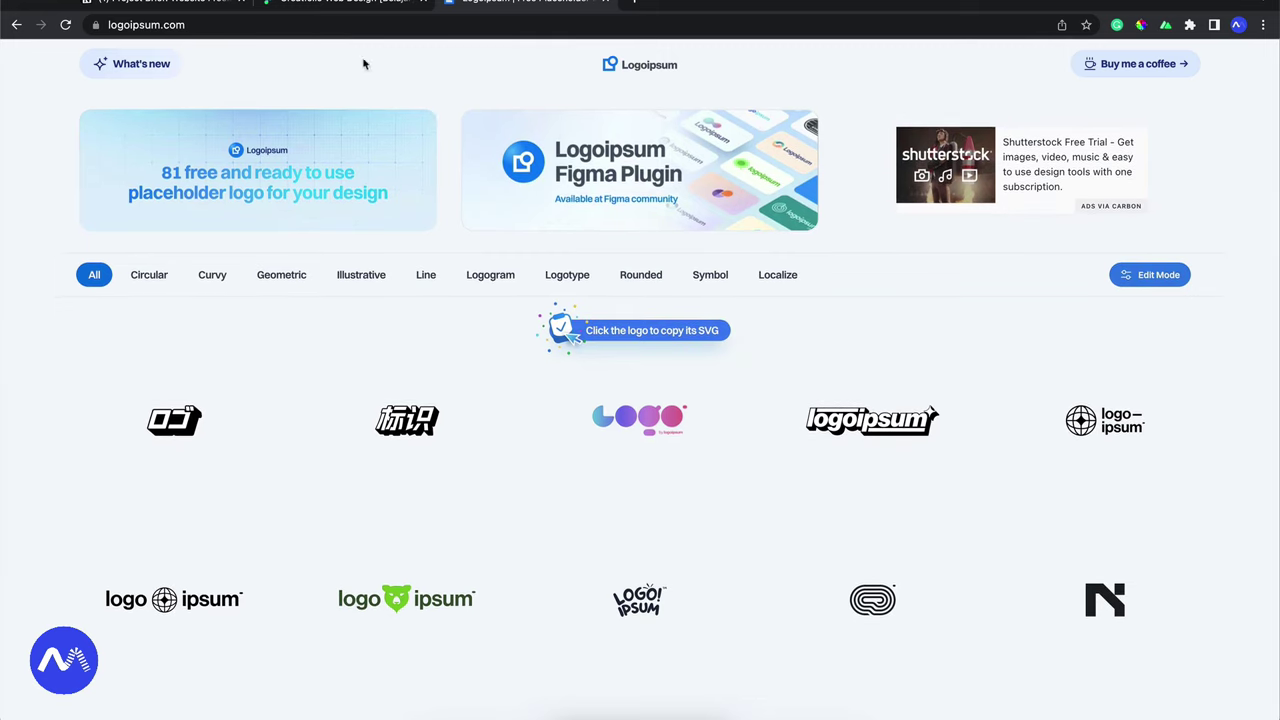
pyautogui.scroll(-5, 454, 237)
pyautogui.scroll(-3, 457, 237)
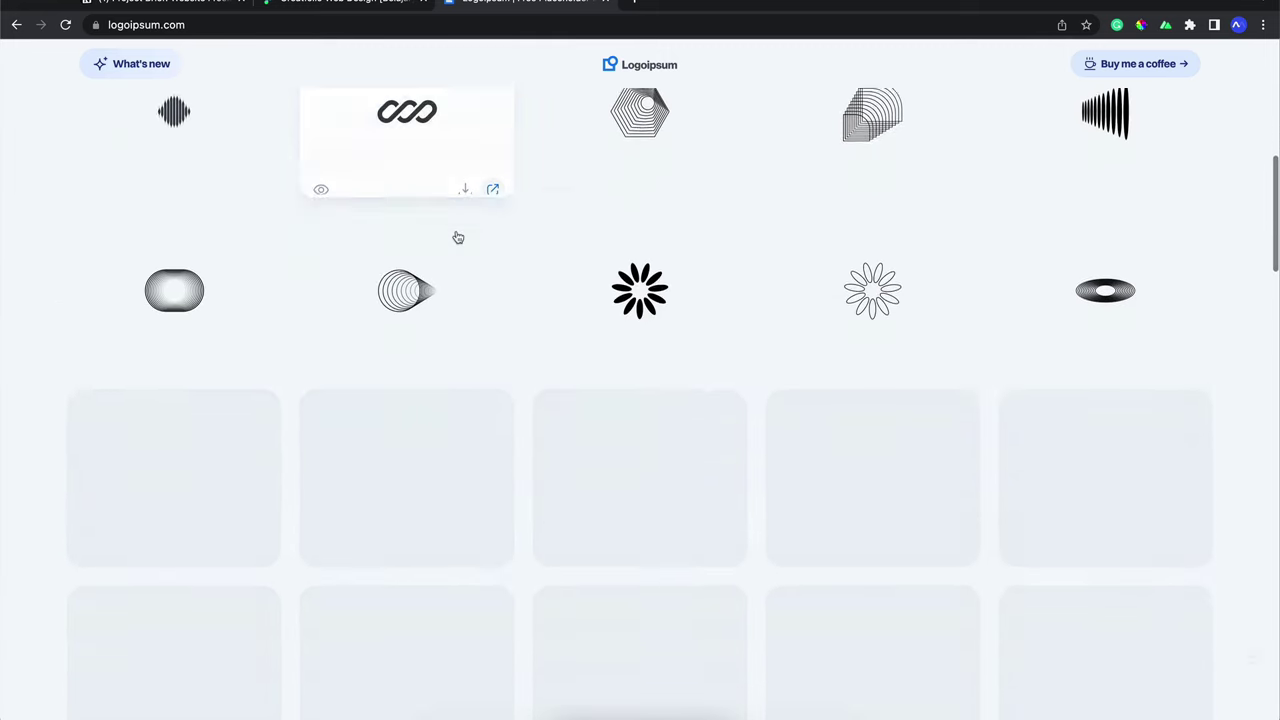
pyautogui.scroll(-2, 470, 239)
pyautogui.scroll(-3, 526, 238)
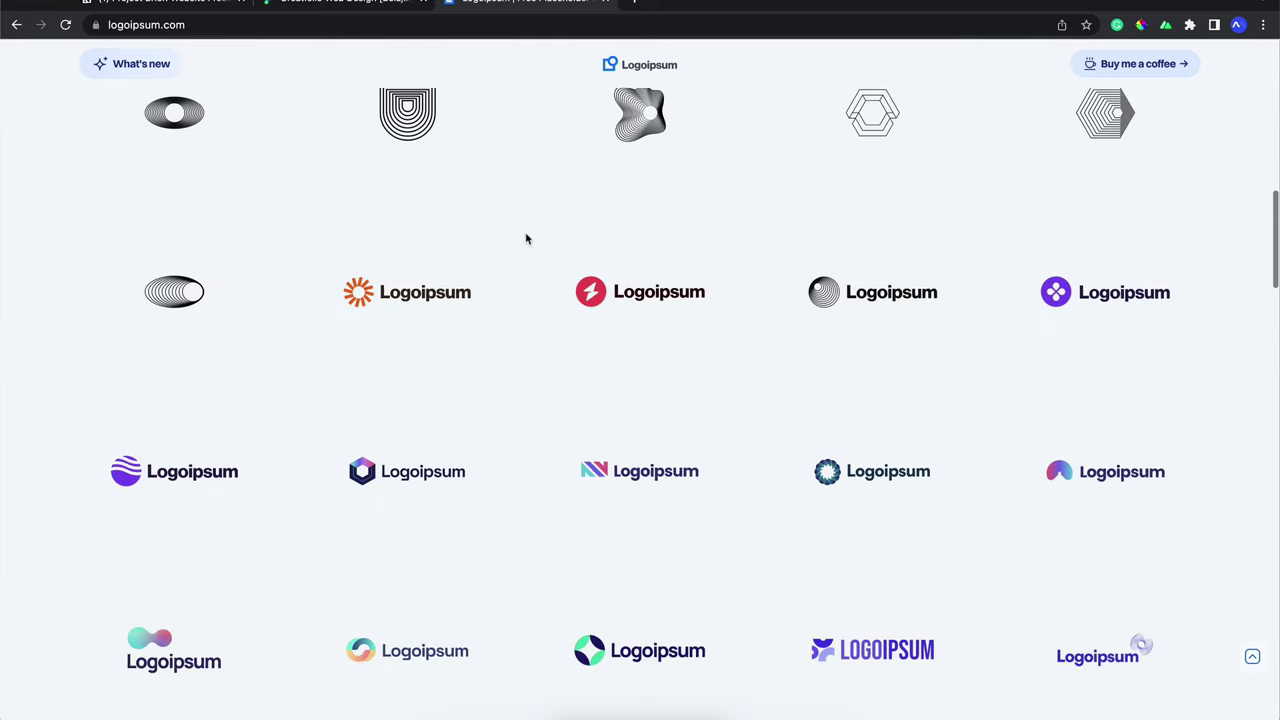
pyautogui.scroll(-3, 526, 238)
pyautogui.scroll(2, 526, 238)
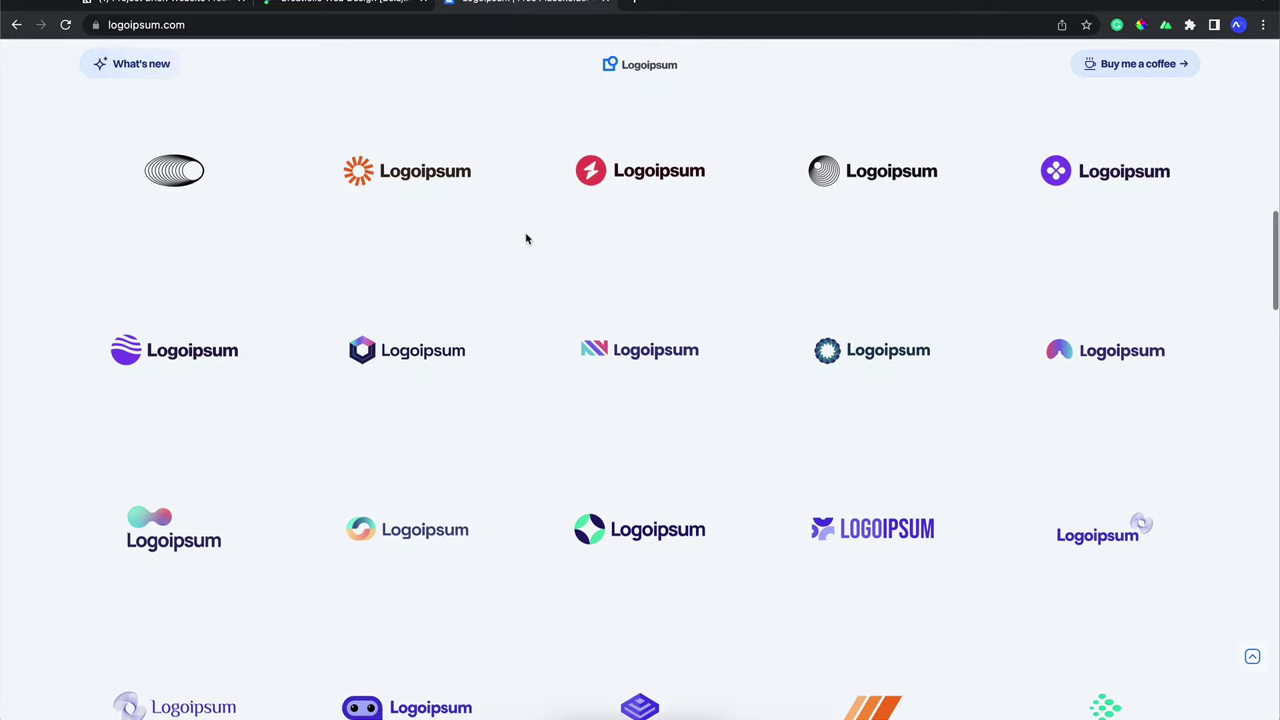
pyautogui.scroll(2, 526, 238)
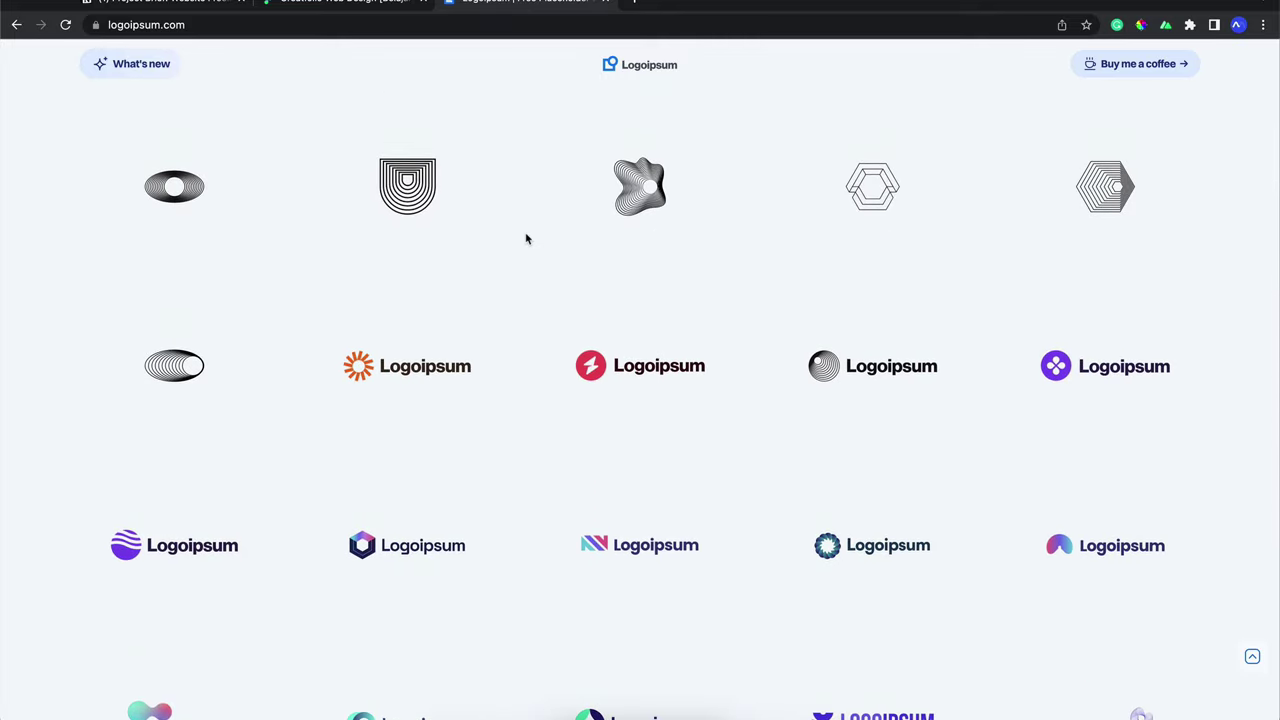
# Browse down to the green-and-navy four-petal Logoipsum logo
pyautogui.scroll(-2, 526, 238)
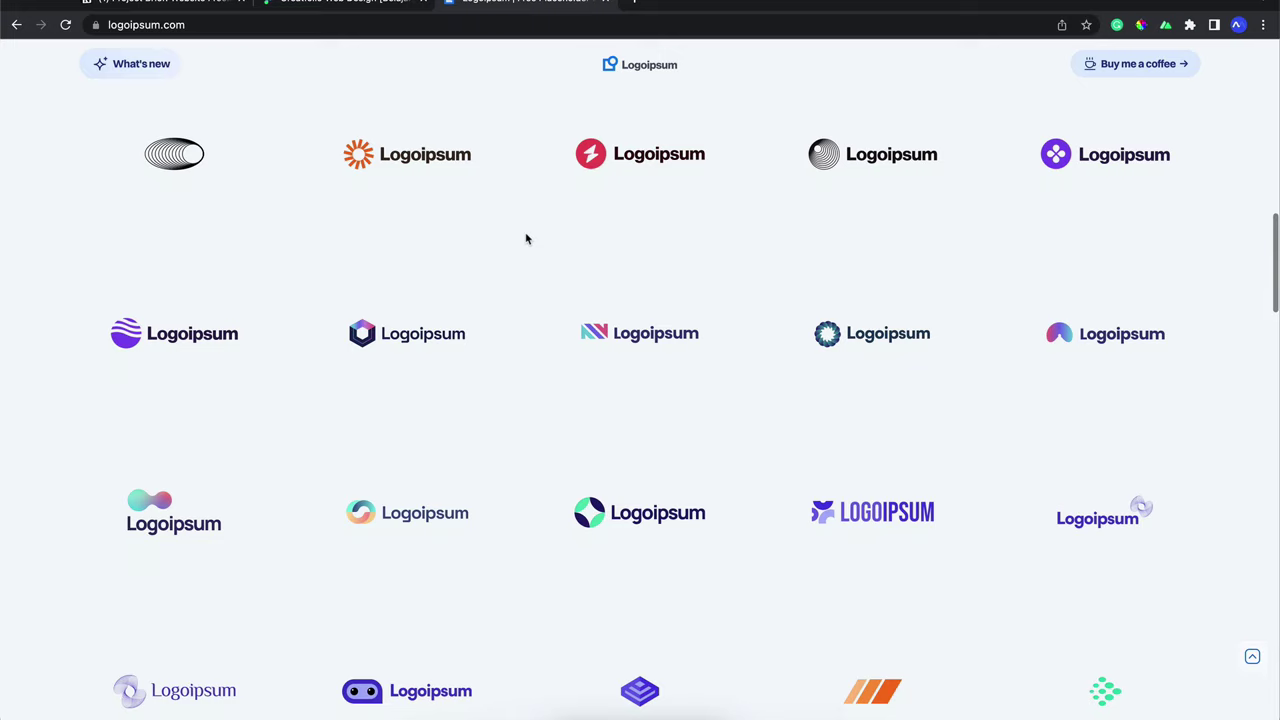
pyautogui.scroll(-1, 526, 238)
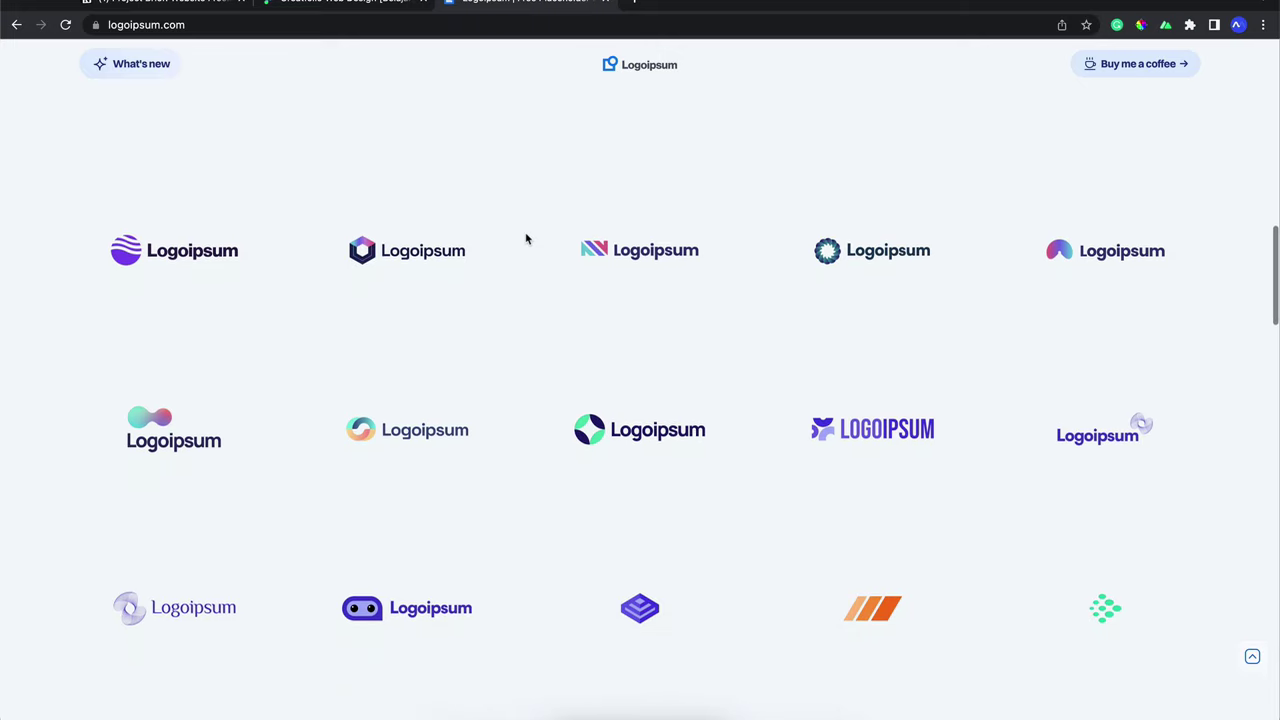
pyautogui.scroll(-1, 540, 250)
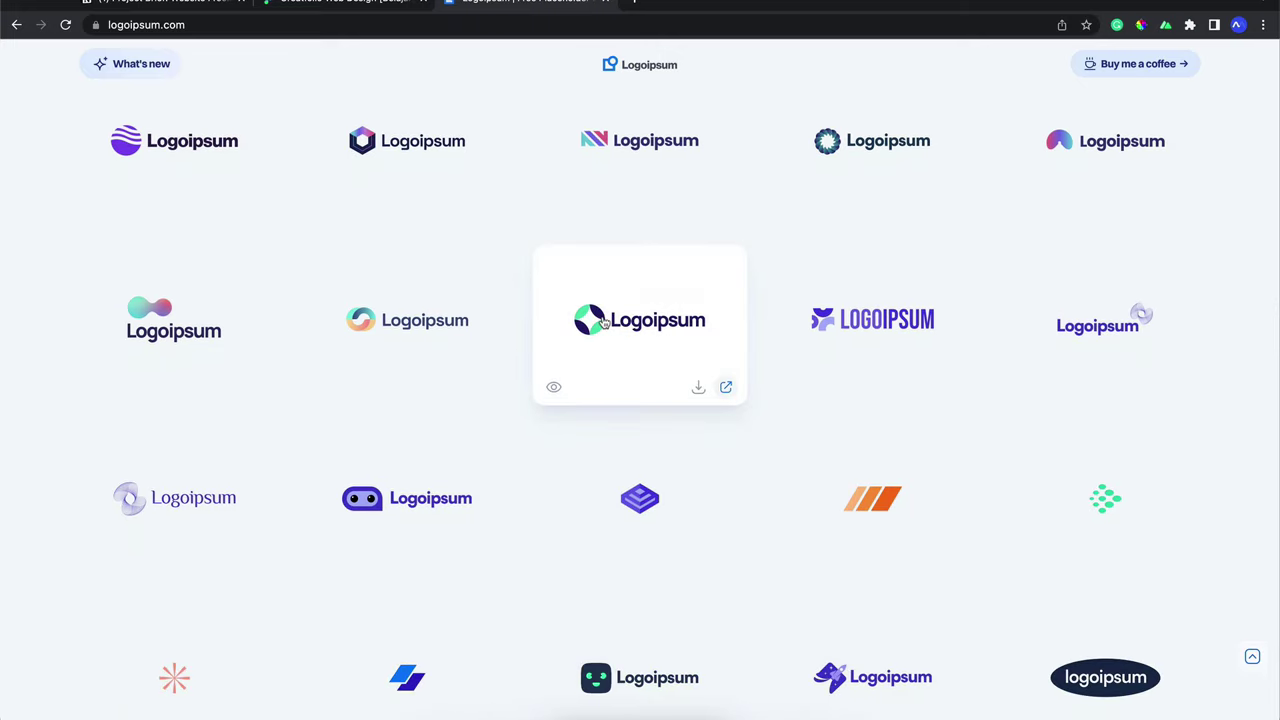
pyautogui.scroll(3, 605, 321)
pyautogui.scroll(3, 610, 320)
pyautogui.scroll(2, 590, 316)
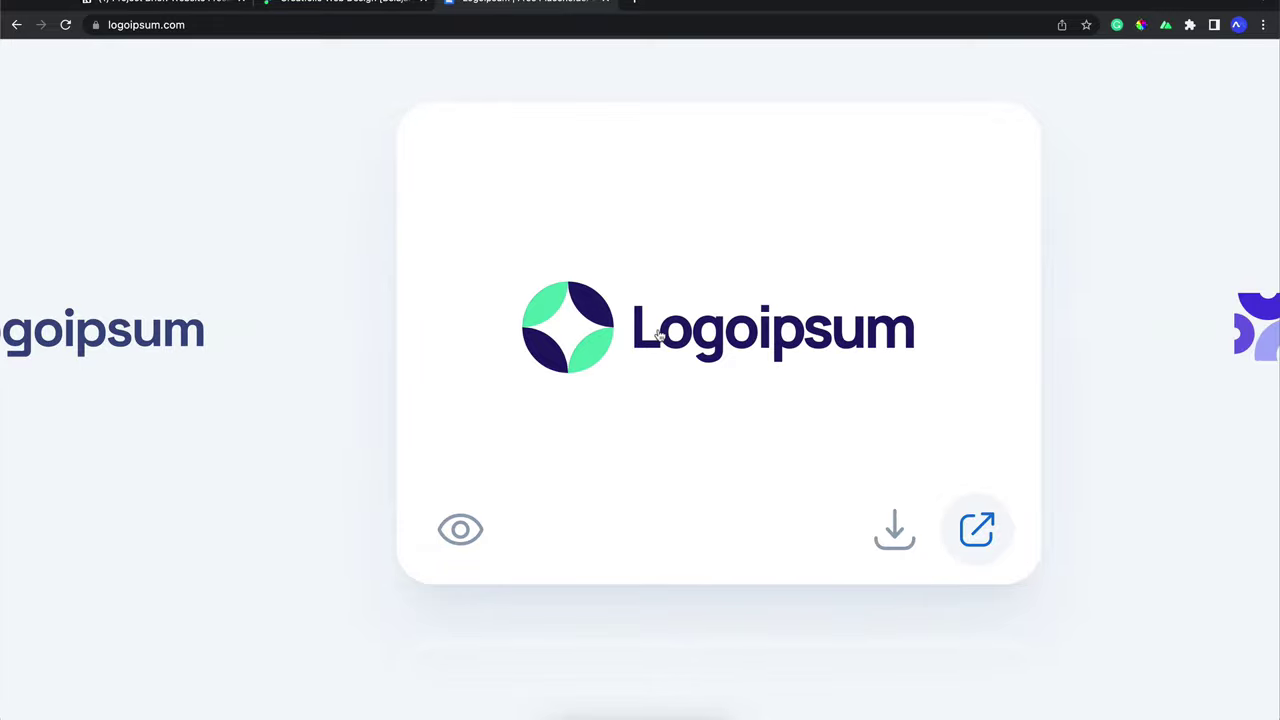
pyautogui.scroll(-2, 658, 336)
pyautogui.scroll(-2, 659, 336)
pyautogui.scroll(-2, 660, 336)
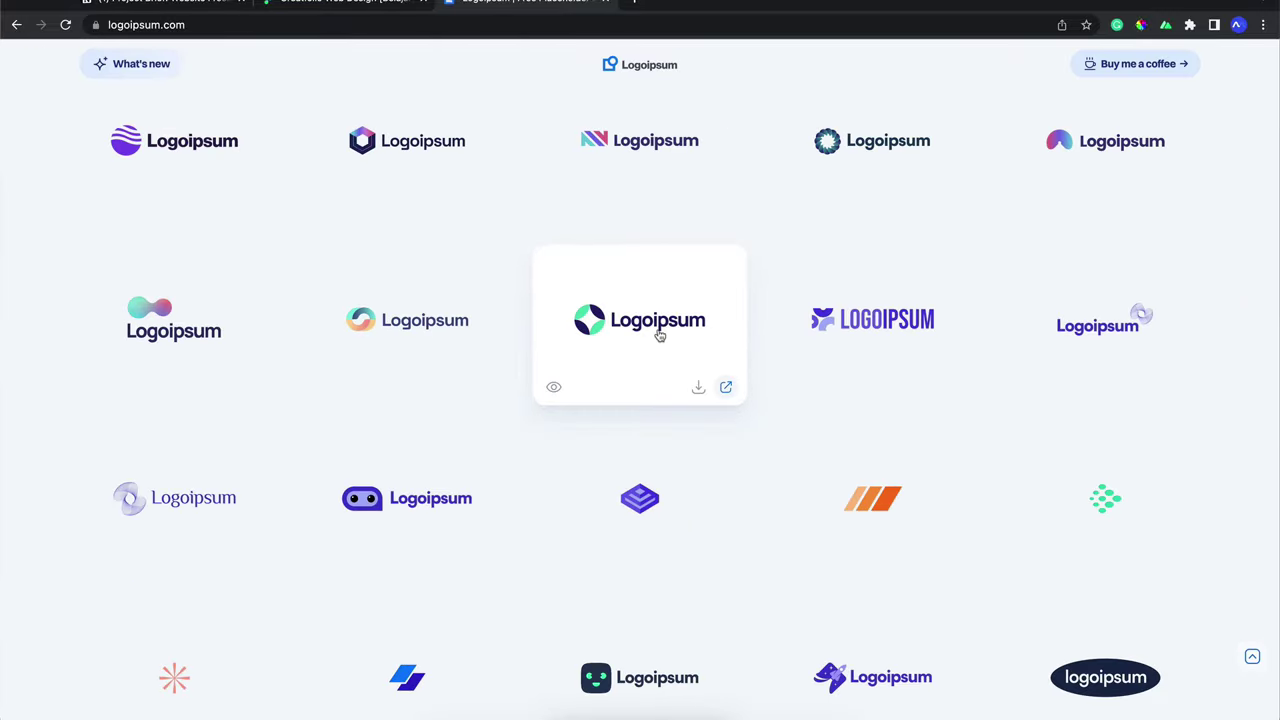
# Paste the copied Logoipsum logo into the Landing Page frame
pyautogui.click(340, 4)
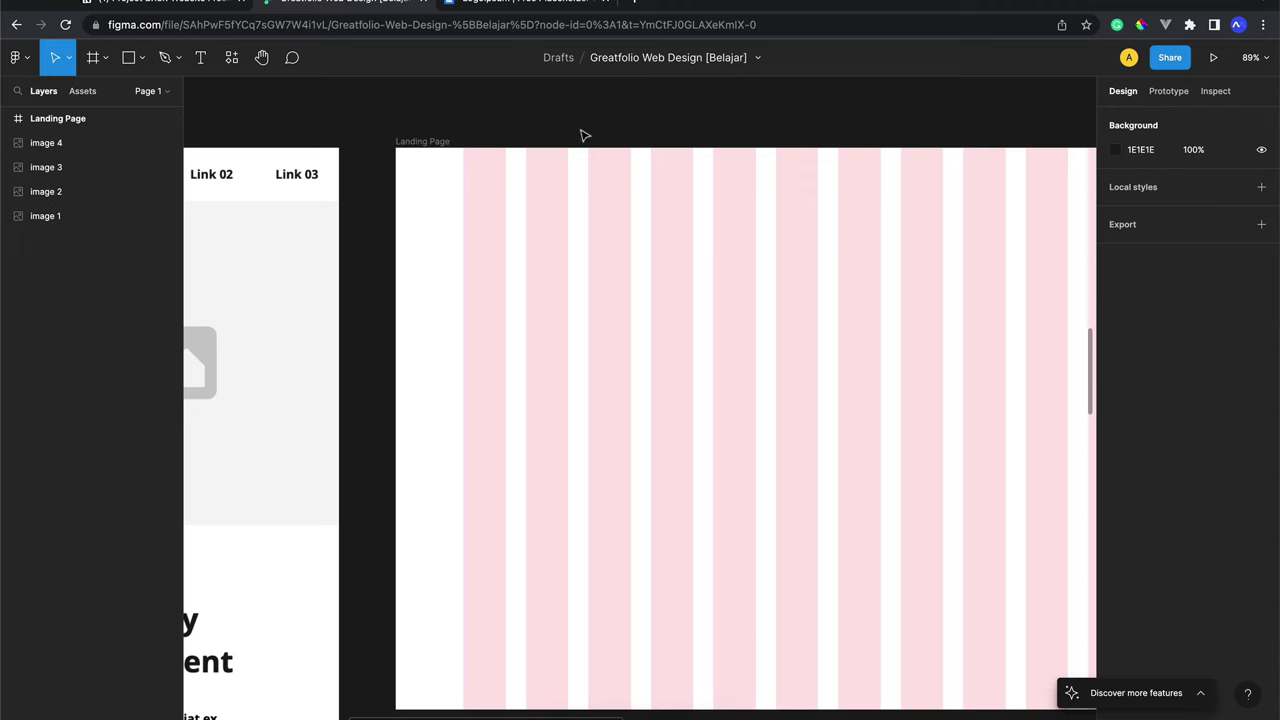
pyautogui.hscroll(2, 586, 135)
pyautogui.click(398, 152)
pyautogui.hotkey('ctrl', 'v')
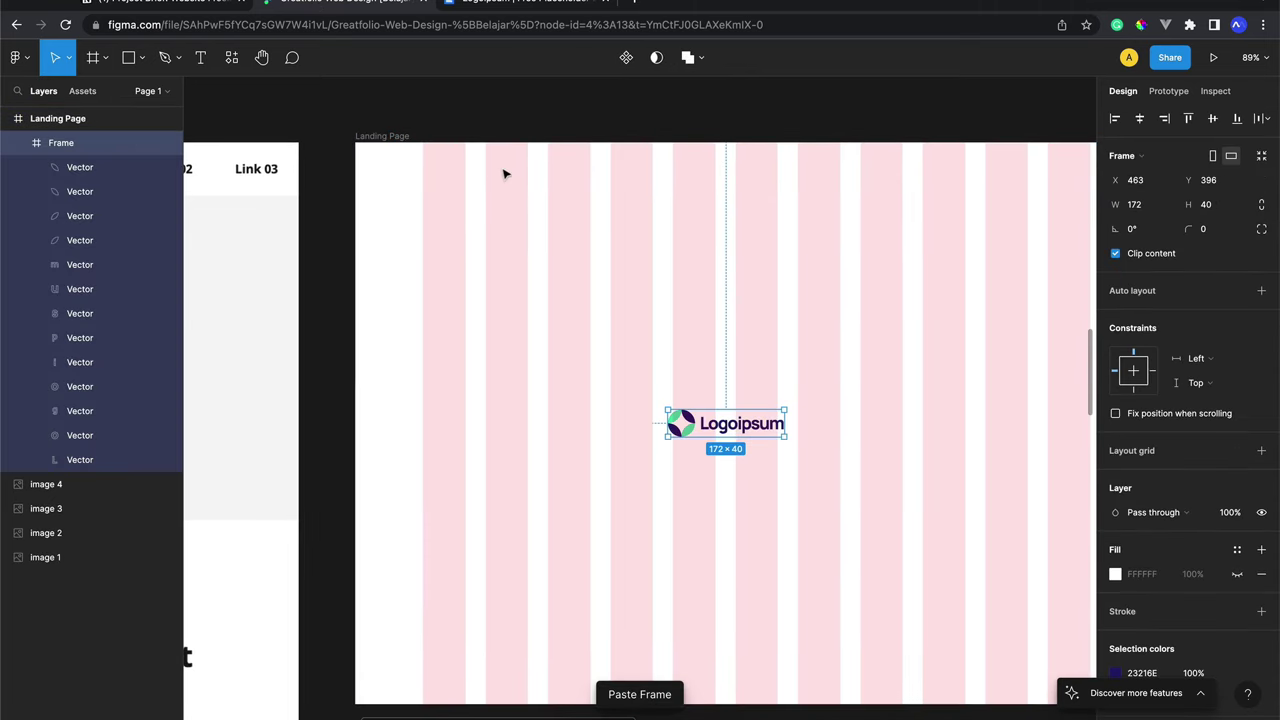
pyautogui.scroll(1, 748, 402)
pyautogui.scroll(3, 744, 402)
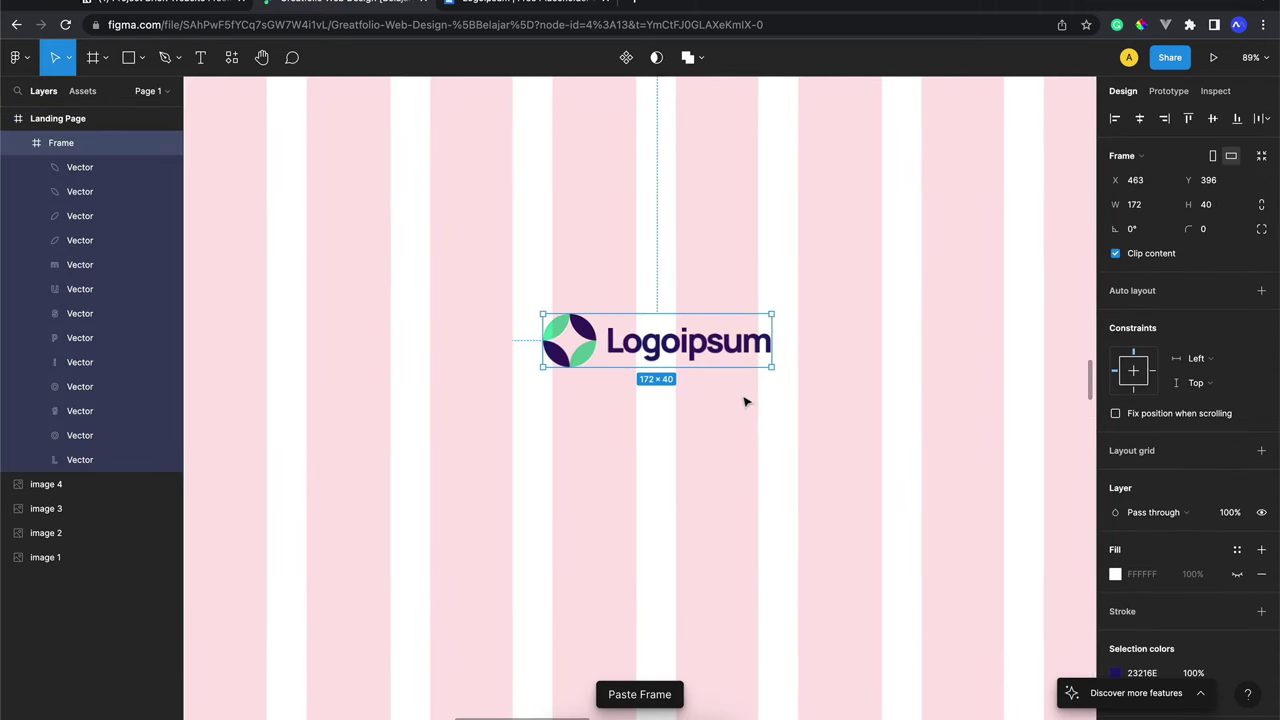
pyautogui.scroll(3, 686, 355)
# Delete the Logoipsum wordmark, unwrap its frame, and group the four icon shapes as Group 1
pyautogui.doubleClick(660, 338)
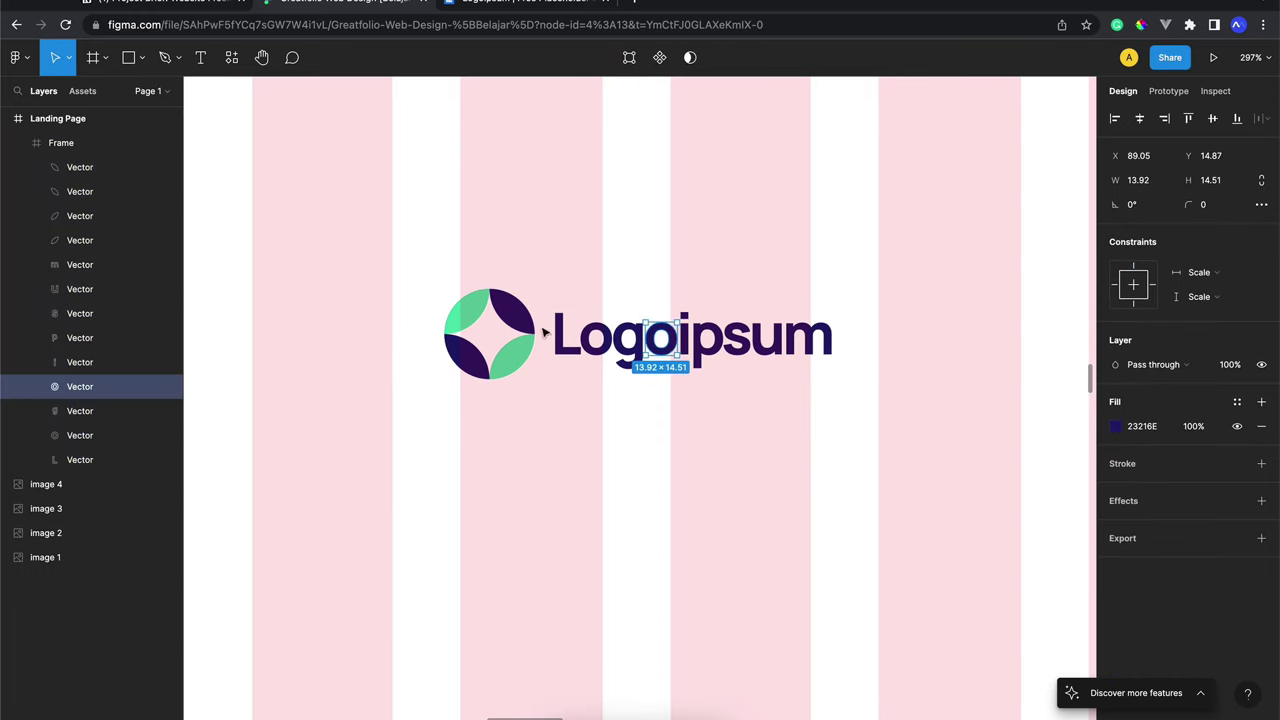
pyautogui.click(594, 340)
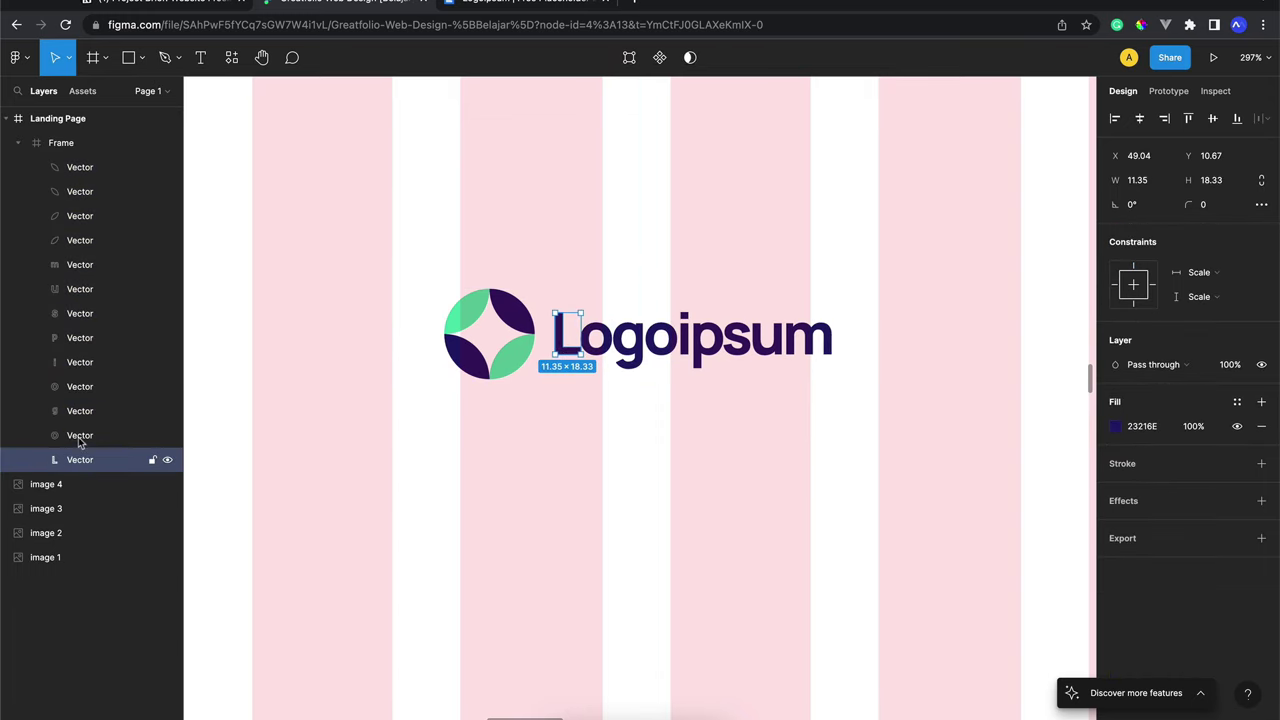
pyautogui.keyDown('shift'); pyautogui.click(94, 268); pyautogui.keyUp('shift')
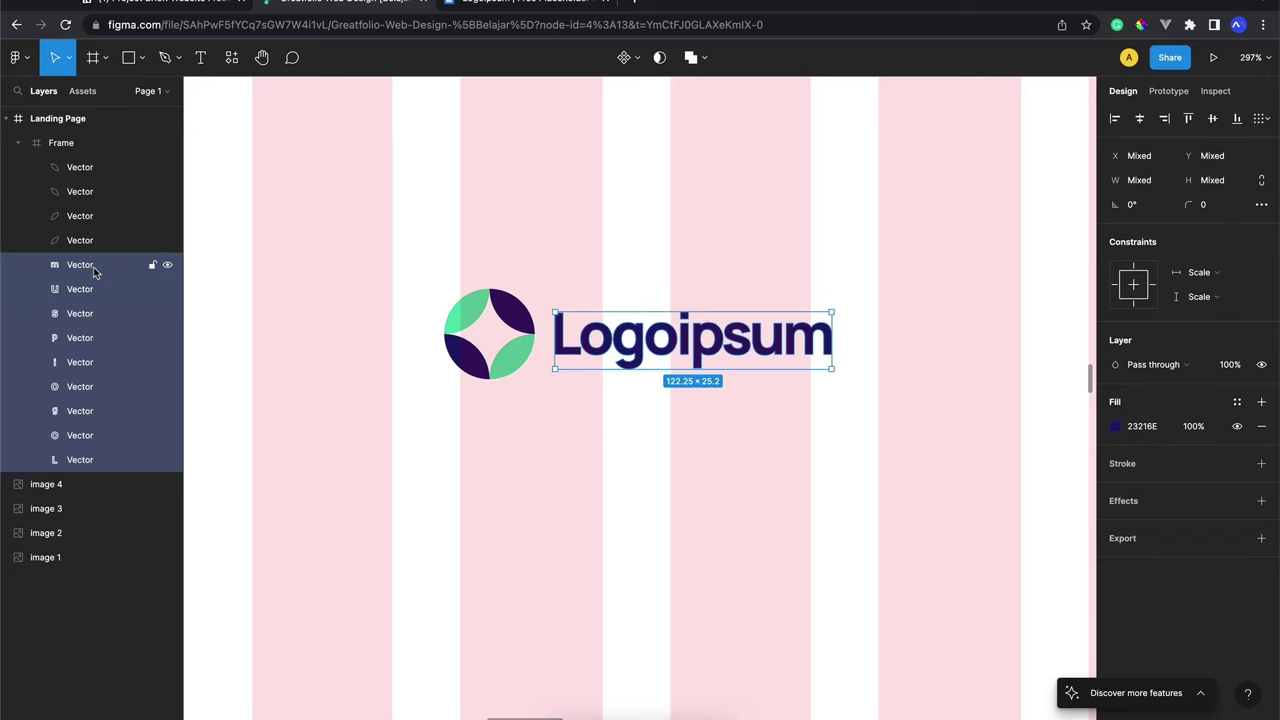
pyautogui.press('Delete')
pyautogui.click(545, 372)
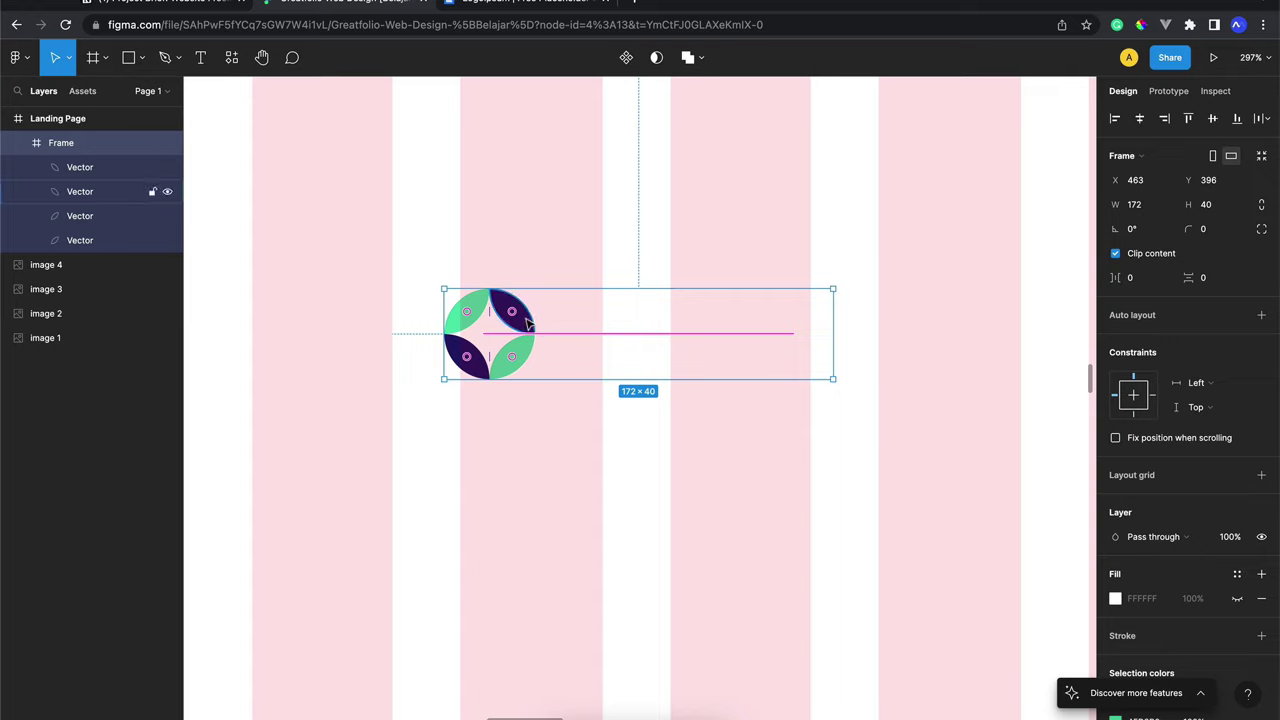
pyautogui.hotkey('ctrl', 'shift', 'g')
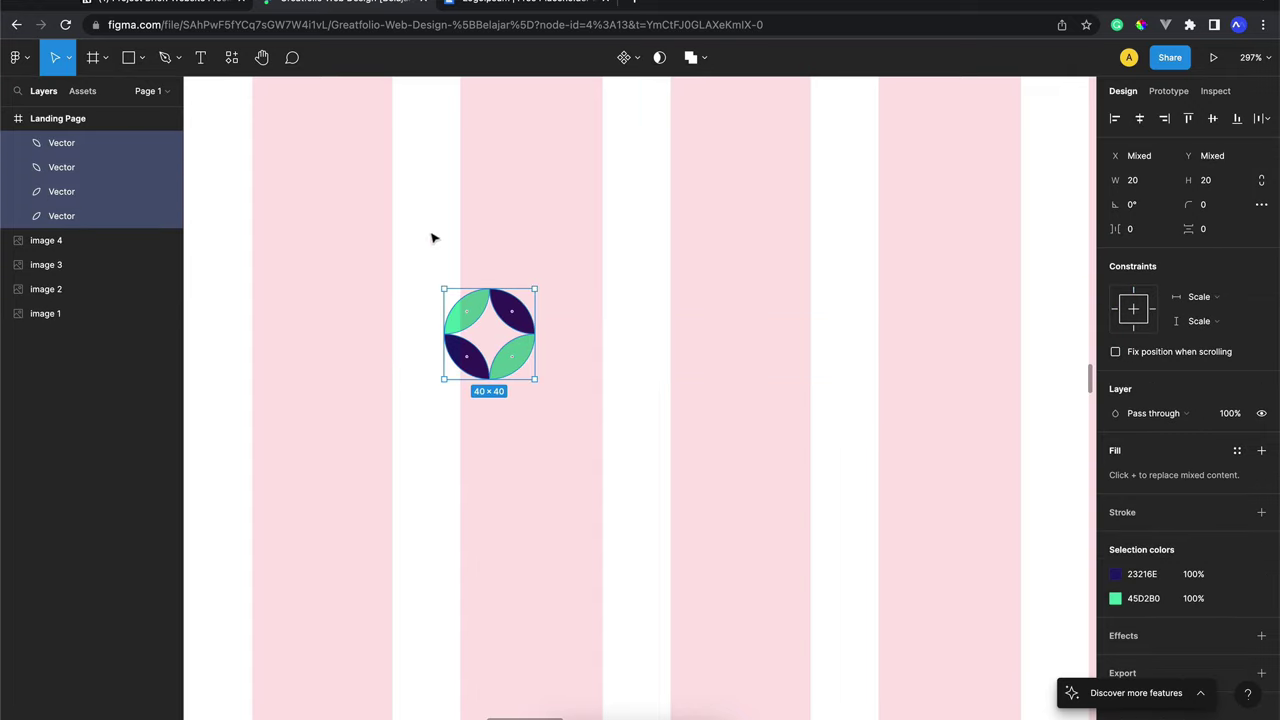
pyautogui.hotkey('ctrl', 'g')
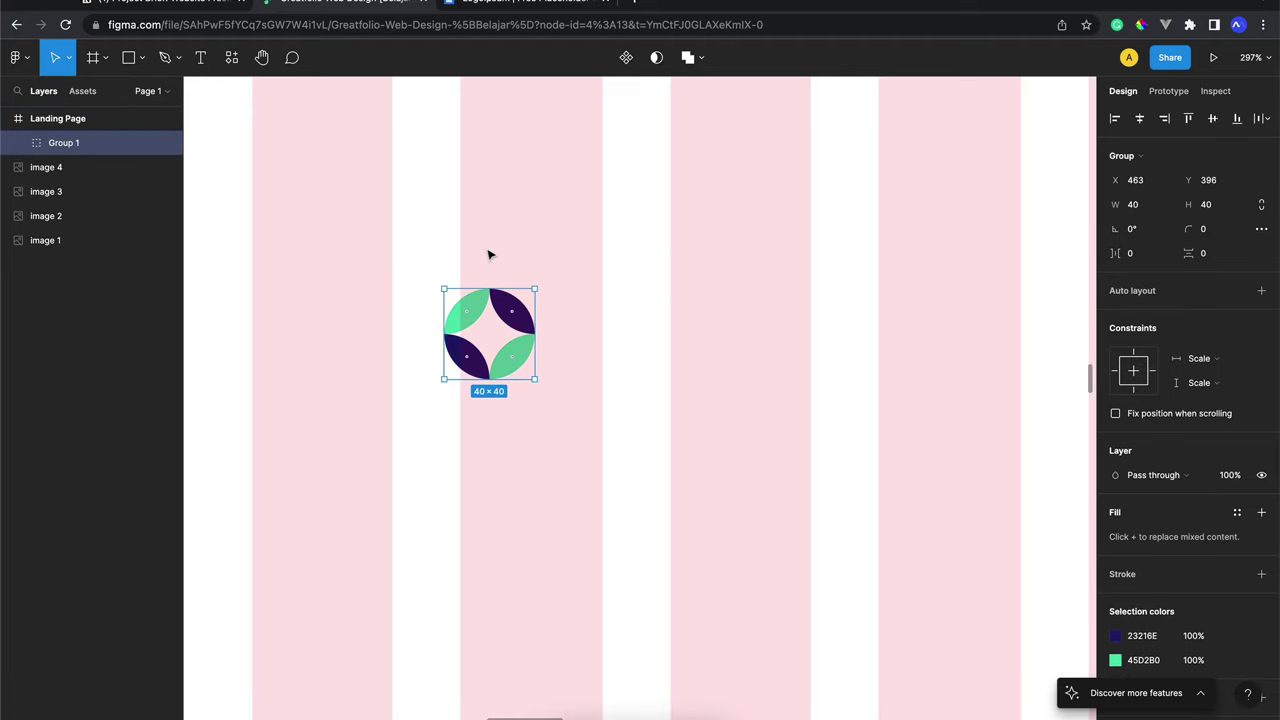
pyautogui.hscroll(-2, 489, 254)
pyautogui.scroll(1, 489, 254)
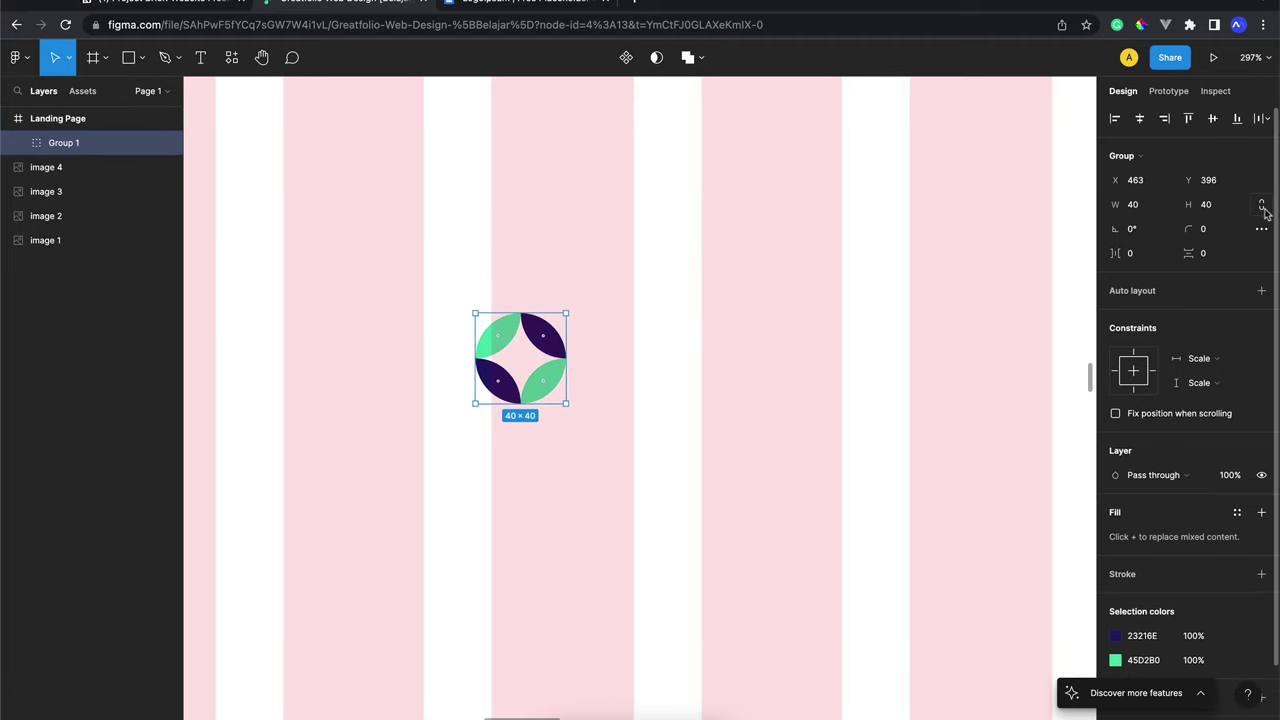
pyautogui.scroll(-2, 871, 334)
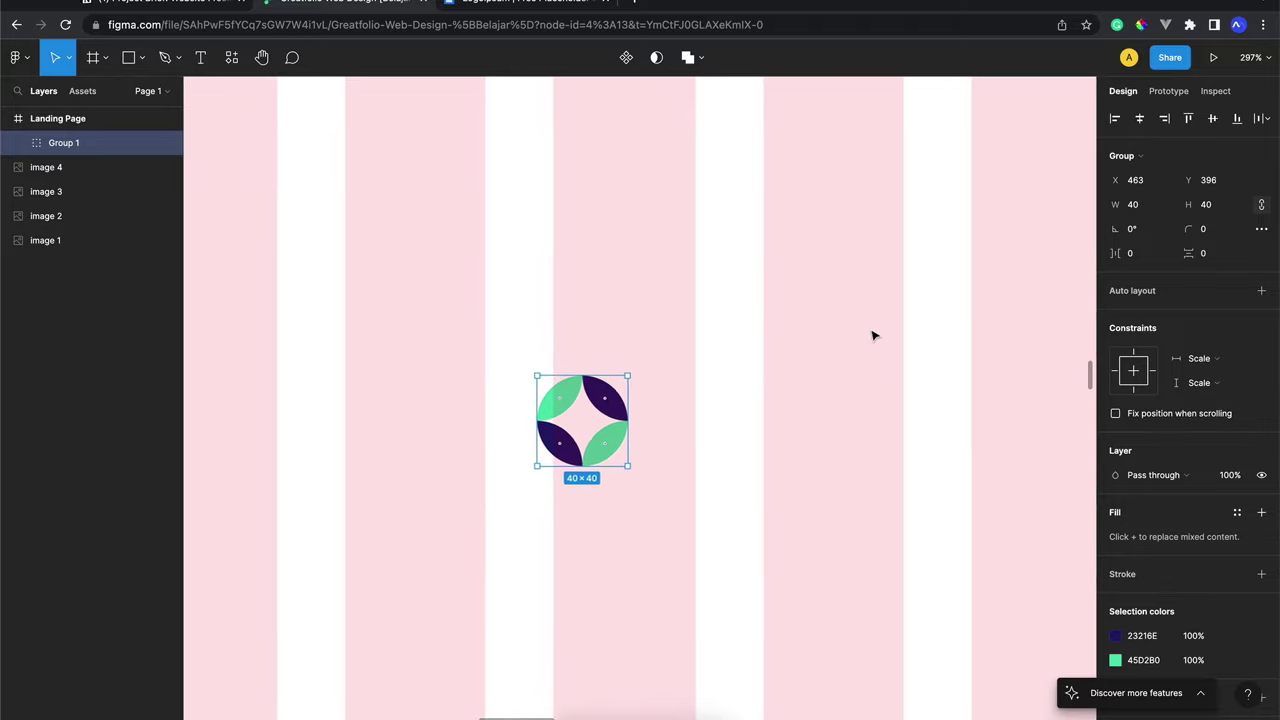
pyautogui.scroll(-2, 871, 334)
pyautogui.scroll(-2, 872, 335)
pyautogui.scroll(-2, 871, 334)
pyautogui.scroll(-1, 871, 334)
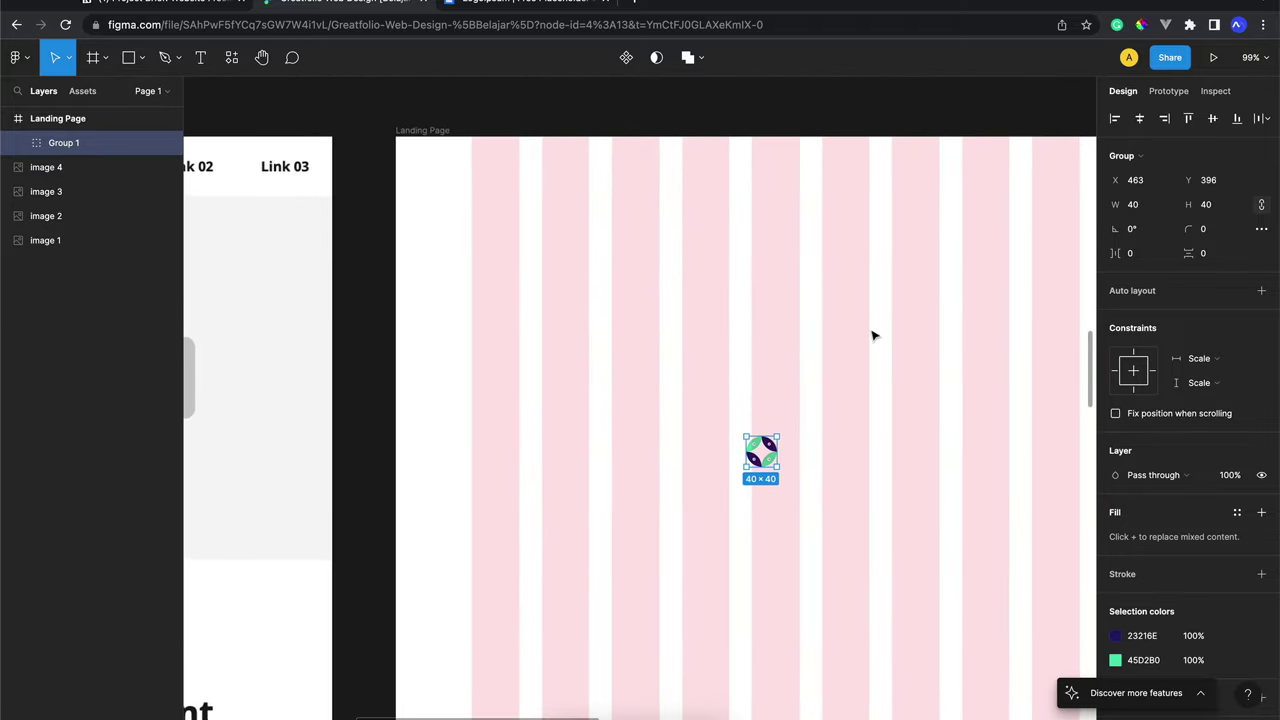
pyautogui.scroll(-2, 871, 334)
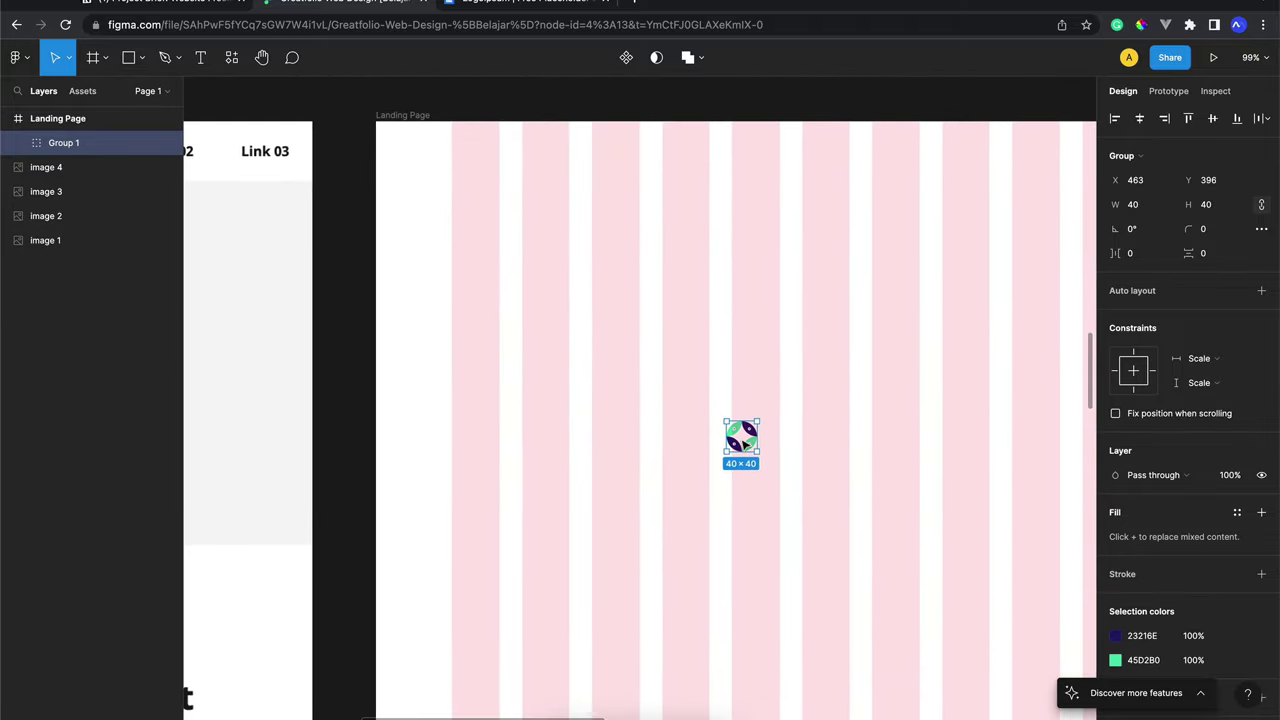
pyautogui.moveTo(745, 443); pyautogui.dragTo(470, 172)
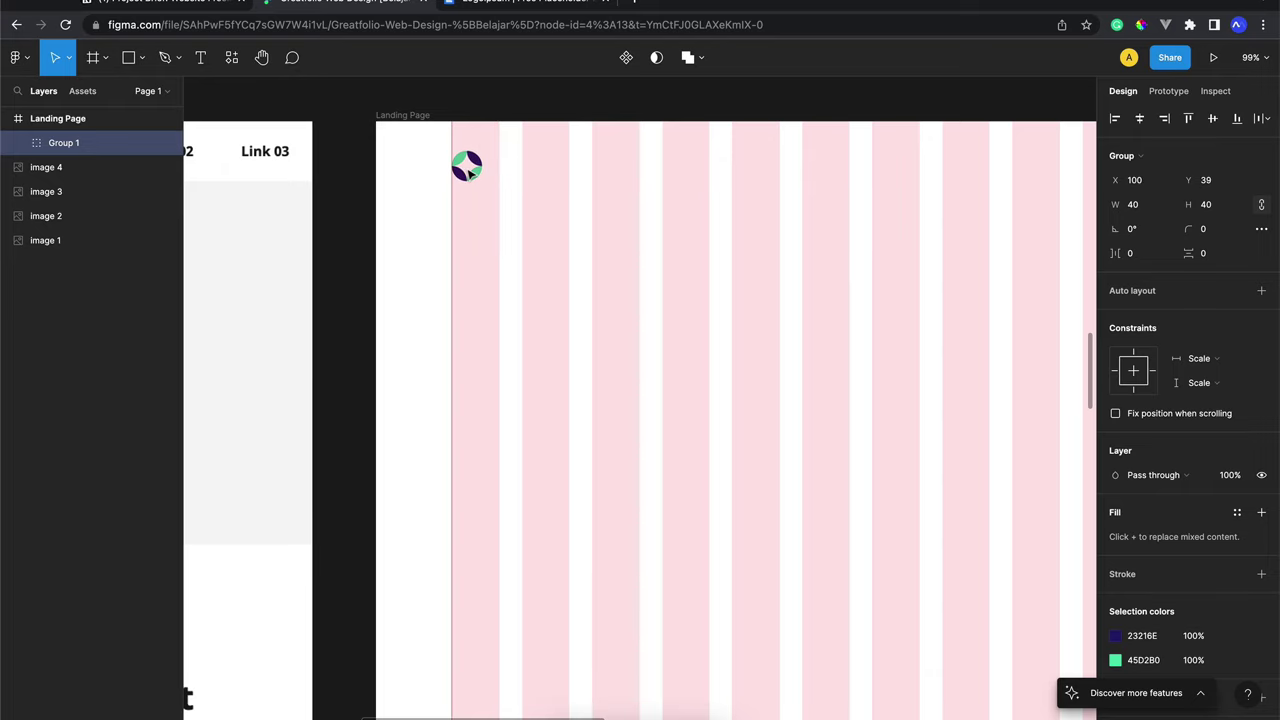
pyautogui.click(537, 175)
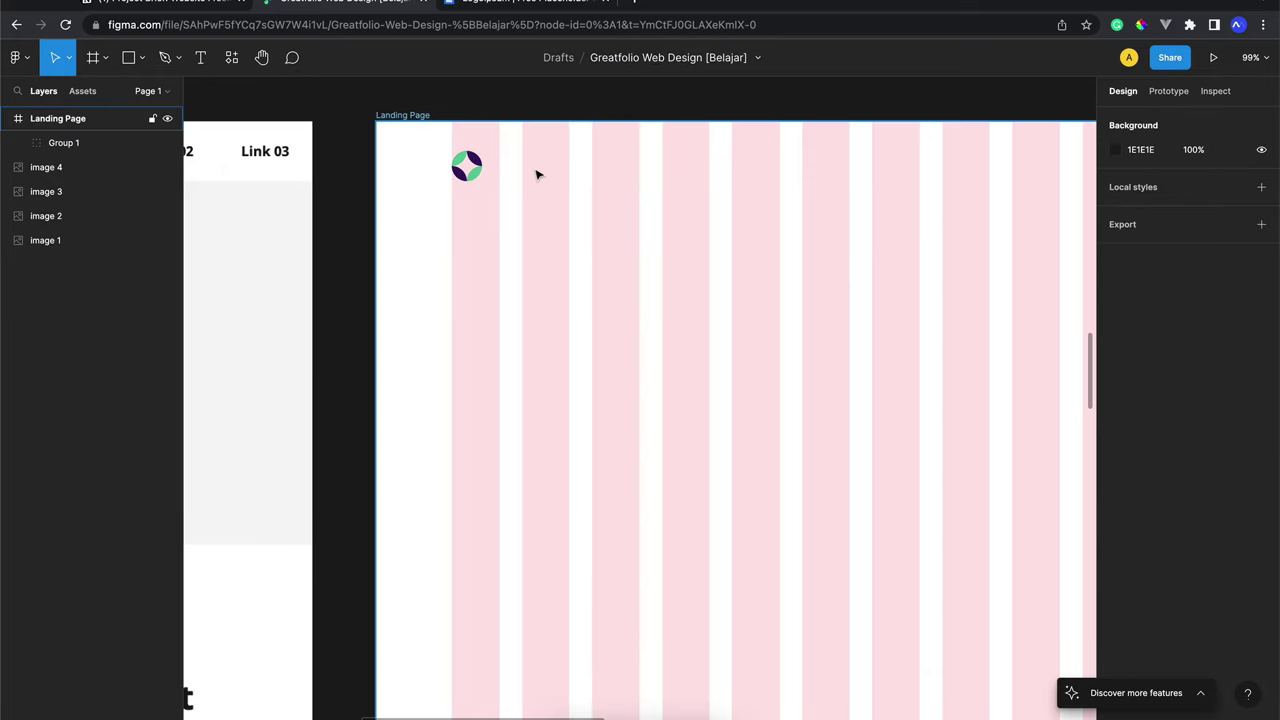
pyautogui.scroll(5, 532, 256)
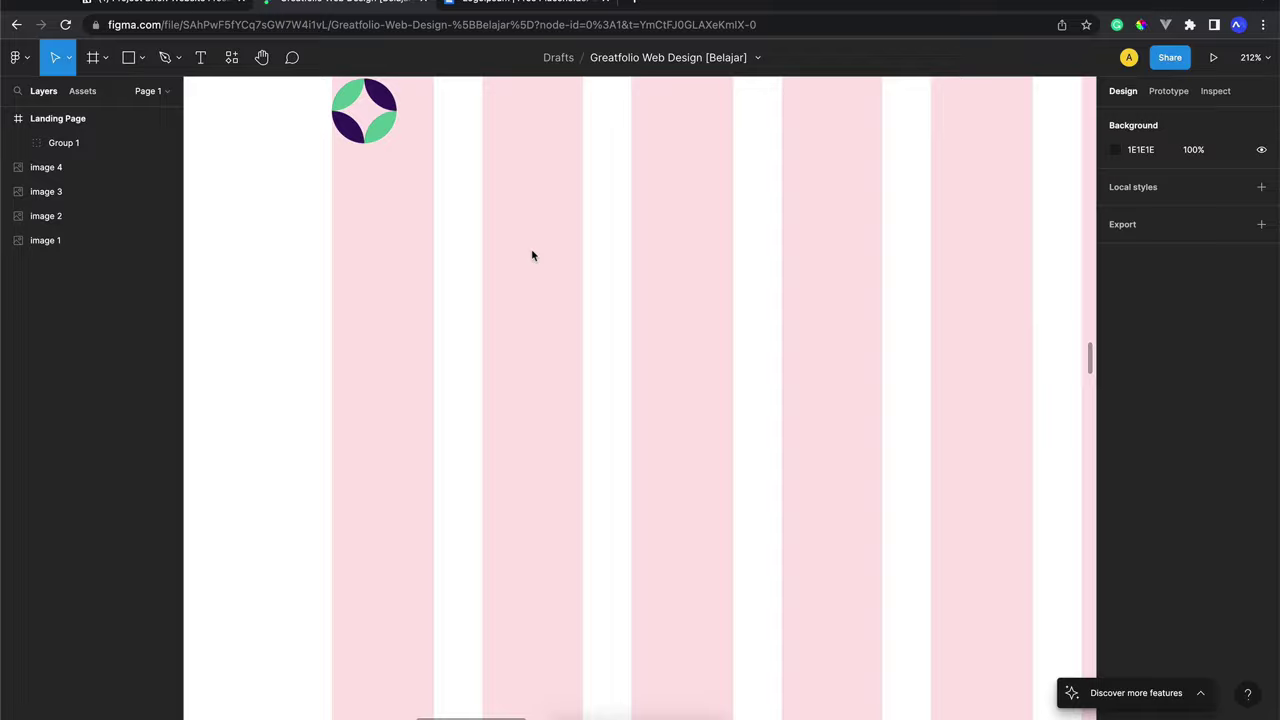
pyautogui.scroll(2, 532, 256)
pyautogui.scroll(-1, 532, 256)
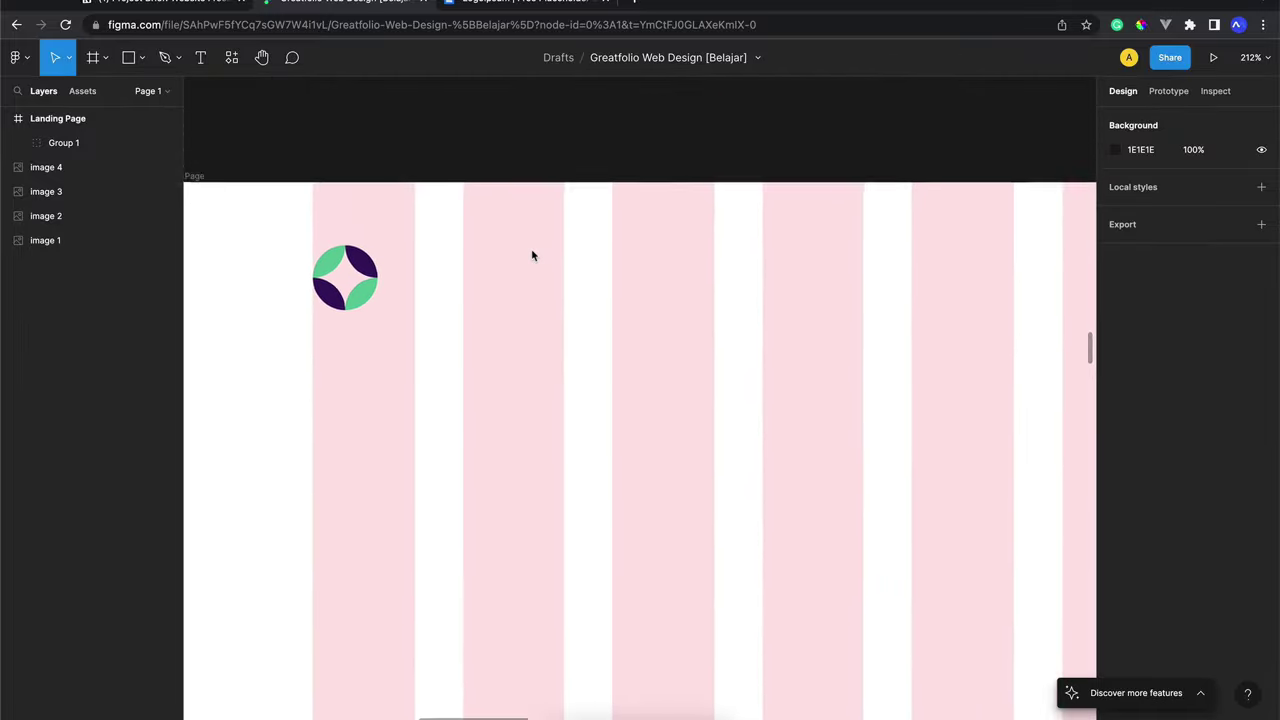
pyautogui.scroll(-5, 532, 256)
pyautogui.hscroll(-1, 532, 256)
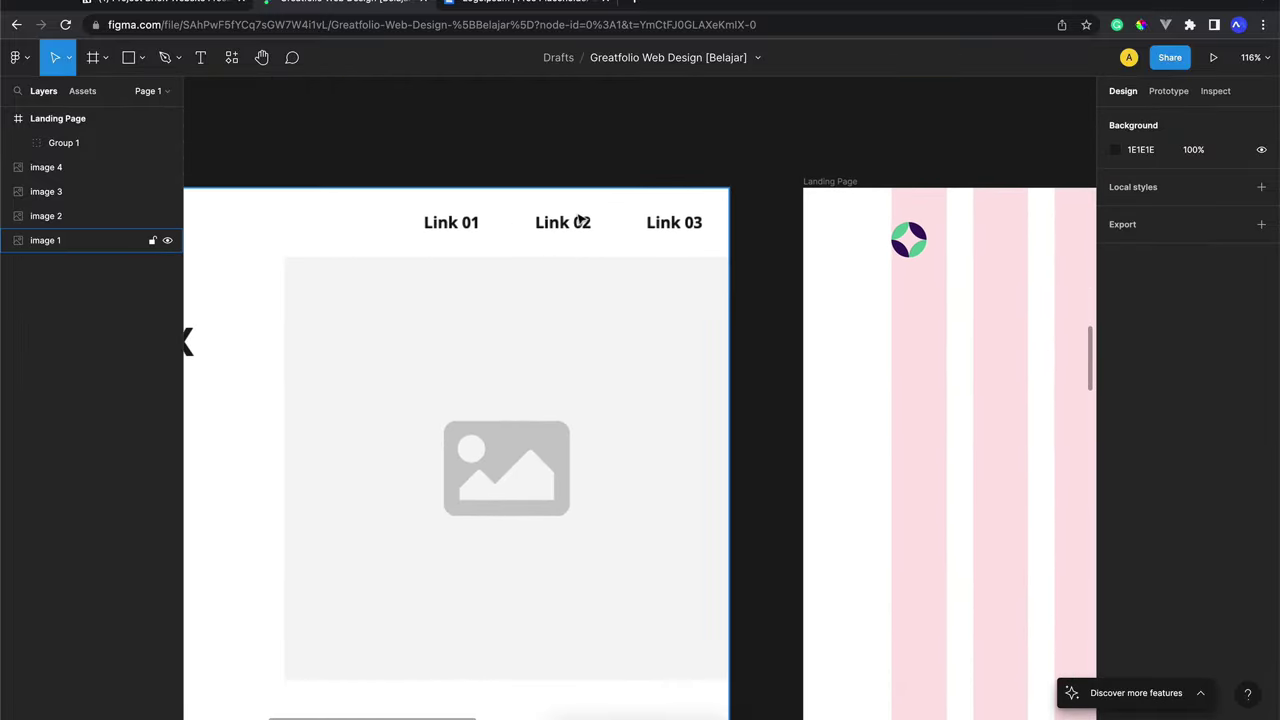
pyautogui.hscroll(5, 580, 218)
pyautogui.scroll(5, 580, 218)
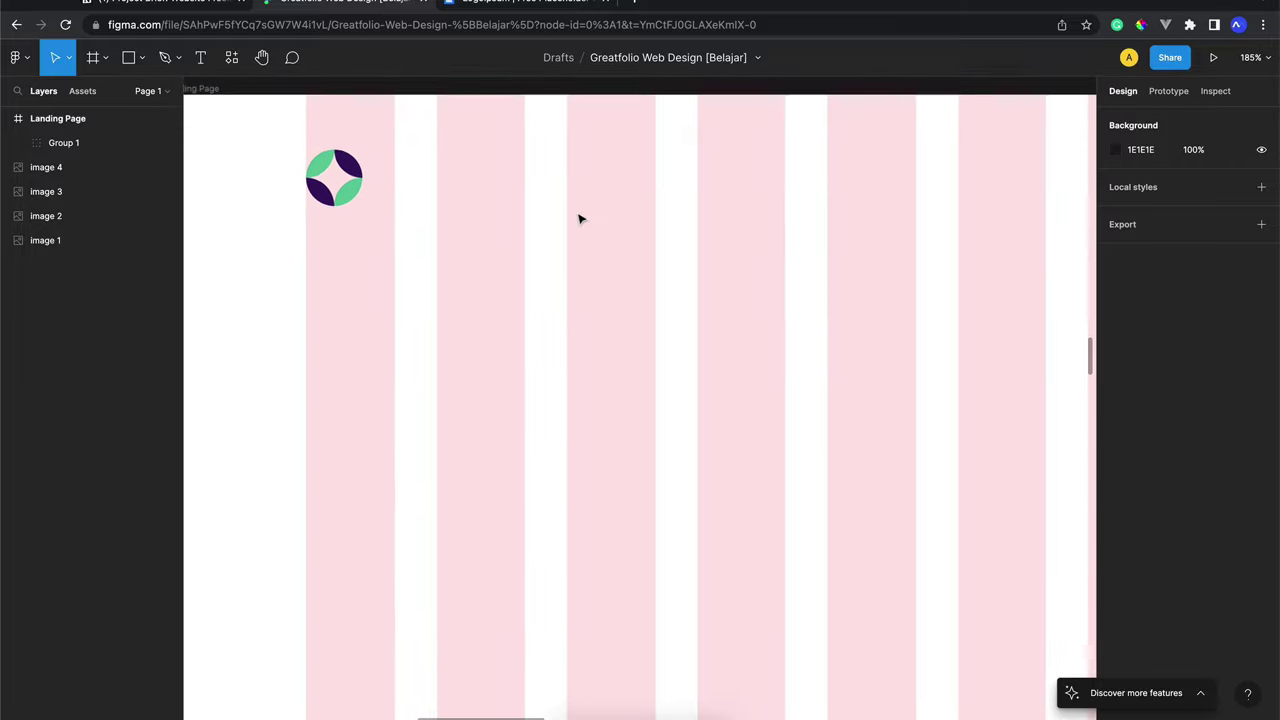
pyautogui.hscroll(-2, 577, 215)
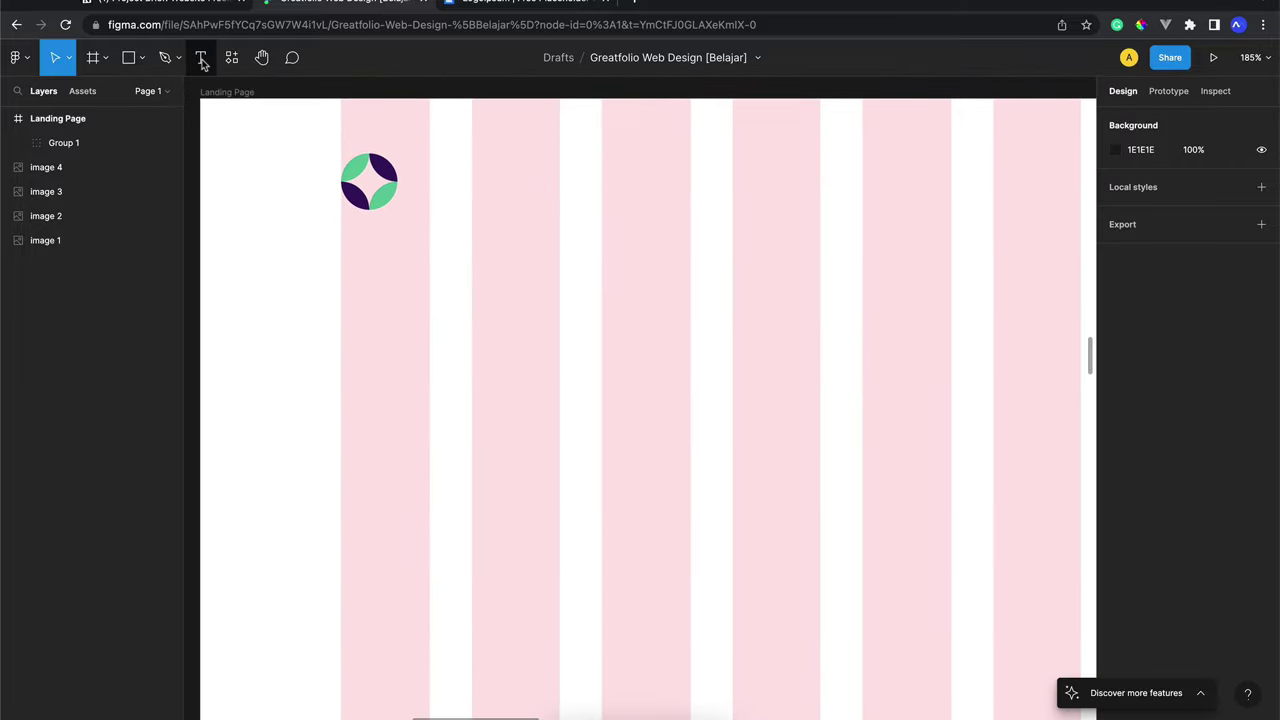
# Add a 'Landing' text label right of the logo, with a copy beside it
pyautogui.press('t')
pyautogui.click(512, 214)
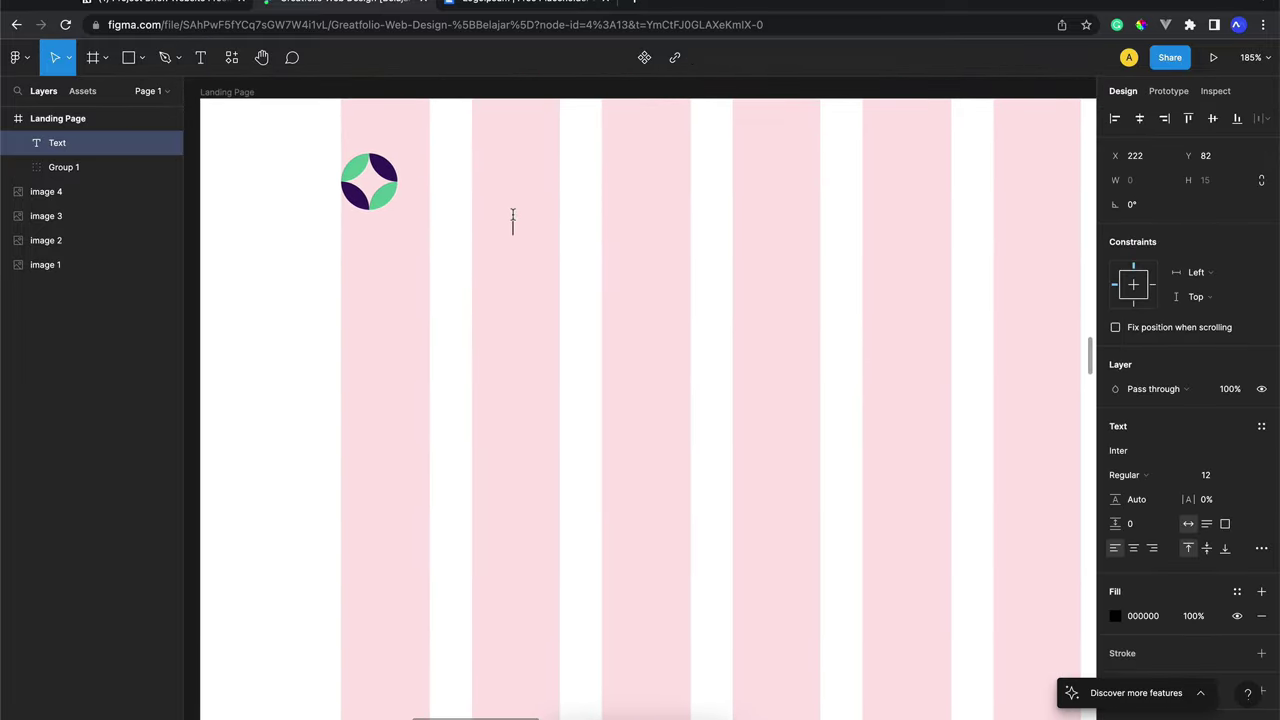
pyautogui.hscroll(-5, 512, 214)
pyautogui.hscroll(6, 515, 220)
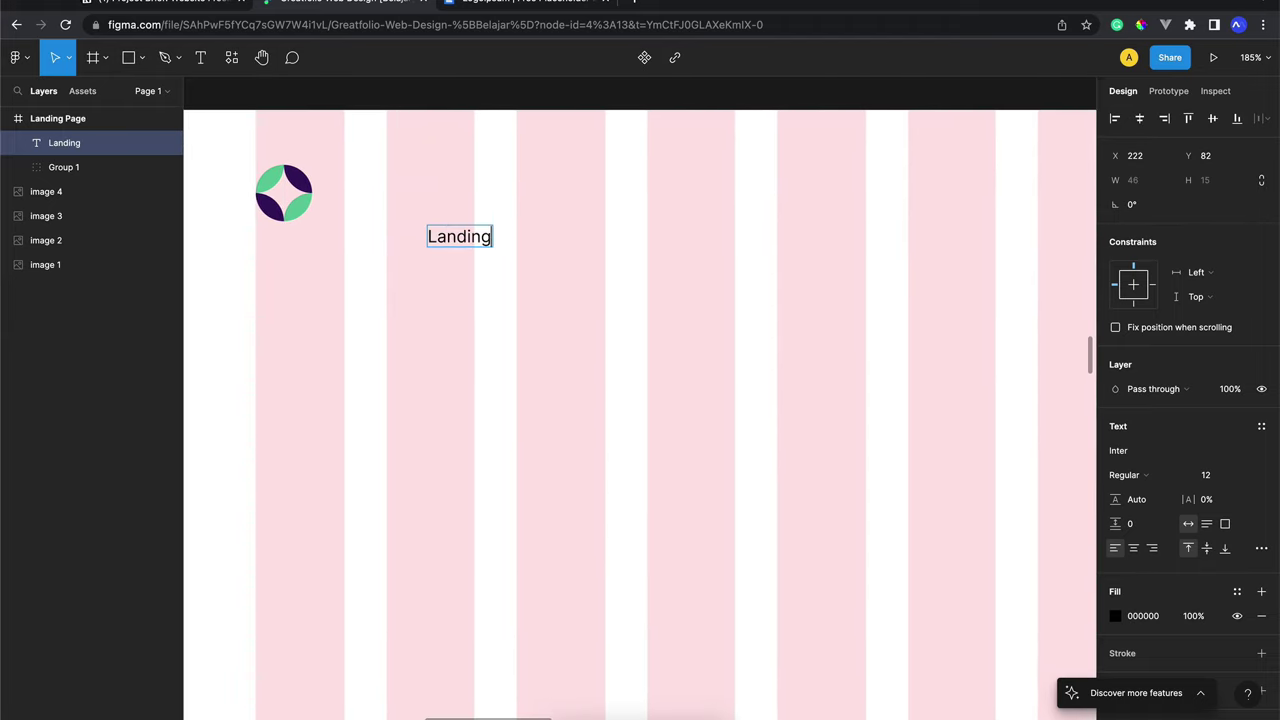
pyautogui.press('Escape')
pyautogui.press('Escape')
pyautogui.click(453, 229)
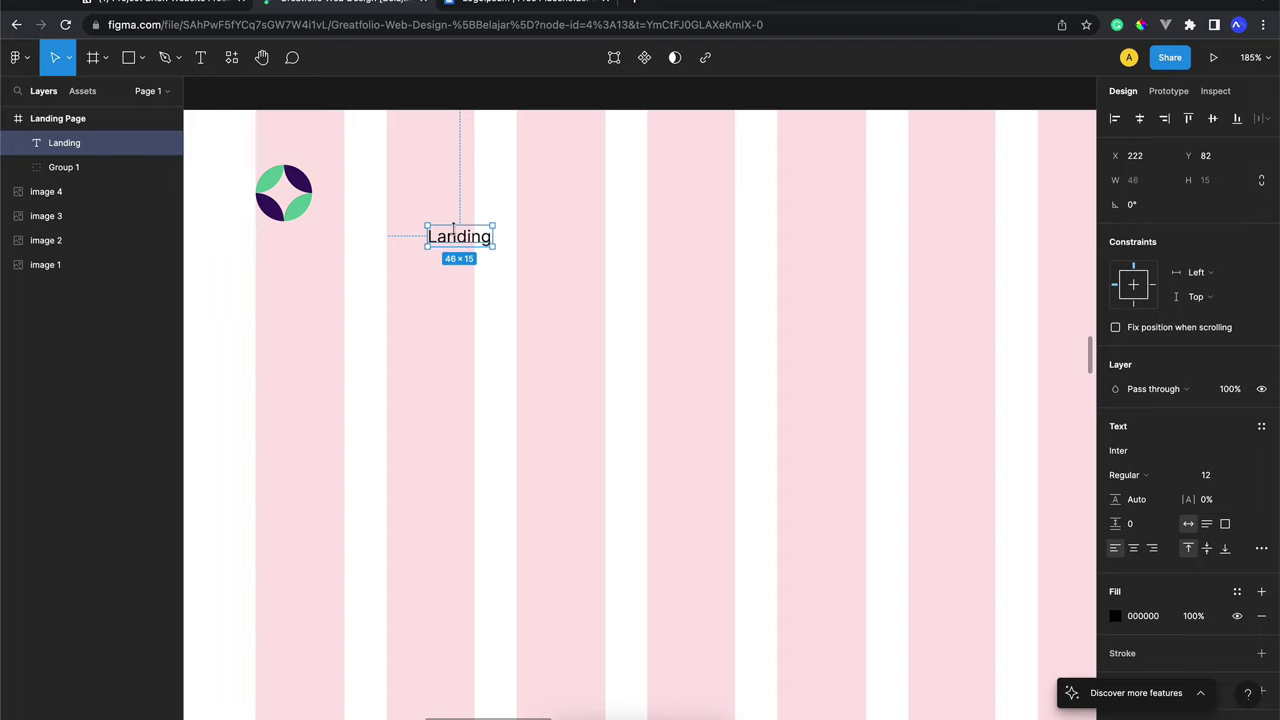
pyautogui.hotkey('ctrl', 'd')
pyautogui.moveTo(463, 240); pyautogui.dragTo(550, 240)
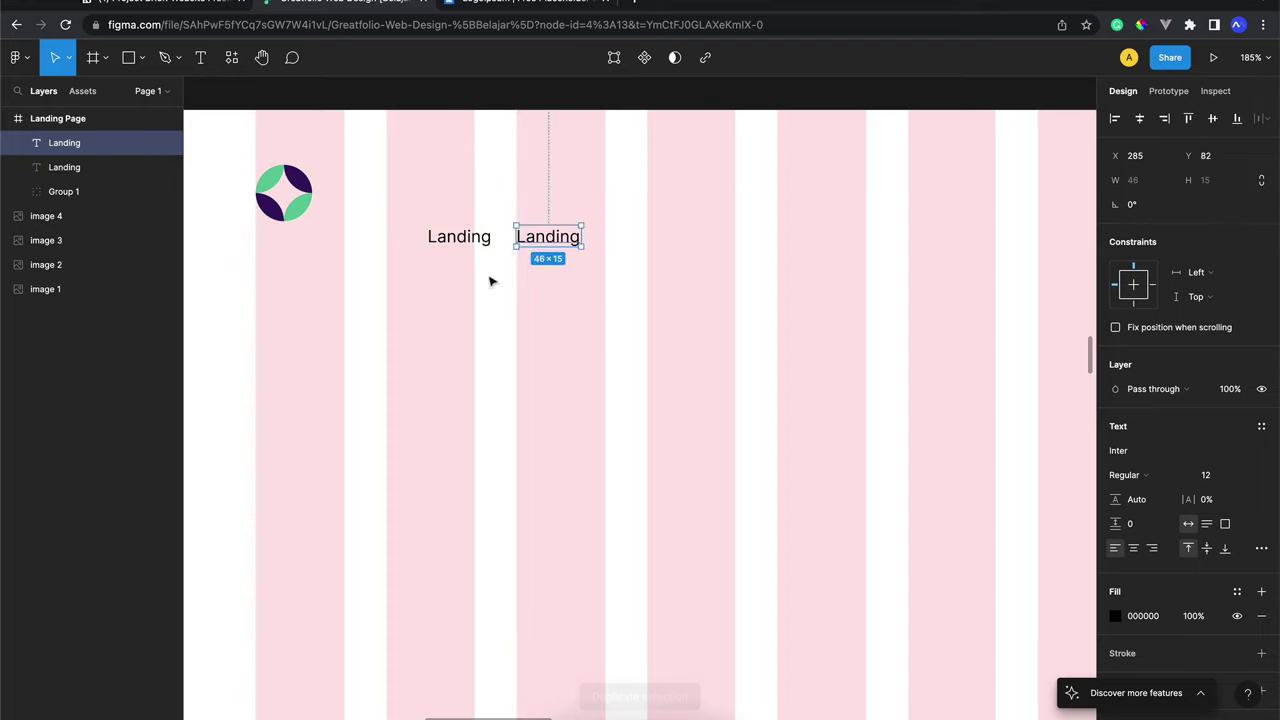
# Wrap both Landing labels in a horizontal auto-layout row and duplicate more labels into it
pyautogui.moveTo(450, 306); pyautogui.dragTo(509, 248)
pyautogui.moveTo(552, 216); pyautogui.dragTo(524, 238)
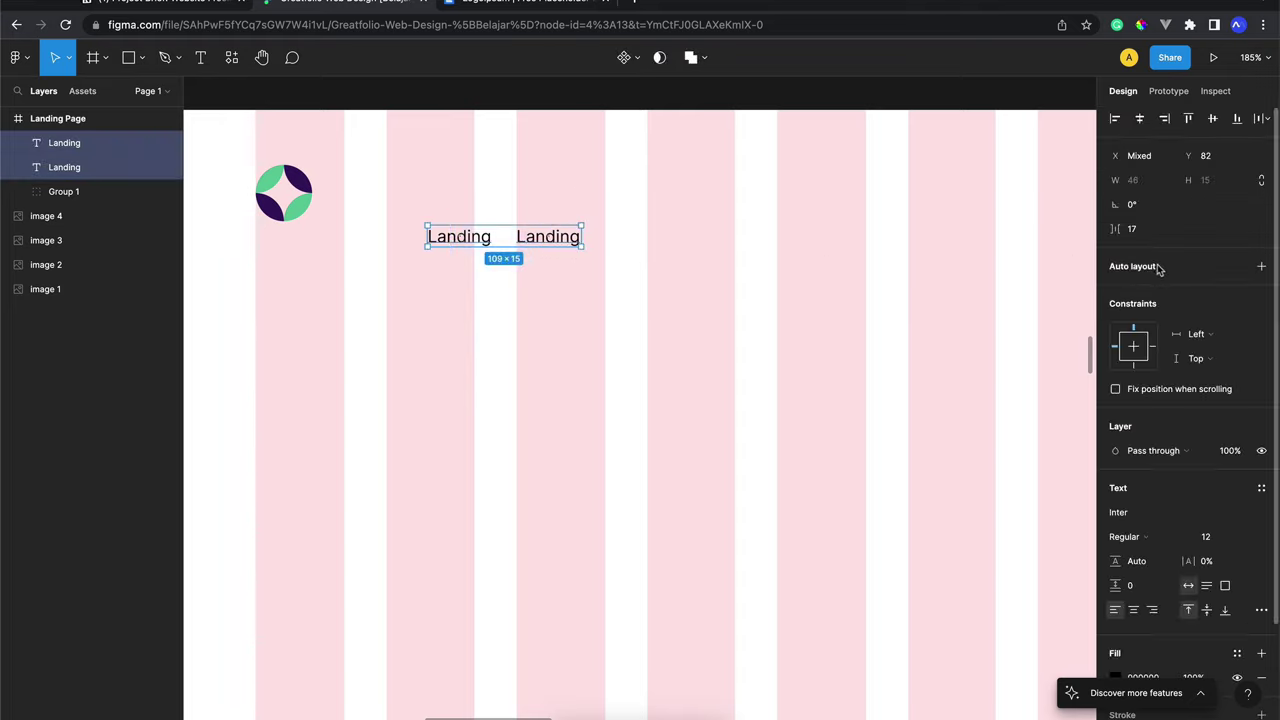
pyautogui.hotkey('shift', 'a')
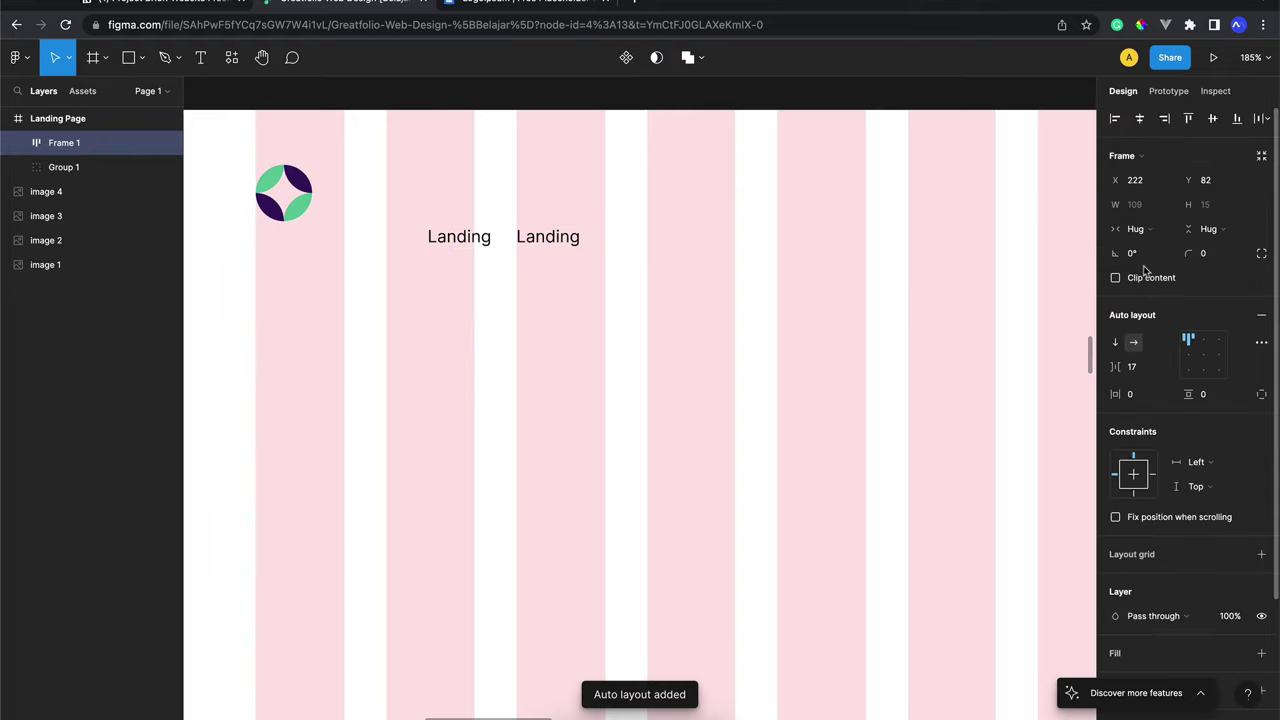
pyautogui.hscroll(2, 866, 271)
pyautogui.click(449, 253)
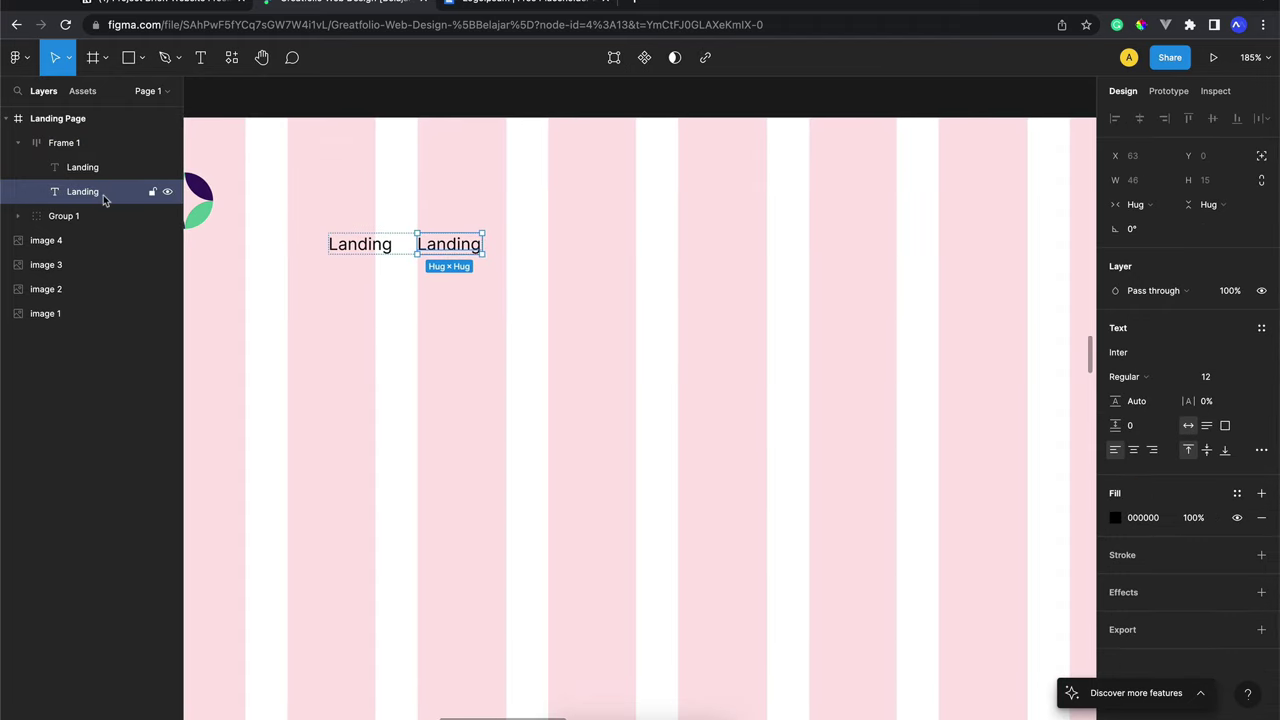
pyautogui.hscroll(1, 320, 169)
pyautogui.hscroll(3, 329, 171)
pyautogui.hotkey('ctrl', 'd')
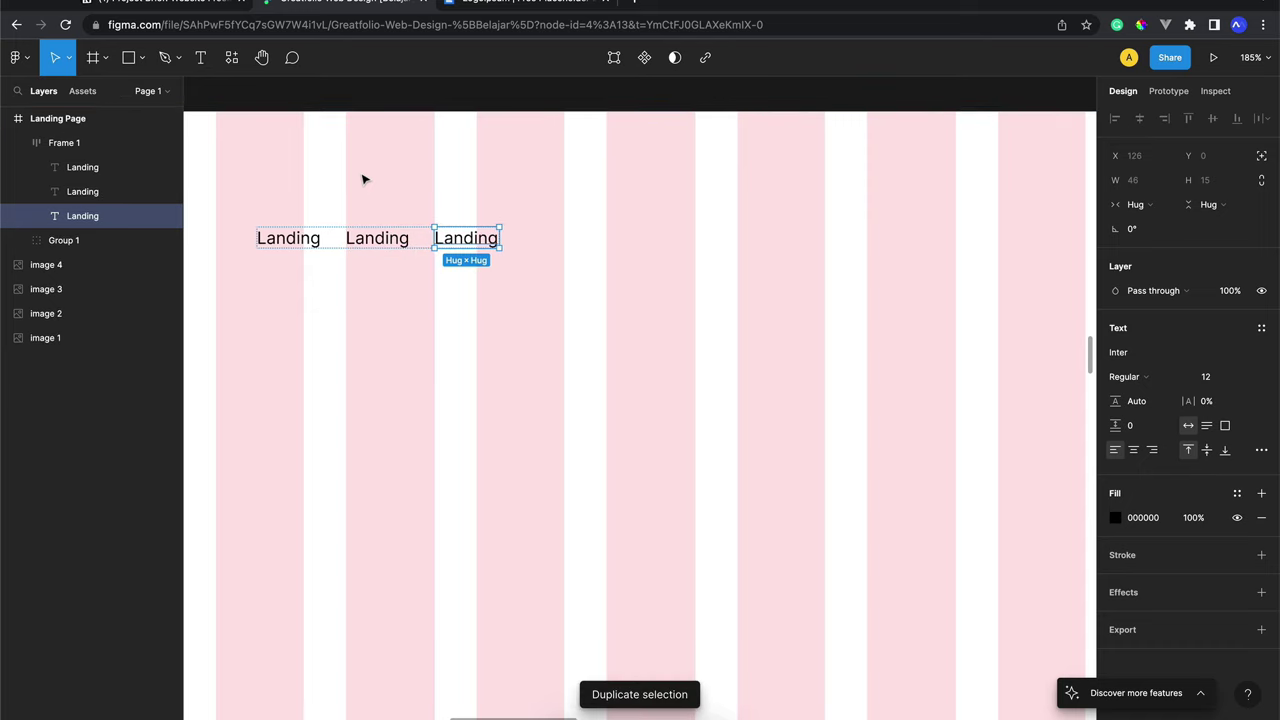
pyautogui.hotkey('ctrl', 'd')
pyautogui.hotkey('ctrl', 'd')
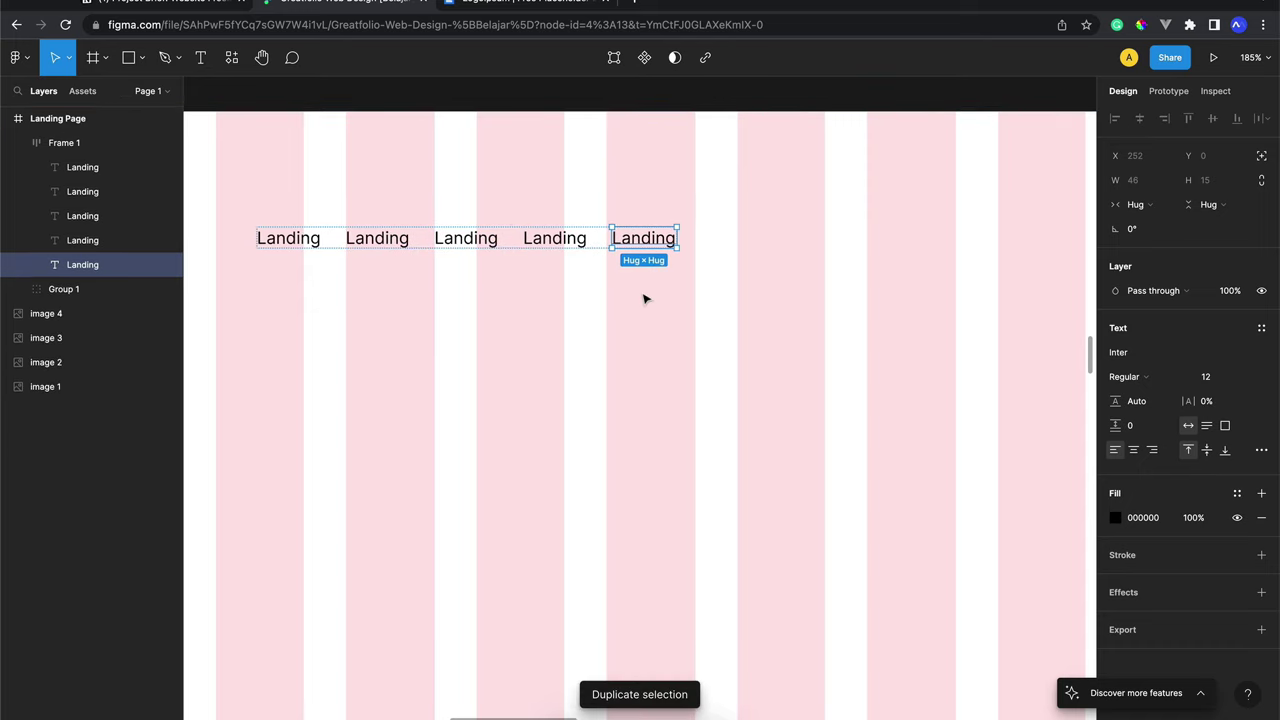
# Reorder the five Landing labels in Frame 1 and set the row's item spacing to 27
pyautogui.click(647, 301)
pyautogui.click(567, 251)
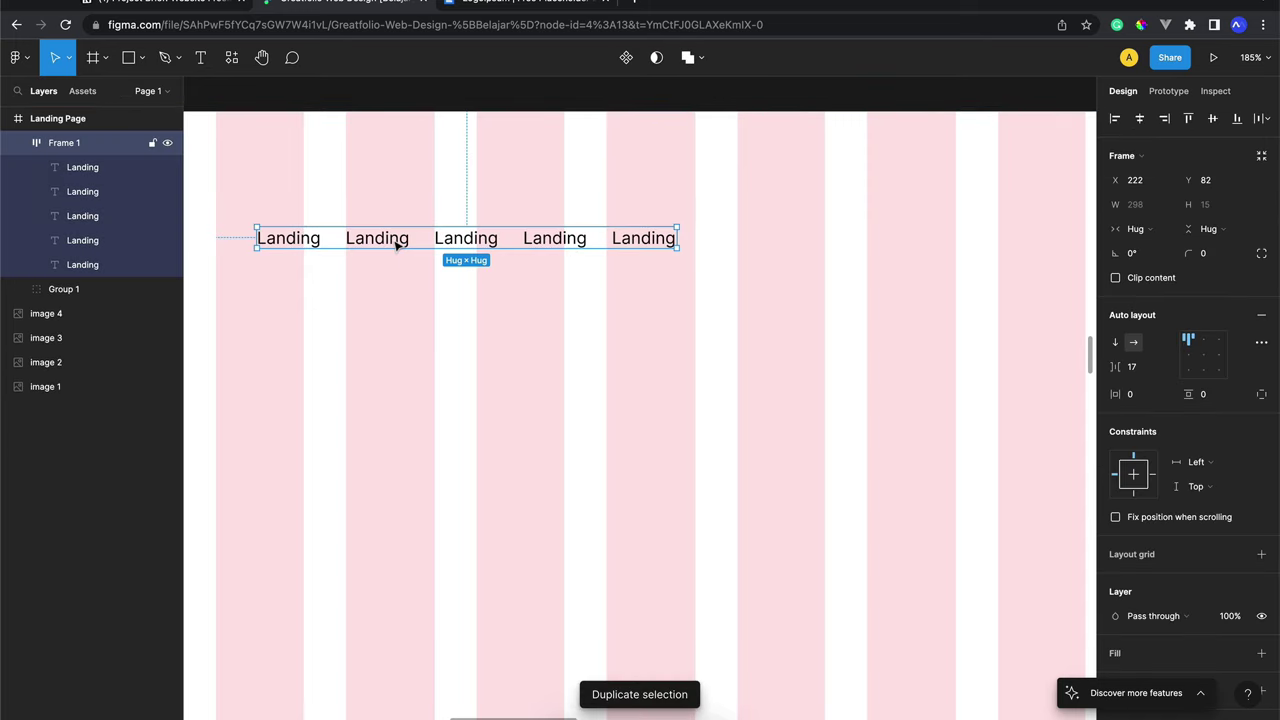
pyautogui.click(397, 245)
pyautogui.click(572, 243)
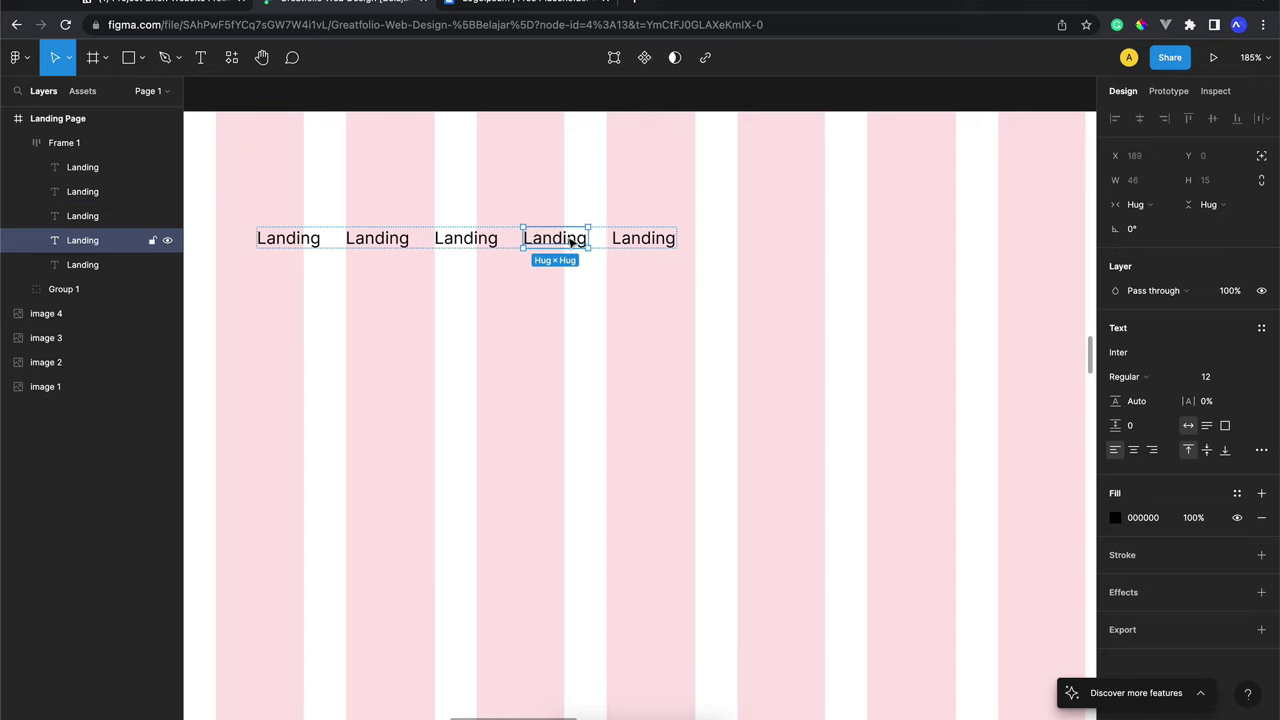
pyautogui.moveTo(567, 250); pyautogui.dragTo(452, 246)
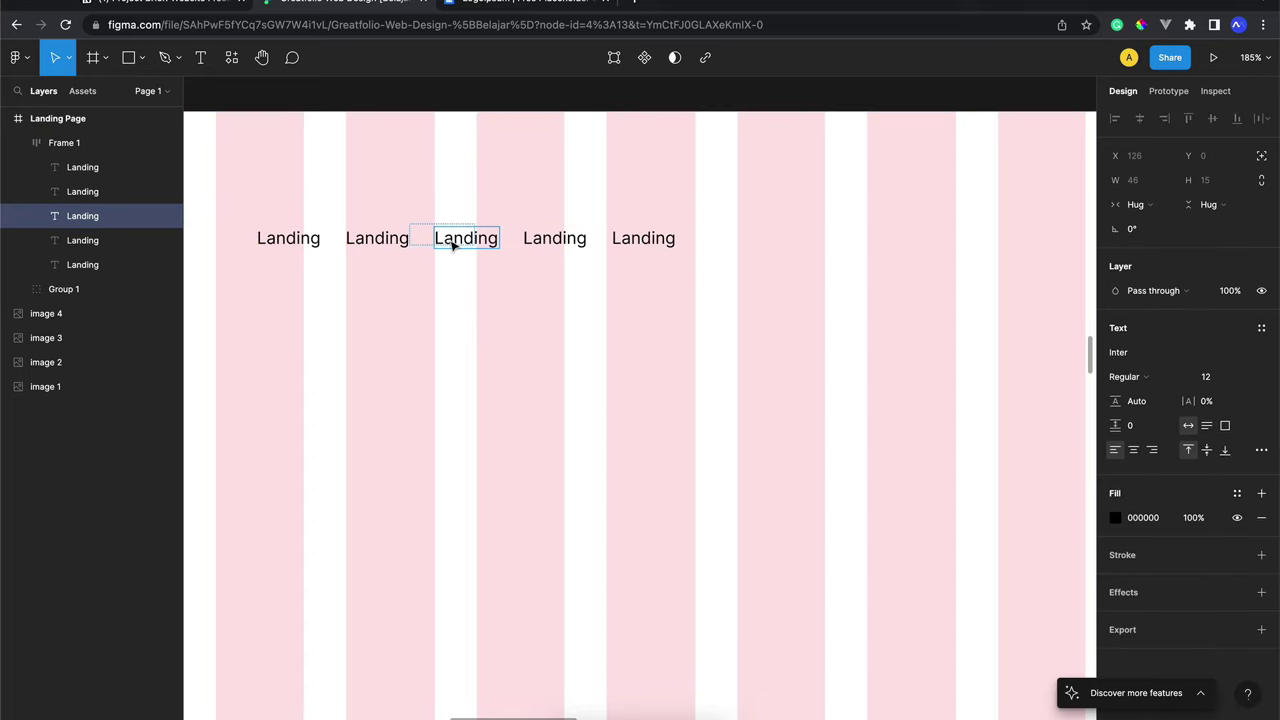
pyautogui.moveTo(651, 240); pyautogui.dragTo(373, 243)
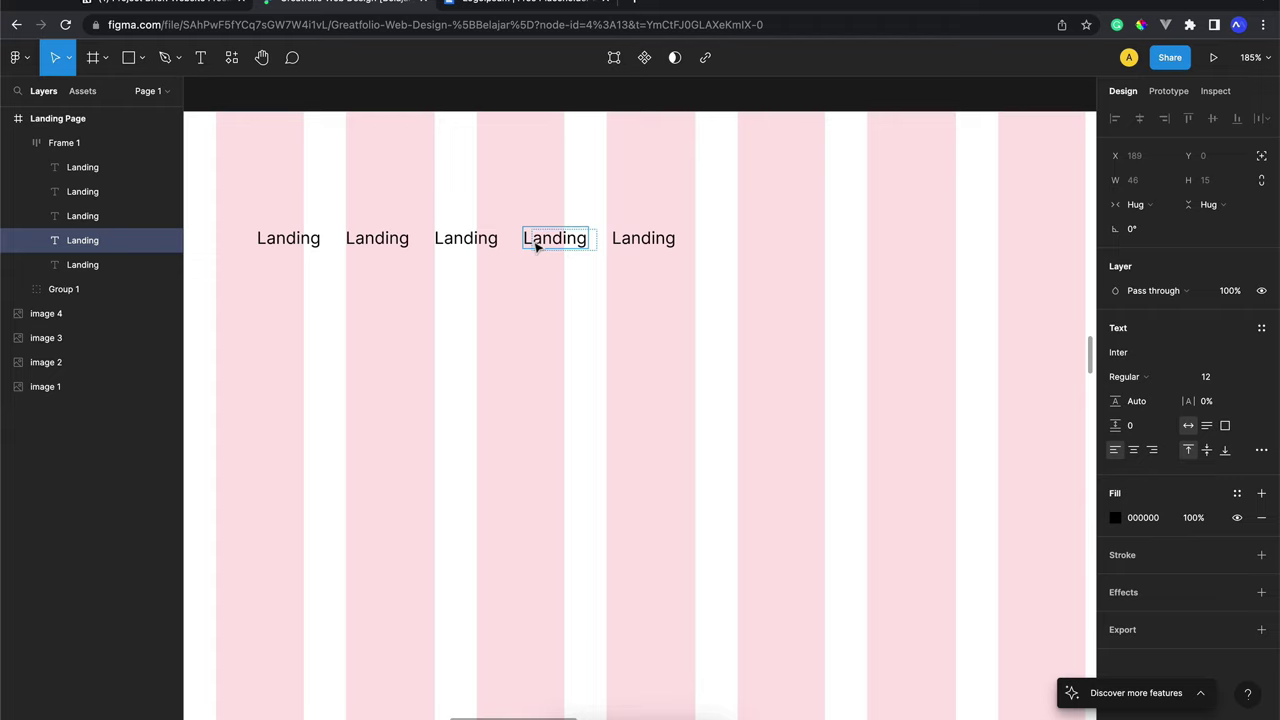
pyautogui.click(295, 240)
pyautogui.click(432, 237)
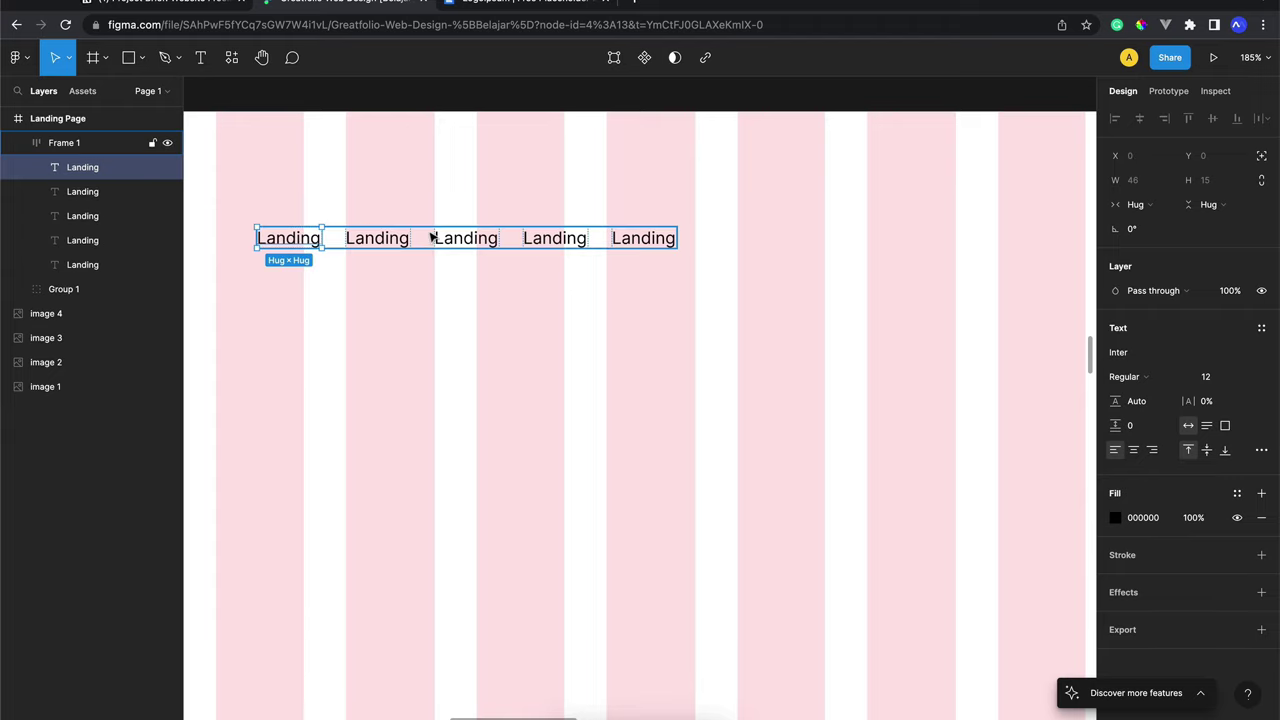
pyautogui.hscroll(-3, 432, 237)
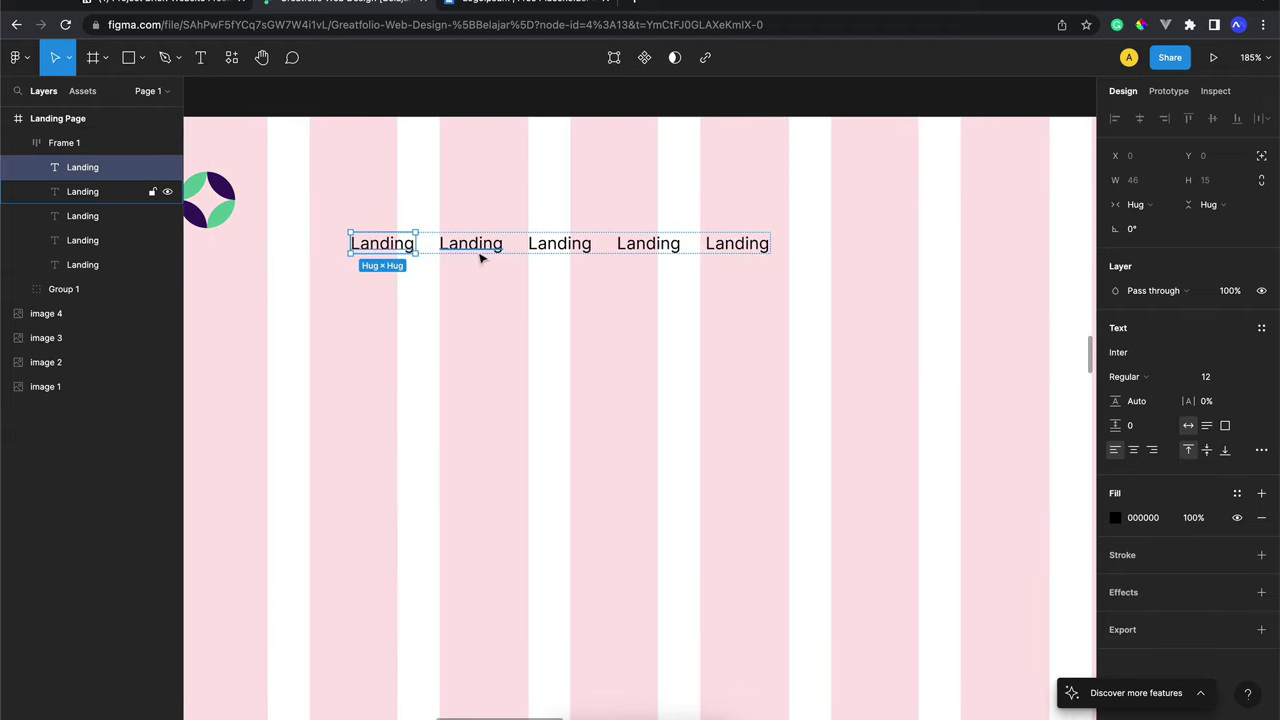
pyautogui.click(591, 314)
pyautogui.click(603, 254)
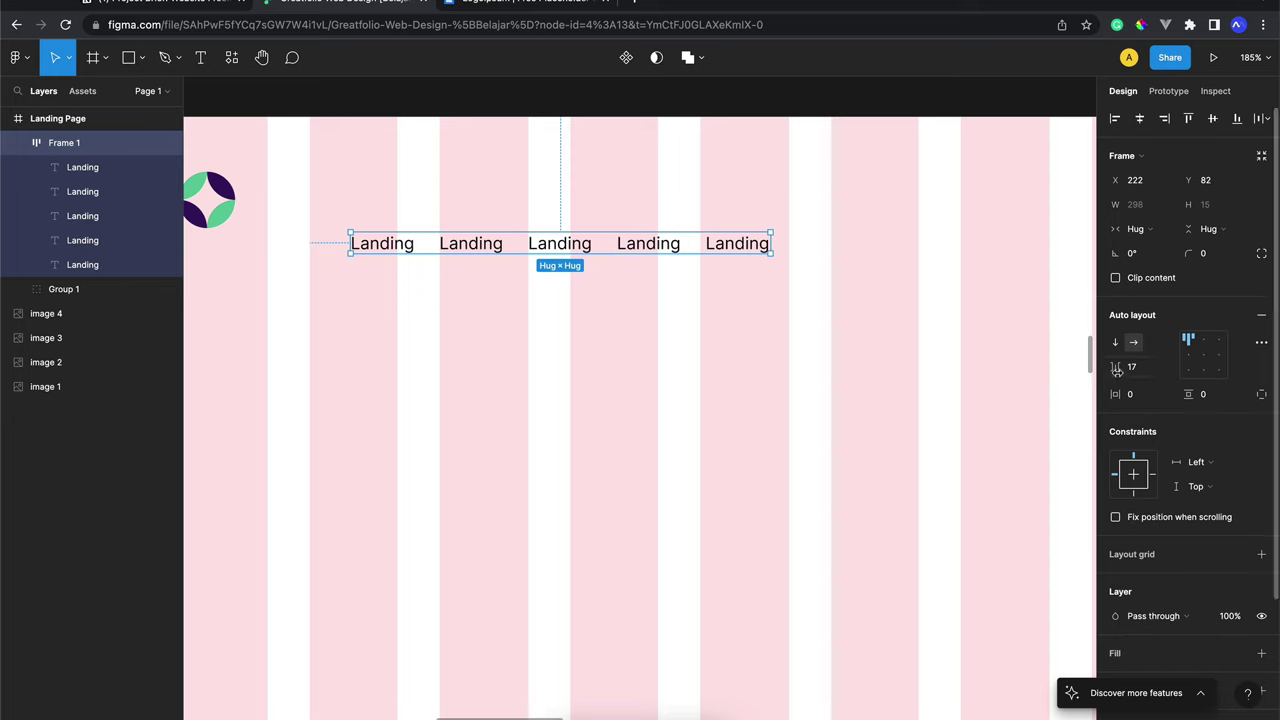
pyautogui.moveTo(1116, 368)
pyautogui.mouseDown()
pyautogui.moveTo(1134, 369)
pyautogui.moveTo(1118, 370)
pyautogui.mouseUp()
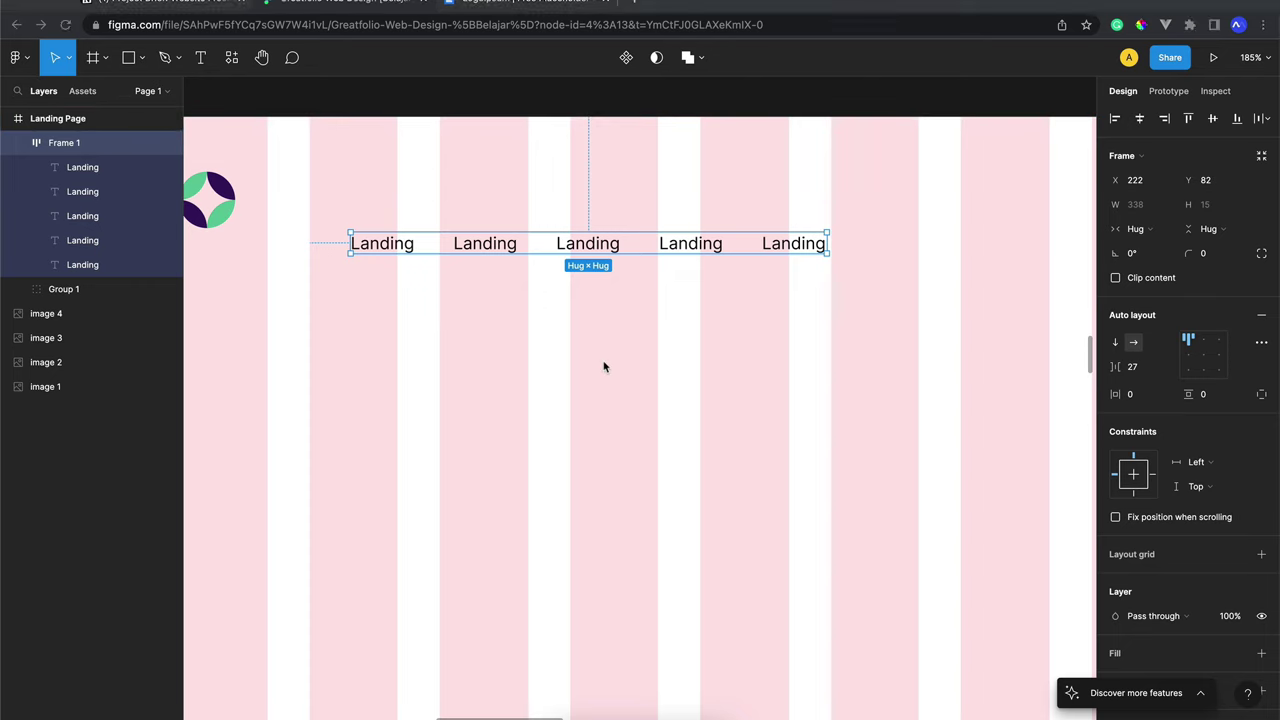
# Retype the second to fifth labels as Showcase, Study Case, Clients and About
pyautogui.click(490, 245)
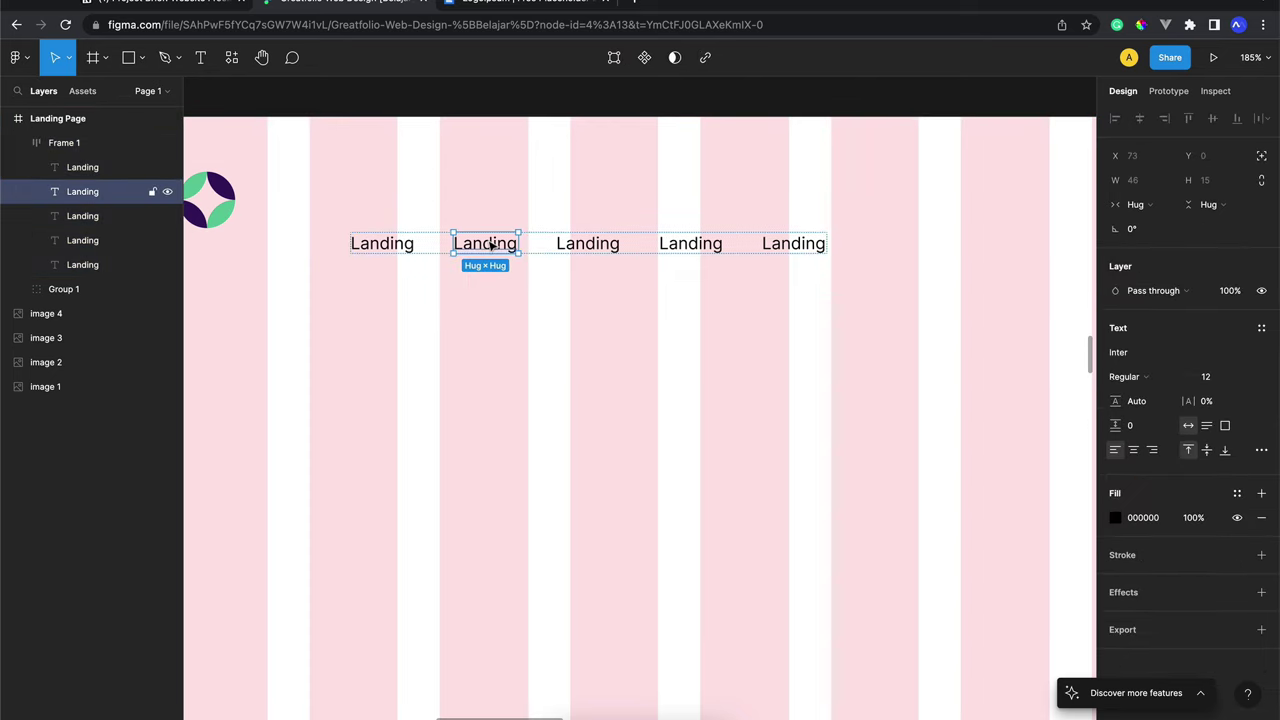
pyautogui.doubleClick(490, 245)
pyautogui.write('Showcas')
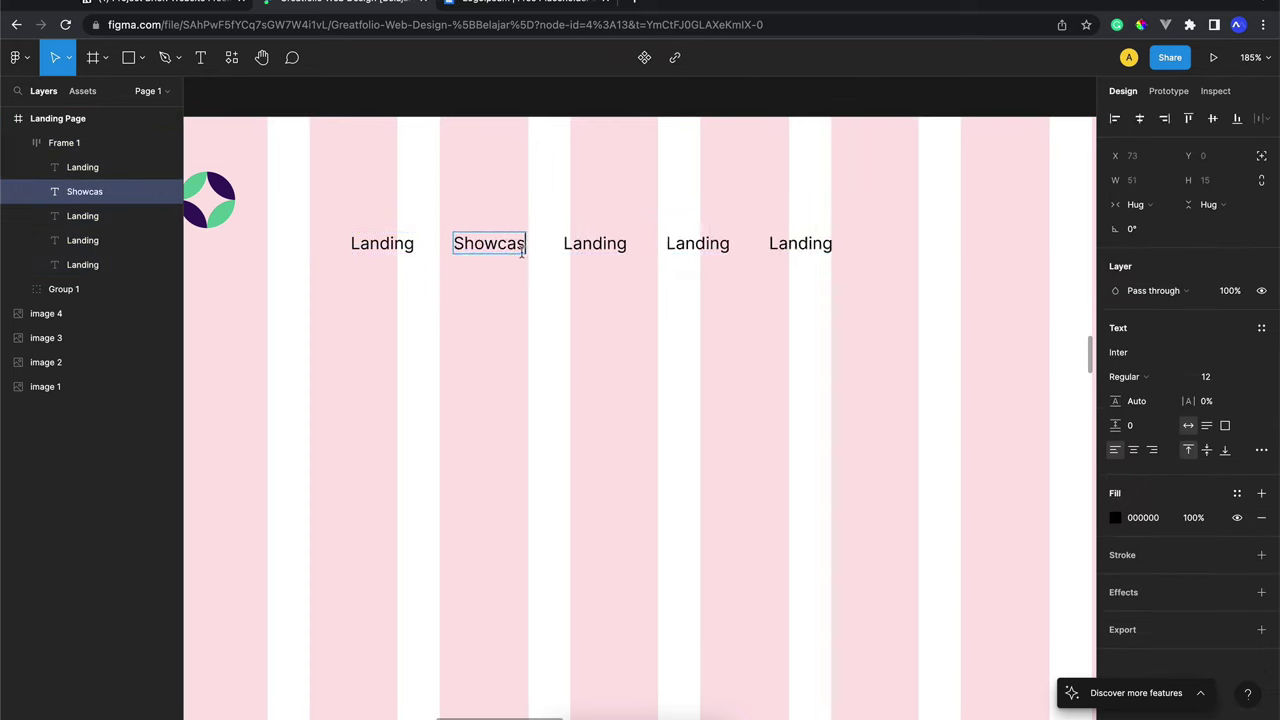
pyautogui.write('e')
pyautogui.doubleClick(600, 243)
pyautogui.write('Study C')
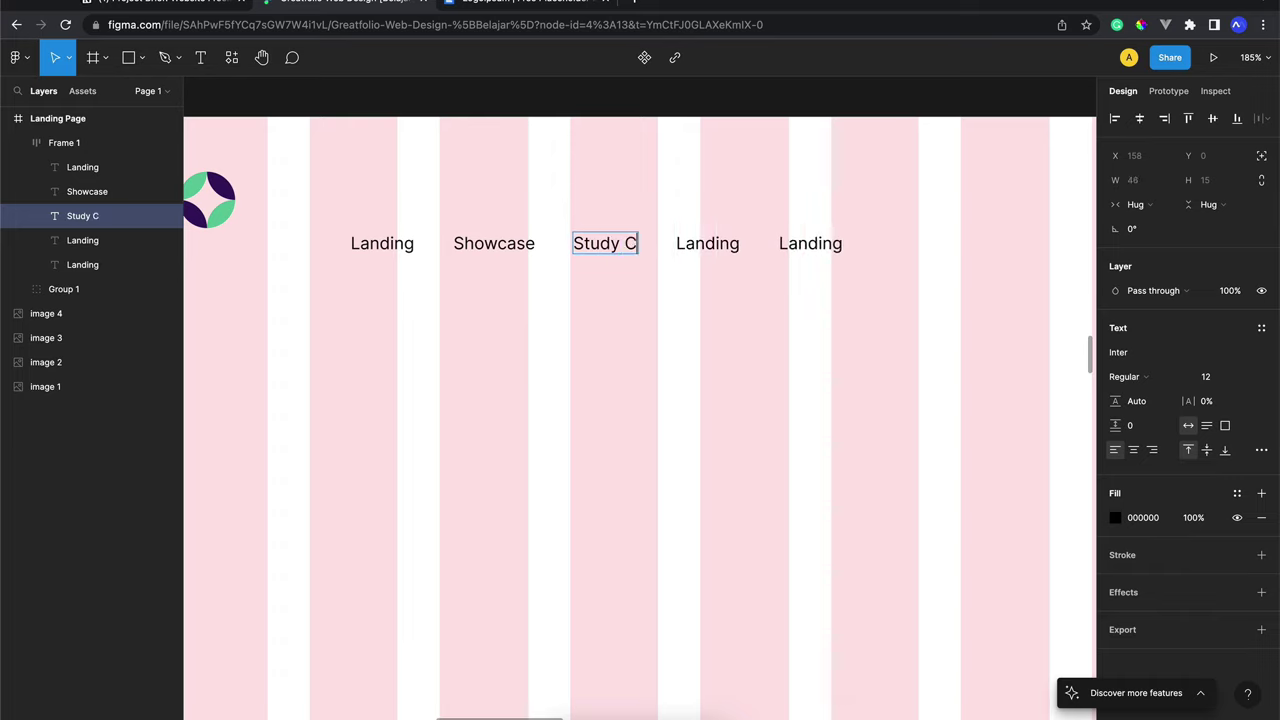
pyautogui.write('ase')
pyautogui.doubleClick(722, 242)
pyautogui.write('Cl')
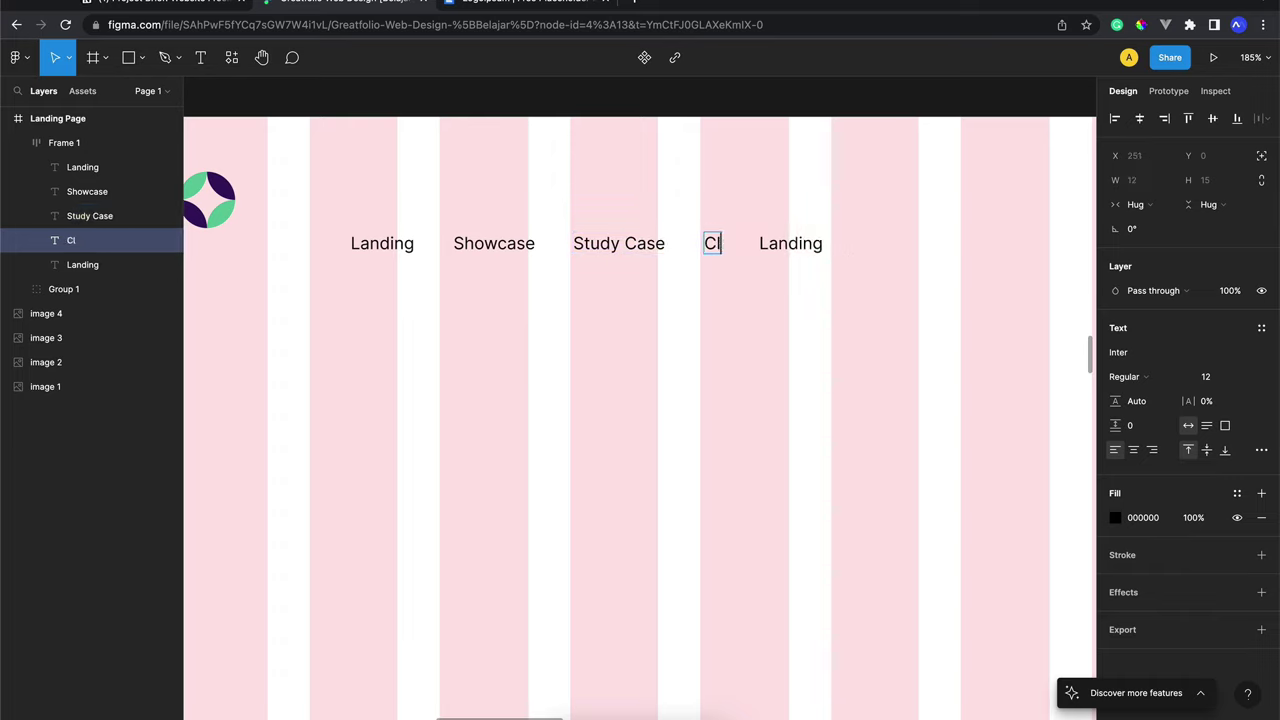
pyautogui.write('ients')
pyautogui.doubleClick(848, 240)
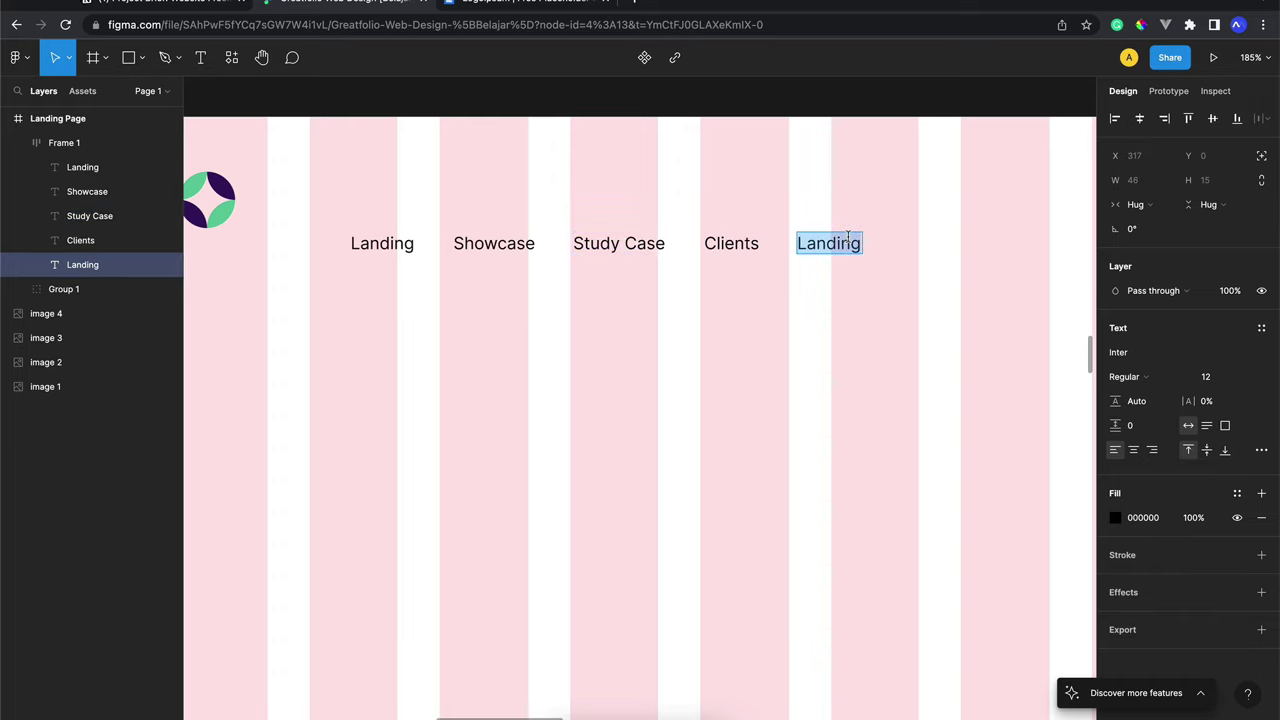
pyautogui.write('About')
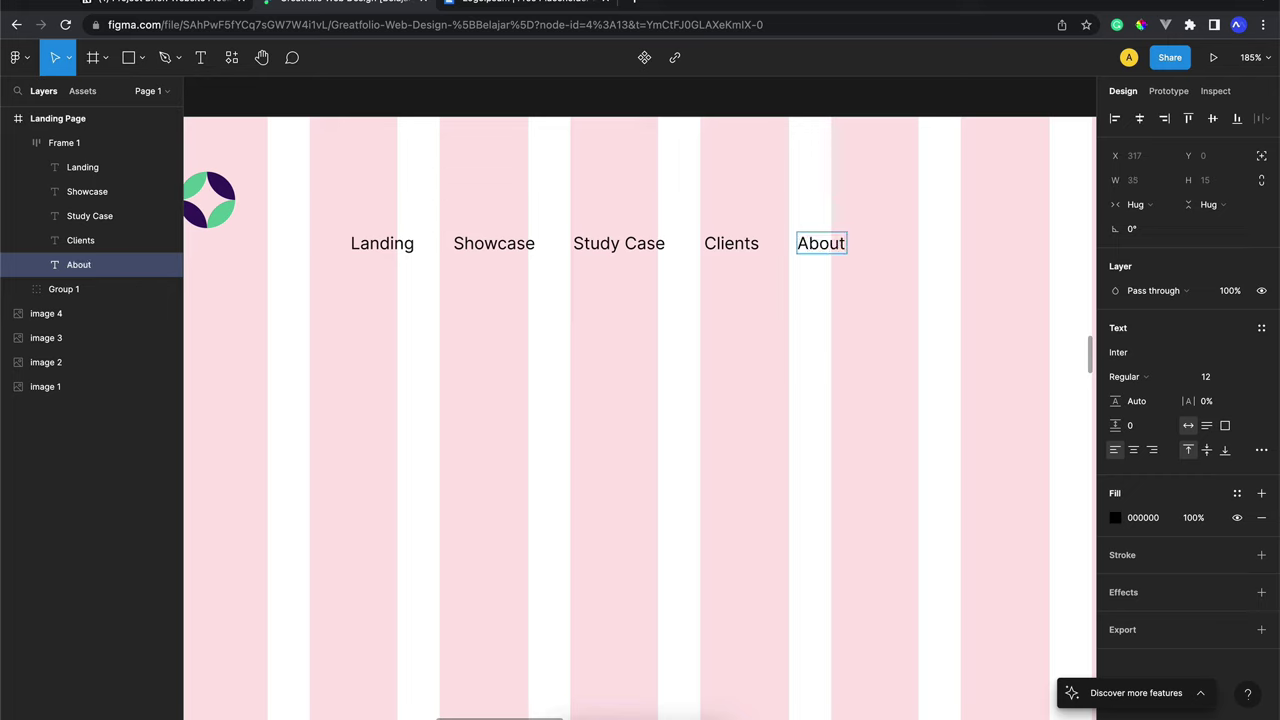
pyautogui.press('Escape')
pyautogui.click(386, 245)
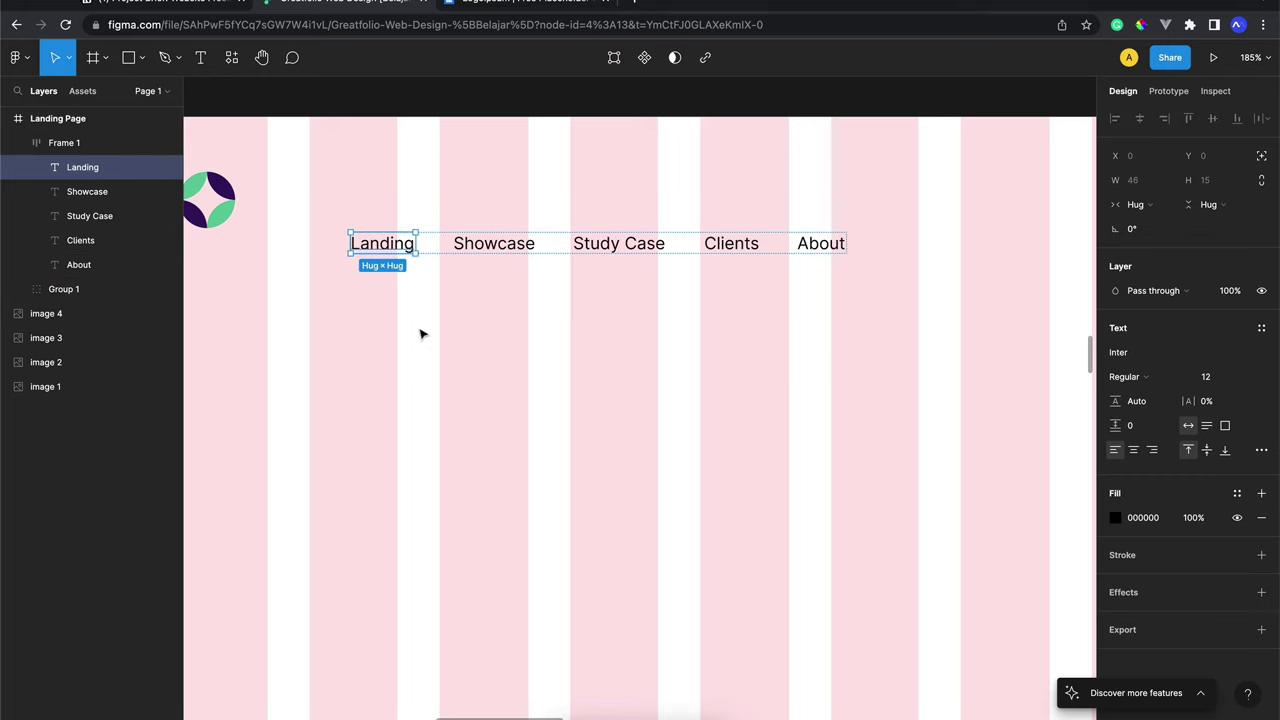
pyautogui.click(510, 254)
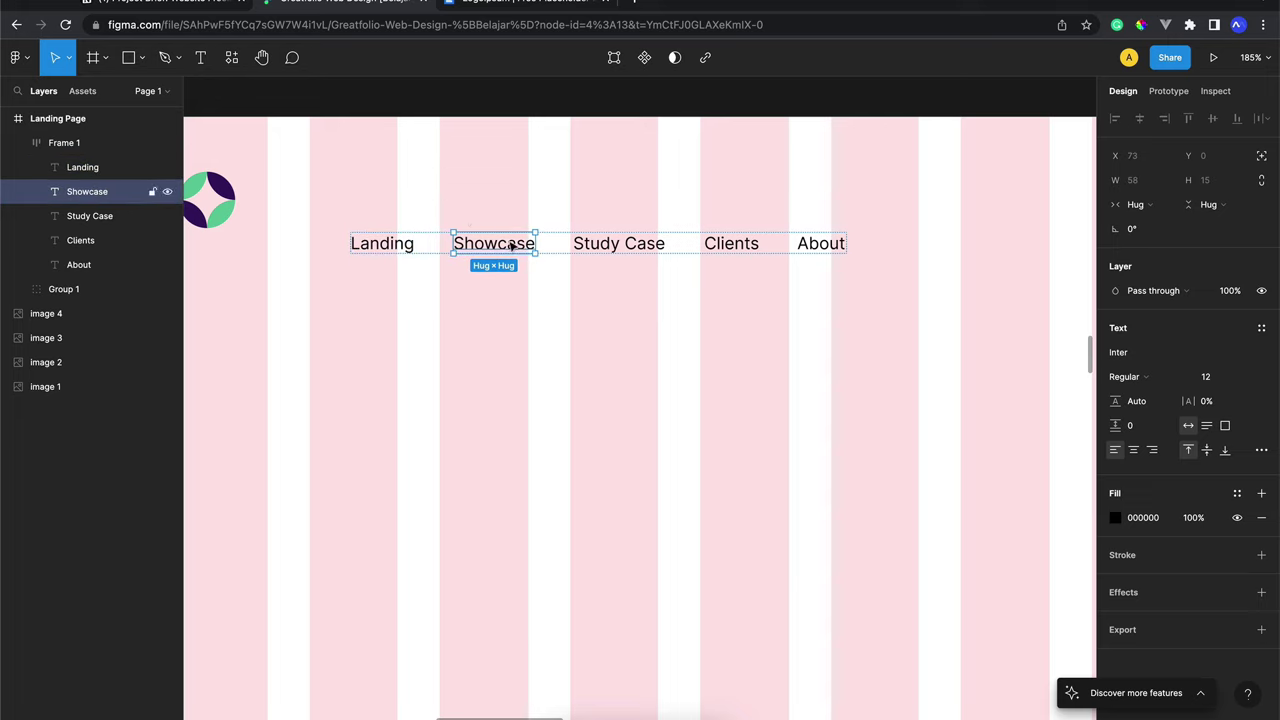
pyautogui.hscroll(2, 509, 237)
pyautogui.hscroll(2, 517, 243)
pyautogui.hscroll(2, 523, 230)
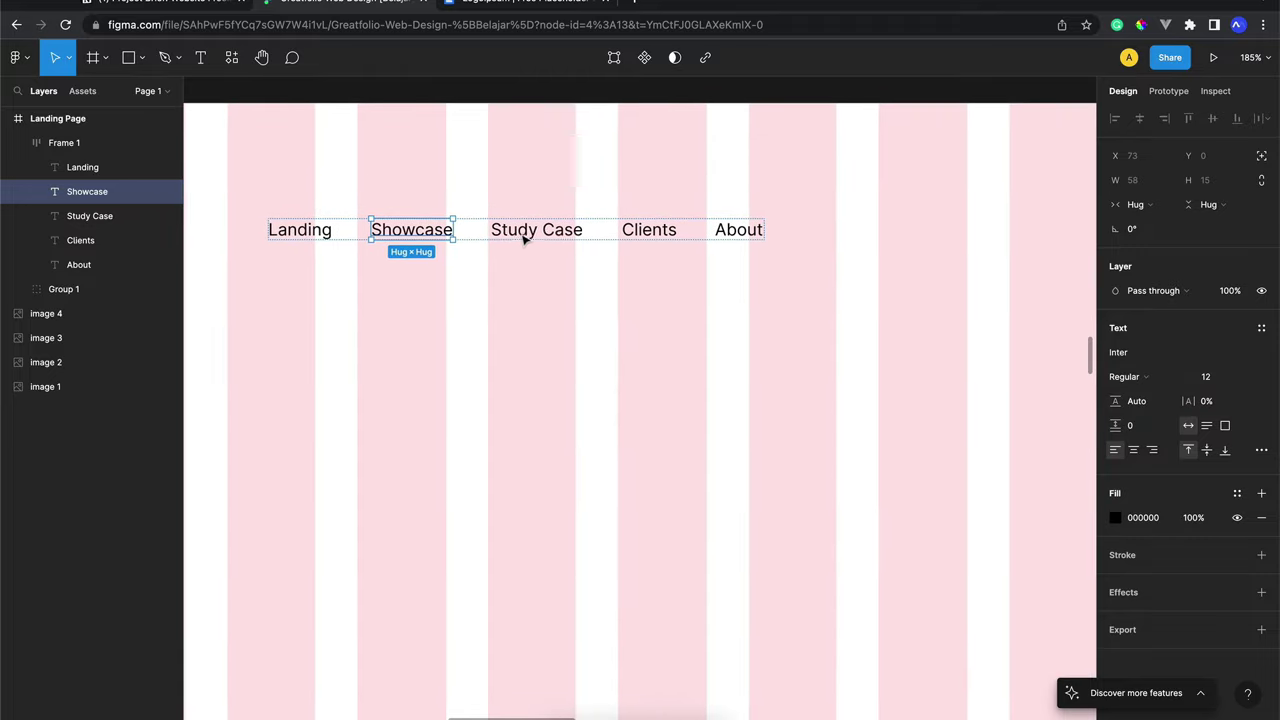
pyautogui.click(541, 230)
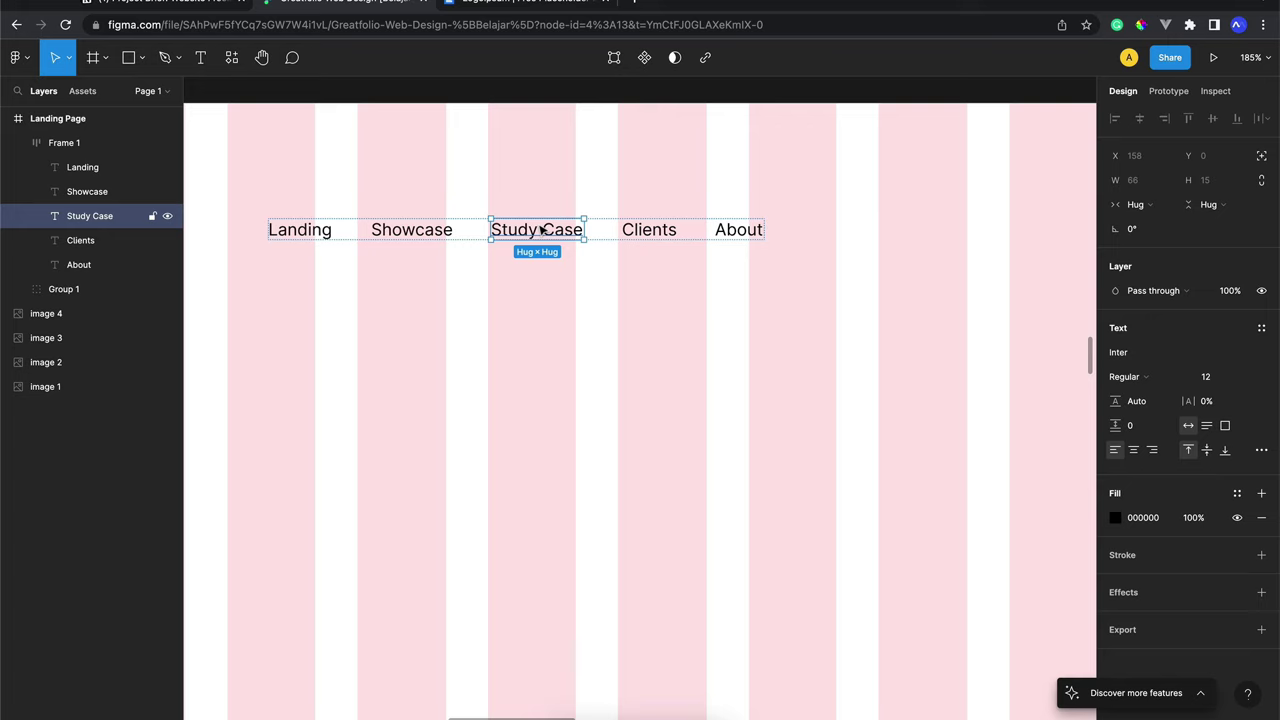
pyautogui.scroll(3, 541, 230)
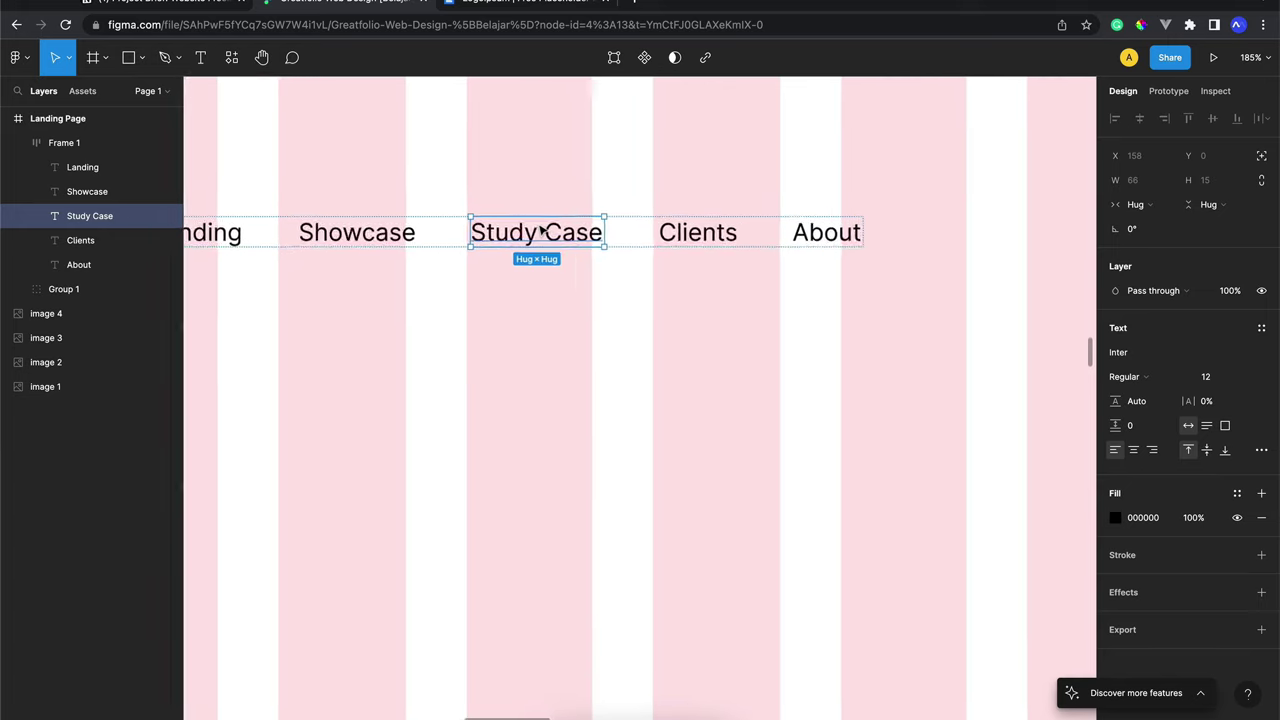
pyautogui.scroll(1, 541, 230)
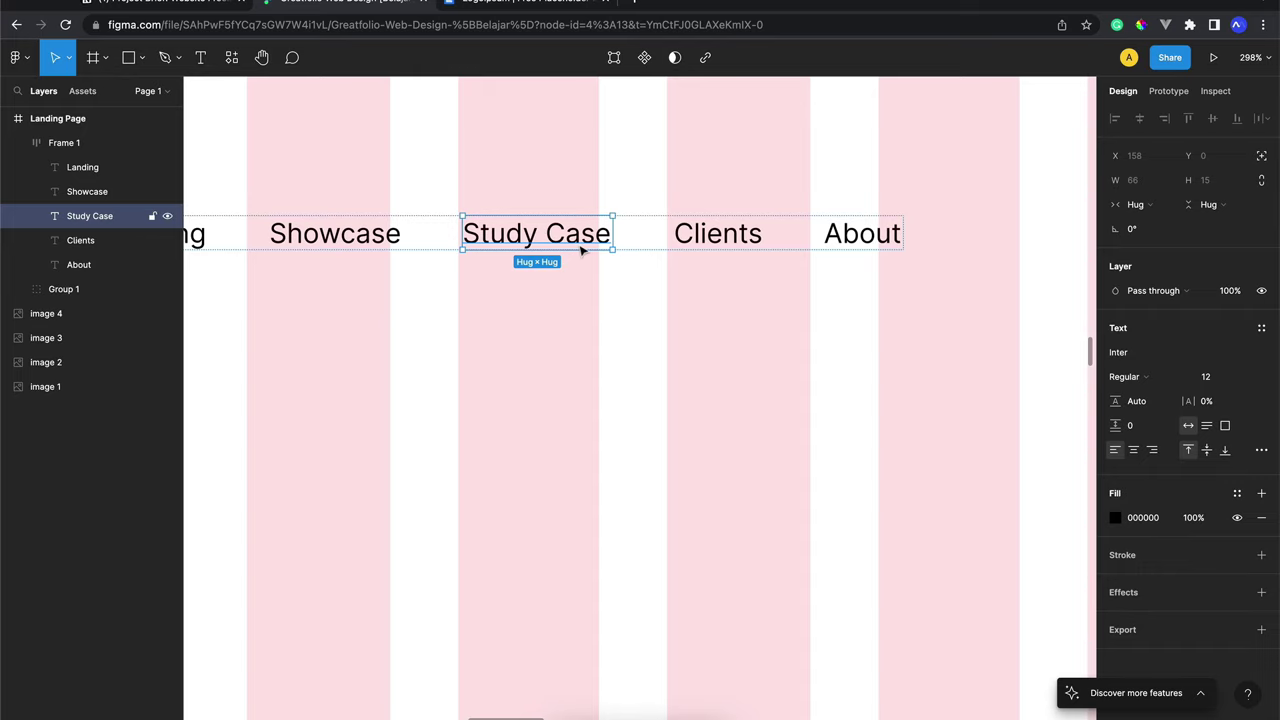
pyautogui.hscroll(2, 600, 245)
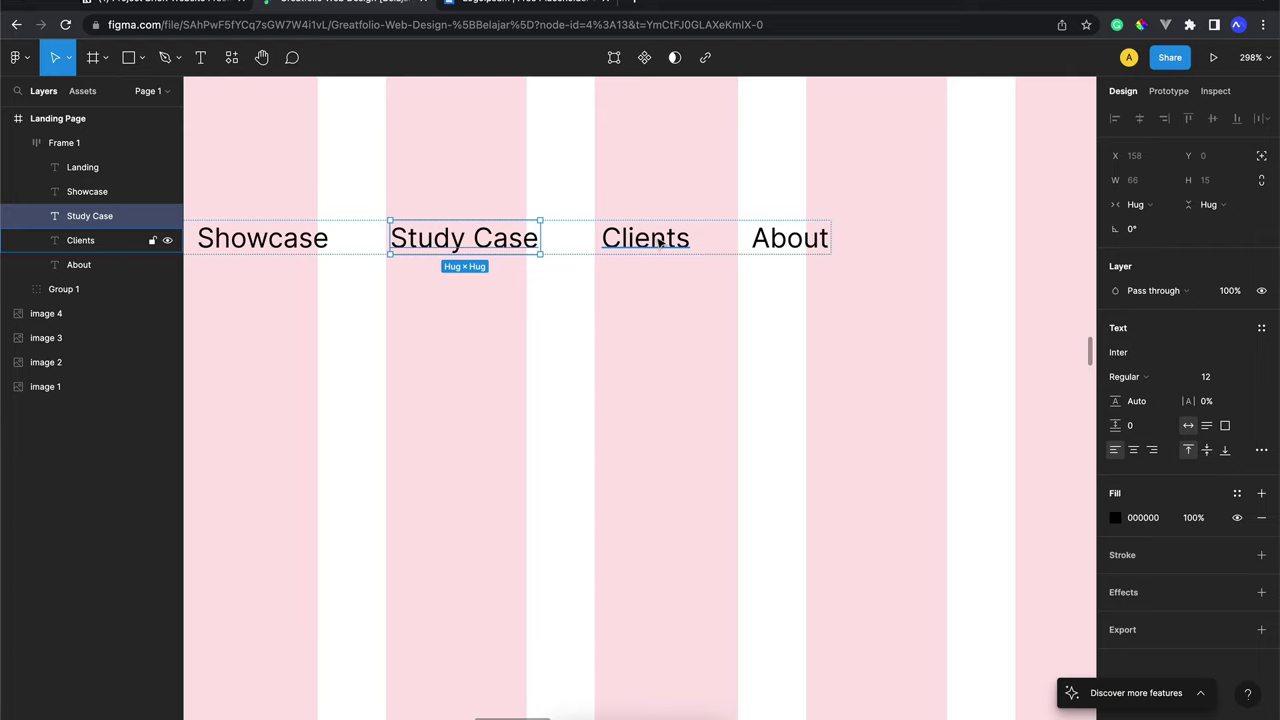
pyautogui.hscroll(2, 660, 243)
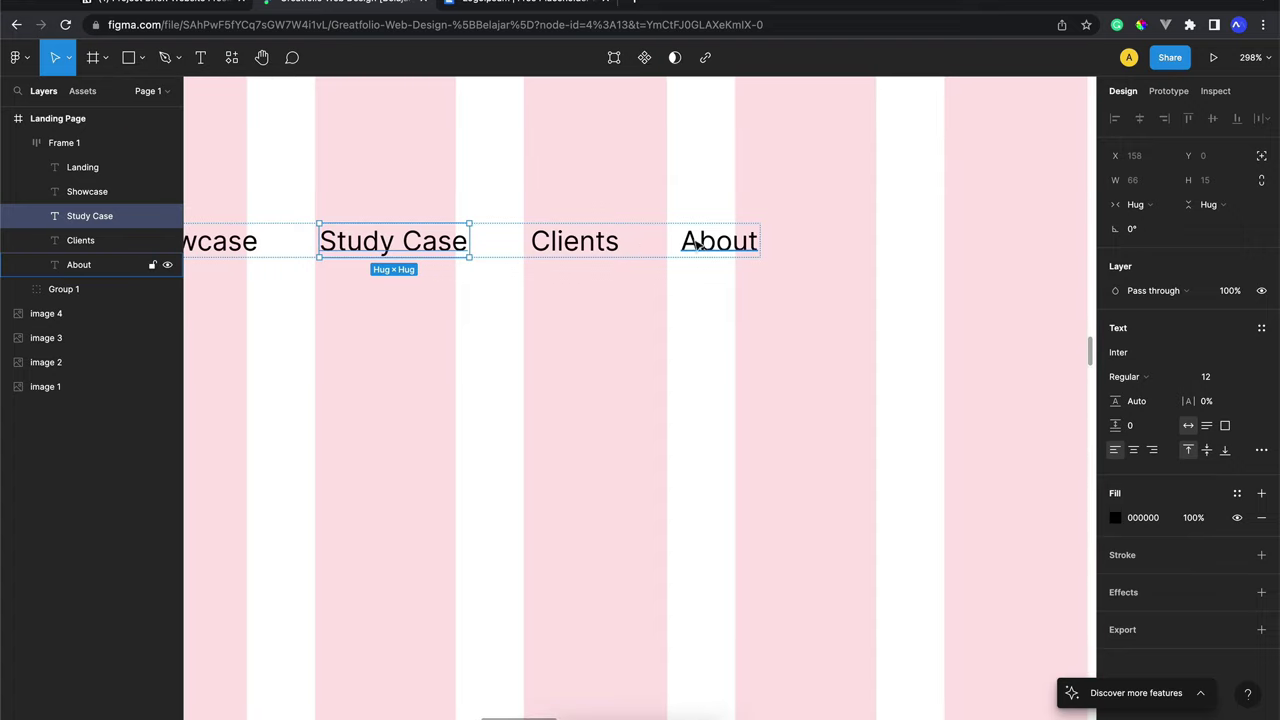
pyautogui.click(705, 243)
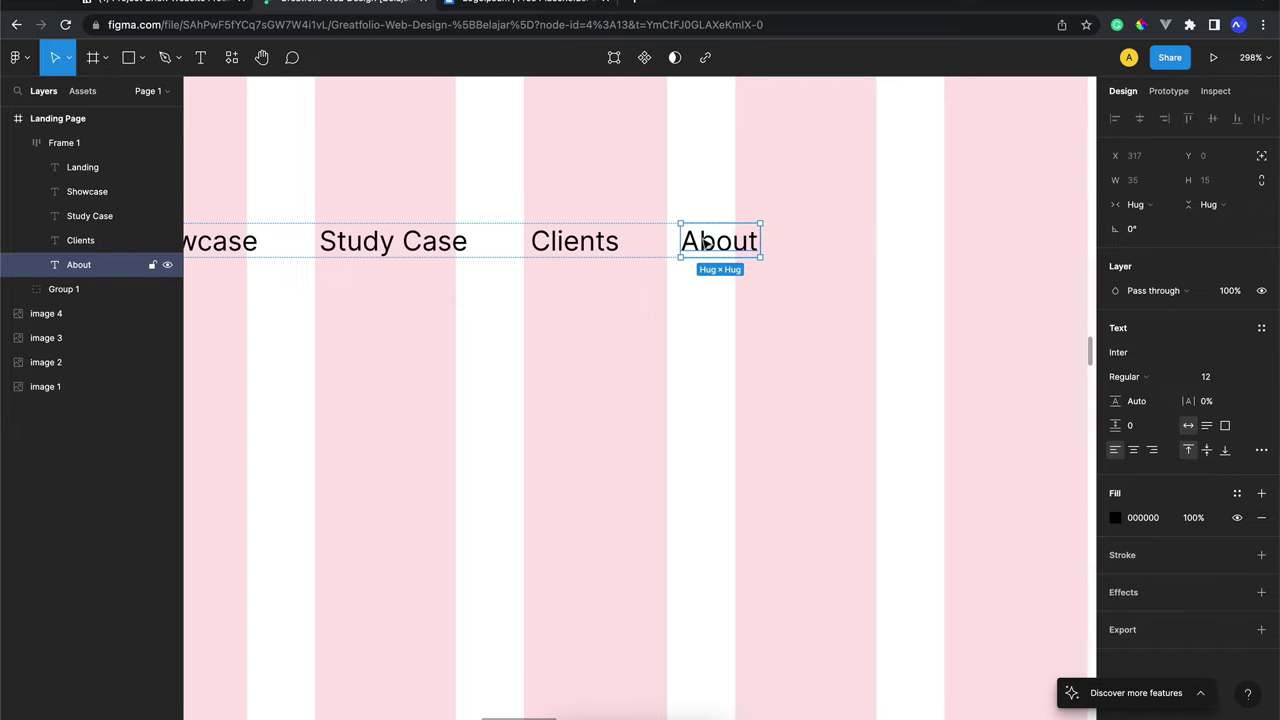
pyautogui.scroll(-3, 705, 243)
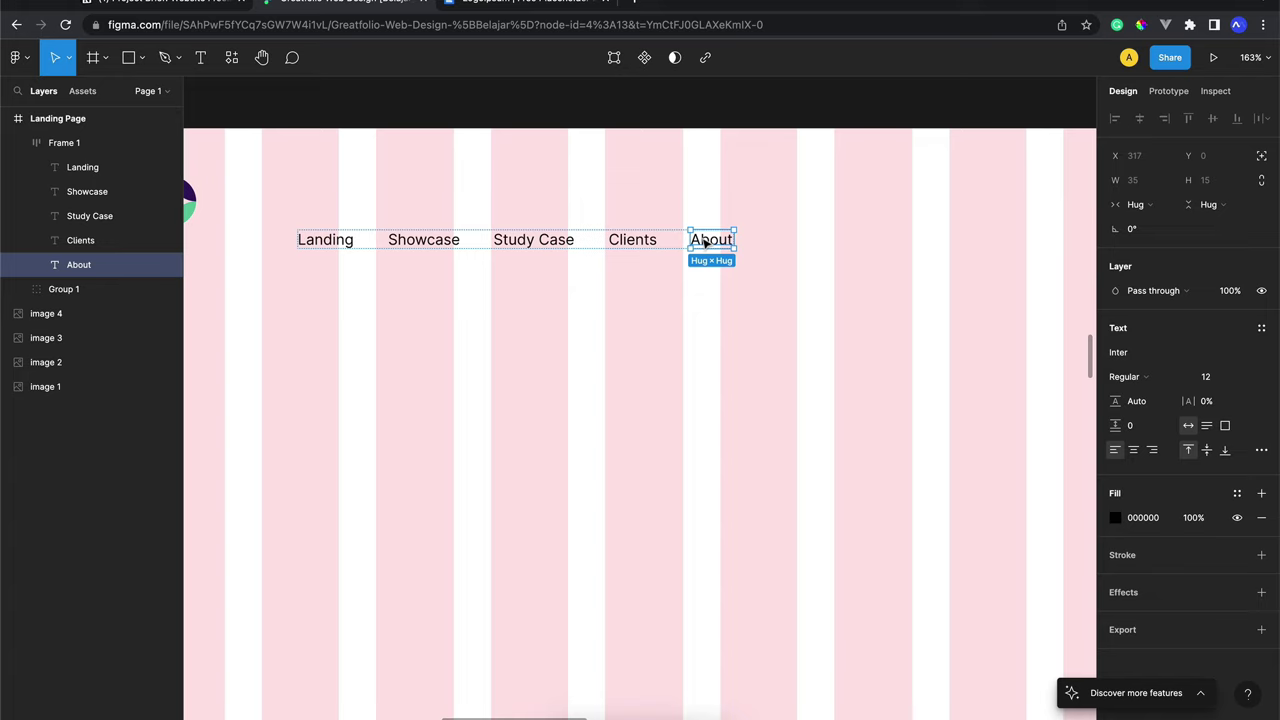
pyautogui.click(674, 317)
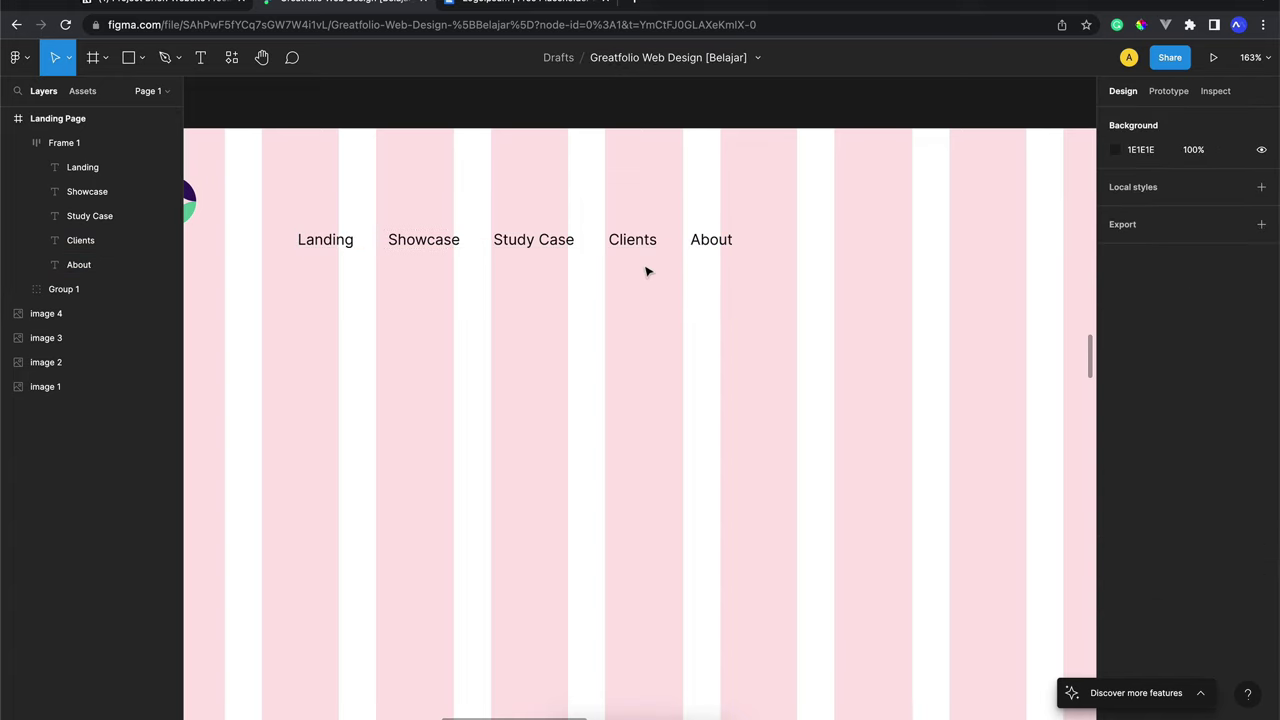
pyautogui.click(629, 252)
pyautogui.hscroll(-2, 809, 266)
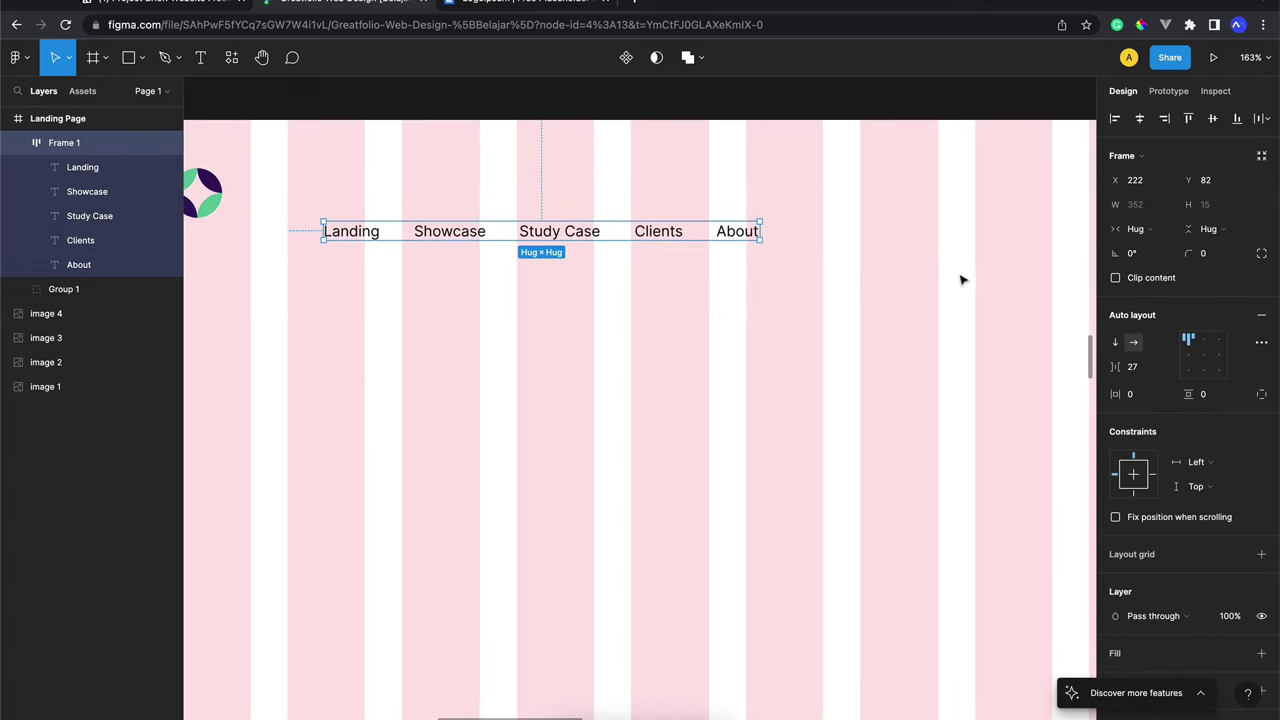
pyautogui.scroll(-1, 1172, 360)
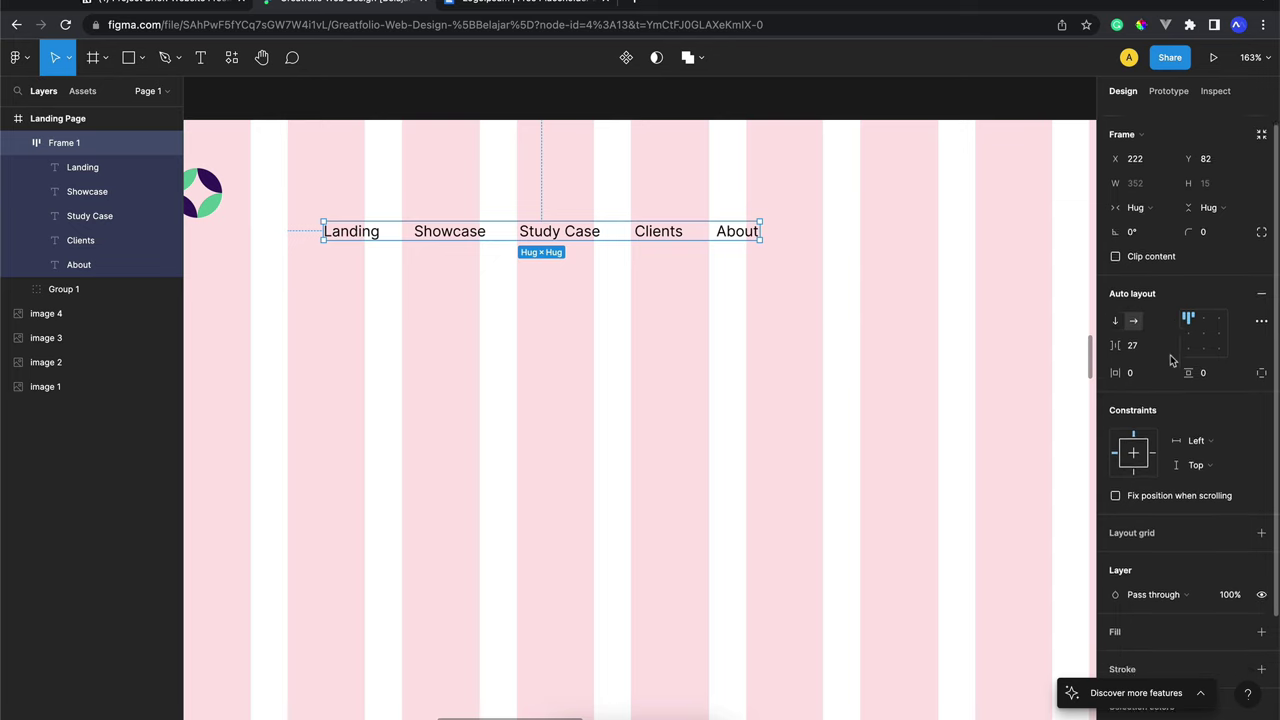
pyautogui.click(449, 230)
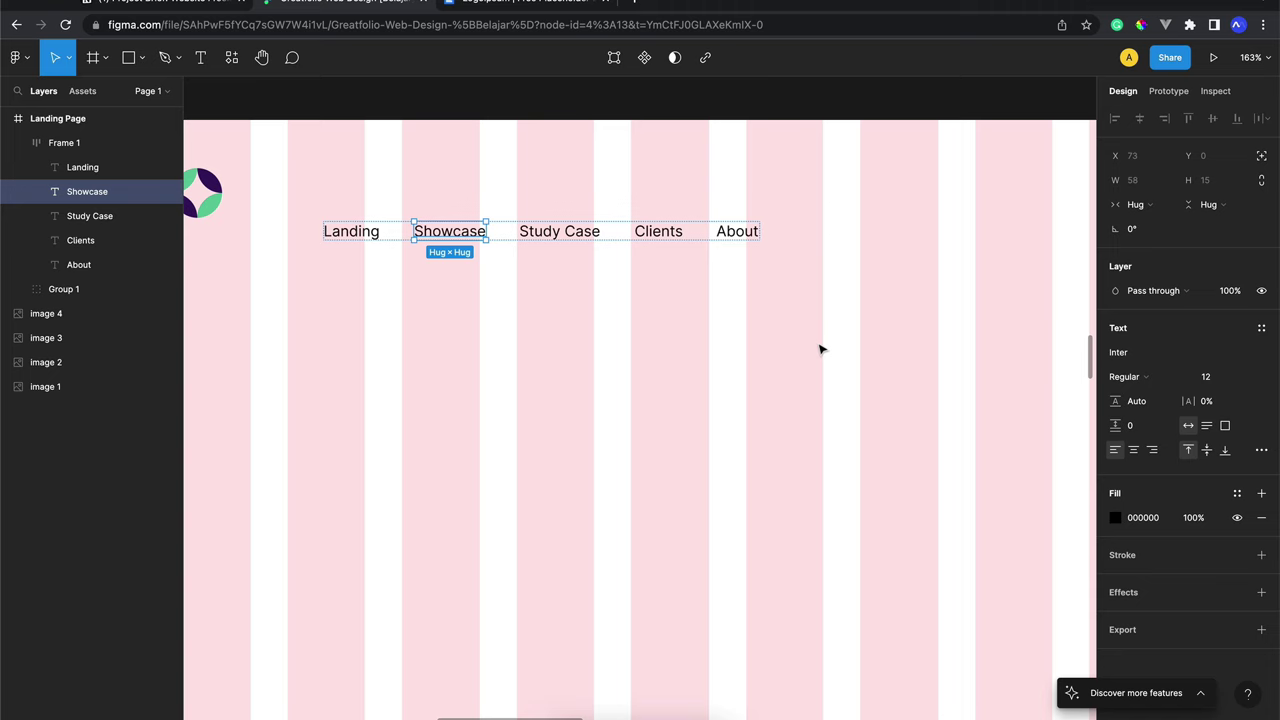
pyautogui.hscroll(-2, 805, 348)
pyautogui.hscroll(-2, 791, 351)
pyautogui.click(602, 327)
pyautogui.scroll(3, 591, 229)
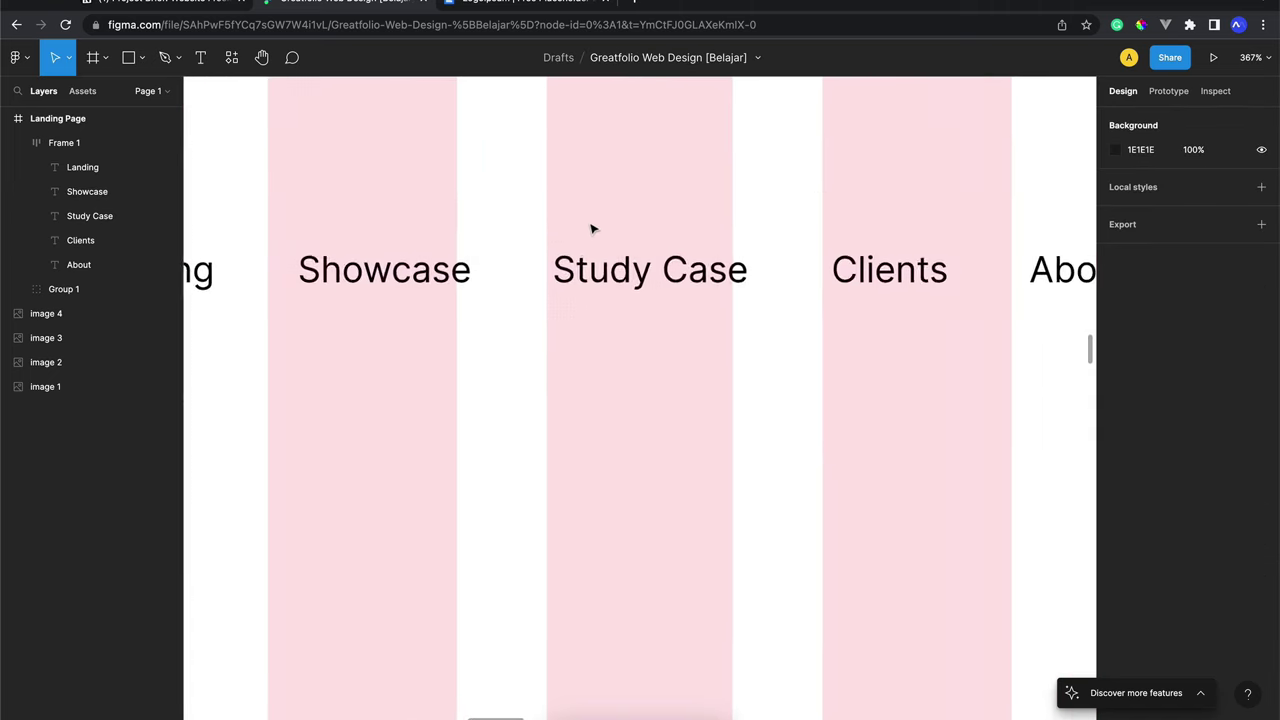
pyautogui.scroll(2, 591, 227)
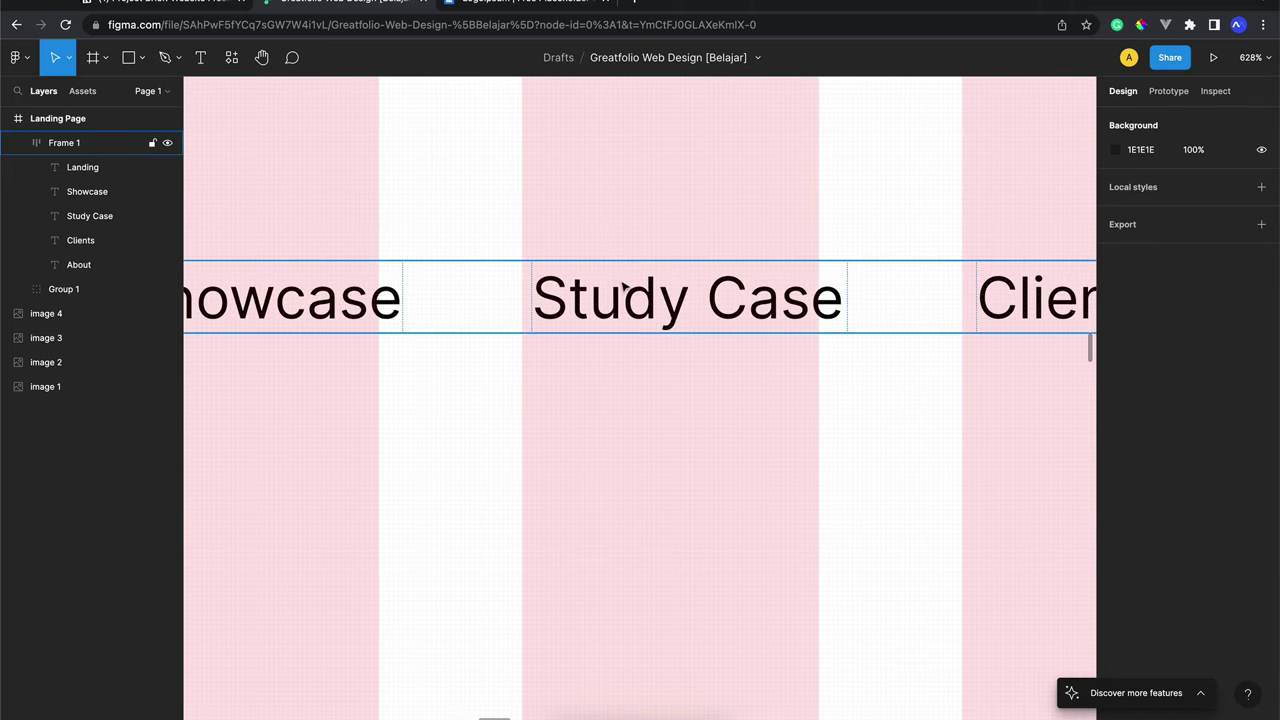
pyautogui.doubleClick(662, 305)
pyautogui.scroll(3, 719, 294)
pyautogui.scroll(1, 719, 294)
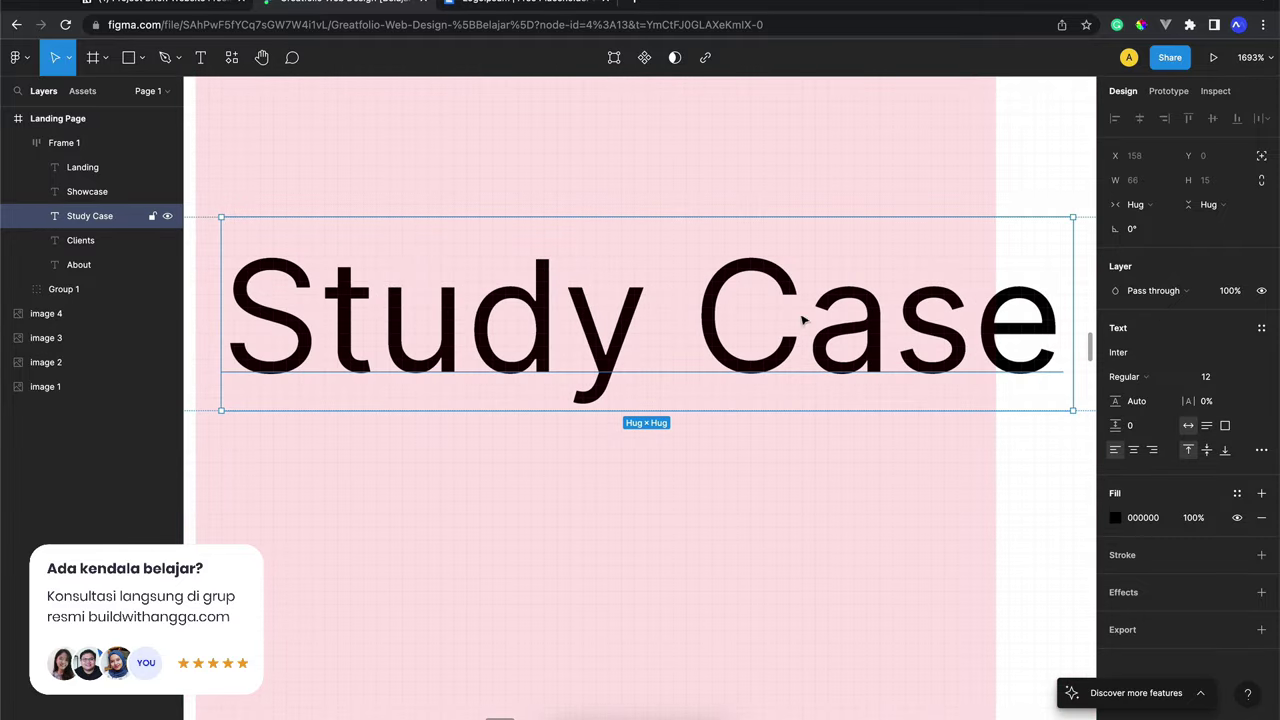
pyautogui.scroll(2, 977, 291)
pyautogui.scroll(1, 977, 291)
pyautogui.scroll(1, 977, 291)
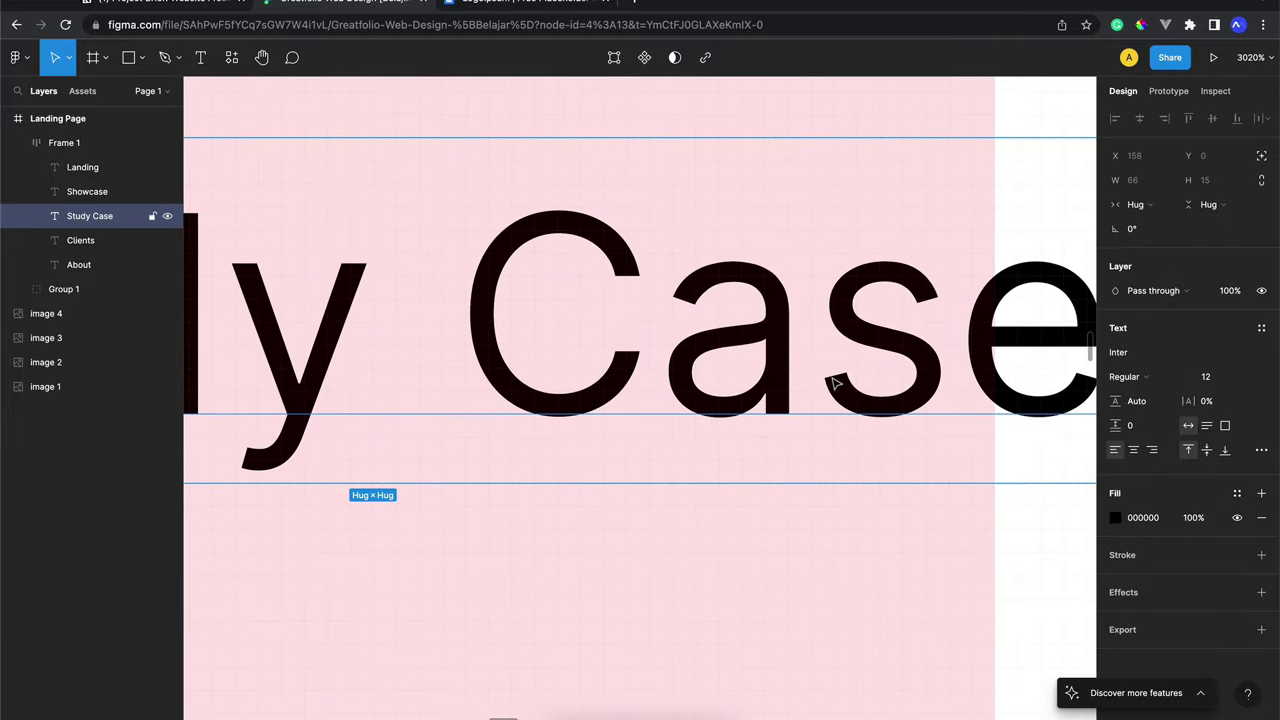
pyautogui.scroll(-5, 835, 382)
pyautogui.scroll(-3, 836, 372)
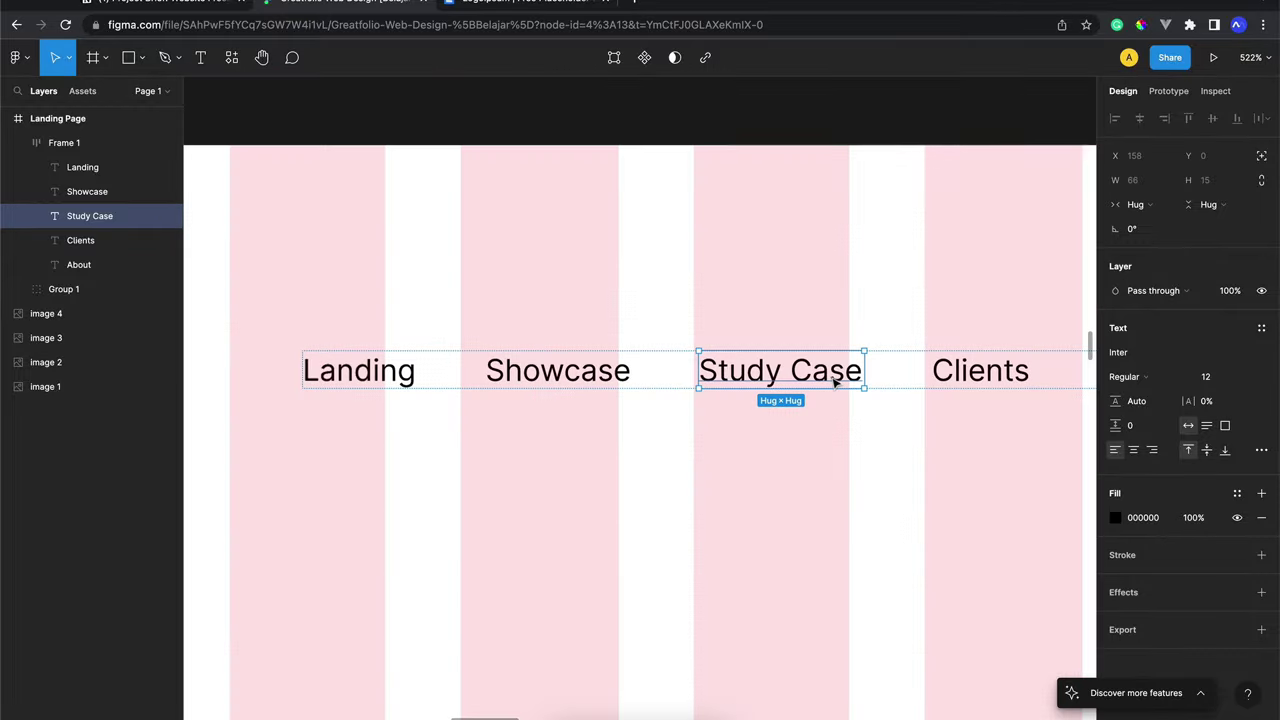
pyautogui.click(792, 472)
pyautogui.scroll(-3, 792, 472)
pyautogui.hotkey('shift', '0')
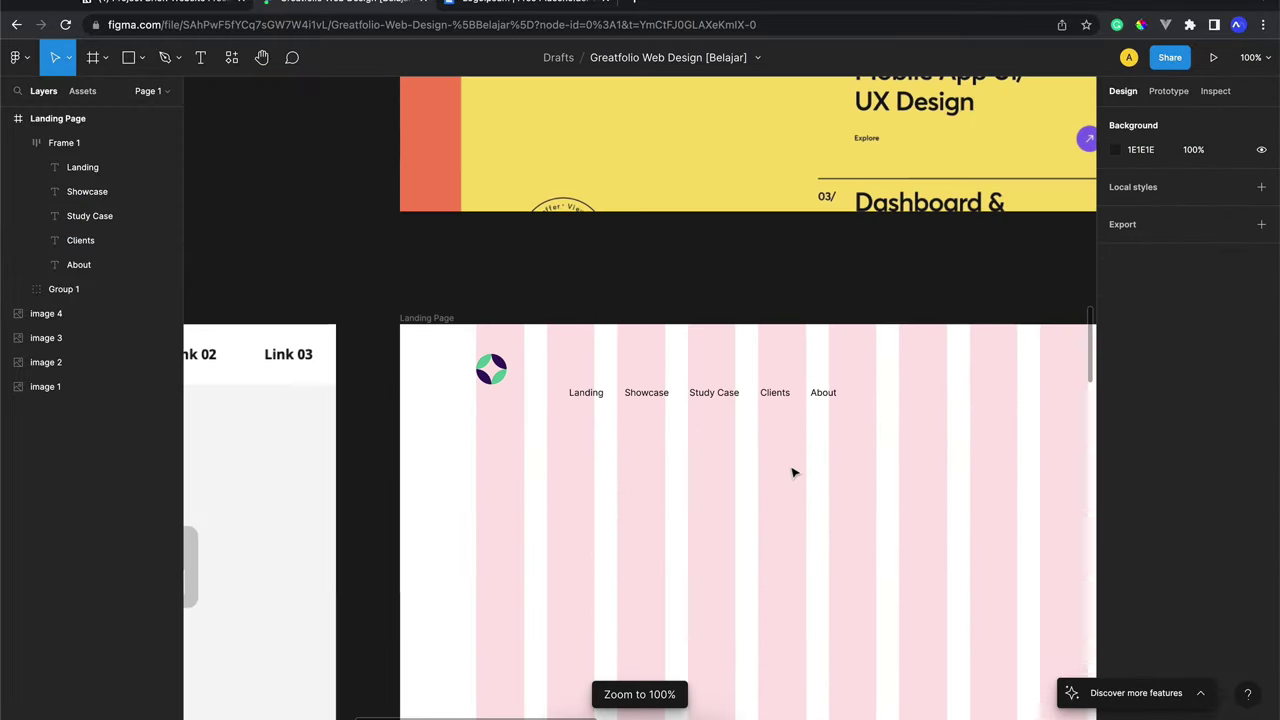
pyautogui.click(172, 4)
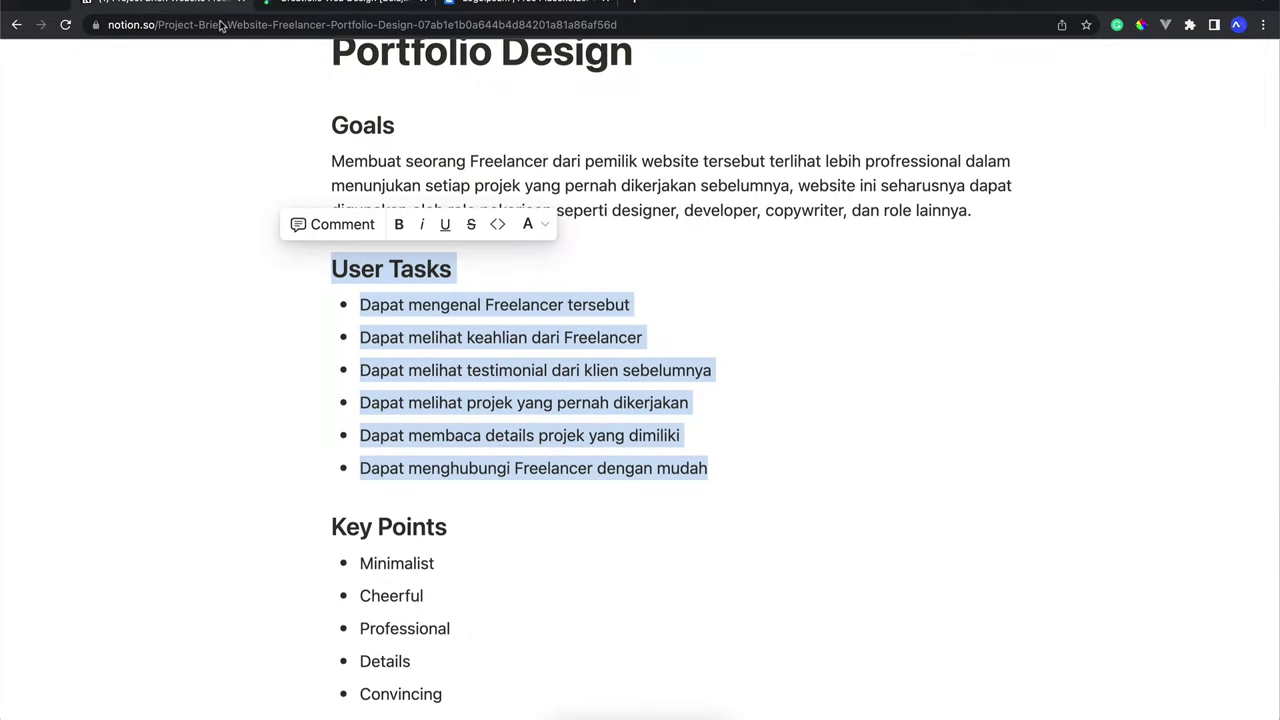
pyautogui.scroll(-3, 516, 365)
pyautogui.doubleClick(413, 366)
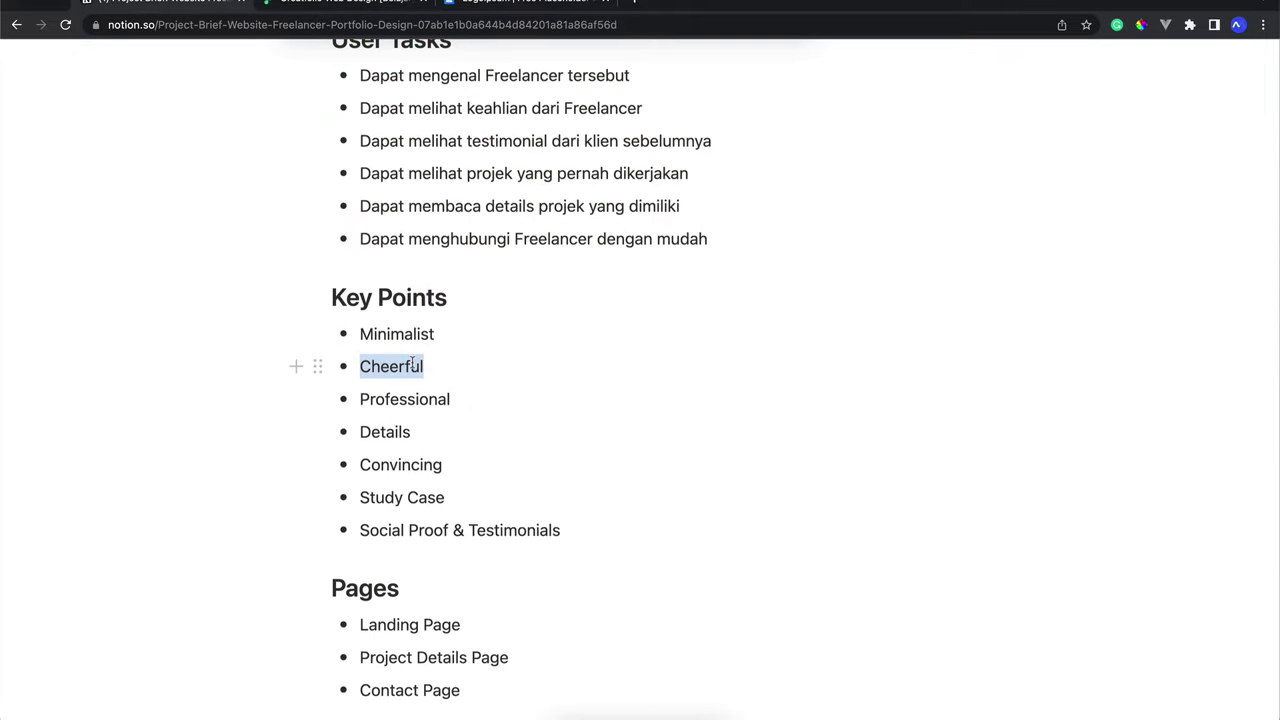
pyautogui.click(362, 12)
# Set all five nav labels to font size 16 with Medium weight
pyautogui.scroll(3, 617, 526)
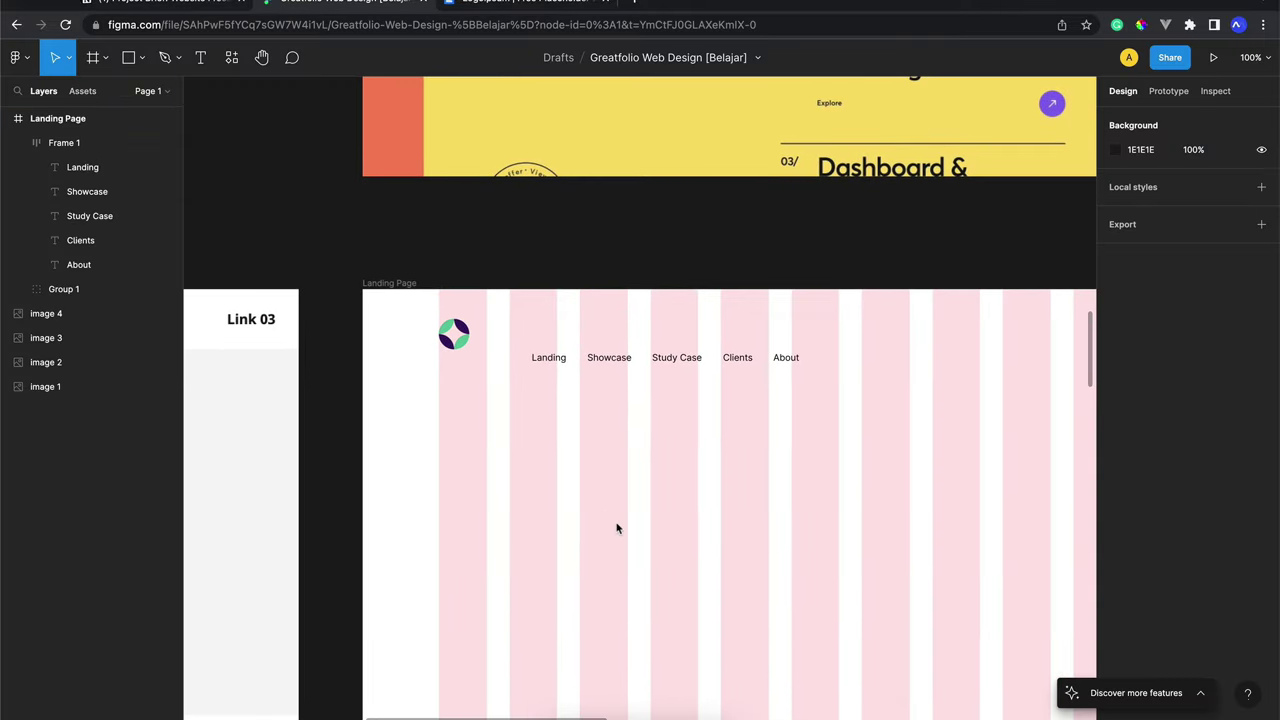
pyautogui.scroll(3, 617, 528)
pyautogui.scroll(2, 617, 528)
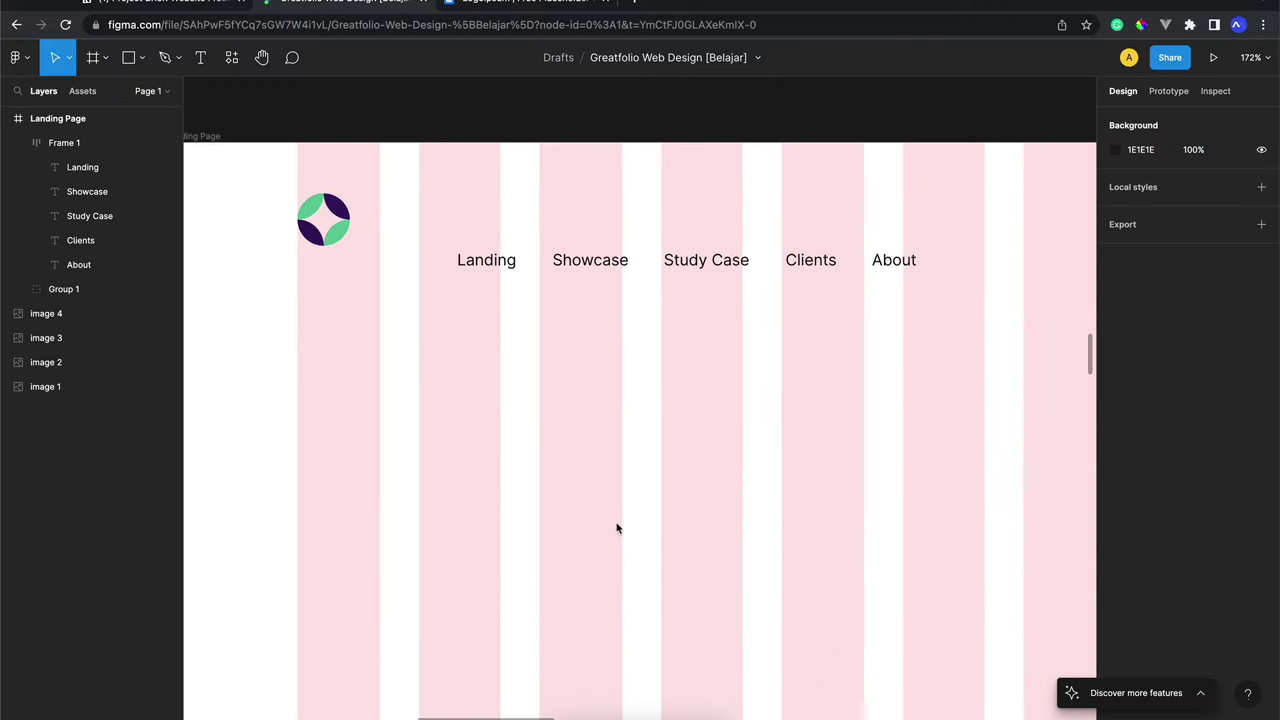
pyautogui.click(605, 282)
pyautogui.click(594, 281)
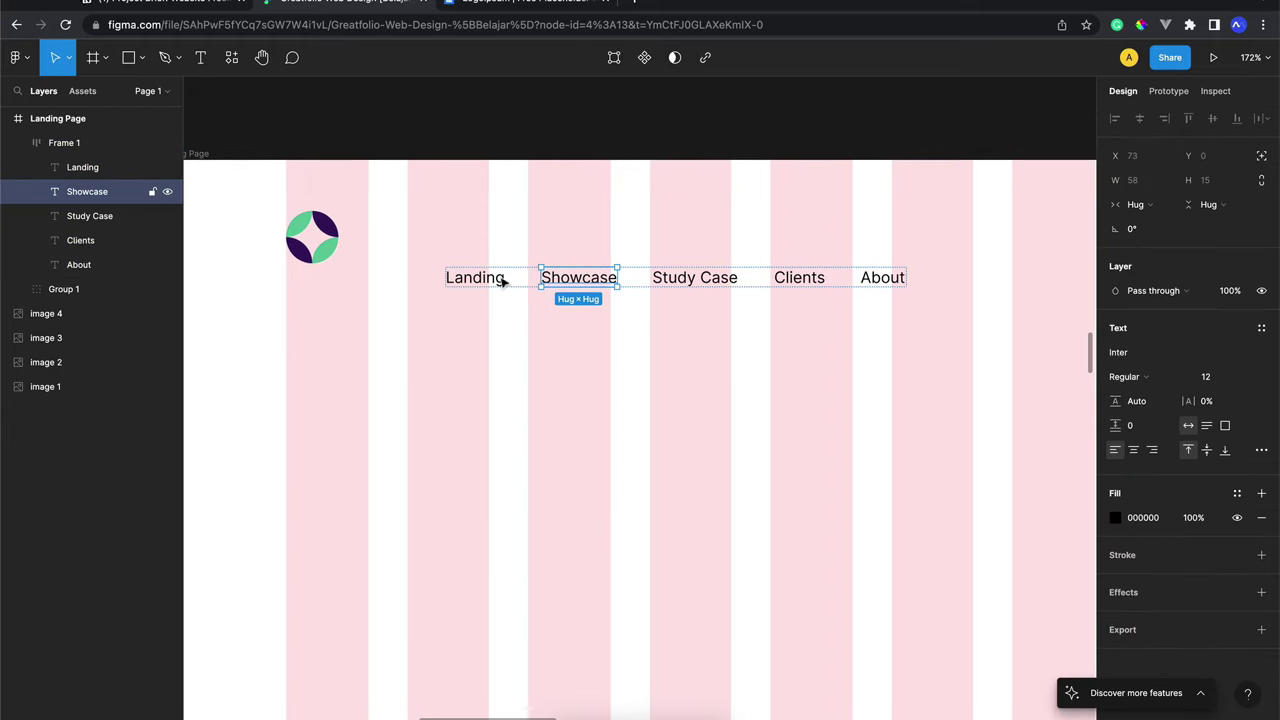
pyautogui.click(487, 282)
pyautogui.keyDown('shift'); pyautogui.click(105, 263); pyautogui.keyUp('shift')
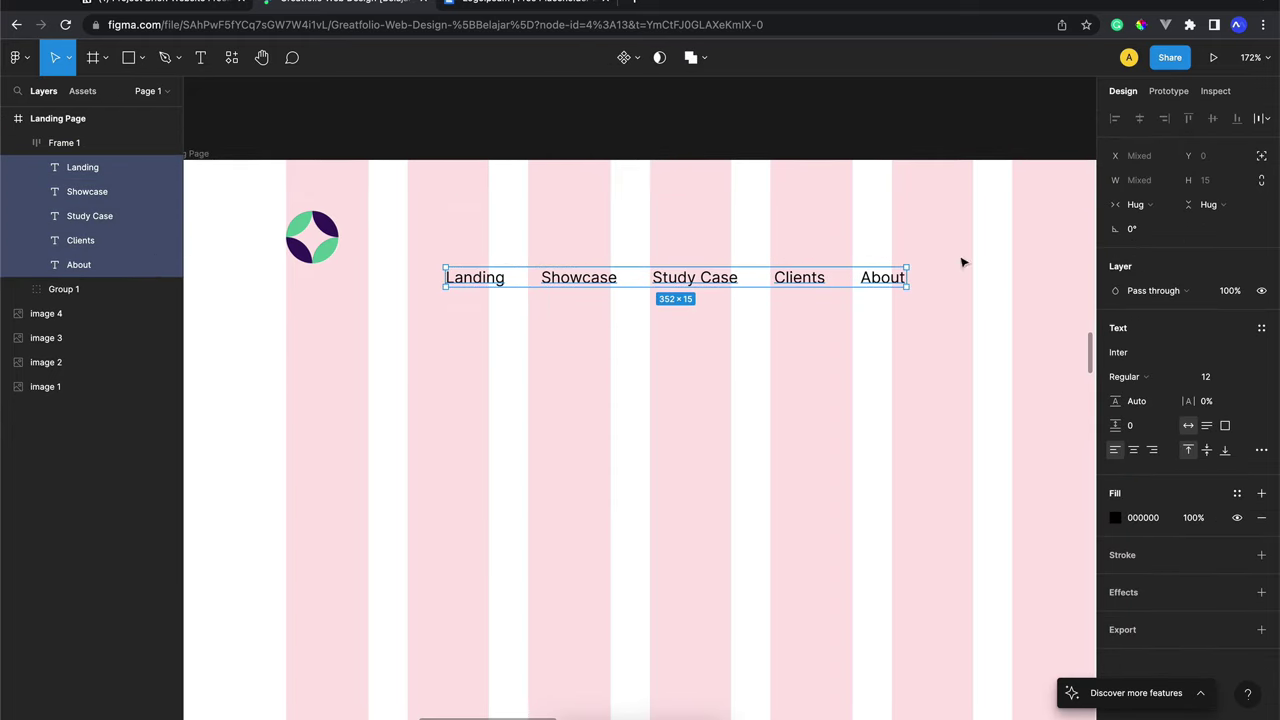
pyautogui.click(1228, 380)
pyautogui.write('16')
pyautogui.press('Return')
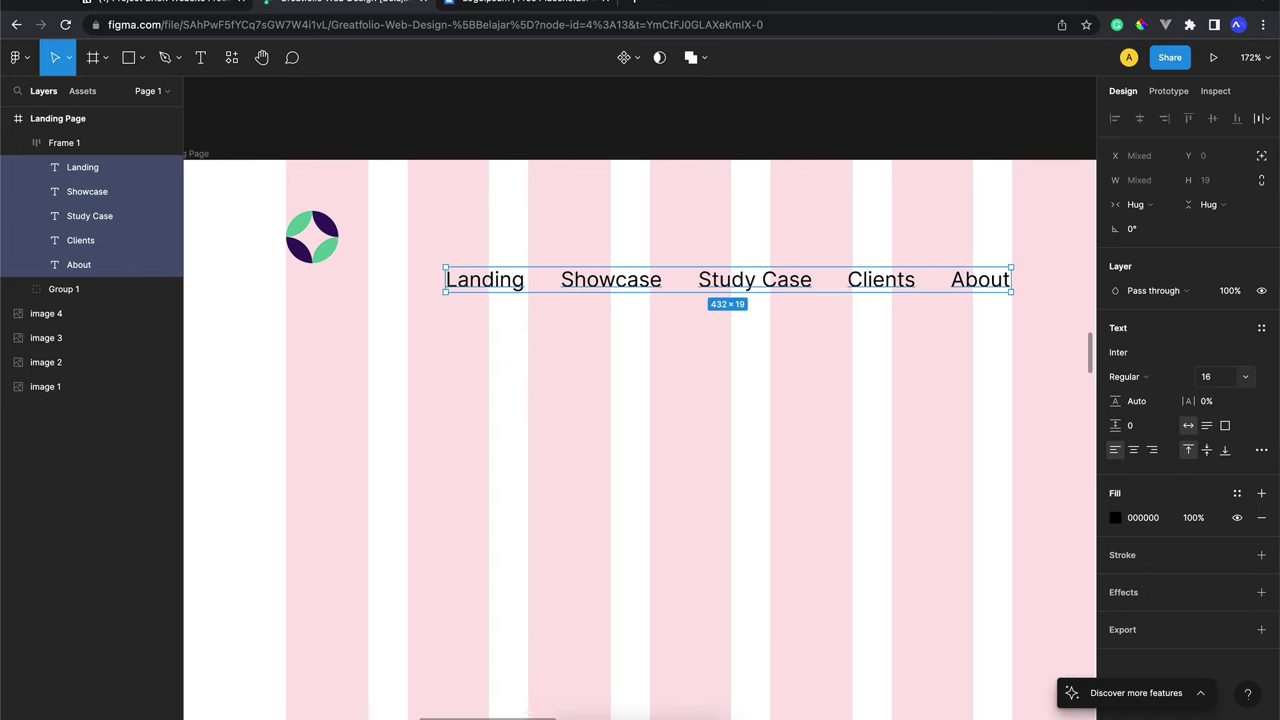
pyautogui.click(1176, 380)
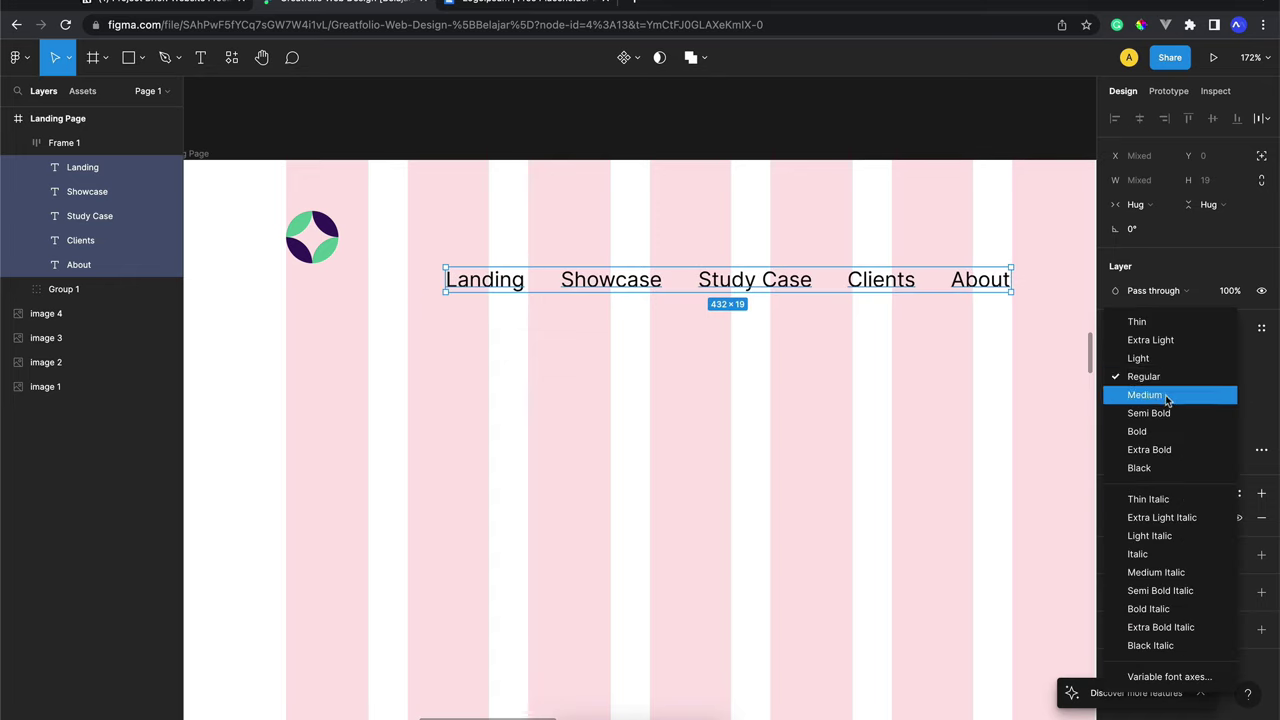
pyautogui.click(1166, 399)
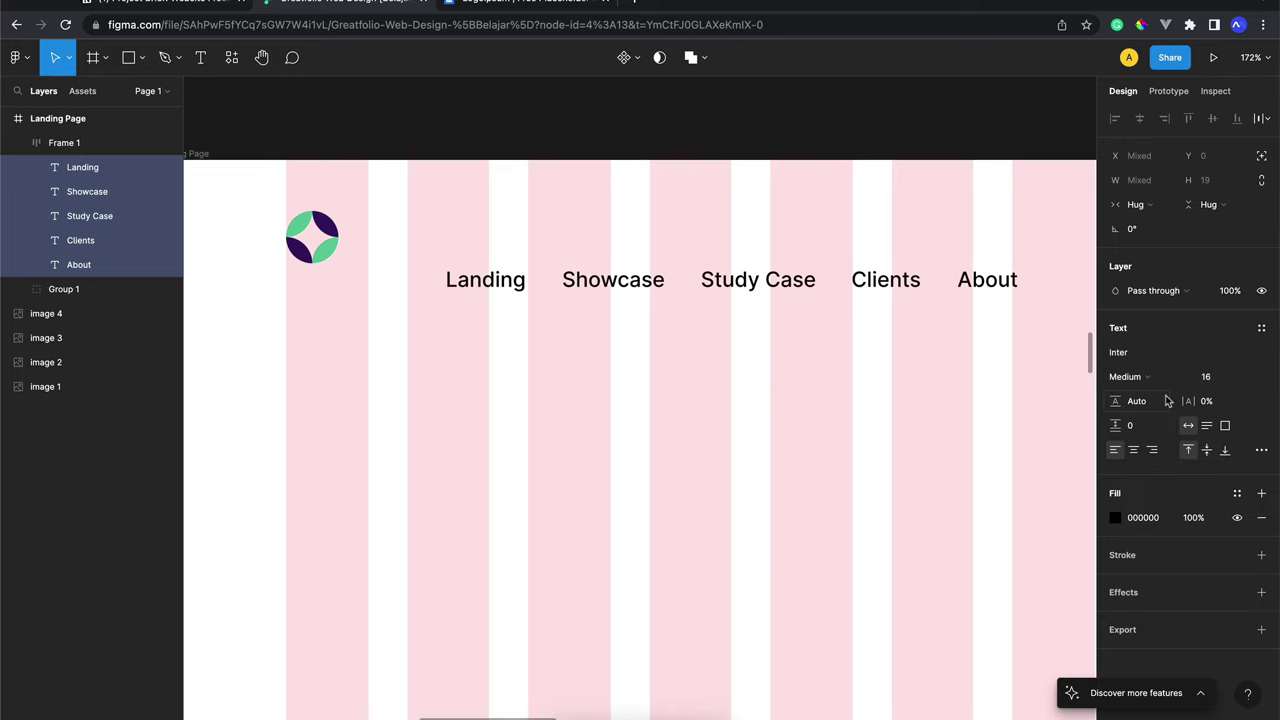
pyautogui.click(860, 403)
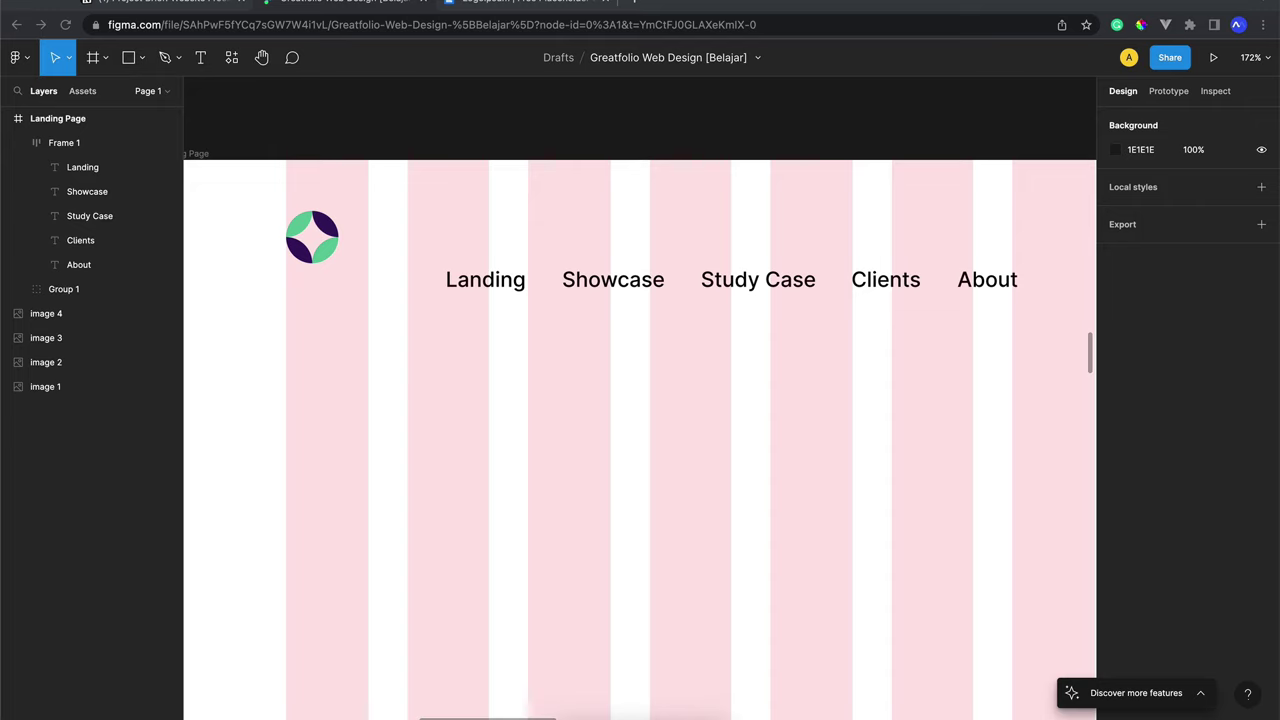
# Set the nav row's auto-layout gap to 60
pyautogui.click(876, 290)
pyautogui.click(1134, 367)
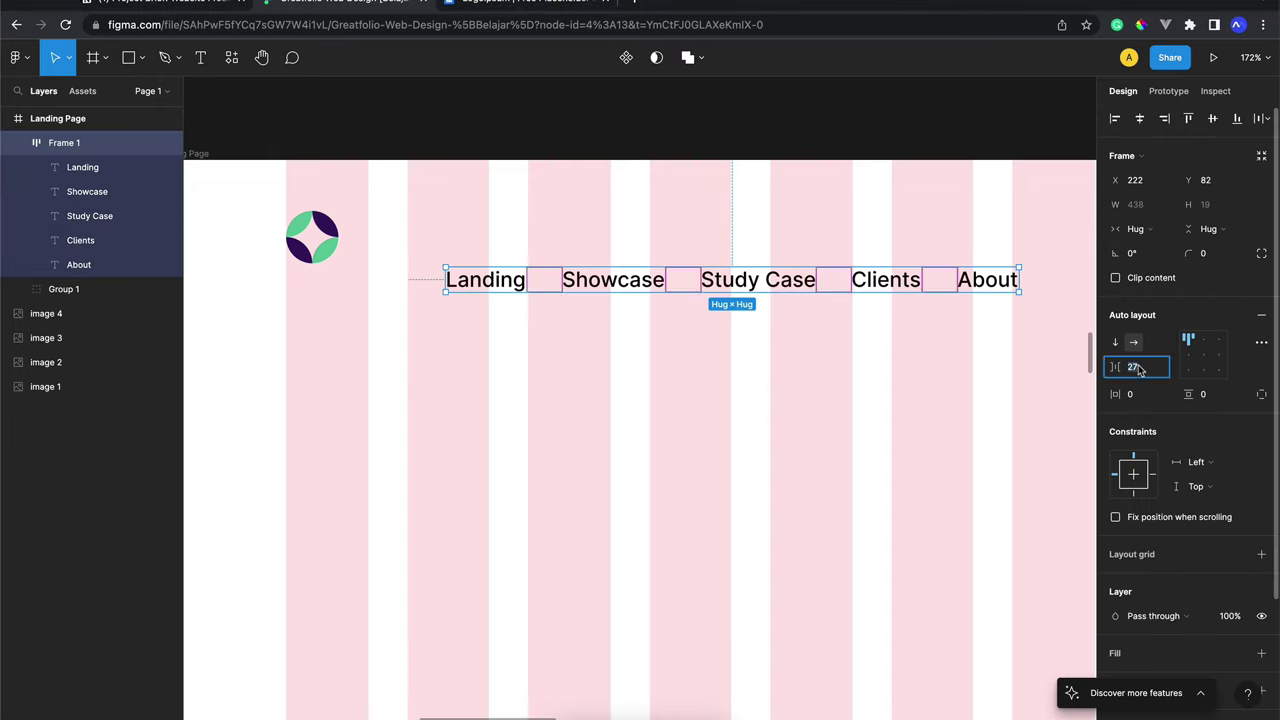
pyautogui.write('60')
pyautogui.press('Return')
# Align the nav row flush to the Landing Page frame's right edge
pyautogui.scroll(-5, 690, 413)
pyautogui.hscroll(3, 690, 413)
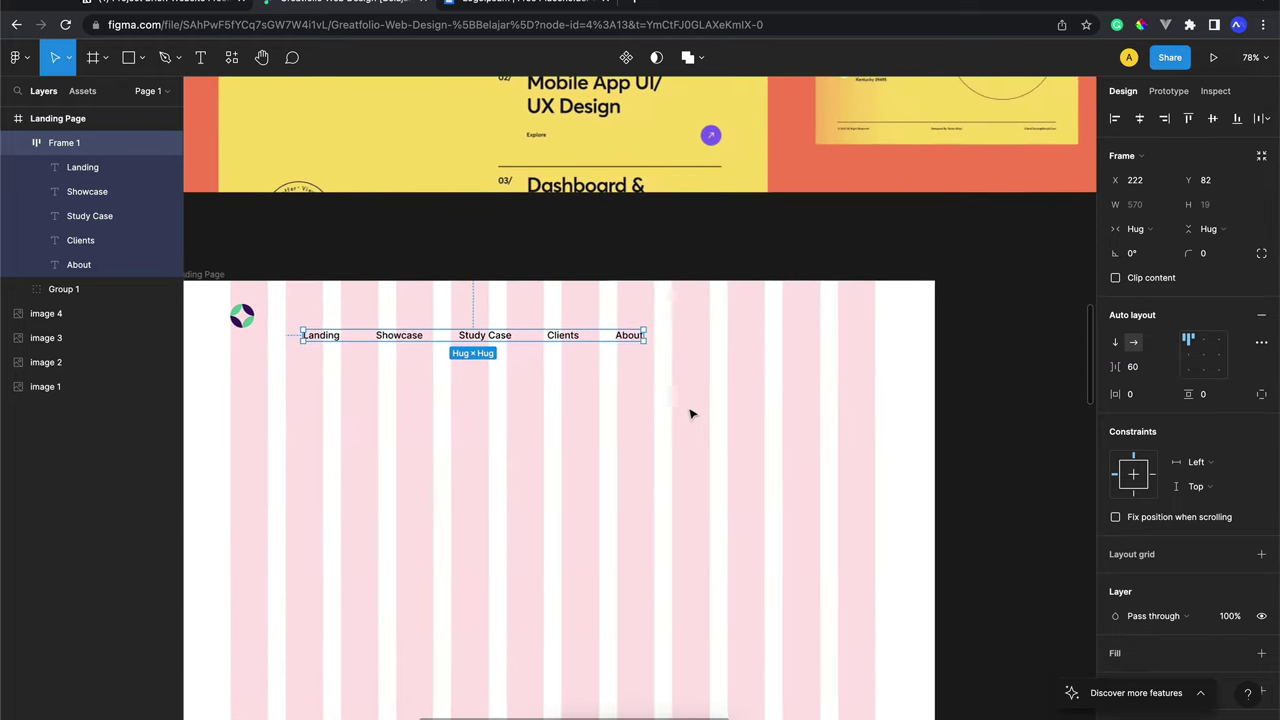
pyautogui.scroll(-2, 690, 413)
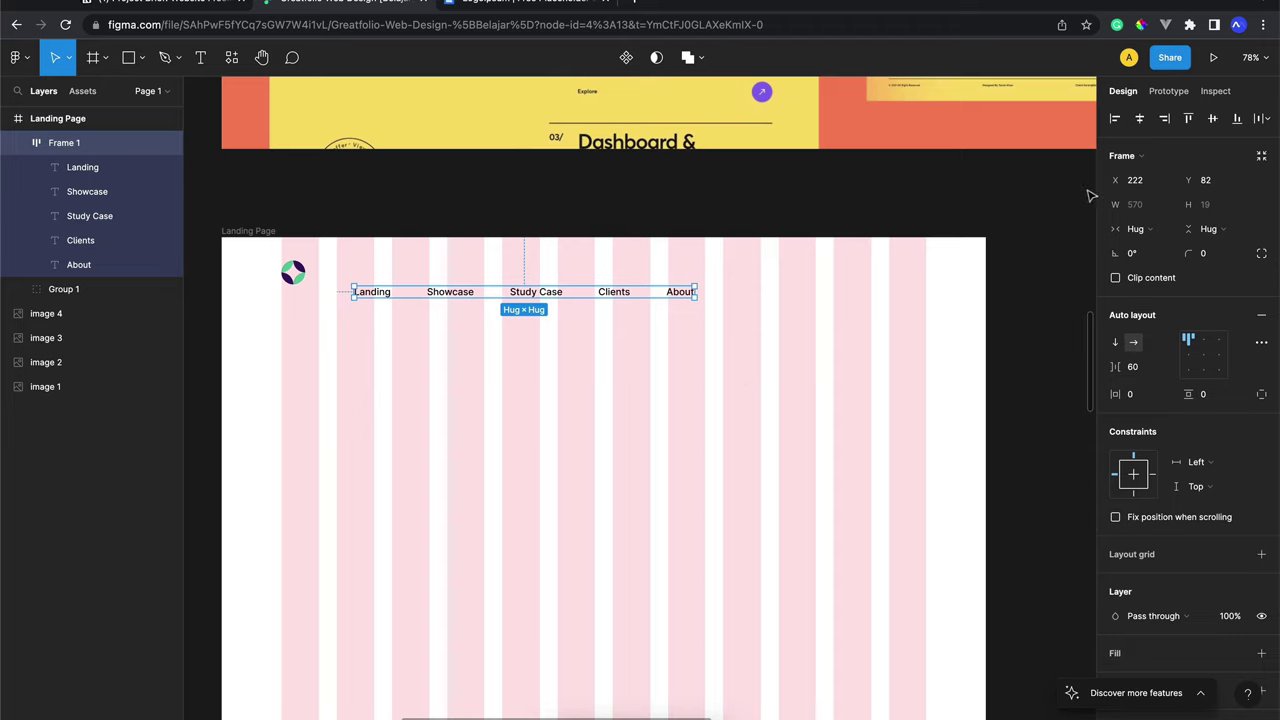
pyautogui.click(1165, 118)
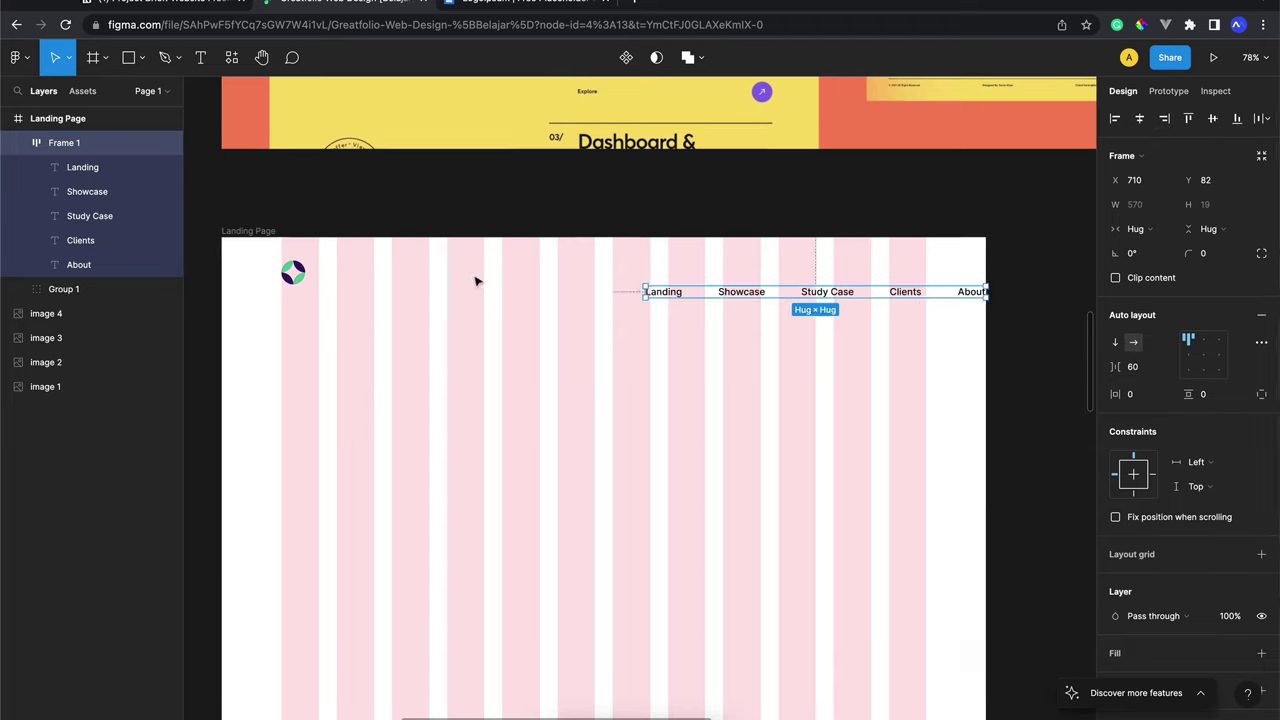
pyautogui.click(418, 342)
# Vertically centre the logo group and the nav row on each other
pyautogui.moveTo(292, 424); pyautogui.dragTo(704, 246)
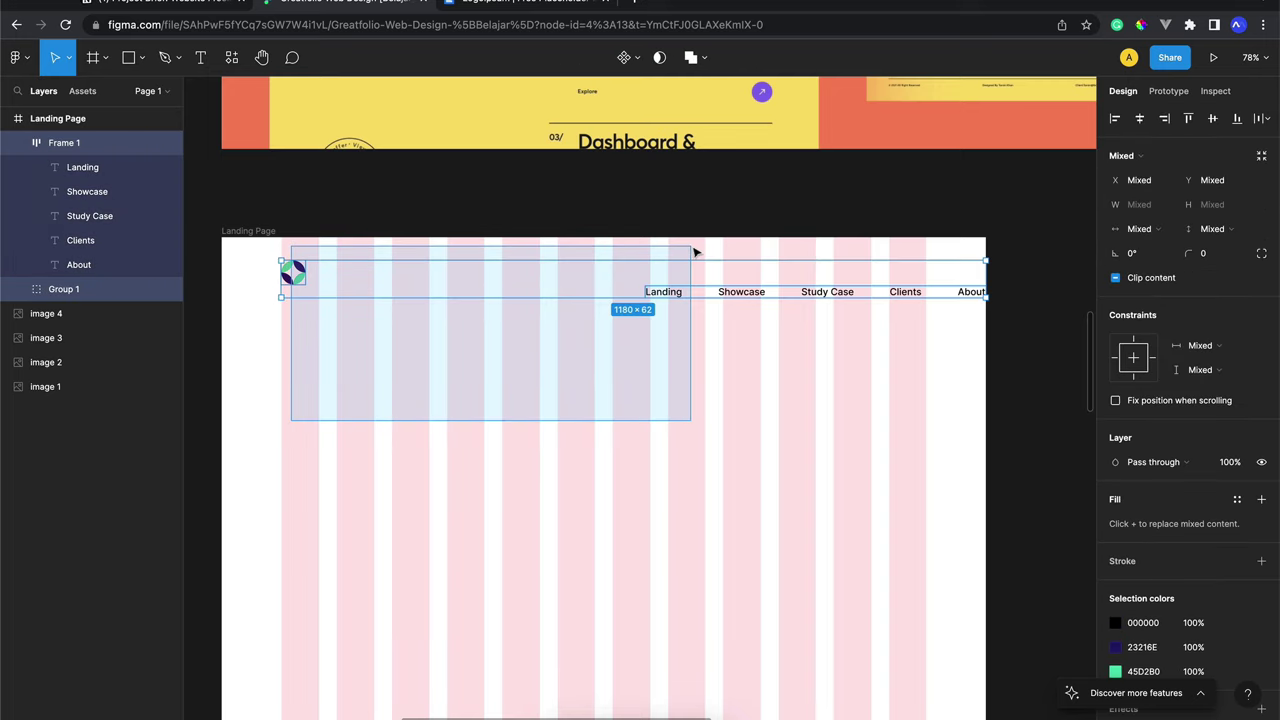
pyautogui.click(337, 277)
pyautogui.click(290, 272)
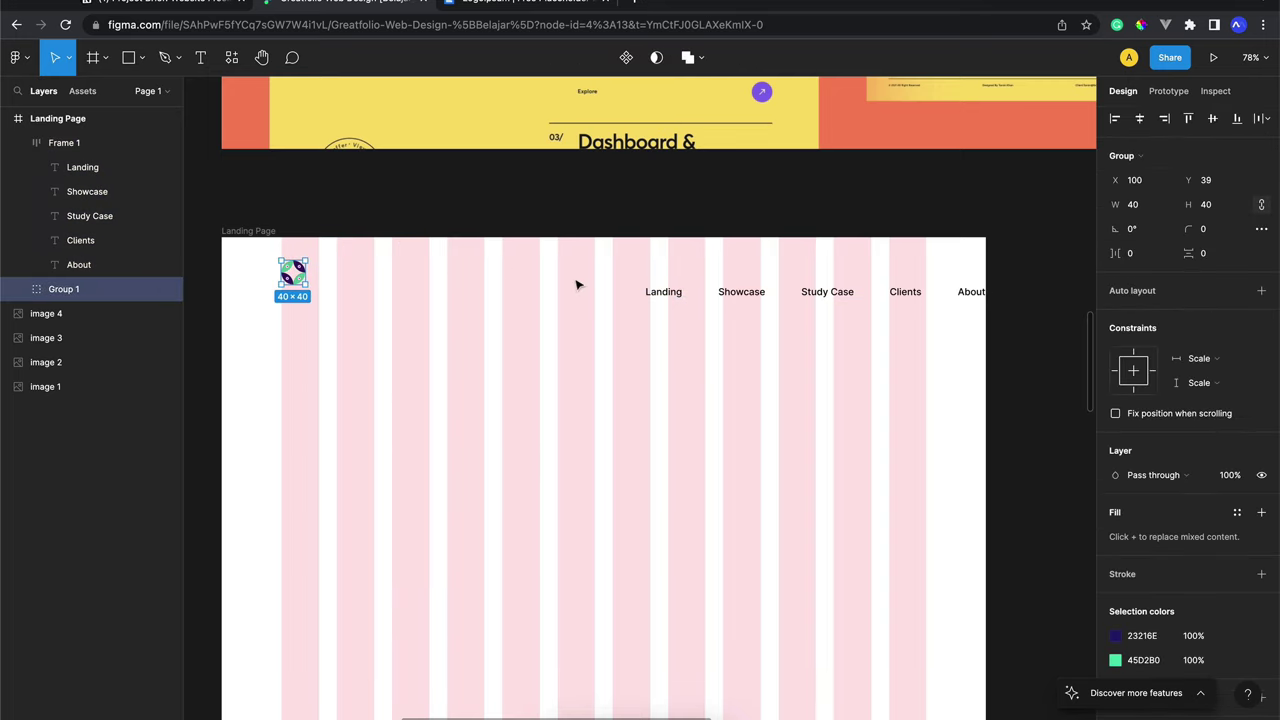
pyautogui.keyDown('shift'); pyautogui.click(679, 297); pyautogui.keyUp('shift')
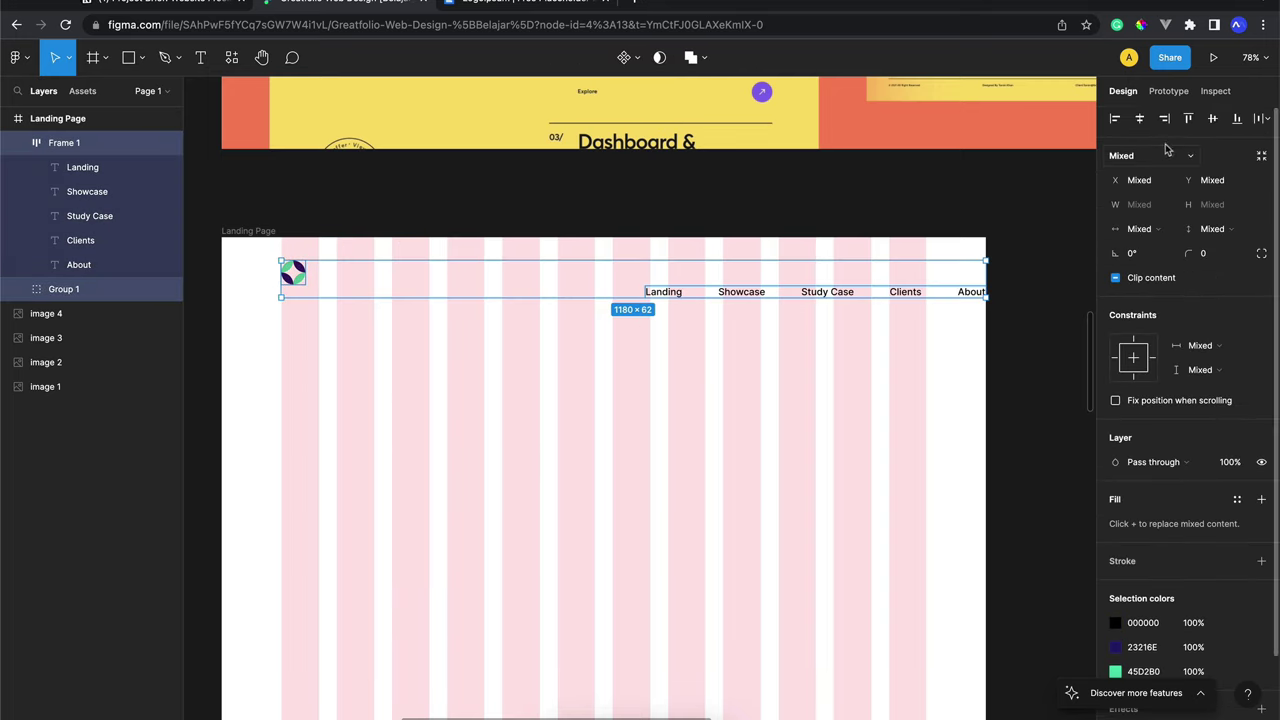
pyautogui.click(1213, 119)
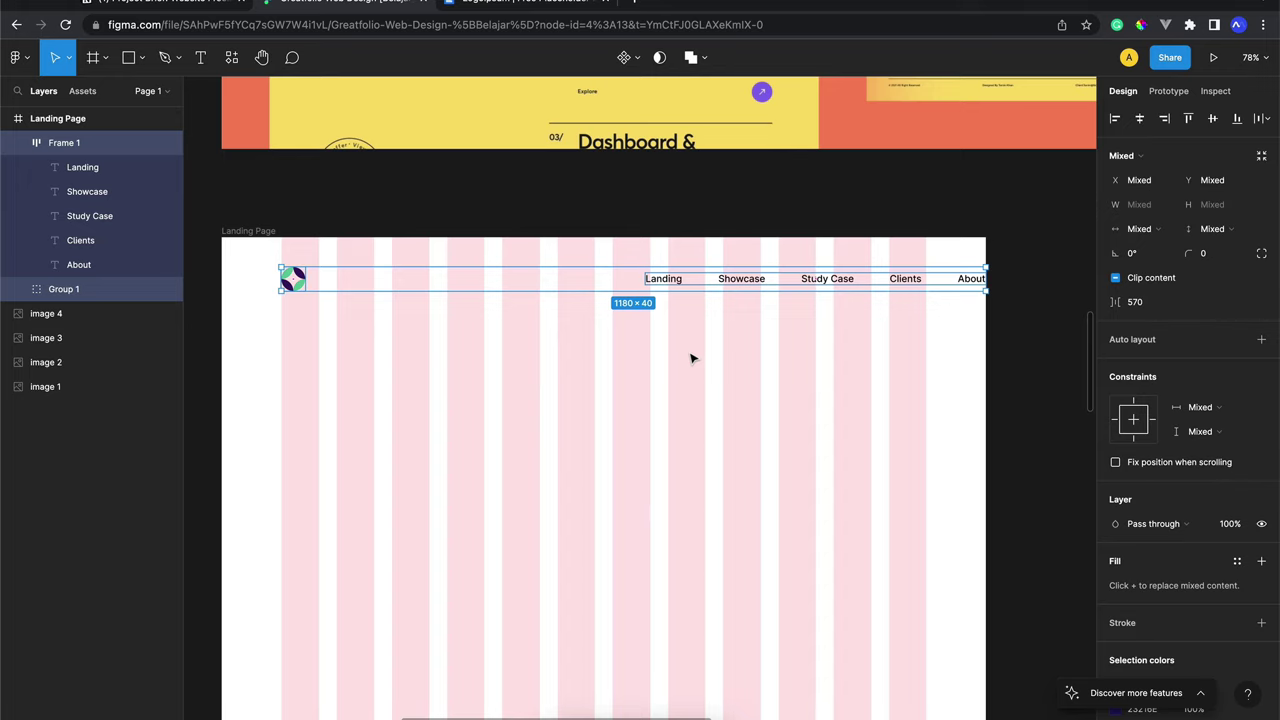
# Nudge the logo and nav row up 10 units to sit 40 below the frame top
pyautogui.hscroll(-1, 692, 358)
pyautogui.press('alt')
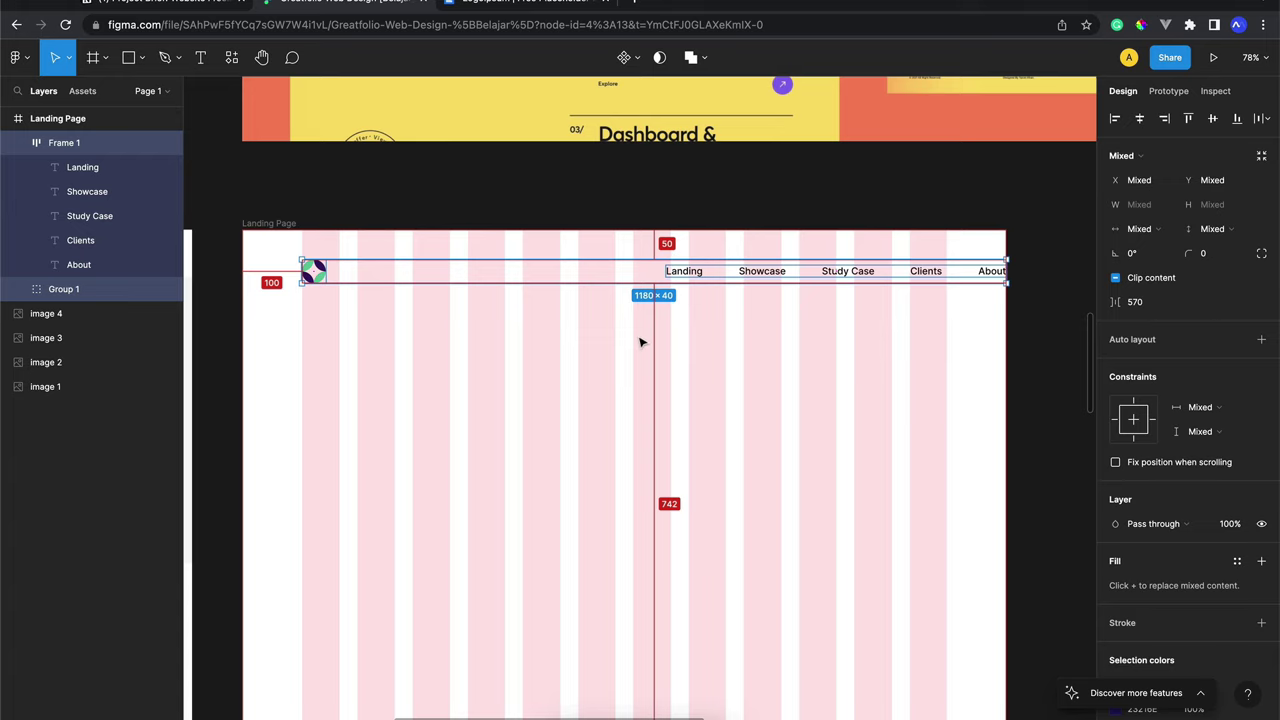
pyautogui.hotkey('shift', 'Up')
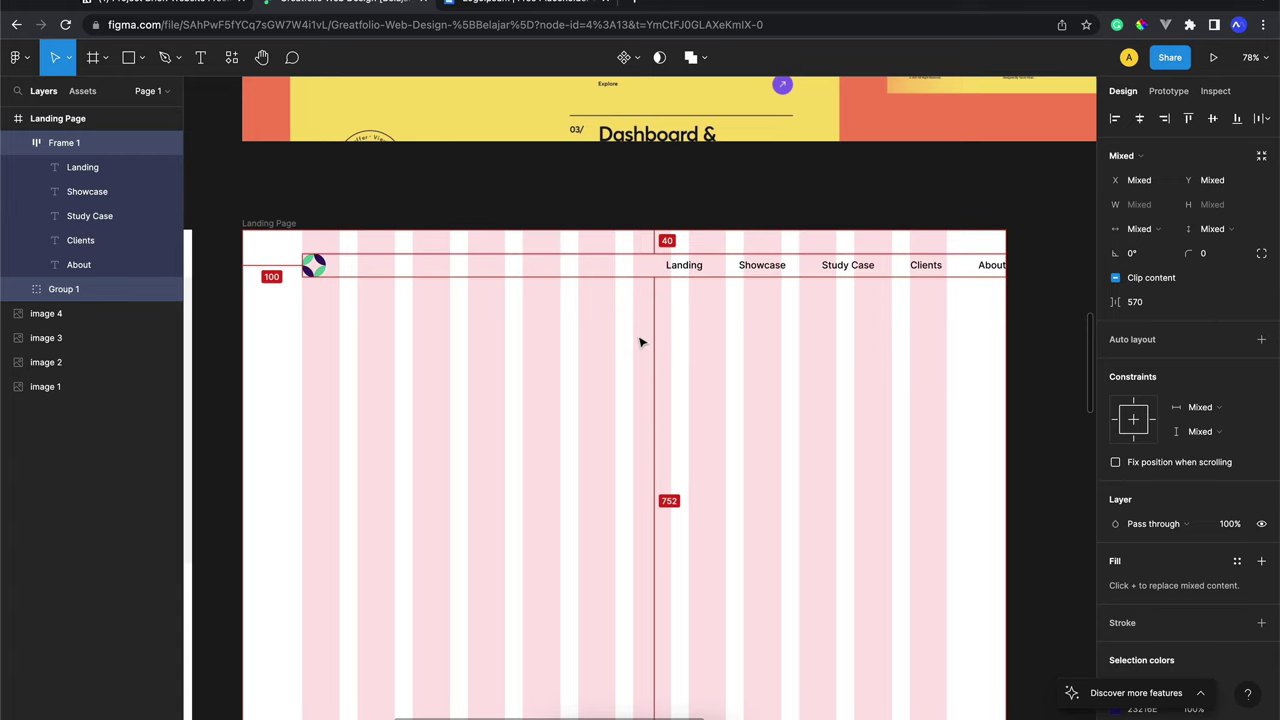
# Nudge the nav row left to X 610, leaving a 100-unit right margin
pyautogui.click(643, 340)
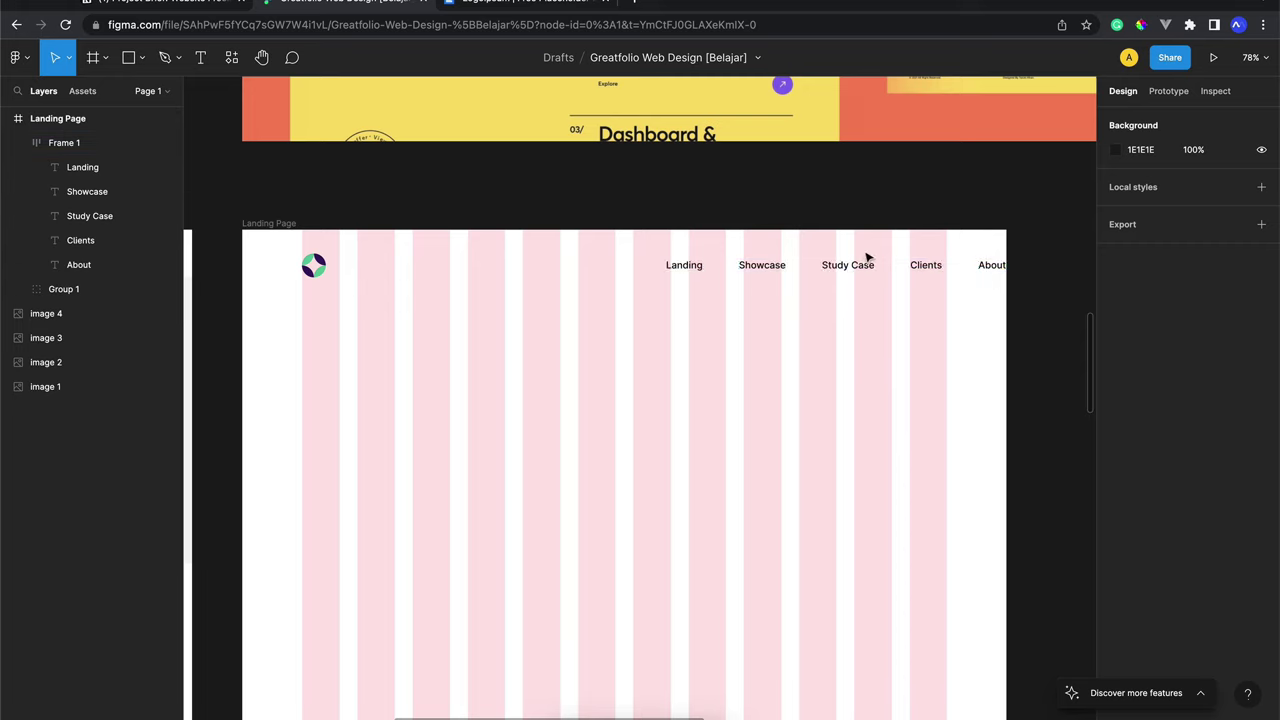
pyautogui.click(860, 258)
pyautogui.scroll(2, 975, 288)
pyautogui.scroll(3, 975, 288)
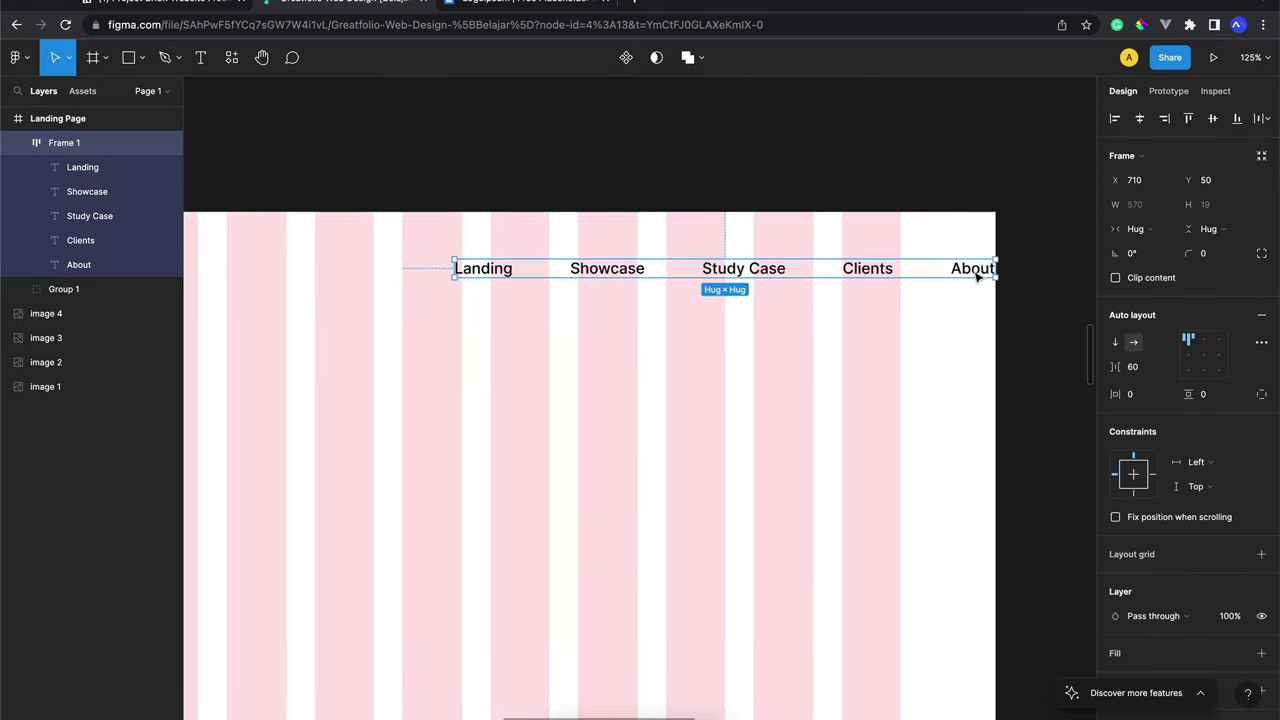
pyautogui.hotkey('shift', 'Left')
pyautogui.hotkey('shift', 'Left')
pyautogui.hotkey('shift', 'Left')
pyautogui.hotkey('shift', 'Left')
pyautogui.hotkey('shift', 'Left')
pyautogui.hotkey('shift', 'Left')
pyautogui.hotkey('shift', 'Left')
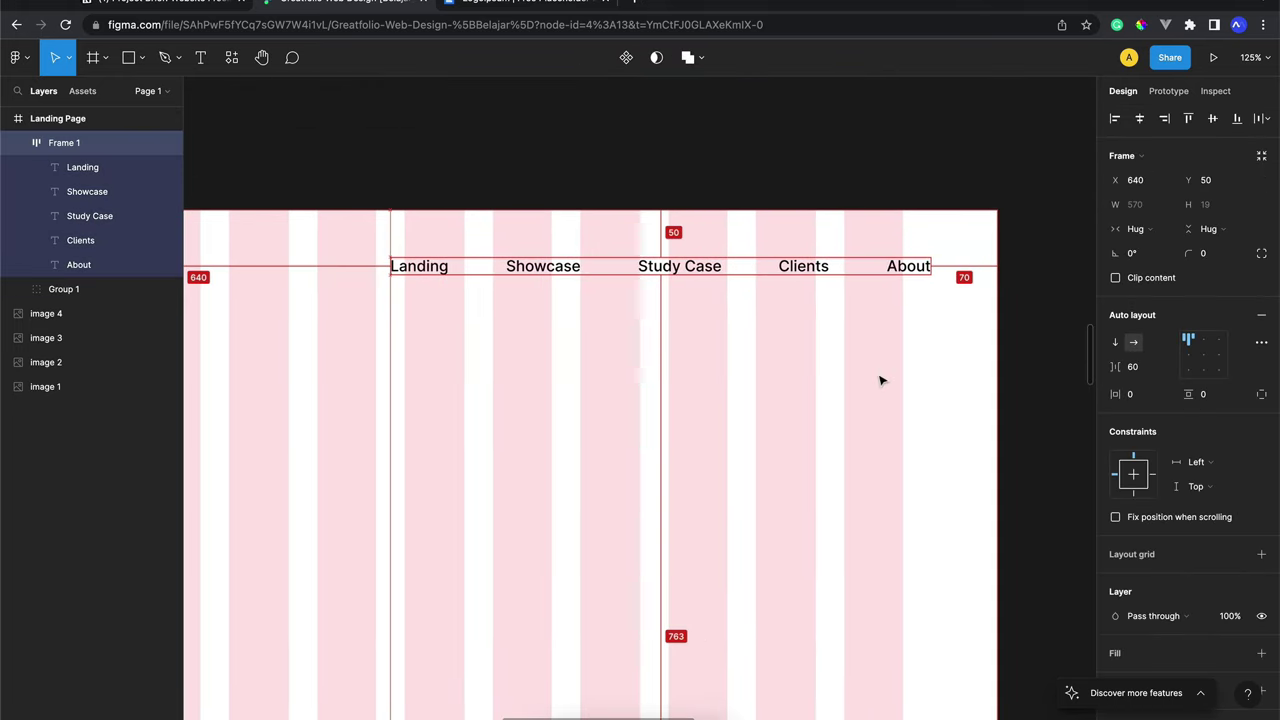
pyautogui.hotkey('shift', 'Left')
pyautogui.hotkey('shift', 'Left')
pyautogui.hotkey('shift', 'Left')
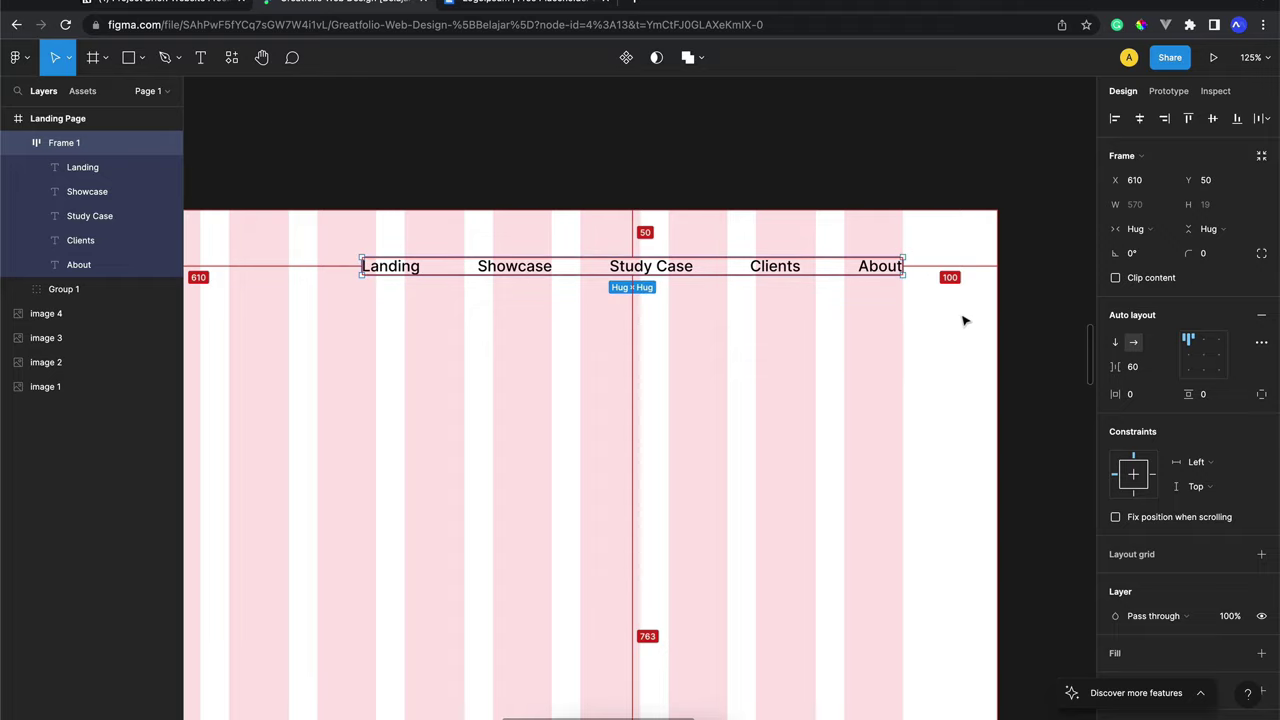
pyautogui.scroll(-2, 958, 279)
pyautogui.scroll(3, 958, 279)
pyautogui.scroll(2, 958, 279)
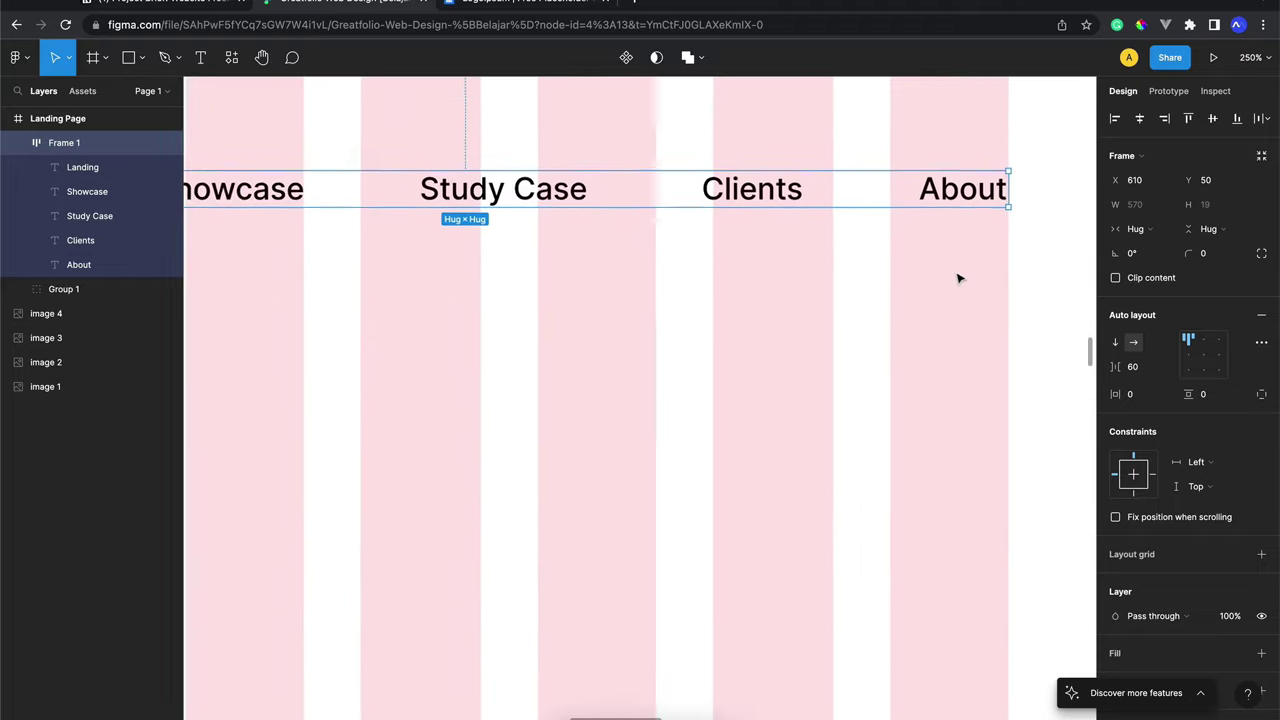
pyautogui.scroll(2, 958, 279)
pyautogui.scroll(2, 958, 279)
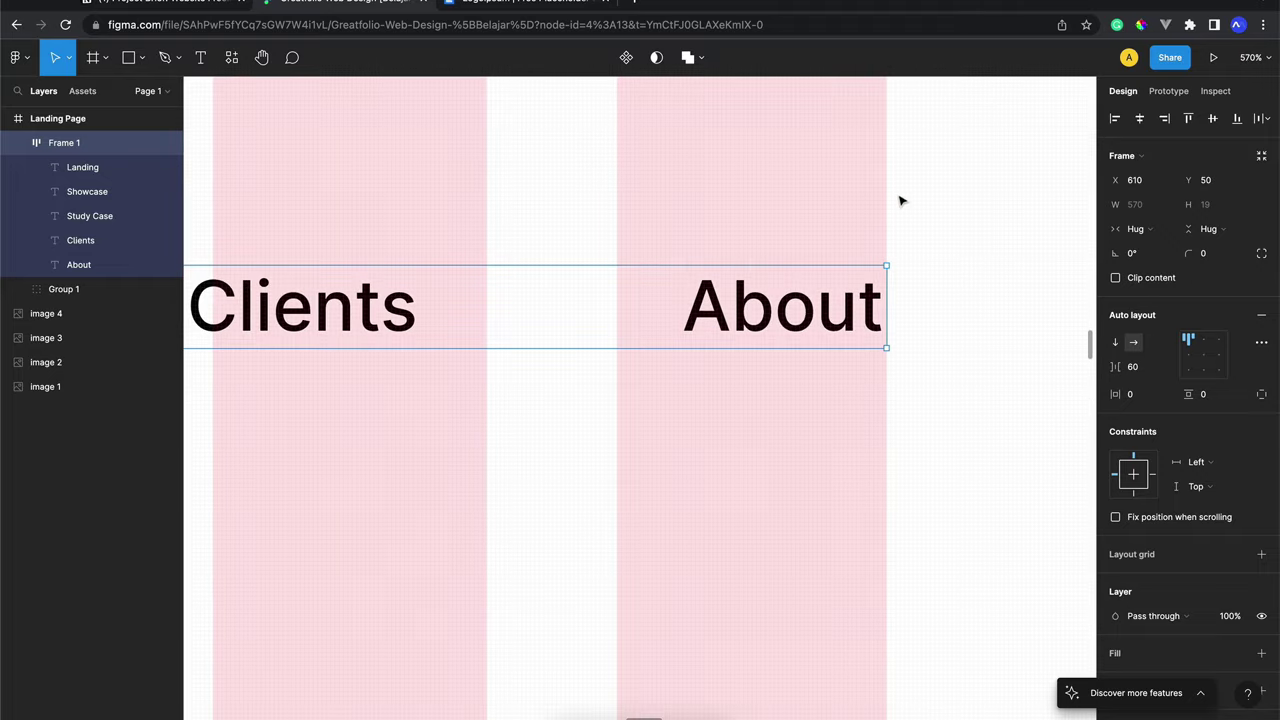
pyautogui.scroll(-5, 900, 200)
pyautogui.scroll(-3, 900, 200)
pyautogui.scroll(-5, 900, 200)
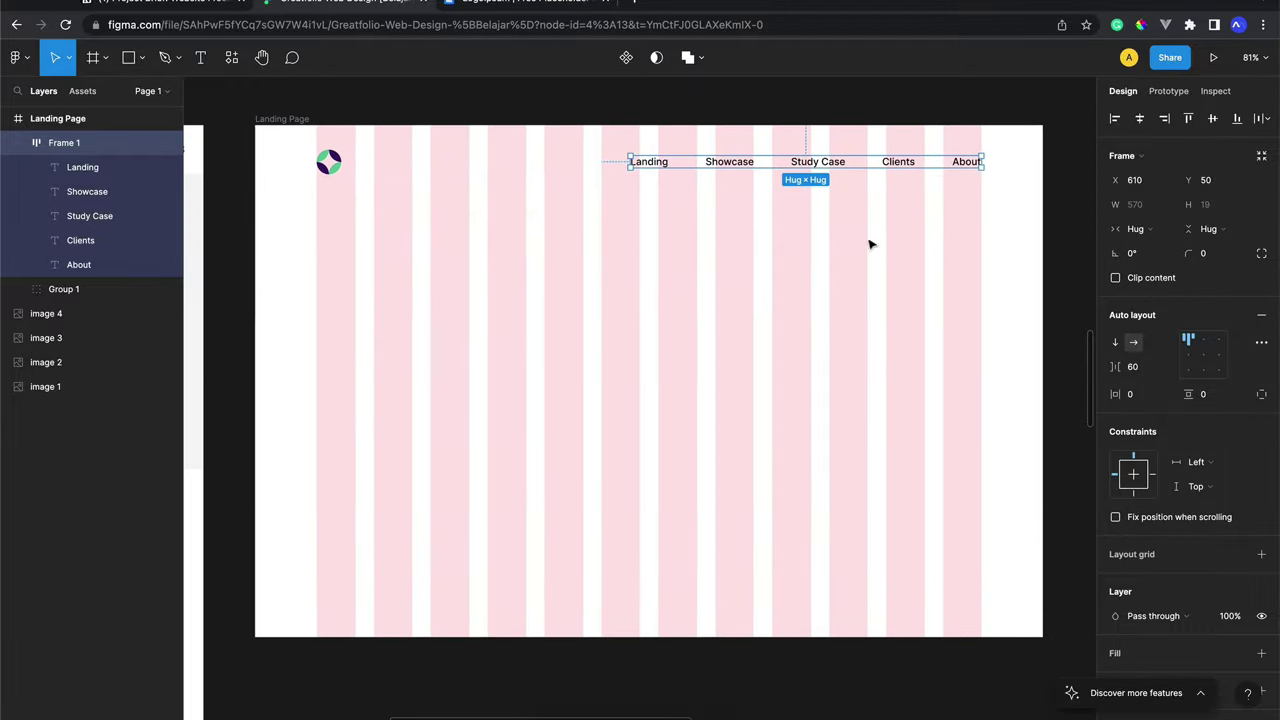
pyautogui.click(701, 203)
pyautogui.scroll(1, 701, 203)
pyautogui.scroll(1, 701, 203)
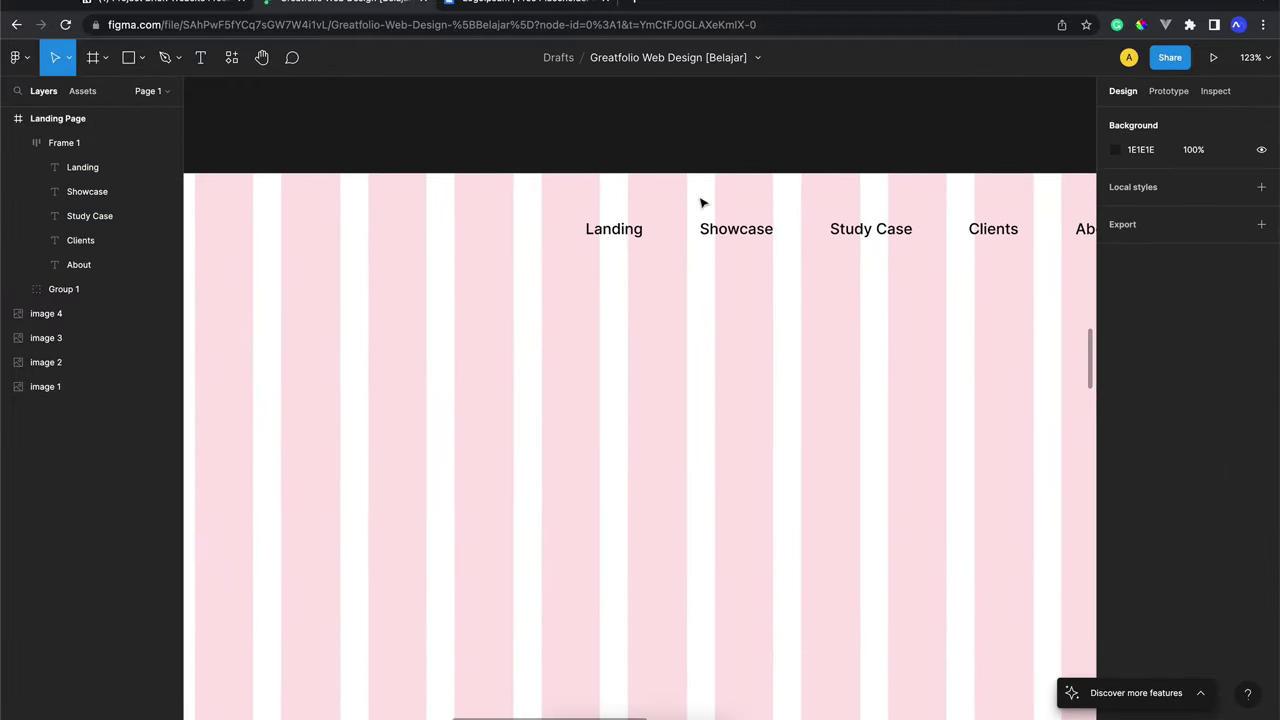
pyautogui.scroll(3, 701, 203)
pyautogui.scroll(2, 701, 203)
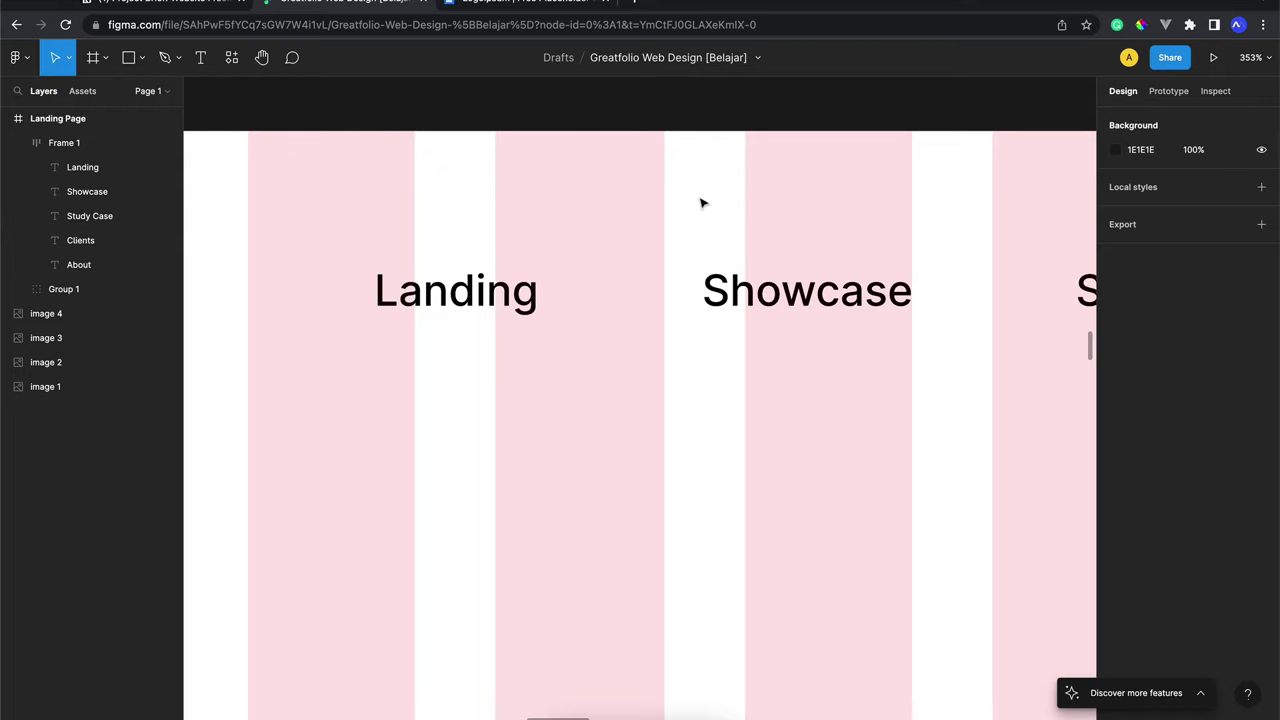
pyautogui.scroll(2, 701, 203)
pyautogui.scroll(-3, 701, 203)
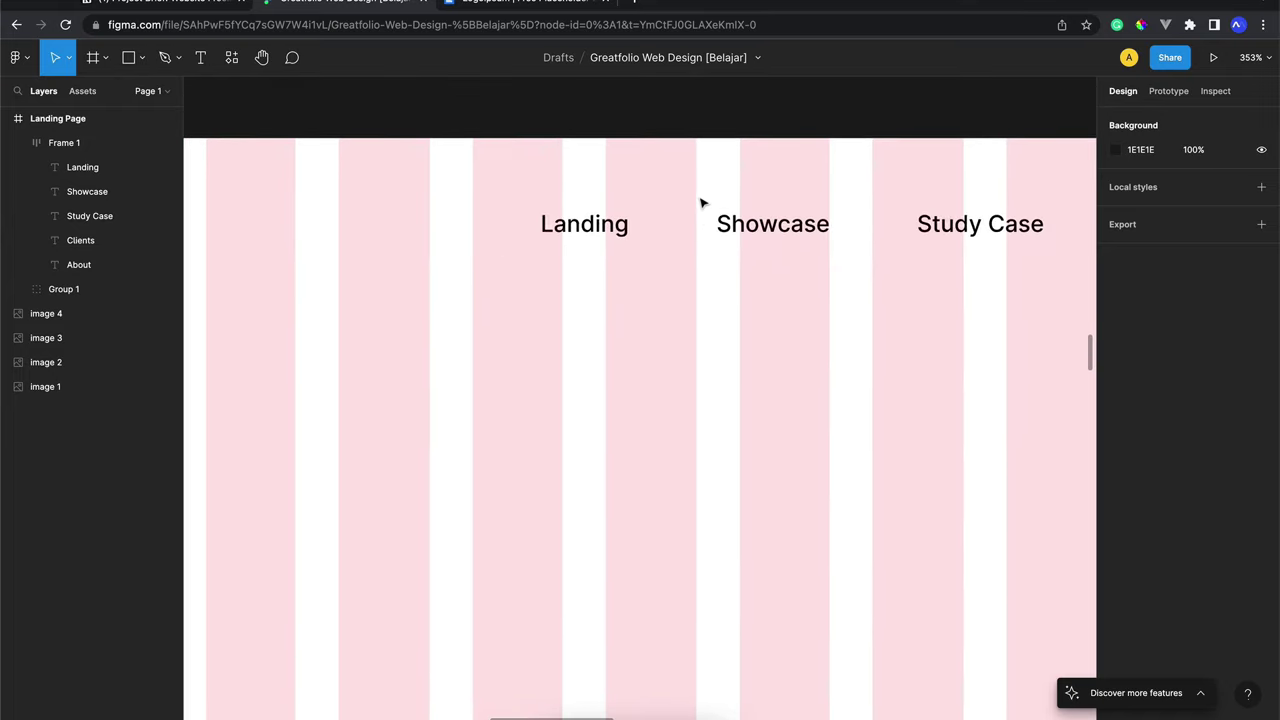
# Change the Landing nav label's weight to Inter Bold 16, leaving the others Medium
pyautogui.doubleClick(633, 222)
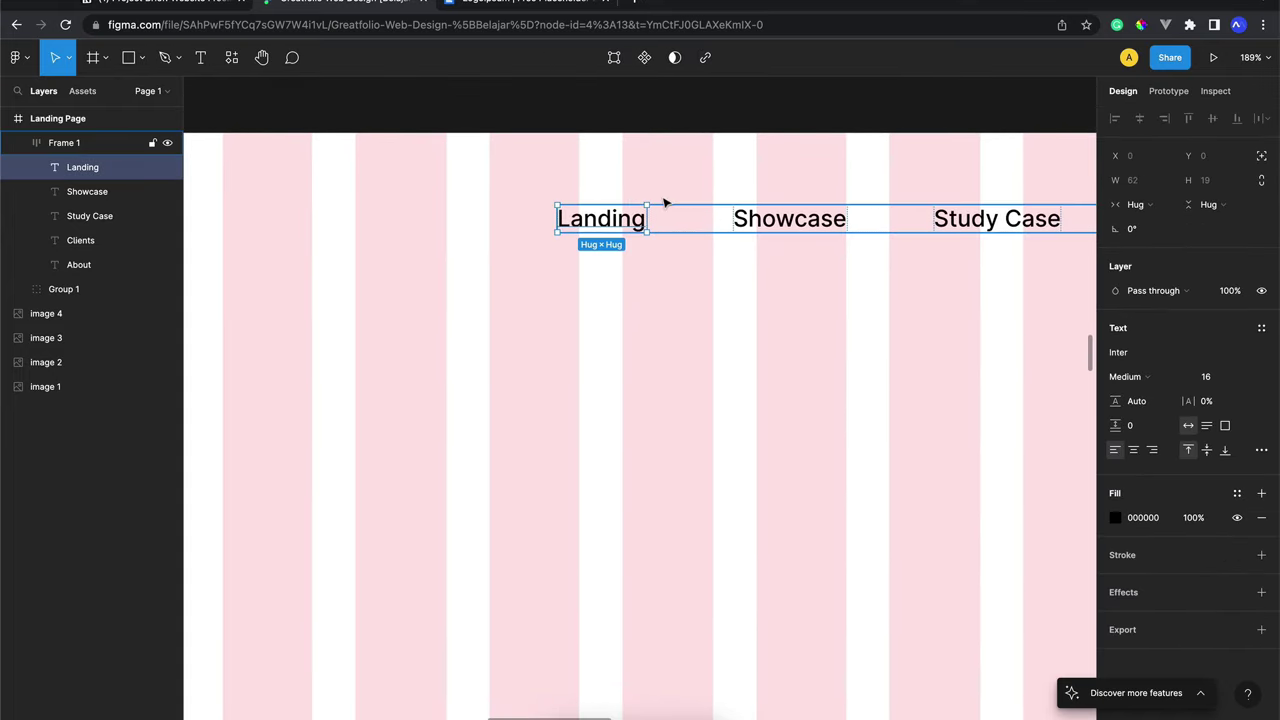
pyautogui.scroll(3, 634, 229)
pyautogui.scroll(-1, 634, 232)
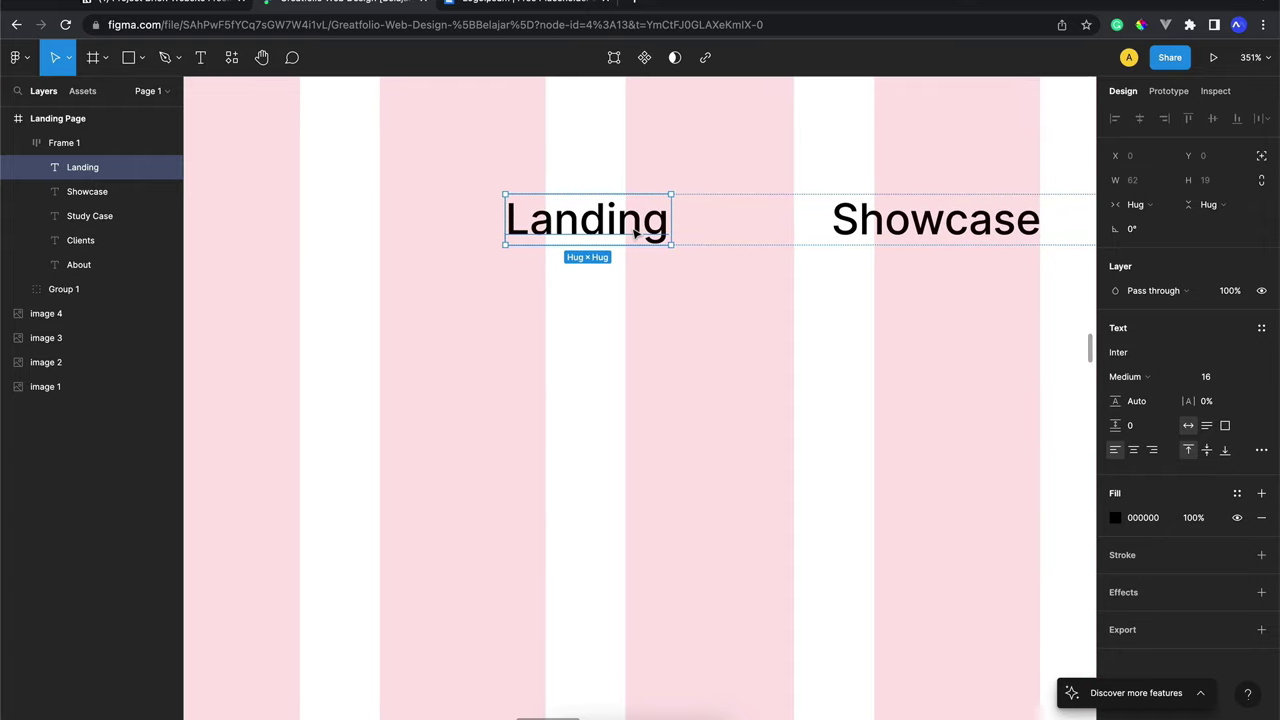
pyautogui.hscroll(-1, 634, 232)
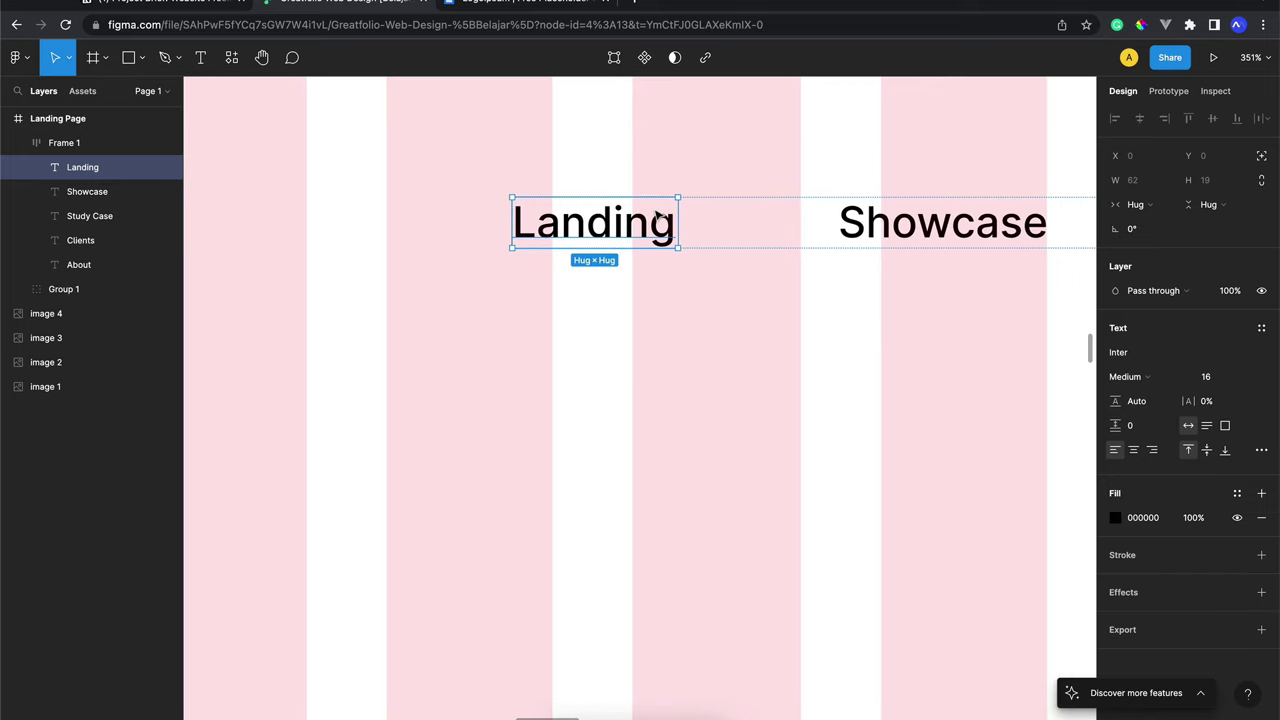
pyautogui.click(1146, 378)
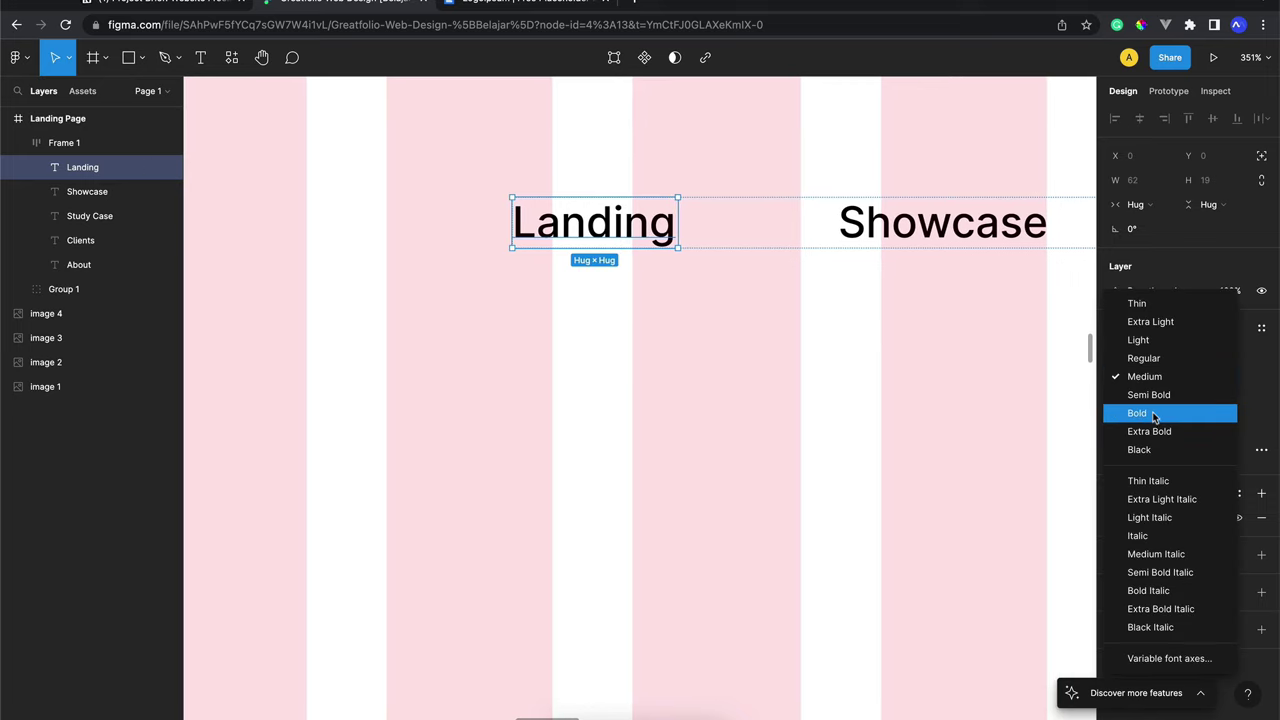
pyautogui.click(1153, 416)
pyautogui.click(1146, 378)
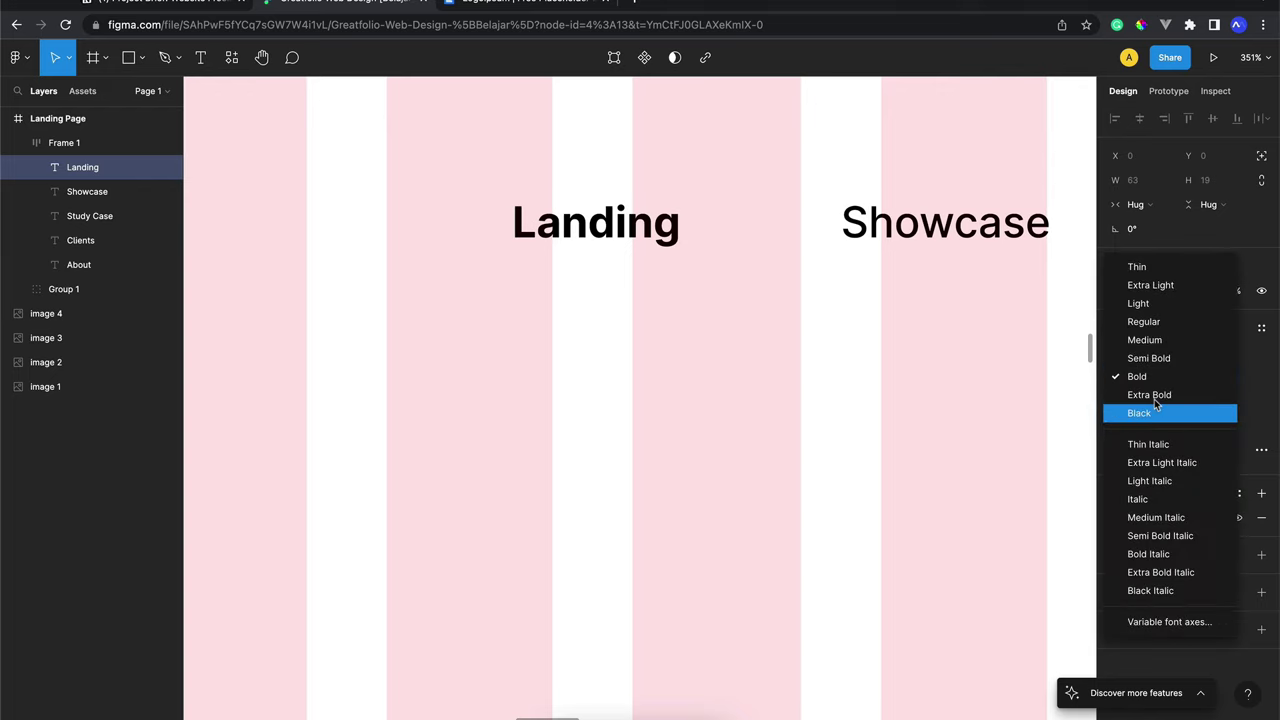
pyautogui.click(1153, 378)
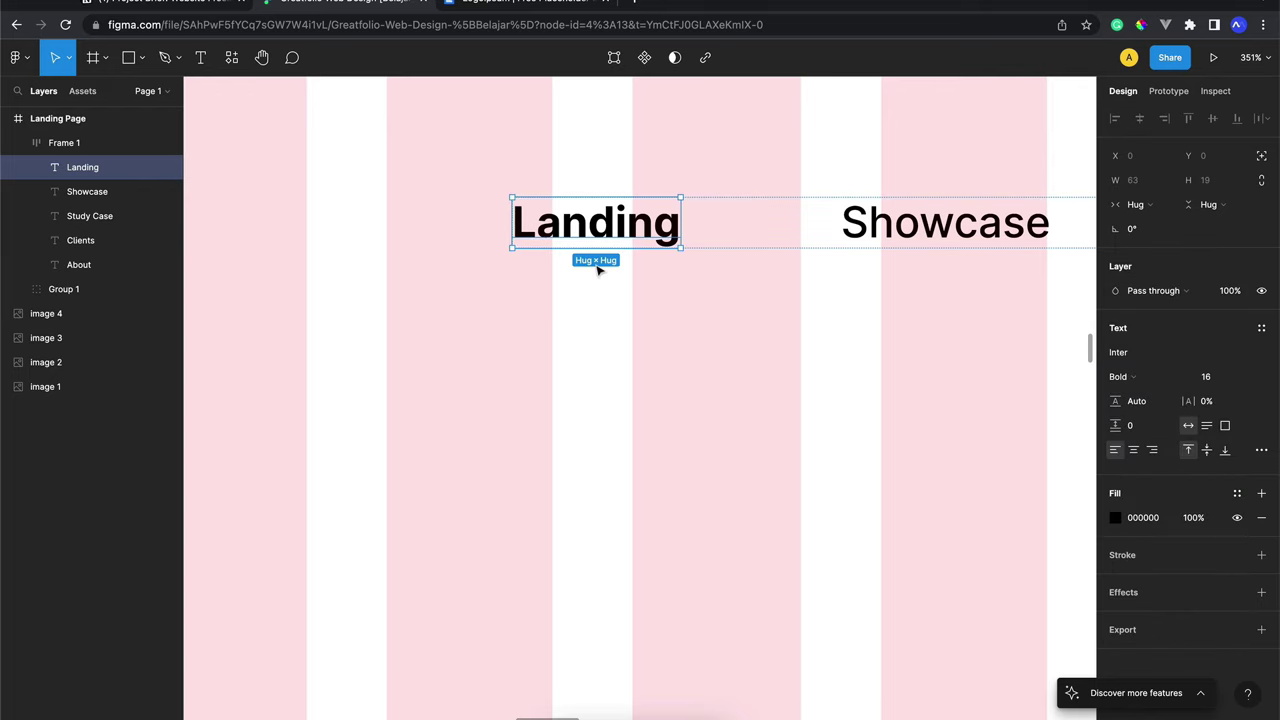
pyautogui.click(64, 142)
pyautogui.scroll(3, 680, 230)
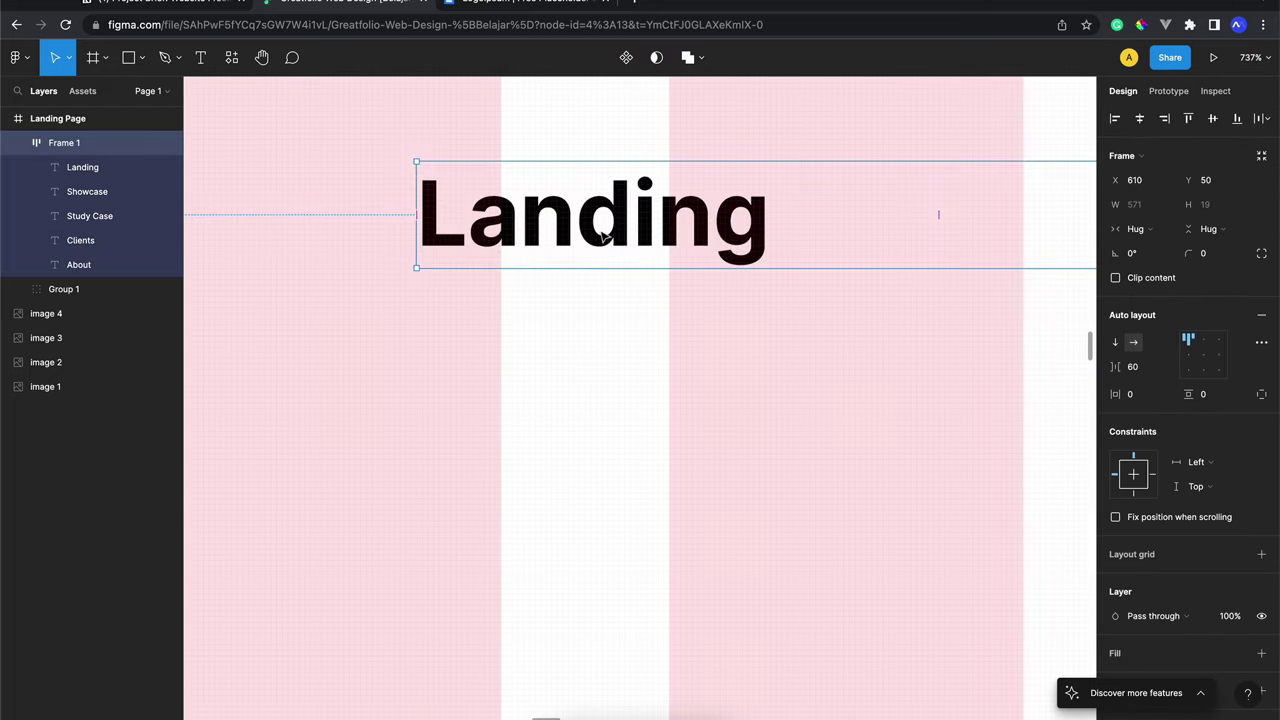
pyautogui.scroll(2, 680, 230)
pyautogui.scroll(-2, 720, 258)
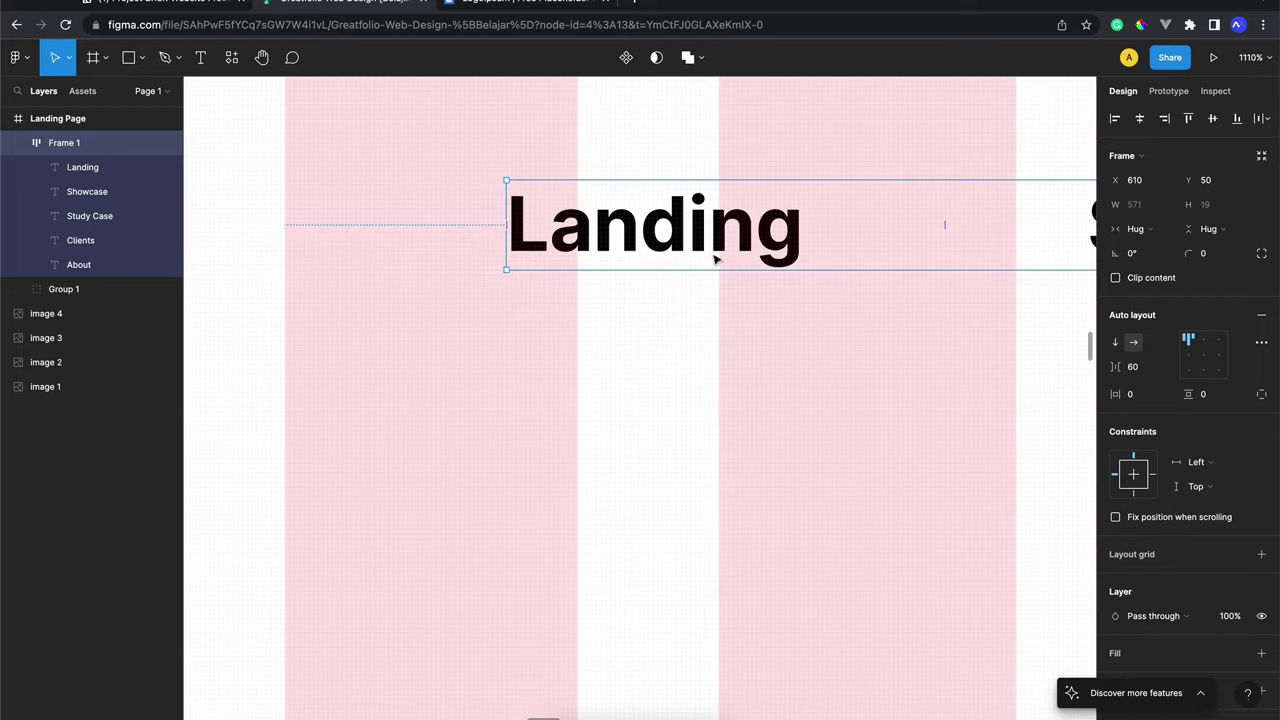
pyautogui.hscroll(3, 748, 251)
pyautogui.scroll(-3, 700, 240)
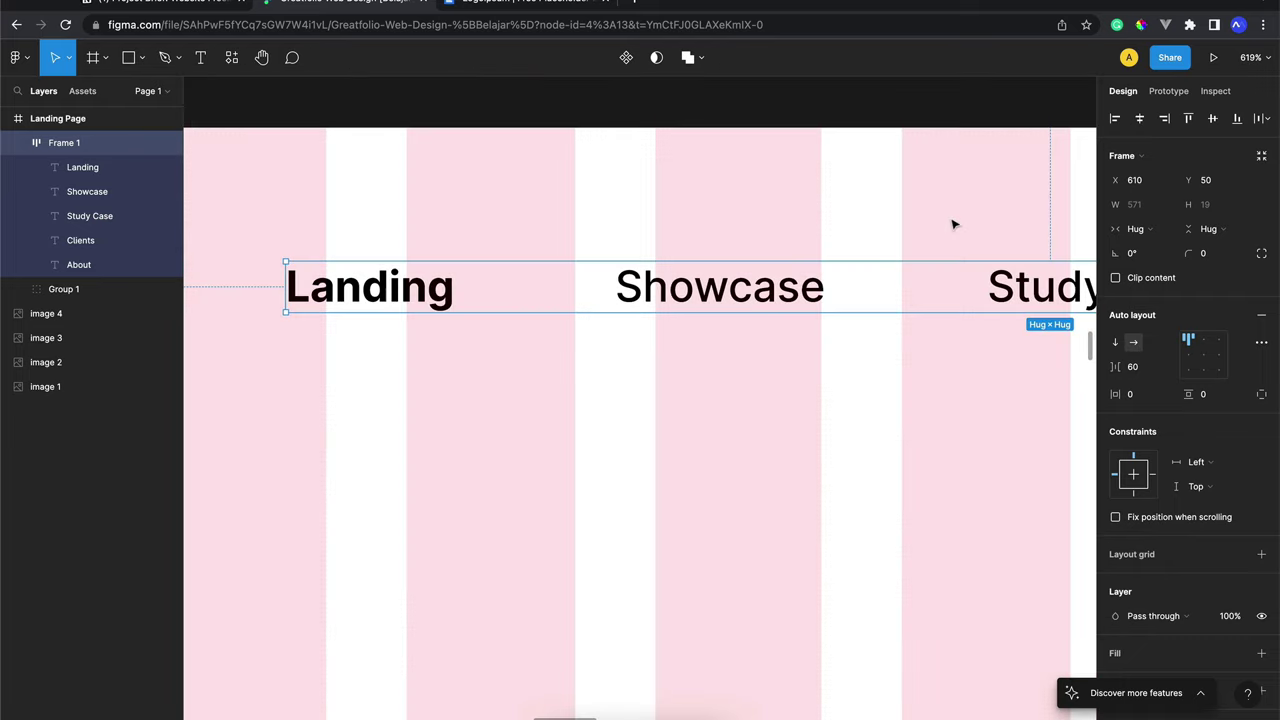
pyautogui.hscroll(-3, 511, 300)
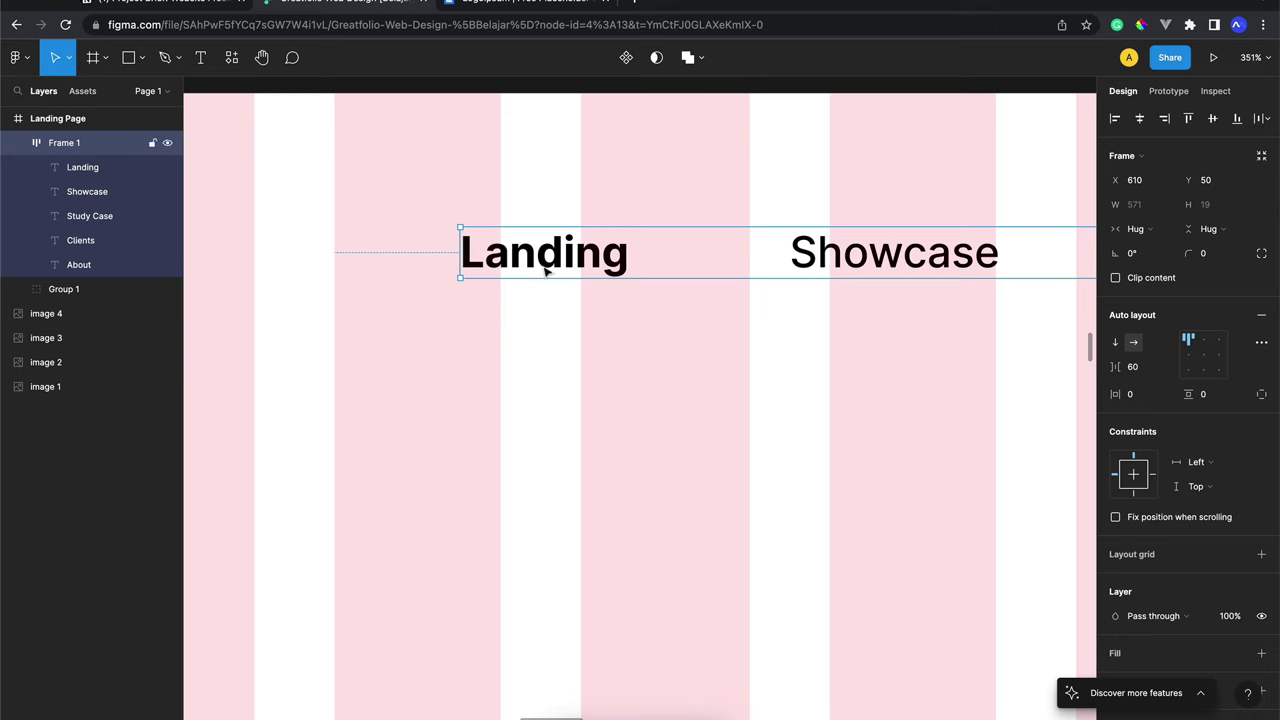
pyautogui.scroll(3, 545, 265)
pyautogui.scroll(2, 545, 270)
pyautogui.scroll(1, 545, 270)
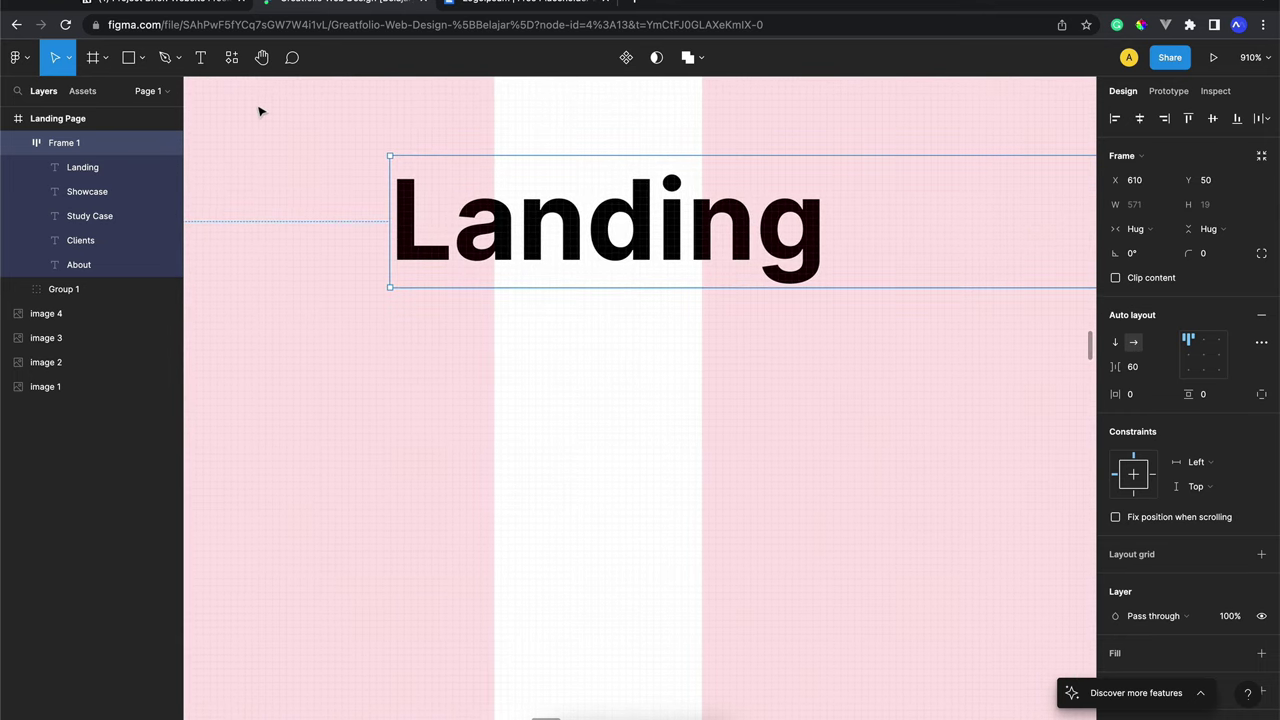
# Draw a horizontal line with the Pen tool across Landing and shift it down
pyautogui.click(166, 59)
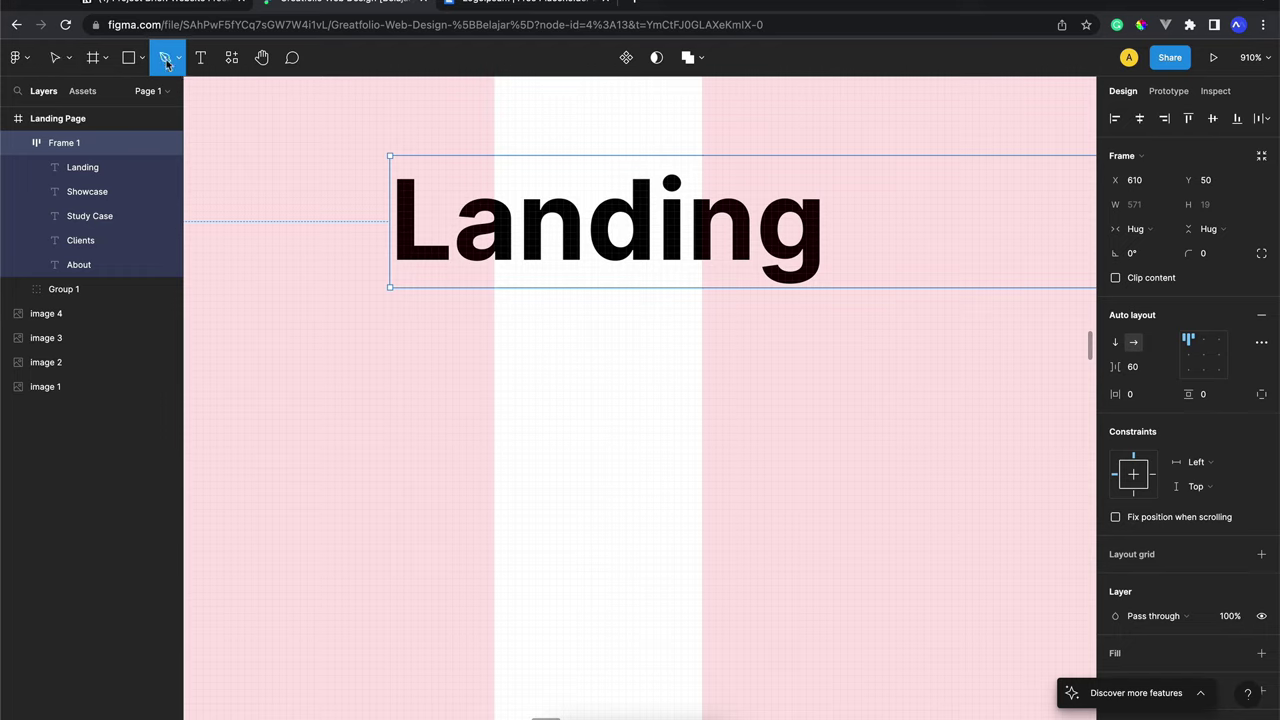
pyautogui.click(380, 221)
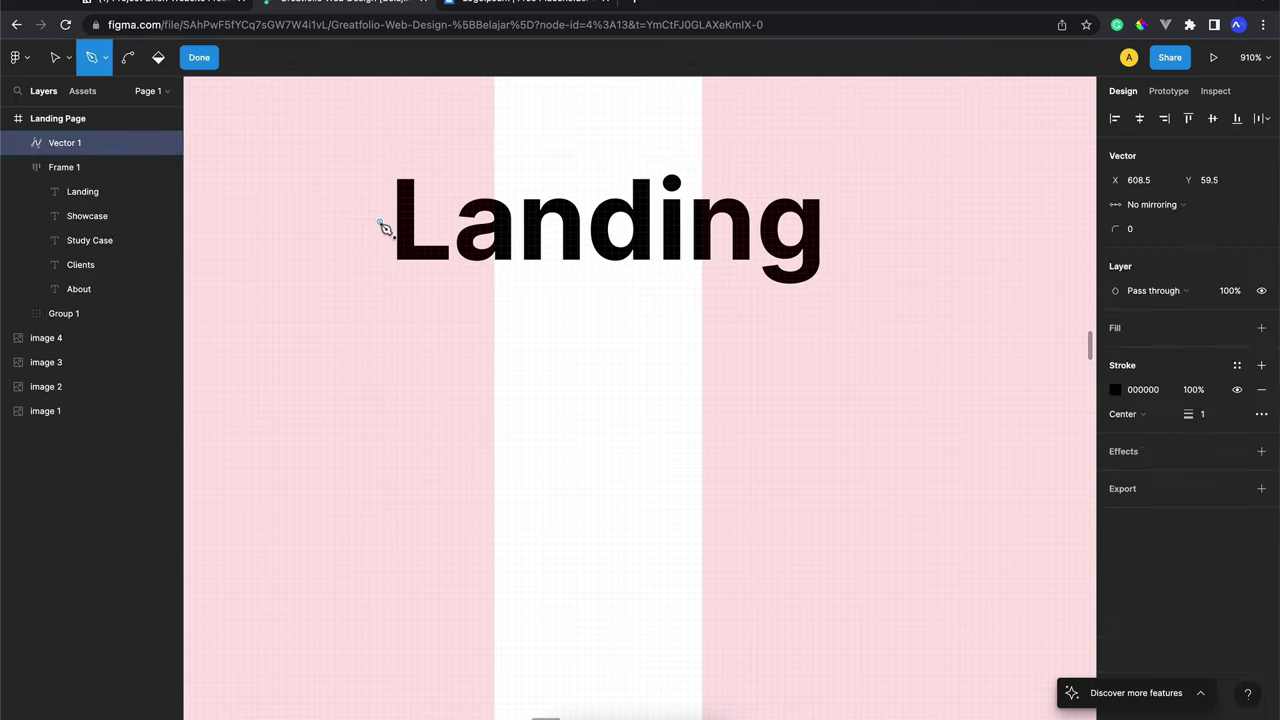
pyautogui.click(835, 222)
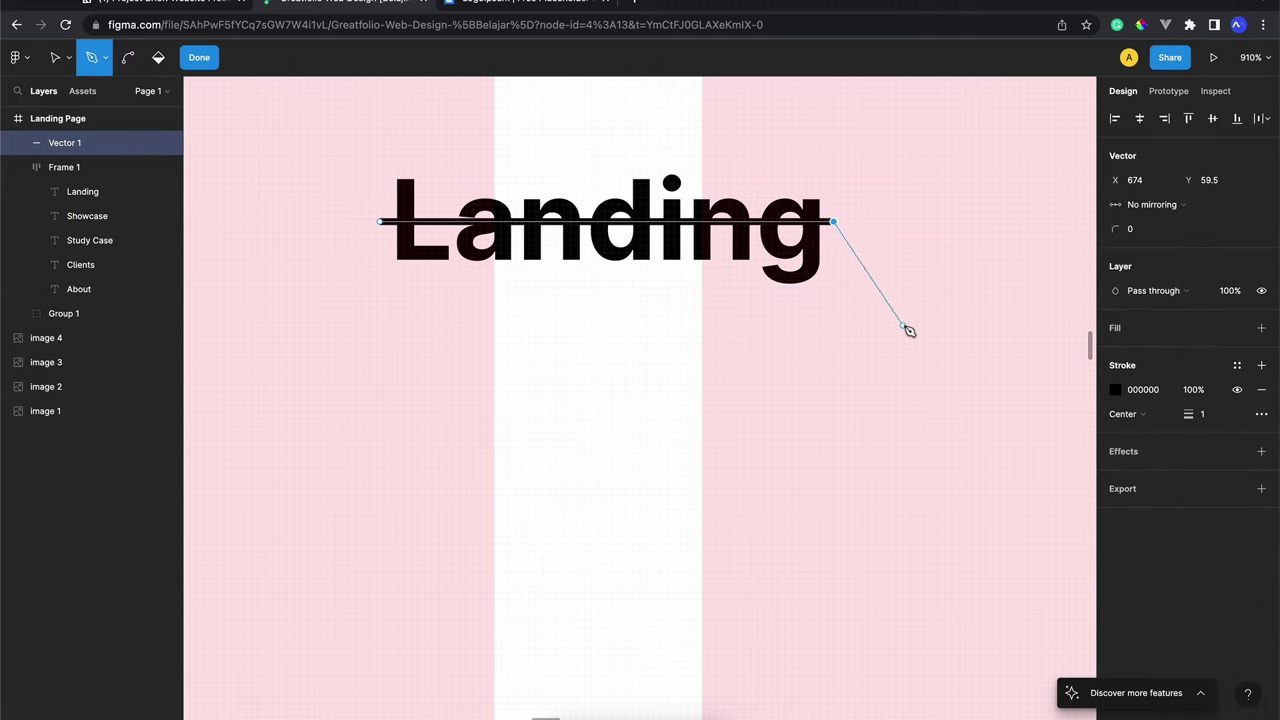
pyautogui.press('Escape')
pyautogui.press('Escape')
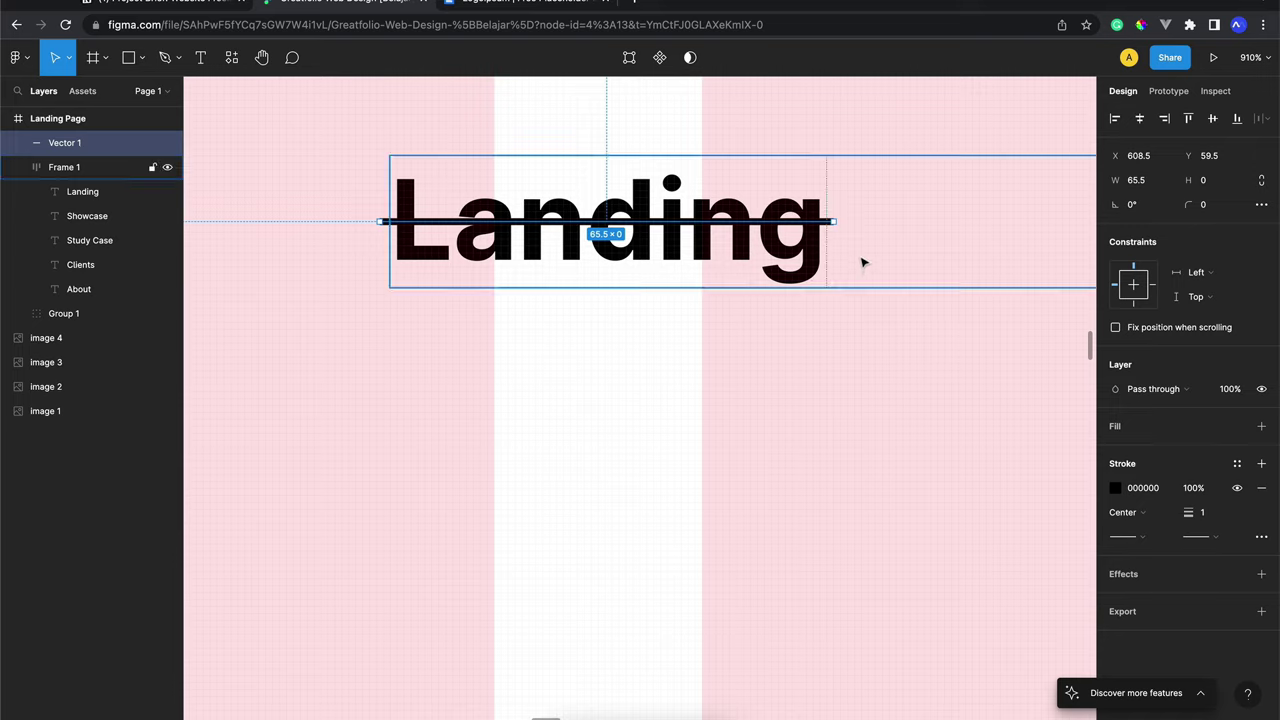
pyautogui.hotkey('shift', 'Down')
pyautogui.hotkey('shift', 'Down')
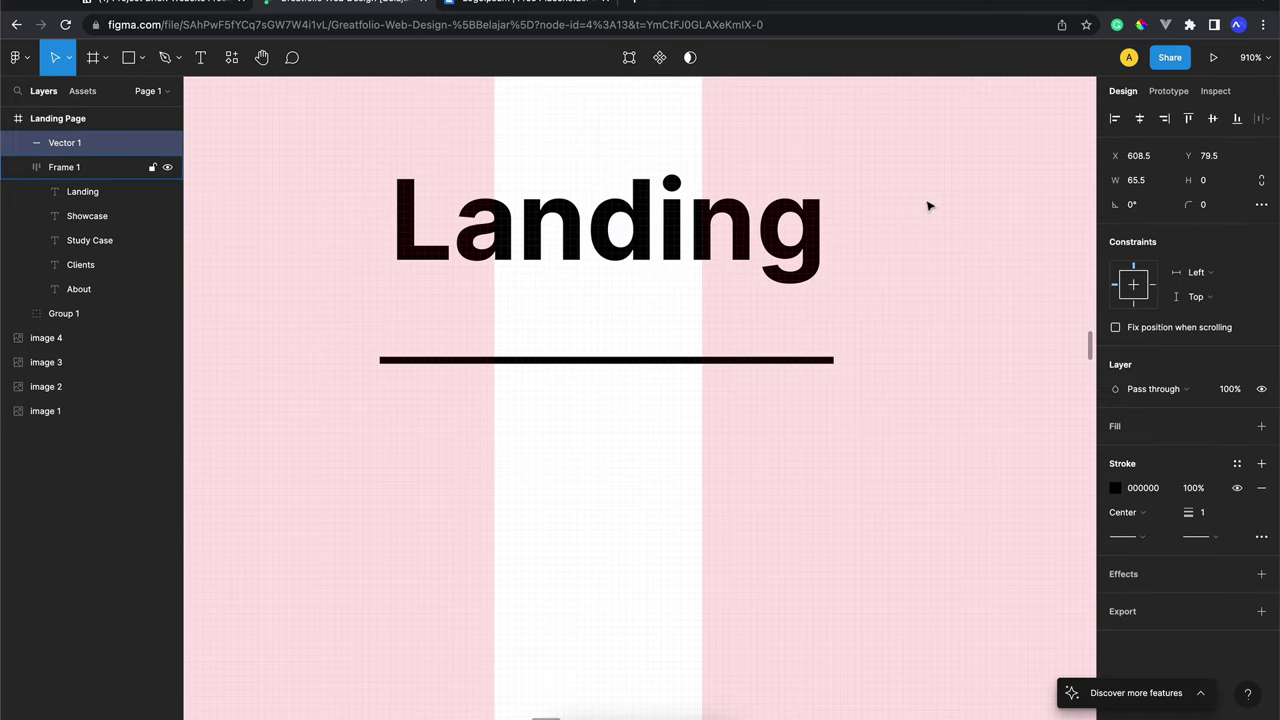
# Set the line to width 70 at X 600, Y 80
pyautogui.click(1140, 180)
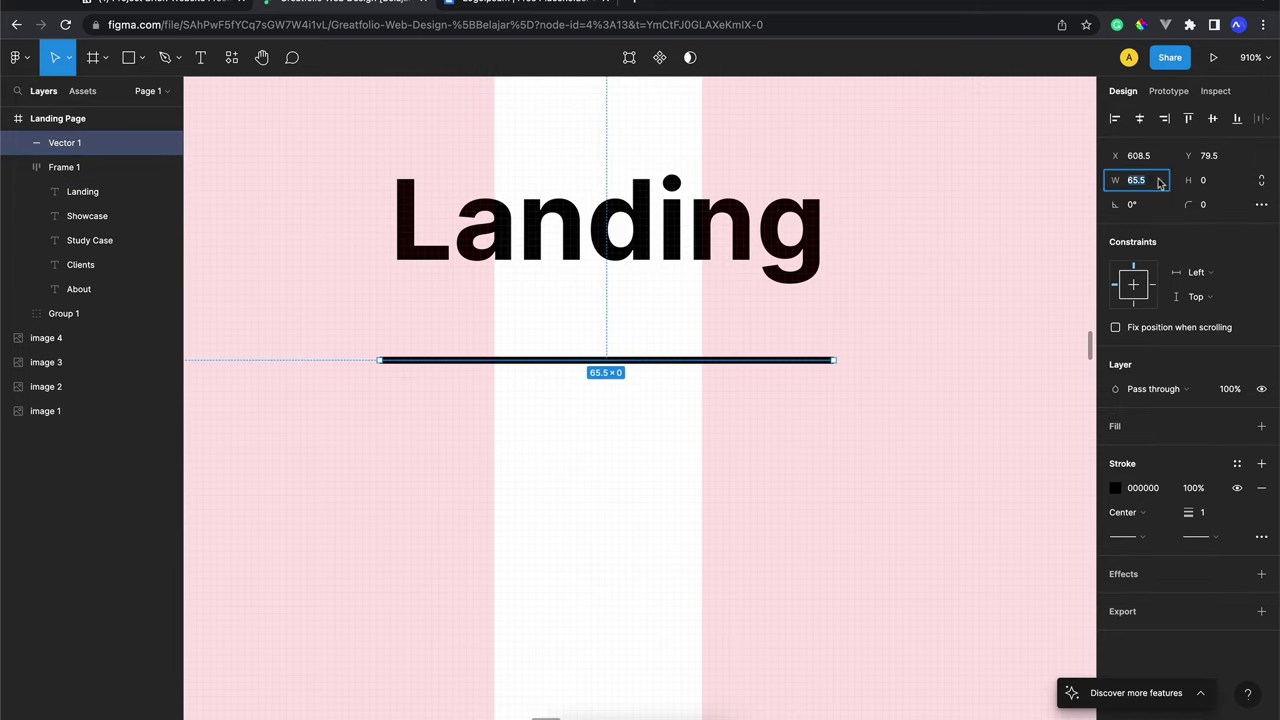
pyautogui.write('70')
pyautogui.press('Return')
pyautogui.press('Left')
pyautogui.press('Left')
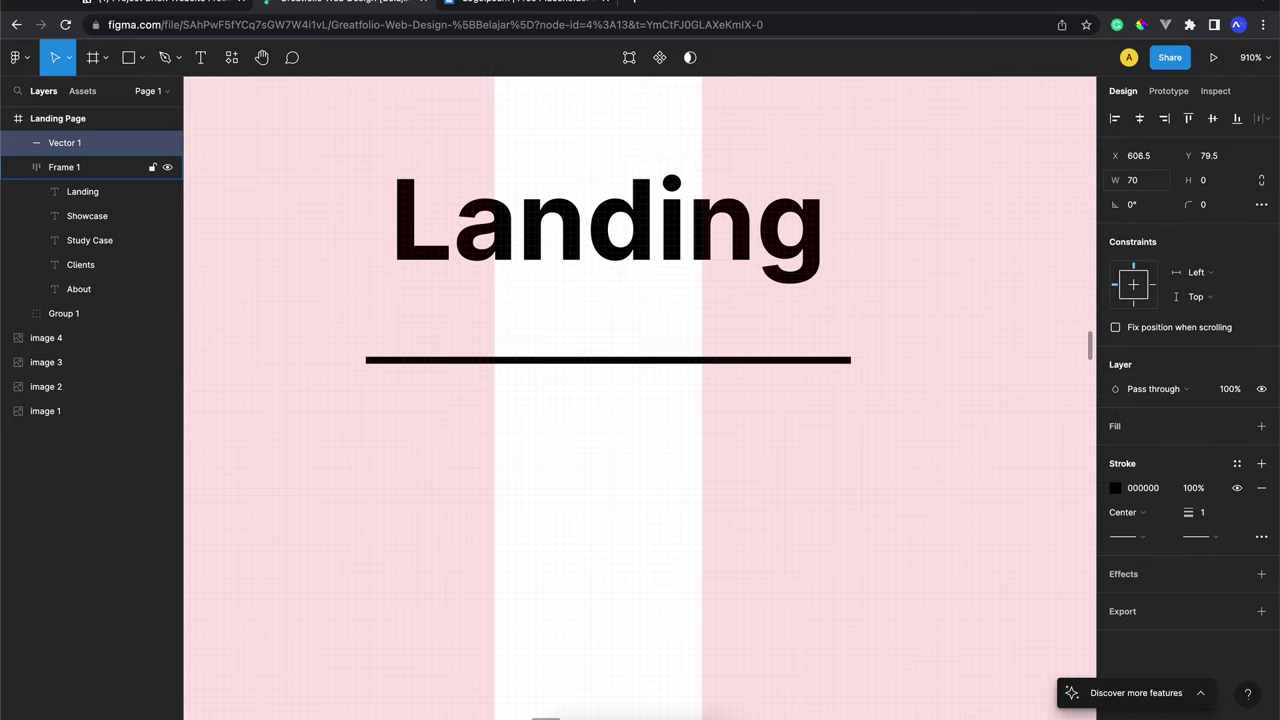
pyautogui.press('Right')
pyautogui.click(1160, 160)
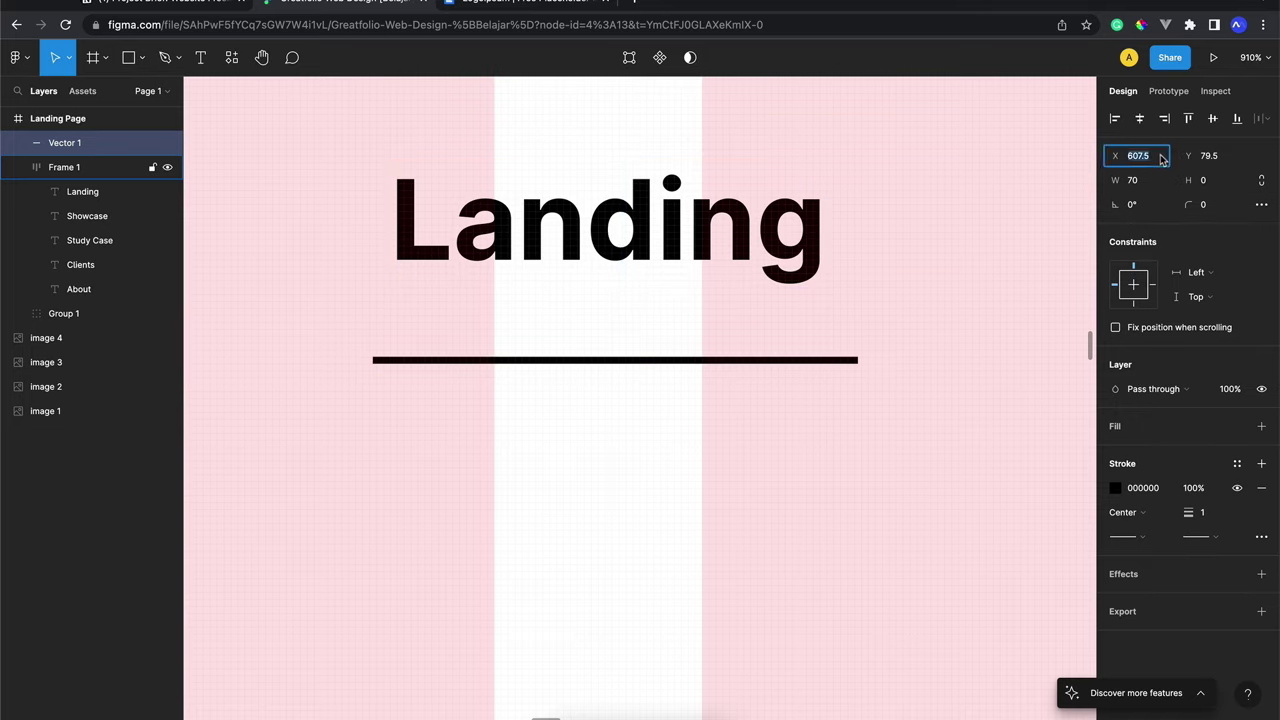
pyautogui.write('600')
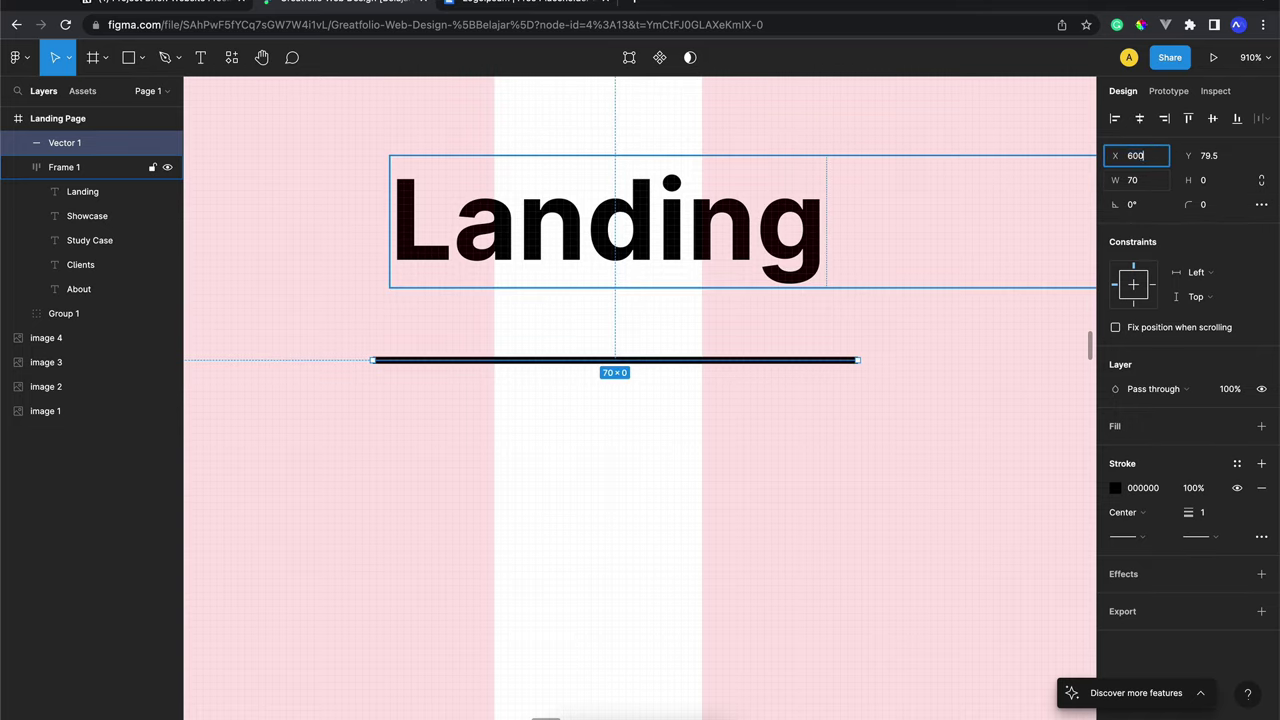
pyautogui.press('Return')
pyautogui.click(1210, 156)
pyautogui.write('80')
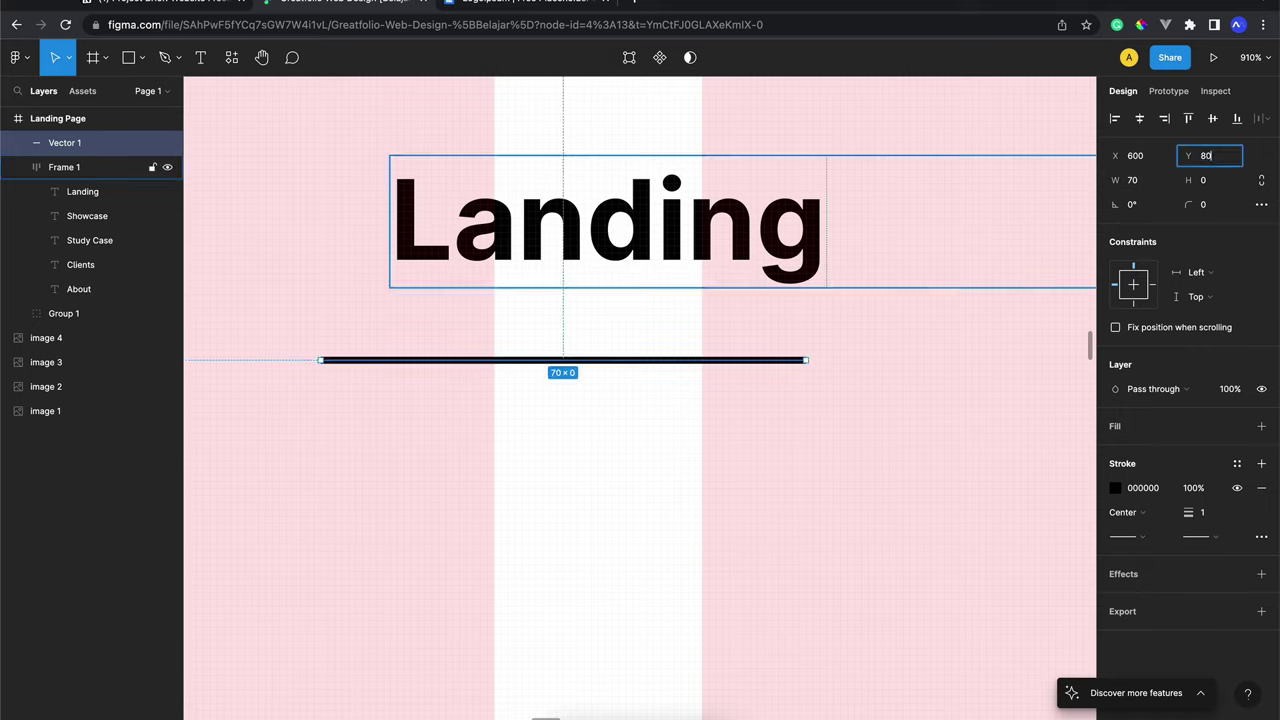
pyautogui.press('Return')
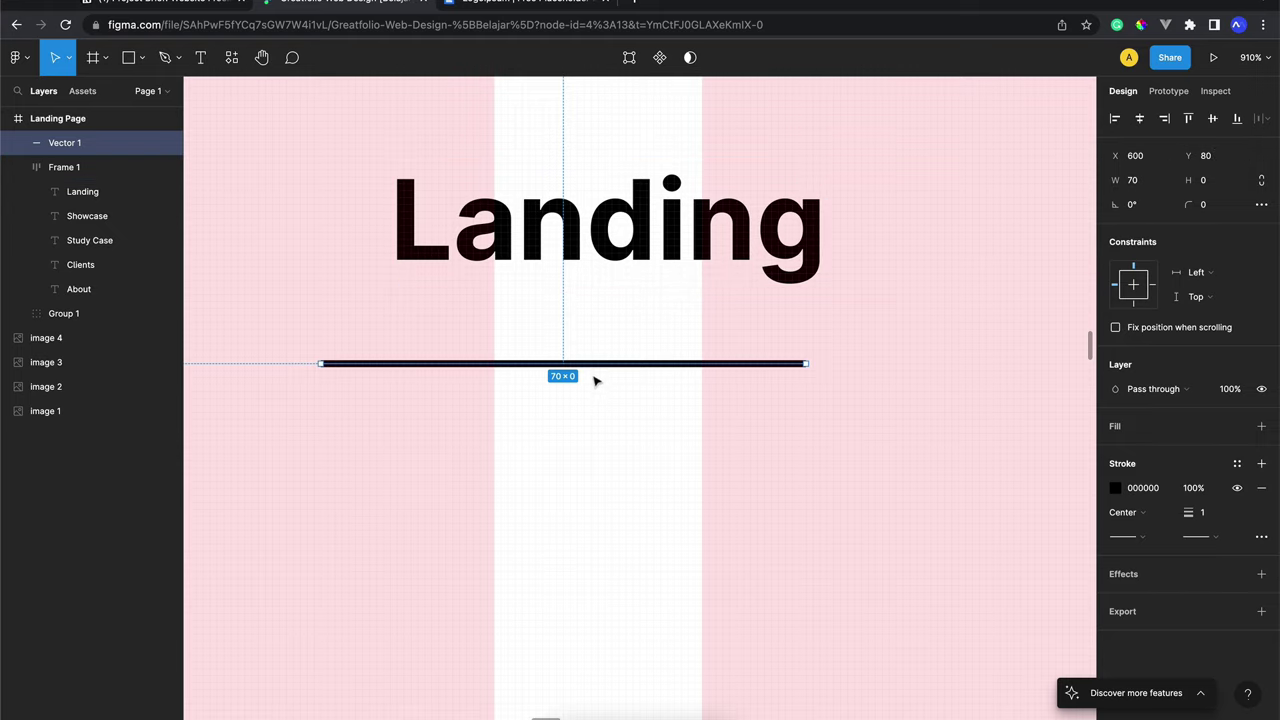
# Drag the line up and nudge it to sit just under Landing
pyautogui.moveTo(600, 366); pyautogui.dragTo(638, 349)
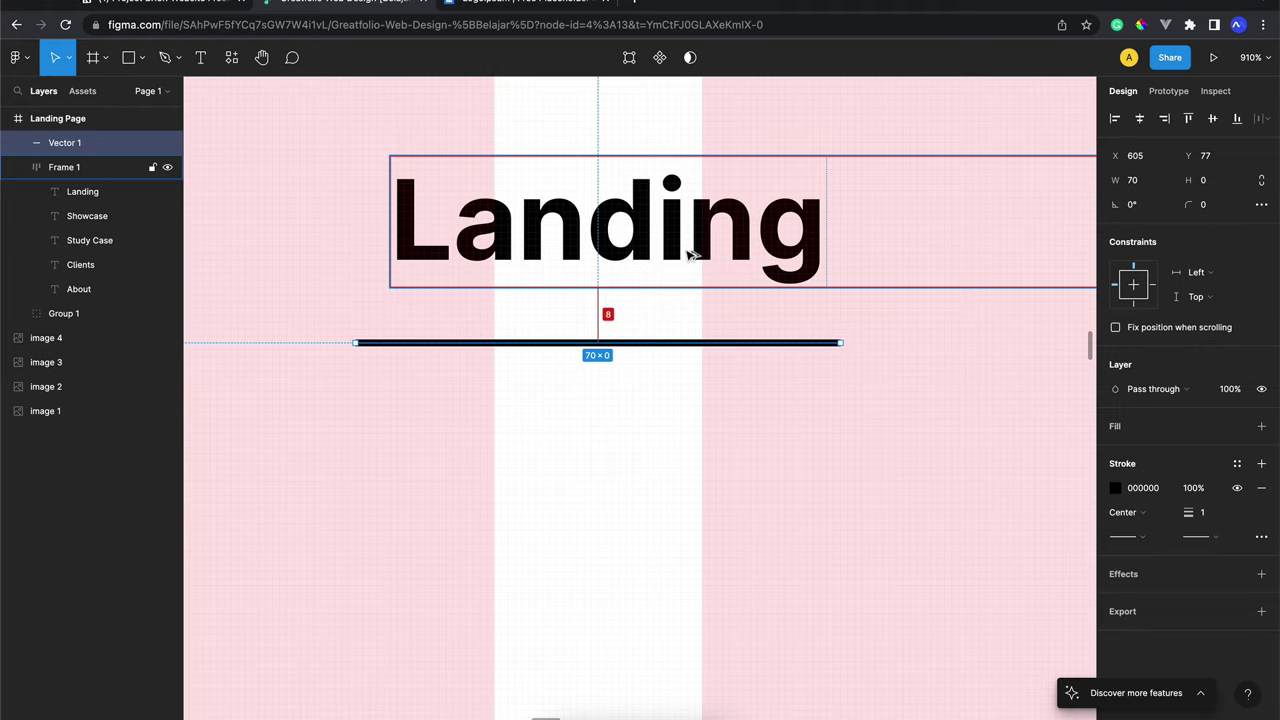
pyautogui.press('Up')
pyautogui.press('Up')
pyautogui.press('Up')
pyautogui.press('Up')
pyautogui.press('Up')
pyautogui.press('Up')
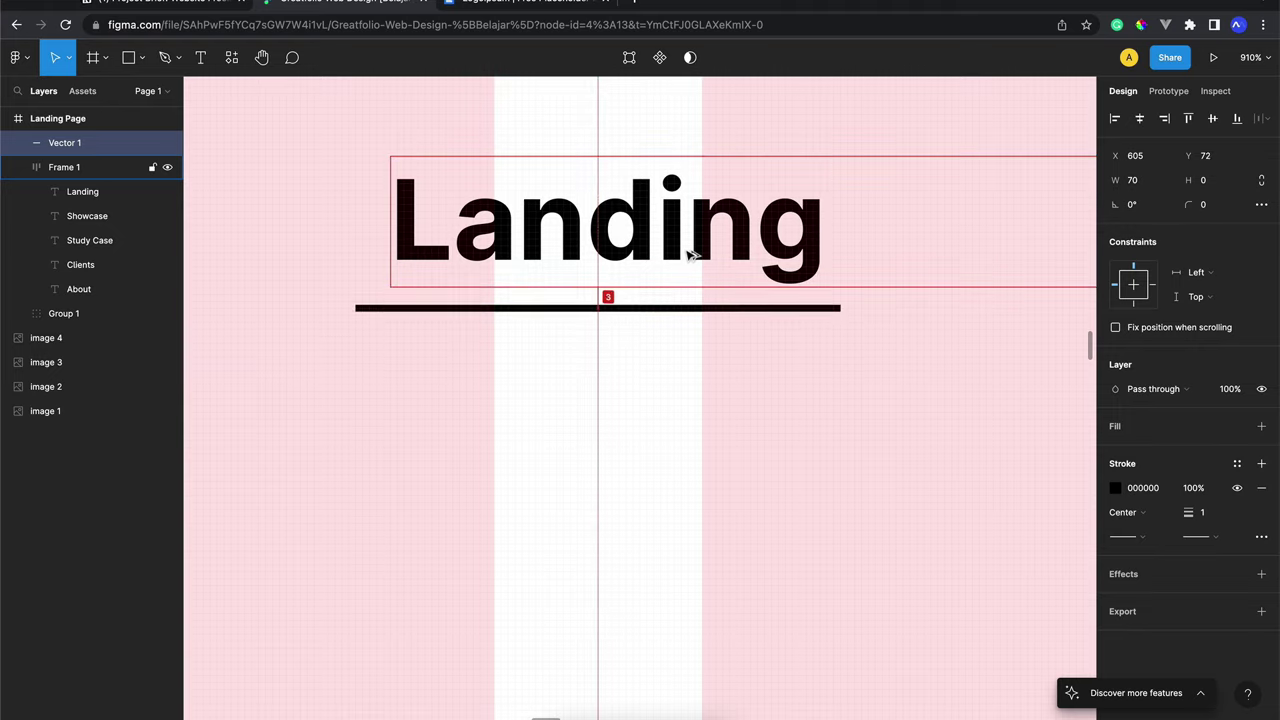
pyautogui.press('Down')
pyautogui.press('Down')
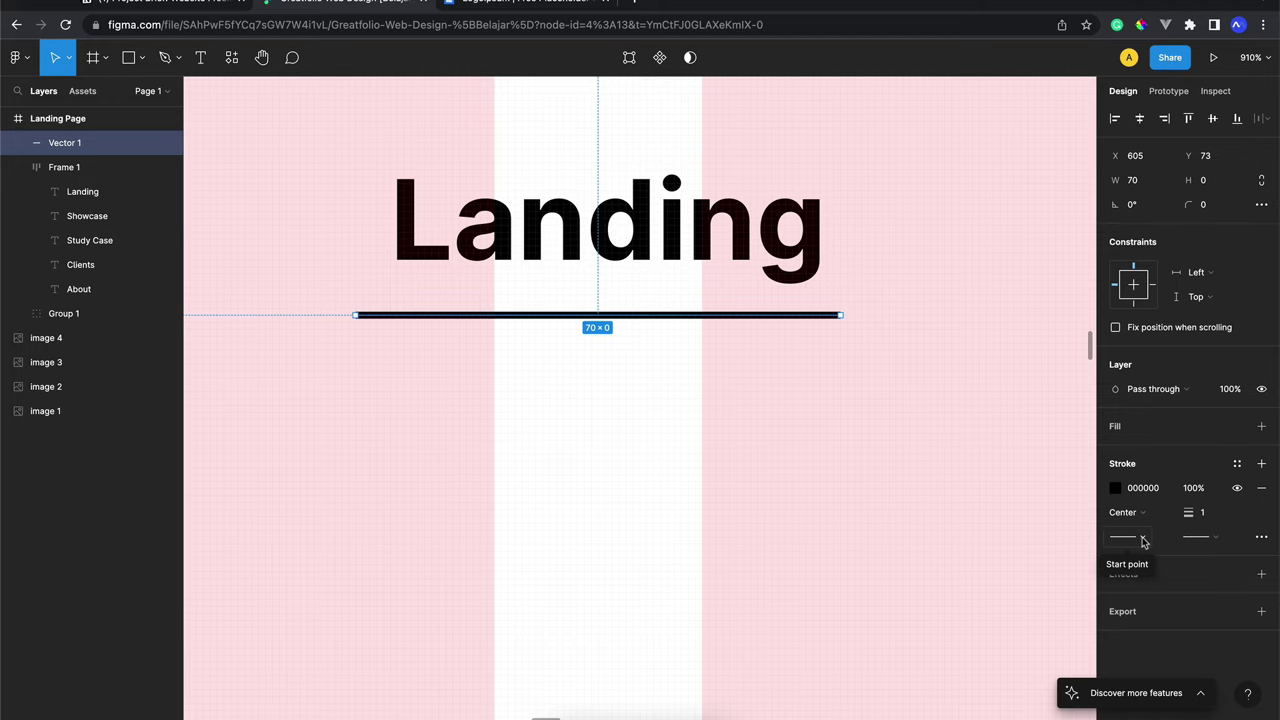
# Give the underline Round start and end caps
pyautogui.click(1143, 540)
pyautogui.click(1158, 657)
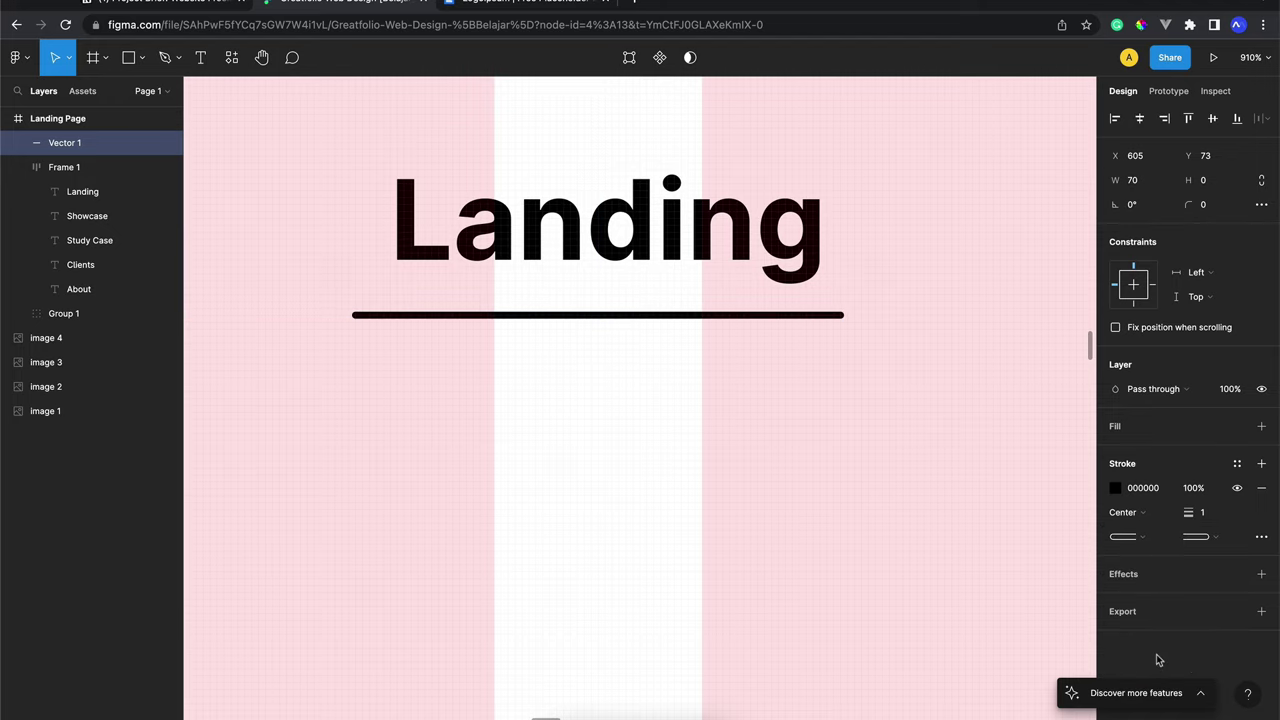
pyautogui.scroll(5, 790, 295)
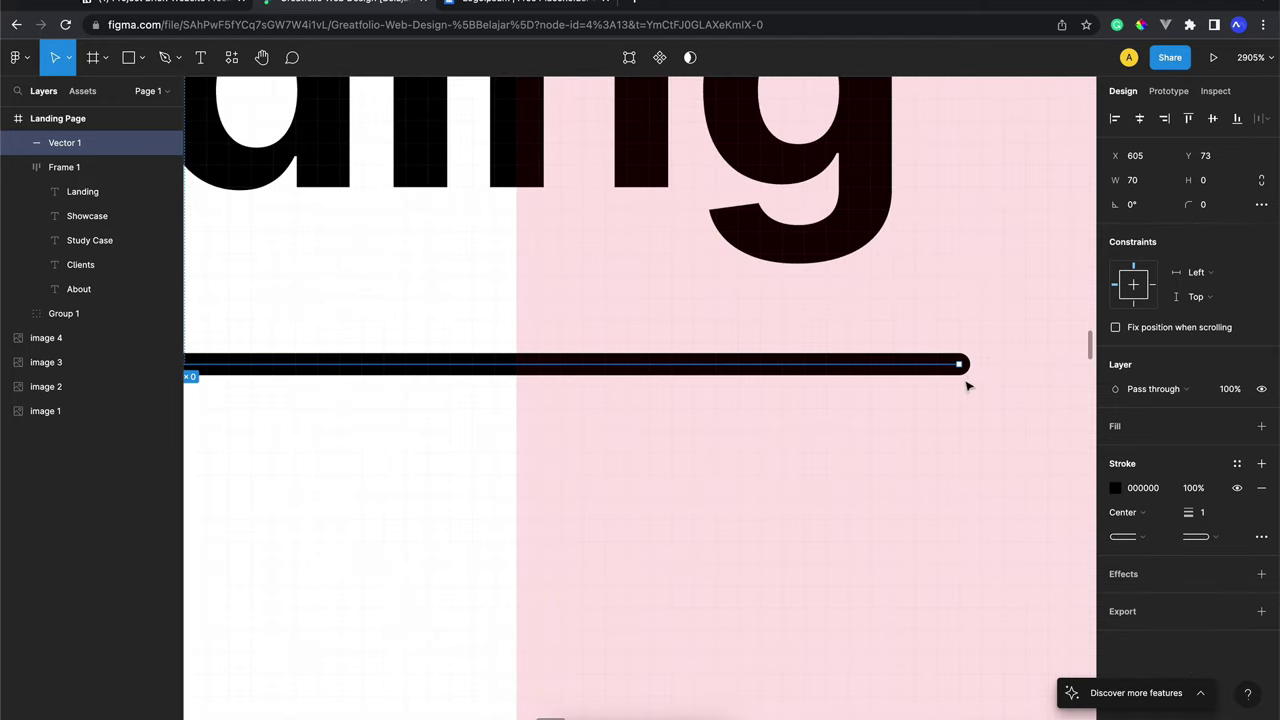
pyautogui.scroll(-5, 946, 334)
pyautogui.scroll(-3, 946, 334)
pyautogui.hscroll(2, 945, 335)
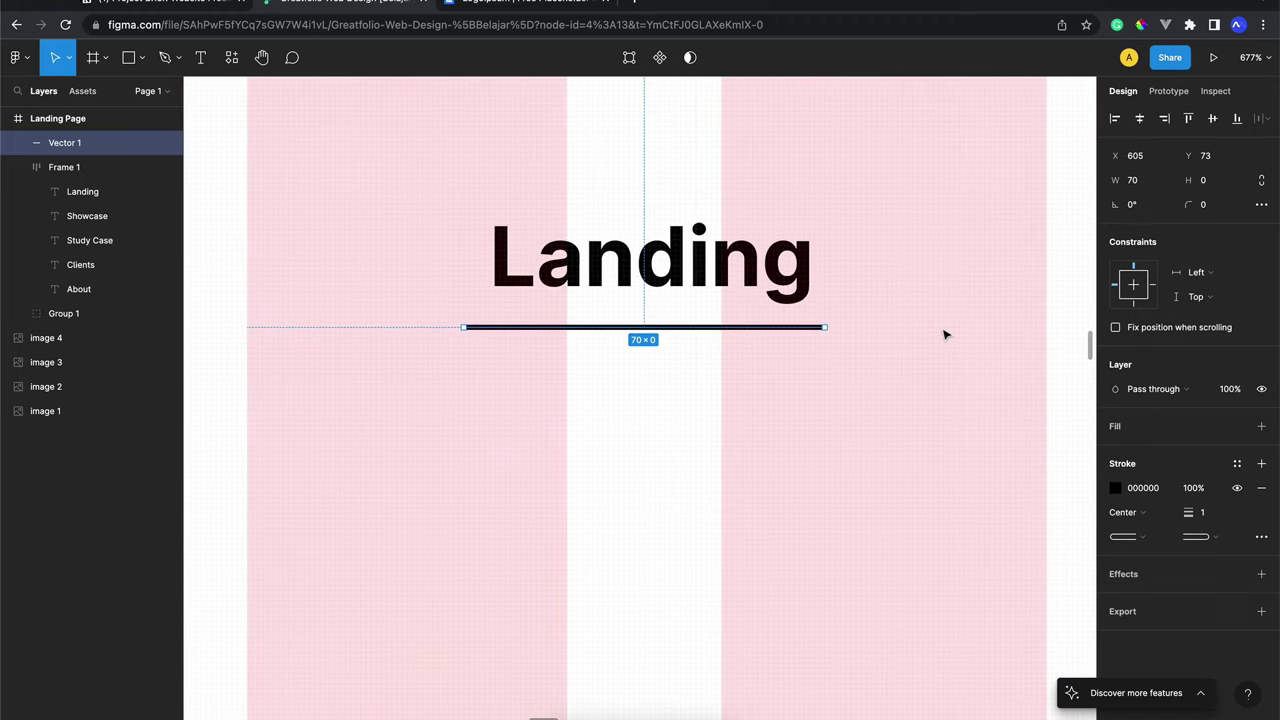
# Set the underline's stroke weight to 2, preview it deselected, and reselect it
pyautogui.click(1207, 515)
pyautogui.write('2')
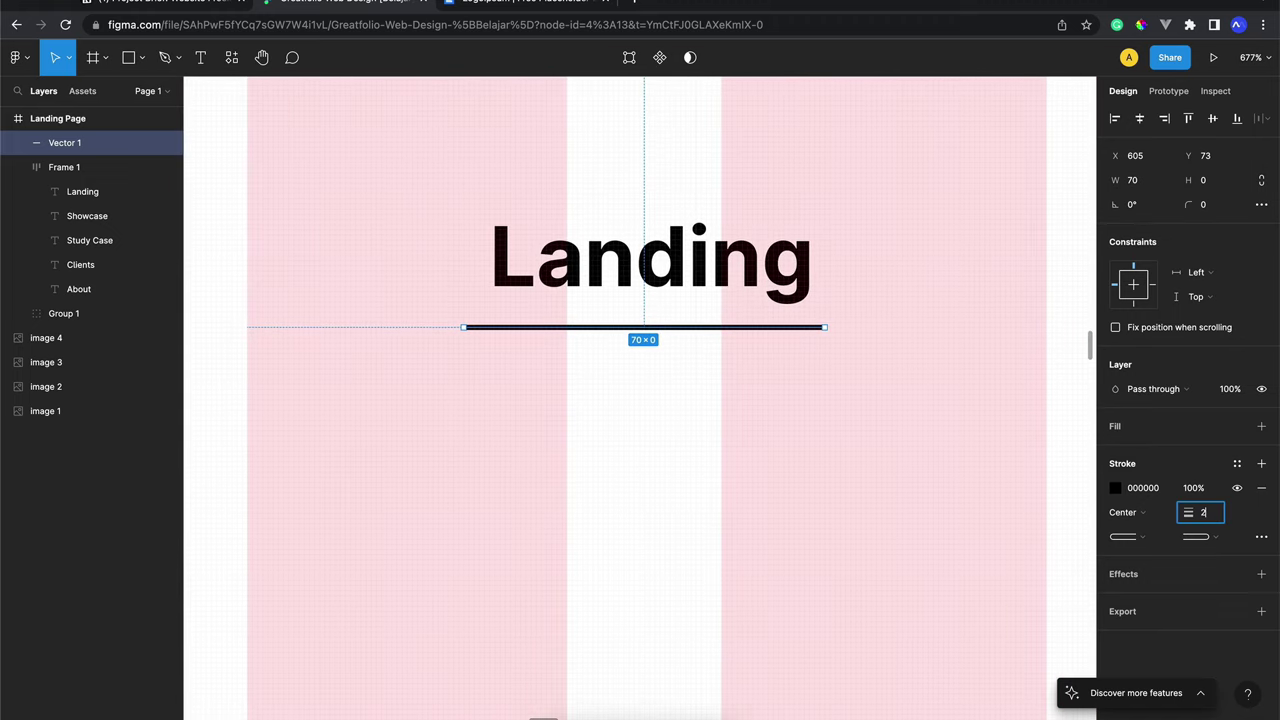
pyautogui.press('Return')
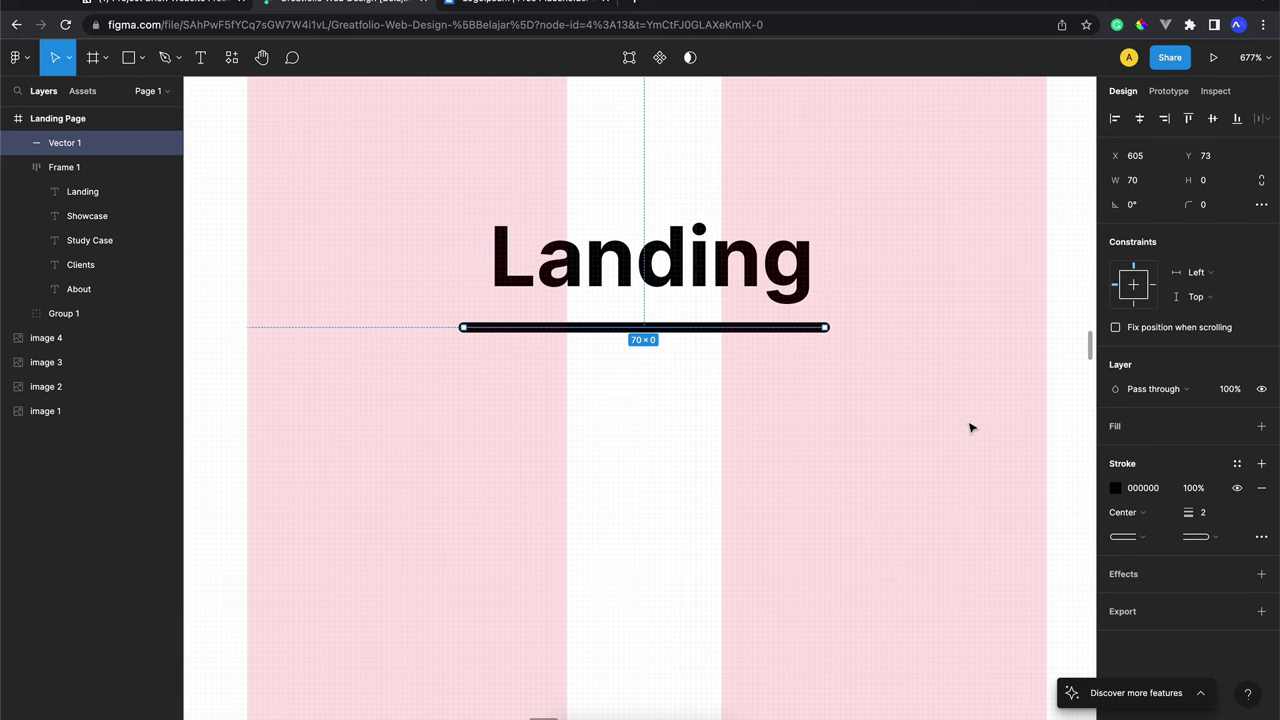
pyautogui.press('Escape')
pyautogui.hscroll(-1, 798, 399)
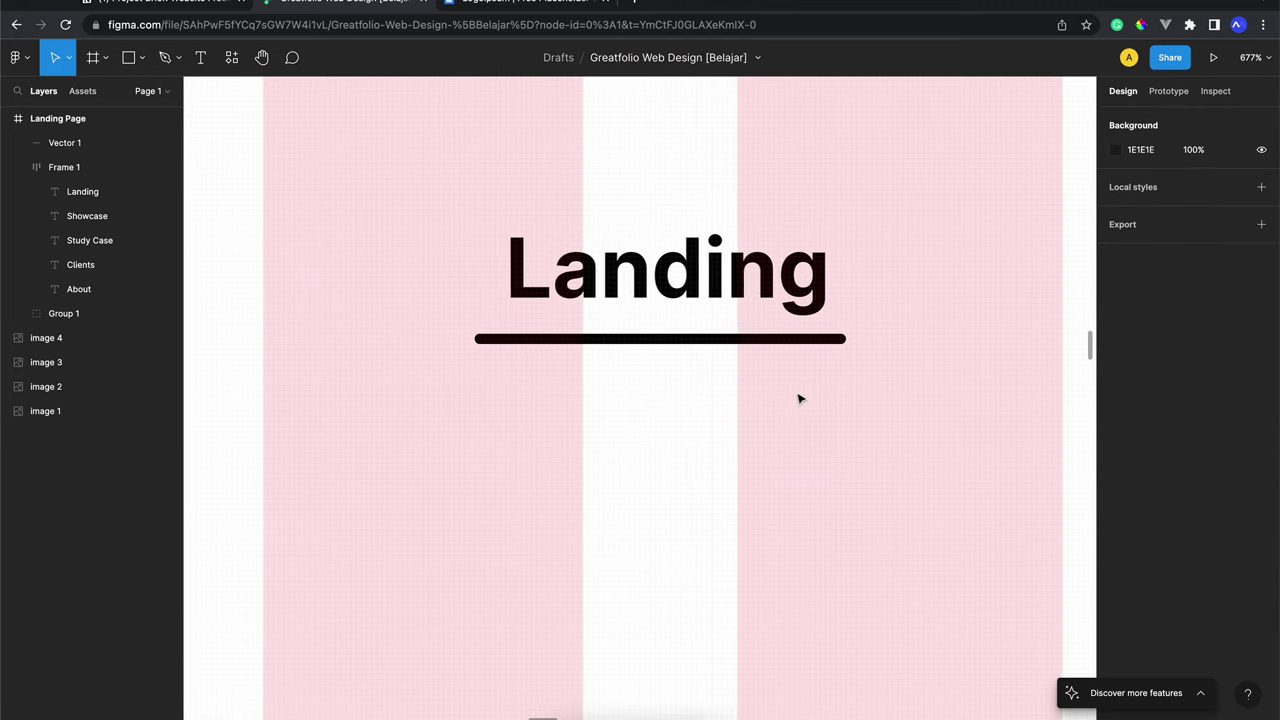
pyautogui.hscroll(-1, 798, 399)
pyautogui.hscroll(-1, 798, 399)
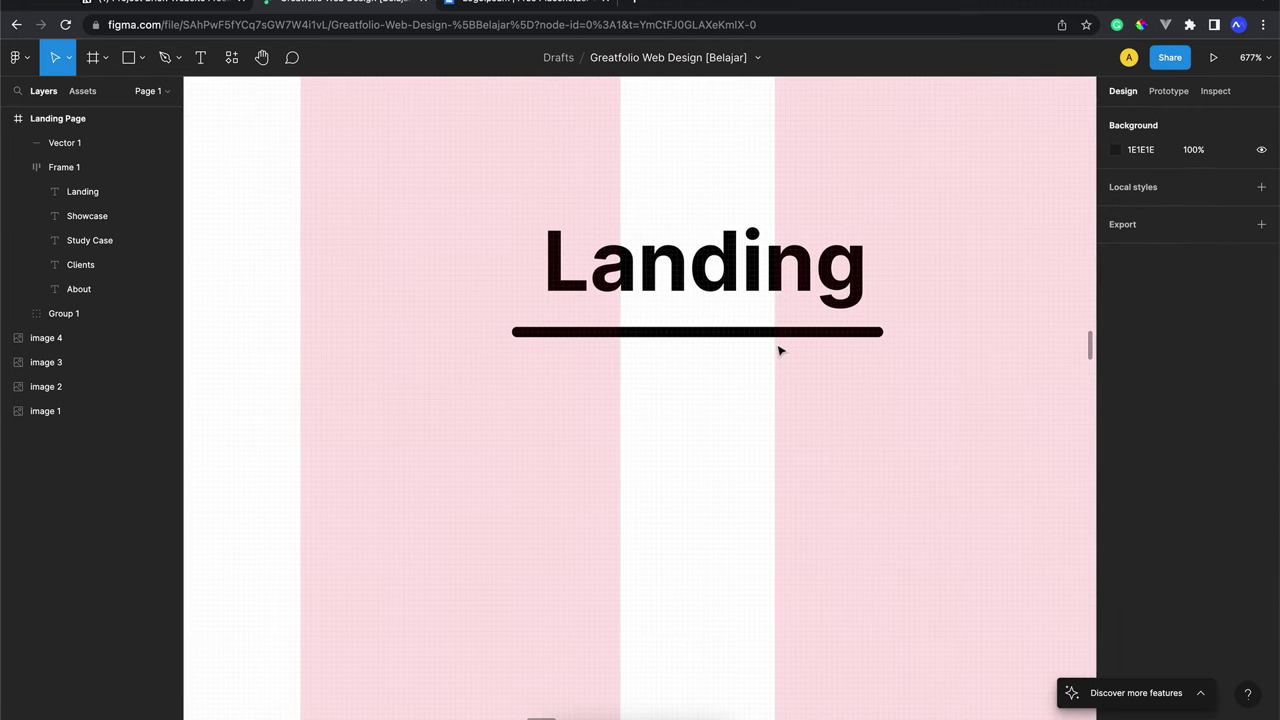
pyautogui.click(740, 332)
pyautogui.scroll(3, 688, 326)
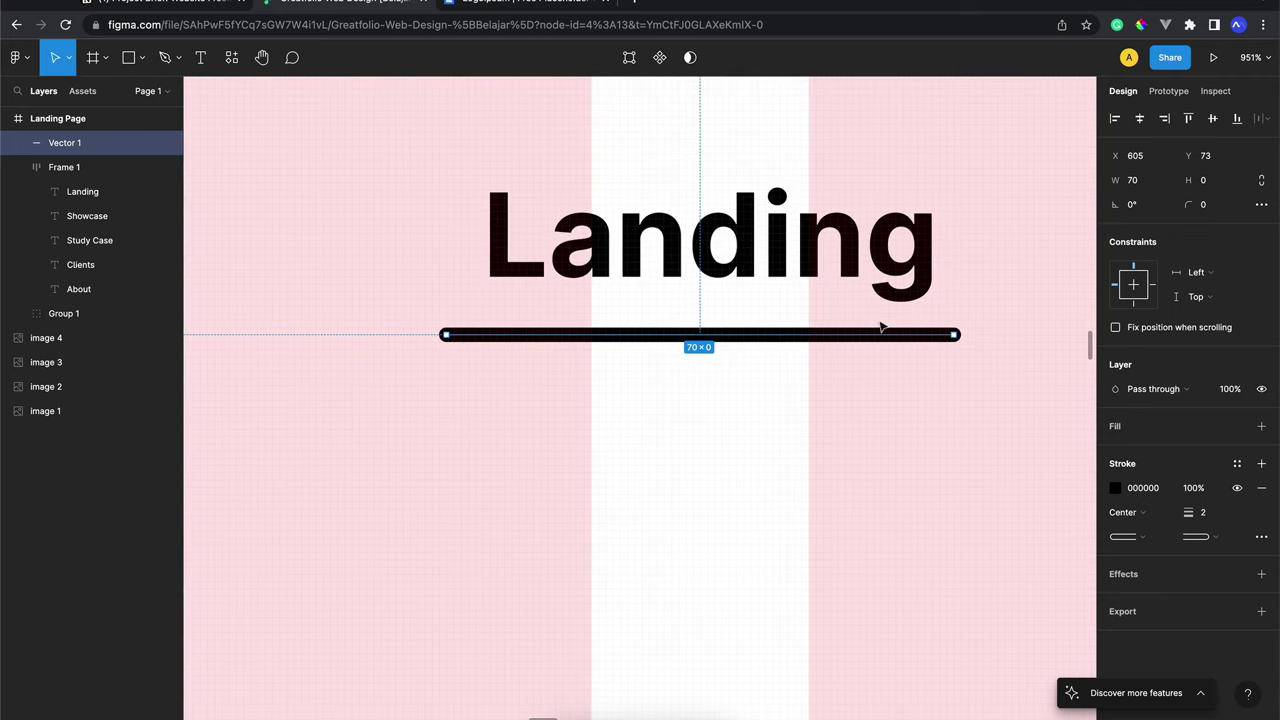
pyautogui.hscroll(-1, 815, 321)
pyautogui.hscroll(-1, 815, 321)
pyautogui.scroll(1, 815, 321)
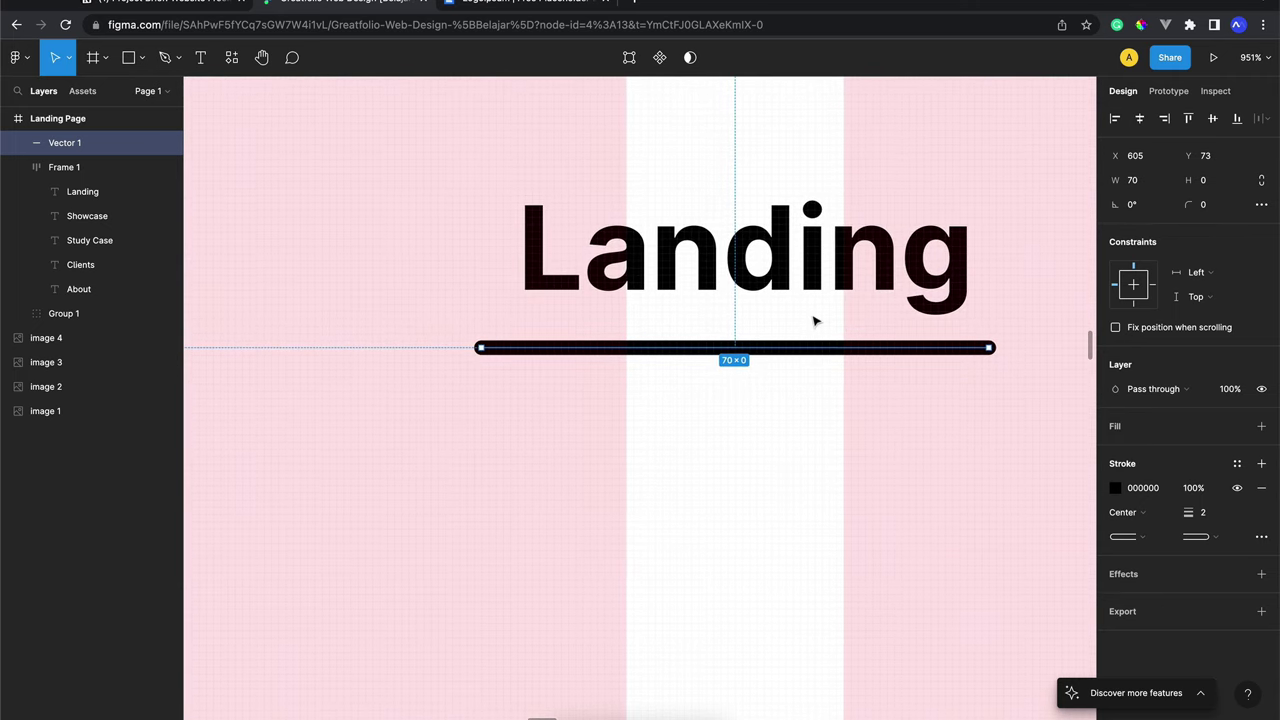
pyautogui.hscroll(-1, 670, 290)
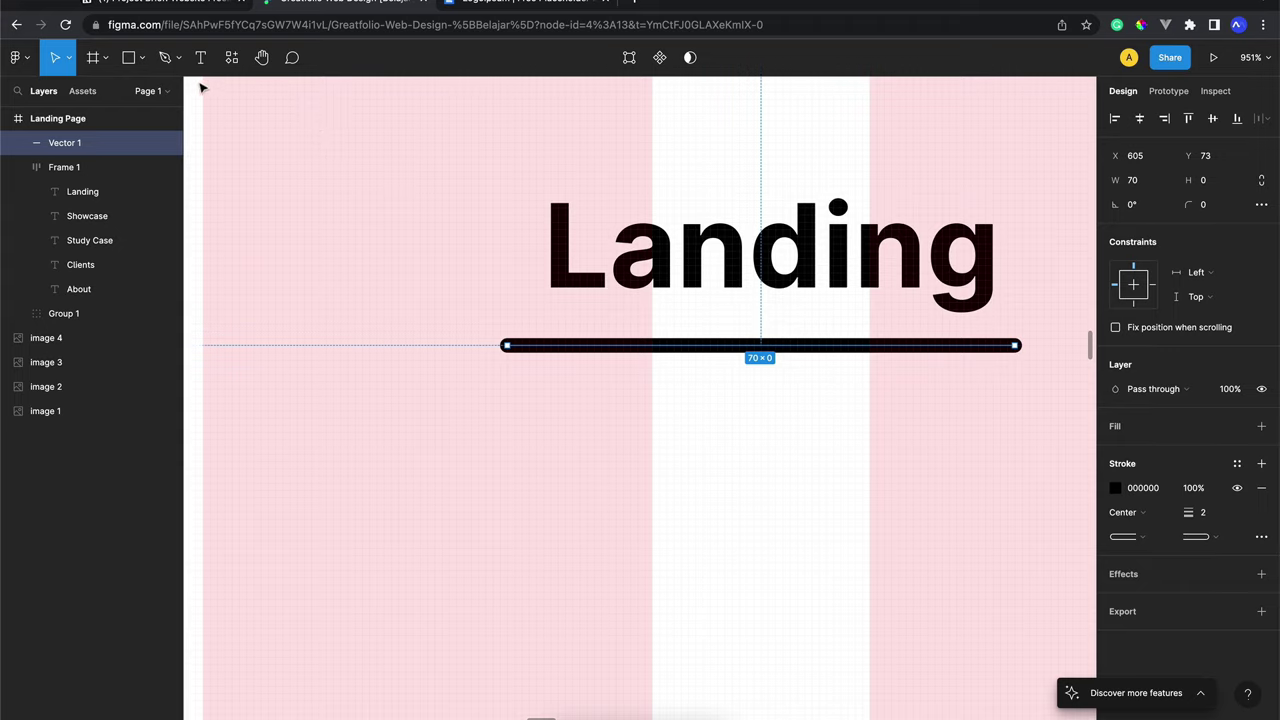
# Place a new star shape on the canvas near Landing
pyautogui.click(146, 60)
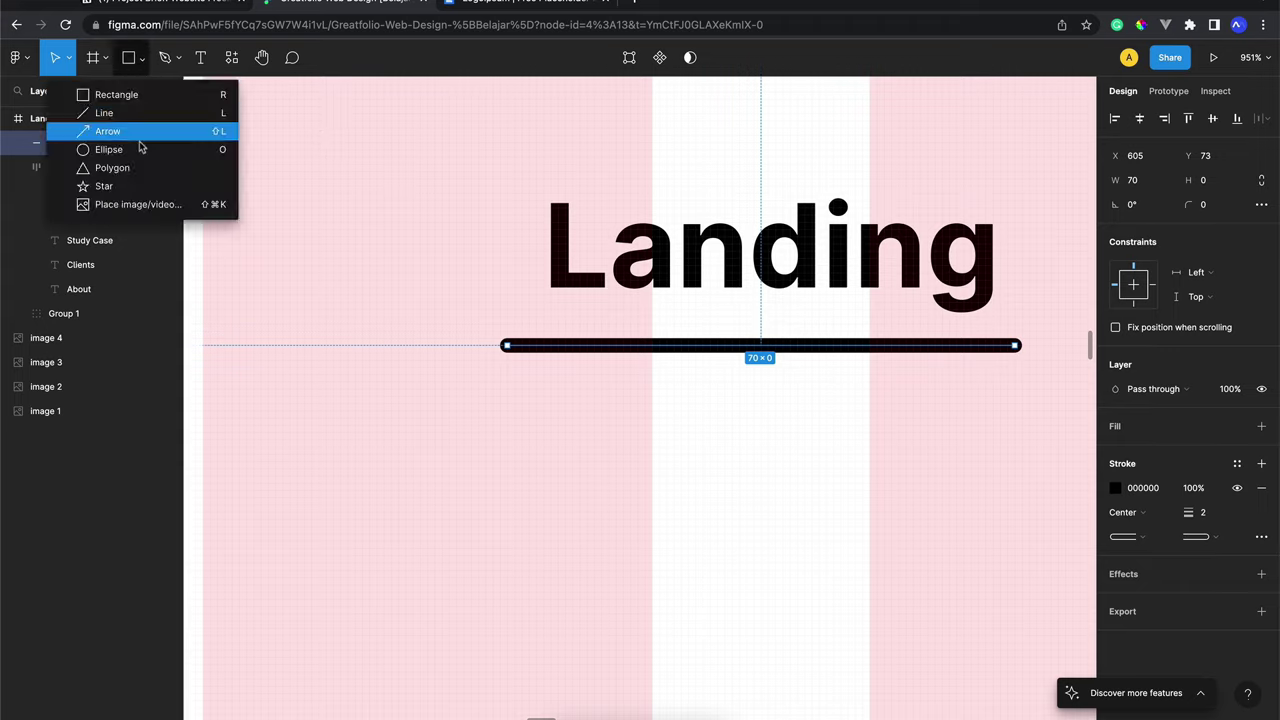
pyautogui.click(144, 188)
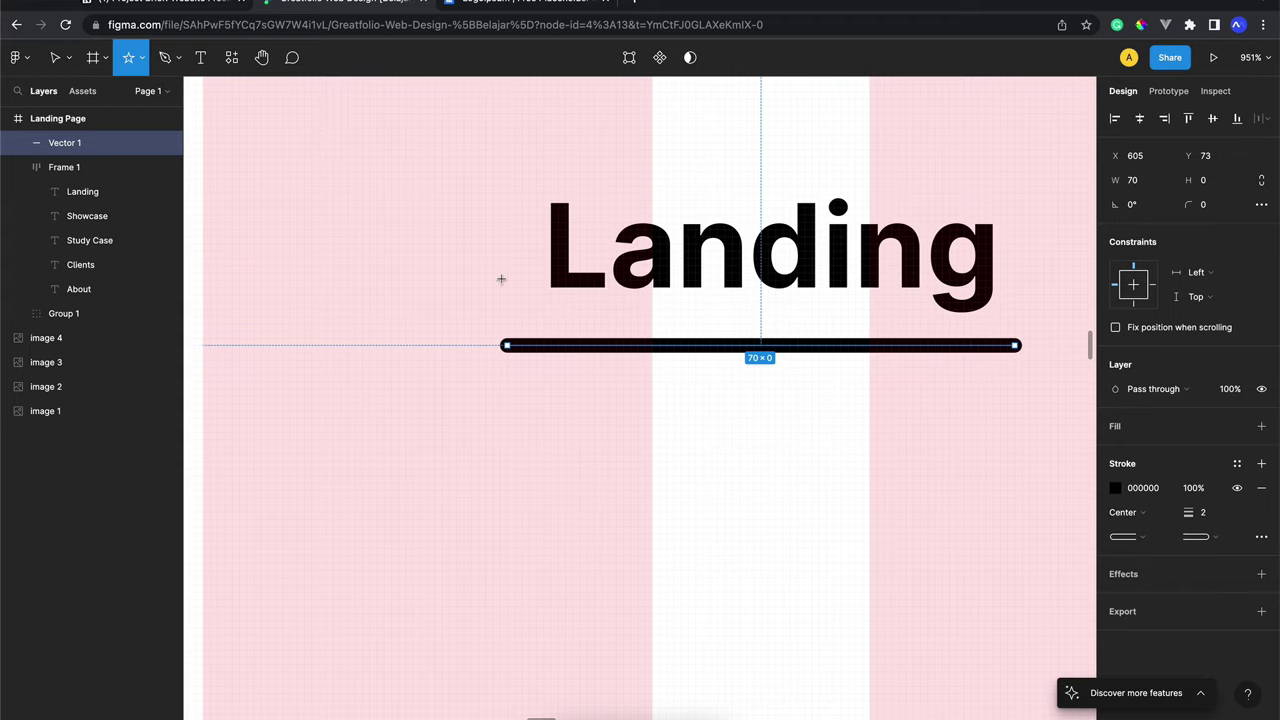
pyautogui.click(480, 260)
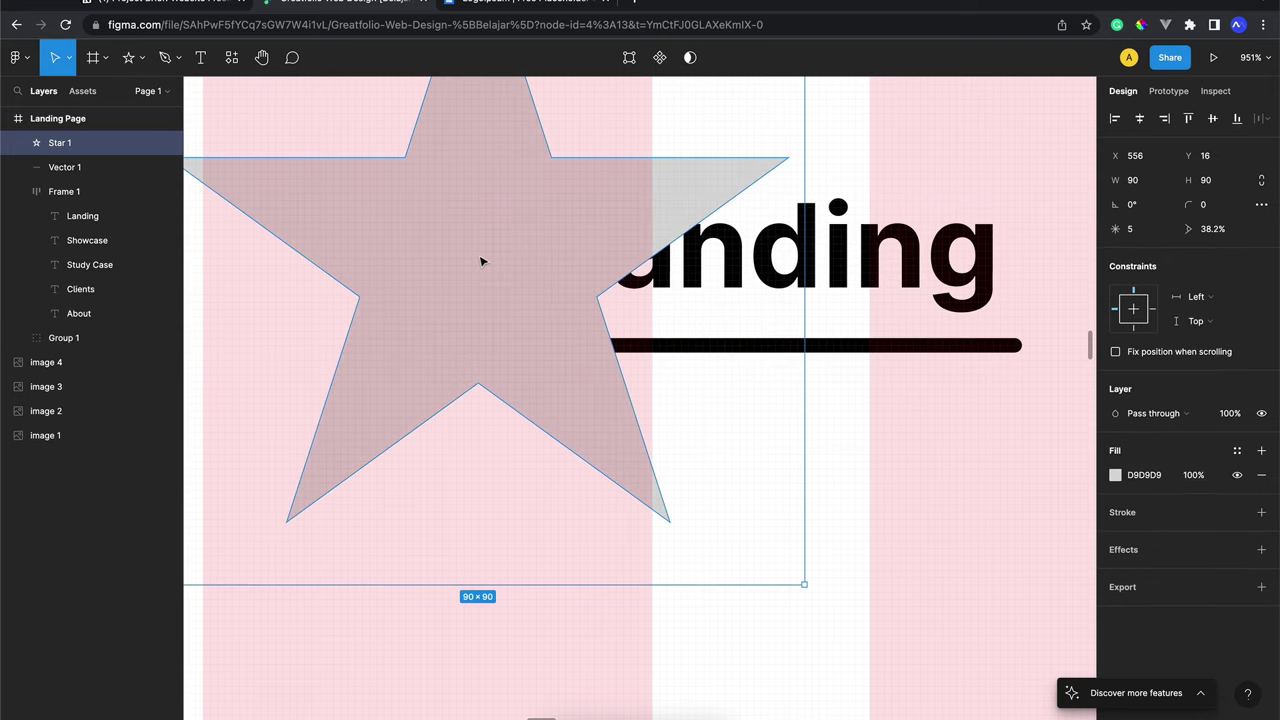
pyautogui.scroll(2, 481, 261)
pyautogui.scroll(2, 481, 261)
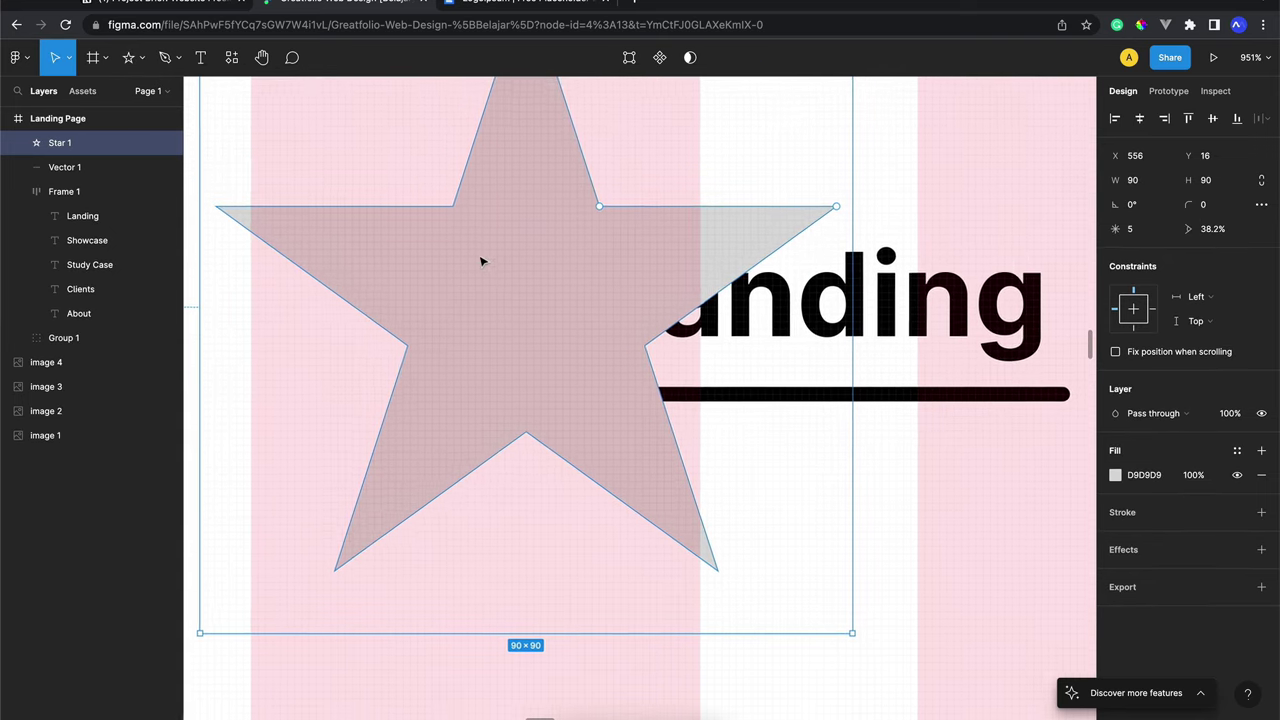
pyautogui.rightClick(481, 261)
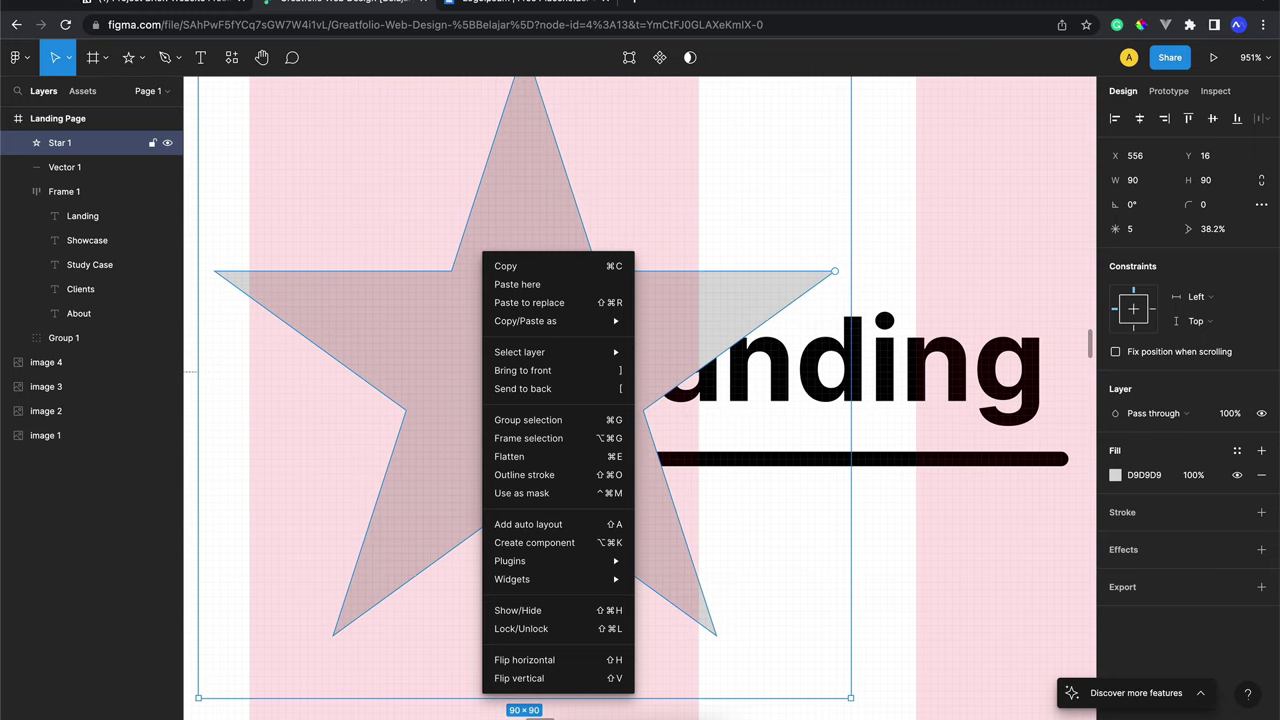
pyautogui.press('Escape')
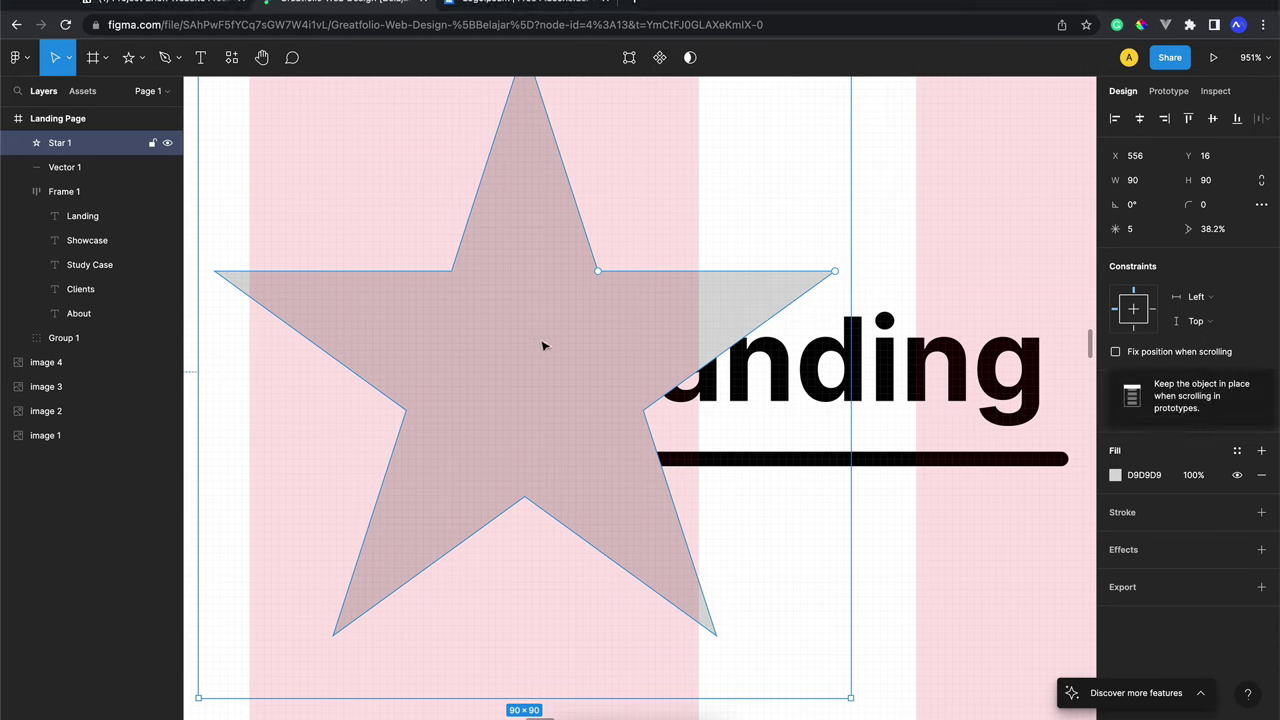
# Resize the star to 18 high and move it toward the canvas centre
pyautogui.click(1222, 185)
pyautogui.write('18')
pyautogui.press('Return')
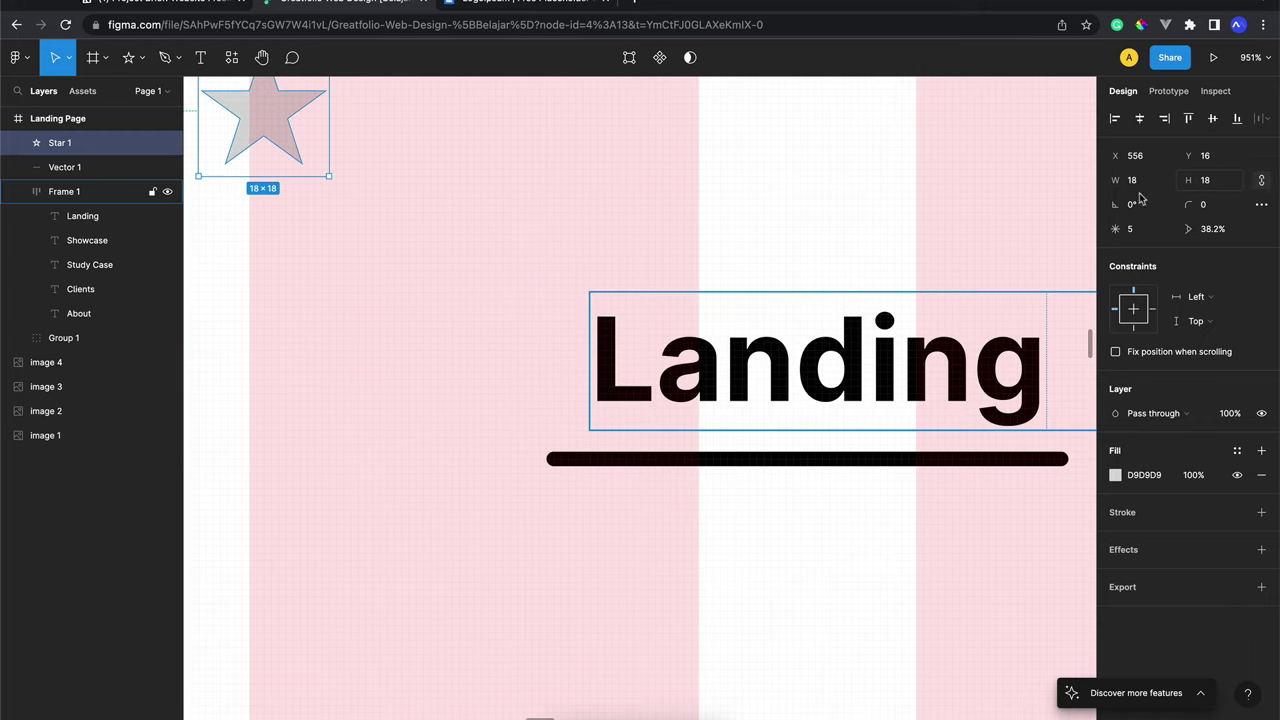
pyautogui.moveTo(278, 122); pyautogui.dragTo(380, 314)
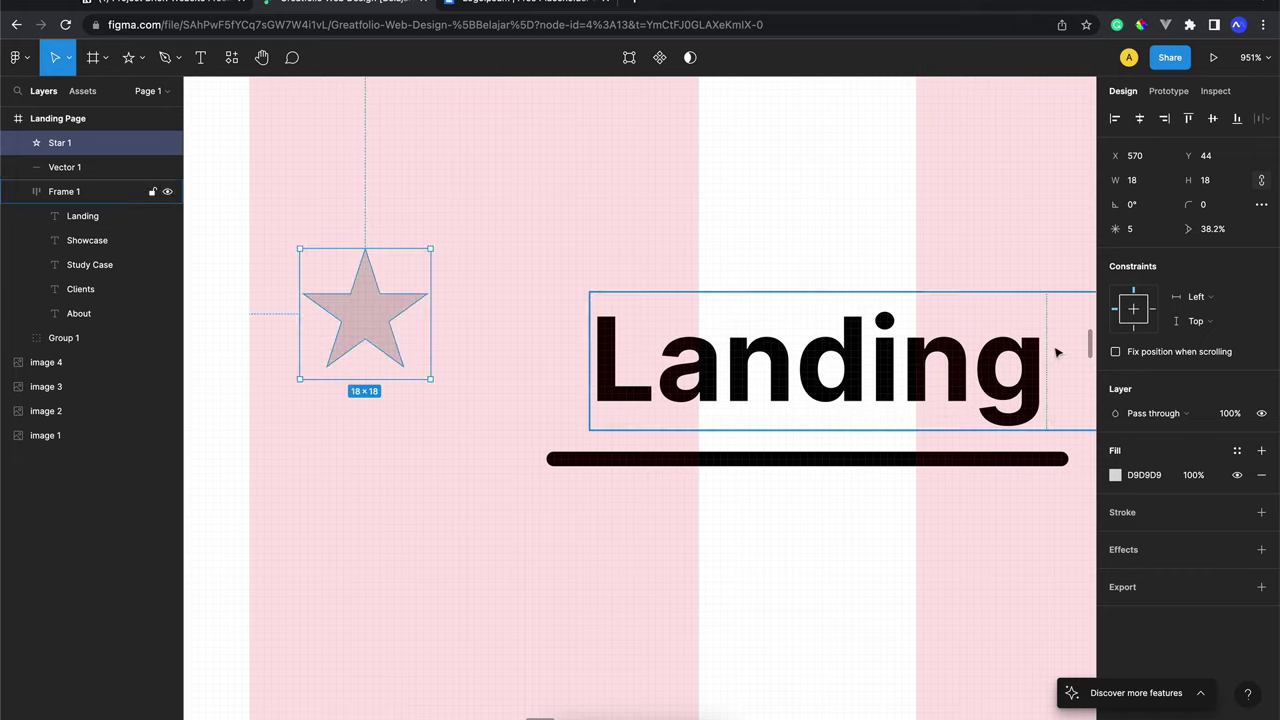
# Round the star's points with corner radius 1 and position it just left of Landing
pyautogui.click(1212, 205)
pyautogui.write('1')
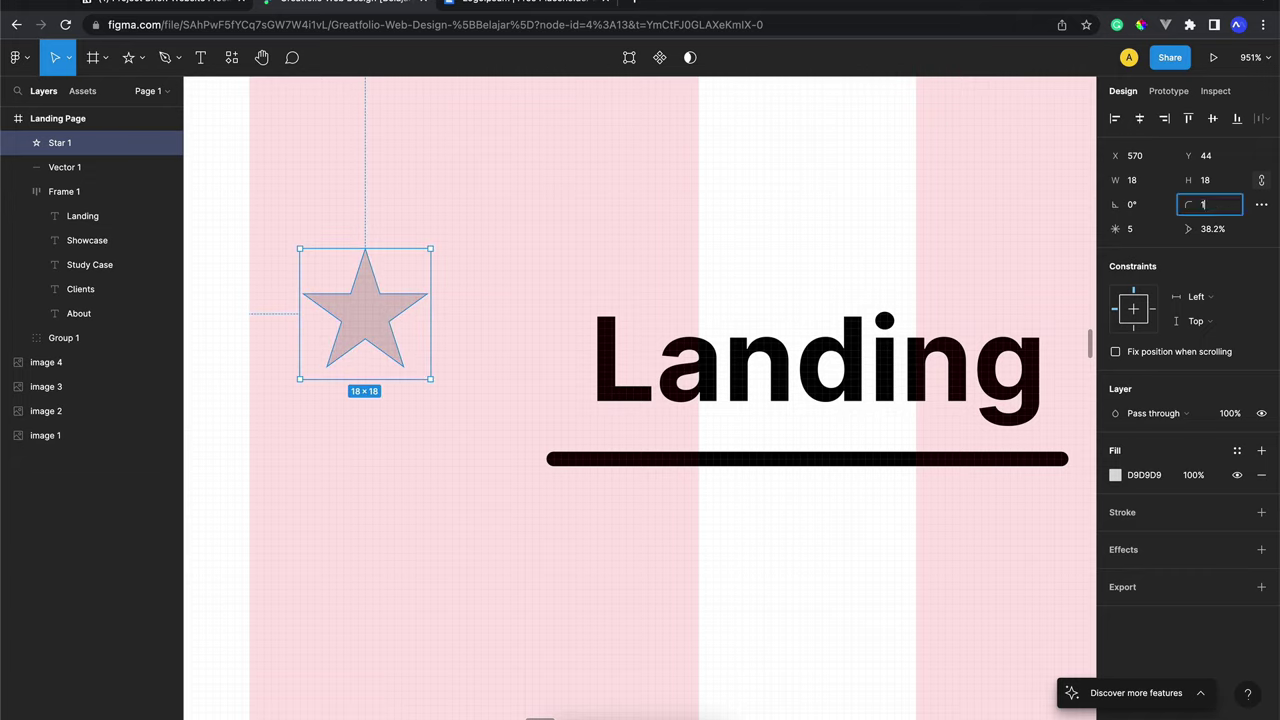
pyautogui.press('Return')
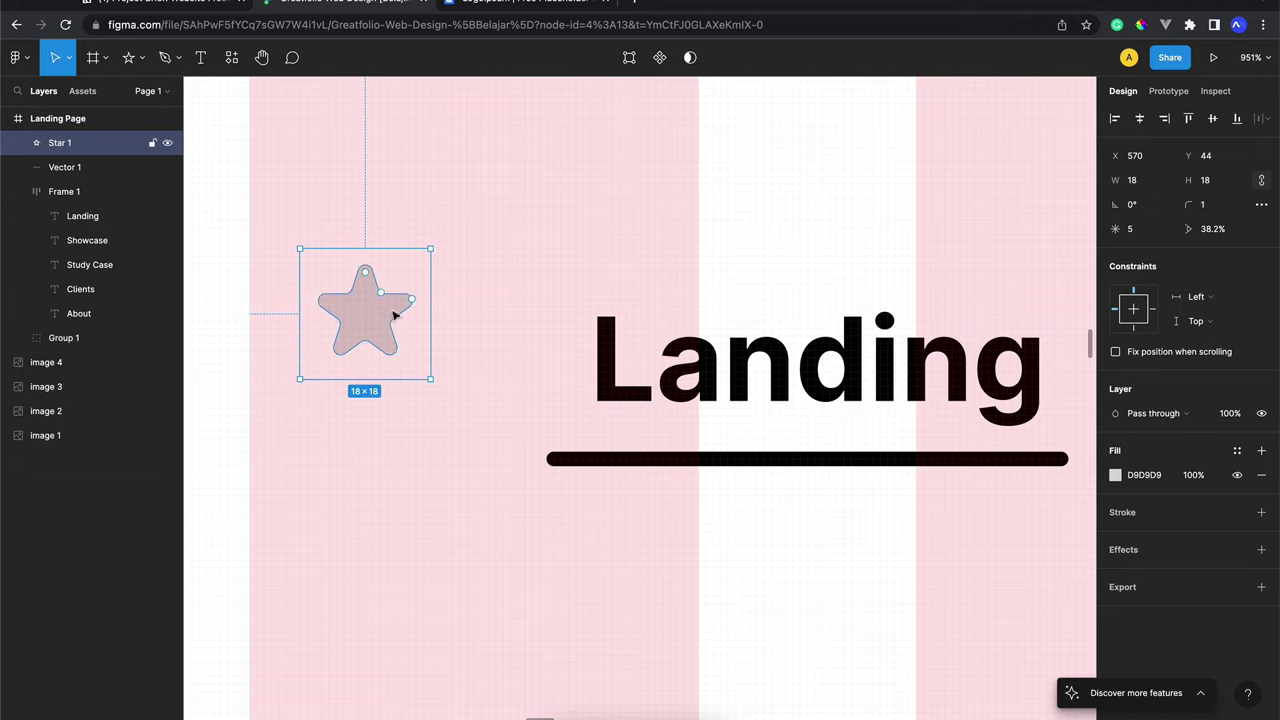
pyautogui.moveTo(395, 316); pyautogui.dragTo(555, 360)
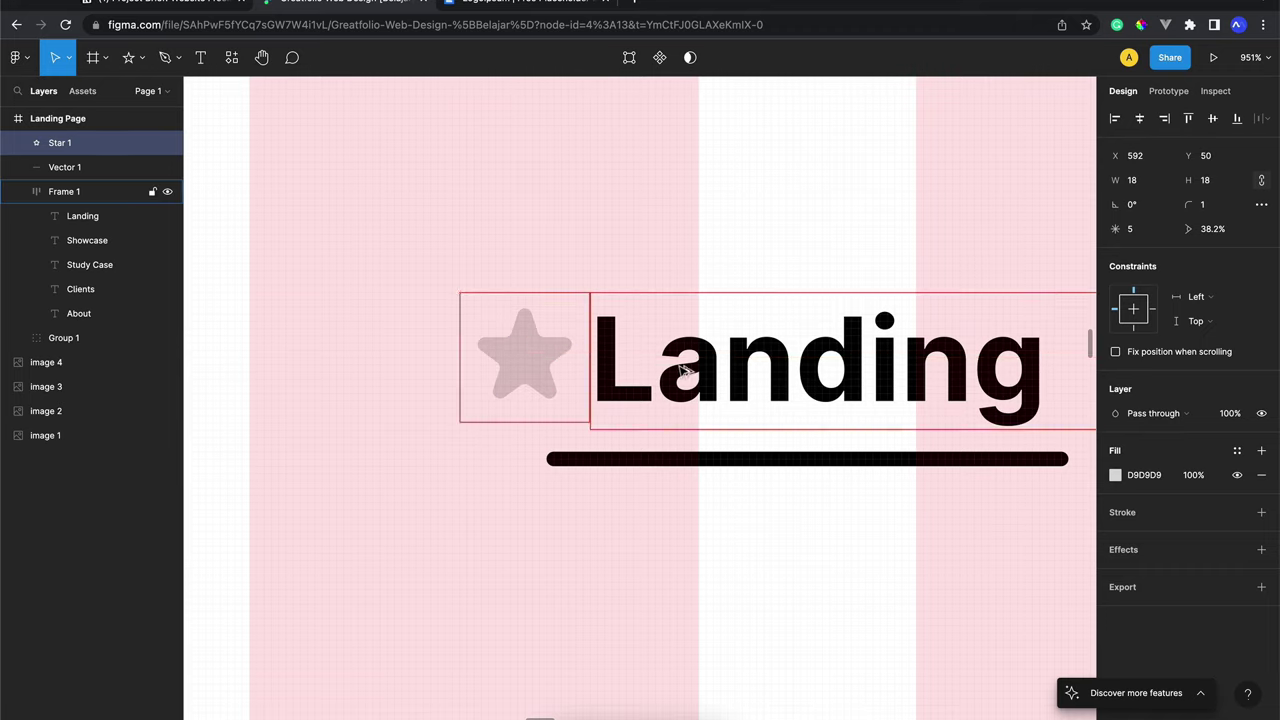
pyautogui.press('Left')
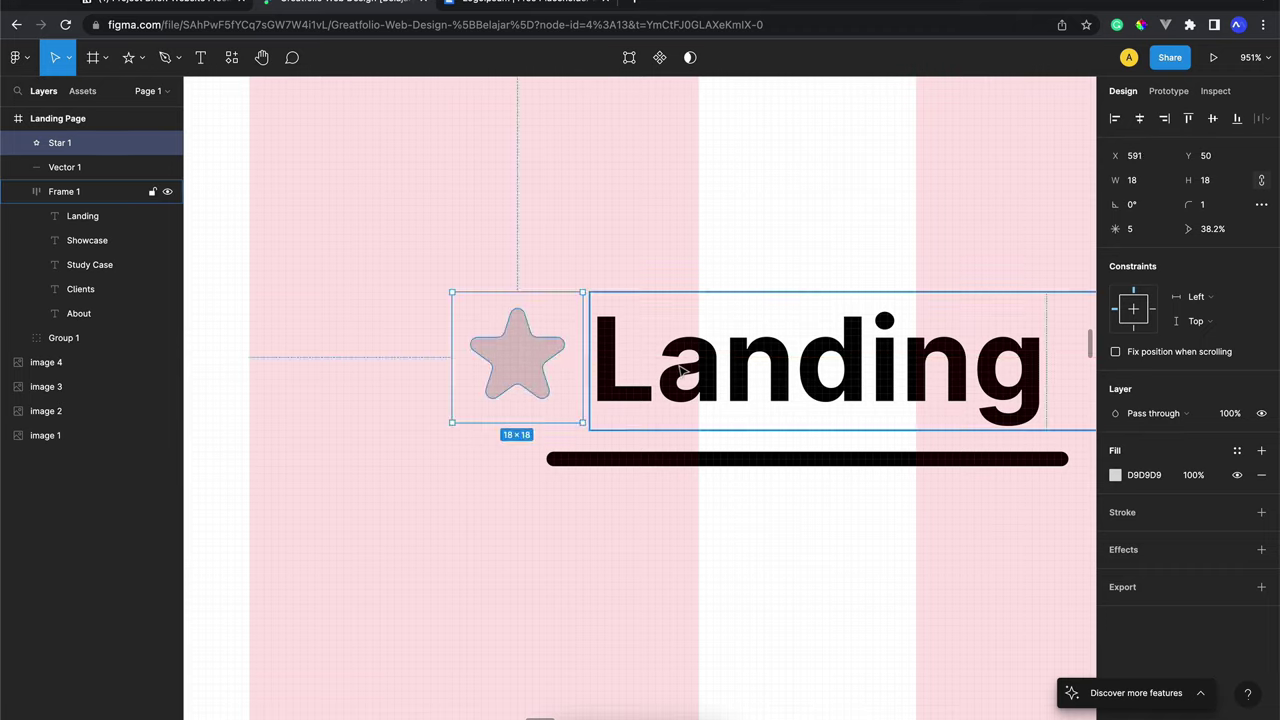
pyautogui.press('Right')
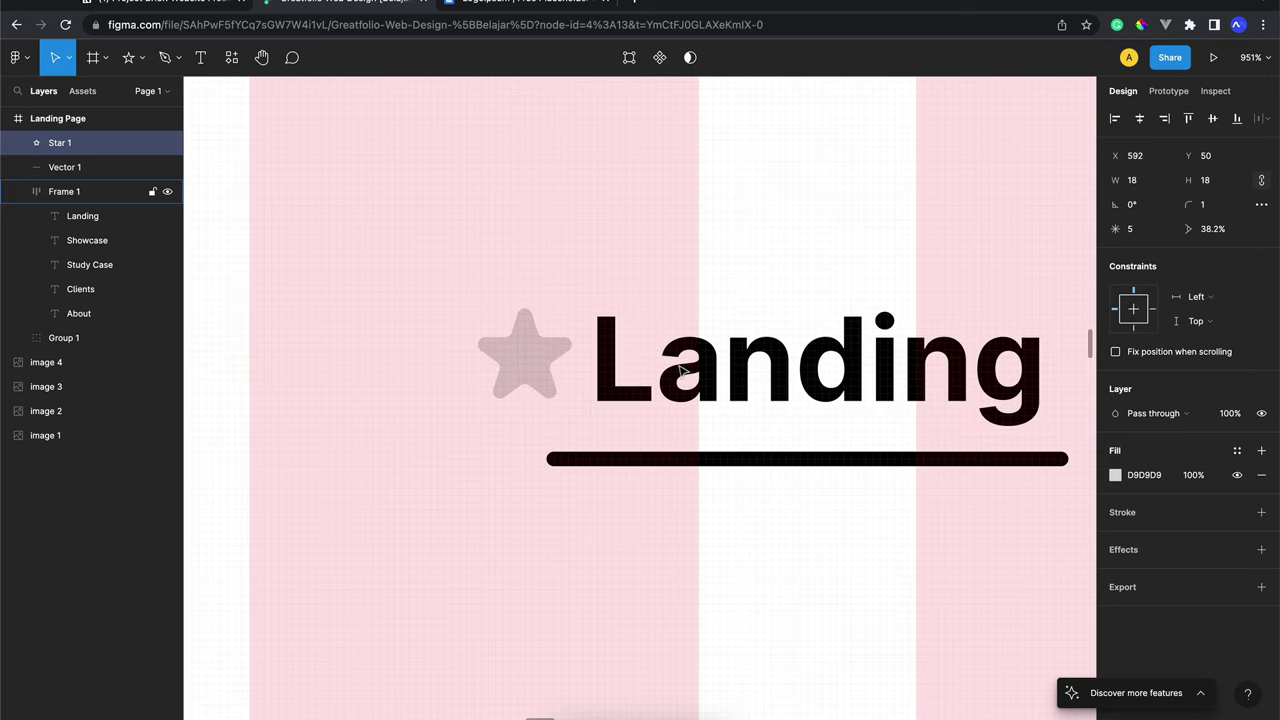
pyautogui.hscroll(3, 645, 370)
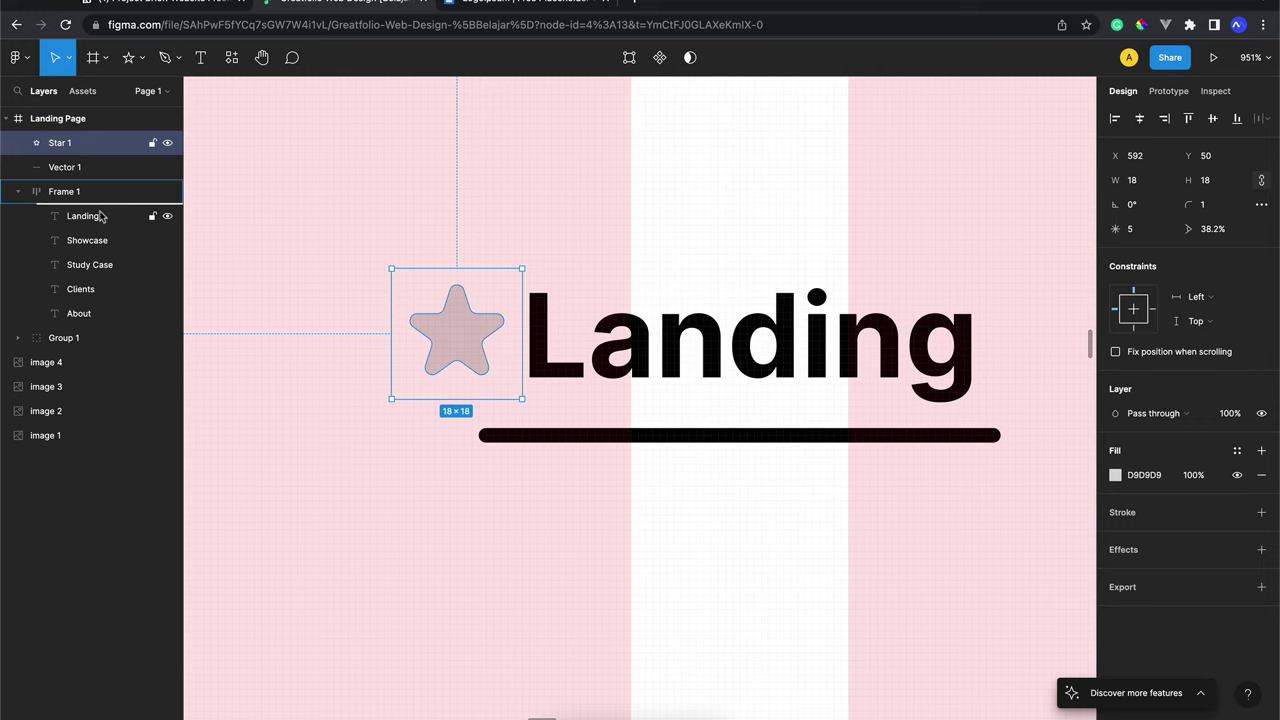
# Move Star 1 into Frame 1, group it with Landing, and set the group spacing to 0
pyautogui.moveTo(88, 148); pyautogui.dragTo(191, 203)
pyautogui.hscroll(5, 557, 280)
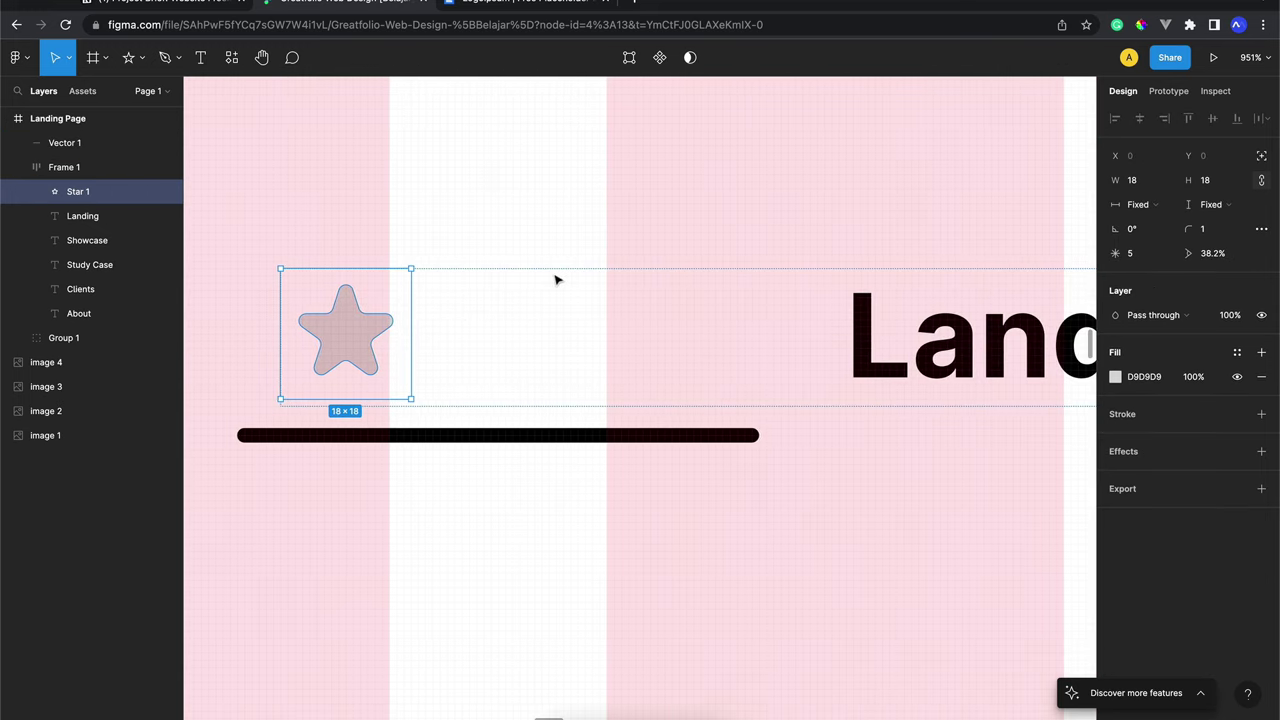
pyautogui.hscroll(-2, 557, 280)
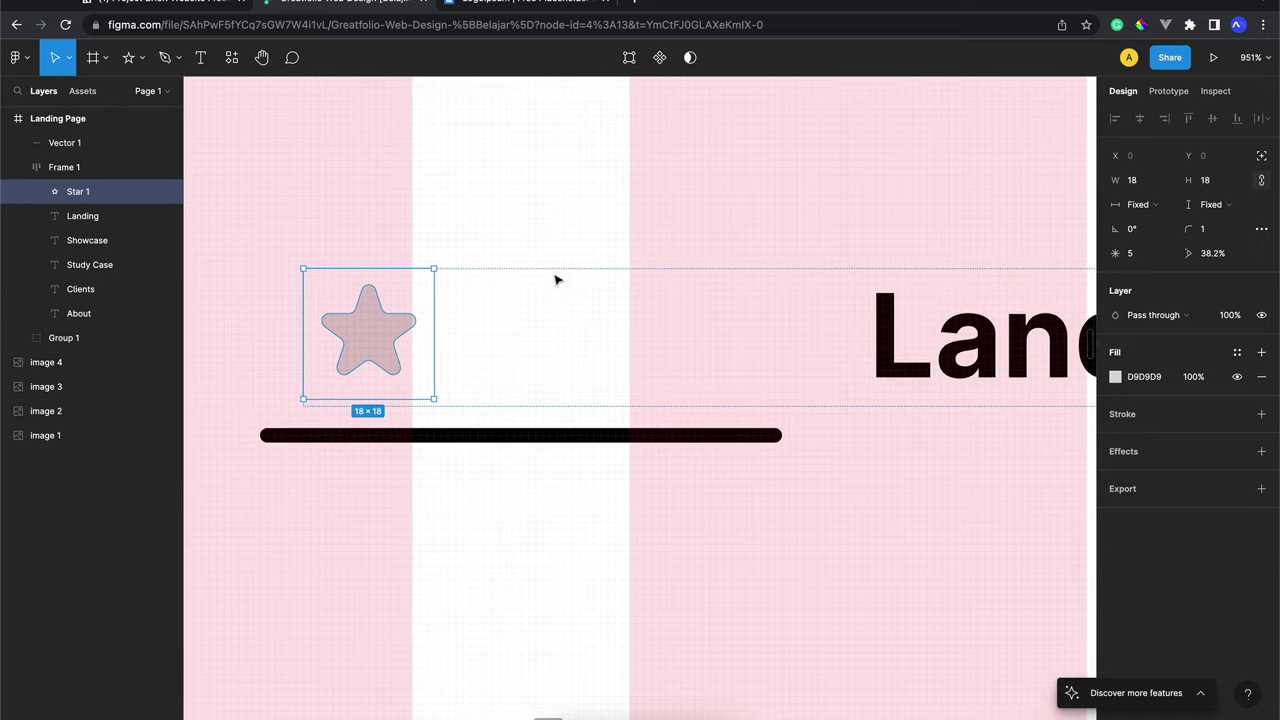
pyautogui.scroll(-1, 354, 206)
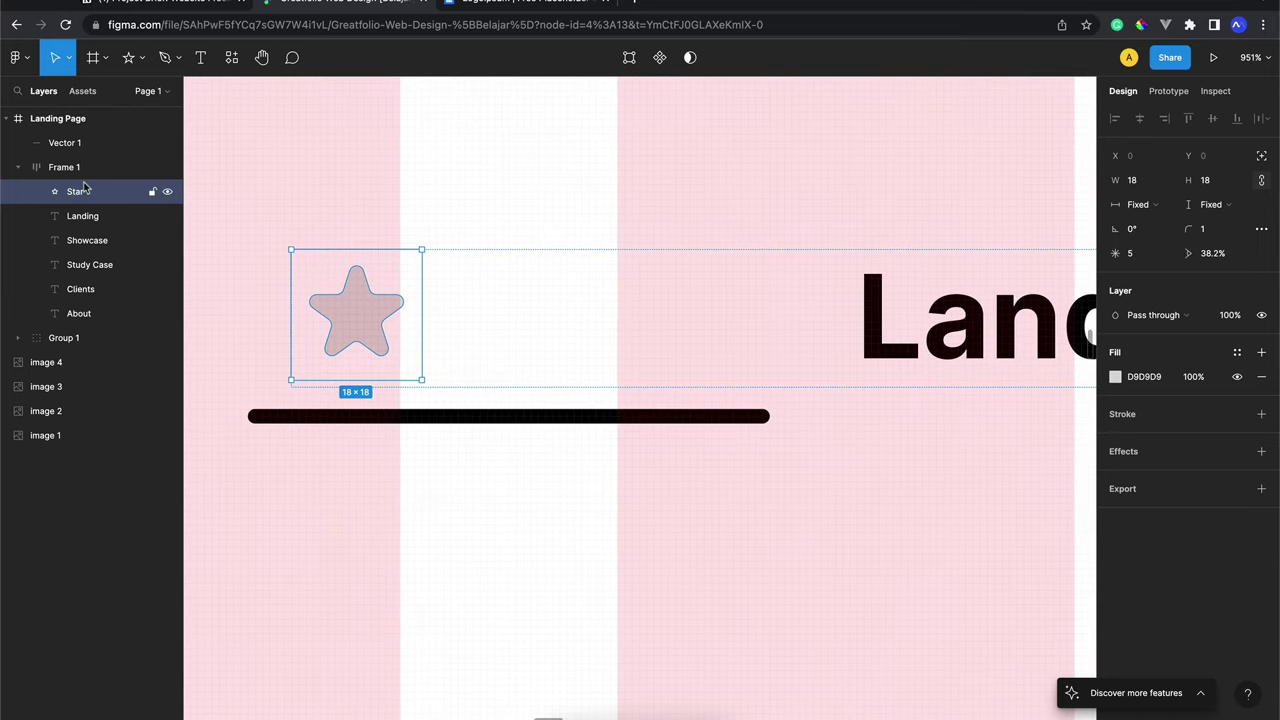
pyautogui.keyDown('shift'); pyautogui.click(85, 216); pyautogui.keyUp('shift')
pyautogui.moveTo(90, 191)
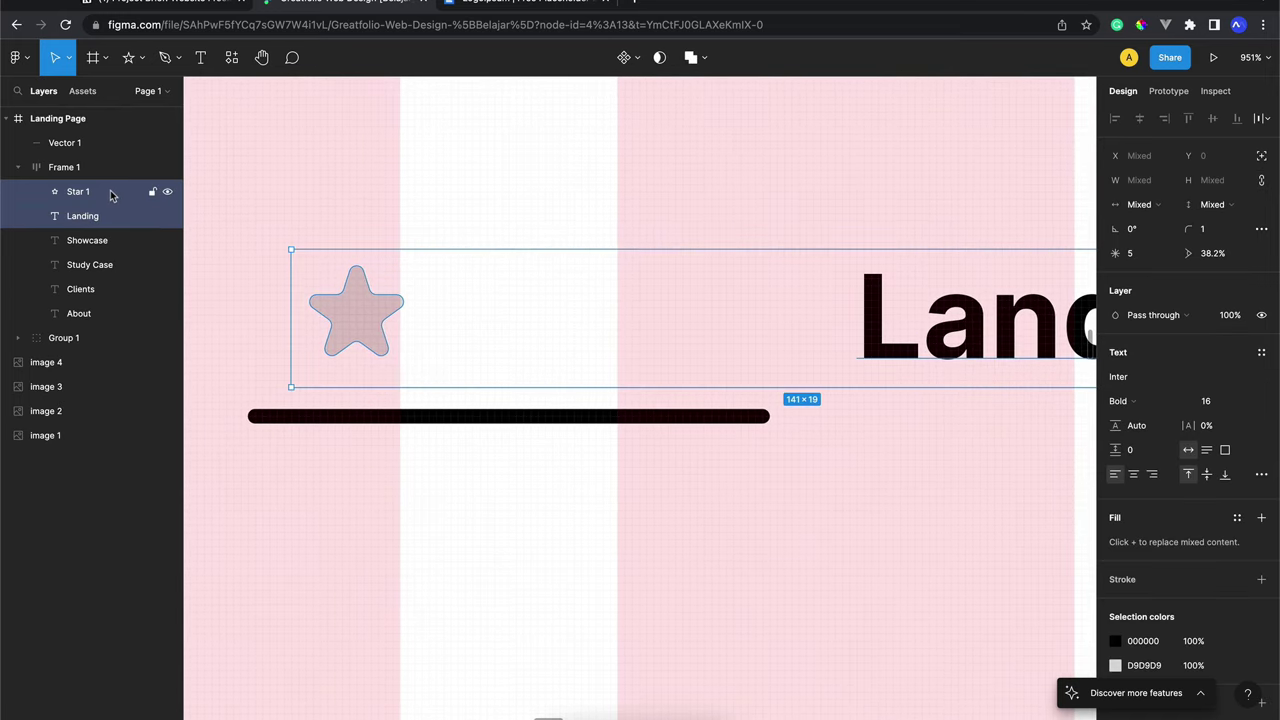
pyautogui.keyDown('shift'); pyautogui.click(89, 218); pyautogui.keyUp('shift')
pyautogui.hotkey('ctrl', 'g')
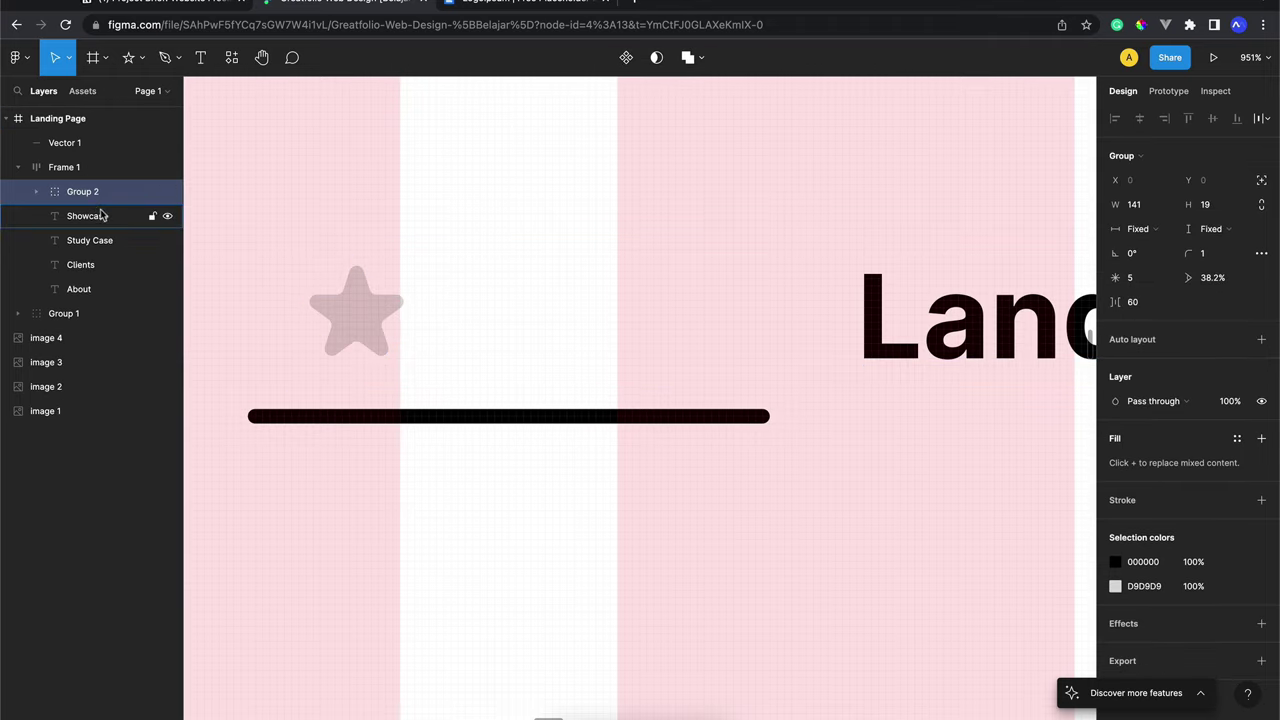
pyautogui.click(1148, 305)
pyautogui.write('0')
pyautogui.press('Return')
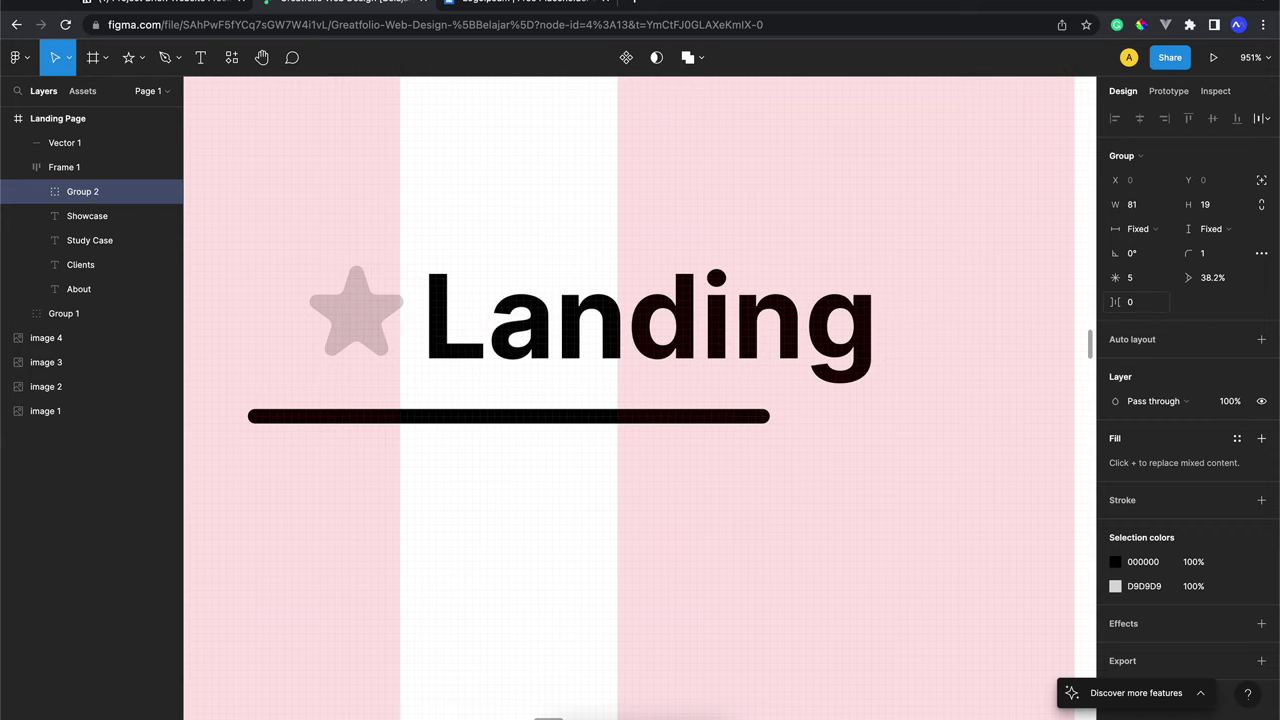
# Widen the underline to 80 and recentre it beneath the star and Landing
pyautogui.click(586, 422)
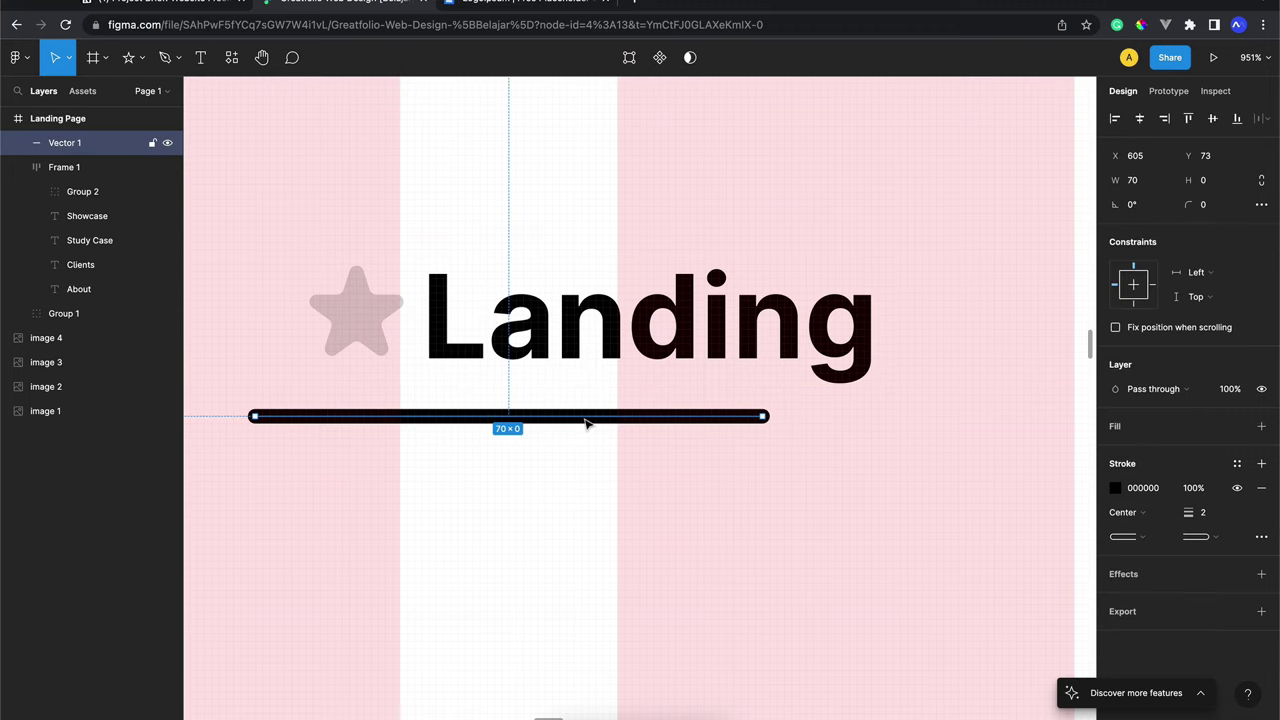
pyautogui.hotkey('shift', 'Right')
pyautogui.press('Right')
pyautogui.press('Right')
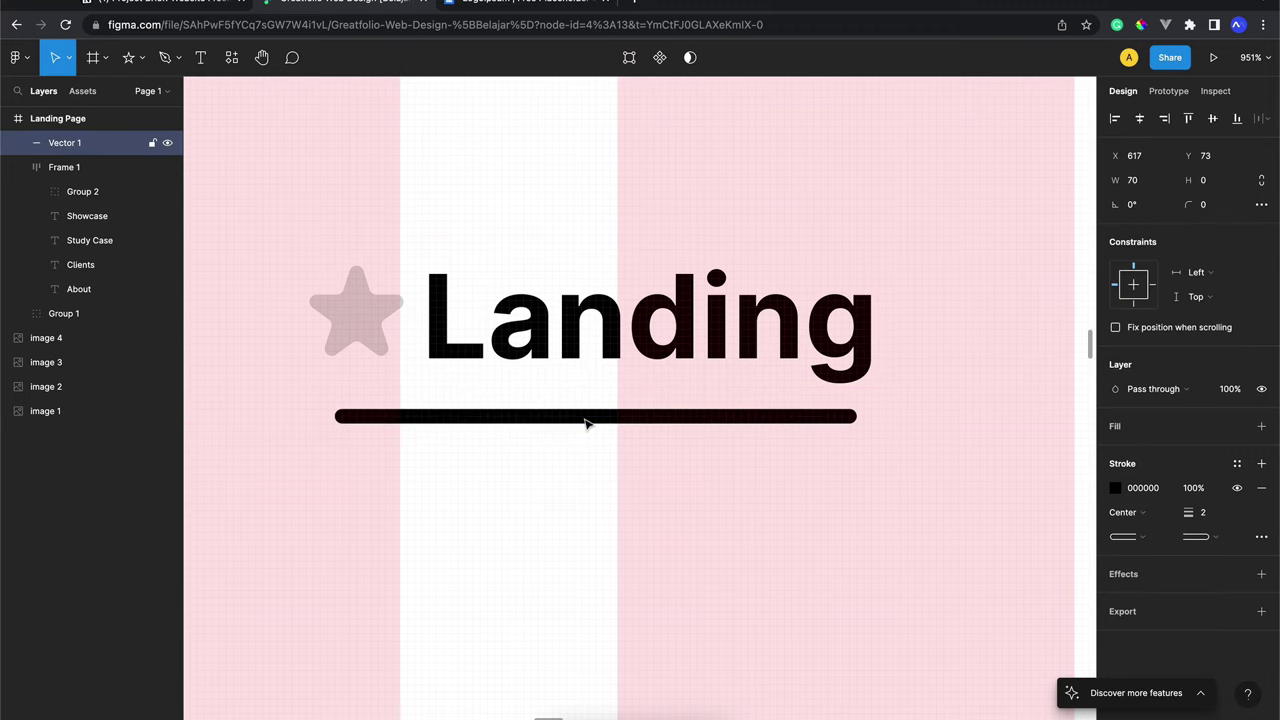
pyautogui.press('Right')
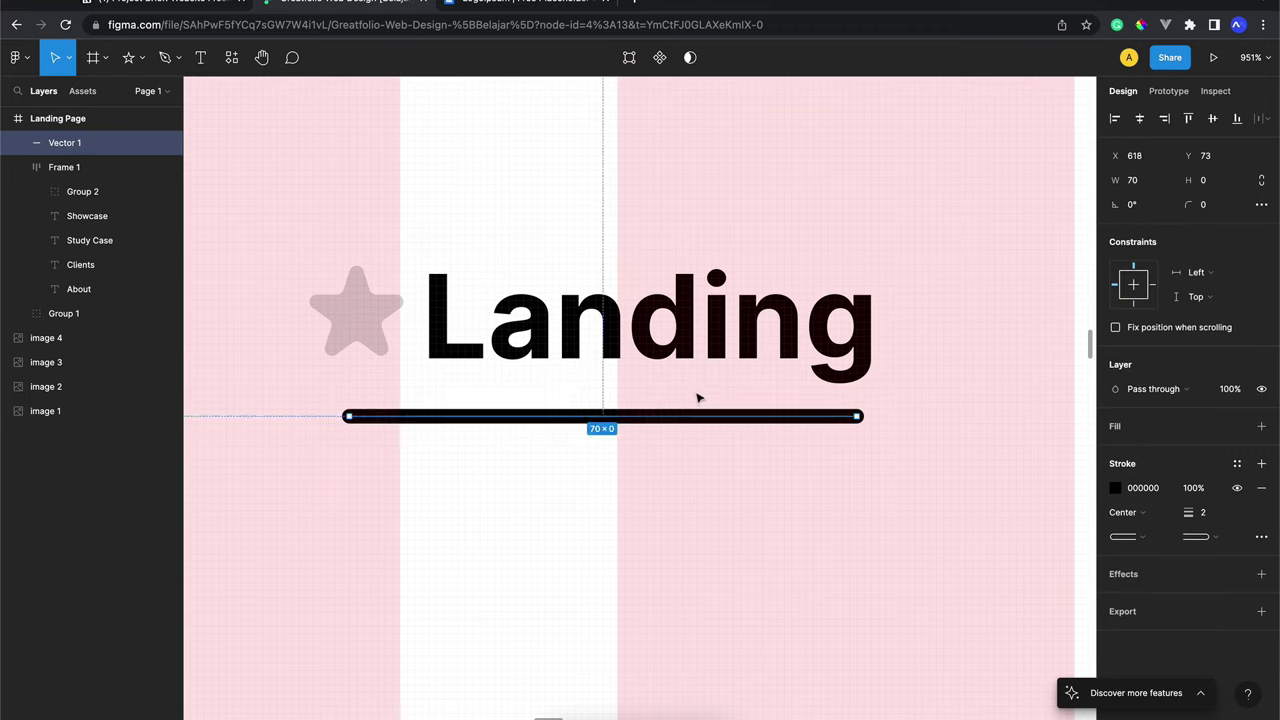
pyautogui.click(1155, 188)
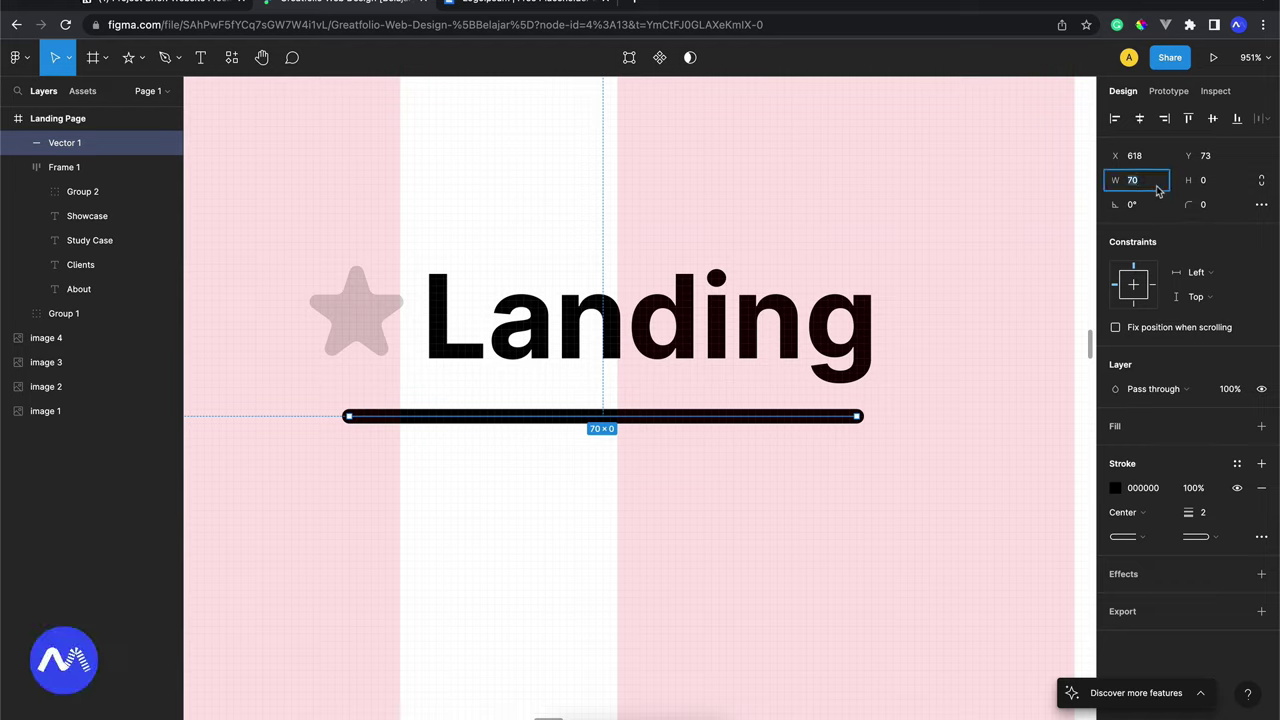
pyautogui.write('80')
pyautogui.press('Return')
pyautogui.press('Left')
pyautogui.press('Left')
pyautogui.press('Left')
pyautogui.press('Left')
pyautogui.press('Left')
pyautogui.press('Left')
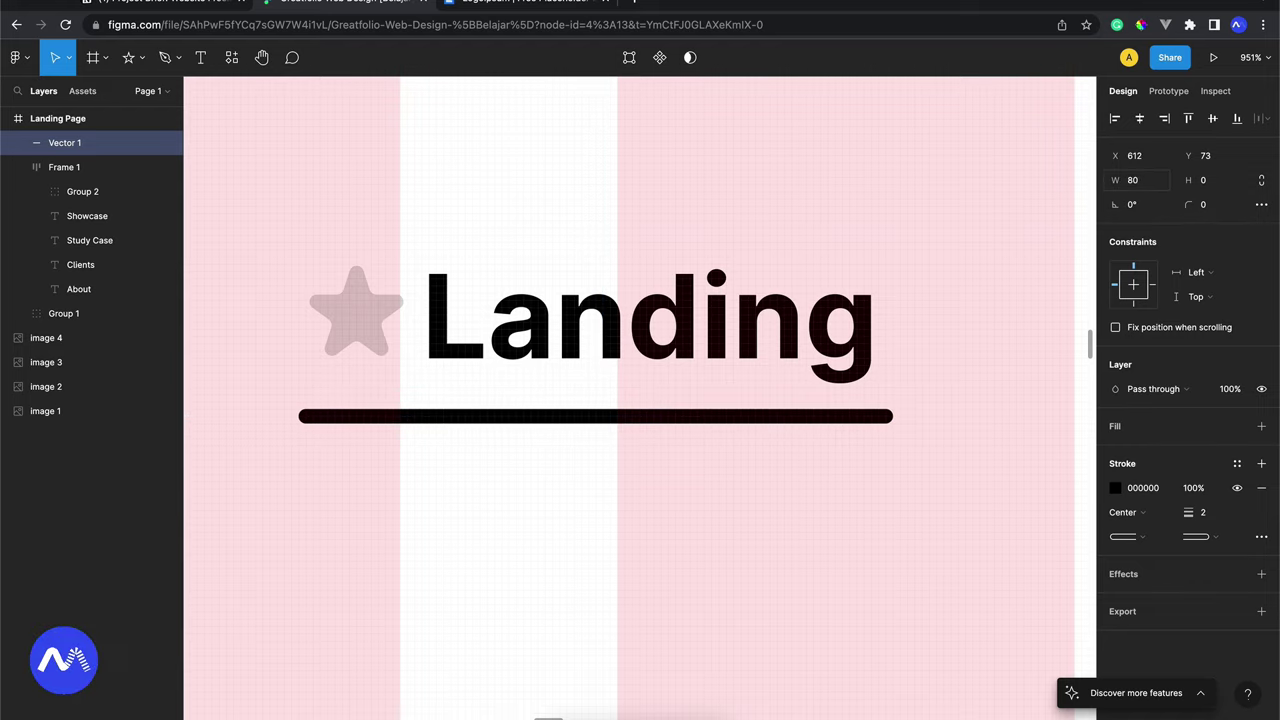
pyautogui.press('Right')
pyautogui.press('Left')
pyautogui.press('Left')
pyautogui.press('Right')
# Deselect and view the finished navbar at 100% zoom, scrolling to review it
pyautogui.click(797, 571)
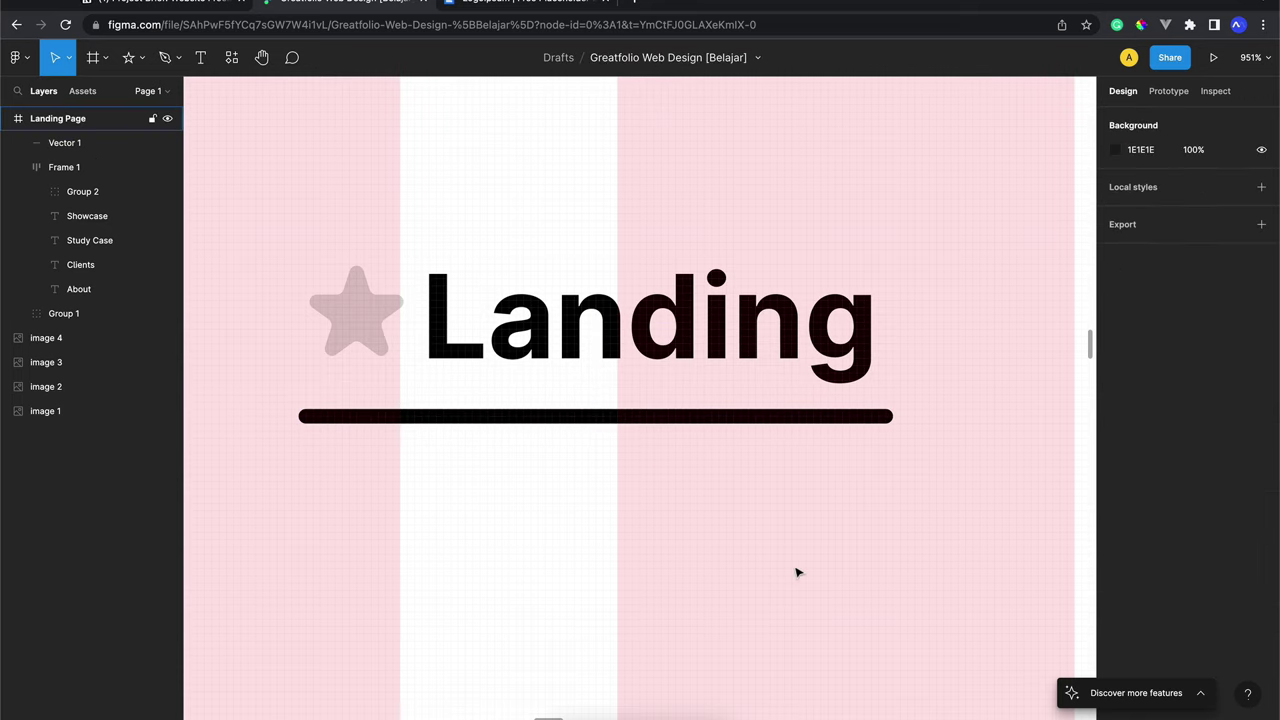
pyautogui.hotkey('shift', '0')
pyautogui.scroll(-2, 797, 572)
pyautogui.scroll(-1, 797, 572)
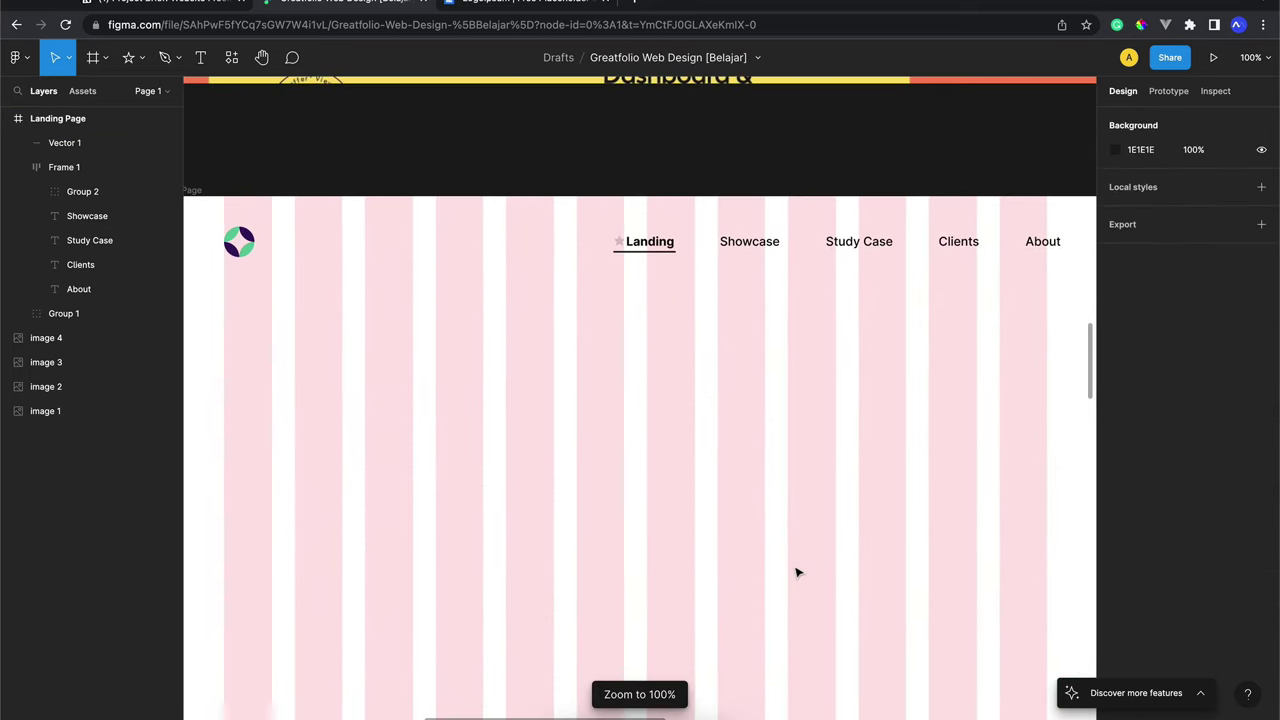
pyautogui.scroll(2, 797, 572)
pyautogui.scroll(2, 657, 366)
pyautogui.keyDown('ctrl'); pyautogui.scroll(5, 637, 337); pyautogui.keyUp('ctrl')
pyautogui.keyDown('ctrl'); pyautogui.scroll(3, 541, 288); pyautogui.keyUp('ctrl')
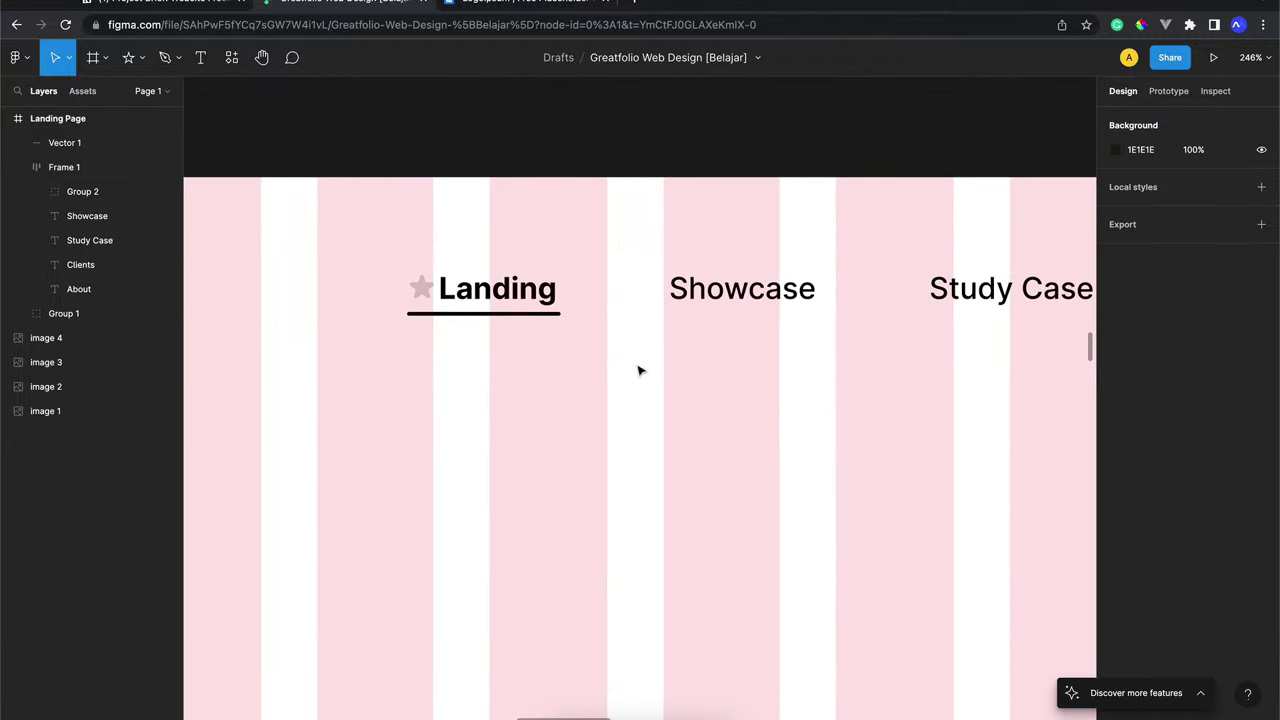
pyautogui.keyDown('ctrl'); pyautogui.scroll(-3, 640, 371); pyautogui.keyUp('ctrl')
pyautogui.scroll(-1, 640, 371)
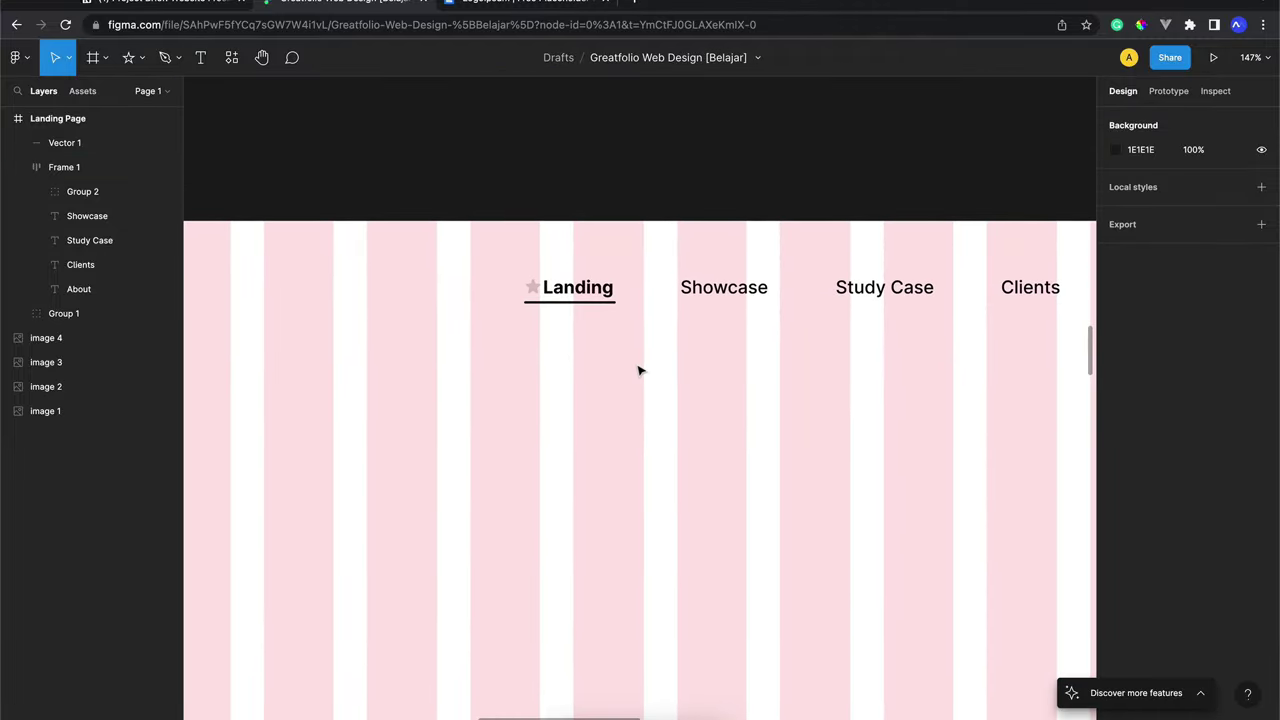
pyautogui.keyDown('ctrl'); pyautogui.scroll(-3, 640, 371); pyautogui.keyUp('ctrl')
pyautogui.scroll(-1, 637, 366)
pyautogui.scroll(-1, 654, 320)
pyautogui.scroll(-1, 657, 322)
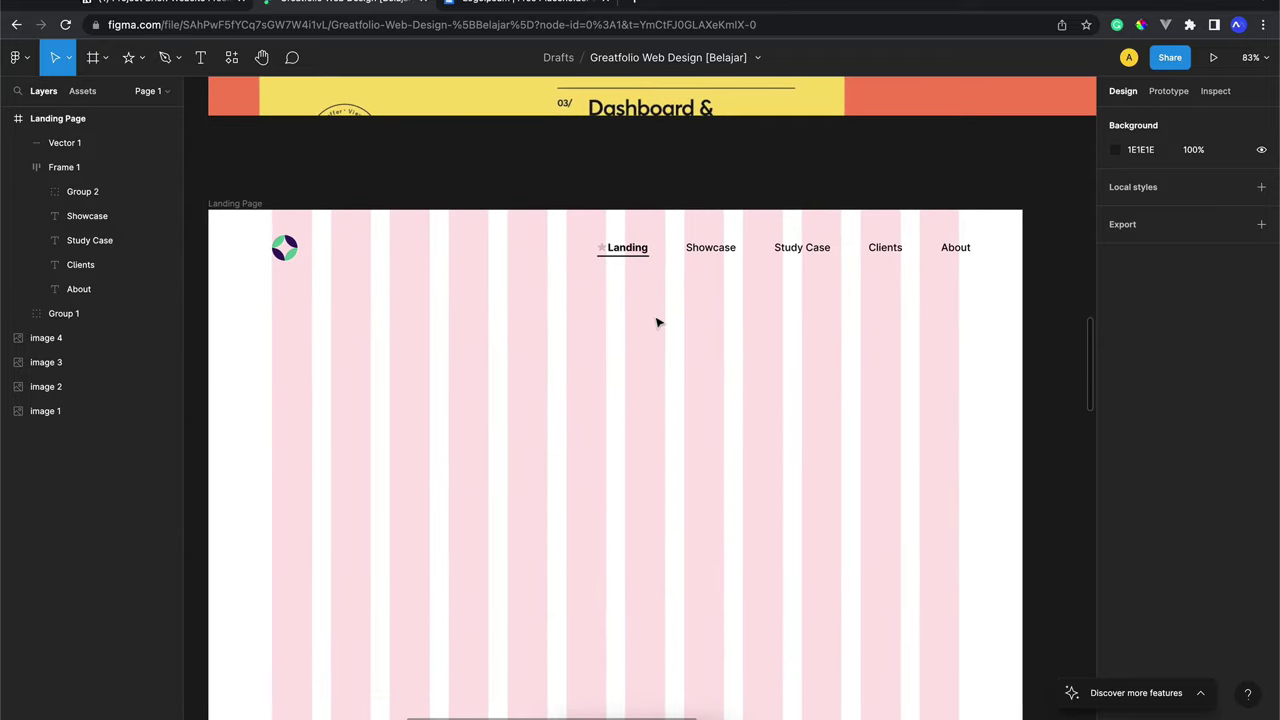
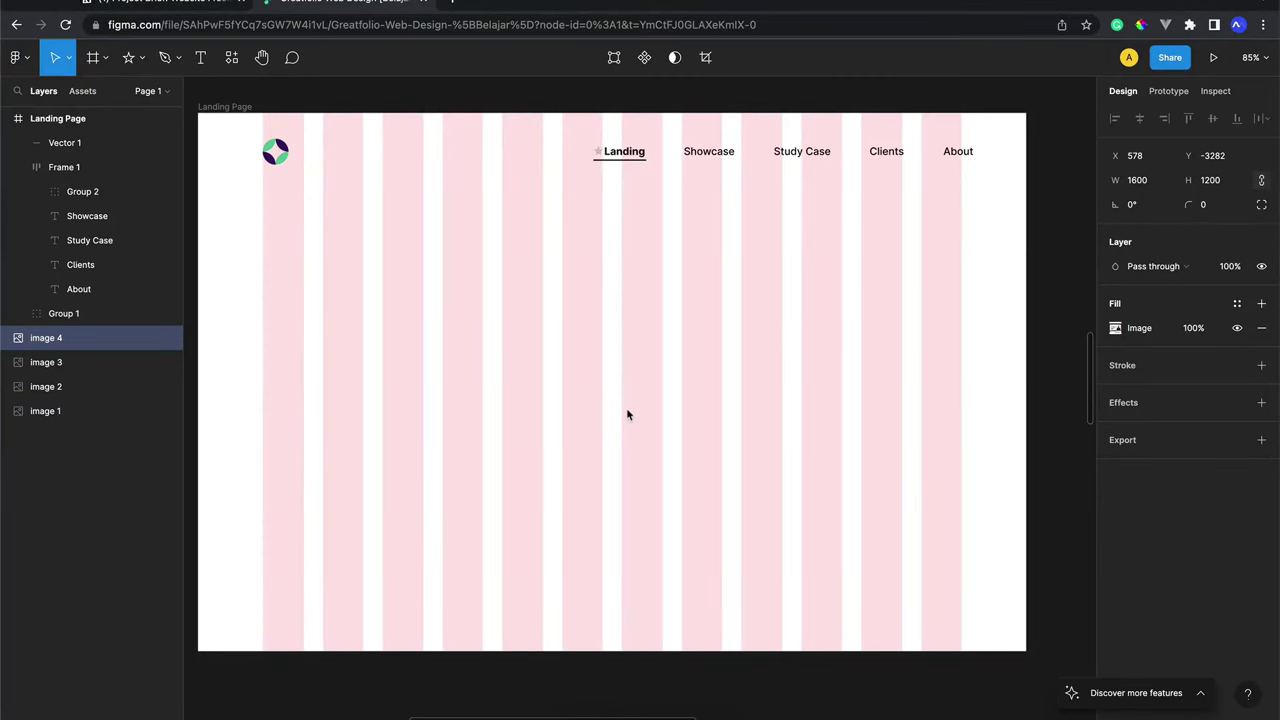
# Hide the Landing Page frame's '12 columns (auto)' layout grid, then clear the selection
pyautogui.scroll(1, 627, 414)
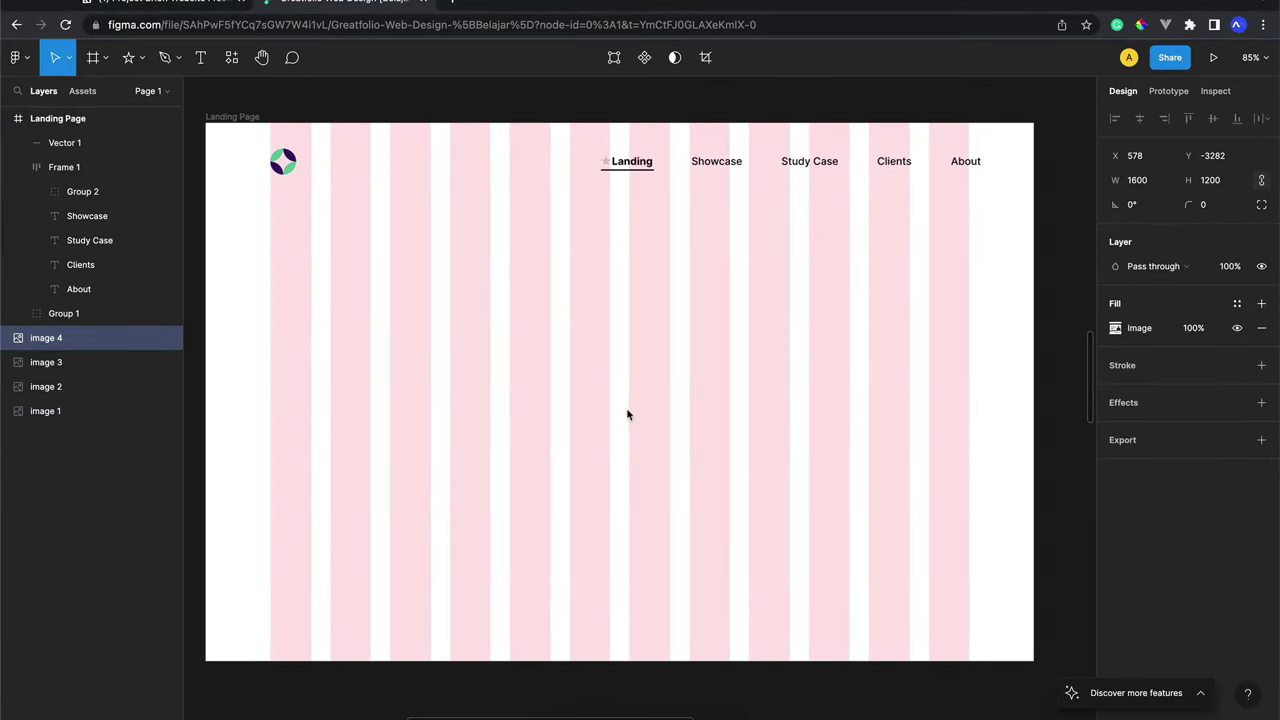
pyautogui.hscroll(-1, 627, 414)
pyautogui.click(262, 112)
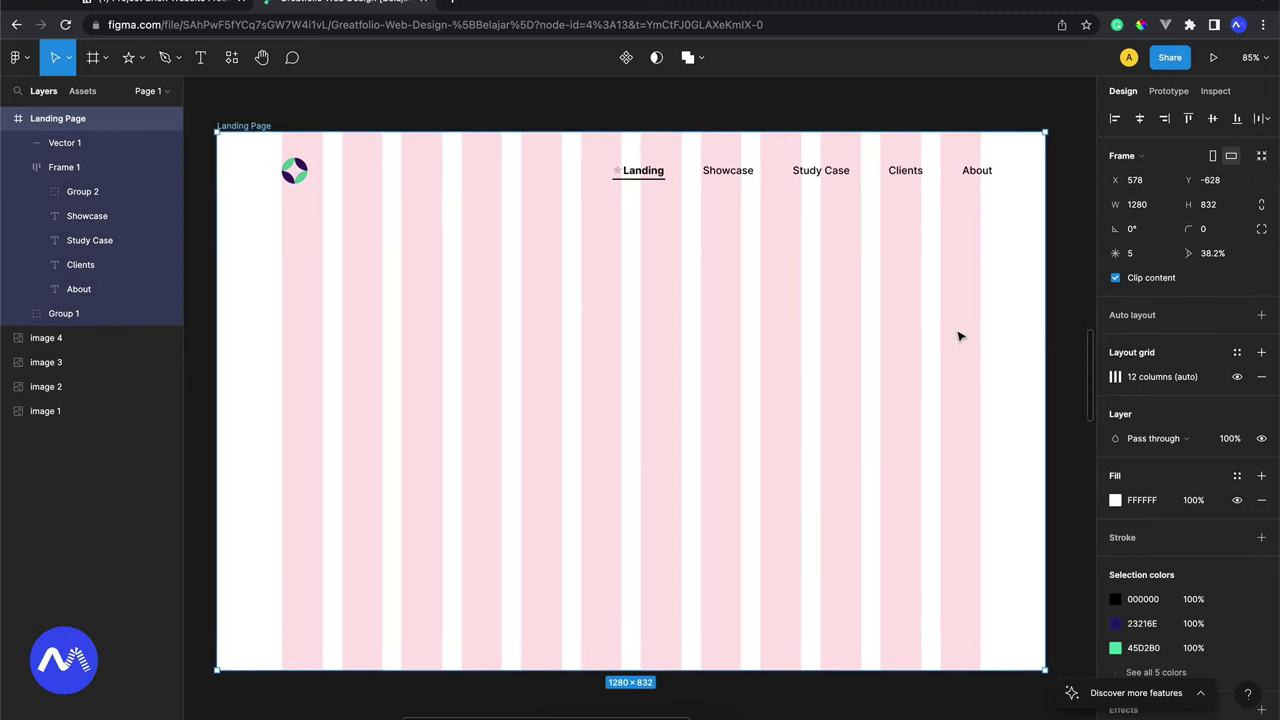
pyautogui.scroll(4, 958, 337)
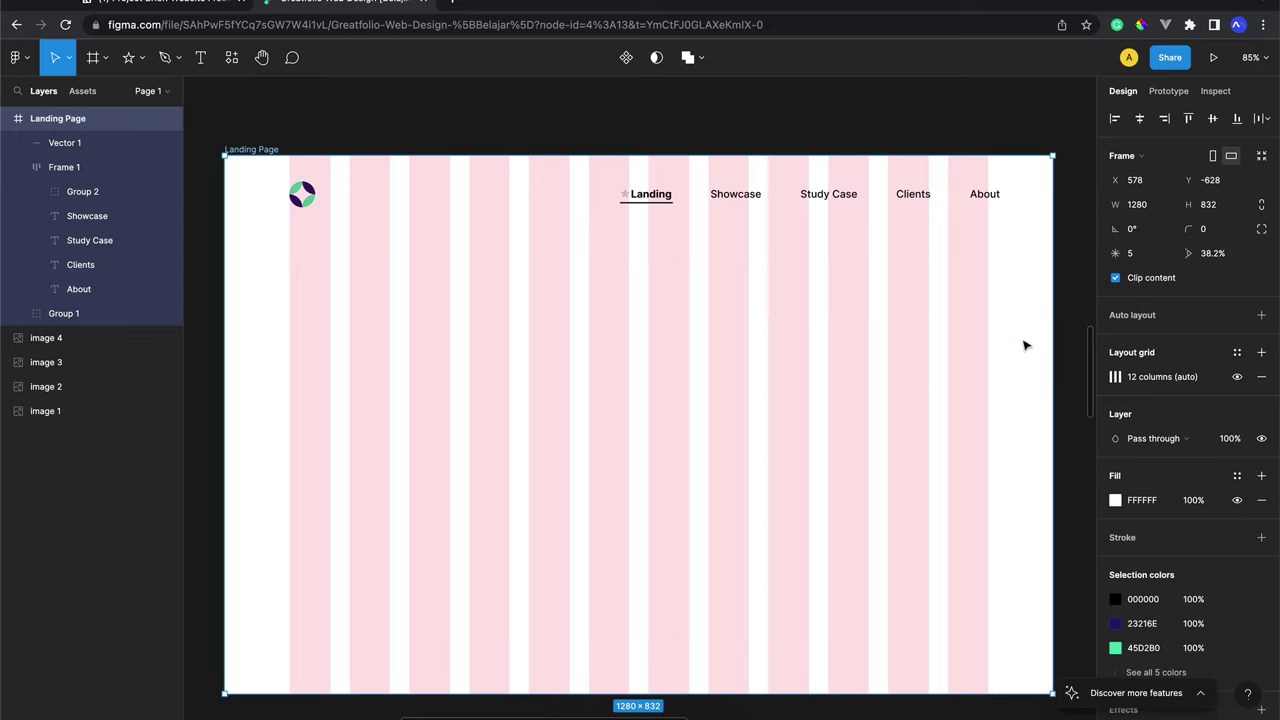
pyautogui.click(1238, 378)
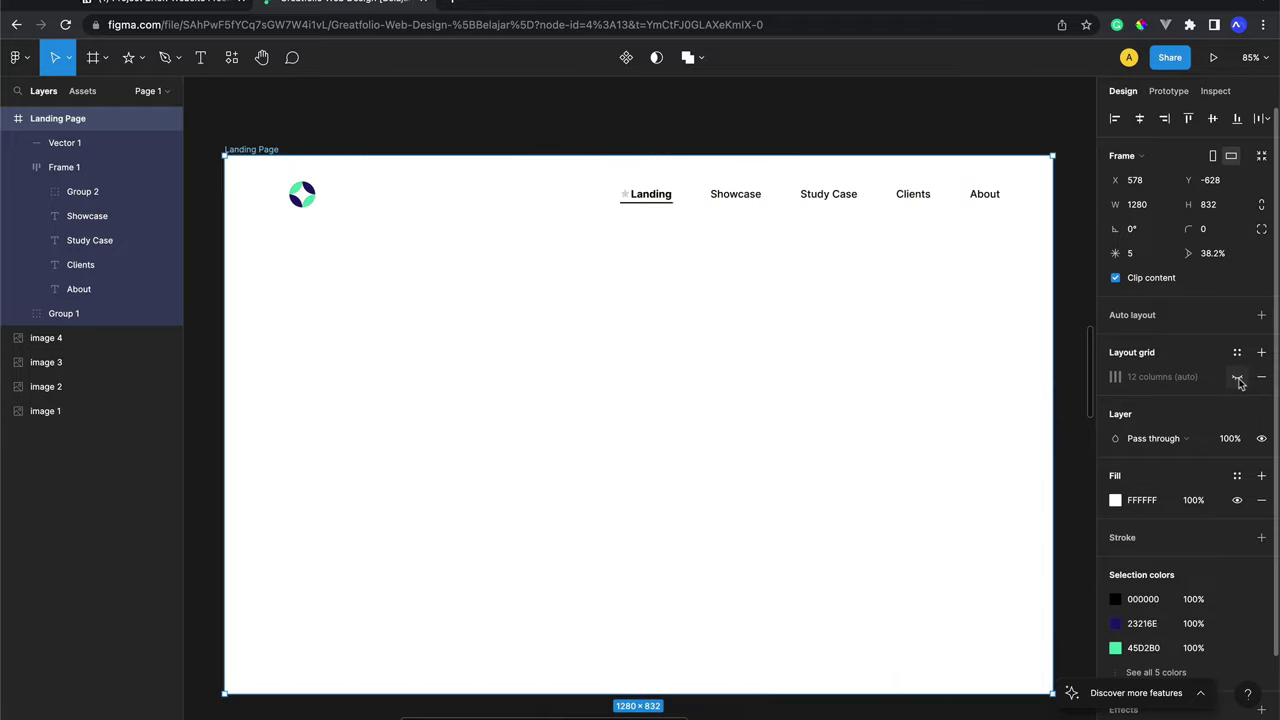
pyautogui.click(743, 117)
# Switch to the Notion brief and select the Cheerful entry in the Key Points list
pyautogui.scroll(-5, 743, 117)
pyautogui.scroll(5, 743, 117)
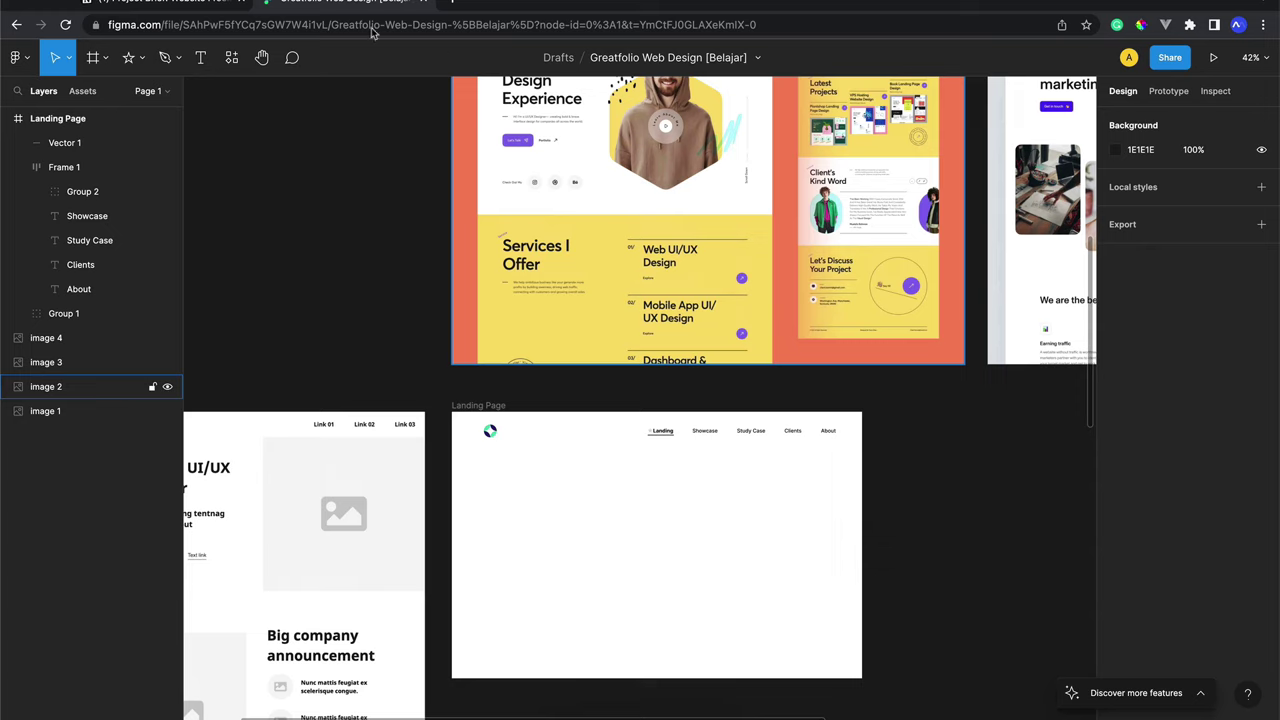
pyautogui.hotkey('ctrl', 'shift', 'Tab')
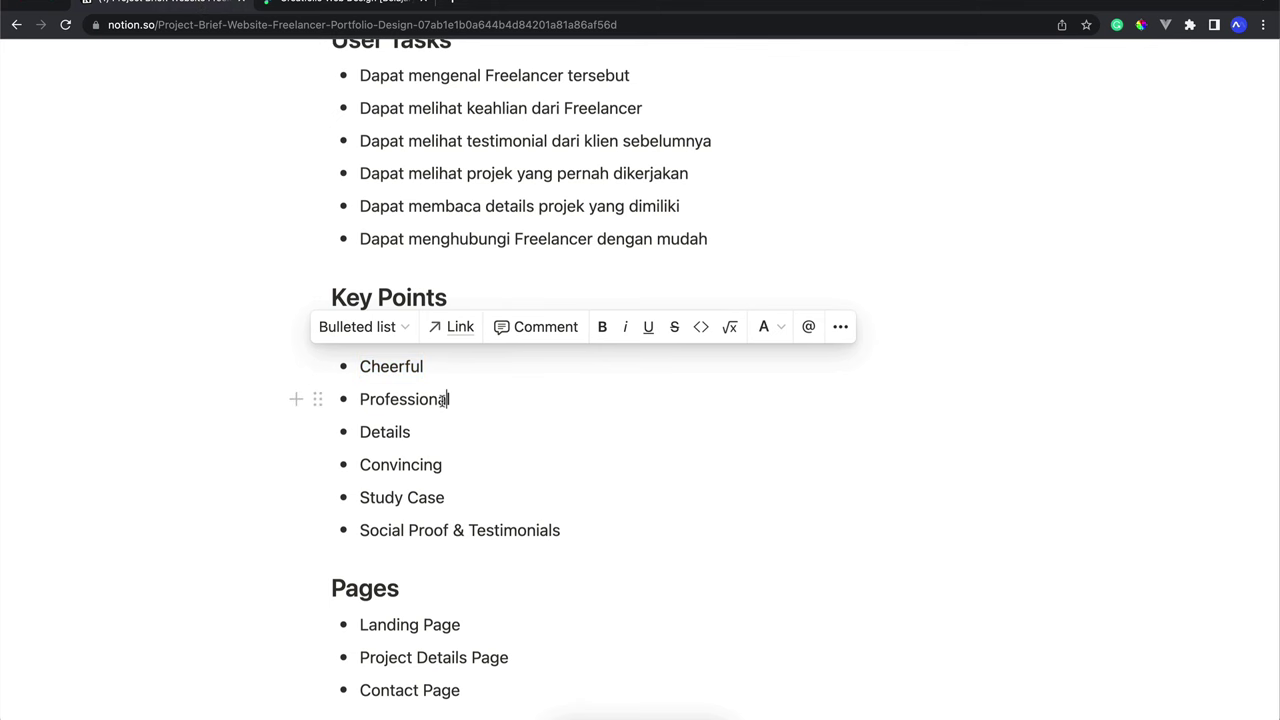
pyautogui.doubleClick(449, 401)
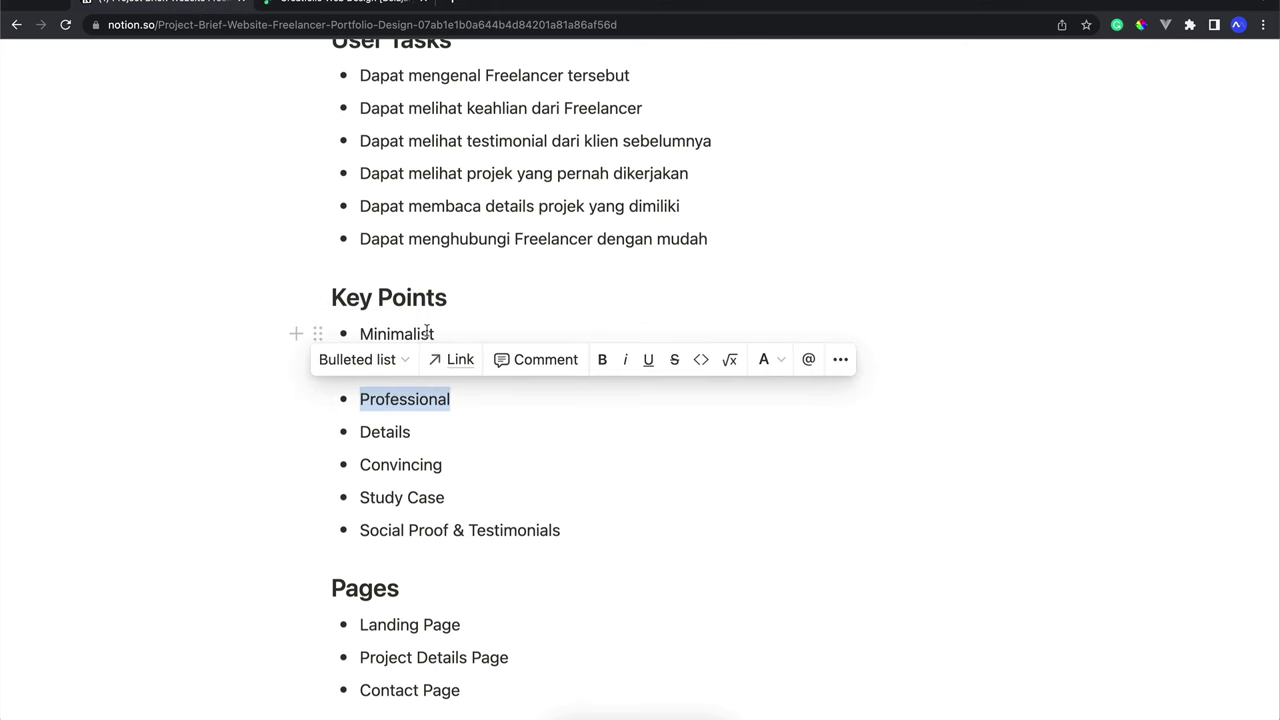
pyautogui.click(416, 438)
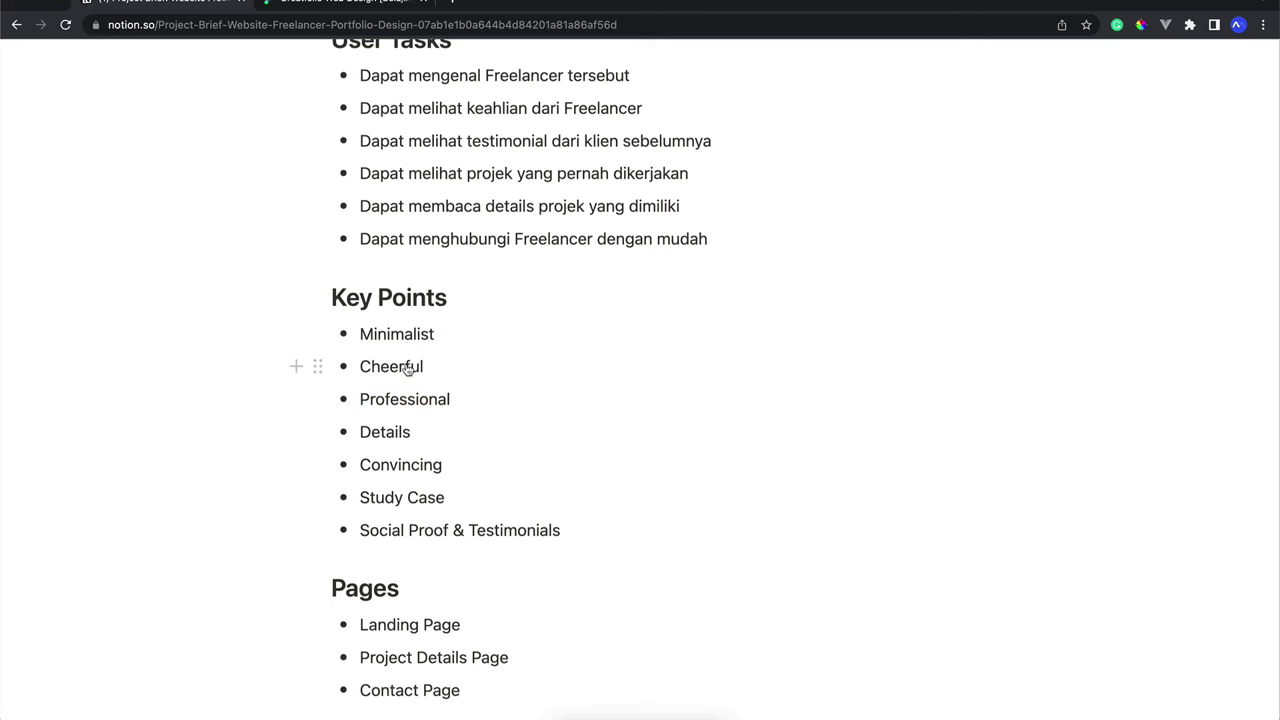
pyautogui.doubleClick(407, 366)
pyautogui.click(328, 3)
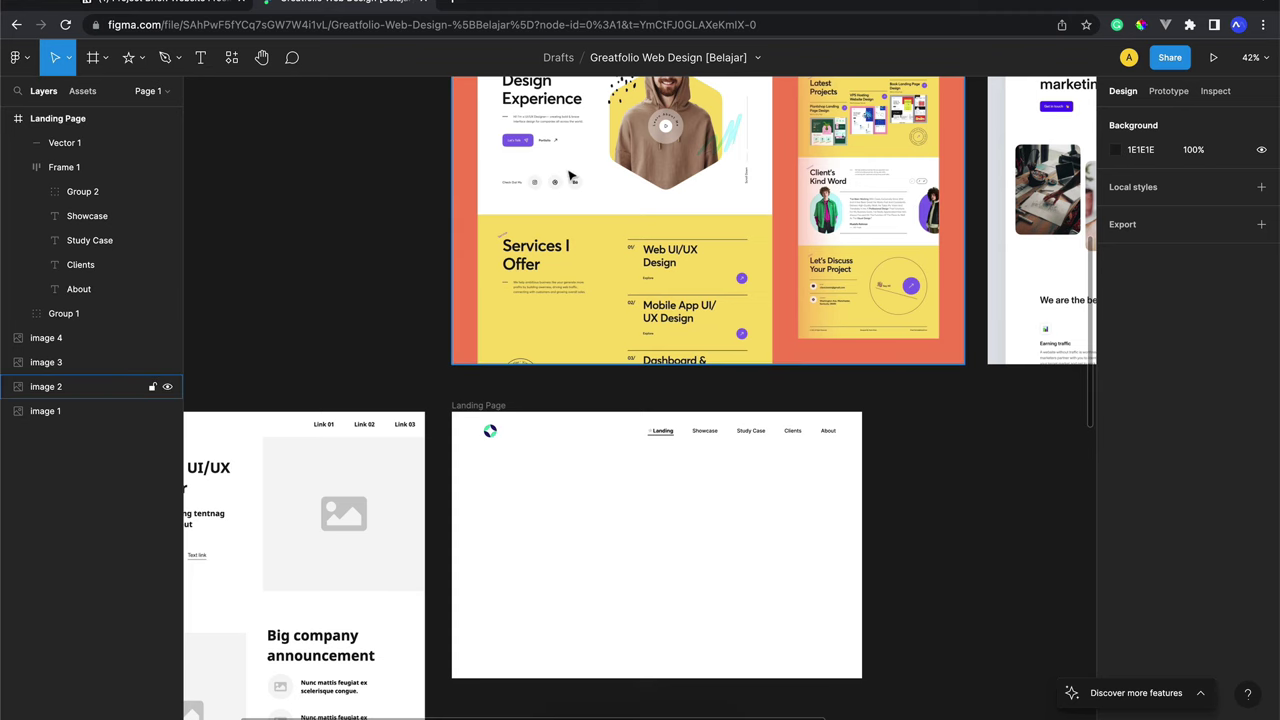
pyautogui.scroll(3, 570, 175)
pyautogui.scroll(3, 570, 175)
pyautogui.scroll(3, 570, 175)
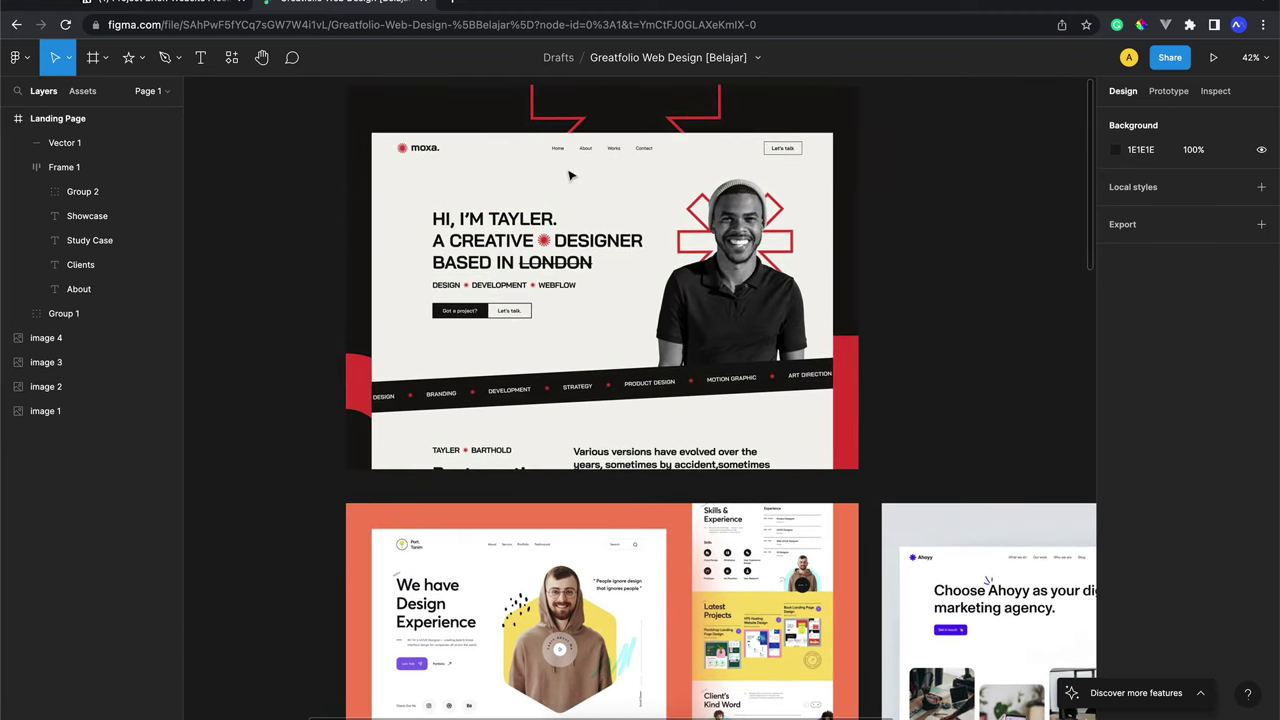
pyautogui.scroll(5, 569, 176)
pyautogui.scroll(-3, 569, 177)
pyautogui.click(568, 246)
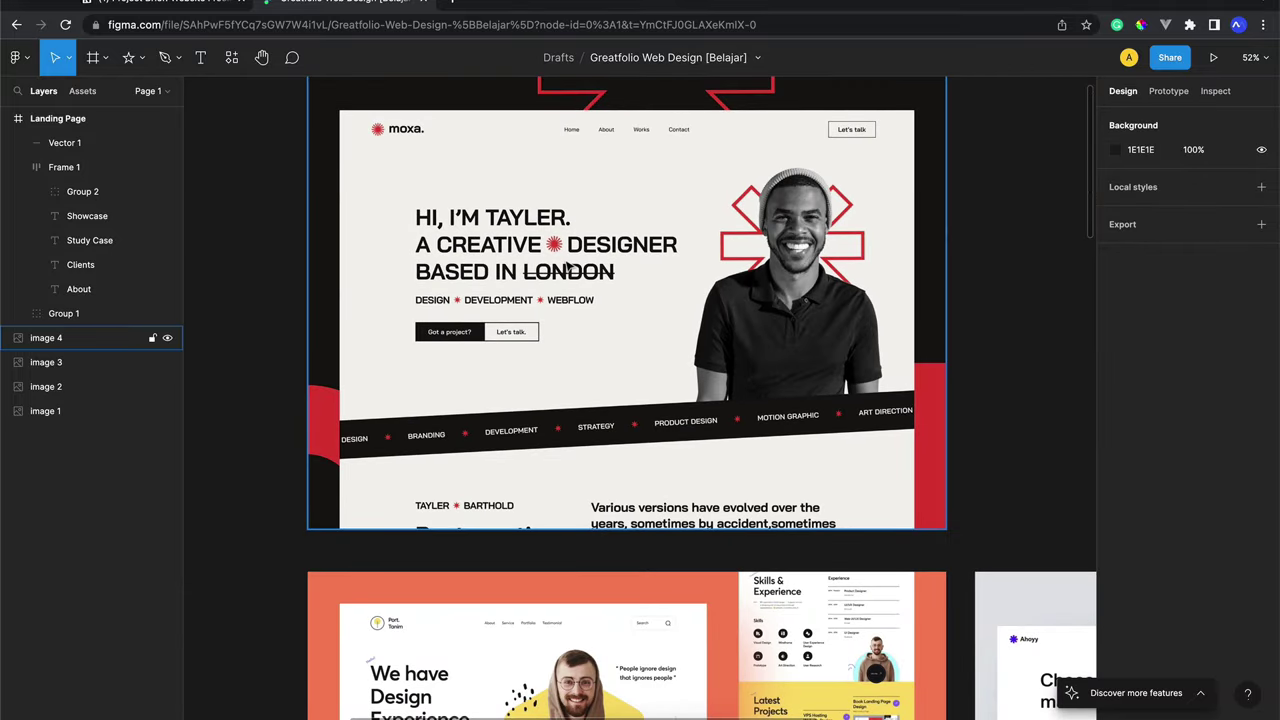
pyautogui.click(607, 262)
pyautogui.scroll(-5, 600, 300)
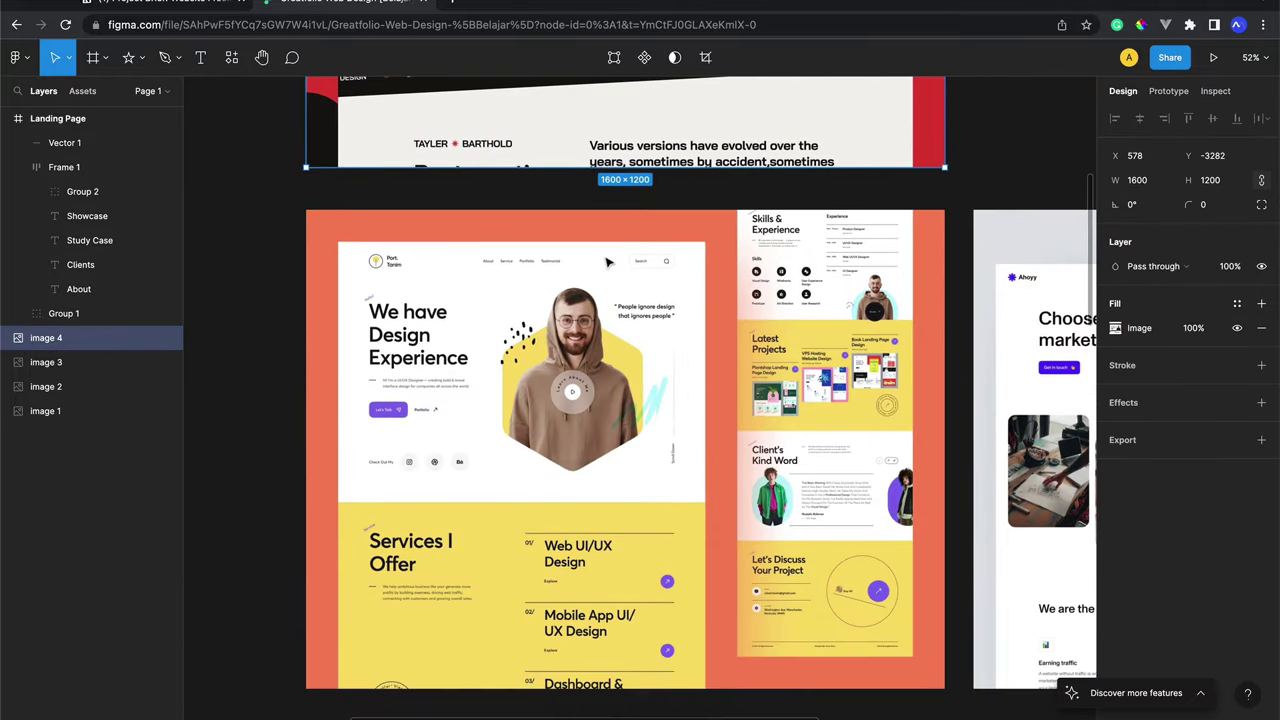
pyautogui.click(588, 327)
pyautogui.scroll(-2, 494, 366)
pyautogui.scroll(3, 480, 371)
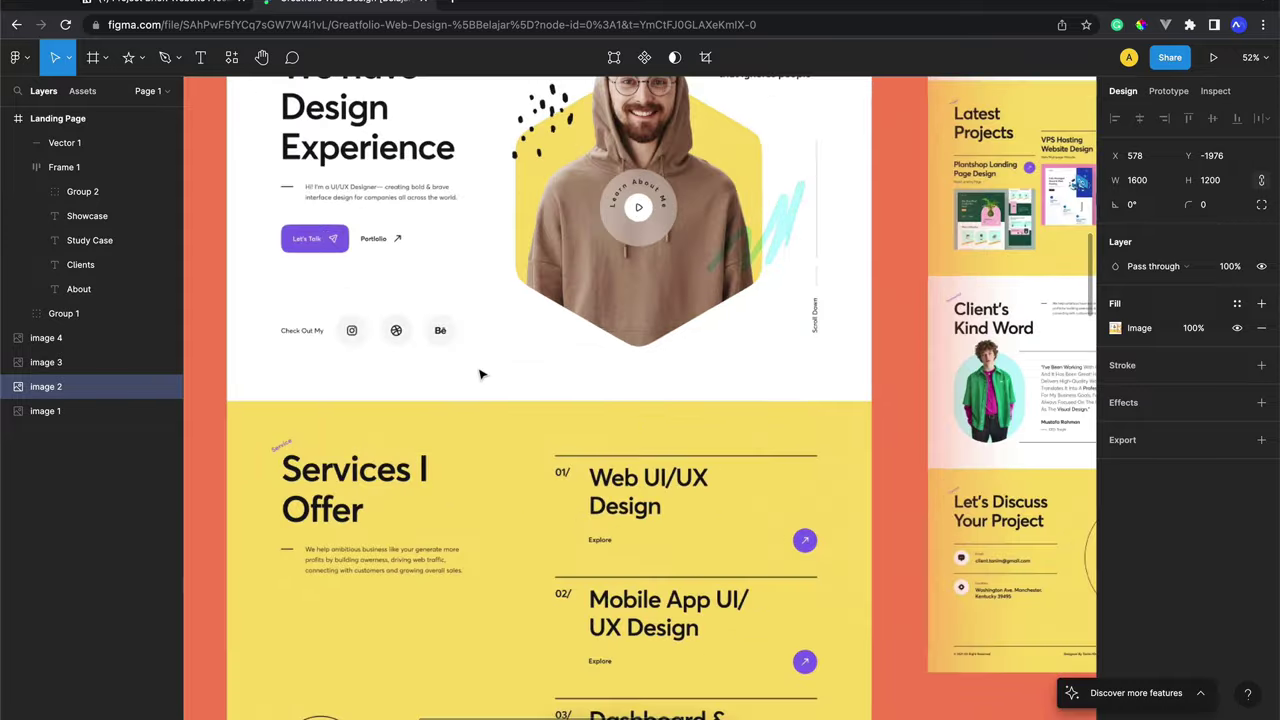
pyautogui.scroll(1, 480, 372)
pyautogui.scroll(2, 481, 374)
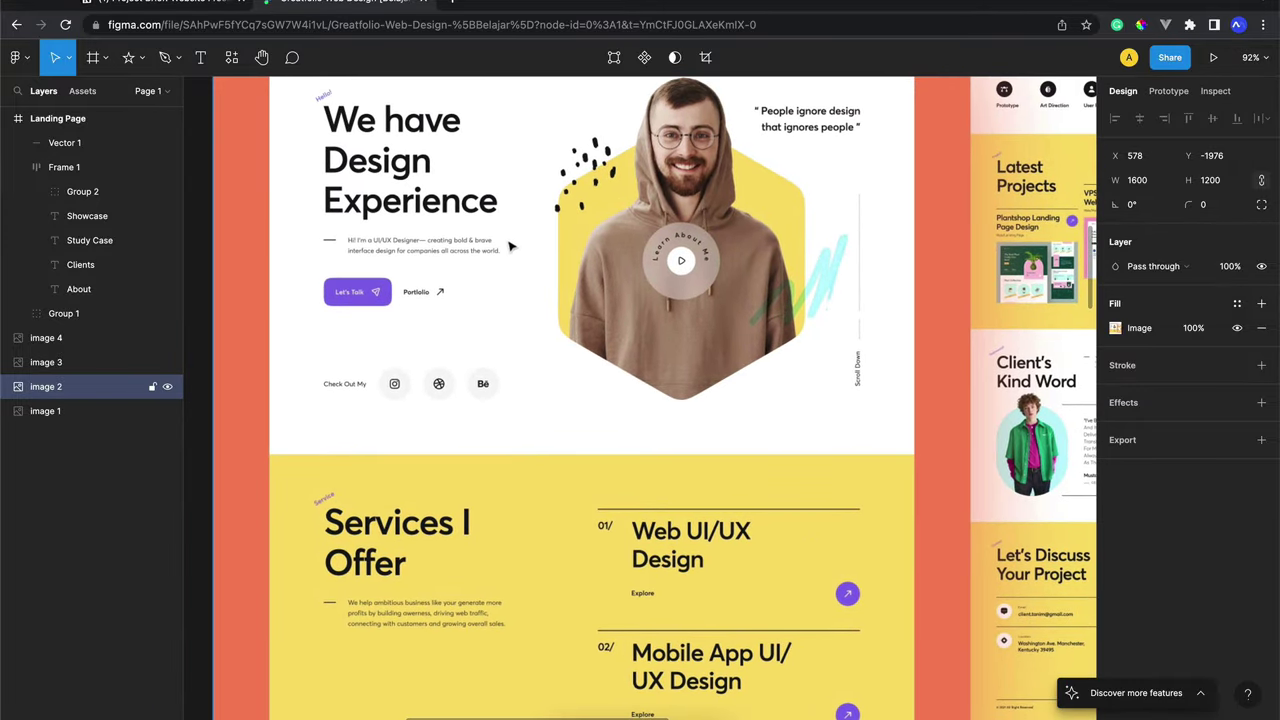
pyautogui.scroll(2, 576, 241)
pyautogui.scroll(4, 576, 241)
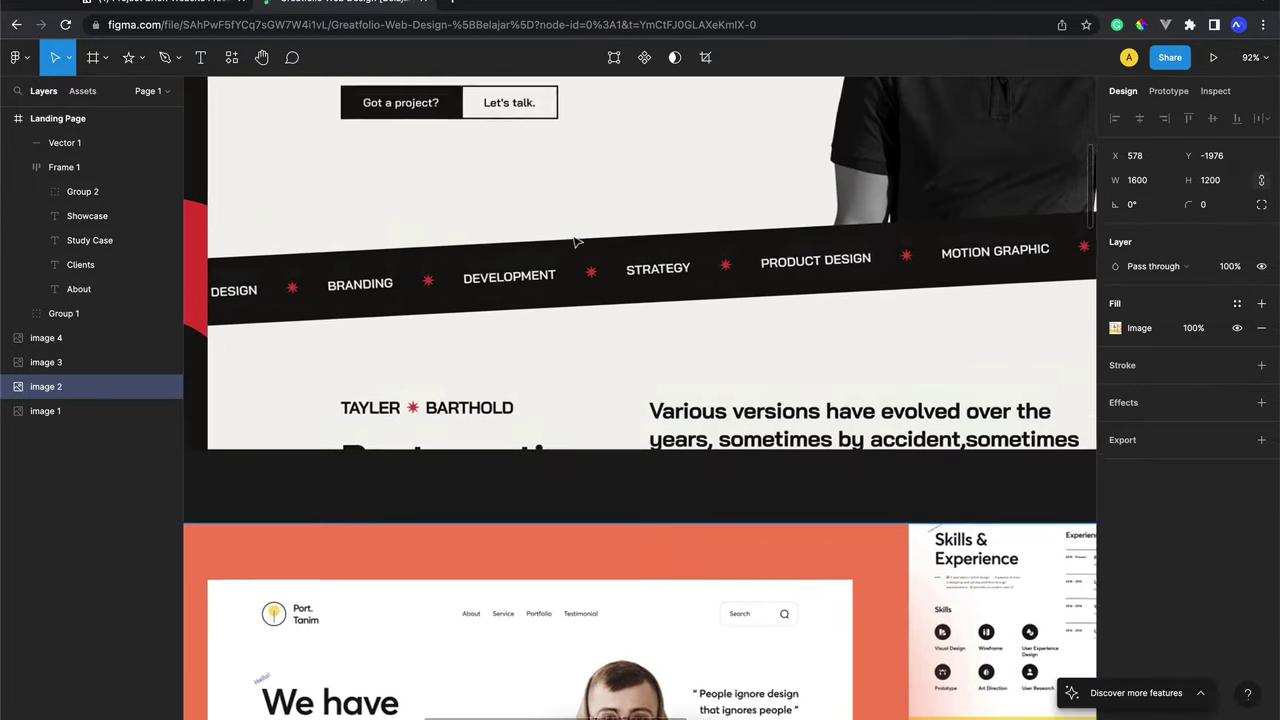
pyautogui.scroll(2, 576, 240)
pyautogui.scroll(1, 575, 239)
pyautogui.click(556, 276)
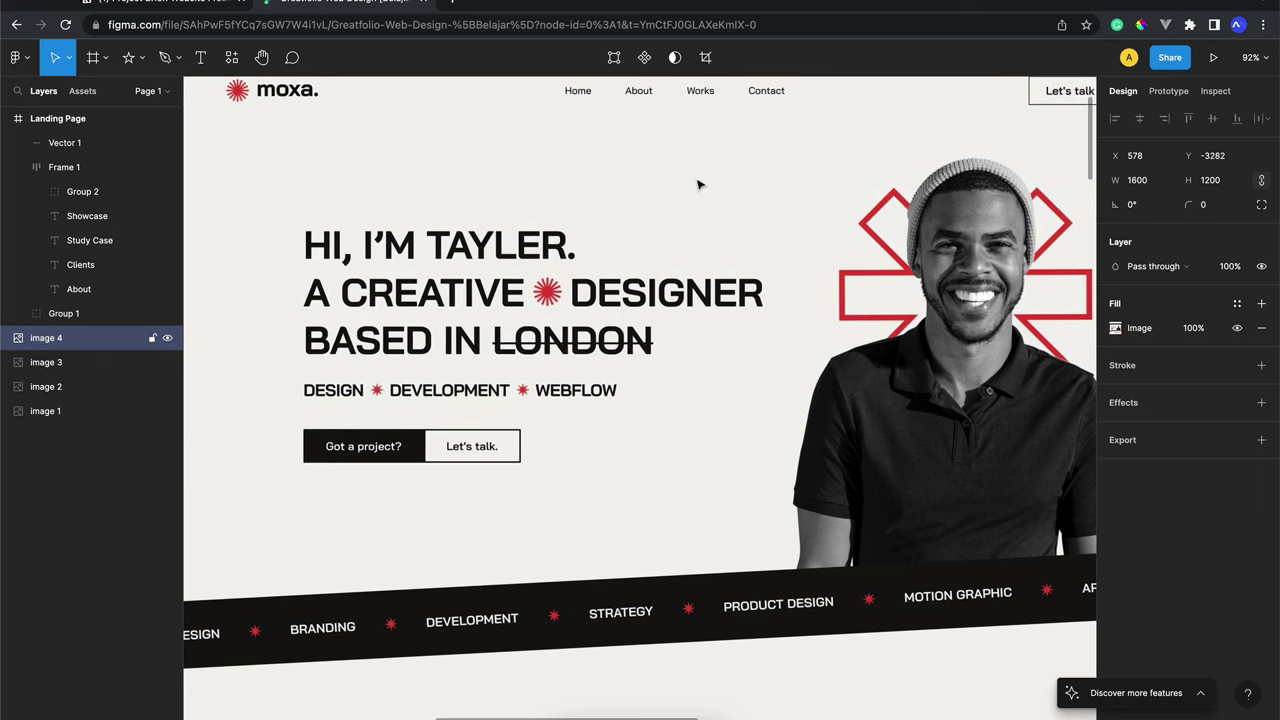
pyautogui.scroll(-3, 698, 184)
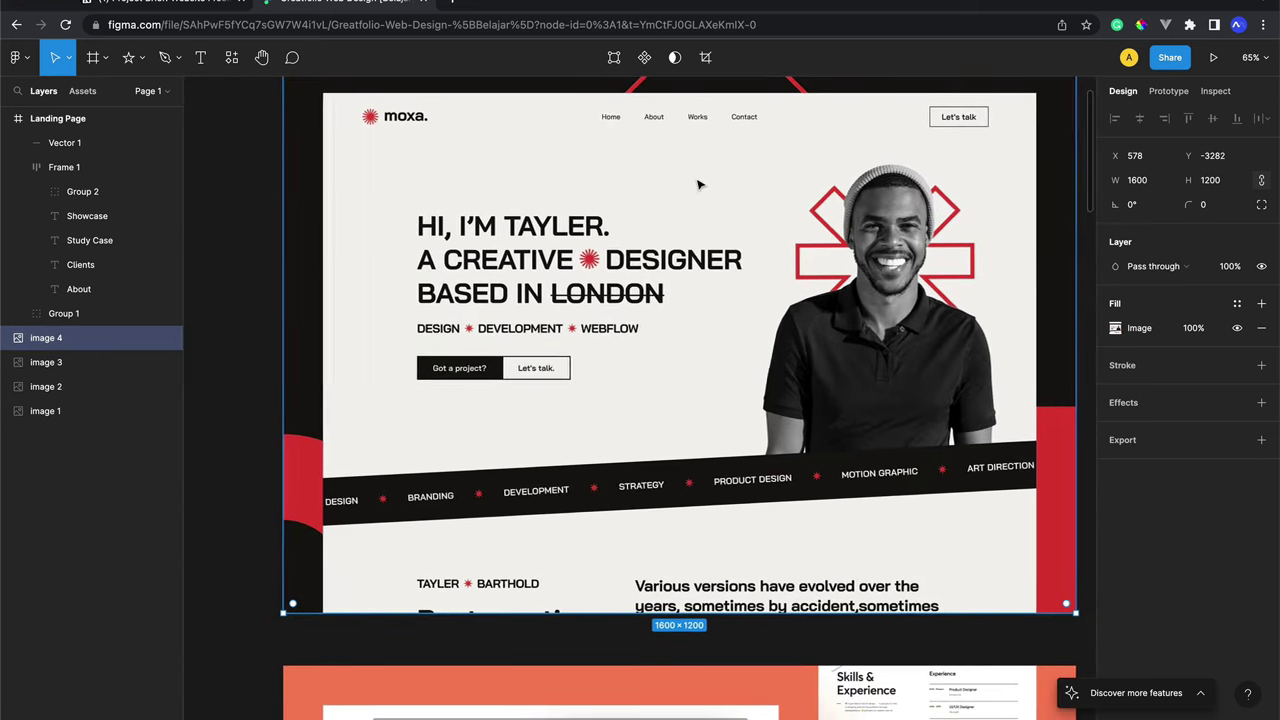
pyautogui.hscroll(1, 698, 184)
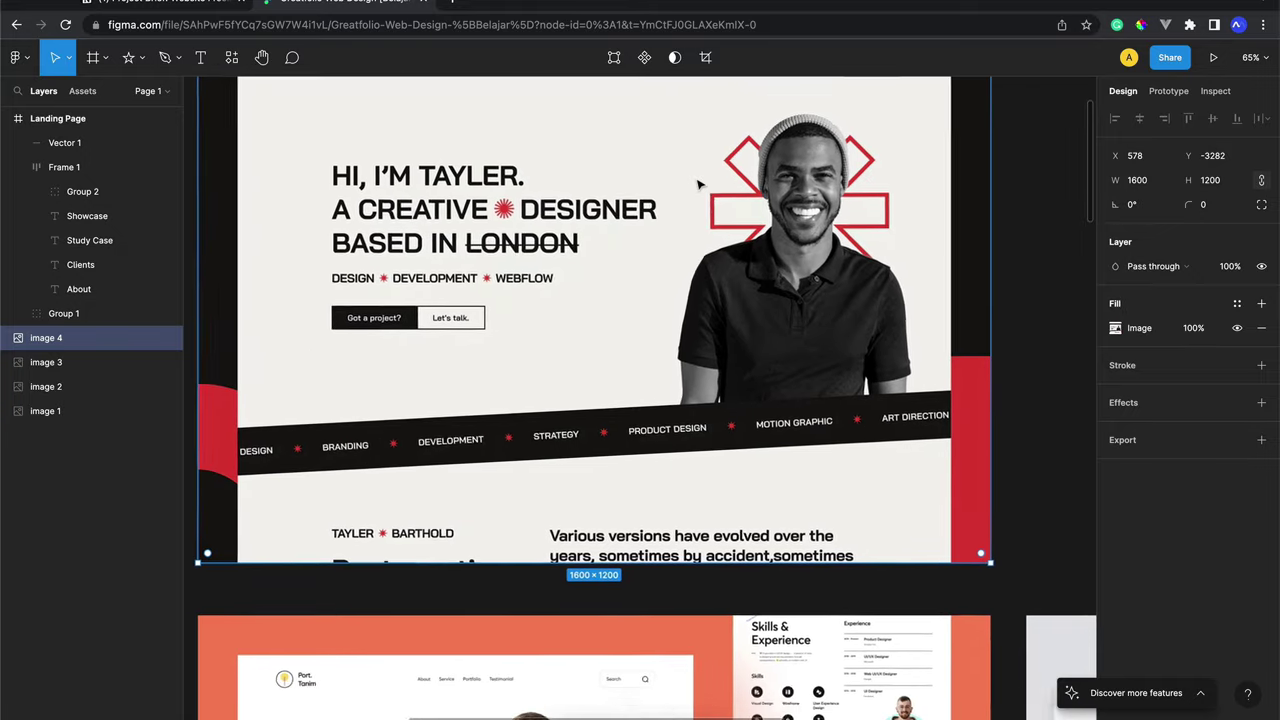
pyautogui.scroll(-4, 698, 184)
pyautogui.hscroll(2, 698, 184)
pyautogui.scroll(-2, 698, 184)
pyautogui.hscroll(3, 698, 184)
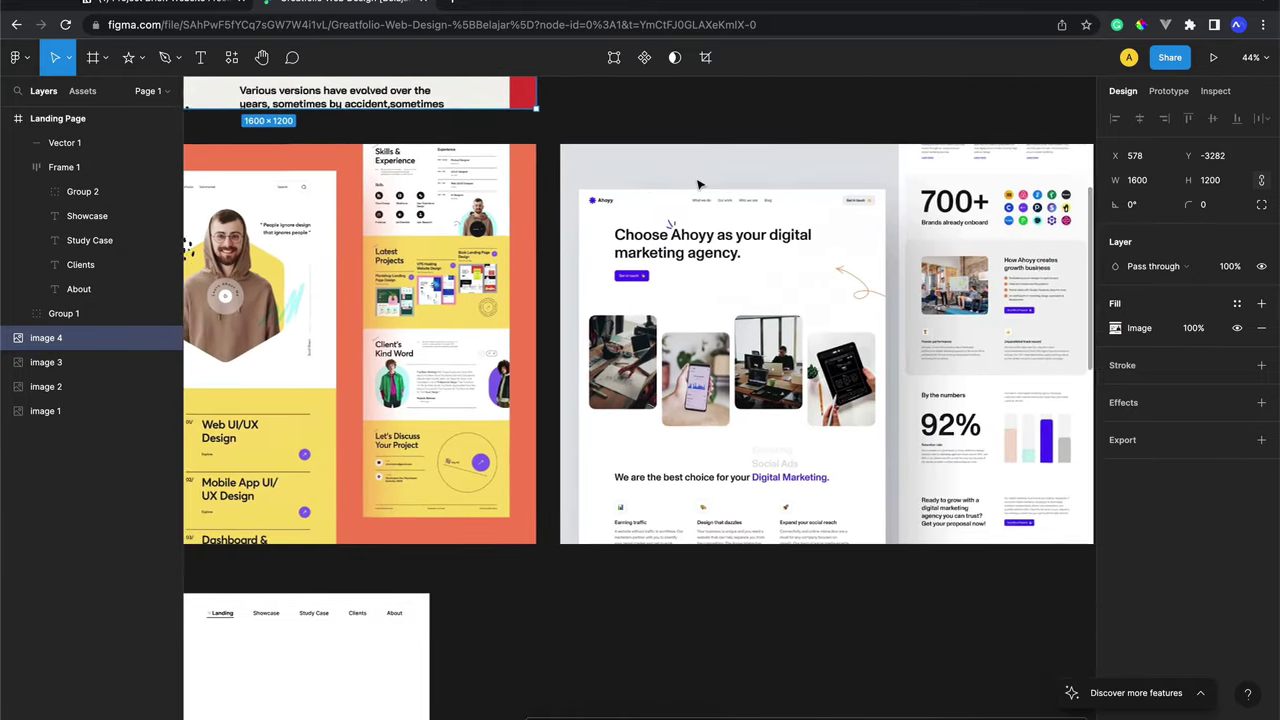
pyautogui.hscroll(1, 698, 184)
pyautogui.scroll(-1, 698, 184)
pyautogui.scroll(2, 698, 184)
pyautogui.hscroll(1, 698, 184)
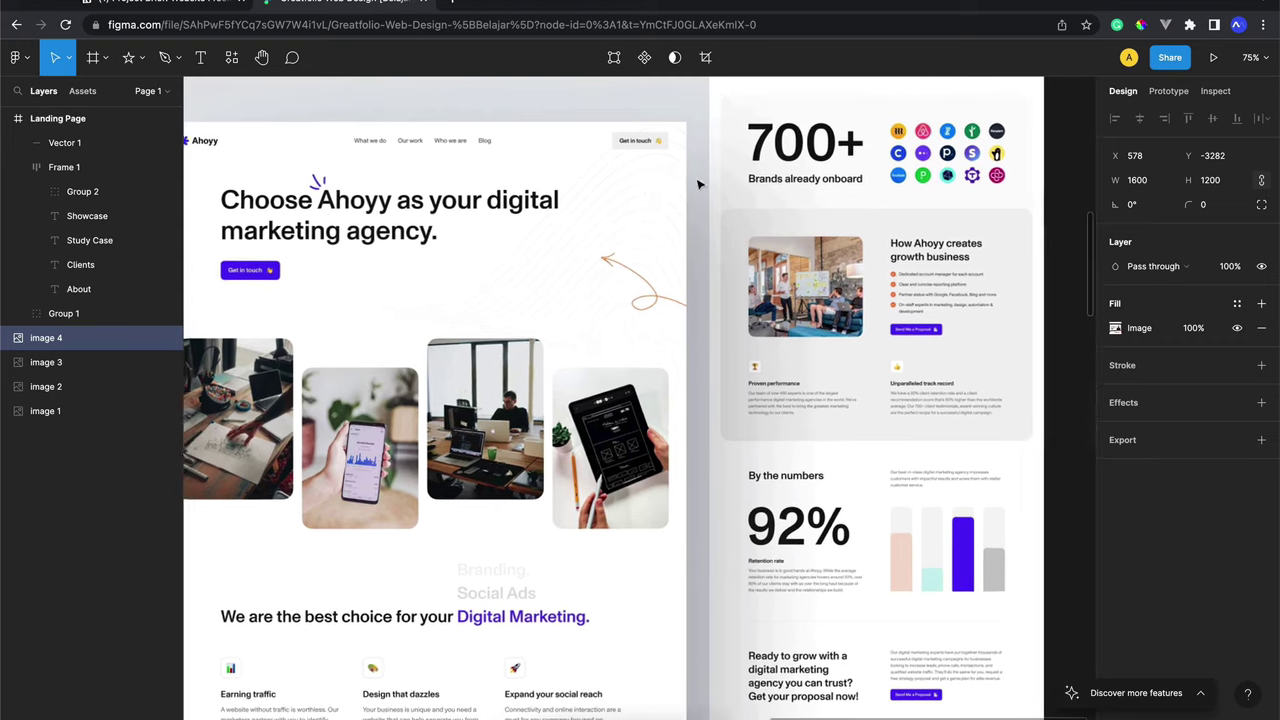
pyautogui.scroll(-3, 808, 266)
pyautogui.scroll(-3, 808, 266)
pyautogui.scroll(3, 808, 266)
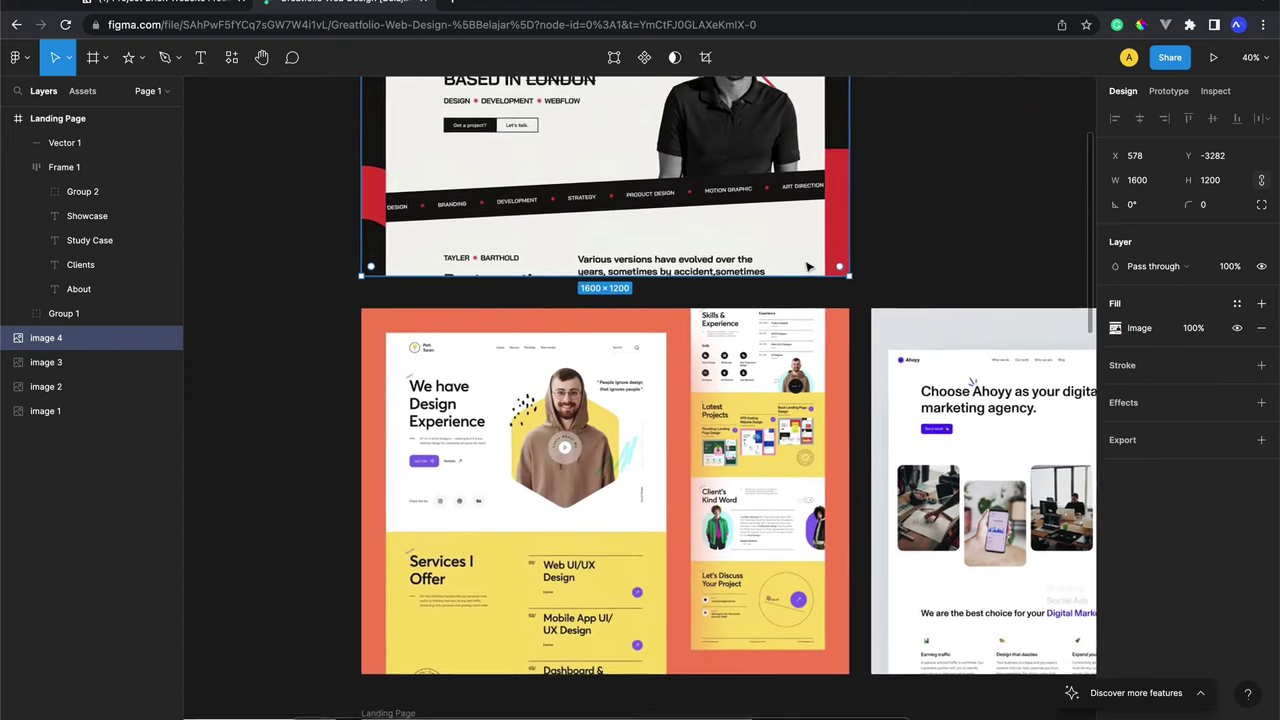
pyautogui.scroll(2, 800, 266)
pyautogui.scroll(-4, 752, 268)
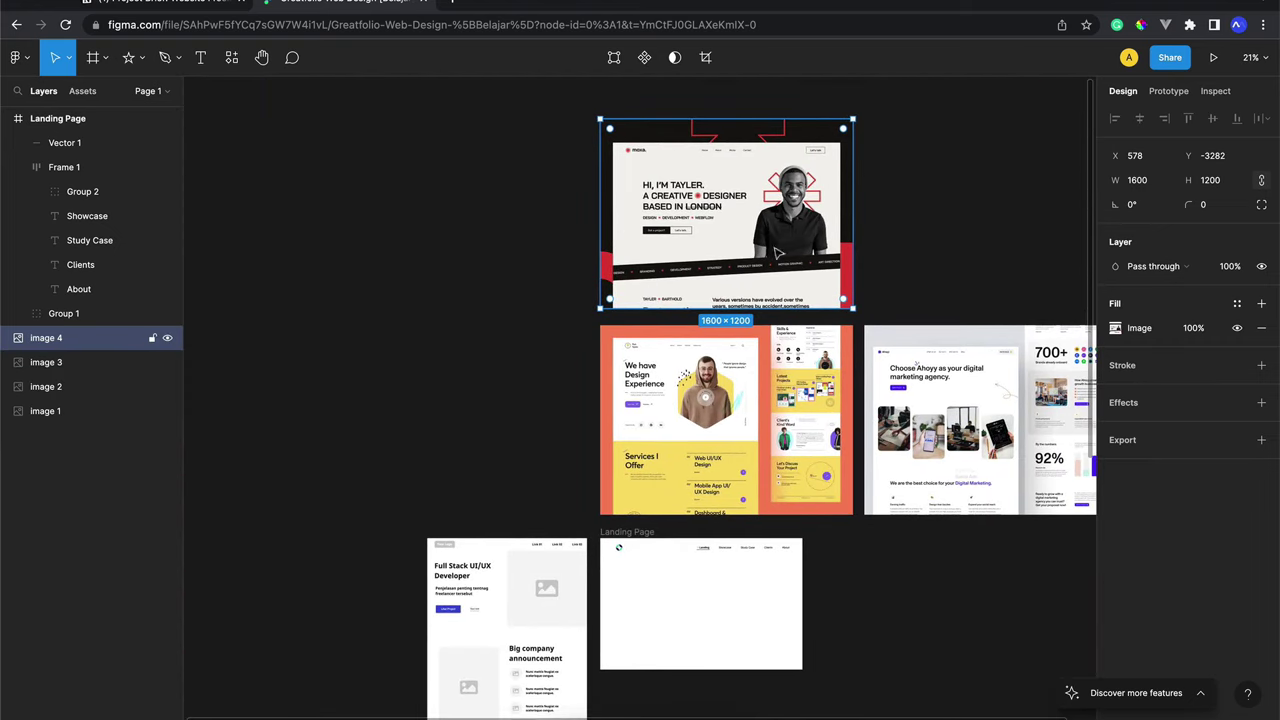
pyautogui.click(903, 203)
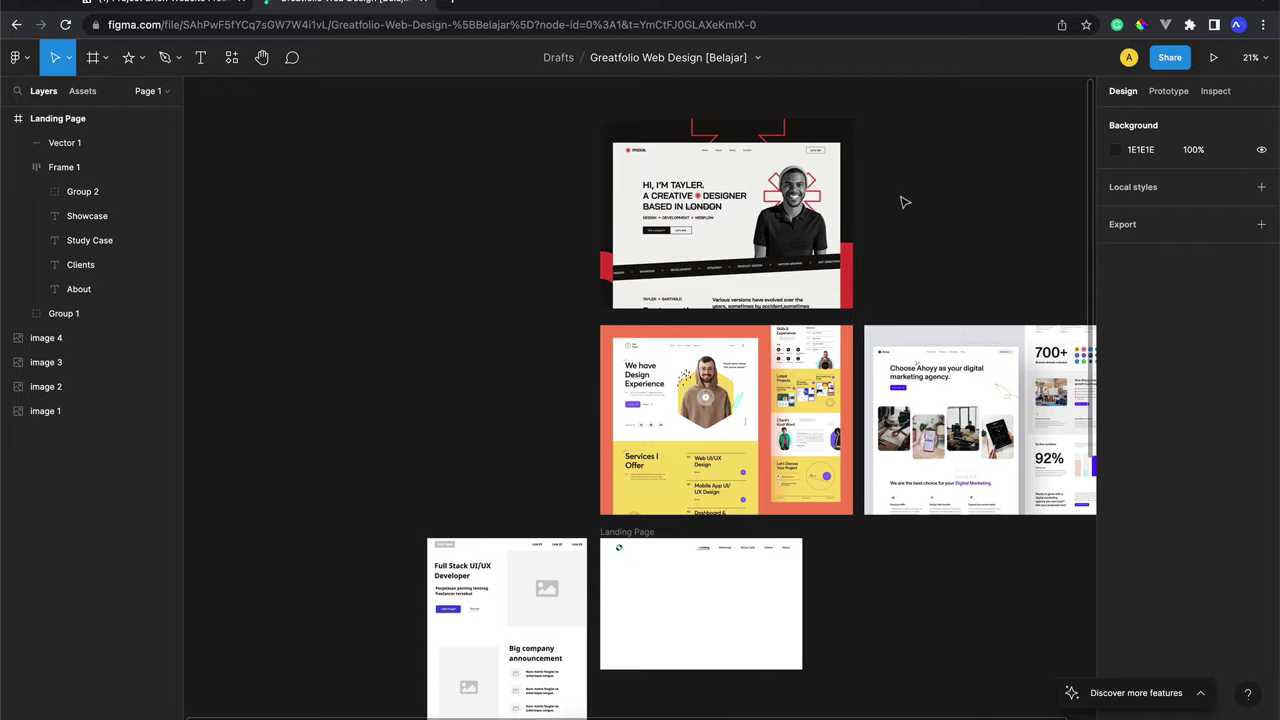
pyautogui.scroll(5, 870, 166)
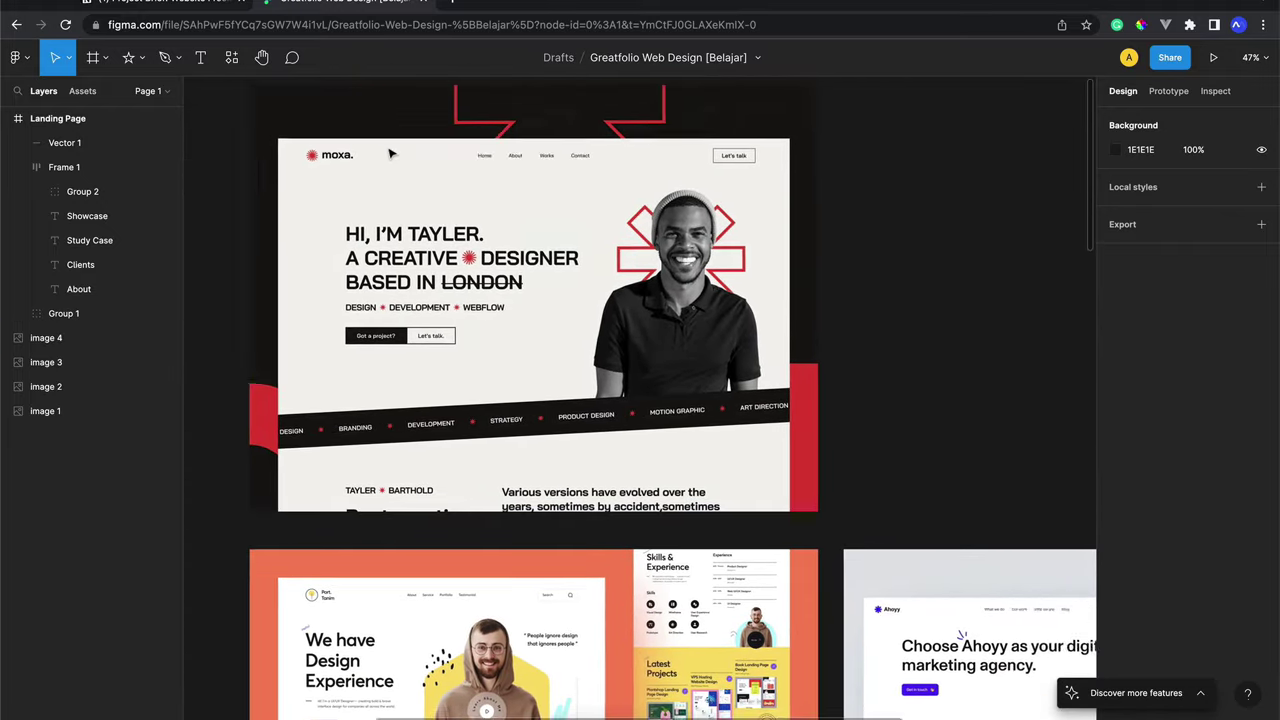
pyautogui.hscroll(5, 632, 204)
pyautogui.scroll(2, 632, 204)
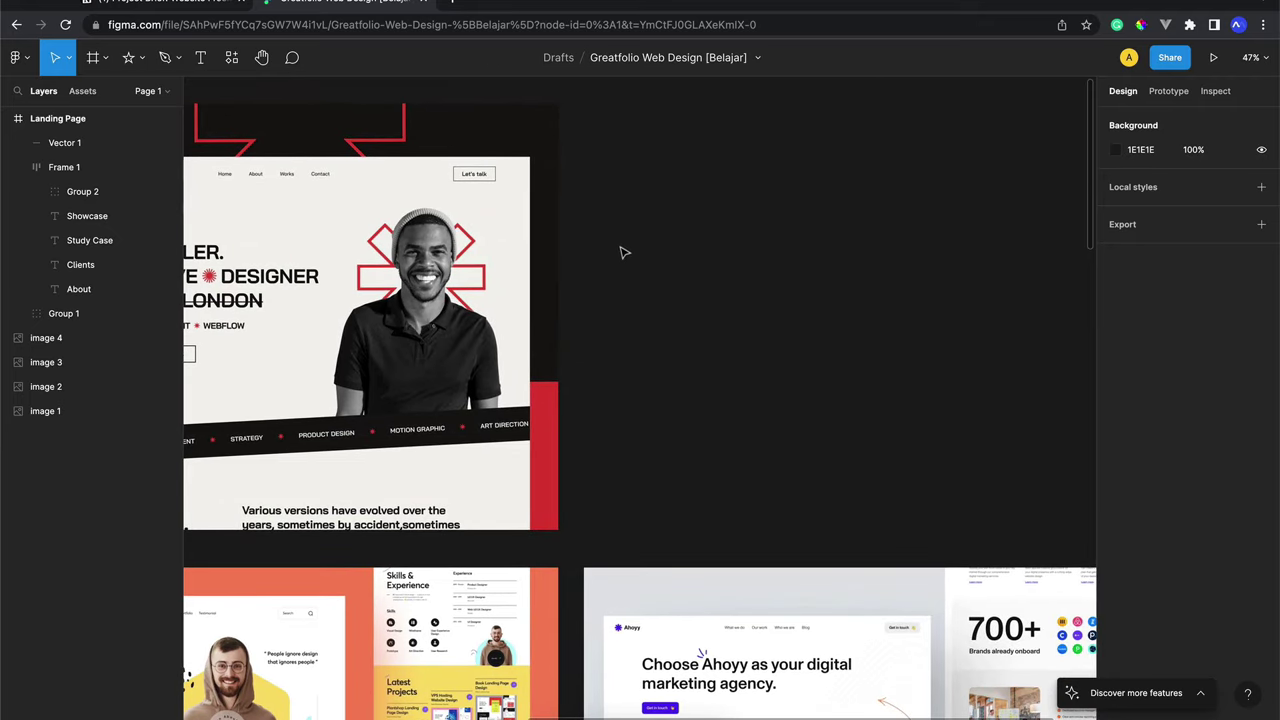
pyautogui.press('r')
# Place a small square beside the Tayler mockup, filled with its eyedropped F3F1EF off-white
pyautogui.click(659, 265)
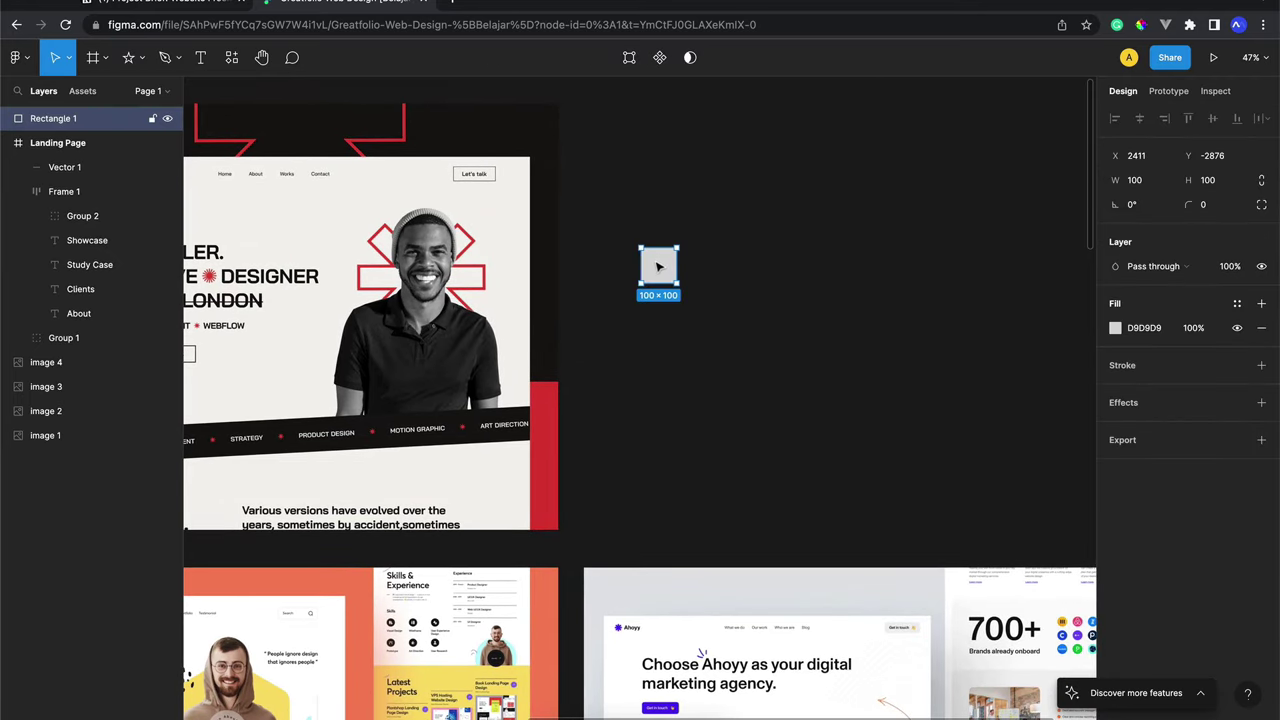
pyautogui.moveTo(655, 268); pyautogui.dragTo(620, 255)
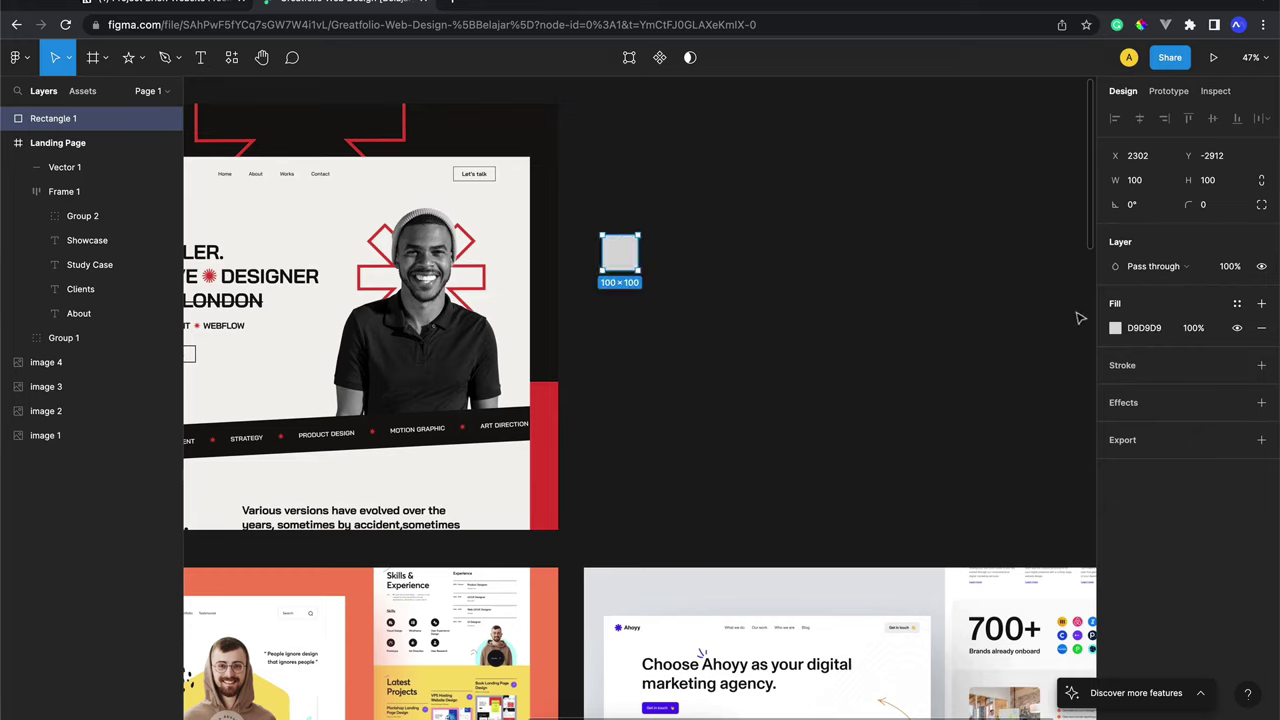
pyautogui.click(1115, 329)
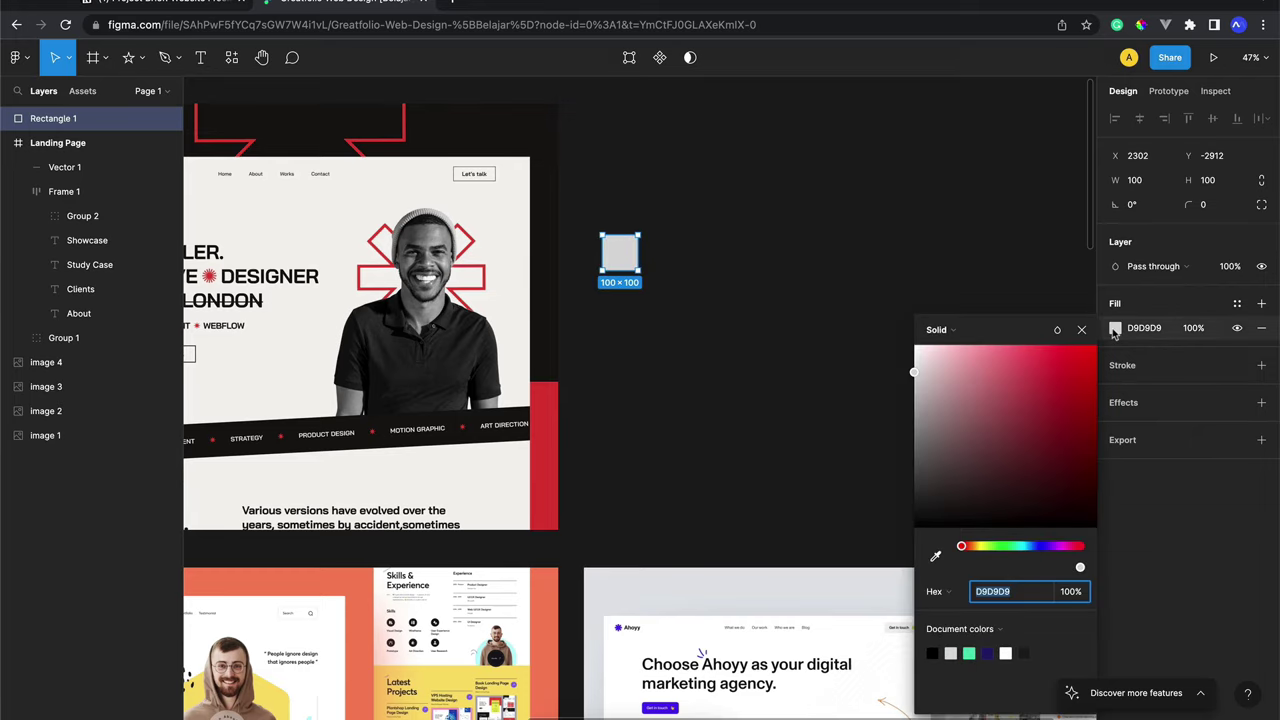
pyautogui.click(935, 559)
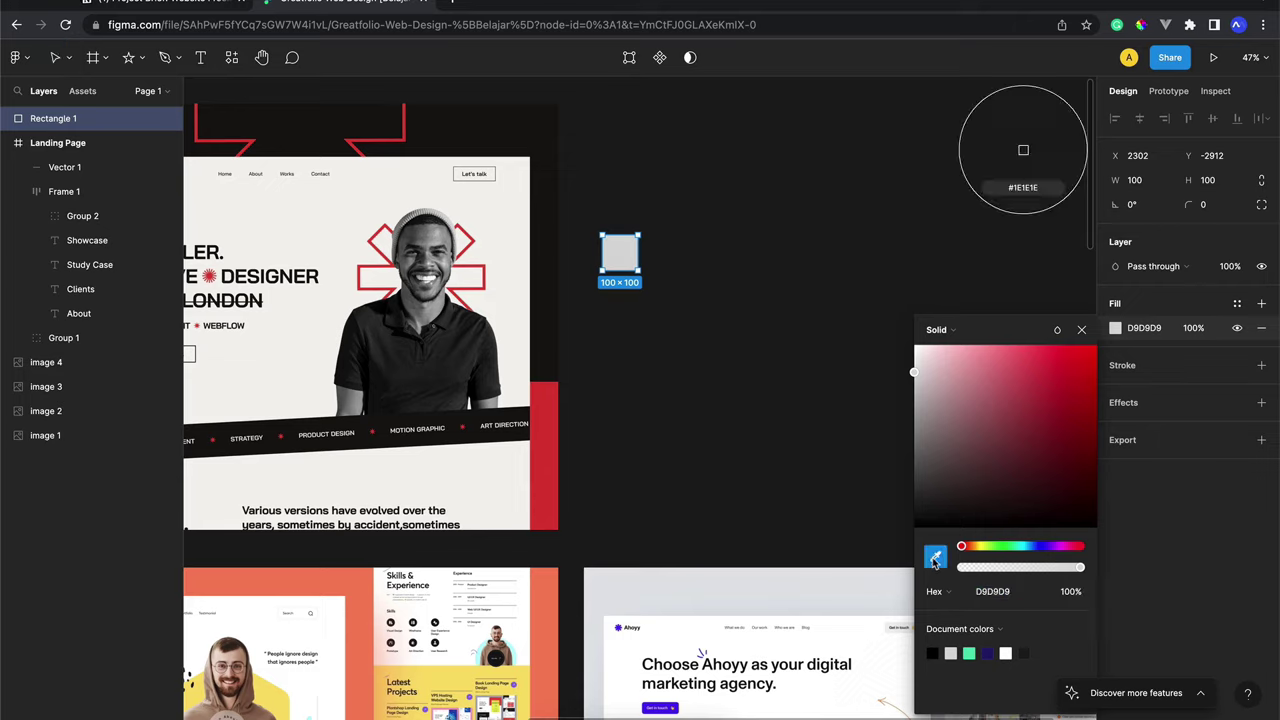
pyautogui.click(336, 220)
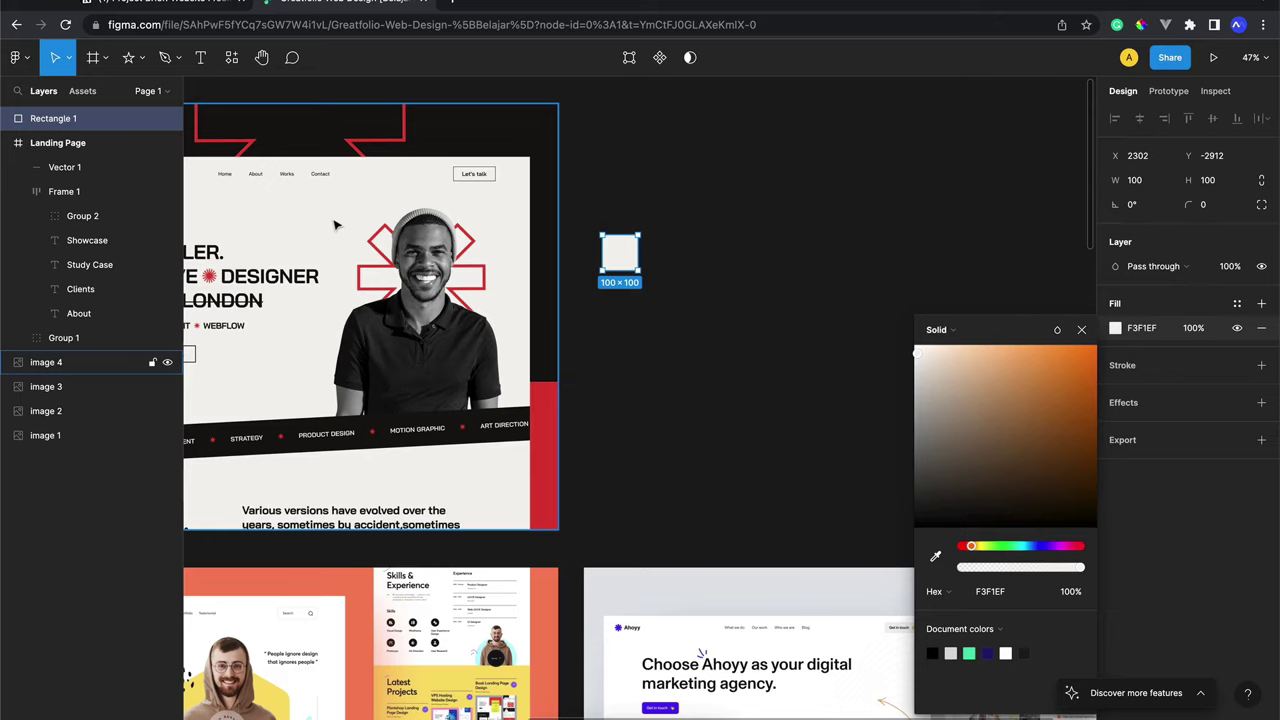
pyautogui.click(1082, 331)
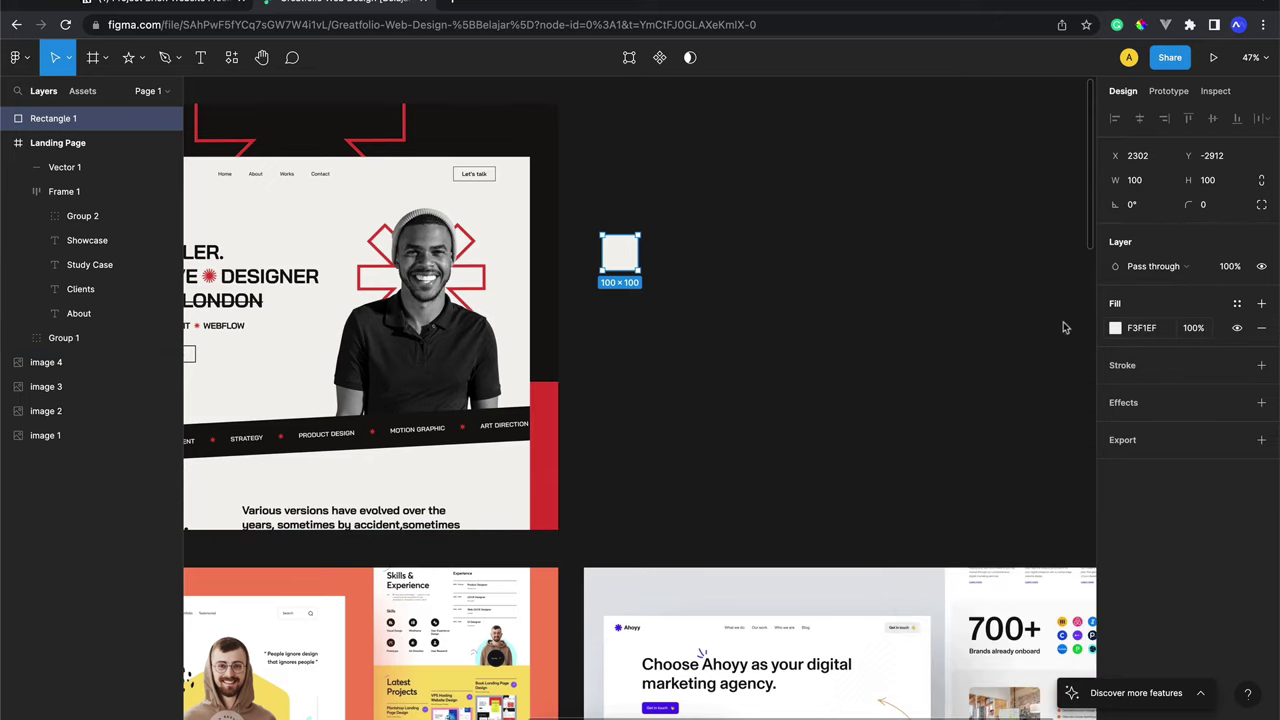
# Save the square's F3F1EF fill as a new colour style named bg
pyautogui.scroll(5, 760, 297)
pyautogui.hscroll(-3, 760, 297)
pyautogui.hscroll(-2, 760, 297)
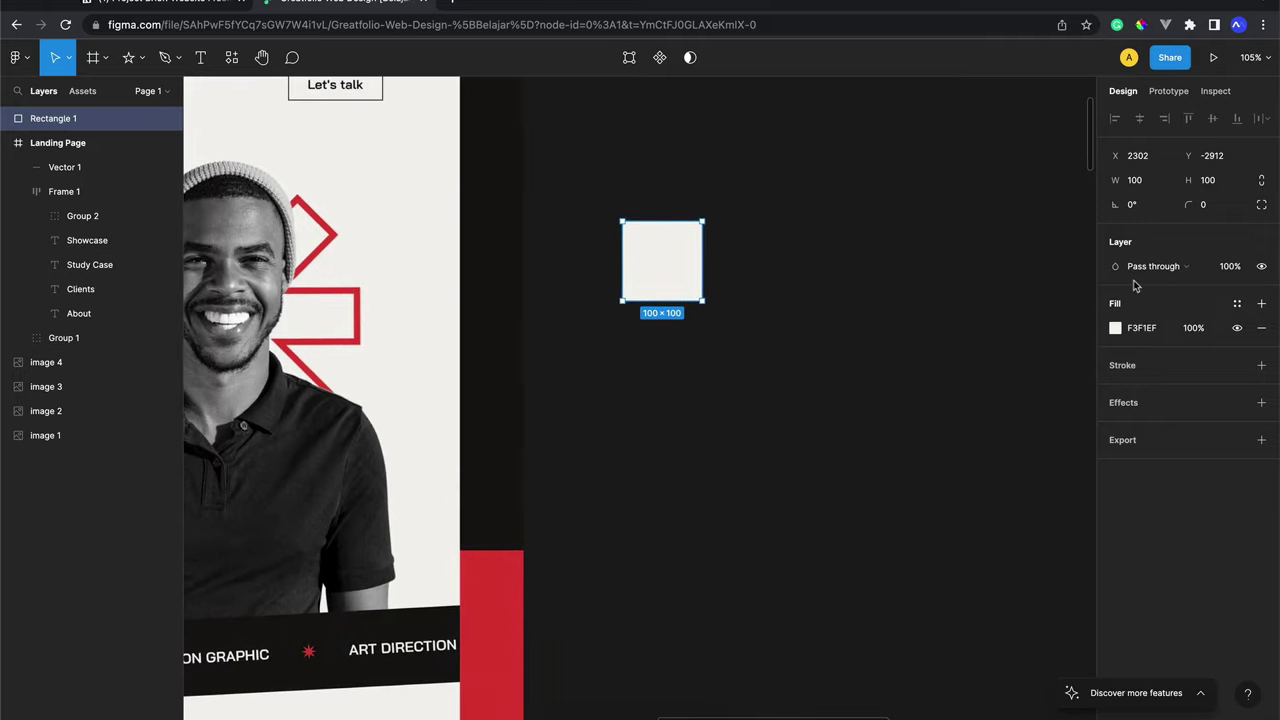
pyautogui.click(1237, 306)
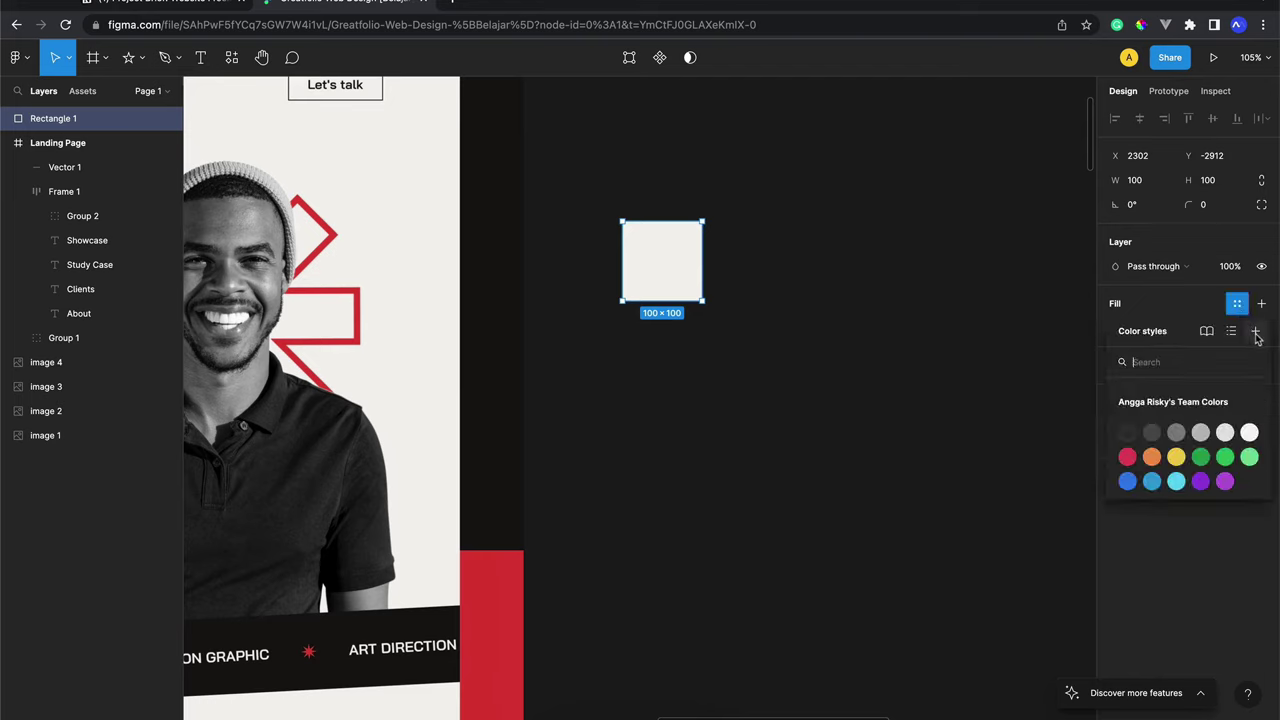
pyautogui.click(1256, 334)
pyautogui.write('bg')
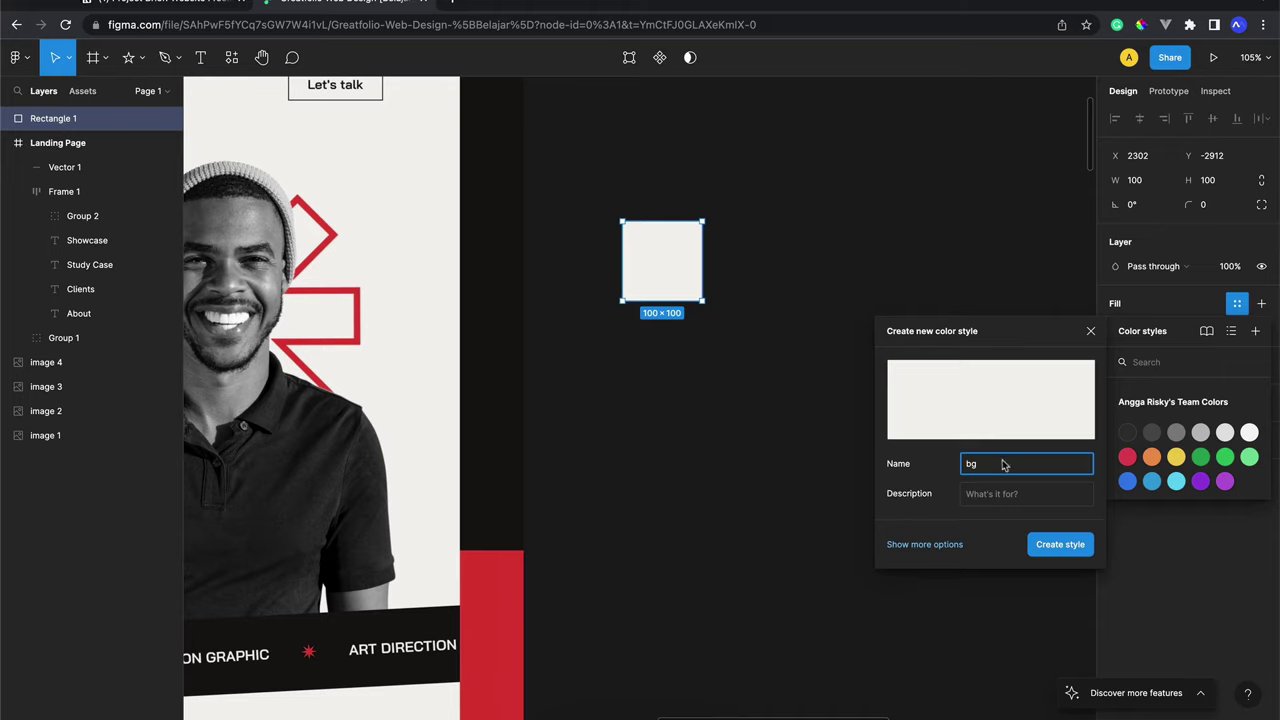
pyautogui.click(1060, 546)
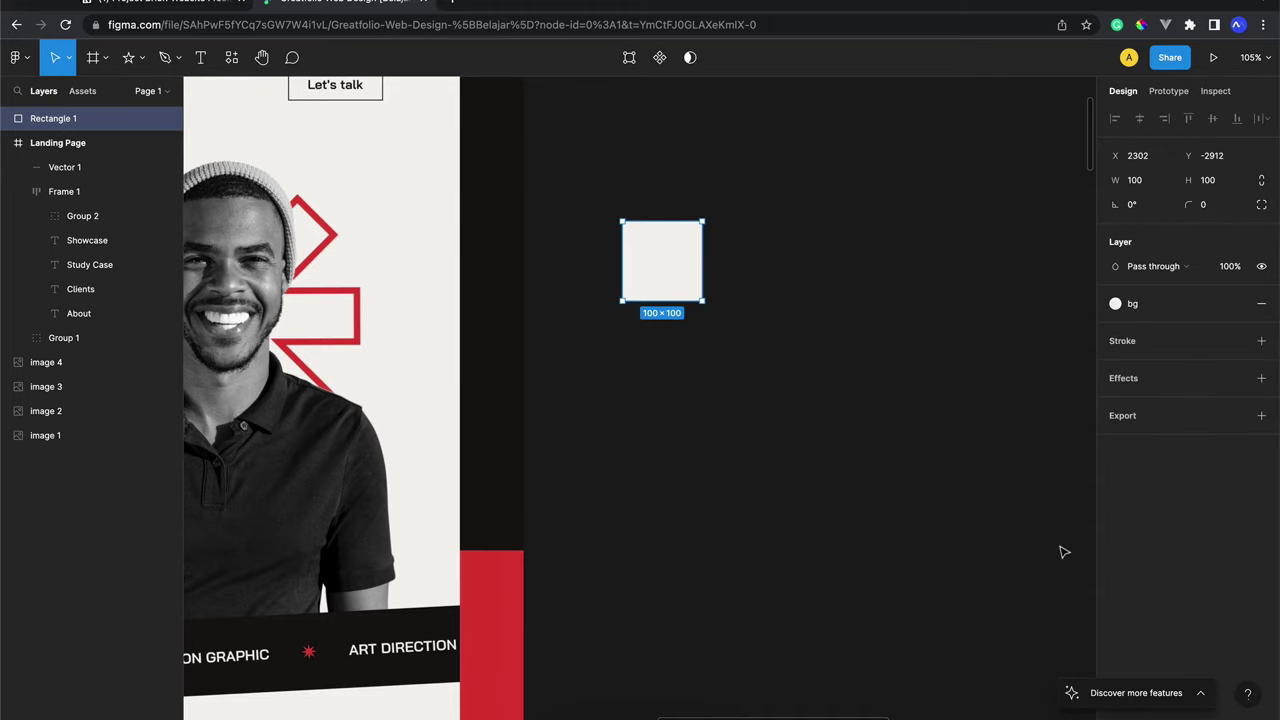
# Duplicate the off-white square and move the copy to its right
pyautogui.scroll(-5, 729, 320)
pyautogui.click(766, 358)
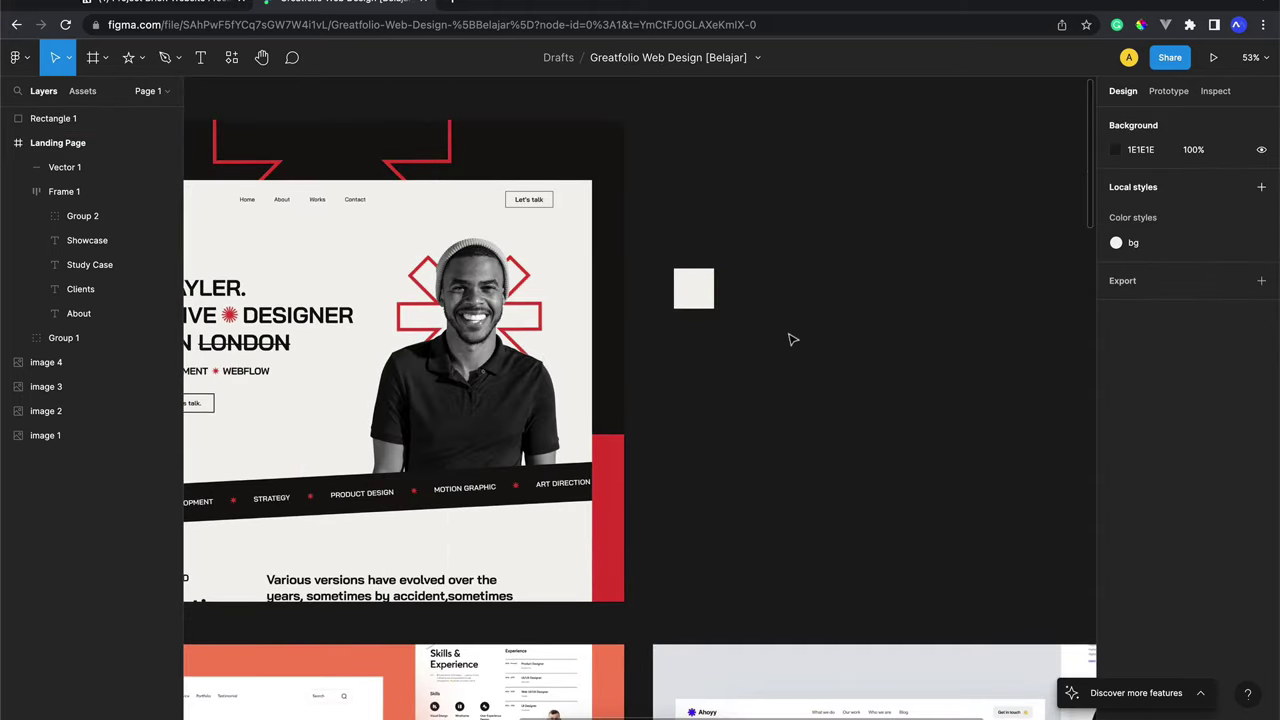
pyautogui.scroll(-1, 792, 338)
pyautogui.scroll(-2, 792, 338)
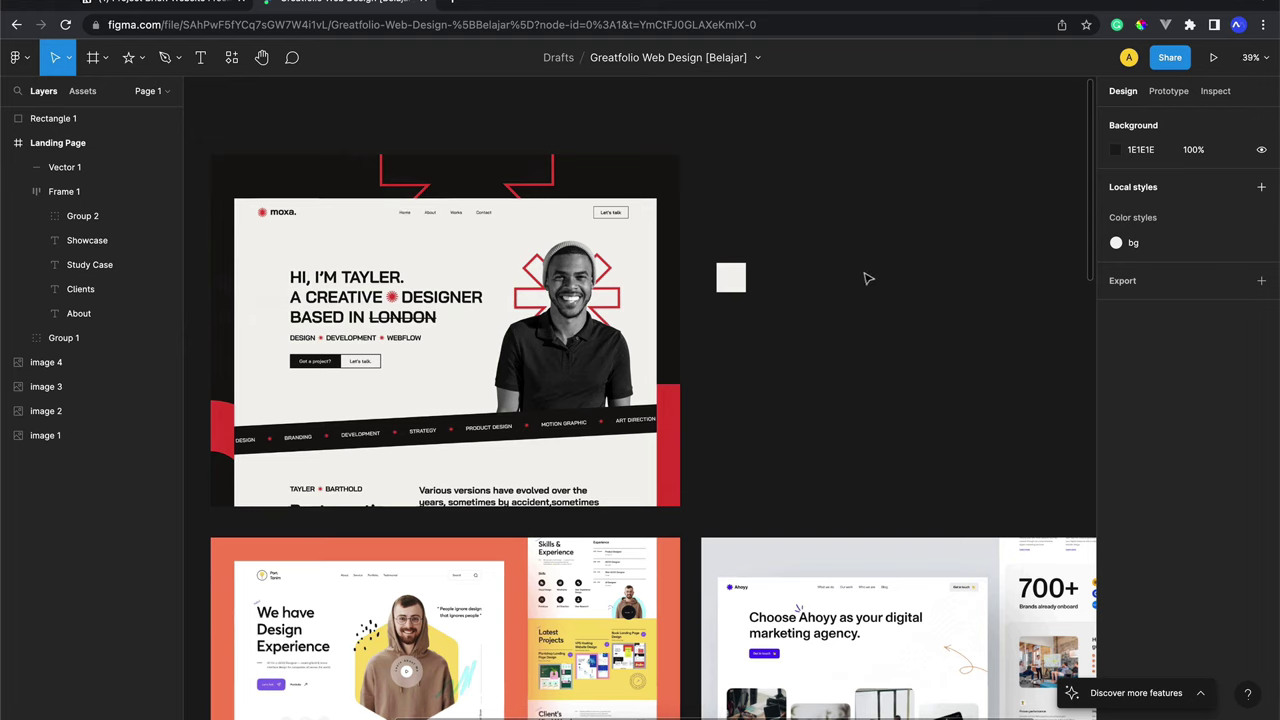
pyautogui.scroll(1, 743, 263)
pyautogui.scroll(5, 743, 263)
pyautogui.click(737, 314)
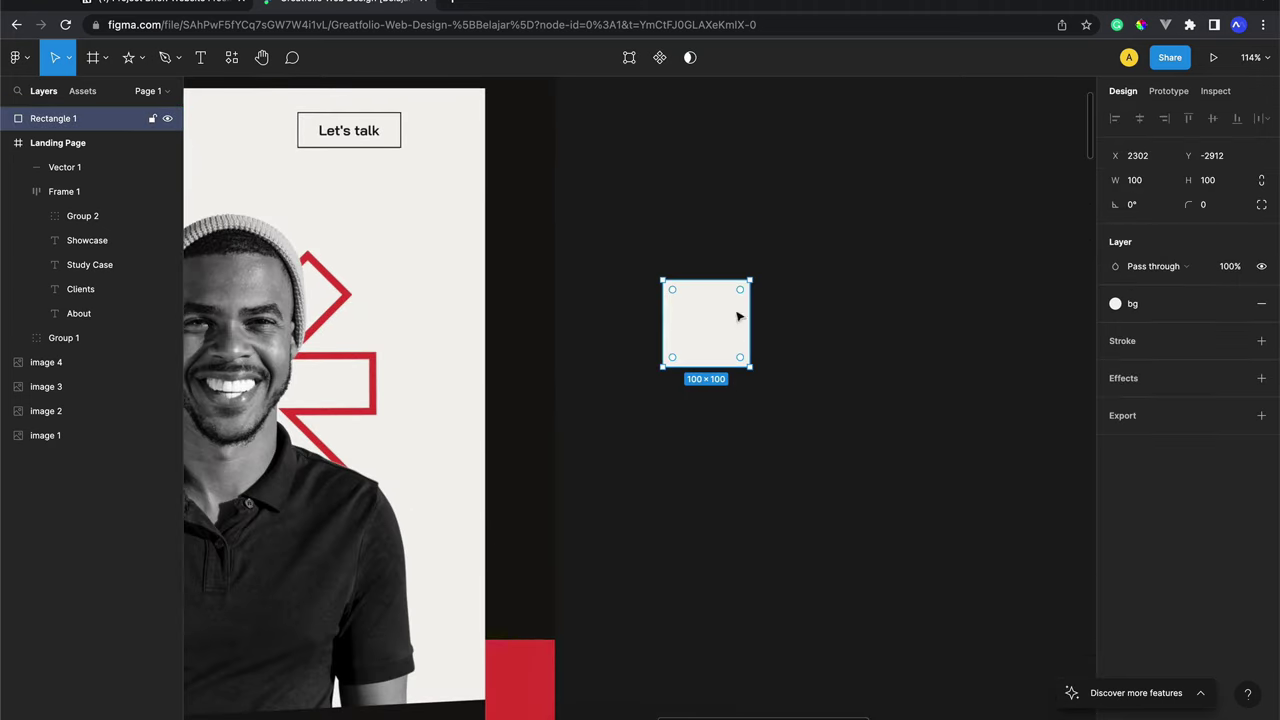
pyautogui.hscroll(2, 775, 303)
pyautogui.hotkey('ctrl', 'd')
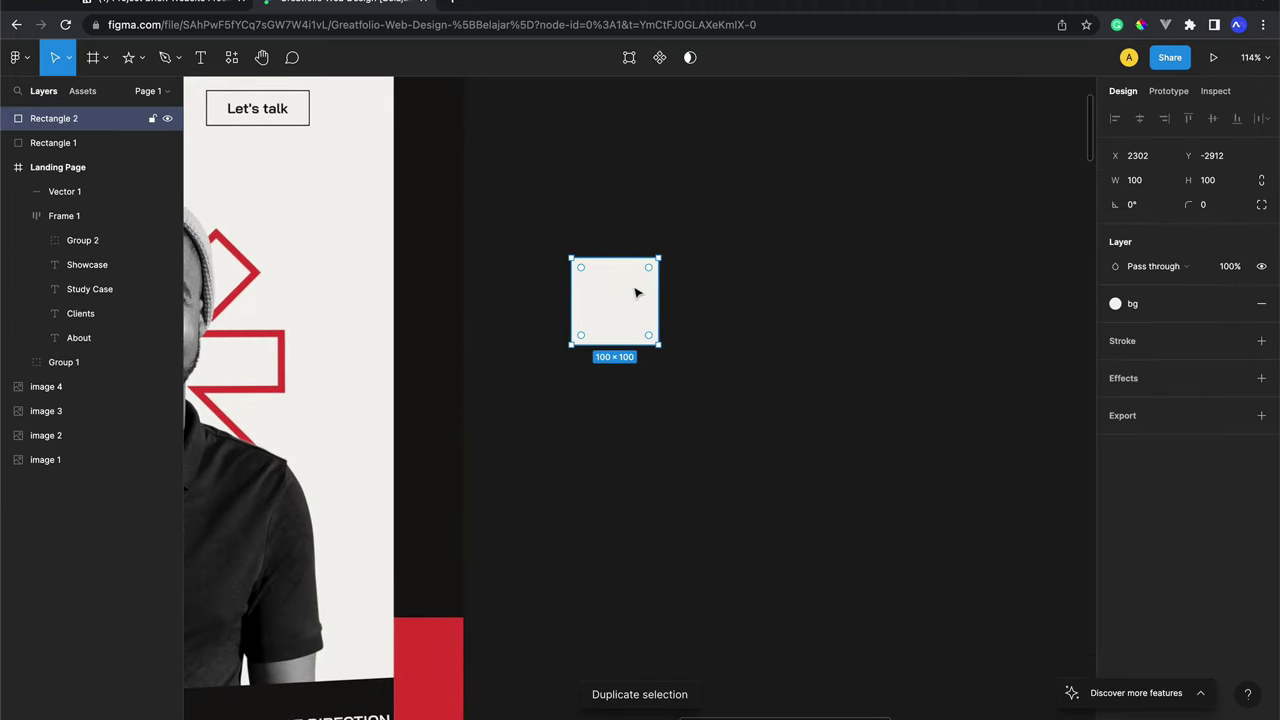
pyautogui.moveTo(636, 293)
pyautogui.mouseDown()
pyautogui.moveTo(757, 289)
pyautogui.moveTo(722, 295)
pyautogui.mouseUp()
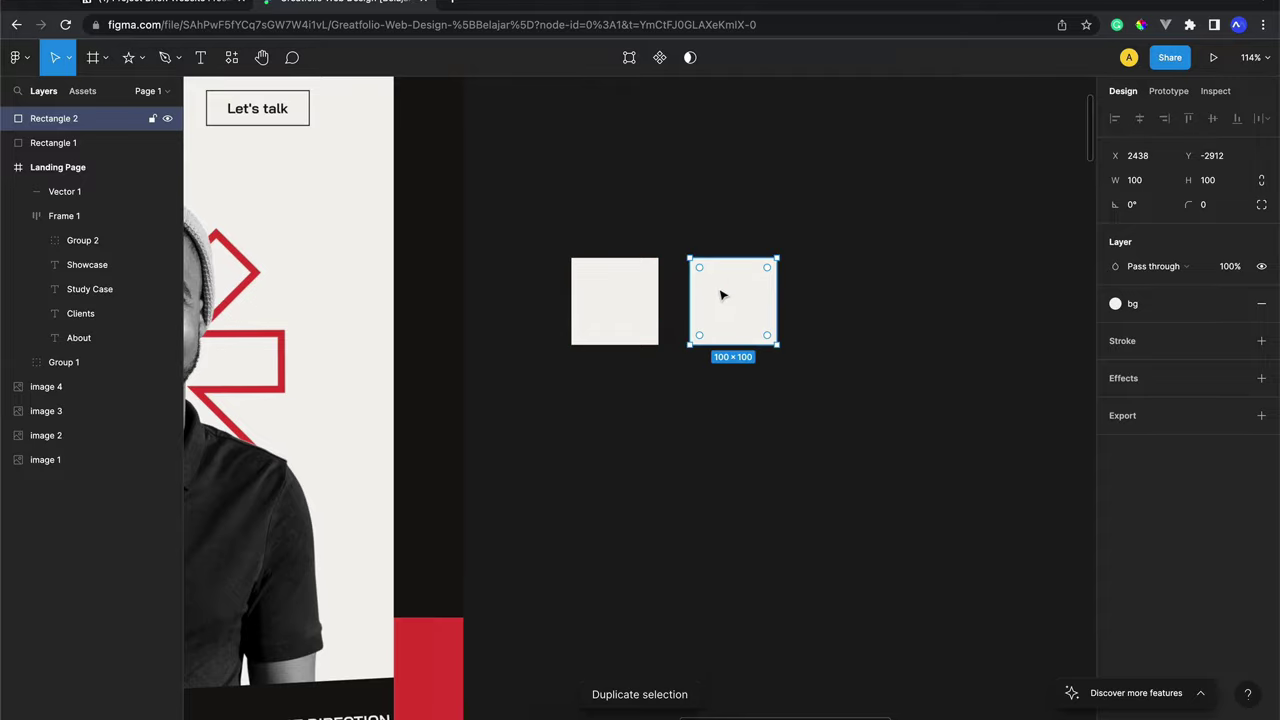
pyautogui.scroll(-3, 722, 295)
pyautogui.hscroll(-2, 722, 295)
pyautogui.hscroll(3, 716, 289)
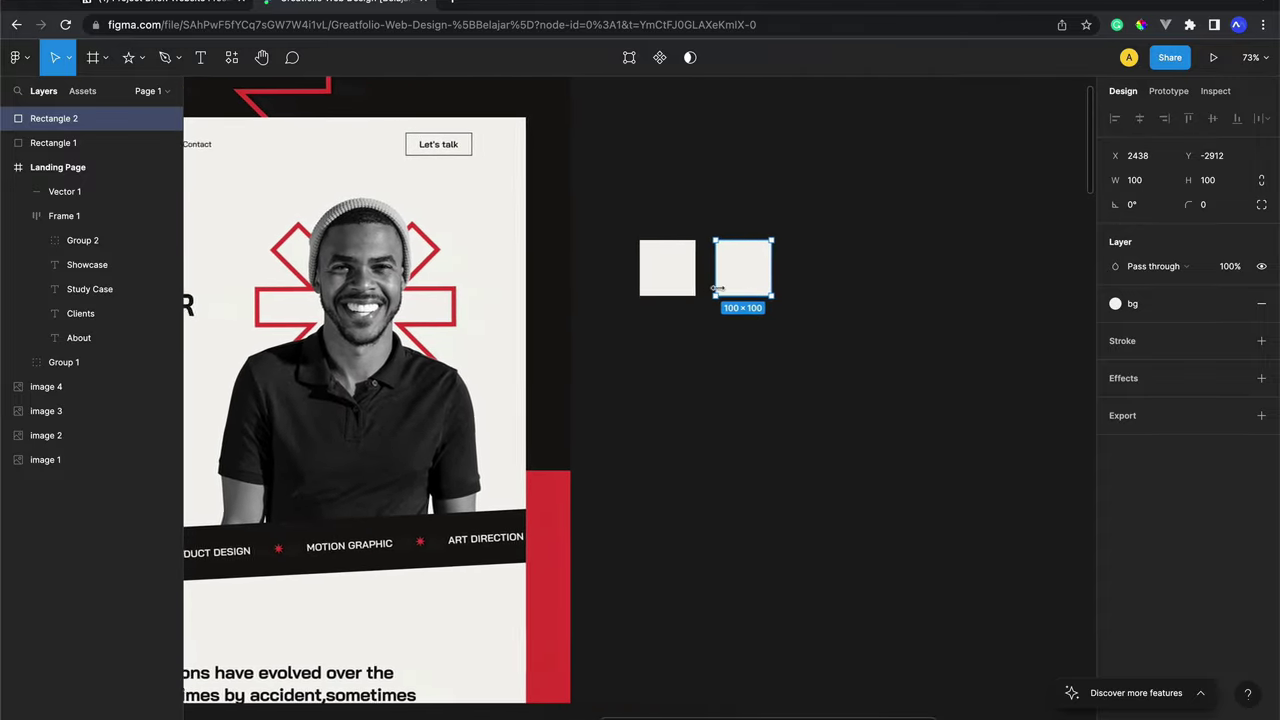
pyautogui.scroll(5, 716, 289)
pyautogui.scroll(2, 720, 289)
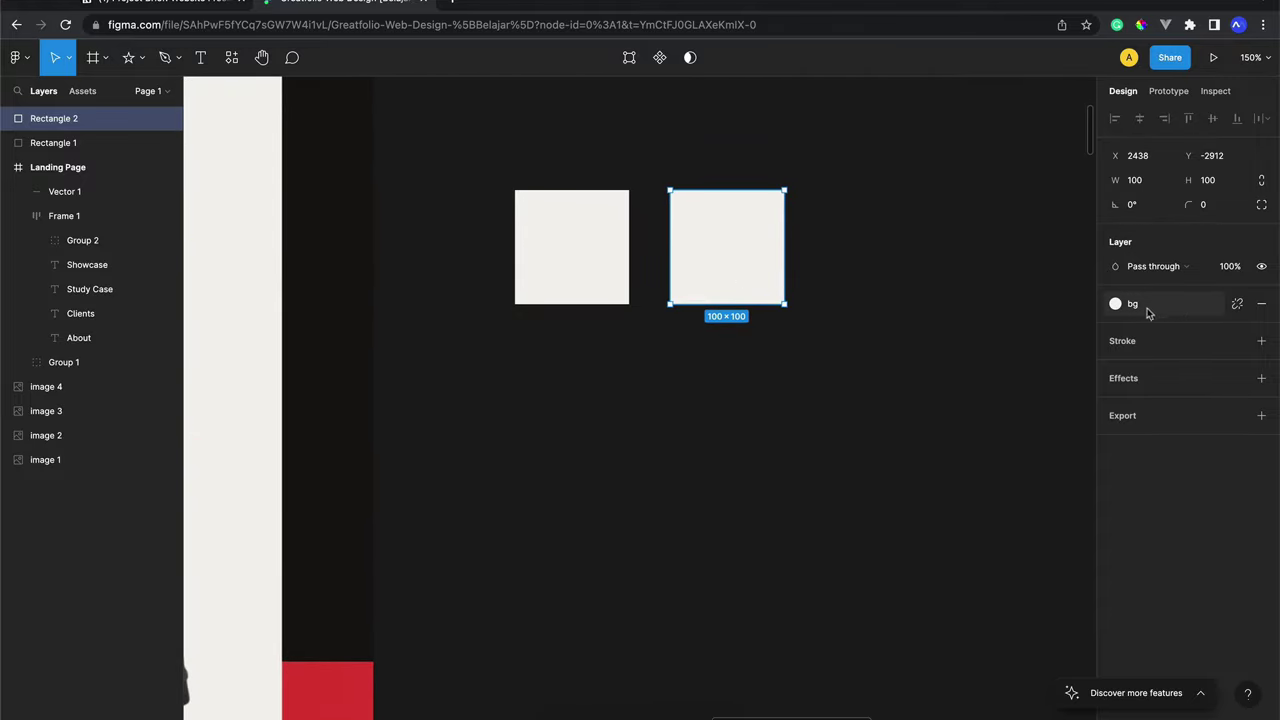
# Detach the bg style from the copy and eyedrop the dark 171513 background as its fill
pyautogui.click(1237, 305)
pyautogui.scroll(-5, 912, 303)
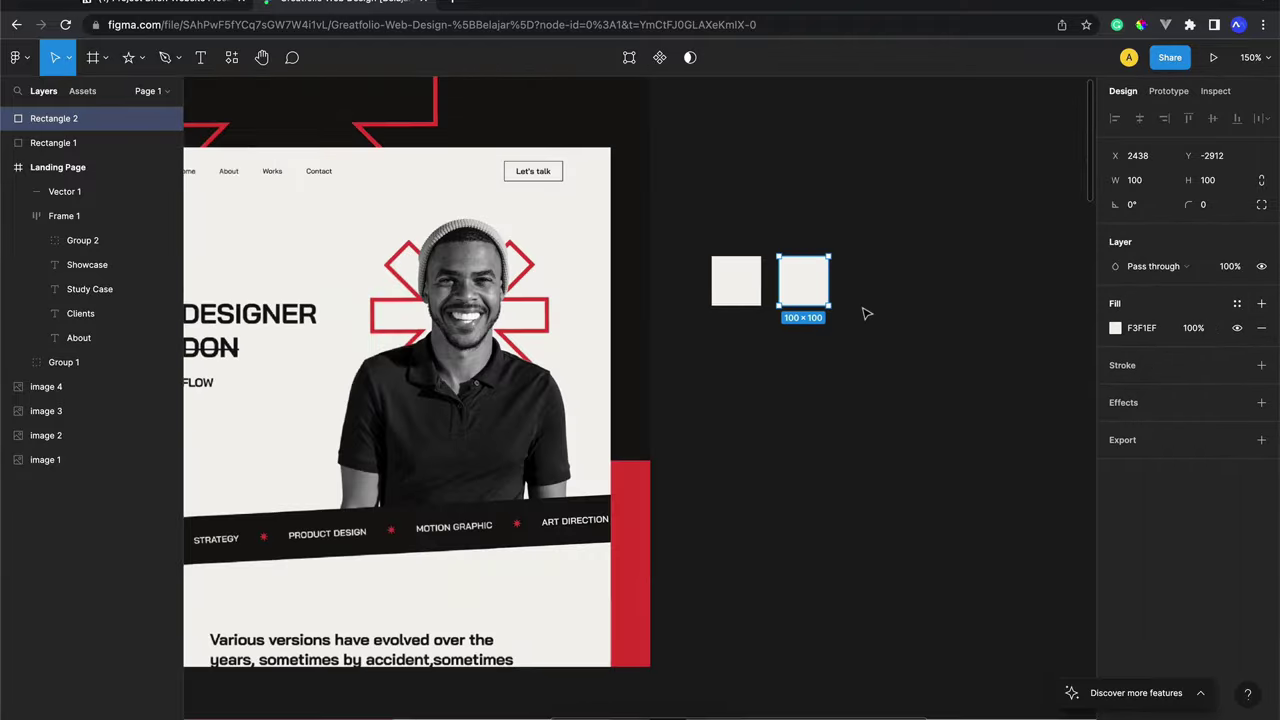
pyautogui.scroll(-3, 890, 308)
pyautogui.scroll(-1, 866, 313)
pyautogui.scroll(4, 866, 313)
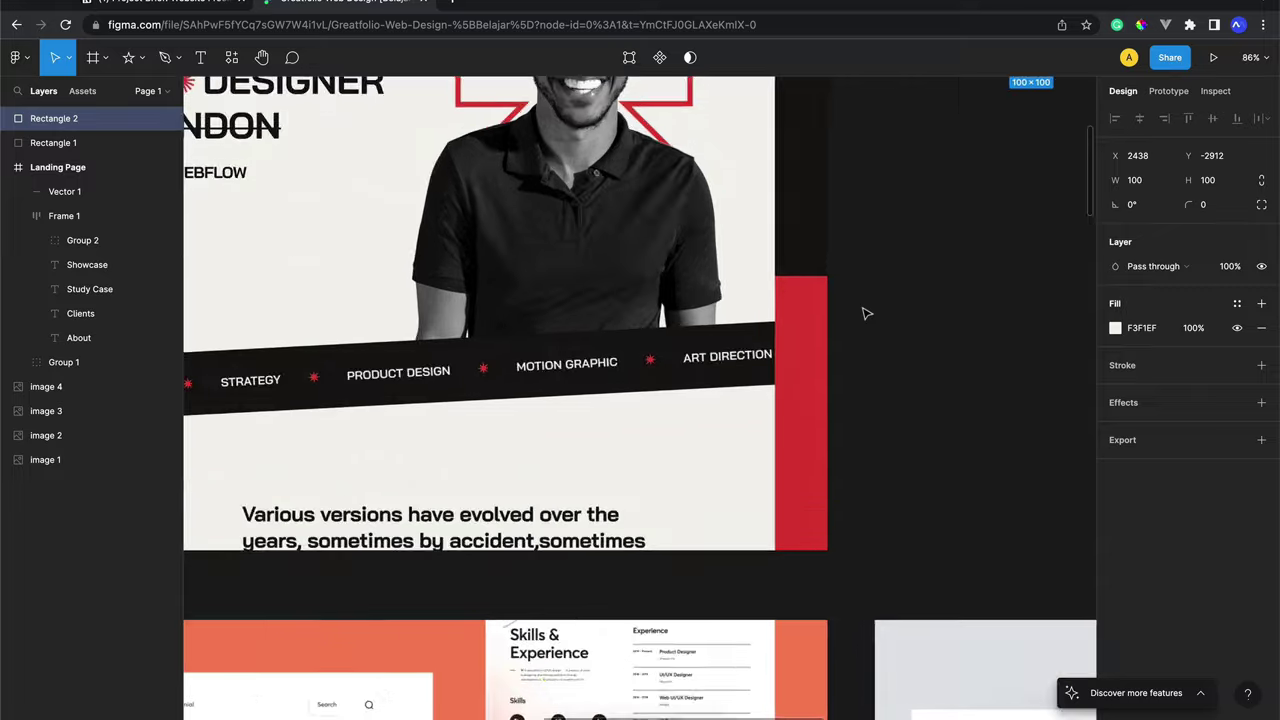
pyautogui.scroll(4, 866, 313)
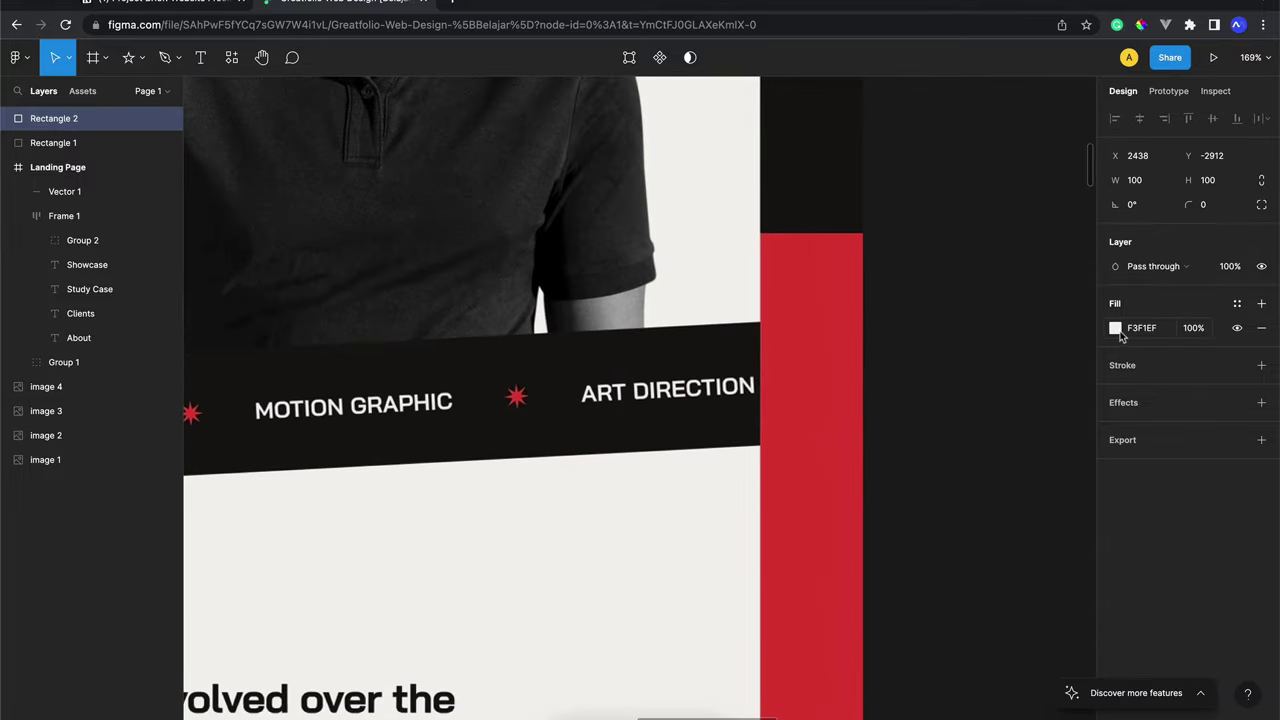
pyautogui.click(1116, 329)
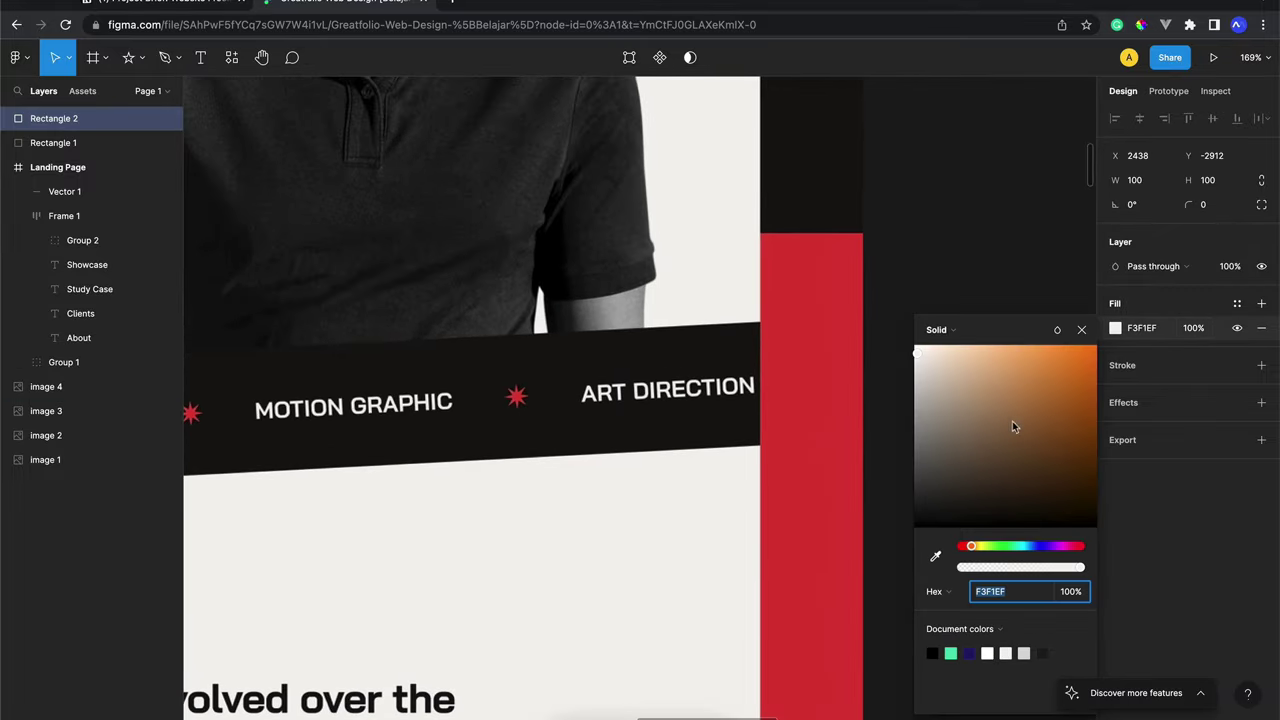
pyautogui.click(935, 558)
pyautogui.click(716, 352)
pyautogui.scroll(5, 851, 220)
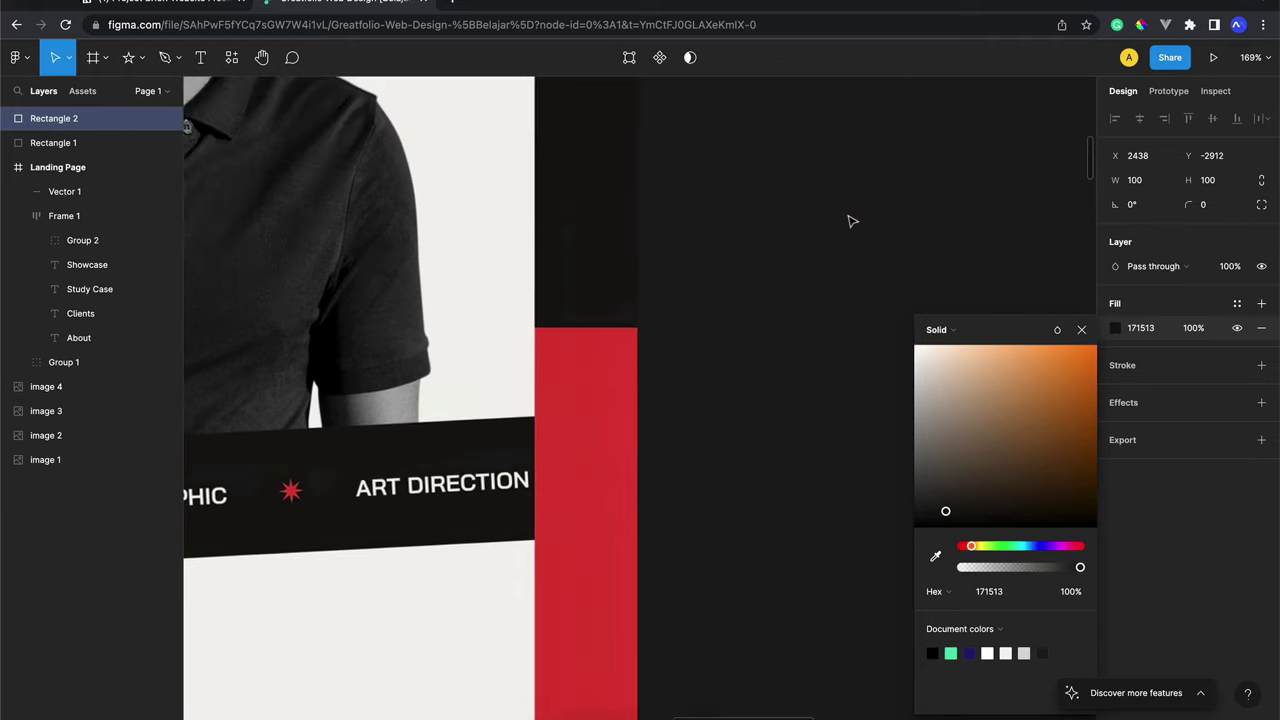
pyautogui.hscroll(5, 851, 220)
pyautogui.scroll(3, 851, 220)
pyautogui.hscroll(2, 851, 220)
pyautogui.click(1081, 330)
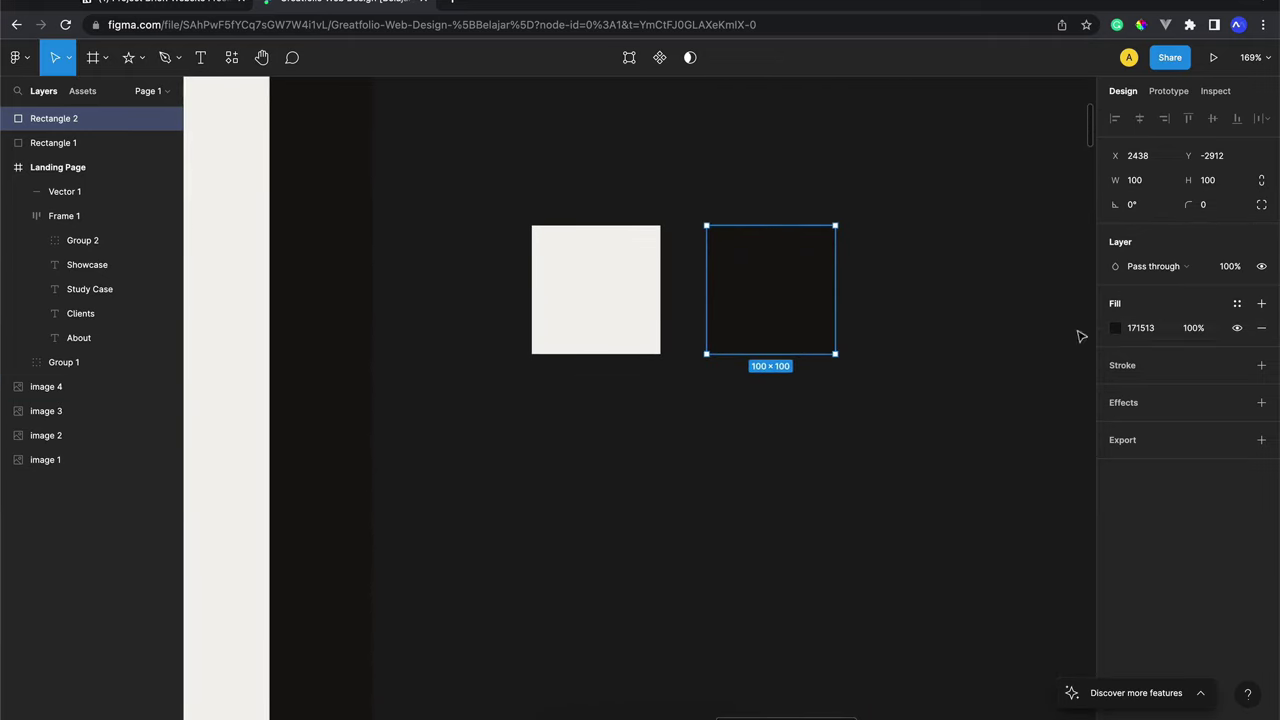
pyautogui.click(1262, 305)
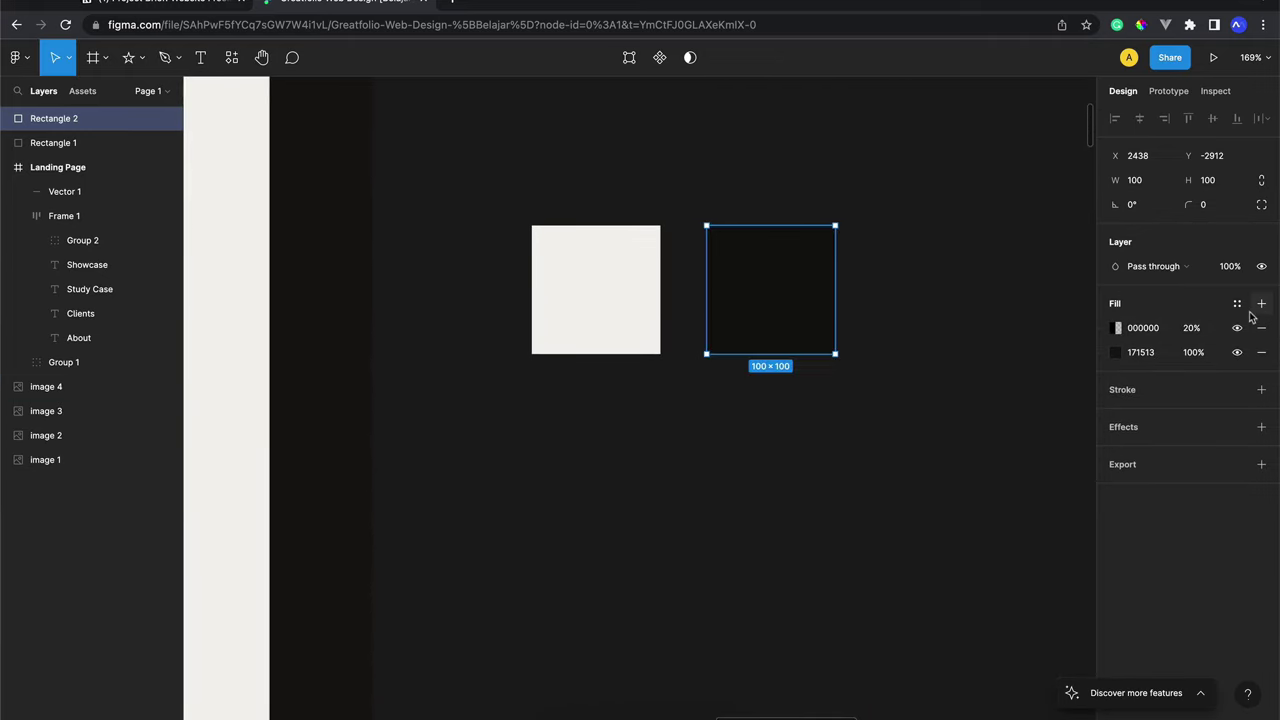
pyautogui.click(1261, 328)
# Save the dark 171513 fill as a colour style named black
pyautogui.click(1237, 304)
pyautogui.click(1255, 331)
pyautogui.write('black')
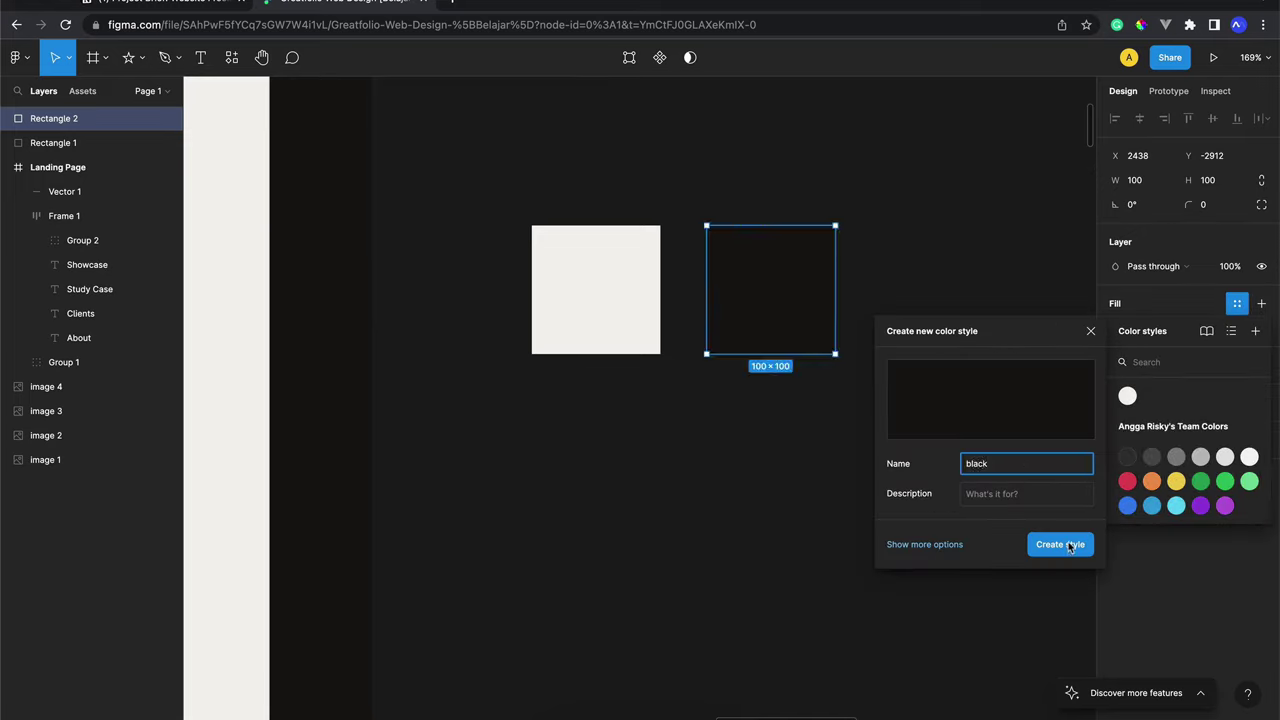
pyautogui.click(1060, 544)
pyautogui.click(928, 343)
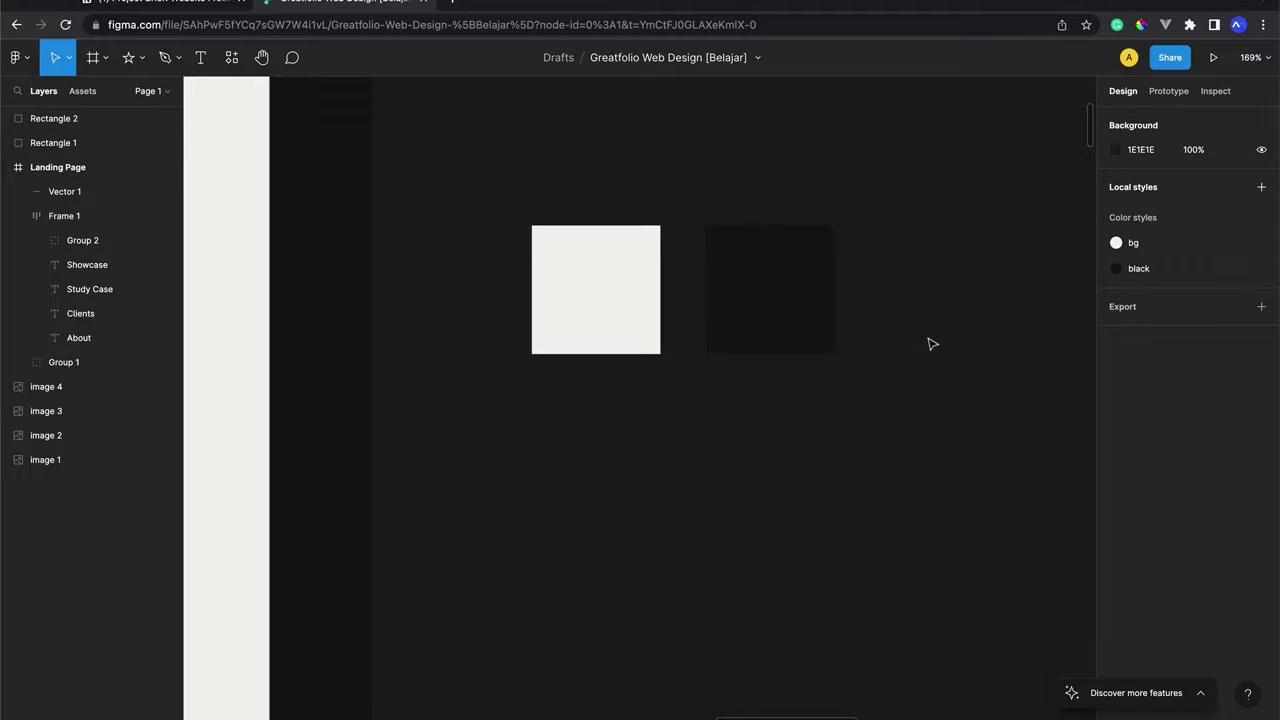
pyautogui.scroll(-5, 928, 343)
# Select the off-white square, then the dark square
pyautogui.scroll(-5, 930, 343)
pyautogui.scroll(-2, 930, 343)
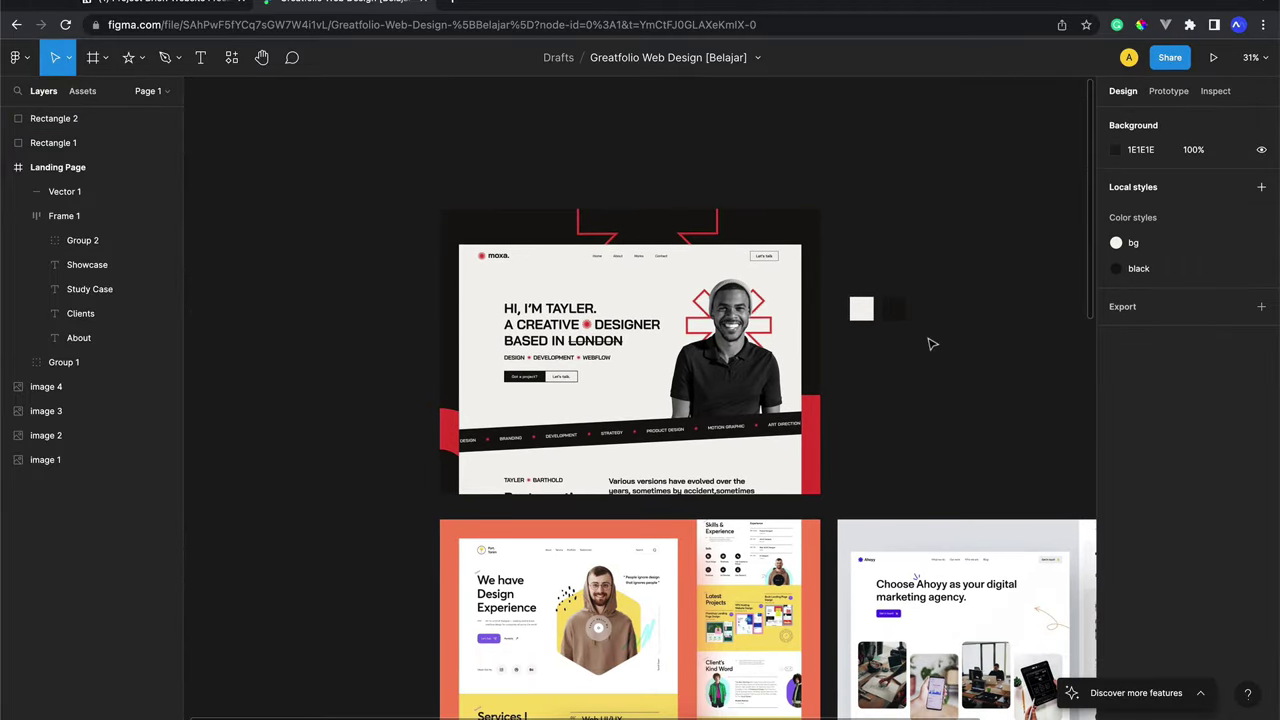
pyautogui.hscroll(2, 928, 338)
pyautogui.scroll(10, 837, 330)
pyautogui.click(760, 296)
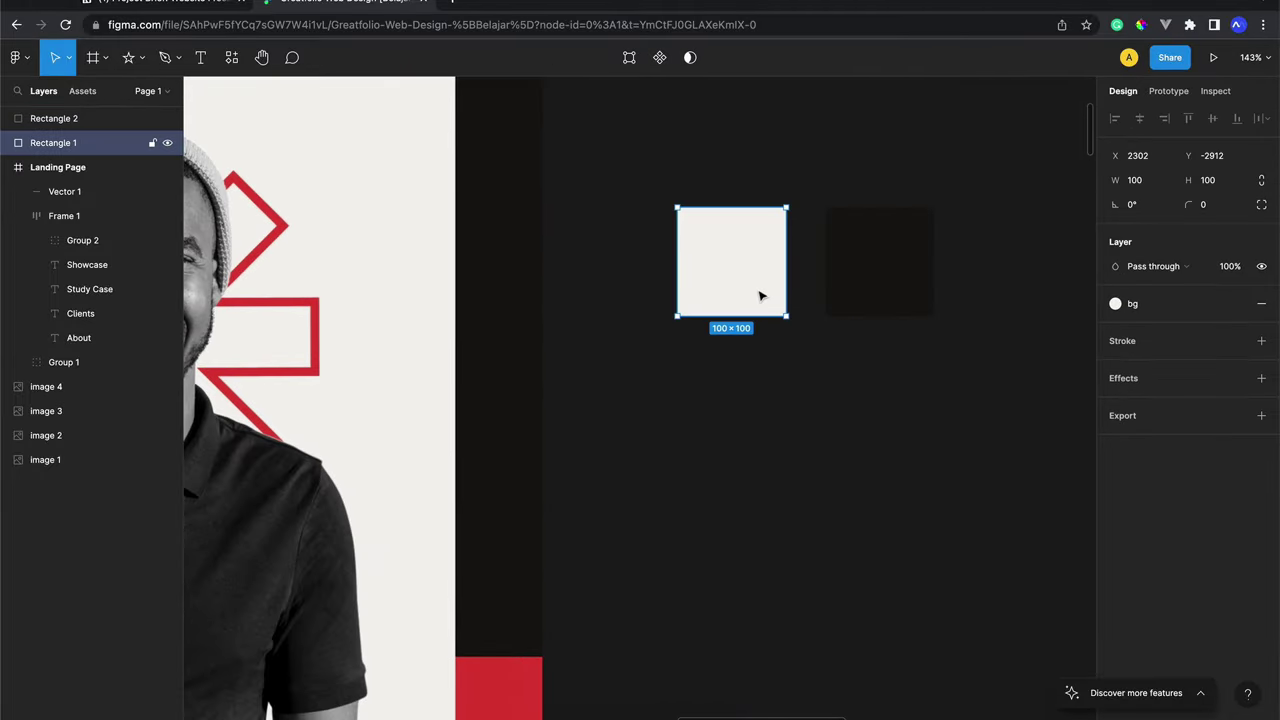
pyautogui.click(900, 266)
# Pan around the canvas and marquee-select both swatch squares together
pyautogui.scroll(-5, 900, 266)
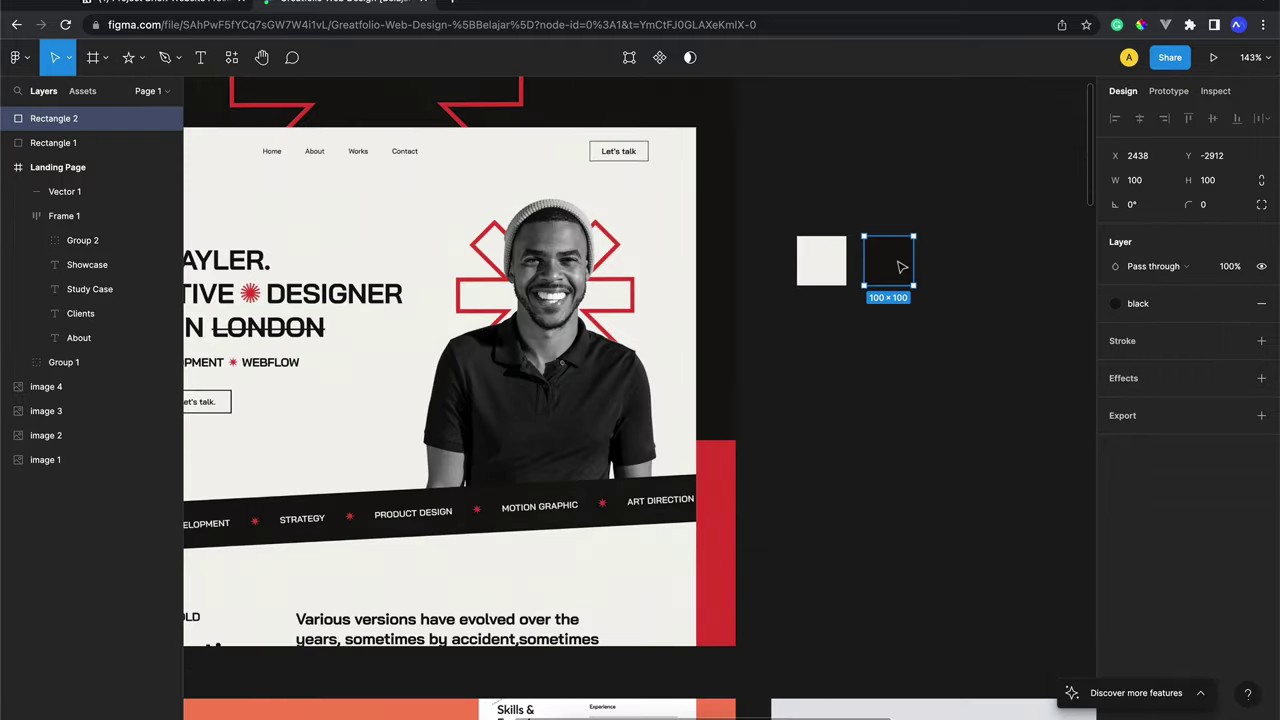
pyautogui.scroll(-5, 900, 266)
pyautogui.scroll(-2, 900, 266)
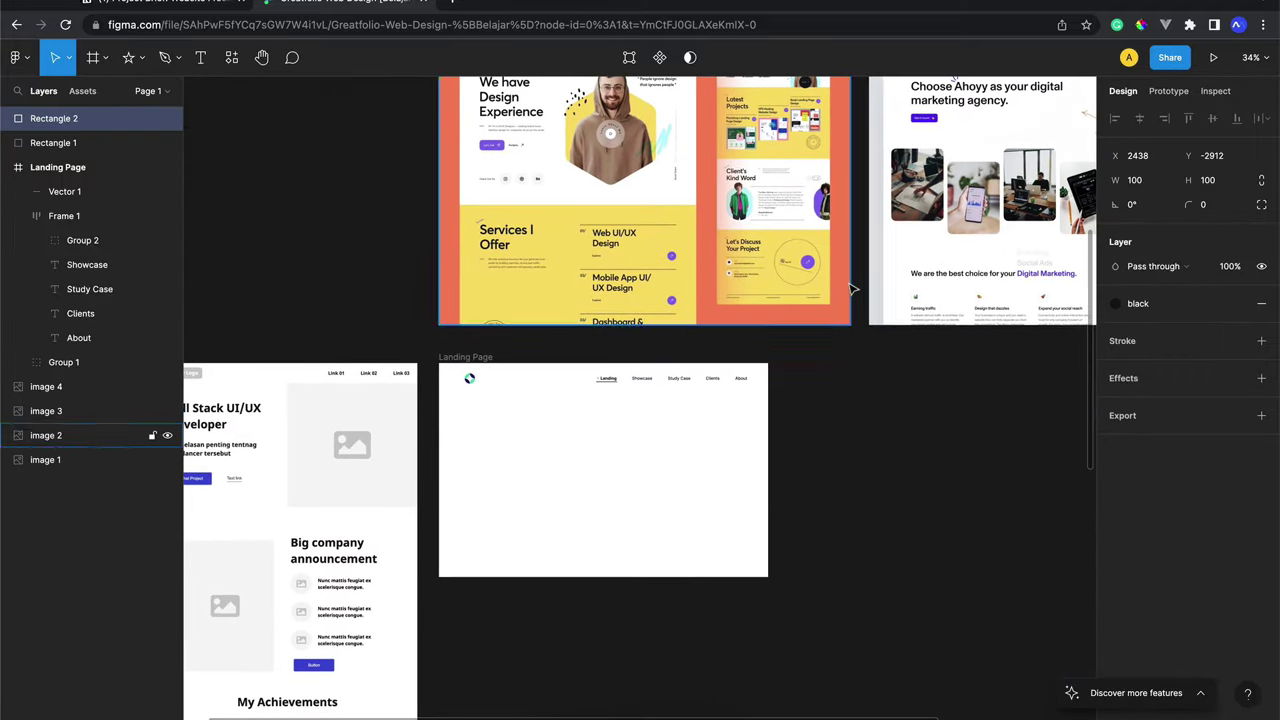
pyautogui.scroll(3, 851, 289)
pyautogui.hscroll(2, 851, 289)
pyautogui.scroll(2, 851, 289)
pyautogui.scroll(1, 851, 289)
pyautogui.scroll(-4, 700, 380)
pyautogui.hscroll(-2, 700, 380)
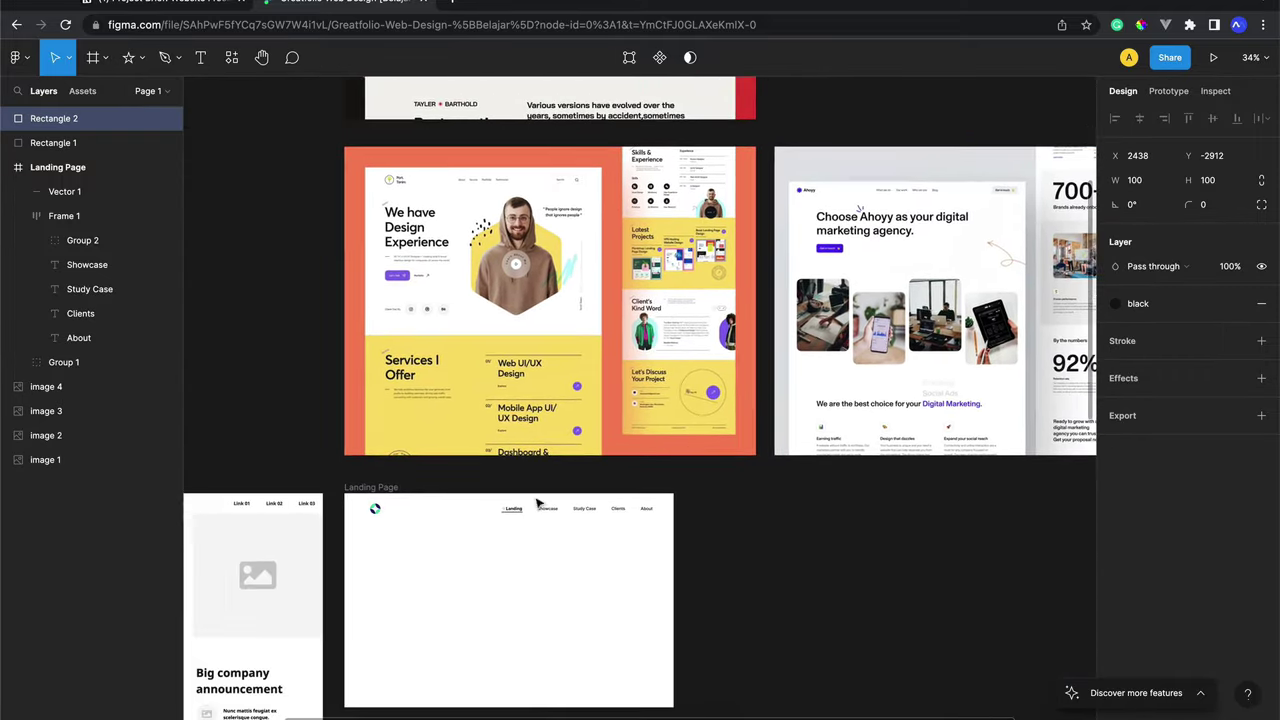
pyautogui.scroll(-2, 446, 479)
pyautogui.hscroll(-1, 446, 479)
pyautogui.keyDown('ctrl'); pyautogui.scroll(5, 446, 479); pyautogui.keyUp('ctrl')
pyautogui.keyDown('ctrl'); pyautogui.scroll(5, 446, 479); pyautogui.keyUp('ctrl')
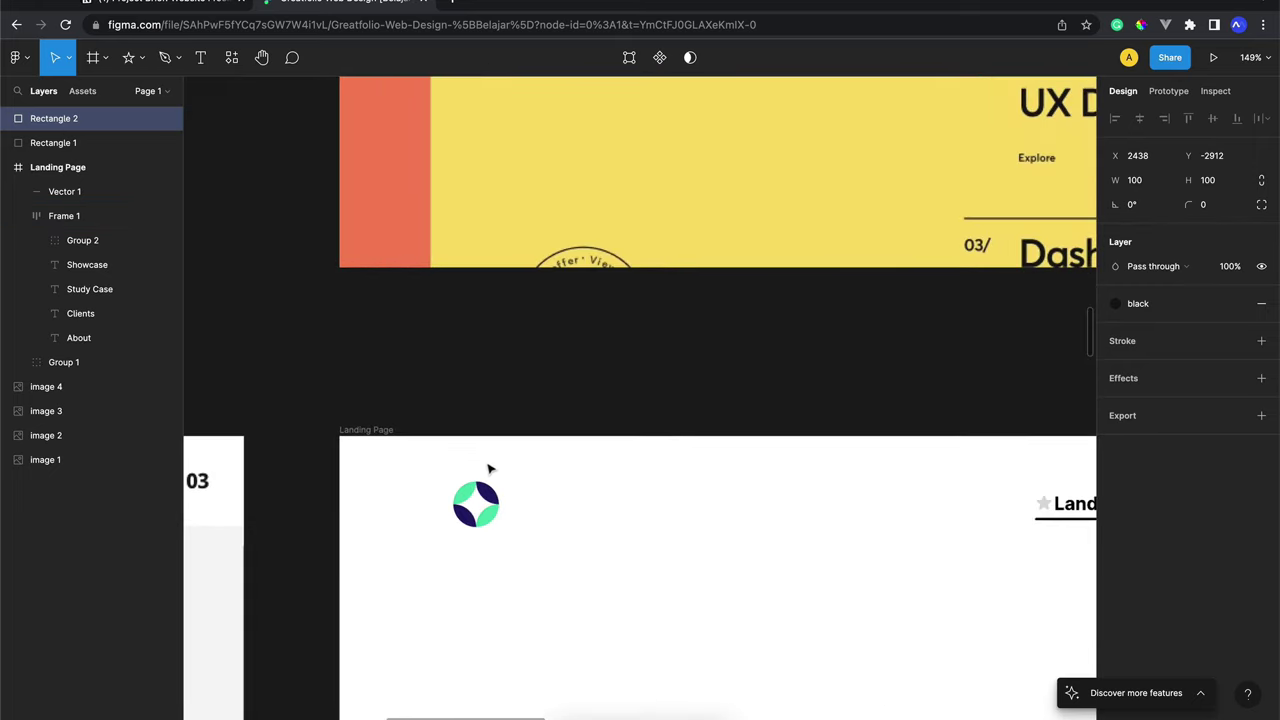
pyautogui.scroll(-1, 503, 477)
pyautogui.scroll(-1, 503, 477)
pyautogui.keyDown('ctrl'); pyautogui.scroll(-2, 441, 423); pyautogui.keyUp('ctrl')
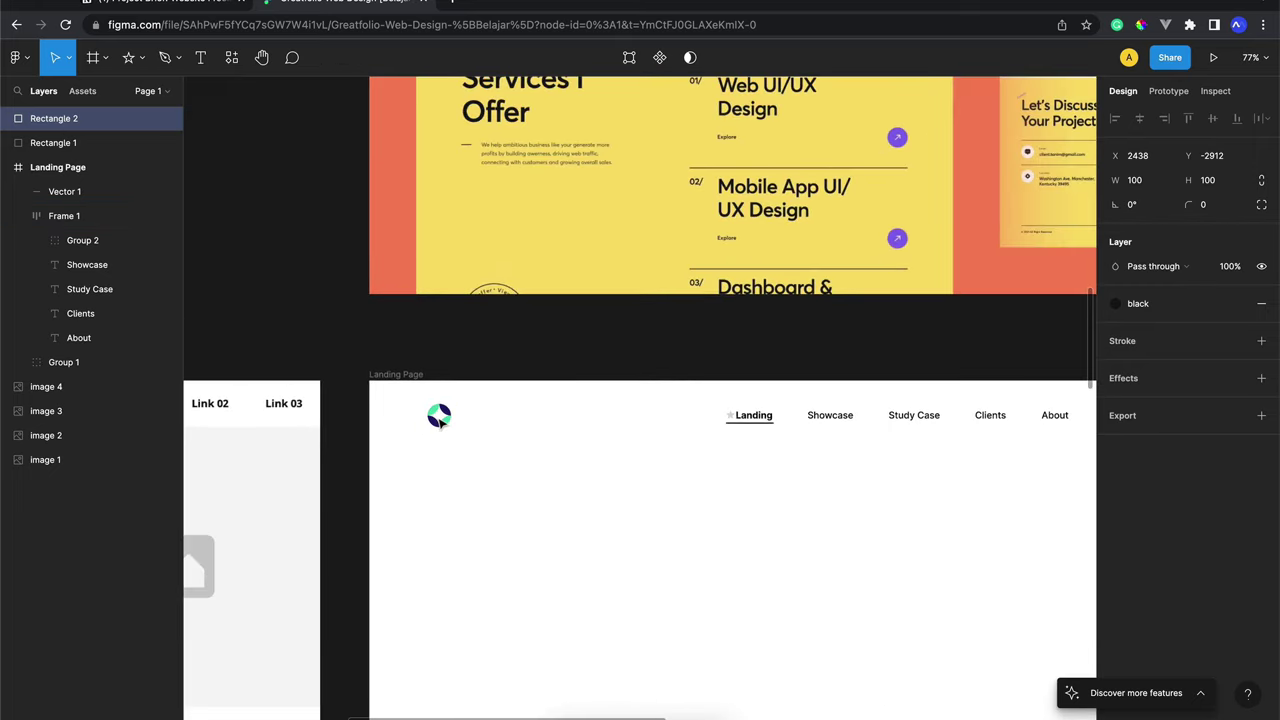
pyautogui.keyDown('ctrl'); pyautogui.scroll(-2, 441, 423); pyautogui.keyUp('ctrl')
pyautogui.keyDown('ctrl'); pyautogui.scroll(3, 441, 423); pyautogui.keyUp('ctrl')
pyautogui.scroll(3, 441, 421)
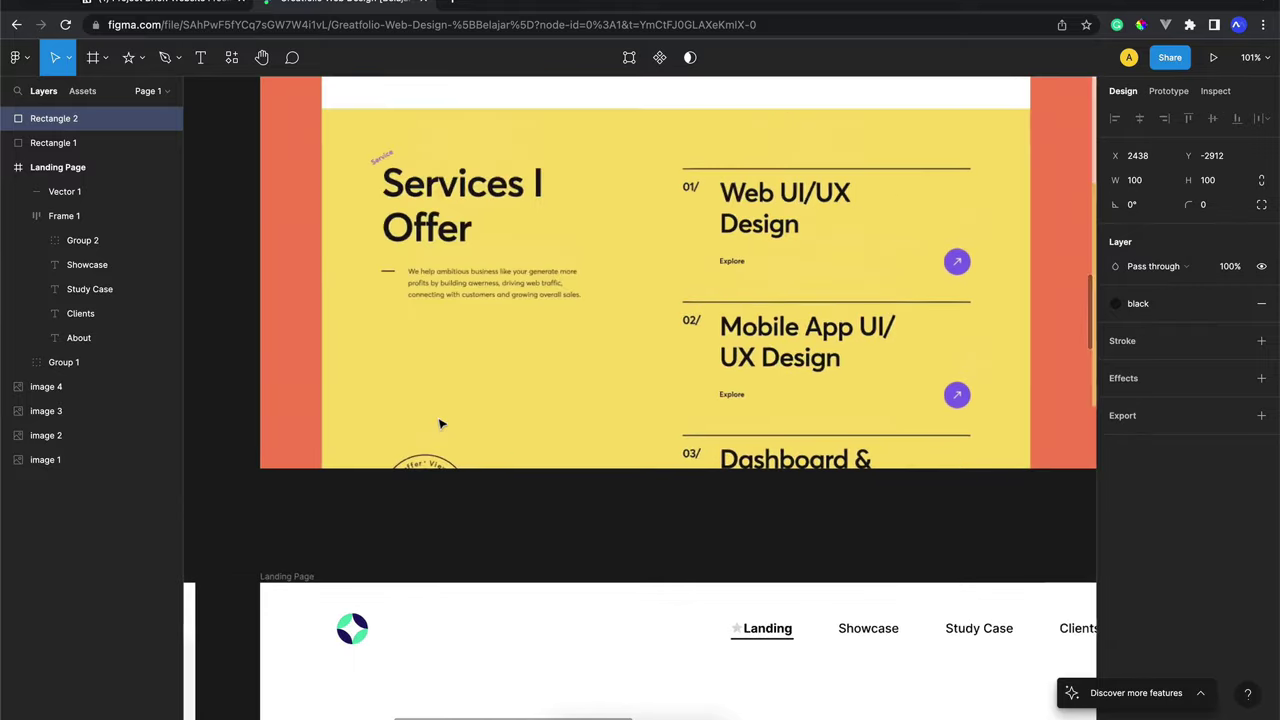
pyautogui.keyDown('ctrl'); pyautogui.scroll(-2, 441, 421); pyautogui.keyUp('ctrl')
pyautogui.scroll(3, 441, 421)
pyautogui.scroll(3, 441, 421)
pyautogui.scroll(4, 441, 424)
pyautogui.hscroll(-2, 441, 424)
pyautogui.scroll(-2, 440, 423)
pyautogui.hscroll(2, 440, 423)
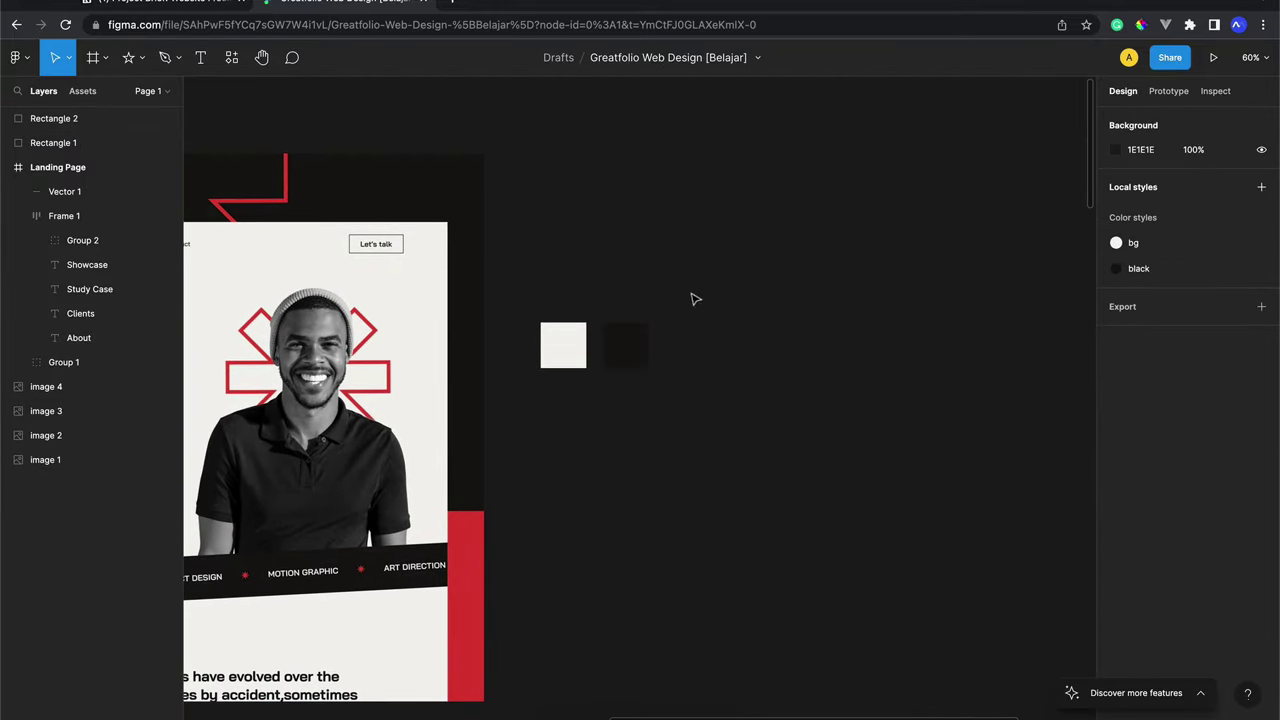
pyautogui.moveTo(691, 296); pyautogui.dragTo(530, 421)
# Duplicate both swatches below the originals and select the lower-left copy
pyautogui.hotkey('ctrl', 'd')
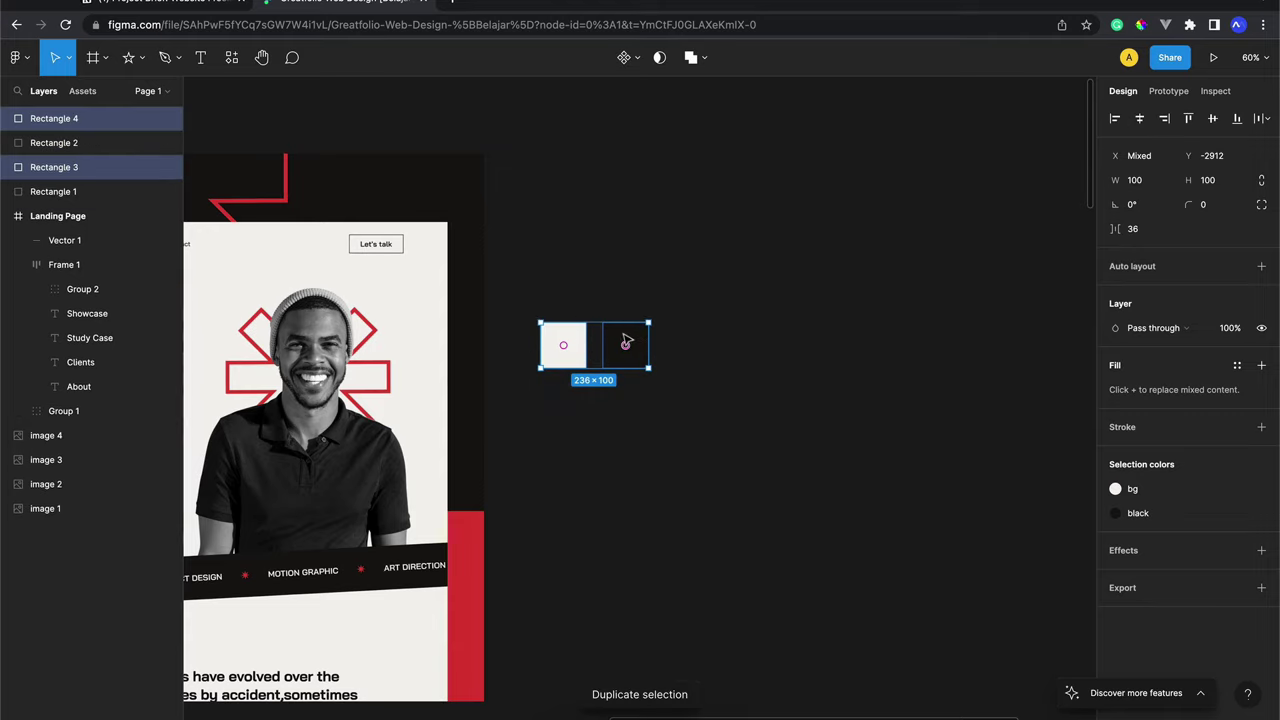
pyautogui.moveTo(624, 343); pyautogui.dragTo(627, 411)
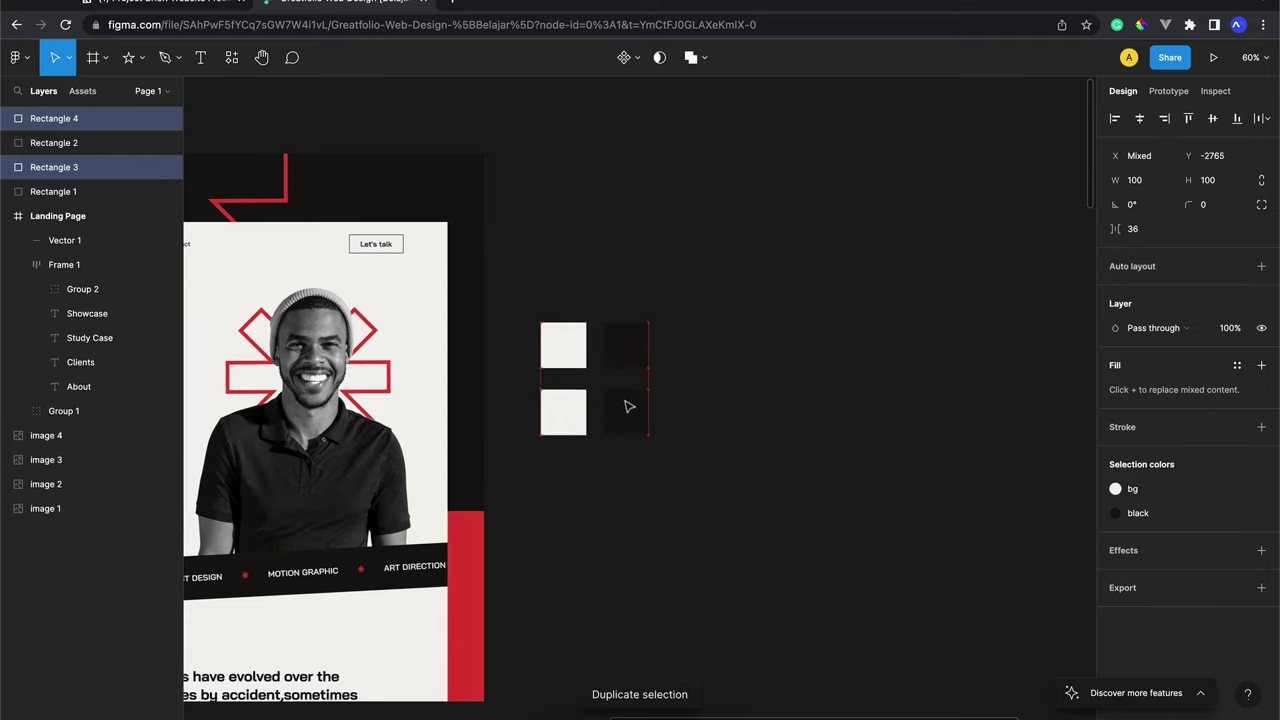
pyautogui.click(562, 421)
pyautogui.scroll(-3, 574, 416)
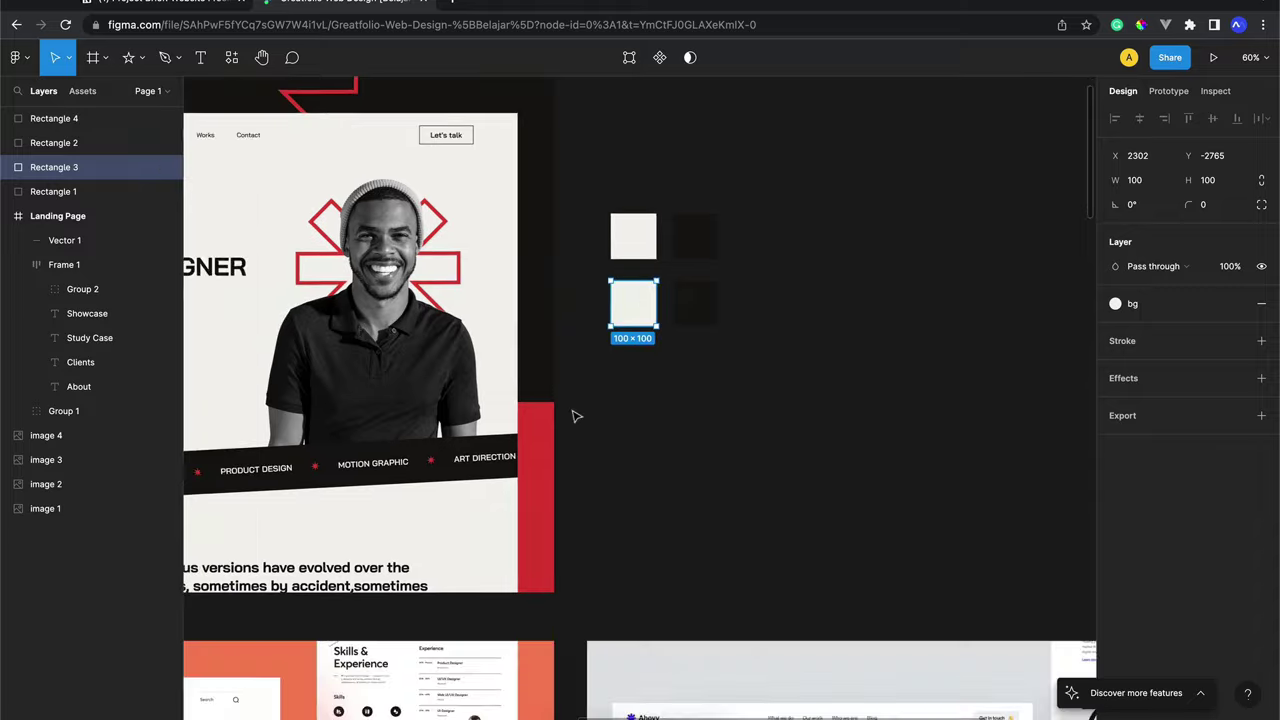
pyautogui.scroll(-10, 574, 416)
pyautogui.scroll(-2, 574, 416)
pyautogui.scroll(3, 574, 416)
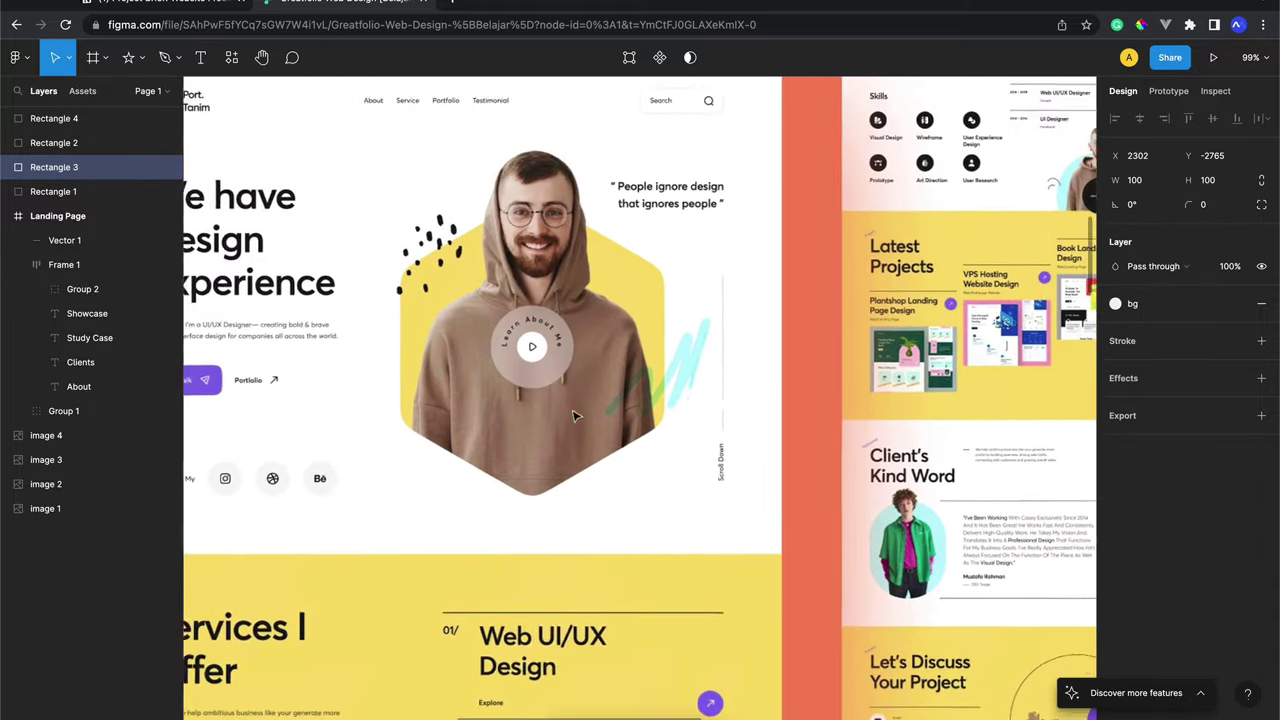
pyautogui.scroll(3, 642, 346)
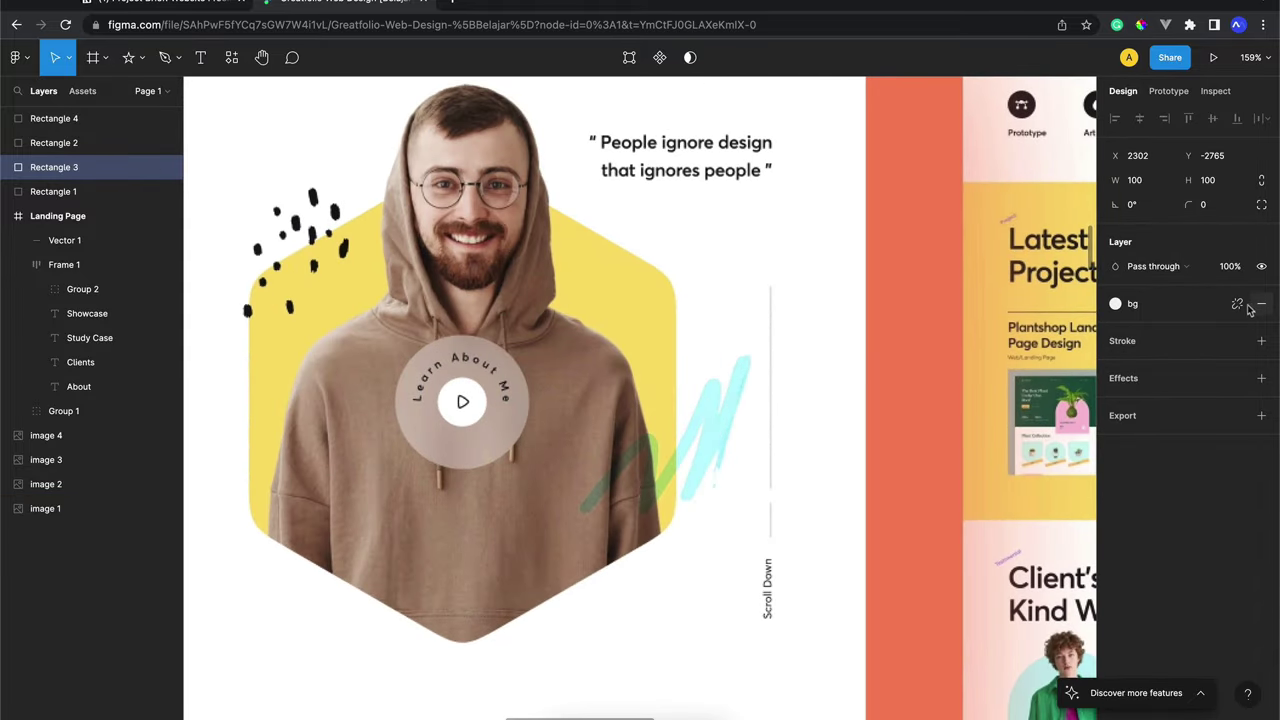
# Detach the bg style and eyedrop the FCDA68 yellow from the hexagon artwork
pyautogui.click(1237, 303)
pyautogui.click(1116, 329)
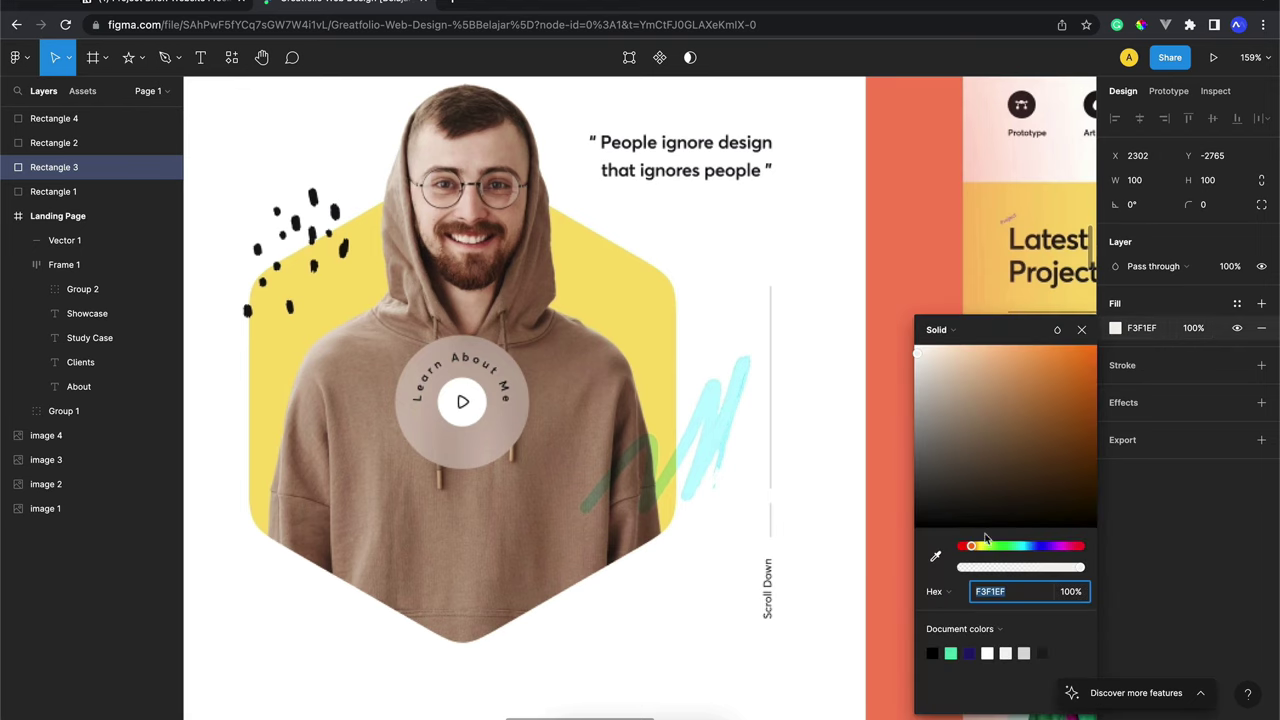
pyautogui.click(935, 559)
pyautogui.click(1022, 155)
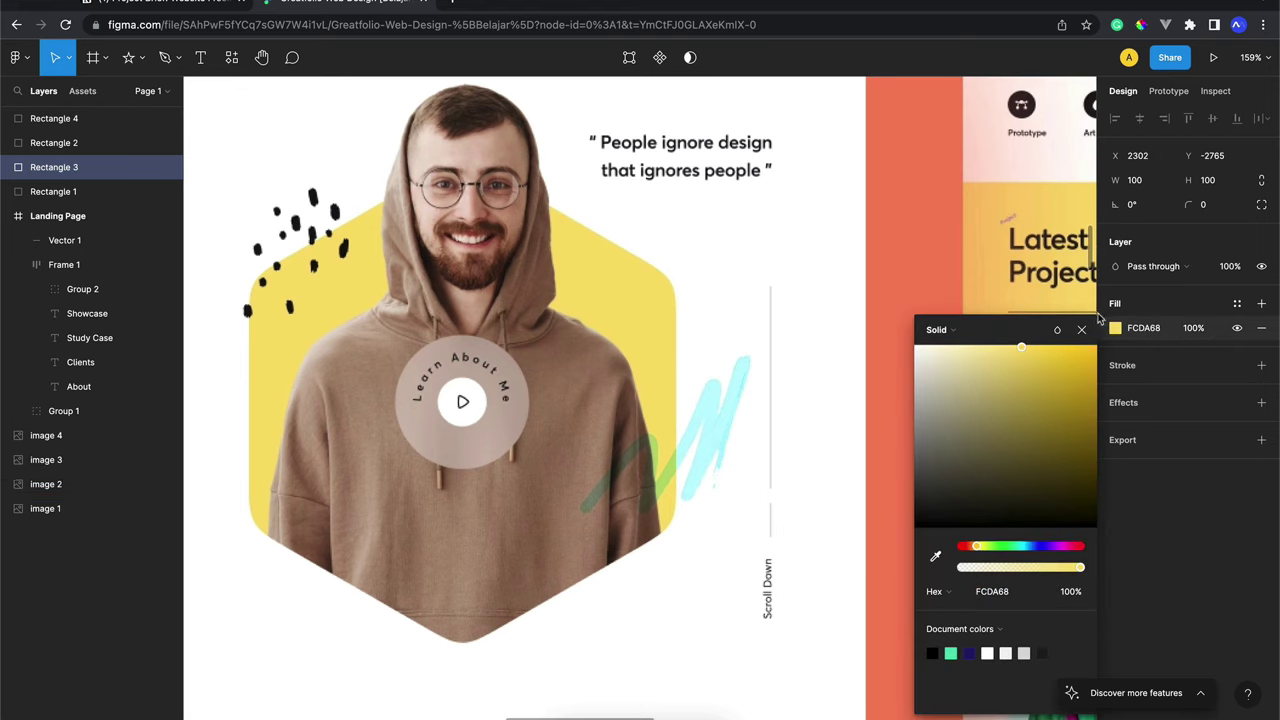
# Save the FCDA68 fill as a new colour style named yellow
pyautogui.click(1236, 304)
pyautogui.click(1258, 332)
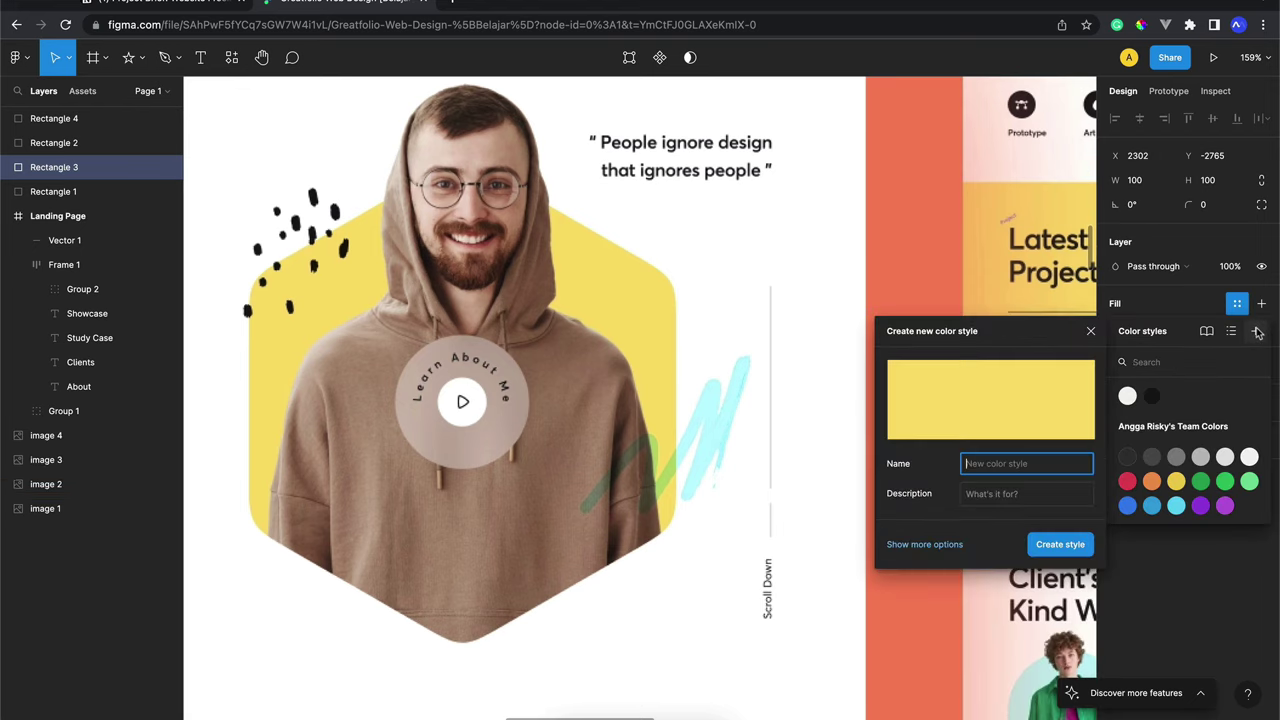
pyautogui.write('yellow')
pyautogui.press('Return')
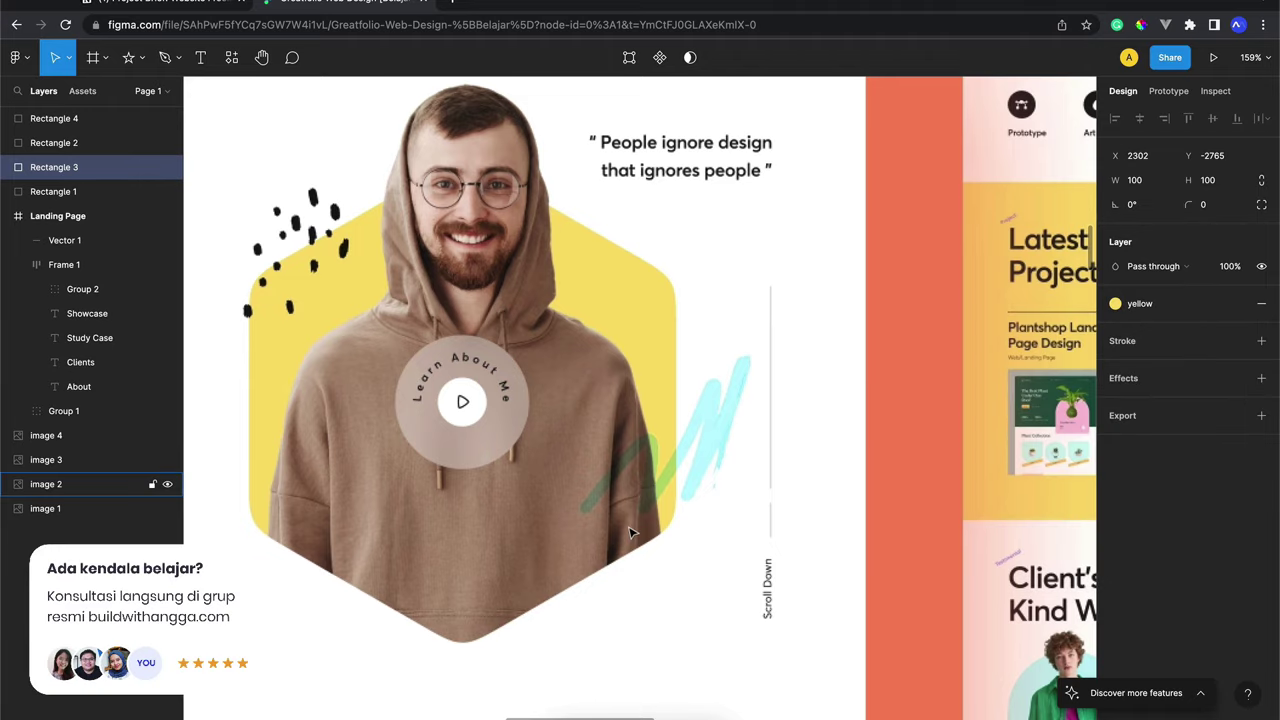
pyautogui.scroll(-5, 632, 531)
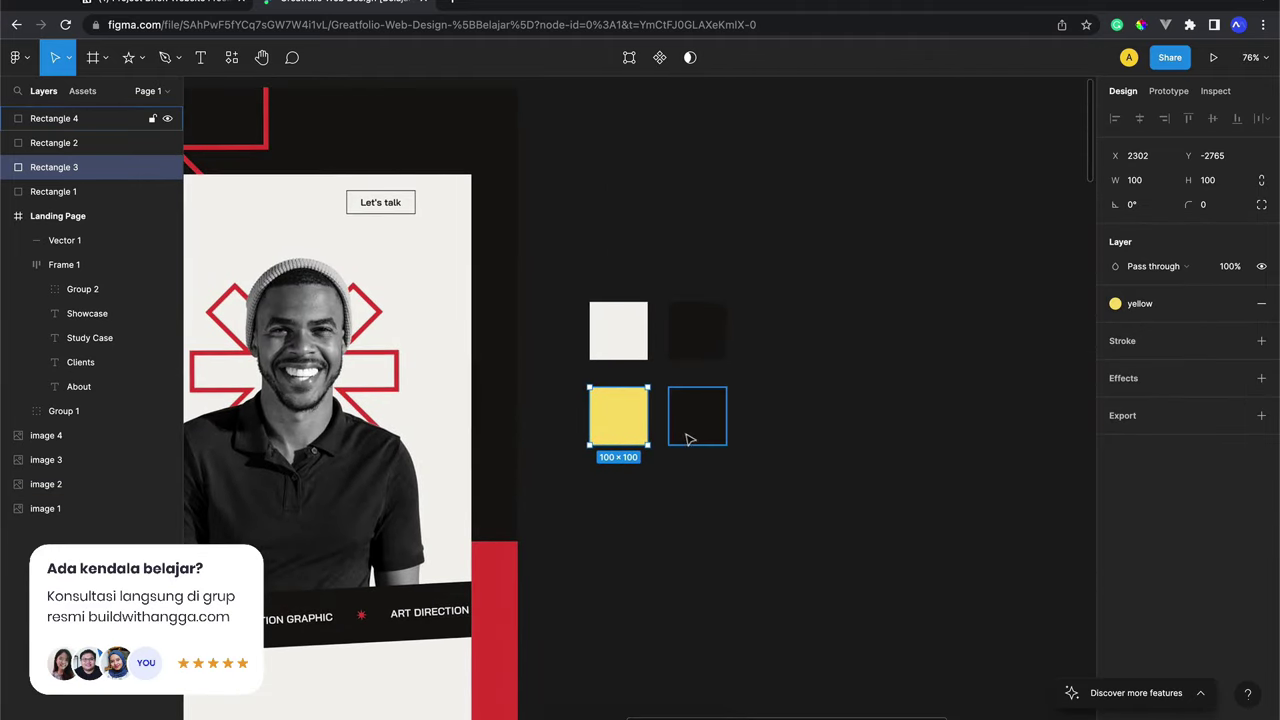
# On the lower-right copy, detach the black style and eyedrop the Let's Talk button's 8773EE purple
pyautogui.click(688, 418)
pyautogui.scroll(10, 690, 430)
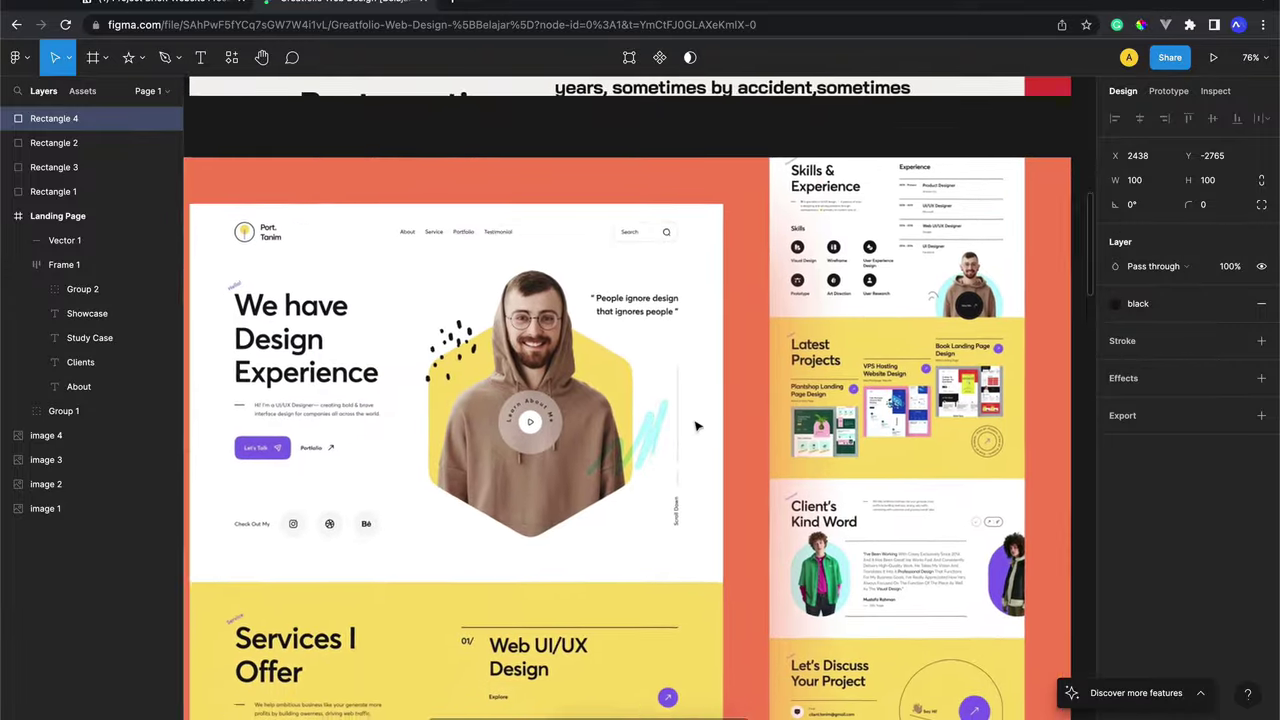
pyautogui.scroll(3, 695, 424)
pyautogui.scroll(3, 695, 424)
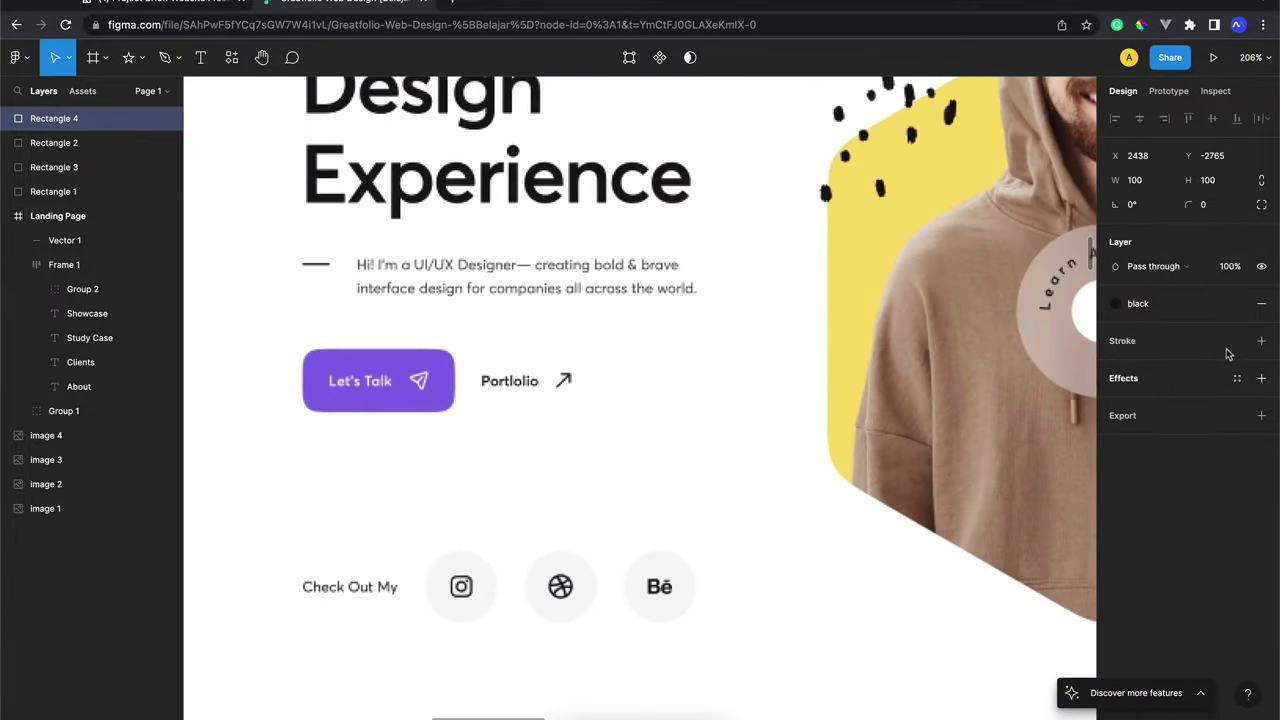
pyautogui.click(1237, 303)
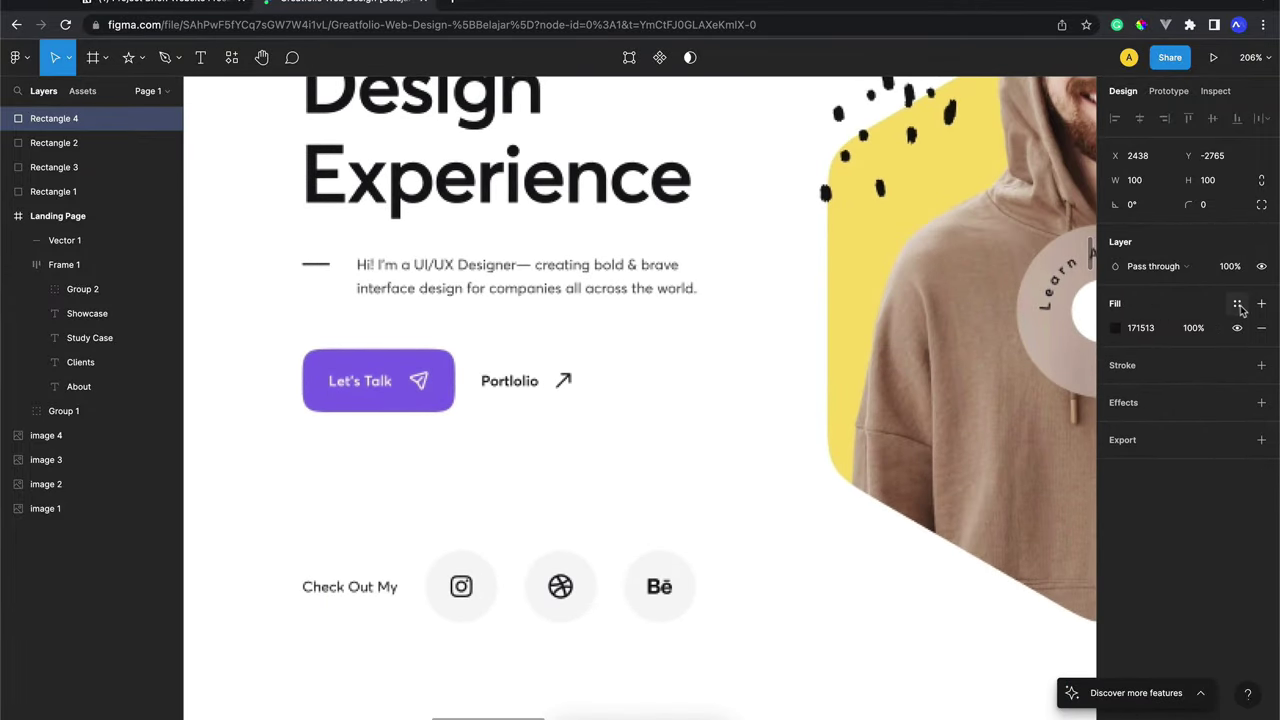
pyautogui.click(1116, 328)
pyautogui.click(936, 556)
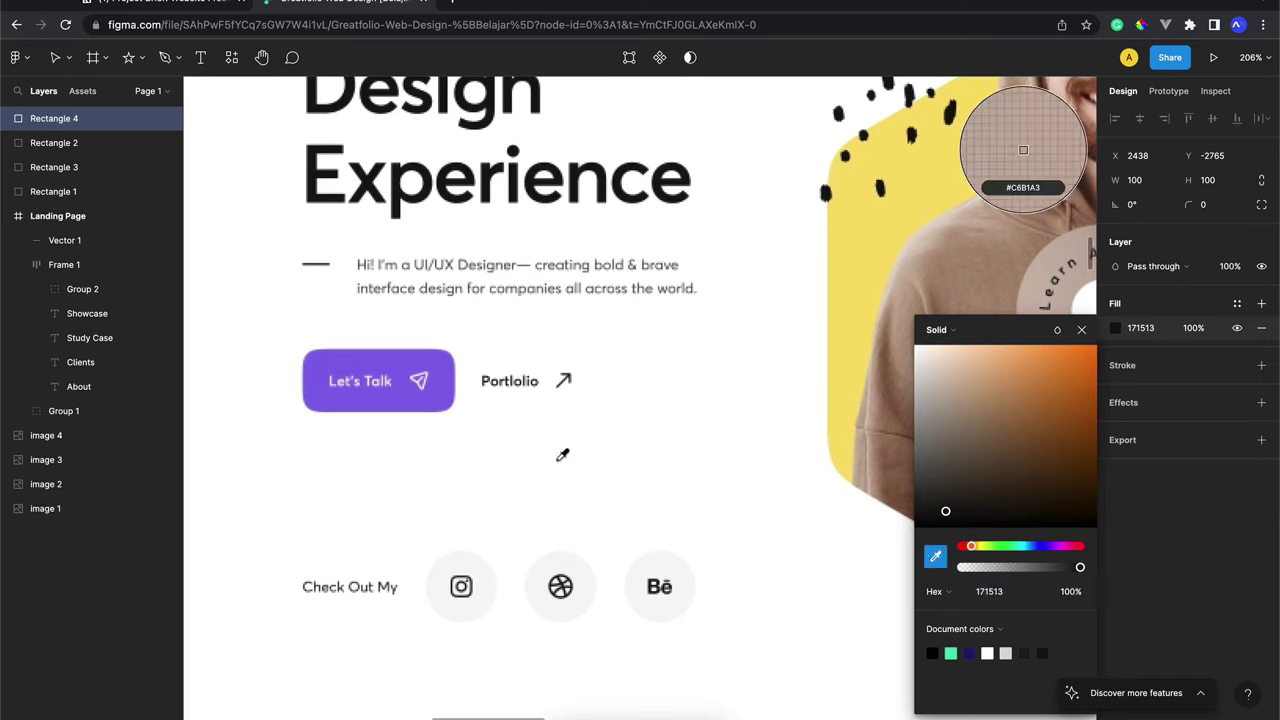
pyautogui.click(399, 373)
# Save the 8773EE fill as a colour style named purple and deselect the square
pyautogui.click(1237, 304)
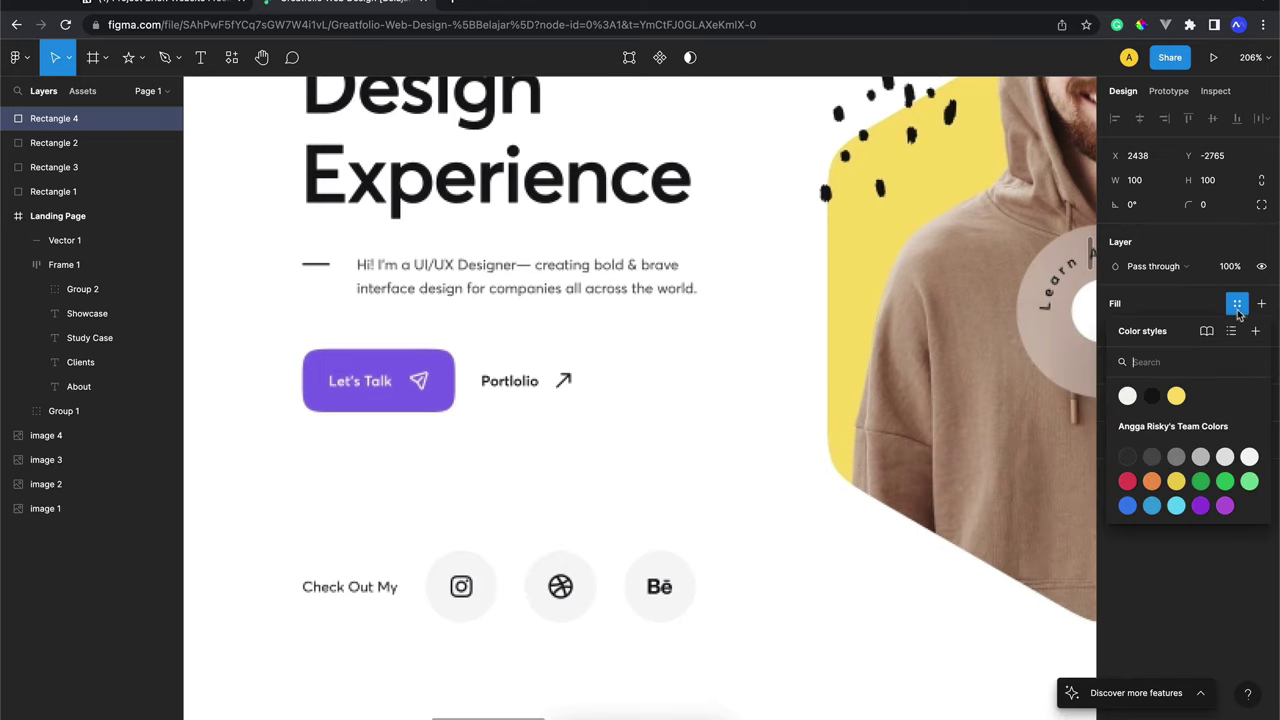
pyautogui.click(1257, 332)
pyautogui.write('purple')
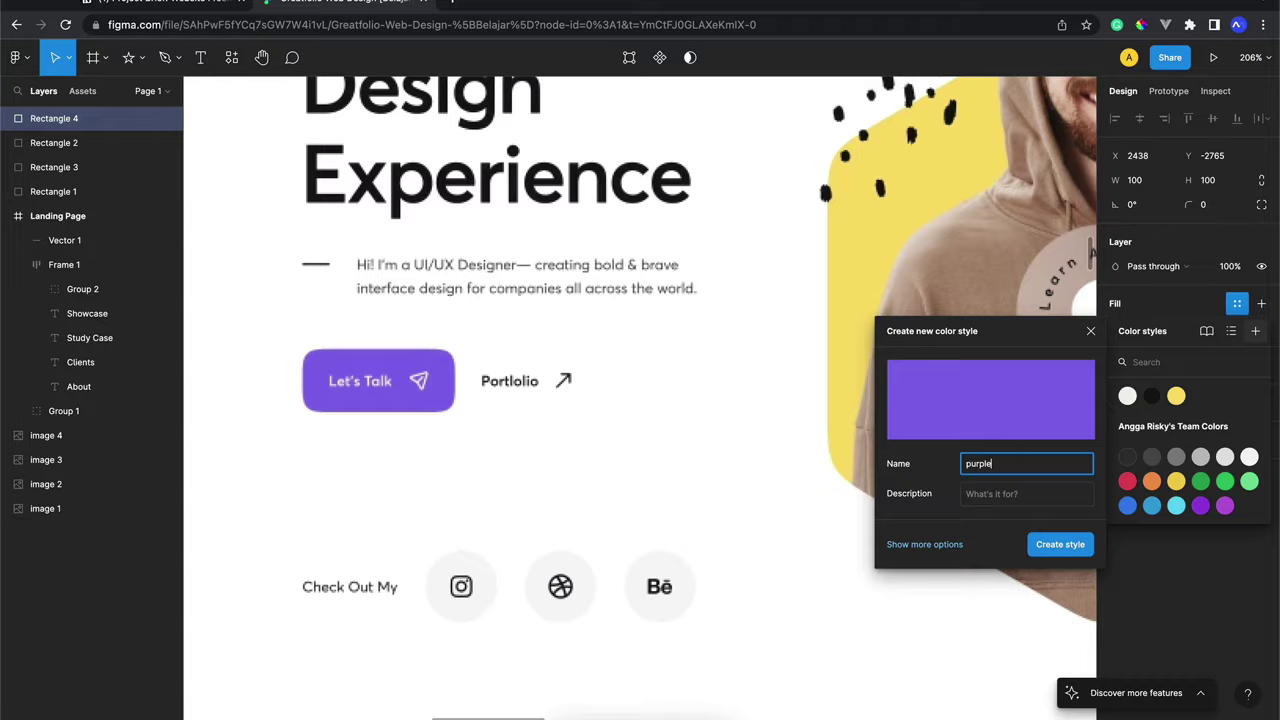
pyautogui.press('Return')
pyautogui.keyDown('ctrl'); pyautogui.scroll(-5, 848, 441); pyautogui.keyUp('ctrl')
pyautogui.scroll(5, 850, 442)
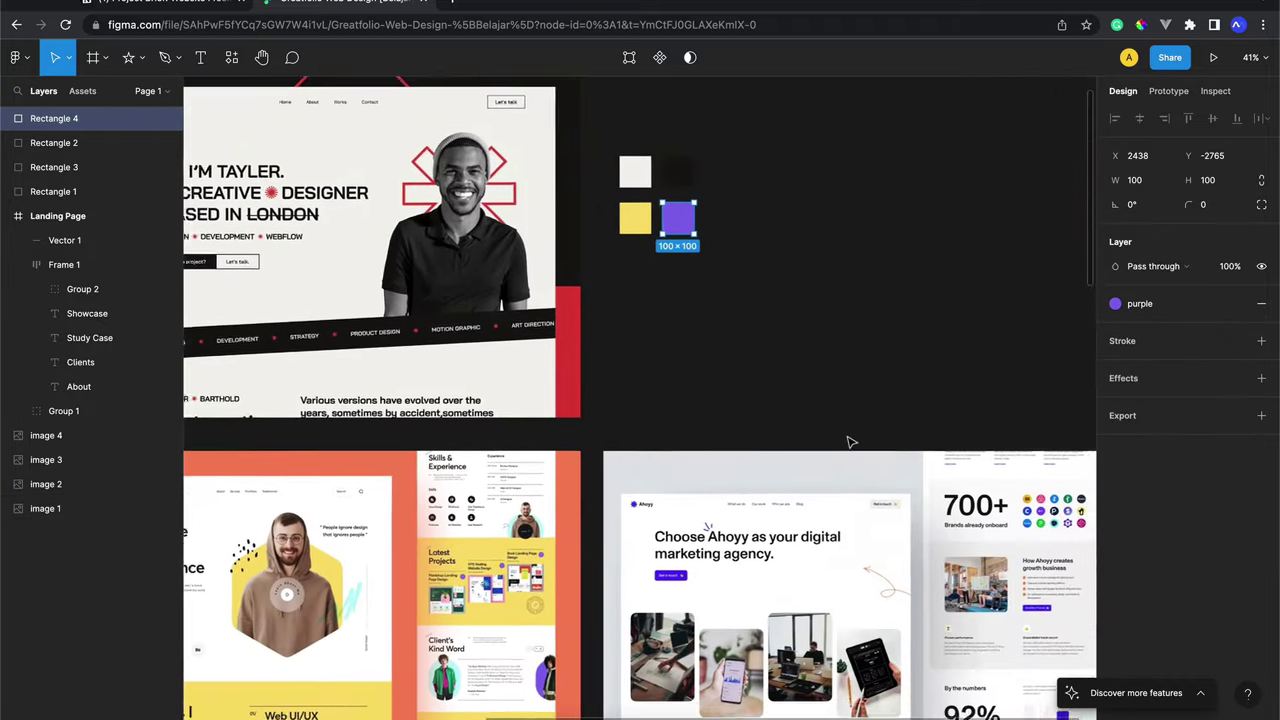
pyautogui.scroll(3, 751, 351)
pyautogui.click(624, 305)
pyautogui.scroll(5, 624, 305)
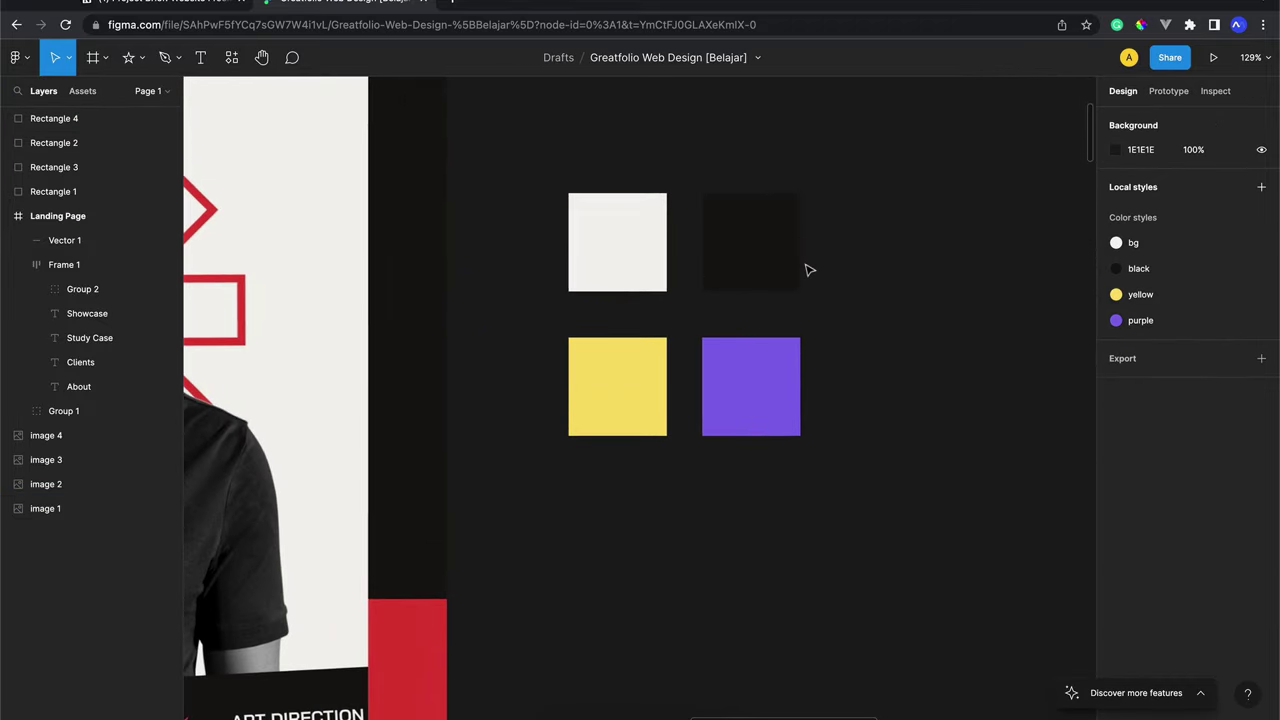
# Move the four colour swatches (bg, black, yellow, purple) above the Landing Page frame
pyautogui.scroll(-3, 809, 269)
pyautogui.scroll(-3, 809, 270)
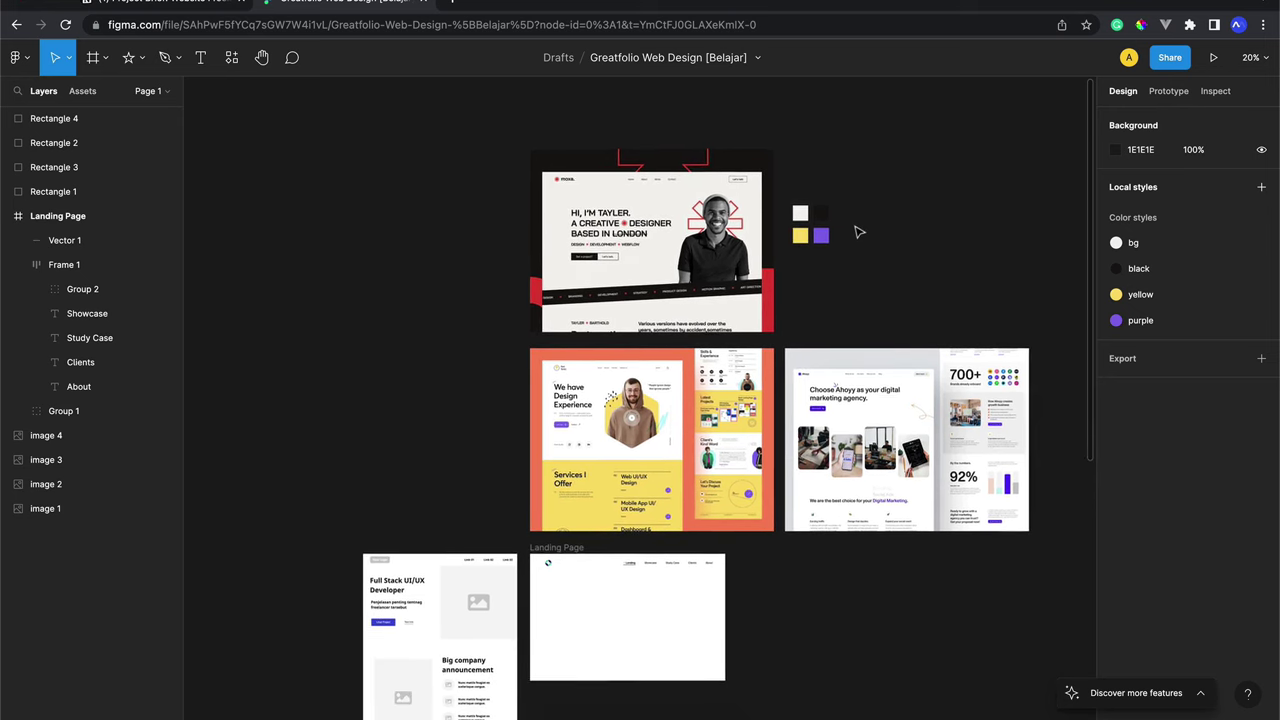
pyautogui.scroll(-3, 855, 235)
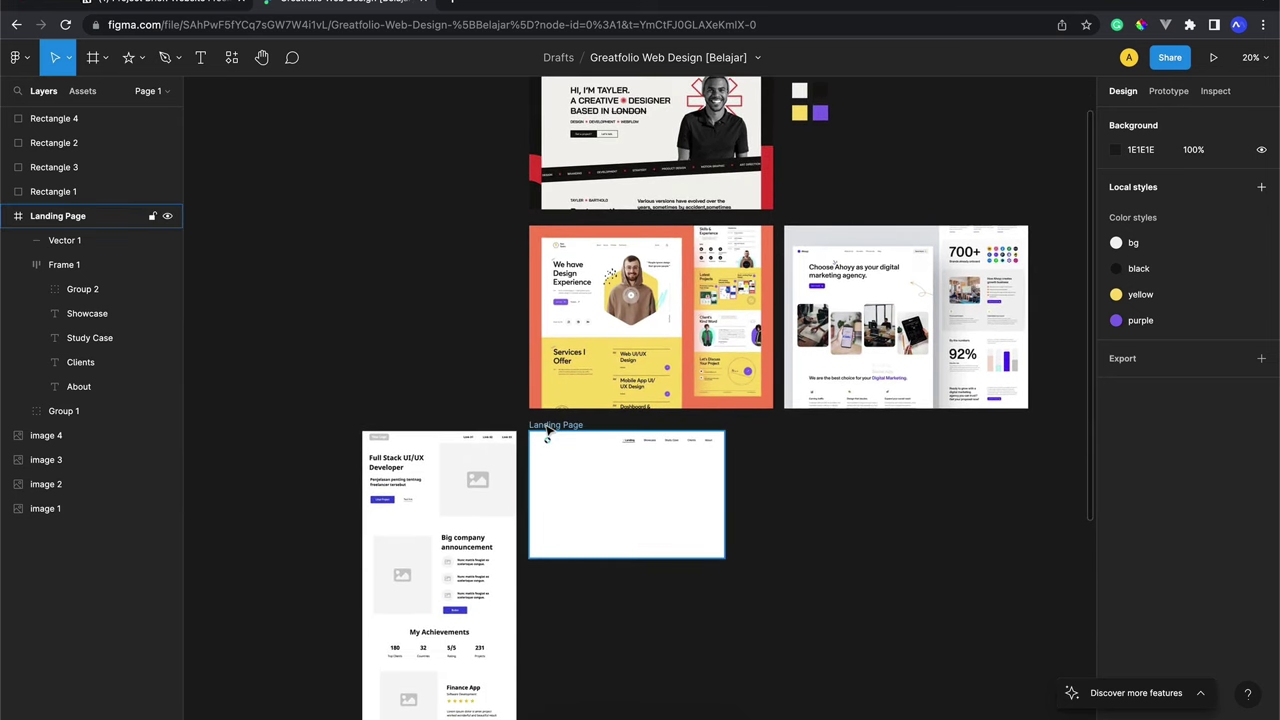
pyautogui.moveTo(547, 432); pyautogui.dragTo(547, 469)
pyautogui.hscroll(1, 846, 220)
pyautogui.click(835, 120)
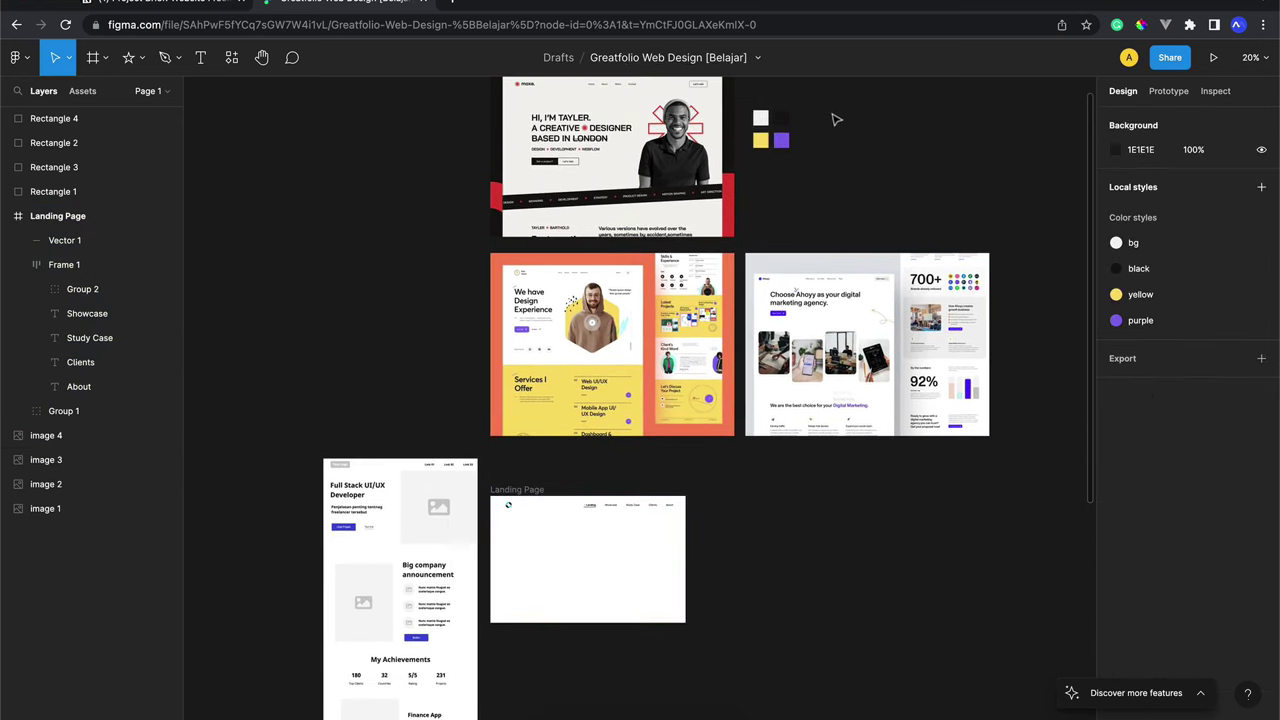
pyautogui.moveTo(834, 107); pyautogui.dragTo(747, 193)
pyautogui.moveTo(781, 121); pyautogui.dragTo(577, 437)
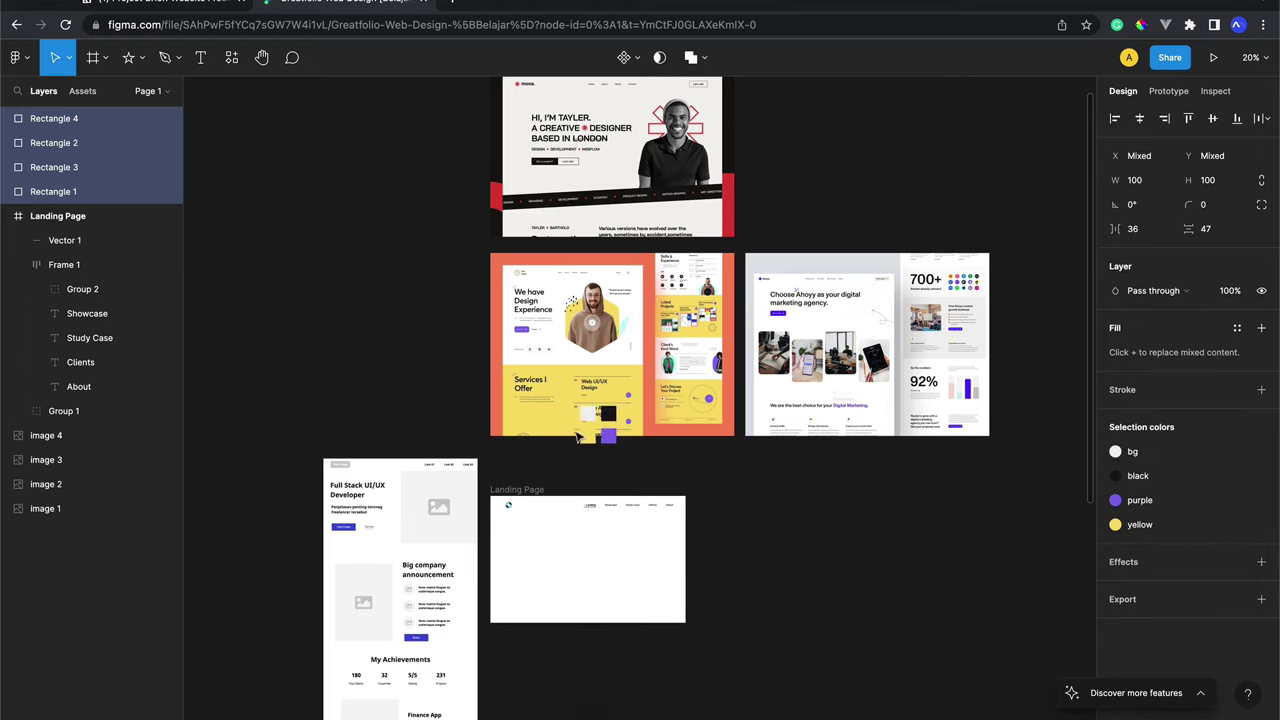
# Line up yellow and purple beside black so all four swatches form one row
pyautogui.scroll(5, 520, 460)
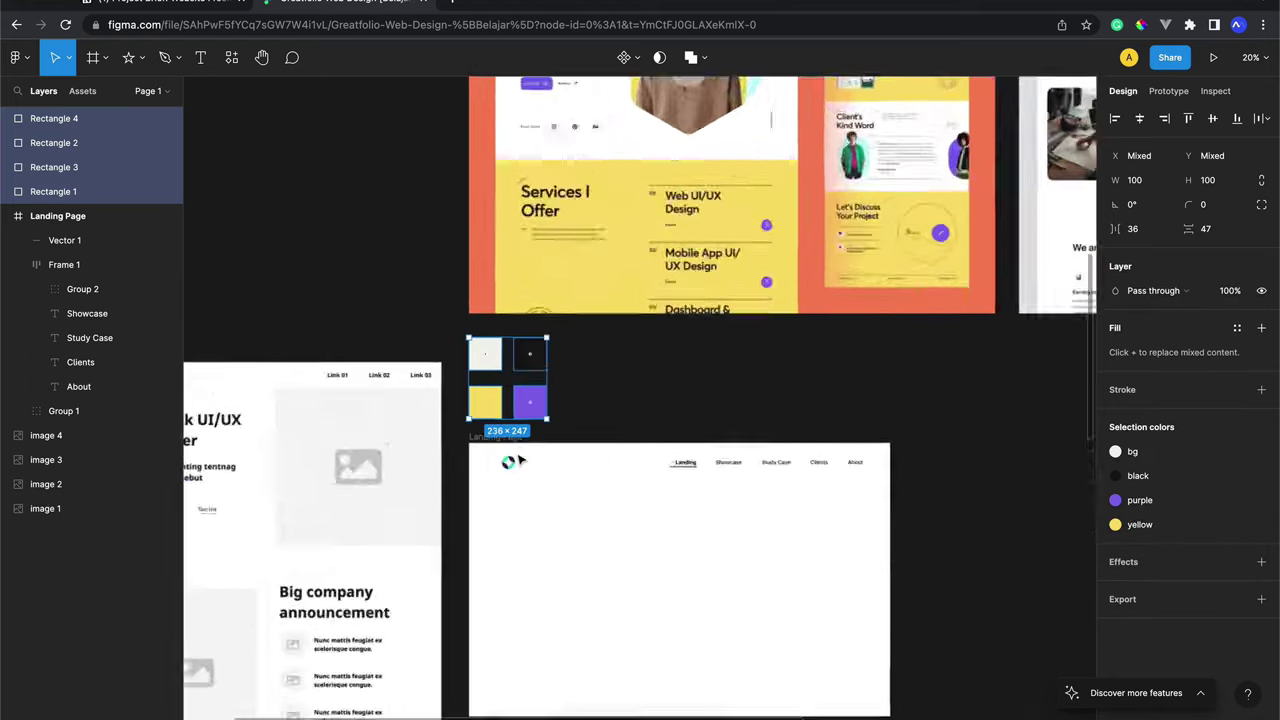
pyautogui.click(508, 372)
pyautogui.moveTo(508, 372)
pyautogui.mouseDown()
pyautogui.moveTo(329, 370)
pyautogui.moveTo(494, 279)
pyautogui.mouseUp()
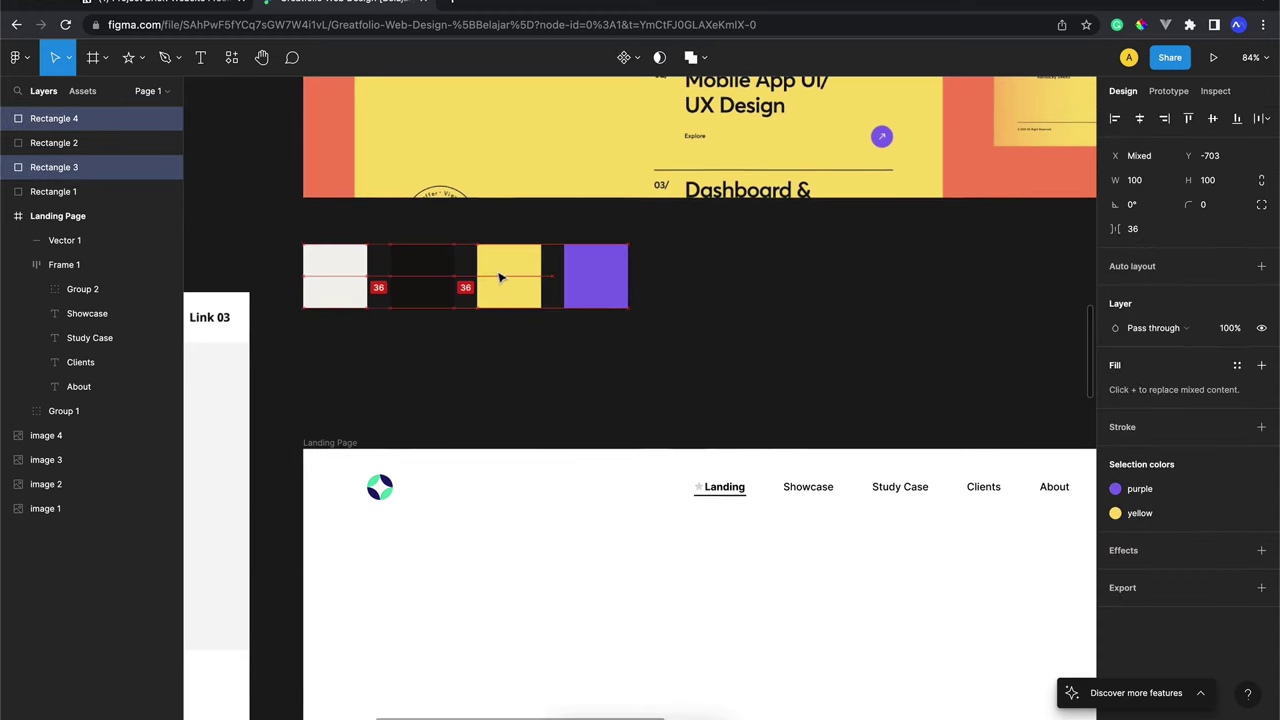
pyautogui.moveTo(380, 366); pyautogui.dragTo(629, 214)
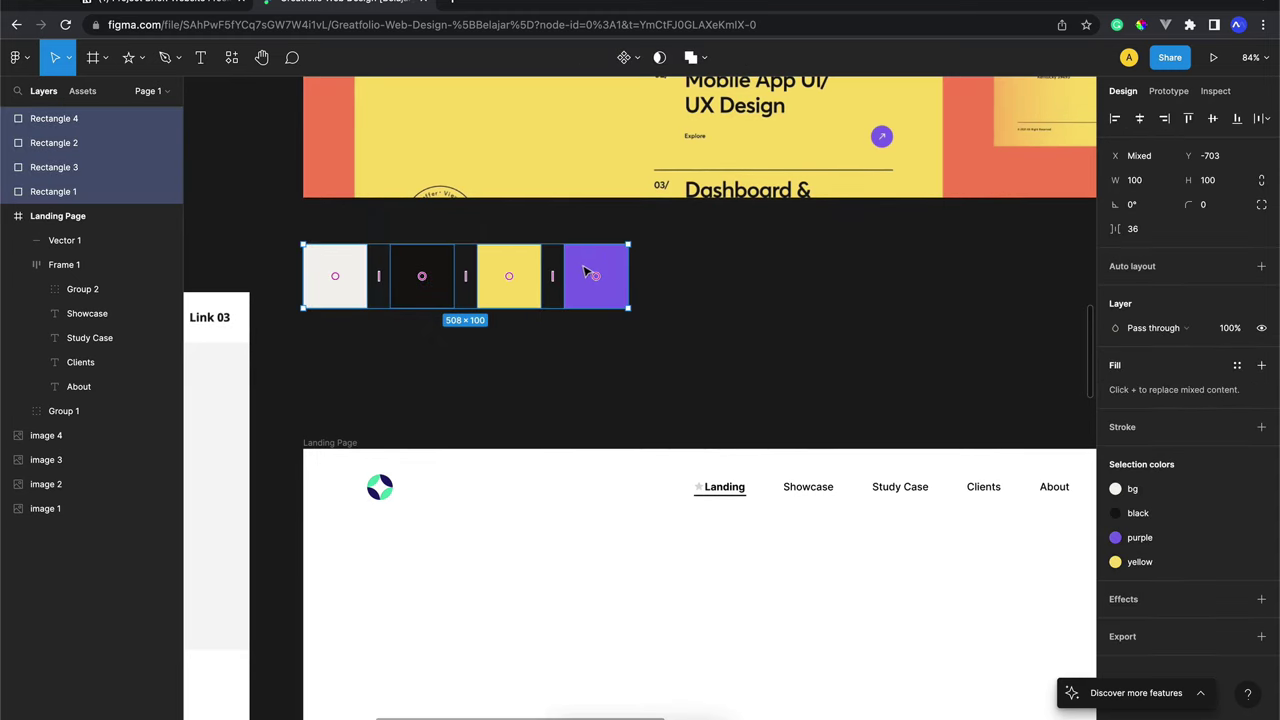
pyautogui.moveTo(588, 272); pyautogui.dragTo(588, 320)
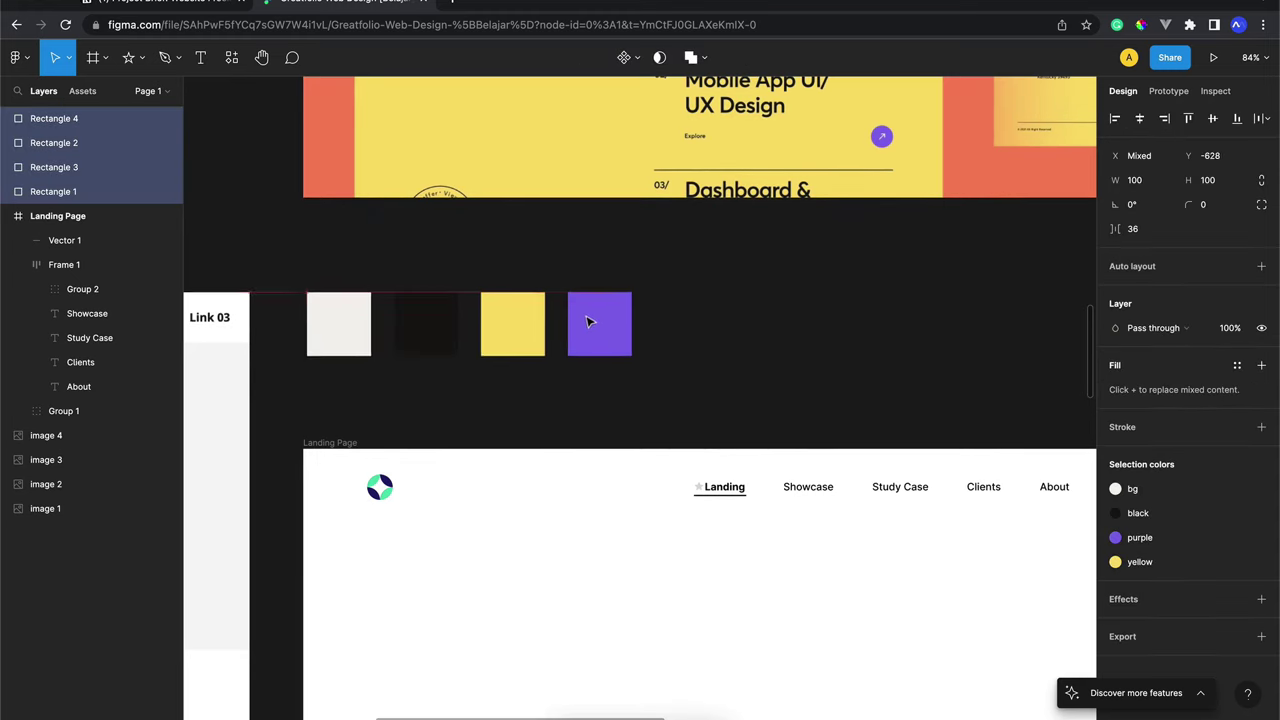
# Shift the Landing Page frame up to sit just below the swatch row
pyautogui.click(478, 572)
pyautogui.moveTo(337, 443); pyautogui.dragTo(338, 405)
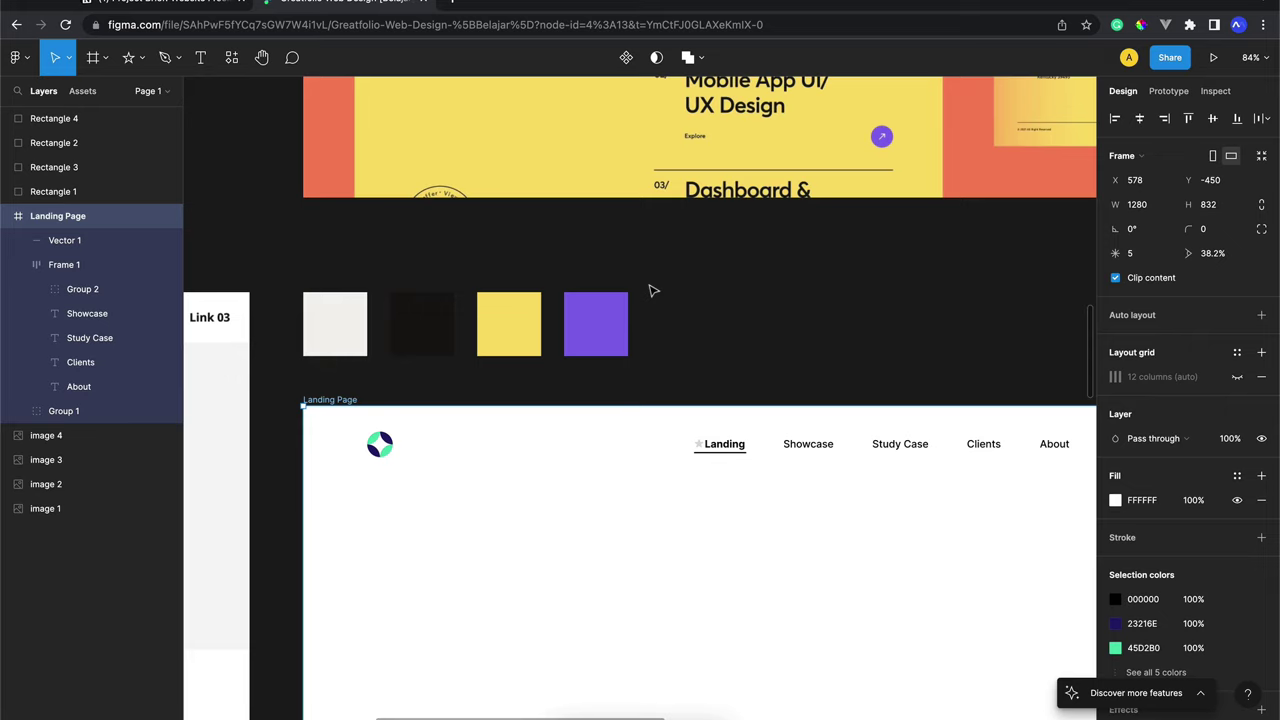
pyautogui.click(650, 287)
pyautogui.scroll(-1, 651, 289)
pyautogui.scroll(-2, 651, 289)
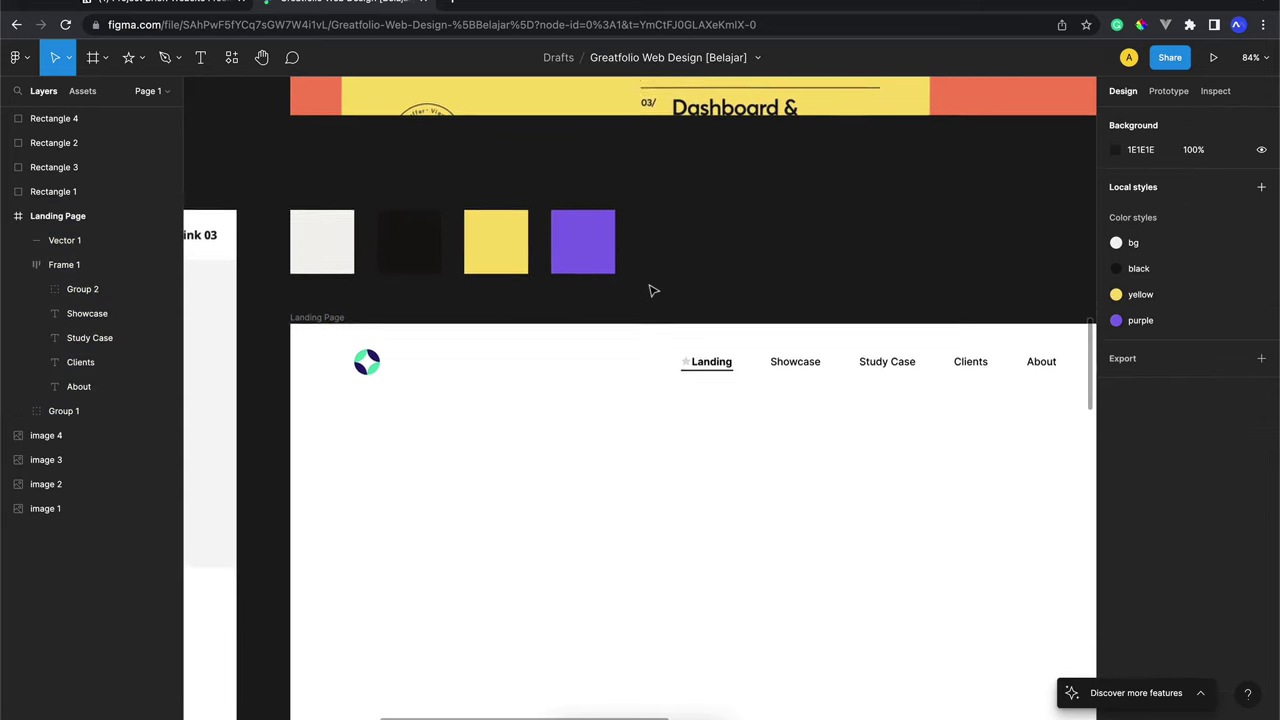
pyautogui.scroll(-1, 640, 296)
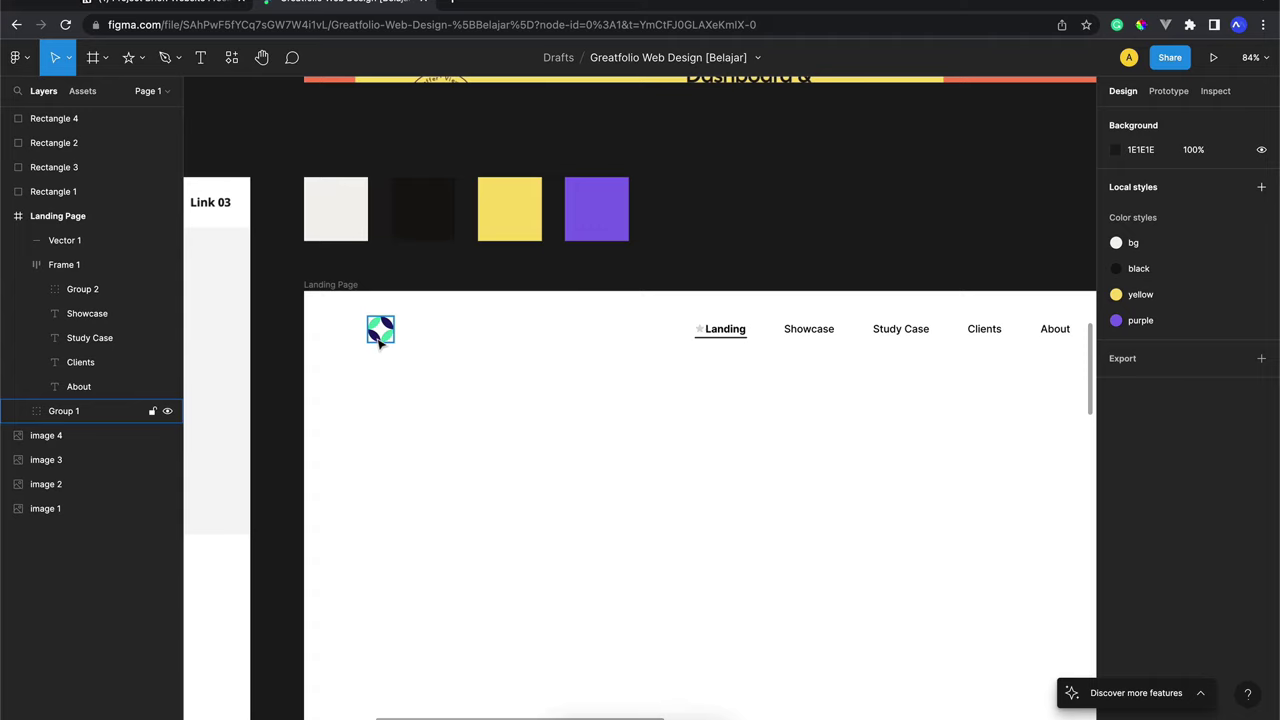
pyautogui.click(380, 340)
pyautogui.scroll(2, 380, 340)
pyautogui.scroll(2, 380, 340)
# Recolour the logo's green with the yellow swatch and its navy with the purple swatch
pyautogui.scroll(2, 381, 344)
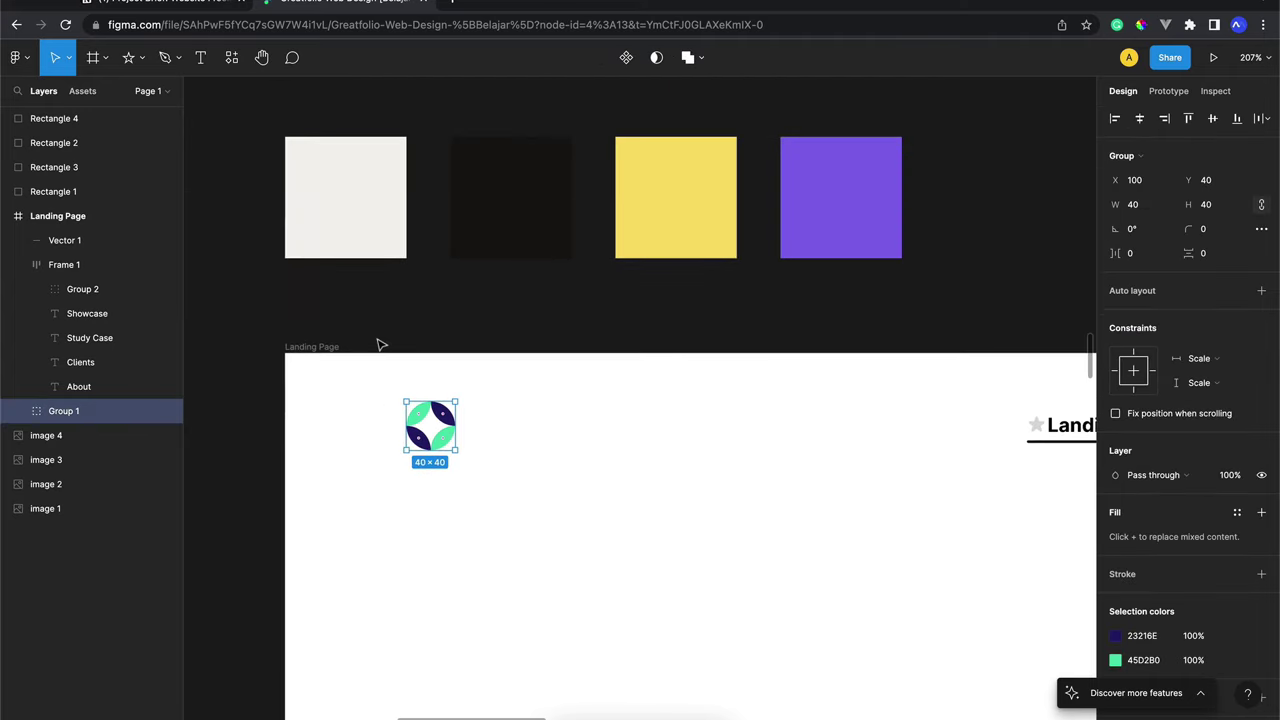
pyautogui.scroll(-2, 622, 458)
pyautogui.moveTo(1143, 660)
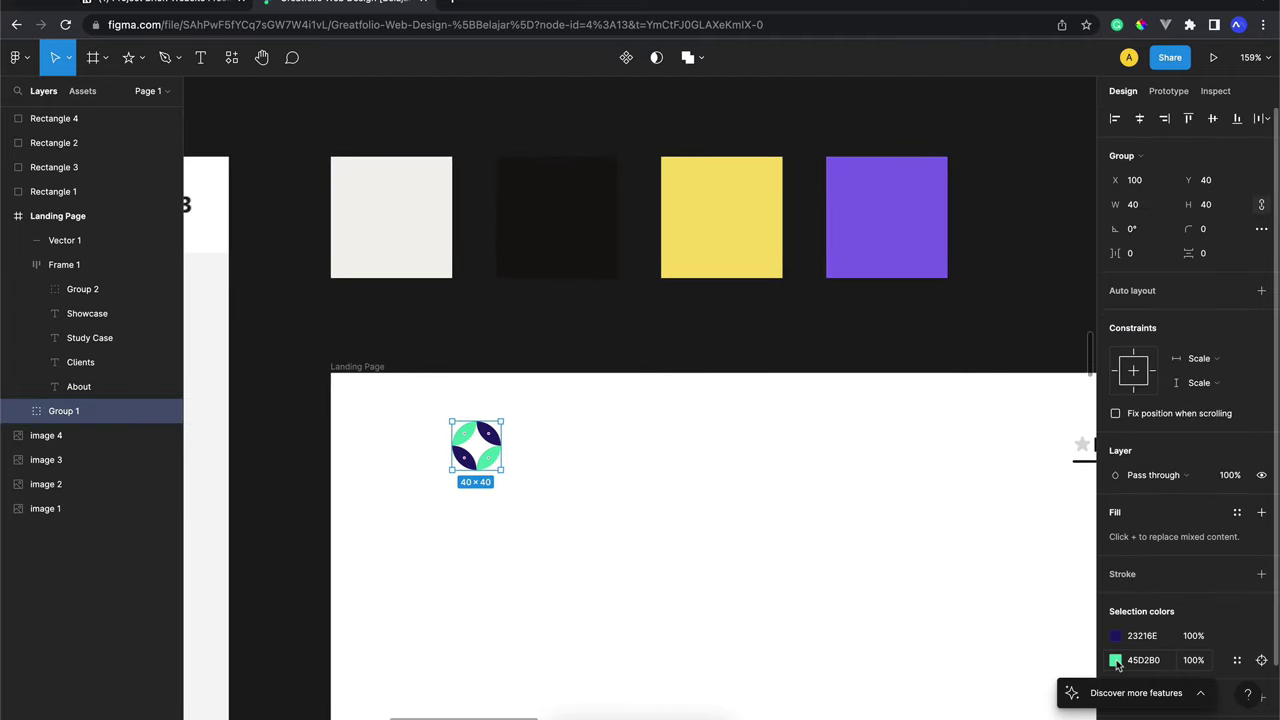
pyautogui.click(1116, 661)
pyautogui.click(936, 558)
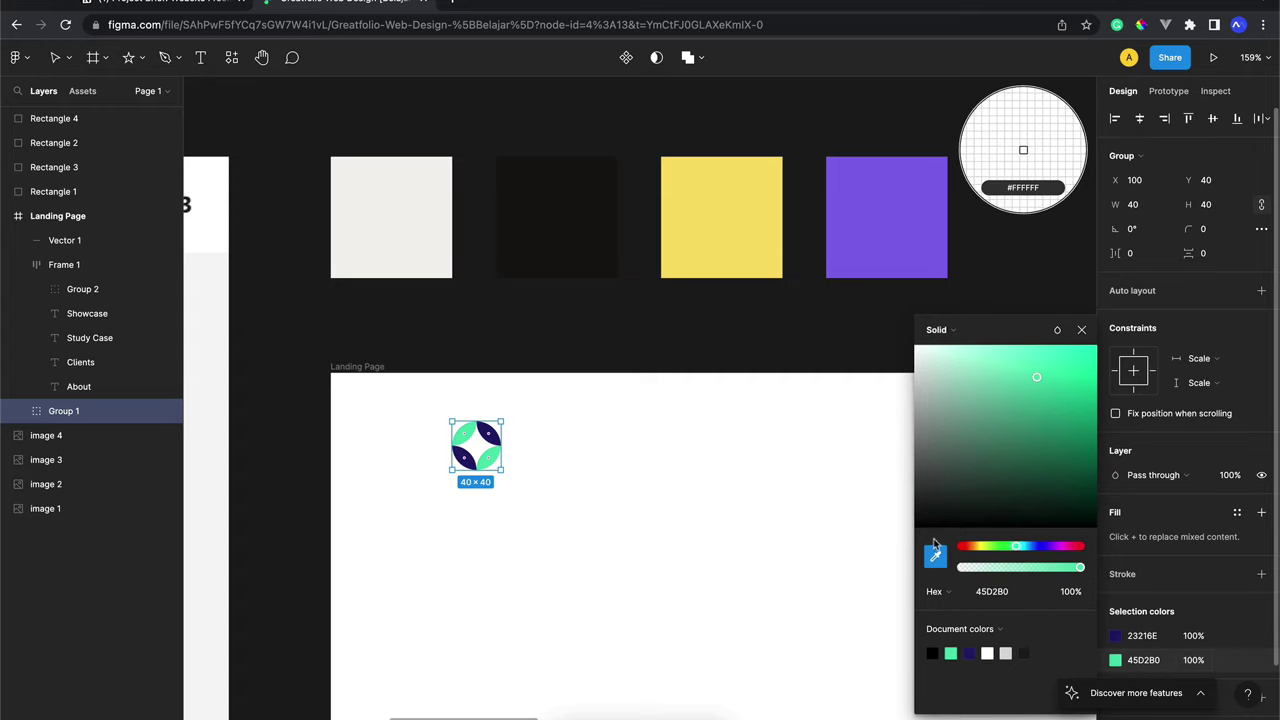
pyautogui.click(767, 257)
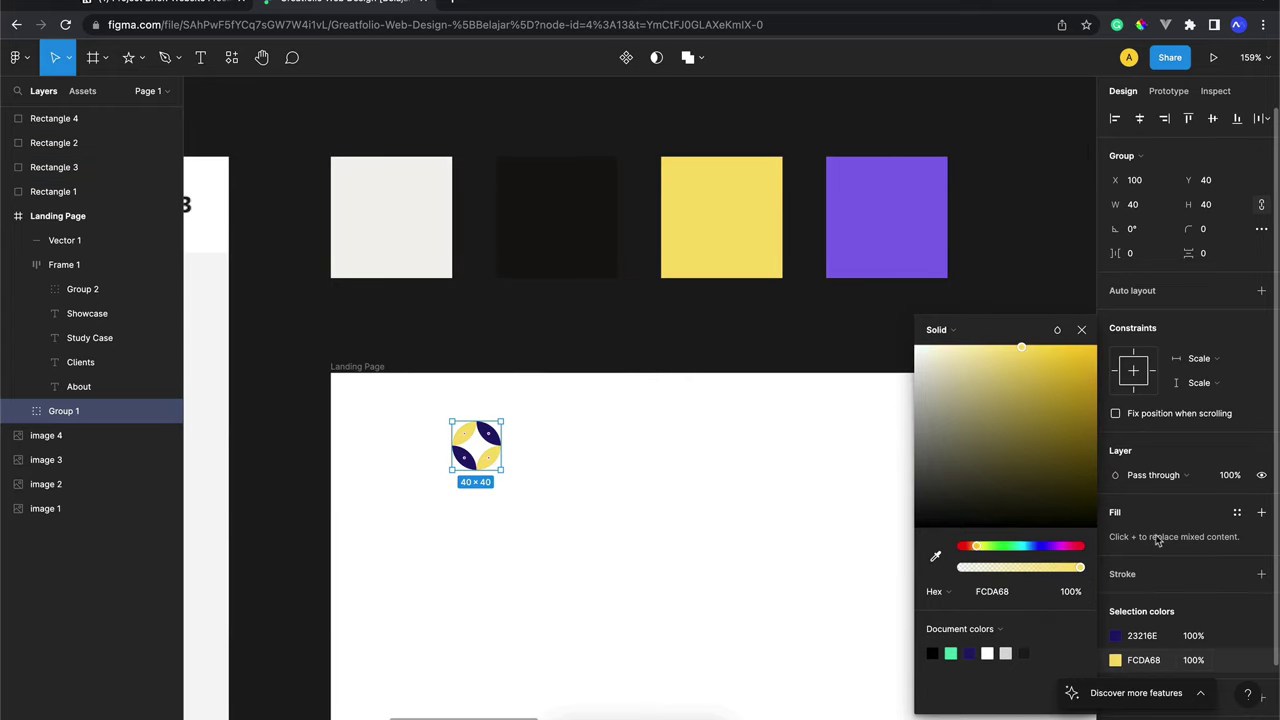
pyautogui.click(1116, 638)
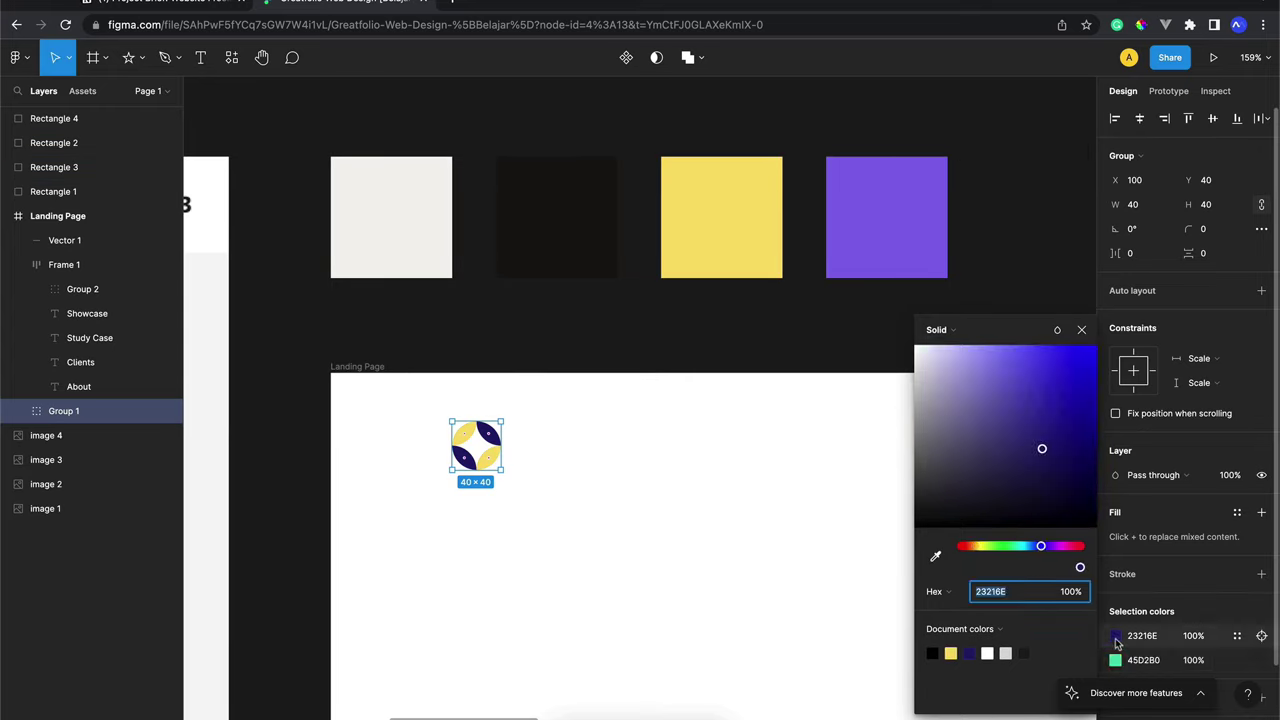
pyautogui.click(936, 558)
pyautogui.click(886, 249)
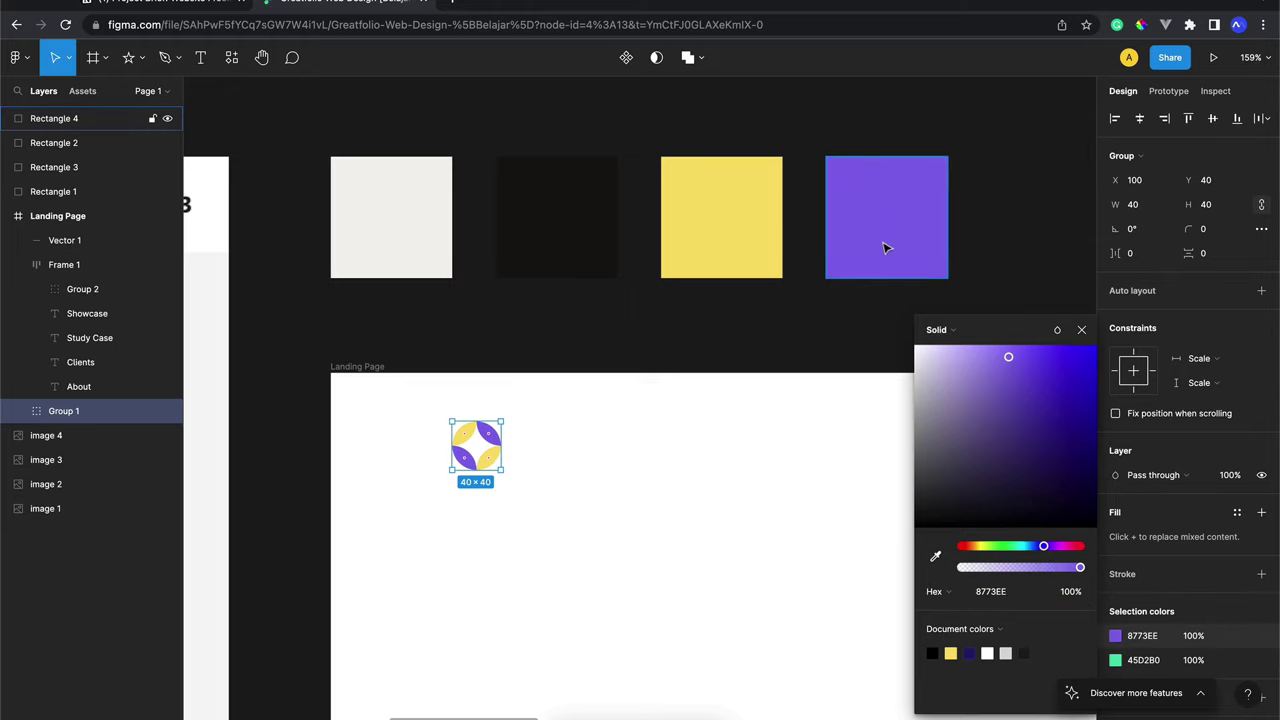
pyautogui.click(683, 477)
# Resize the logo group from 40×40 to 50×50
pyautogui.scroll(-3, 683, 477)
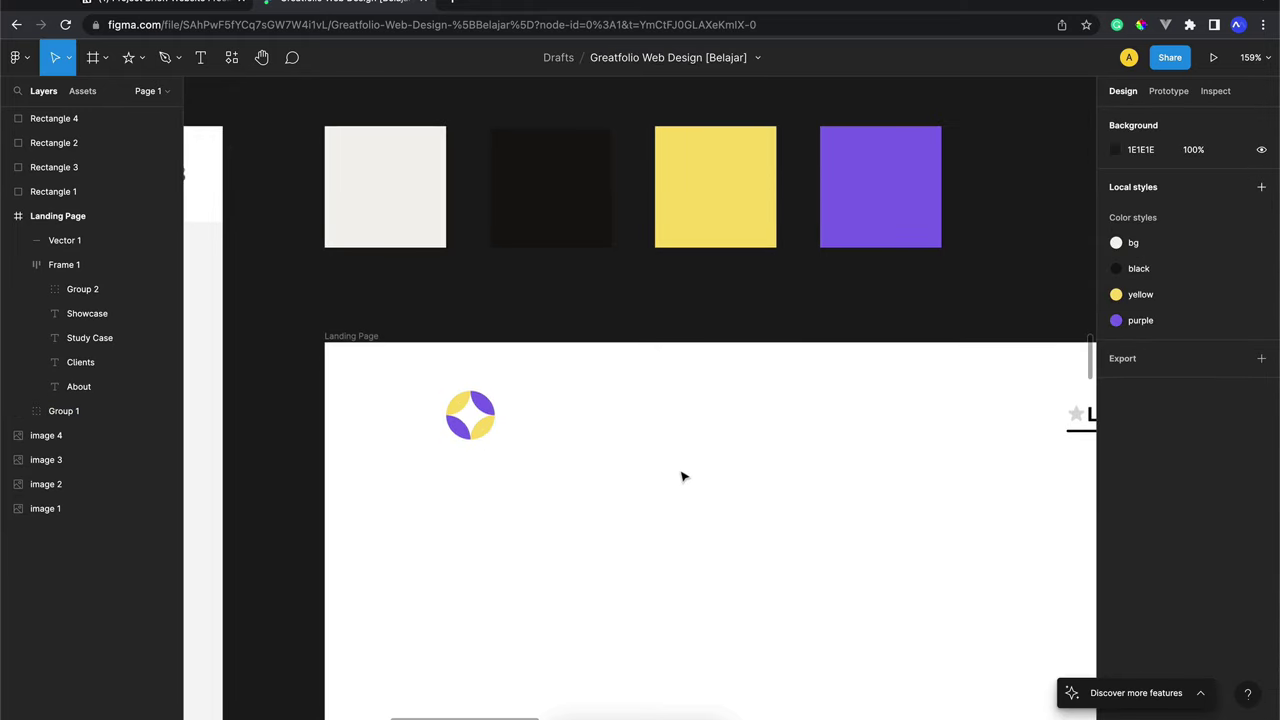
pyautogui.hscroll(5, 683, 477)
pyautogui.hscroll(-2, 683, 477)
pyautogui.scroll(-1, 683, 477)
pyautogui.scroll(-1, 683, 477)
pyautogui.hscroll(1, 683, 477)
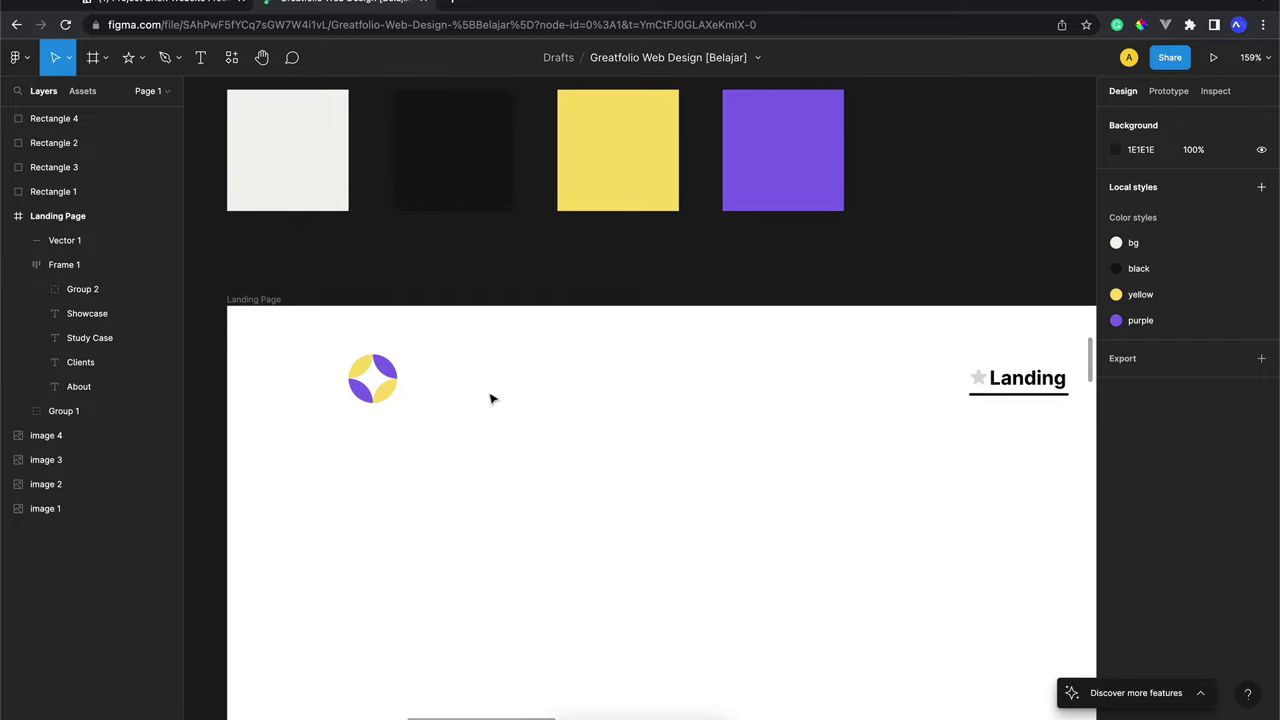
pyautogui.click(396, 378)
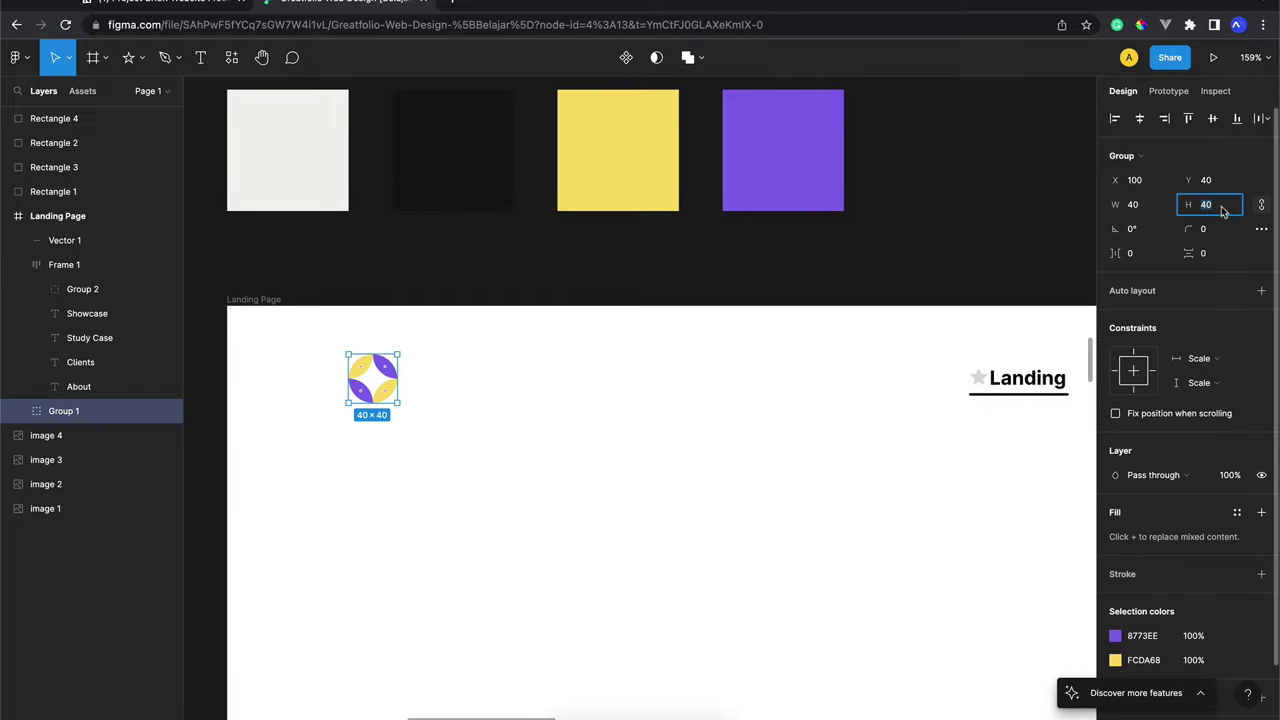
pyautogui.write('0')
pyautogui.press('Return')
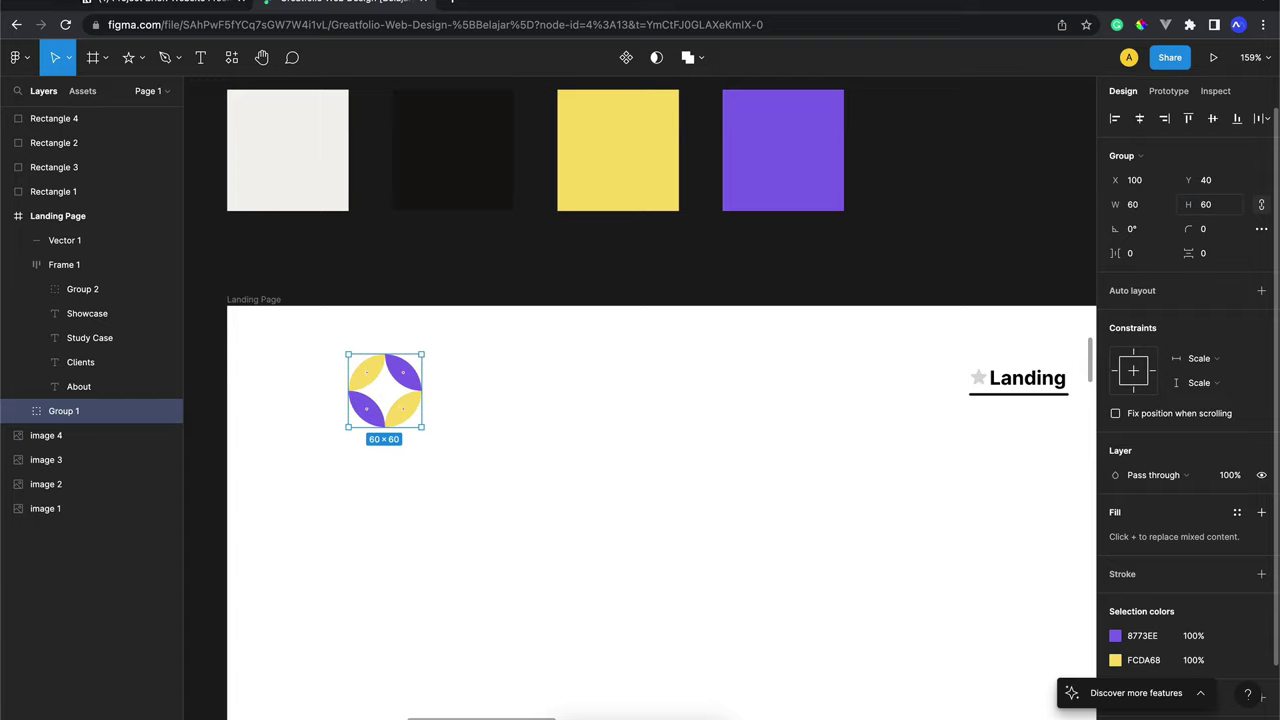
pyautogui.write('50')
pyautogui.press('Return')
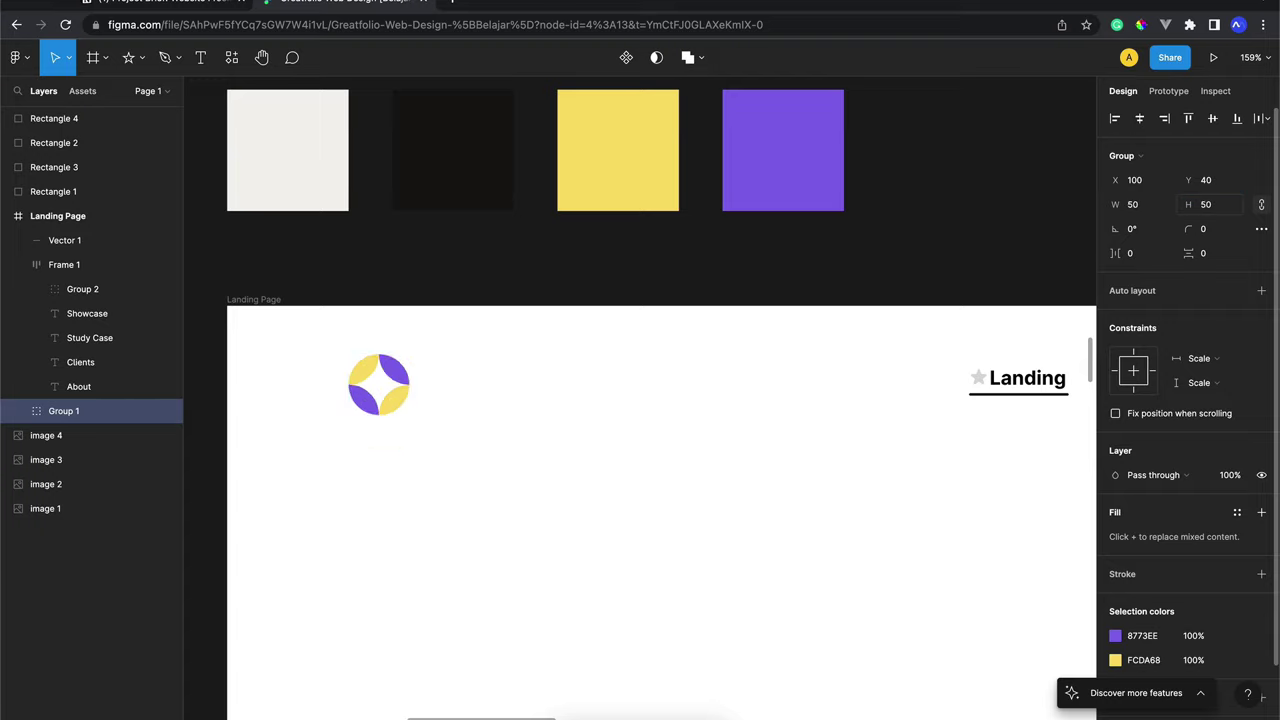
pyautogui.click(758, 459)
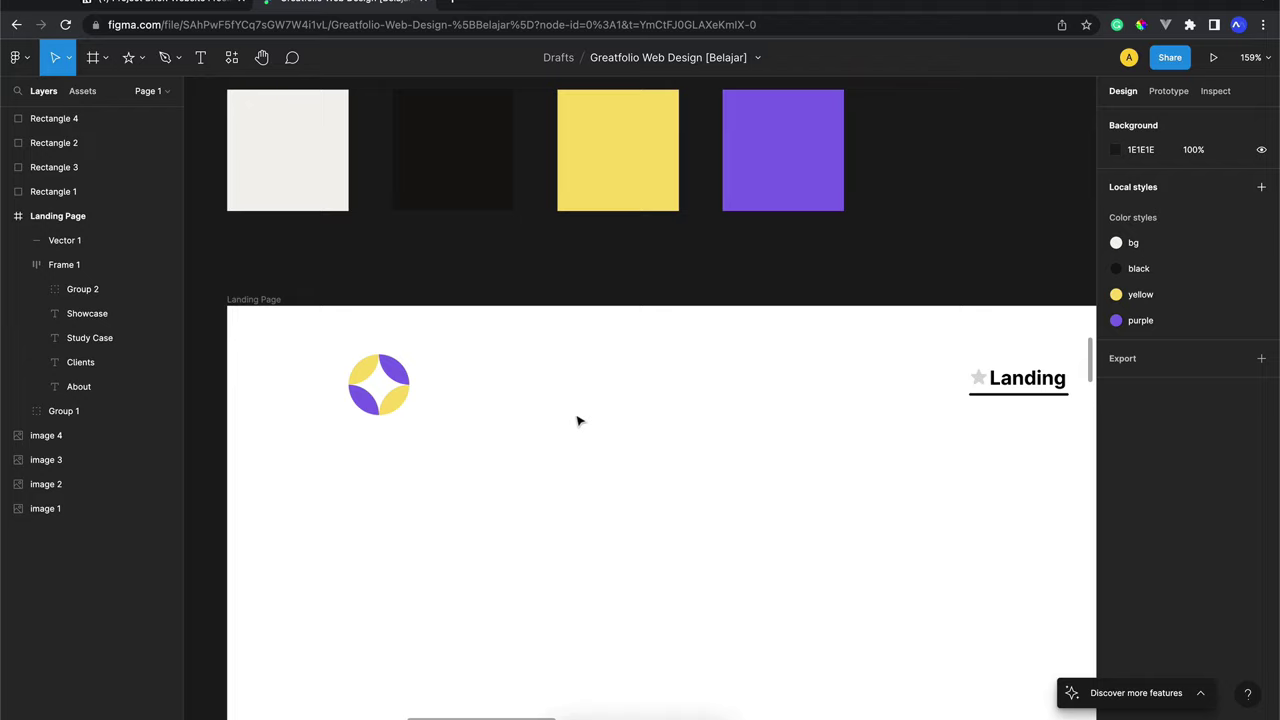
# Eyedrop the dark swatch's colour into the navigation links' 000000 text colour
pyautogui.hscroll(5, 577, 420)
pyautogui.hscroll(3, 570, 407)
pyautogui.hscroll(2, 574, 406)
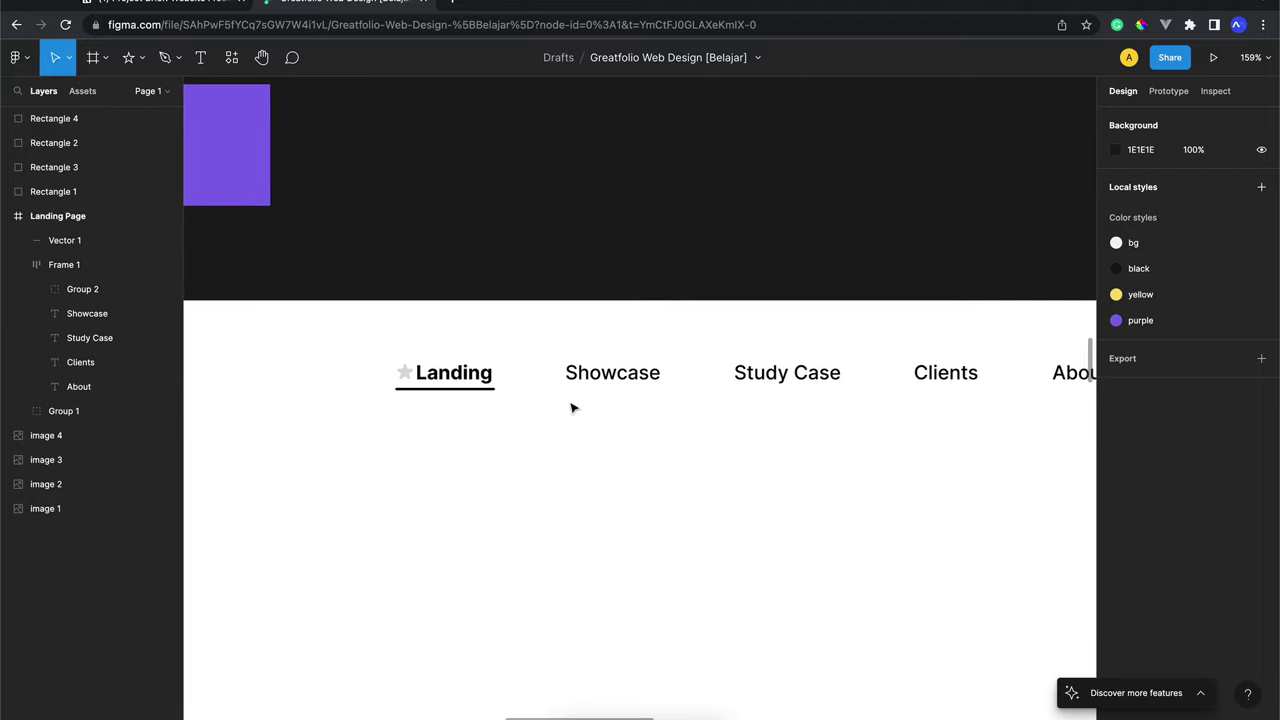
pyautogui.hscroll(1, 573, 407)
pyautogui.click(565, 370)
pyautogui.hscroll(-2, 563, 370)
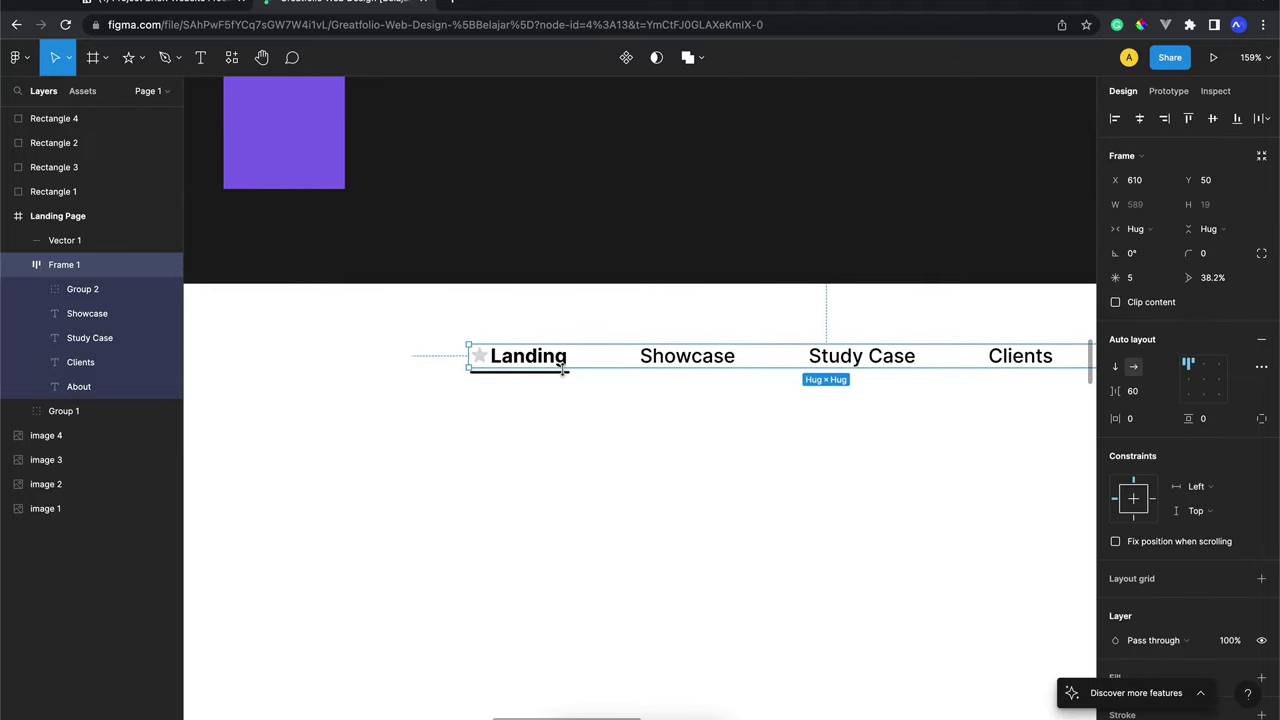
pyautogui.click(930, 465)
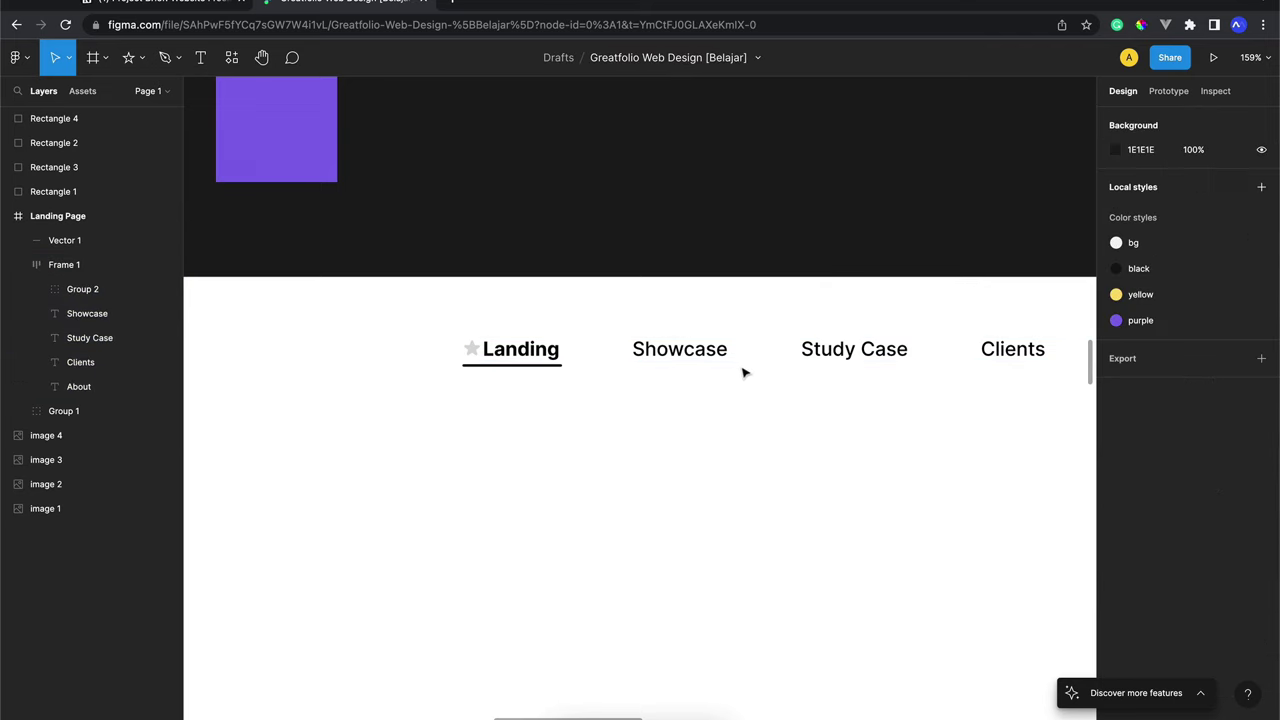
pyautogui.click(723, 354)
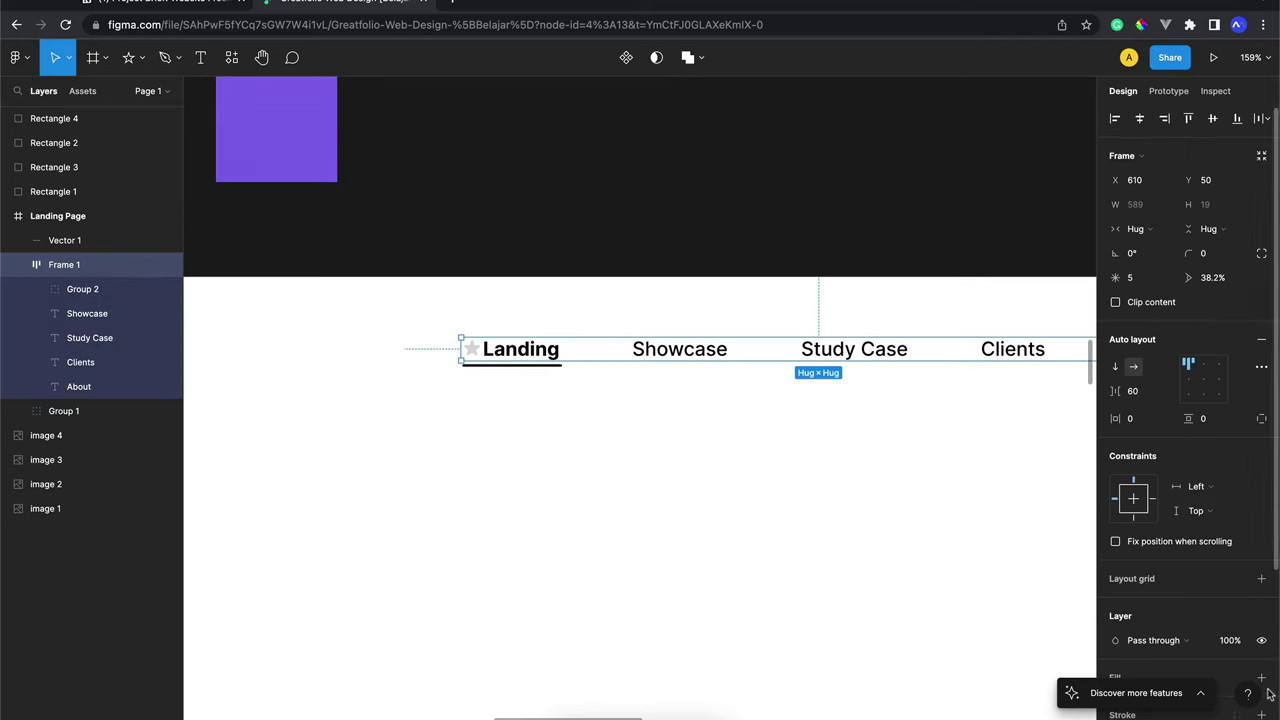
pyautogui.scroll(-4, 1198, 640)
pyautogui.scroll(-1, 1198, 640)
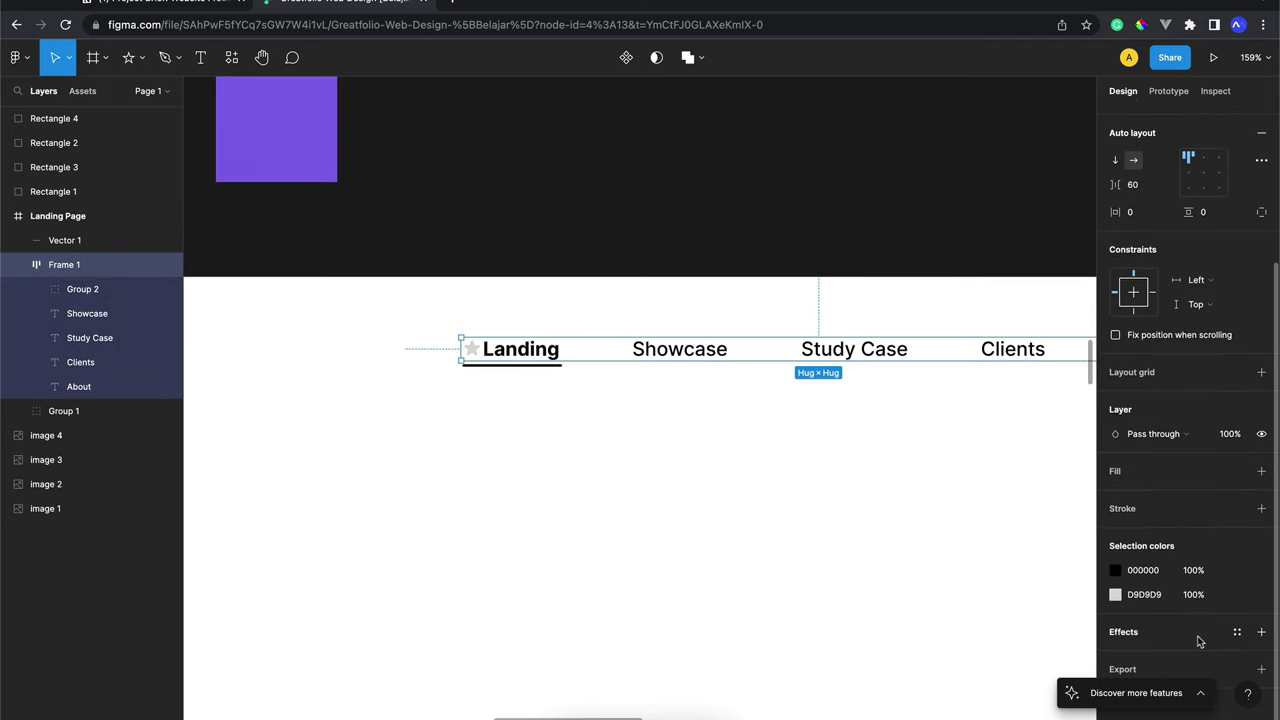
pyautogui.click(1116, 572)
pyautogui.hscroll(-7, 668, 543)
pyautogui.scroll(5, 668, 543)
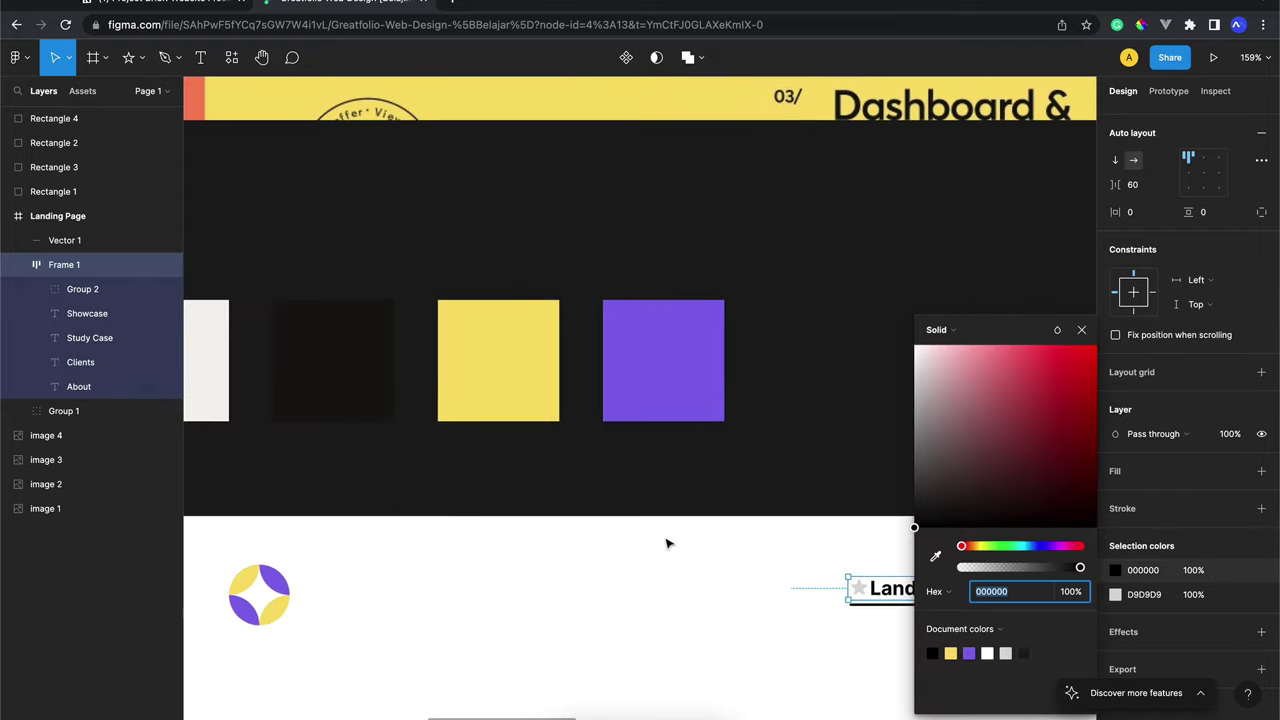
pyautogui.scroll(-2, 668, 543)
pyautogui.hscroll(-2, 668, 543)
pyautogui.hscroll(3, 668, 543)
pyautogui.scroll(-1, 668, 543)
pyautogui.hscroll(3, 668, 543)
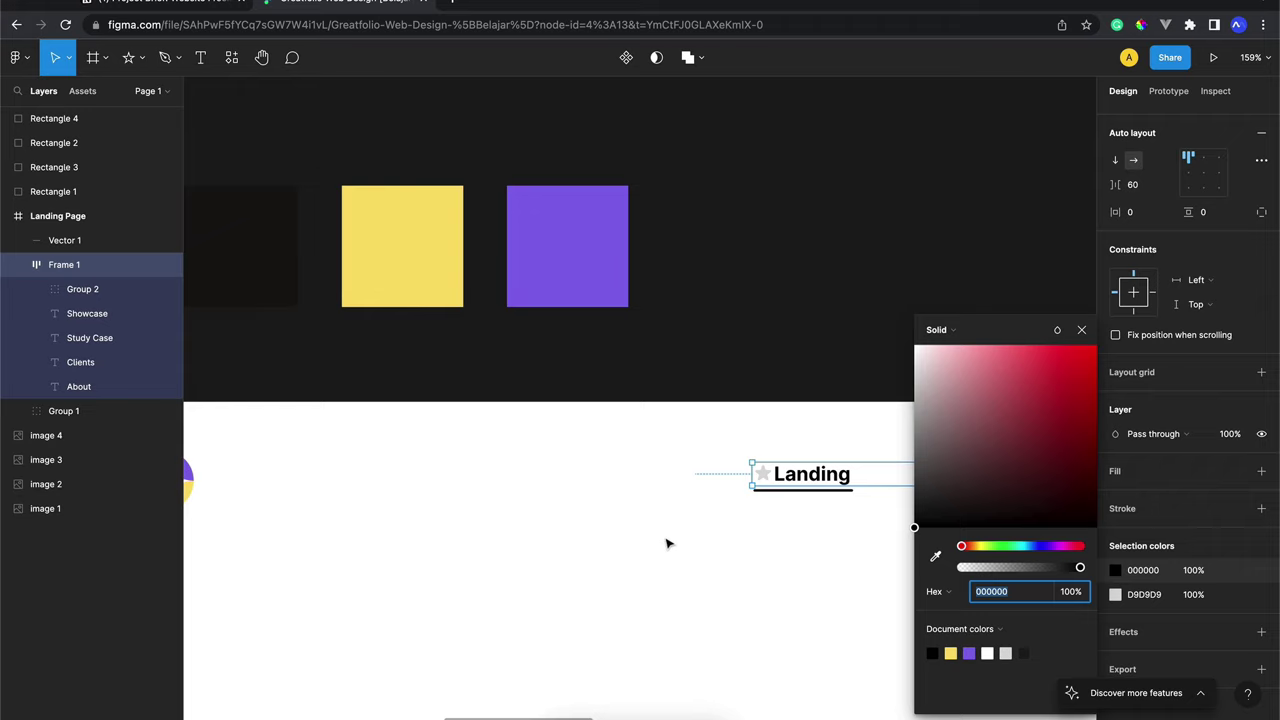
pyautogui.click(1113, 572)
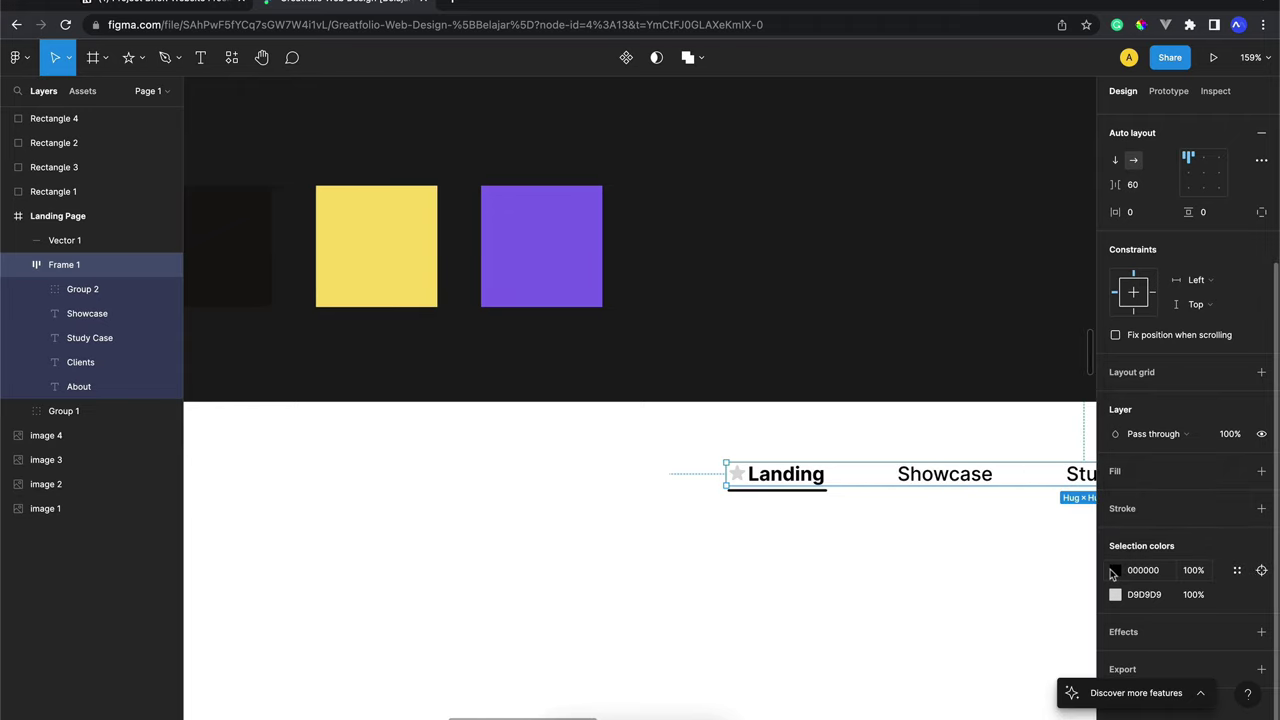
pyautogui.click(1113, 572)
pyautogui.click(935, 556)
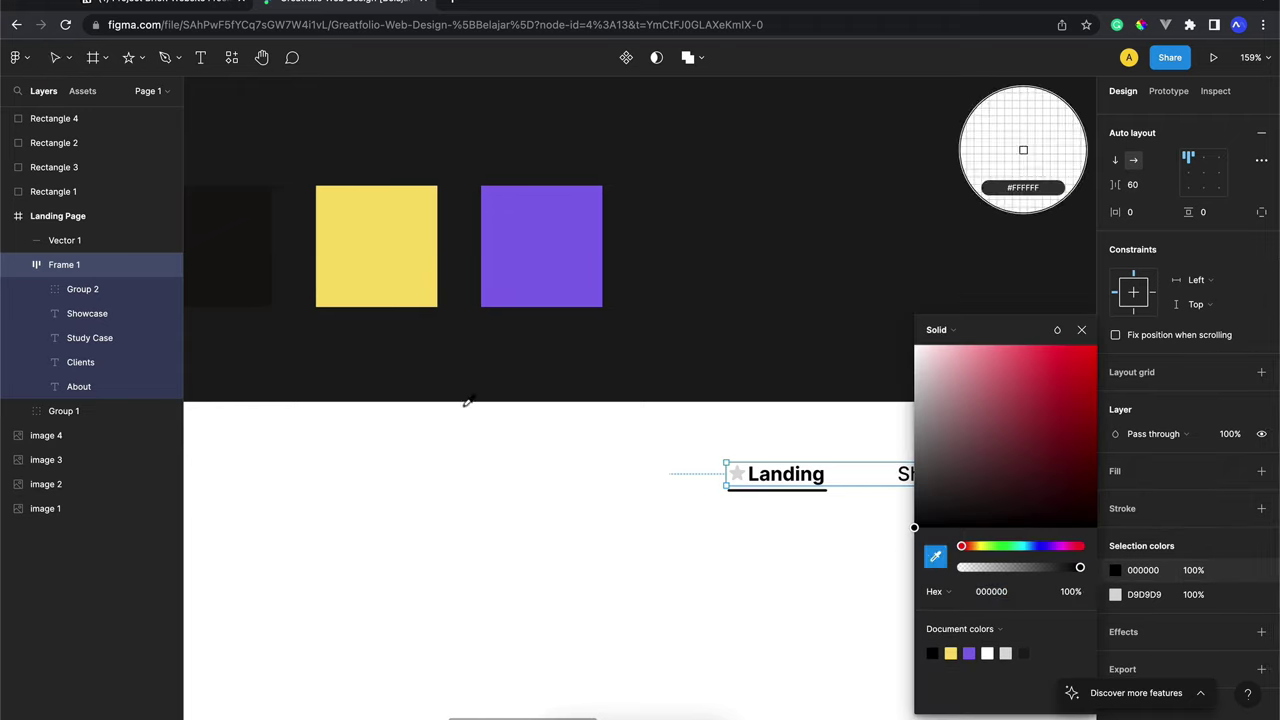
pyautogui.click(214, 252)
# Link the navigation text colour to the 'black' colour style
pyautogui.hscroll(4, 620, 360)
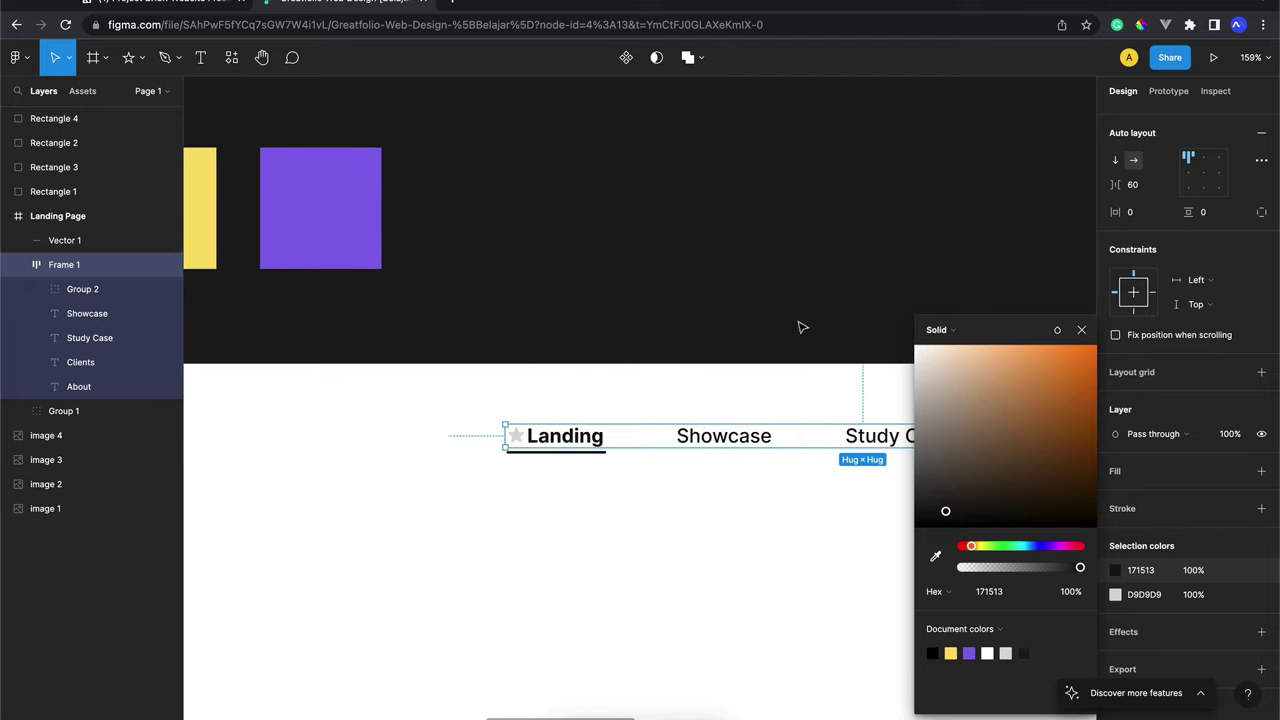
pyautogui.click(1082, 331)
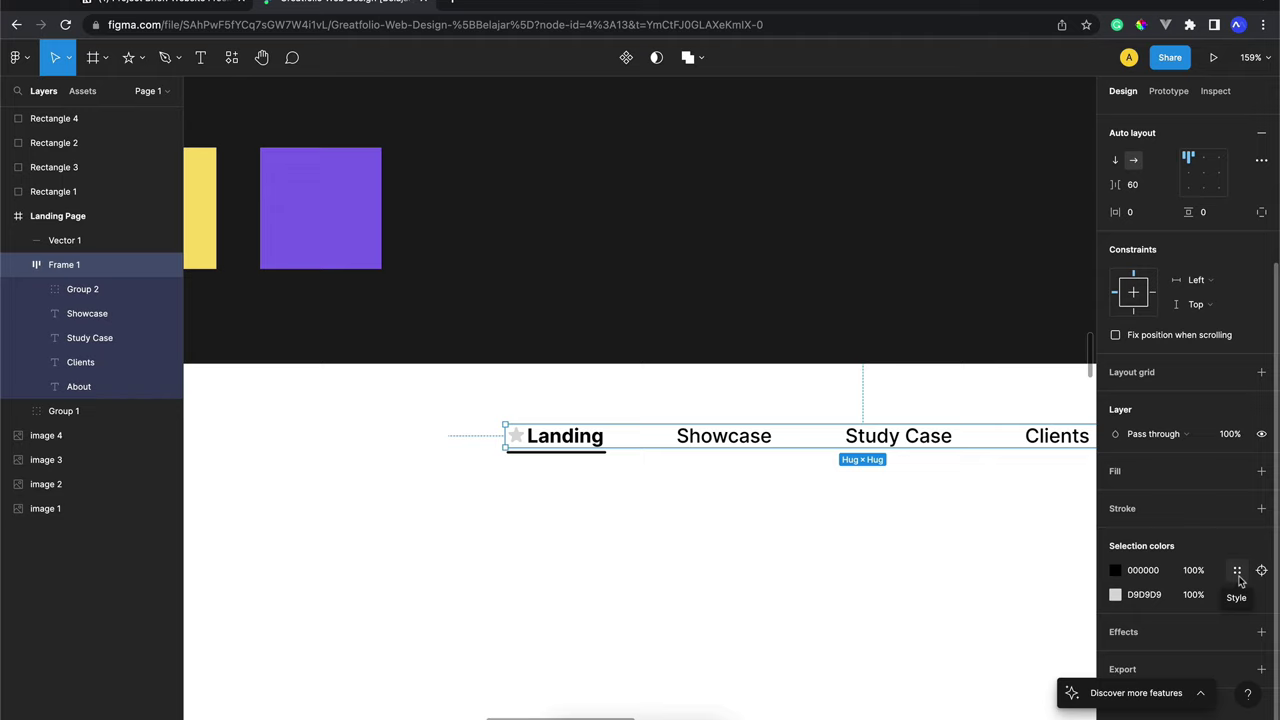
pyautogui.click(1238, 573)
pyautogui.click(977, 587)
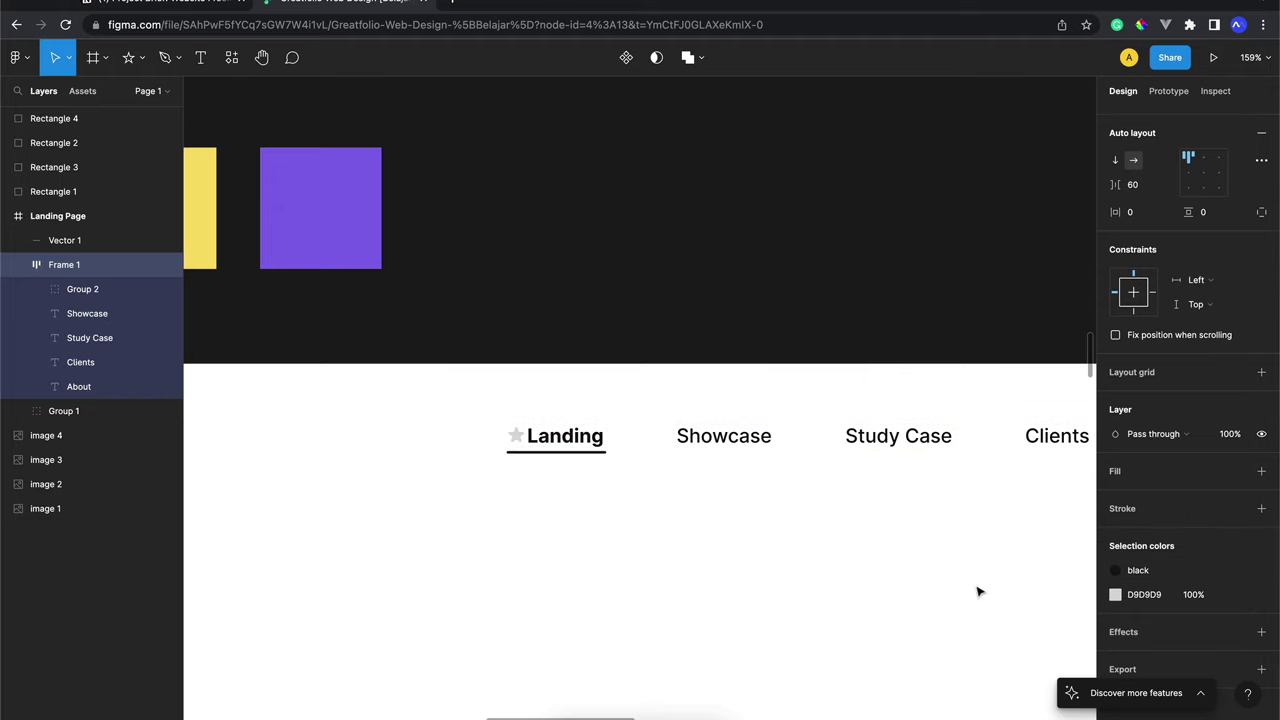
pyautogui.click(913, 543)
# Link the logo's two colours to the purple and yellow colour styles
pyautogui.hscroll(-10, 913, 543)
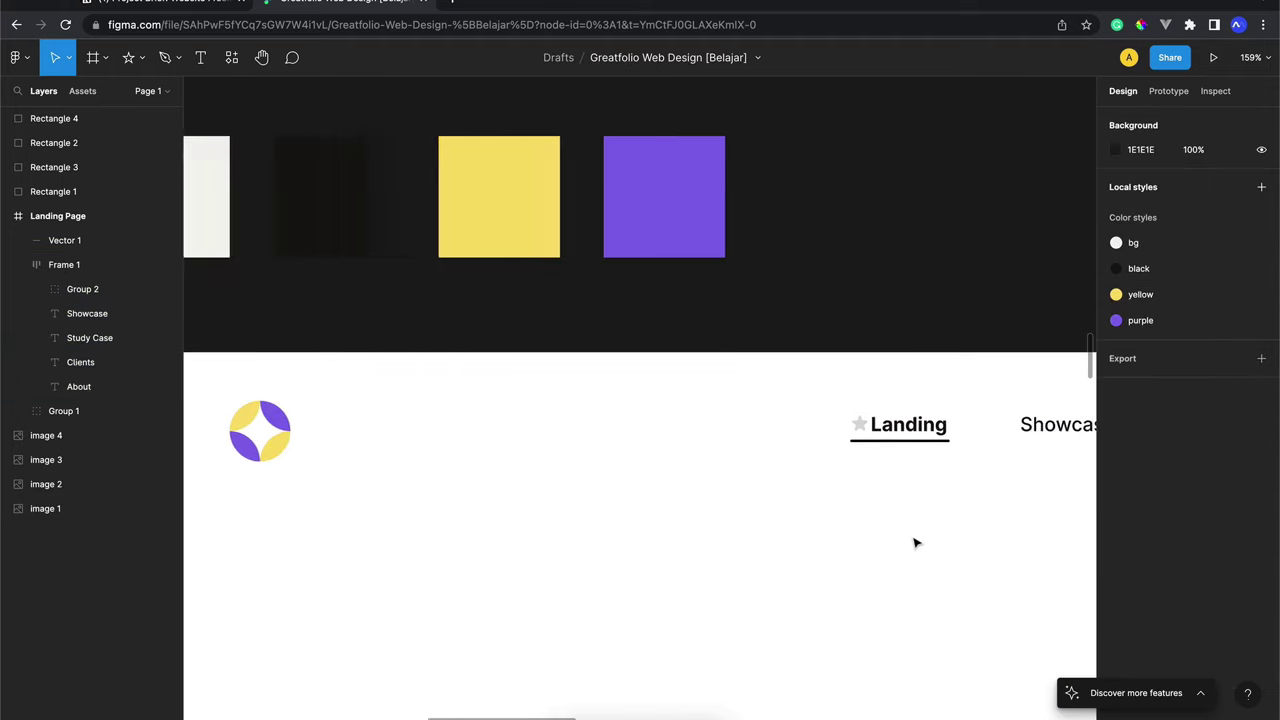
pyautogui.hscroll(5, 913, 543)
pyautogui.hscroll(-2, 913, 543)
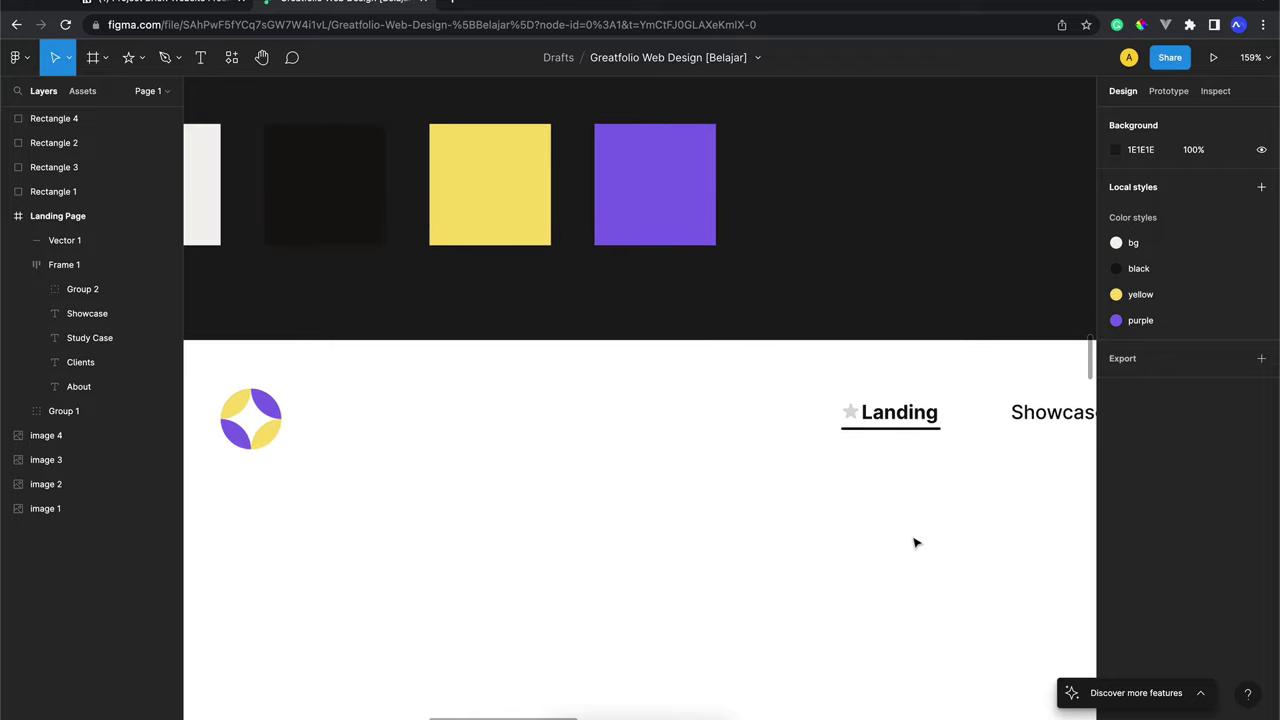
pyautogui.hscroll(-2, 700, 490)
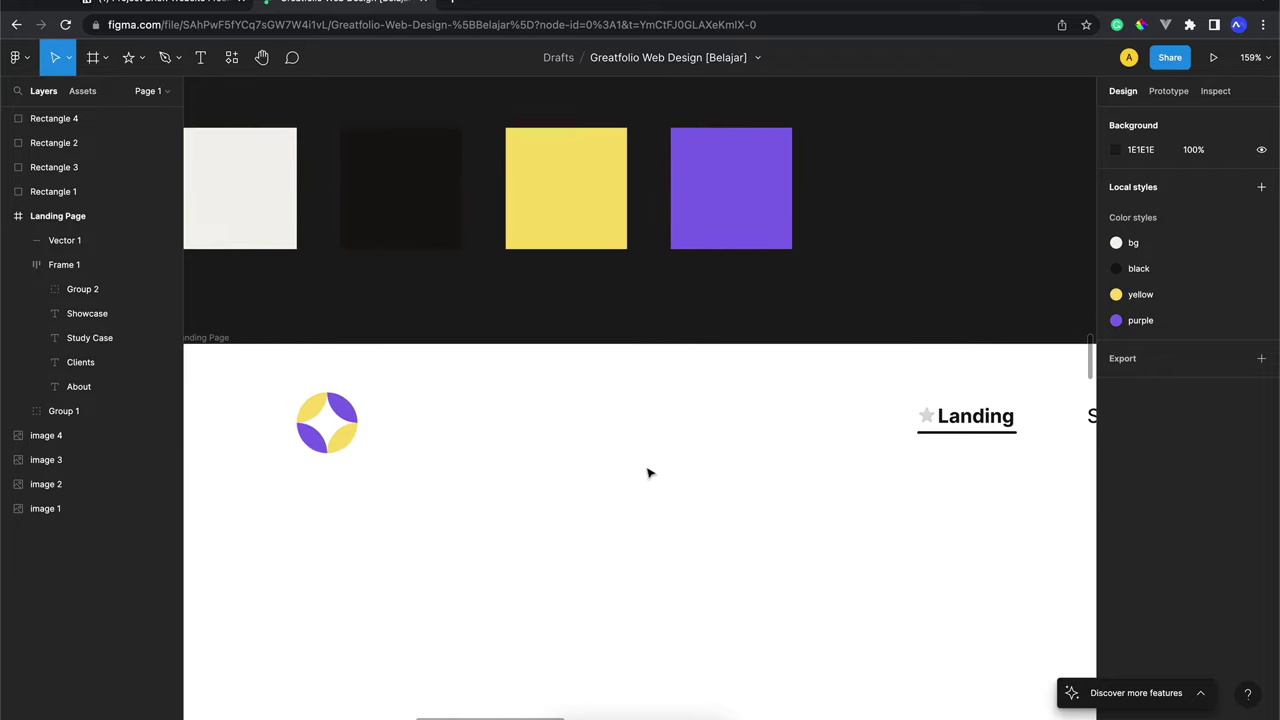
pyautogui.click(341, 414)
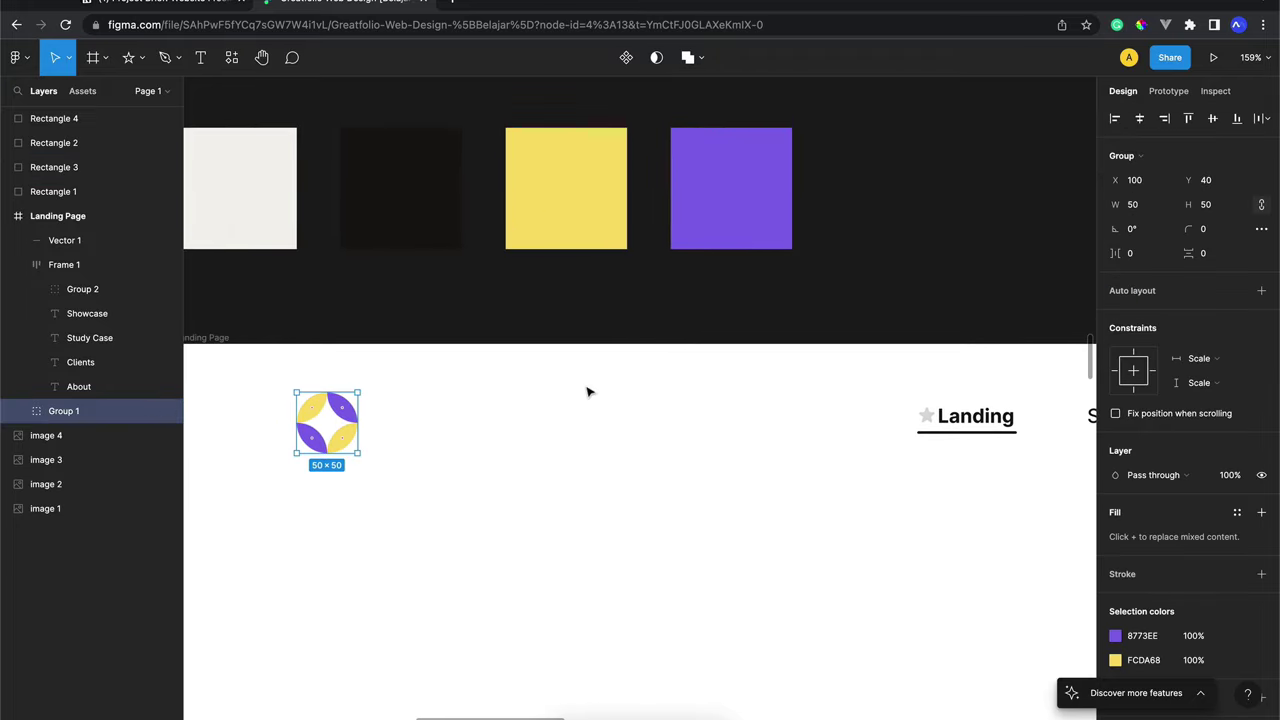
pyautogui.hscroll(1, 588, 392)
pyautogui.hscroll(4, 588, 392)
pyautogui.click(757, 408)
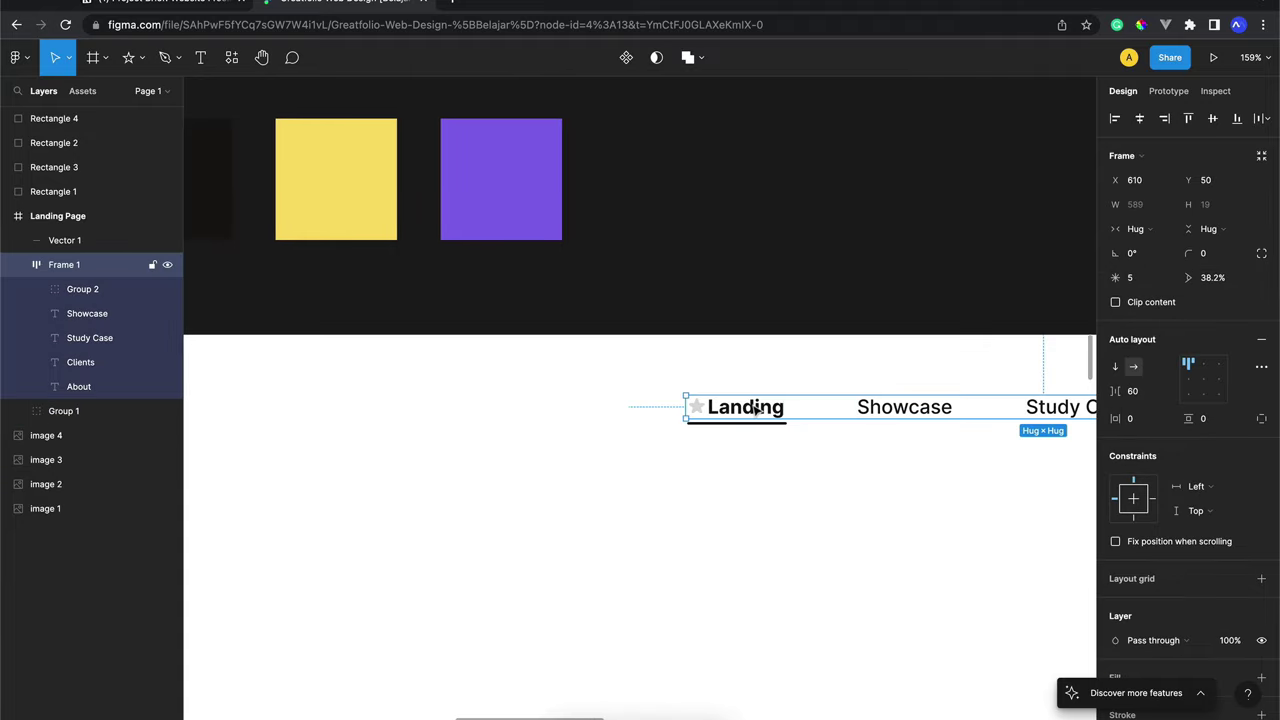
pyautogui.hscroll(4, 757, 408)
pyautogui.scroll(-4, 1190, 560)
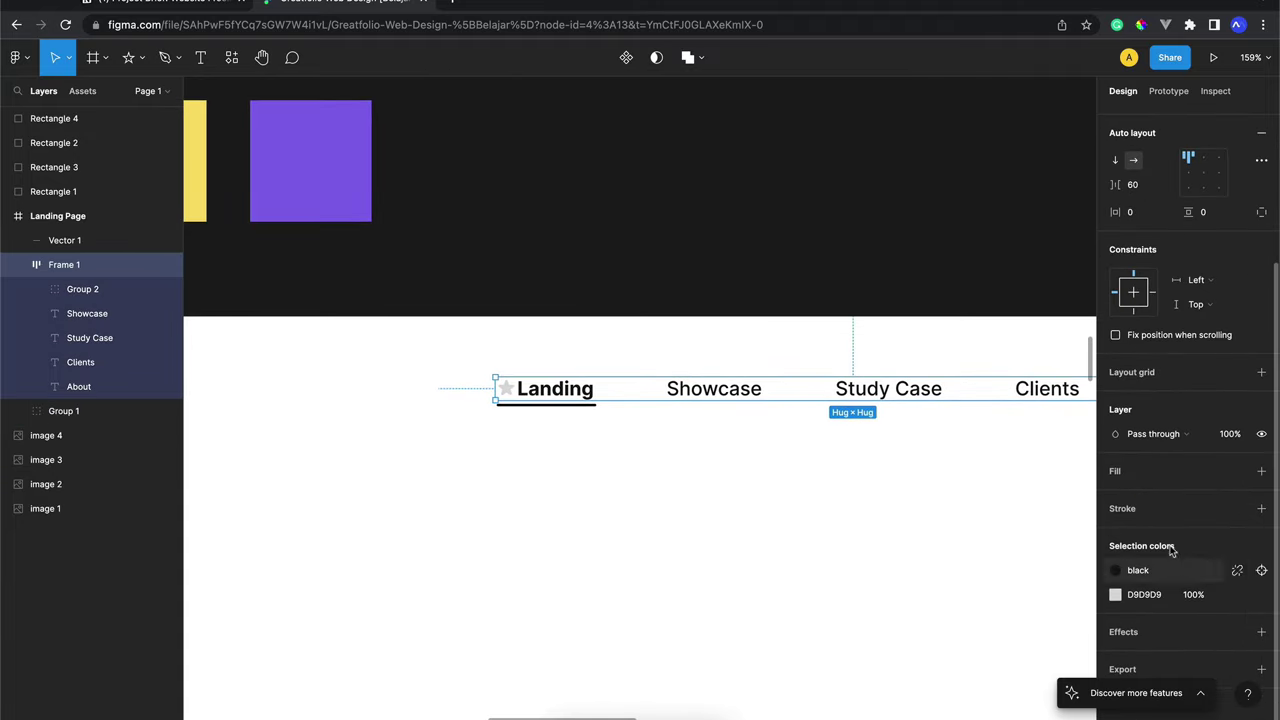
pyautogui.hscroll(-10, 886, 543)
pyautogui.click(478, 392)
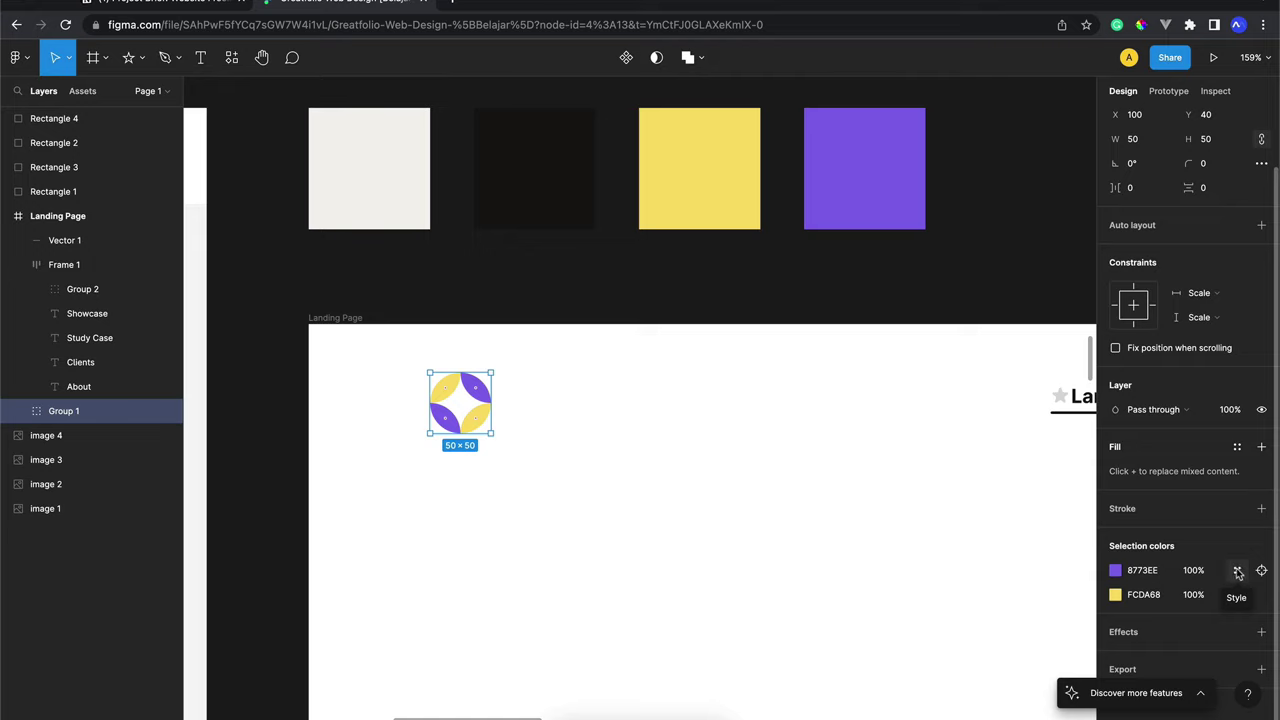
pyautogui.click(1238, 572)
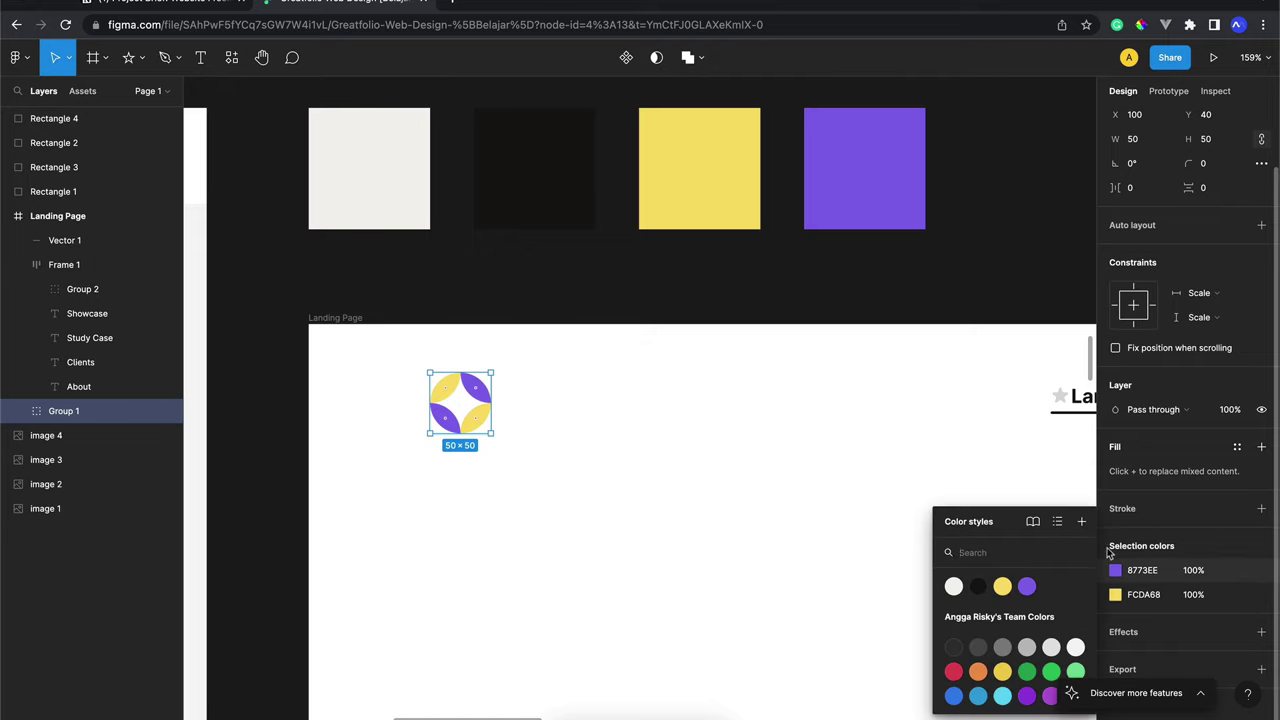
pyautogui.click(1028, 587)
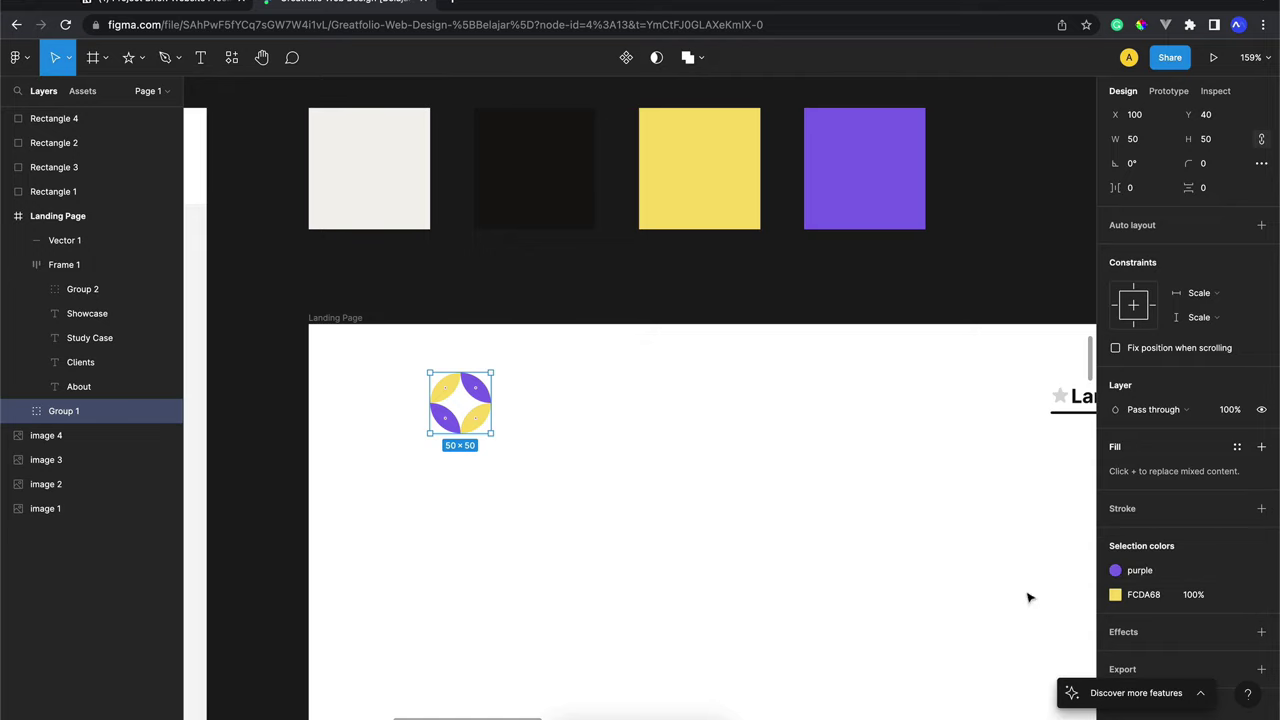
pyautogui.click(1238, 596)
pyautogui.click(1002, 587)
pyautogui.click(903, 471)
# Fill the star beside Landing with the yellow colour style
pyautogui.hscroll(3, 903, 471)
pyautogui.hscroll(3, 903, 471)
pyautogui.scroll(5, 585, 408)
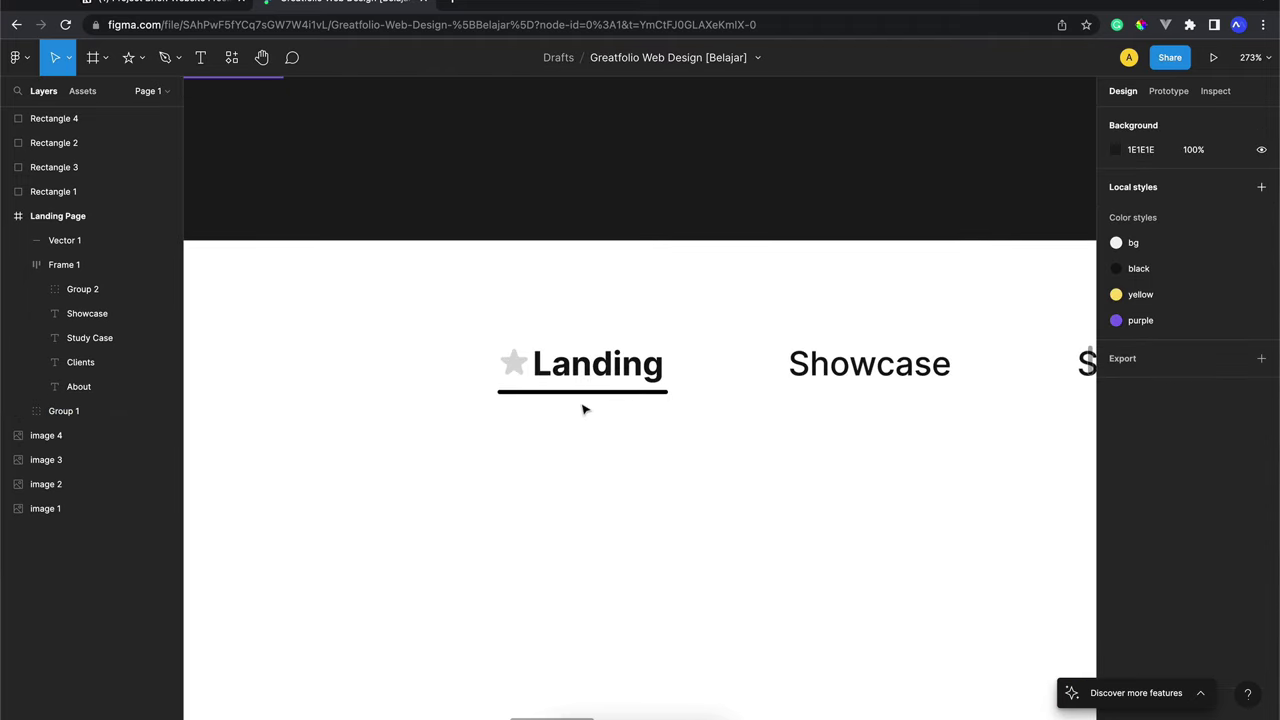
pyautogui.scroll(2, 584, 409)
pyautogui.doubleClick(492, 349)
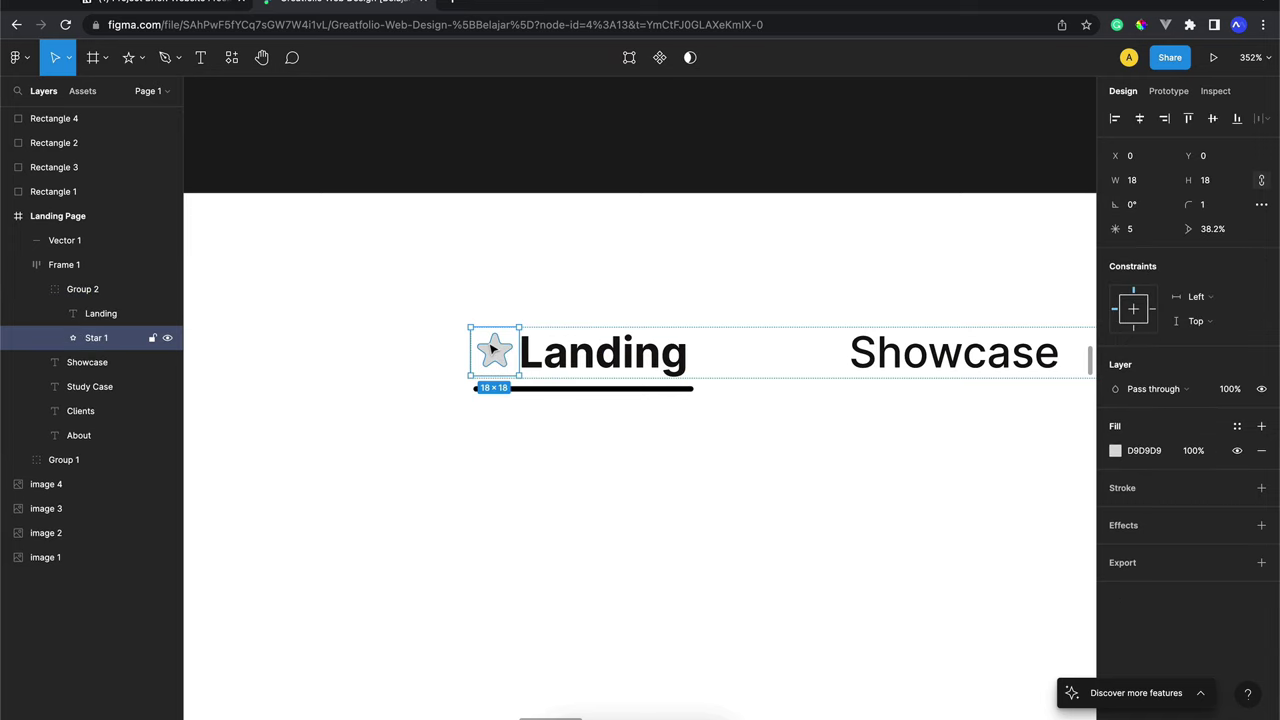
pyautogui.click(1238, 427)
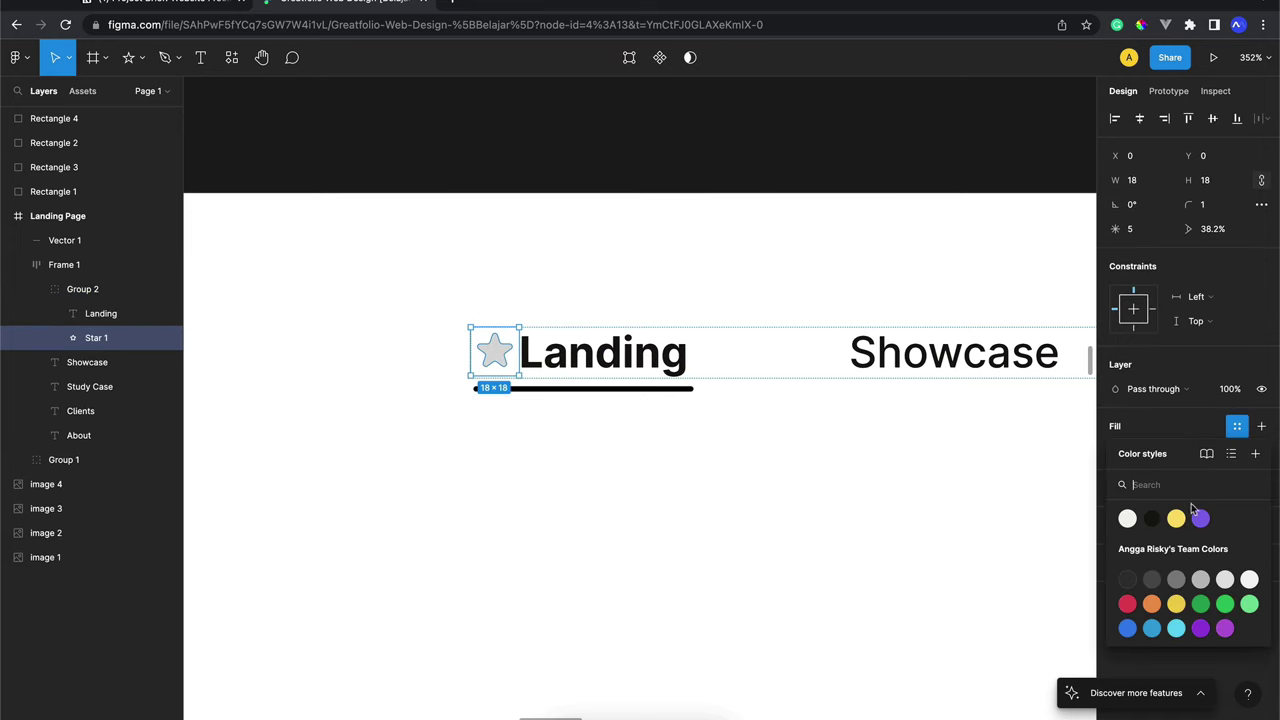
pyautogui.click(1176, 518)
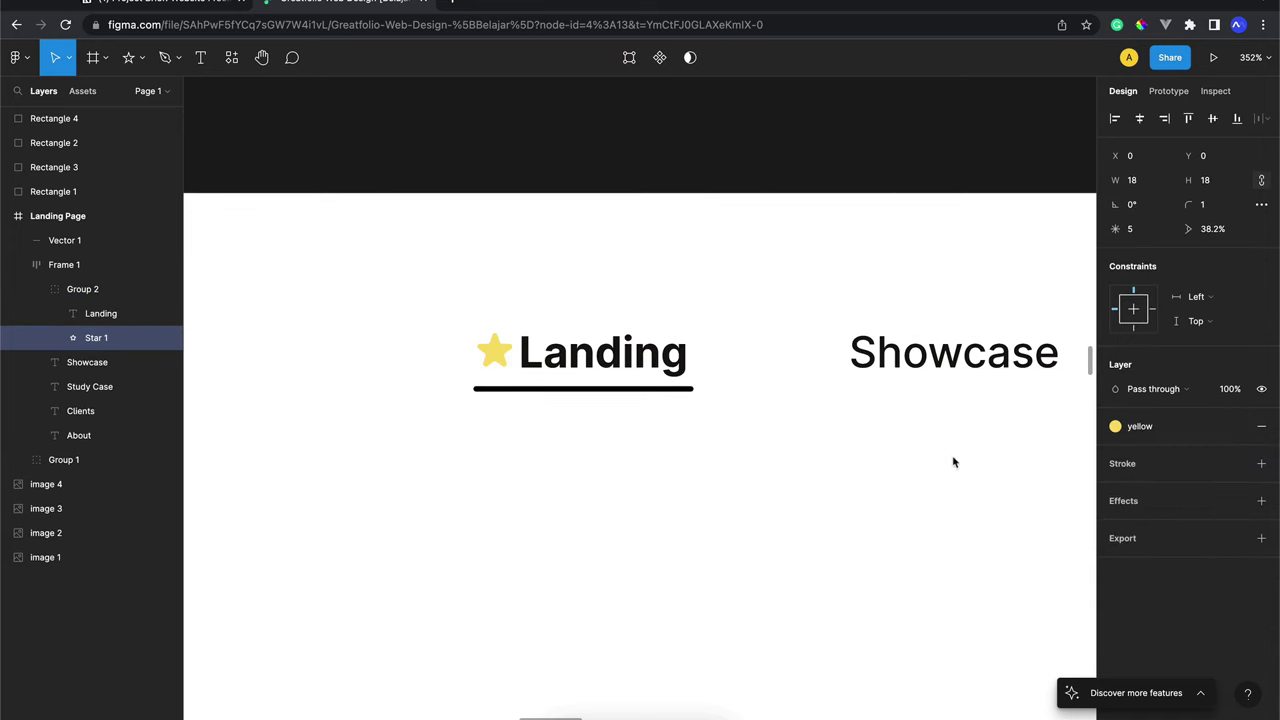
pyautogui.click(680, 447)
pyautogui.scroll(-5, 680, 447)
pyautogui.moveTo(317, 376)
pyautogui.mouseDown()
pyautogui.moveTo(600, 279)
pyautogui.moveTo(609, 314)
pyautogui.moveTo(962, 276)
pyautogui.moveTo(955, 285)
pyautogui.mouseUp()
# Group the nav items, centre them vertically with the logo, and group both as a header
pyautogui.hotkey('ctrl', 'g')
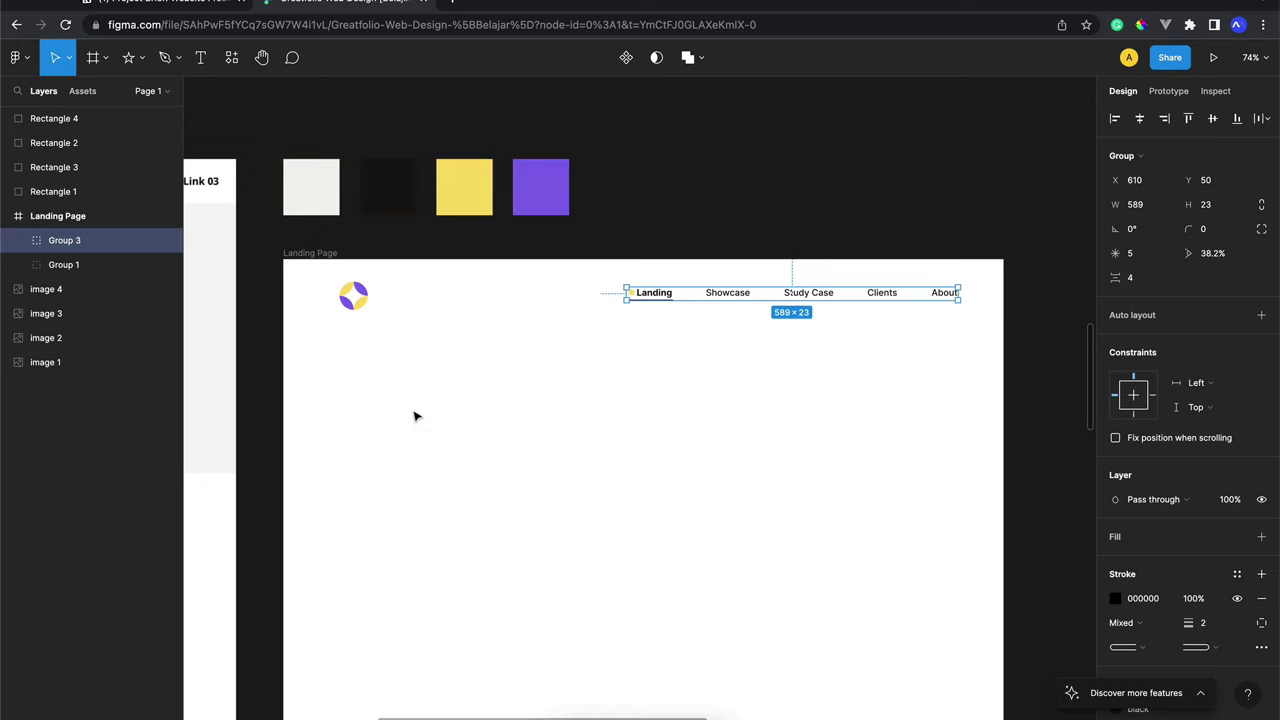
pyautogui.moveTo(306, 396); pyautogui.dragTo(660, 270)
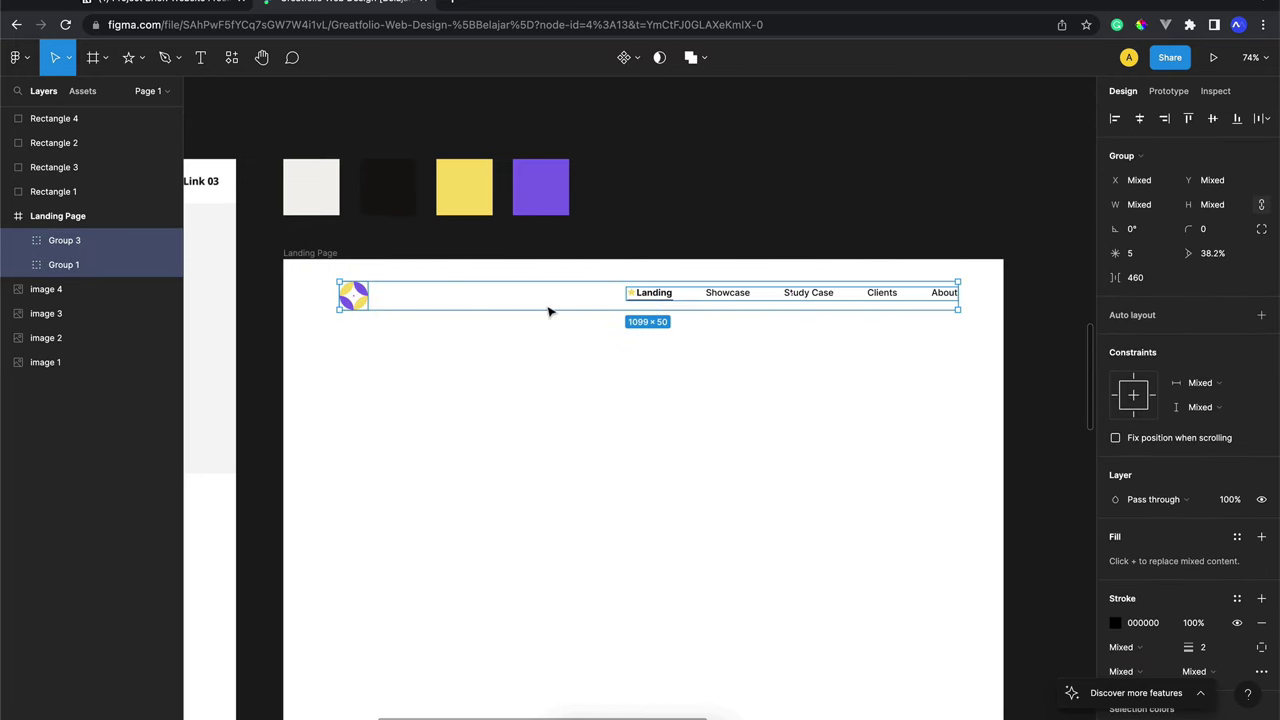
pyautogui.click(1215, 122)
pyautogui.hotkey('ctrl', 'g')
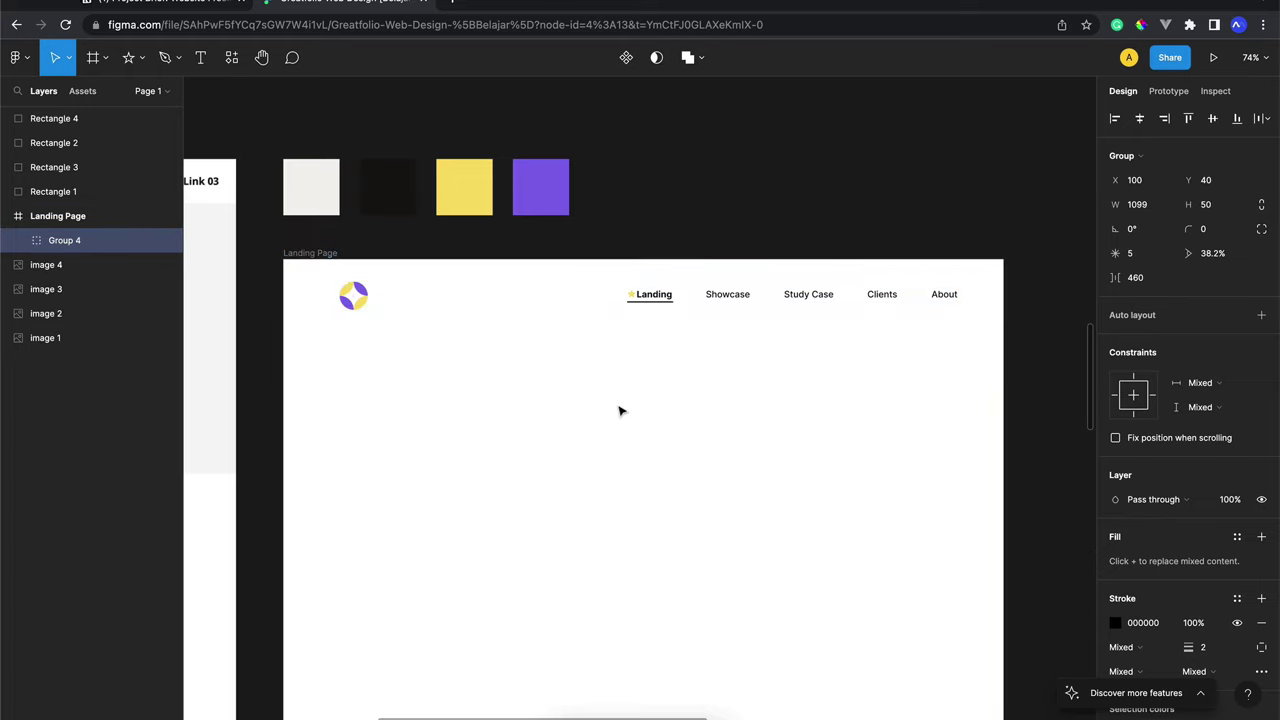
# Nudge the header group down 10 px so it sits at X 100, Y 50
pyautogui.press('alt')
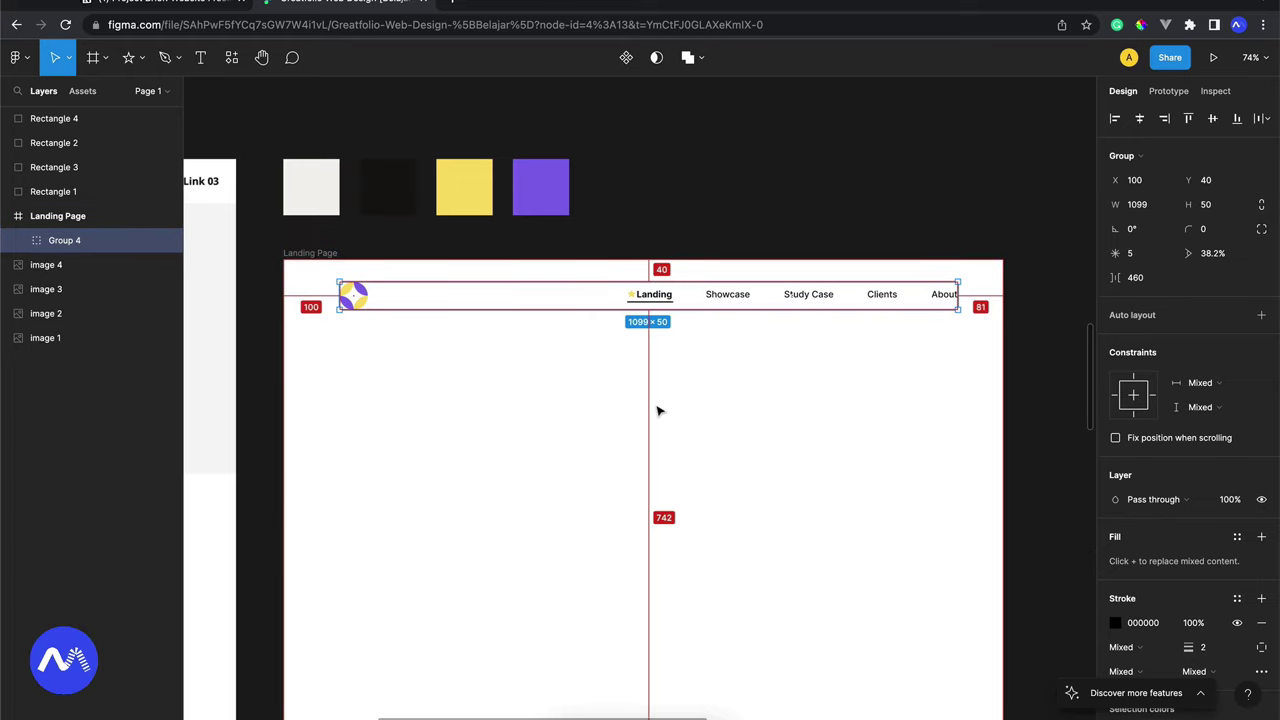
pyautogui.hotkey('shift', 'Down')
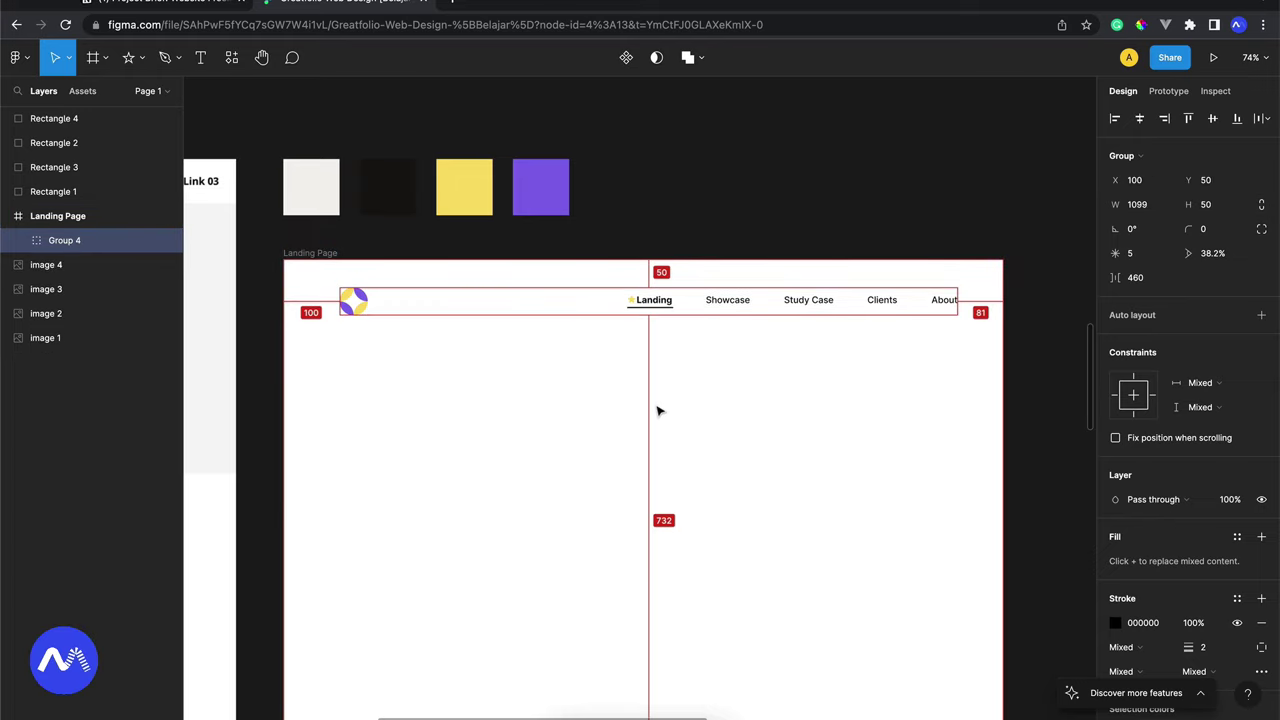
pyautogui.hotkey('shift', '0')
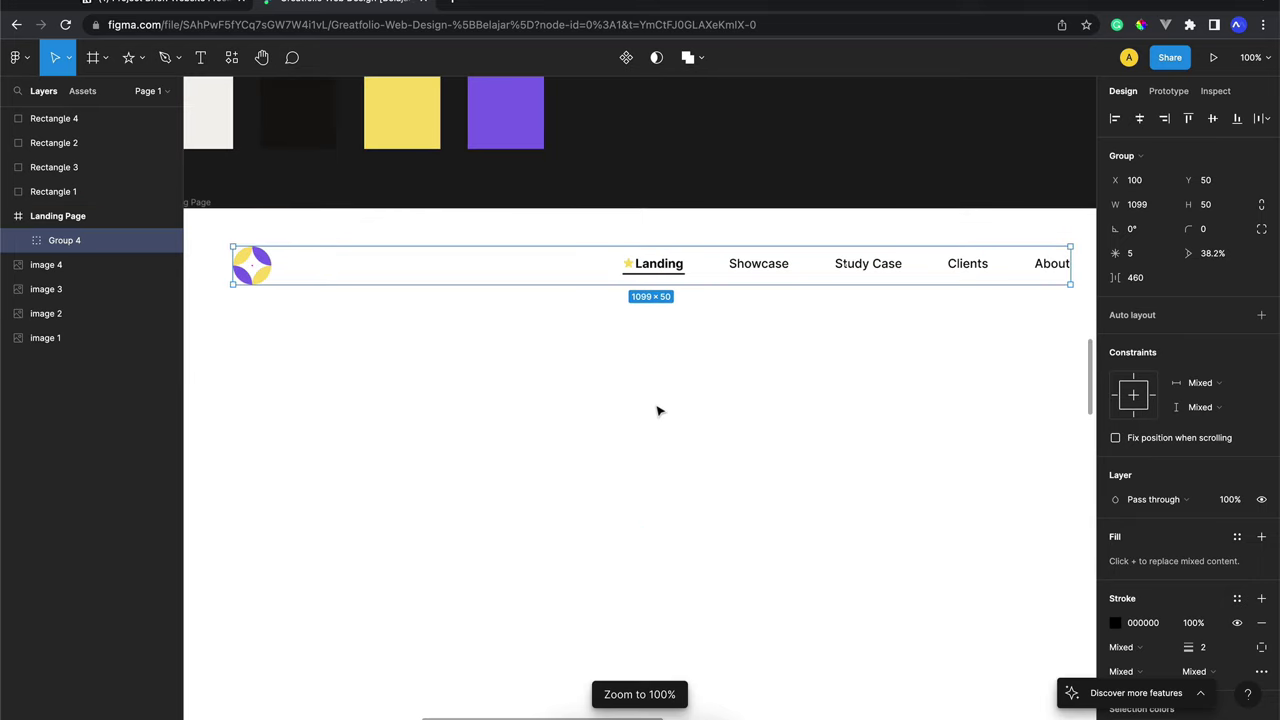
pyautogui.click(658, 410)
pyautogui.scroll(-1, 741, 310)
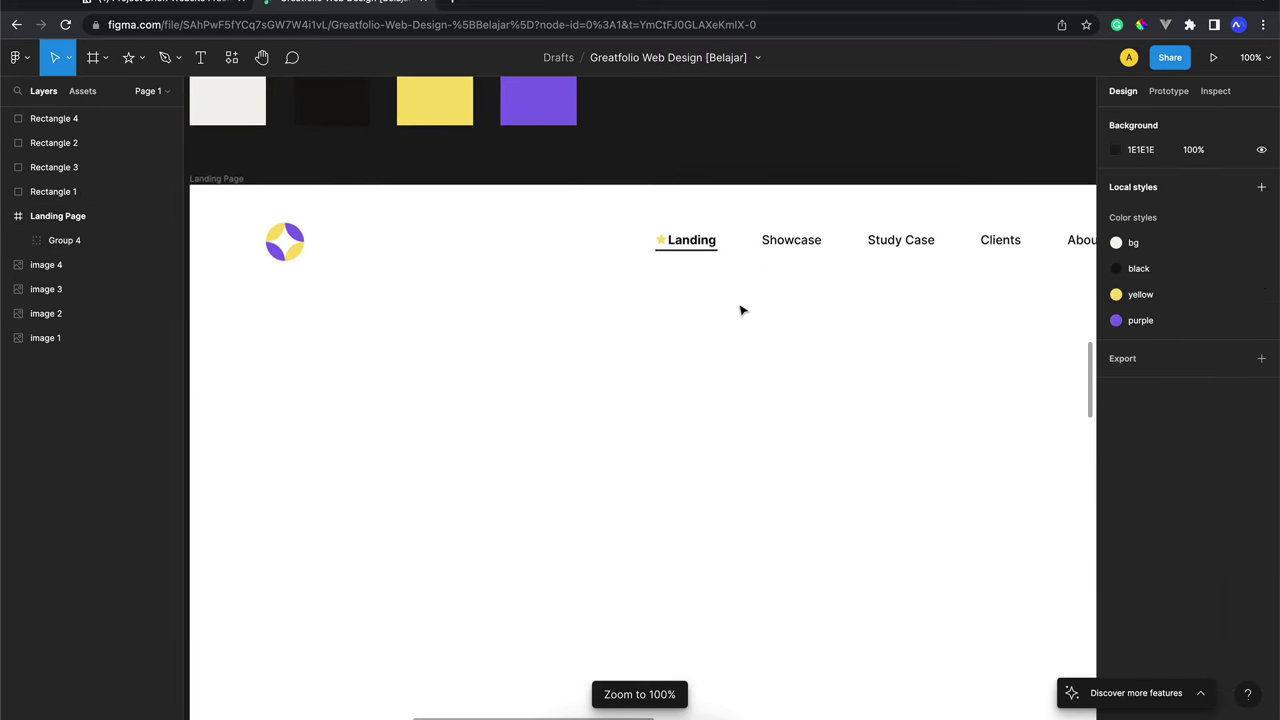
pyautogui.scroll(-3, 741, 310)
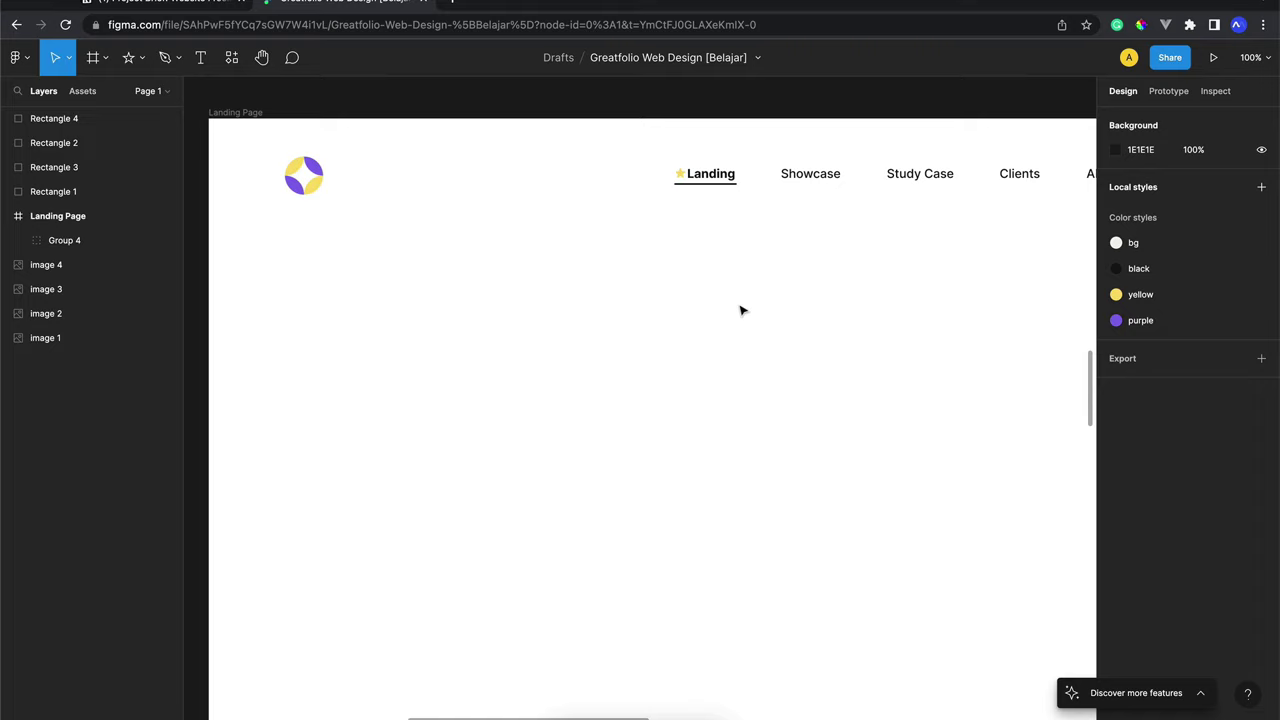
# Pan and zoom to compare the Landing Page header with the wireframe's Full Stack UI/UX Developer hero
pyautogui.hscroll(2, 741, 310)
pyautogui.hscroll(3, 741, 310)
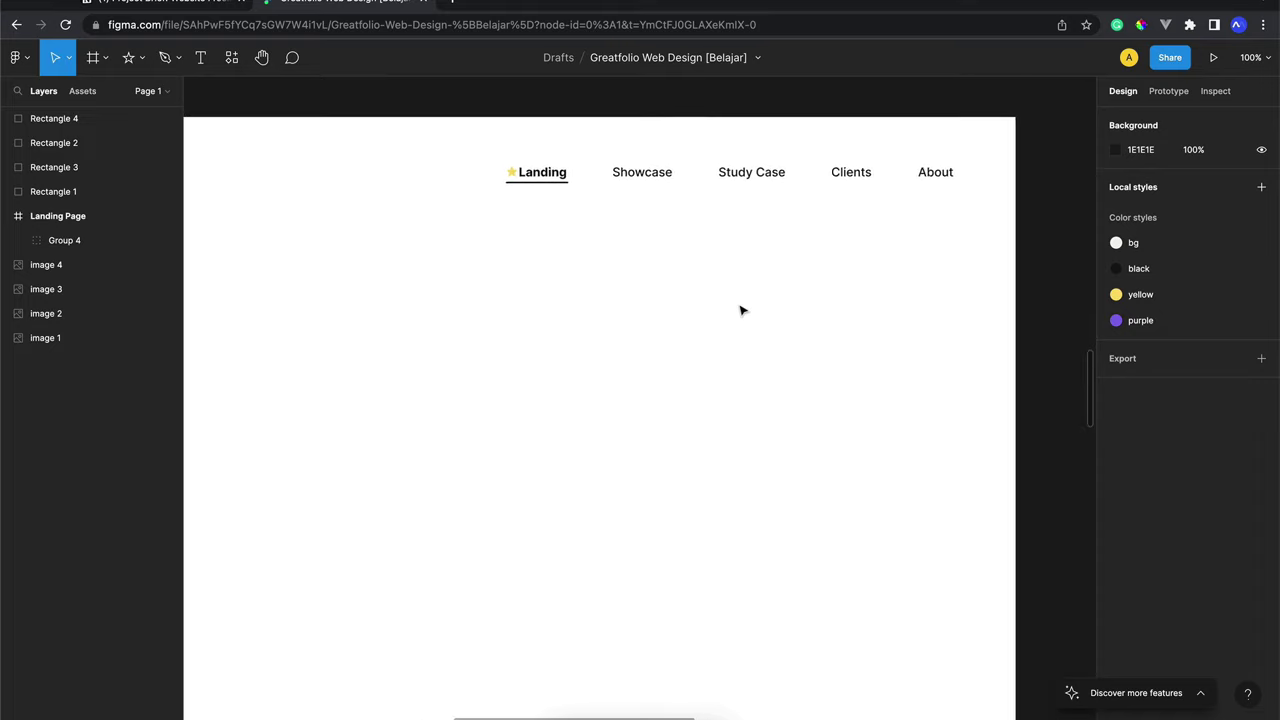
pyautogui.hscroll(-3, 741, 310)
pyautogui.scroll(-1, 741, 310)
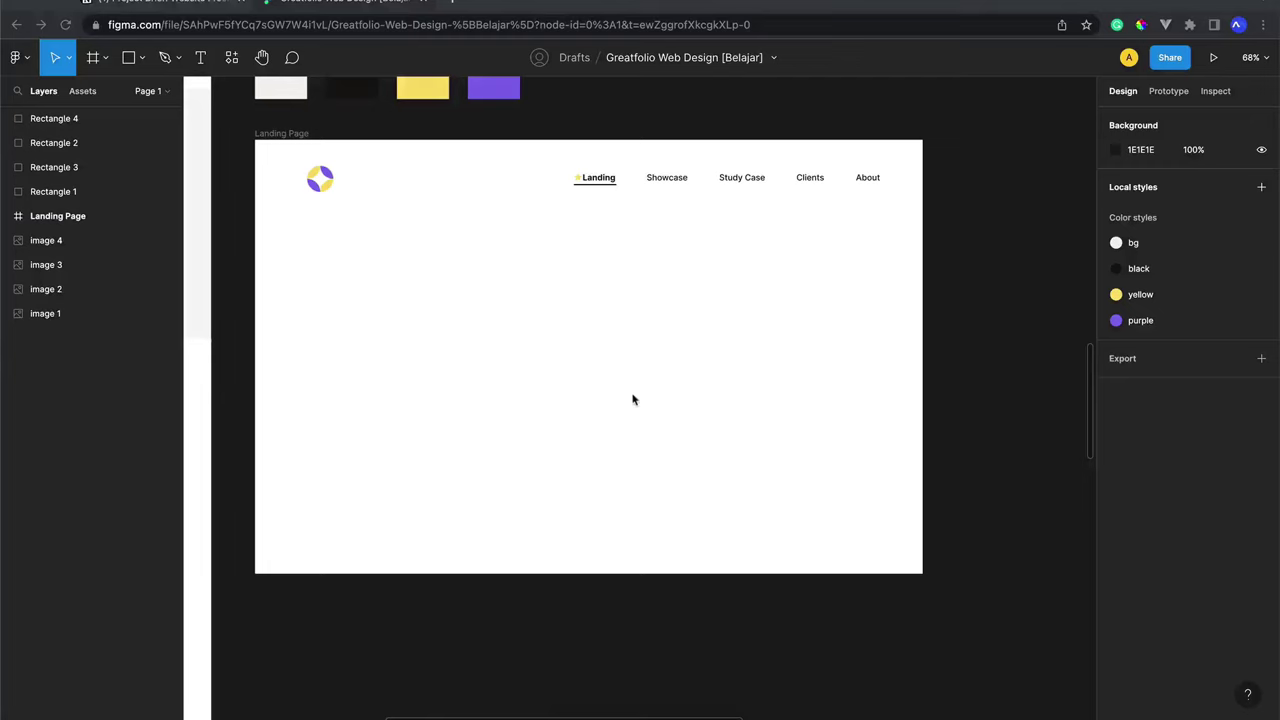
pyautogui.hotkey('shift', '2')
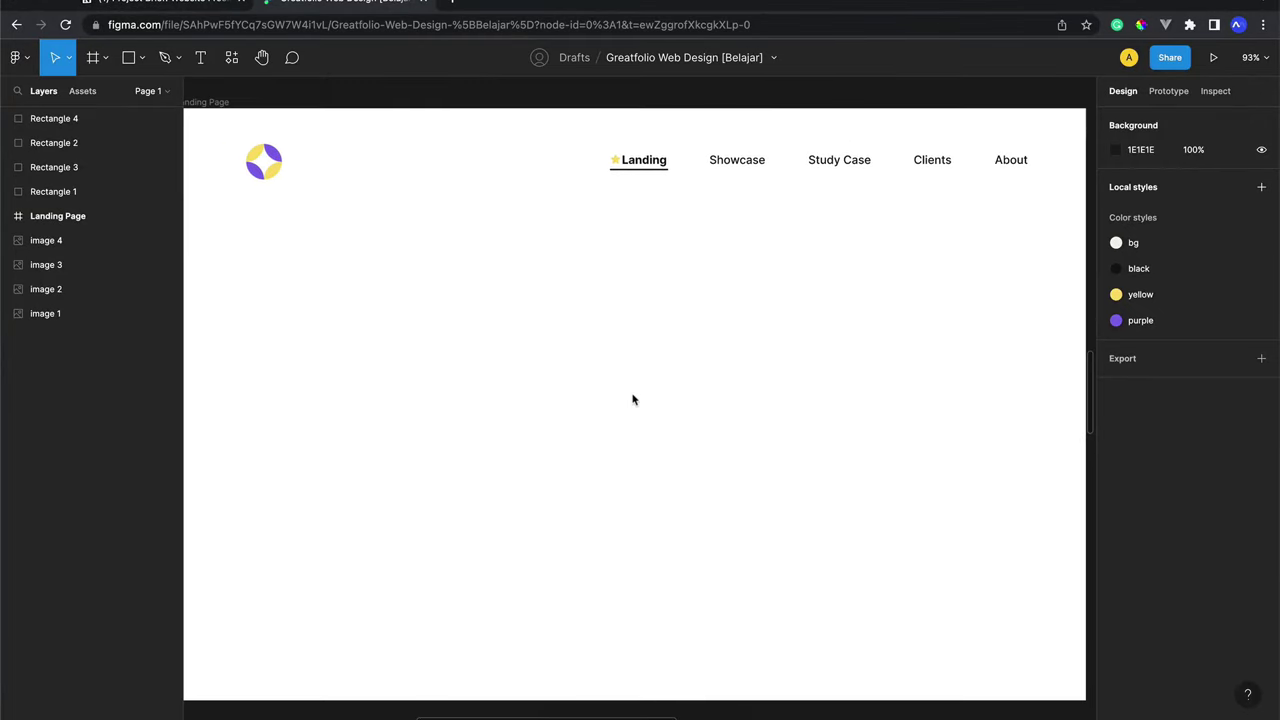
pyautogui.scroll(-3, 632, 399)
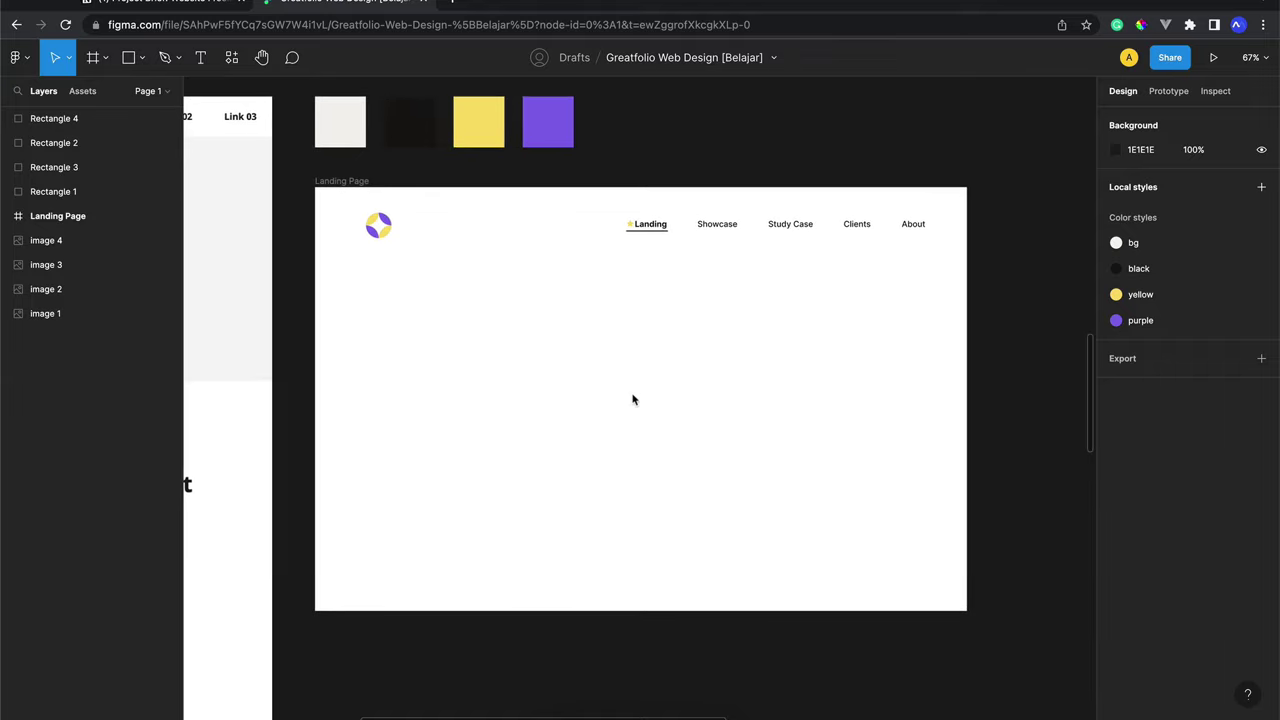
pyautogui.scroll(5, 632, 399)
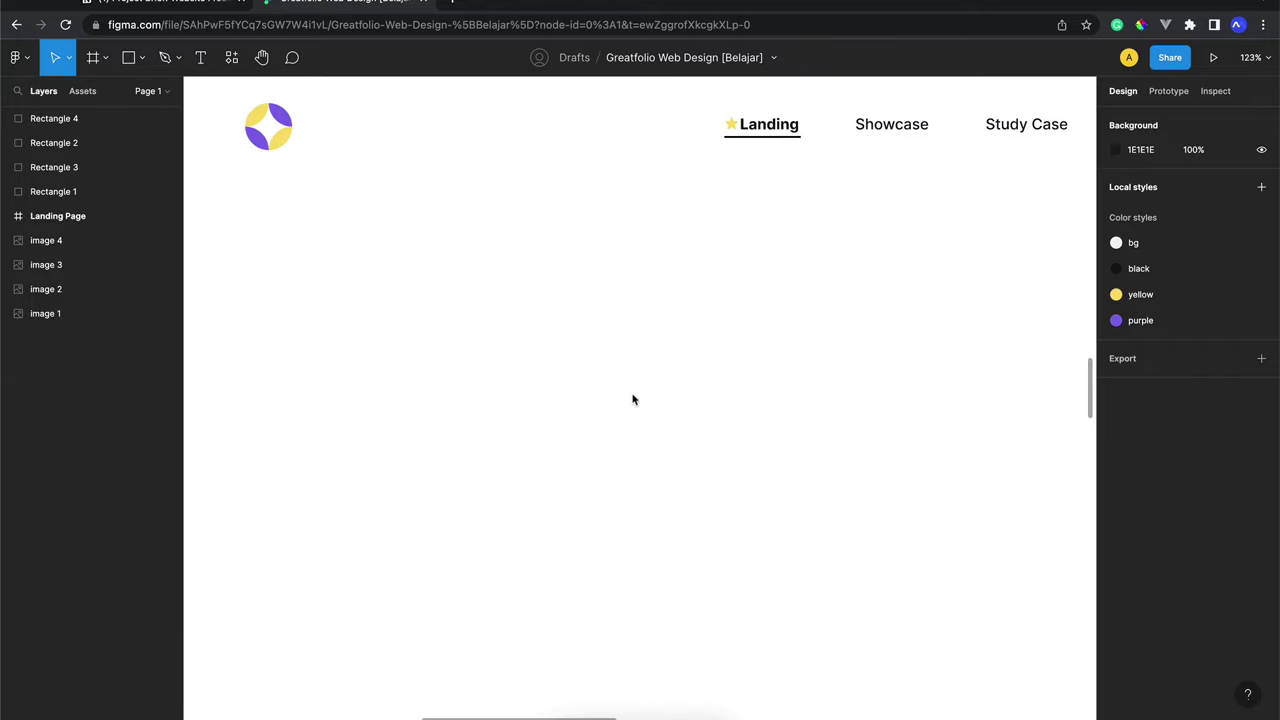
pyautogui.hscroll(-2, 632, 399)
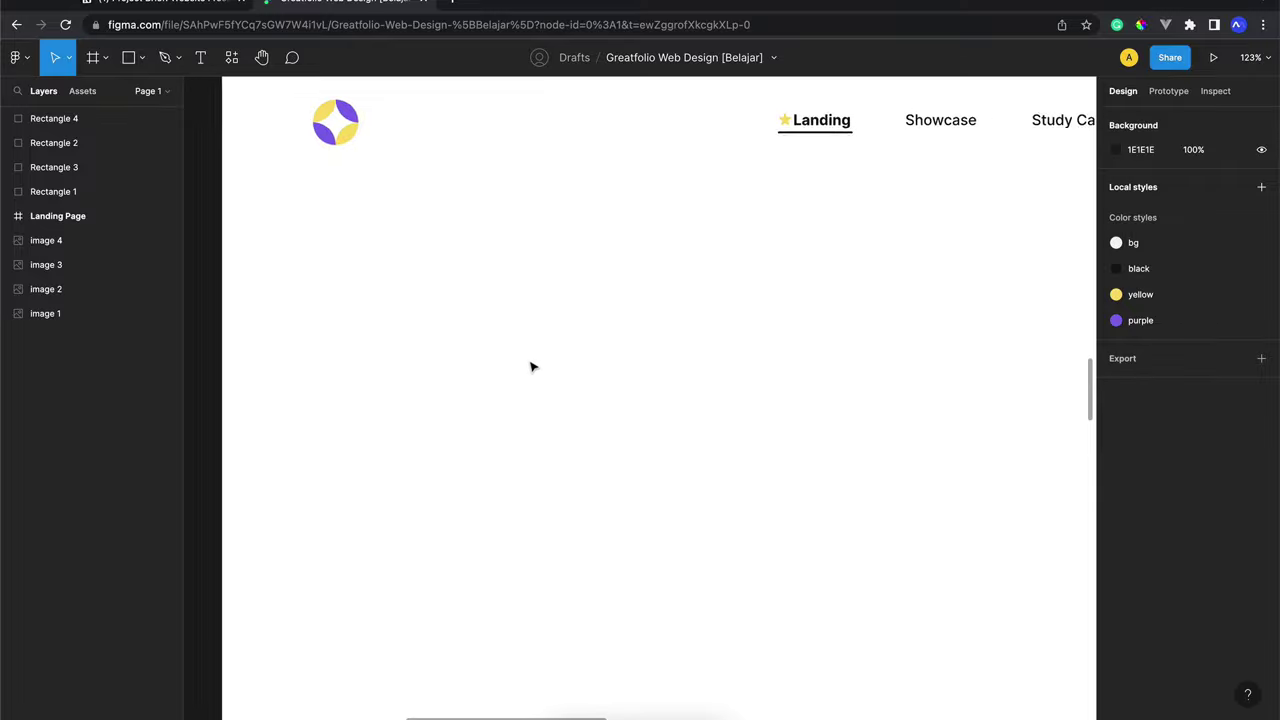
pyautogui.scroll(-5, 530, 350)
pyautogui.scroll(-3, 531, 337)
pyautogui.scroll(5, 404, 188)
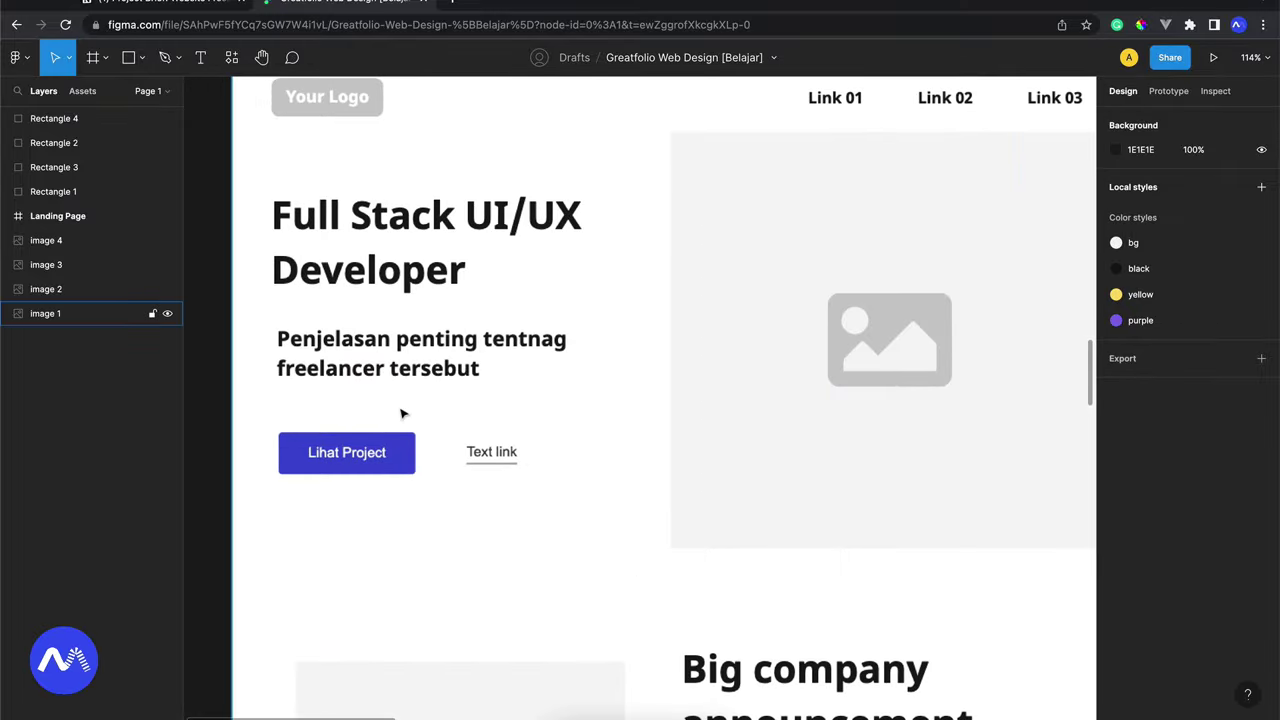
pyautogui.scroll(-3, 443, 327)
pyautogui.scroll(1, 442, 320)
pyautogui.scroll(1, 441, 316)
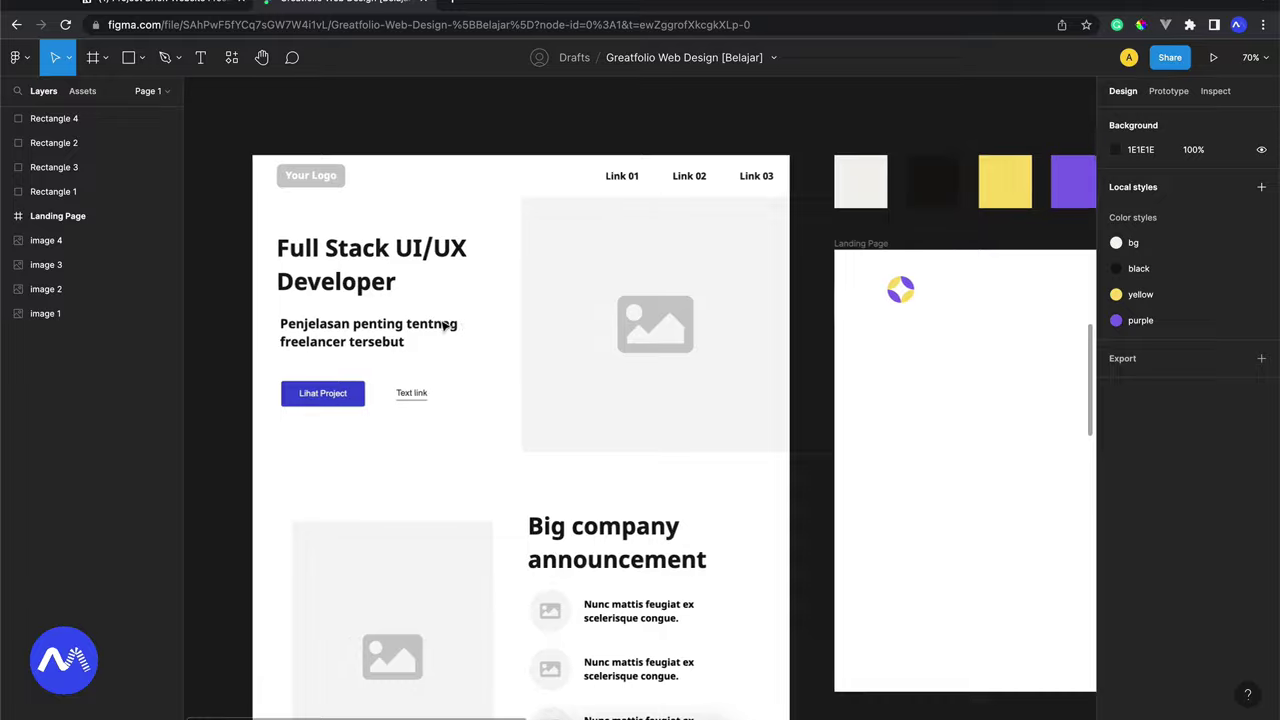
pyautogui.scroll(1, 440, 312)
pyautogui.scroll(3, 440, 312)
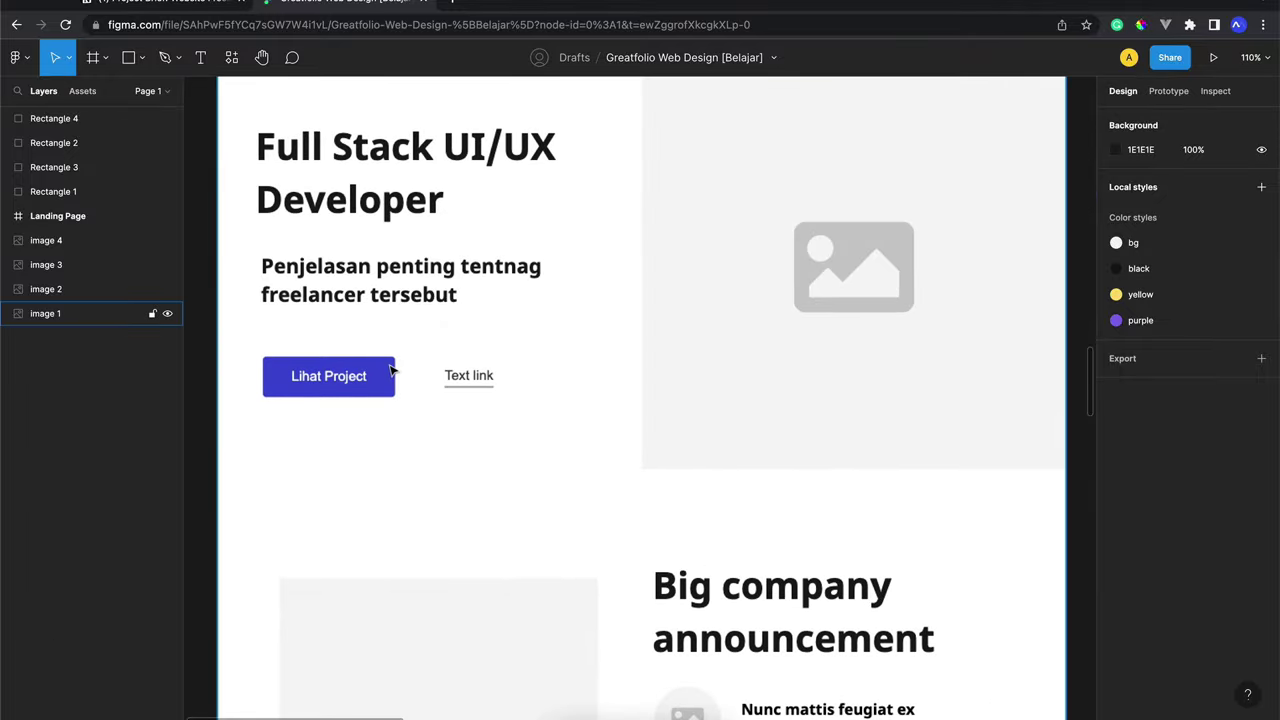
pyautogui.scroll(-3, 391, 370)
pyautogui.hscroll(3, 391, 370)
pyautogui.hscroll(3, 391, 370)
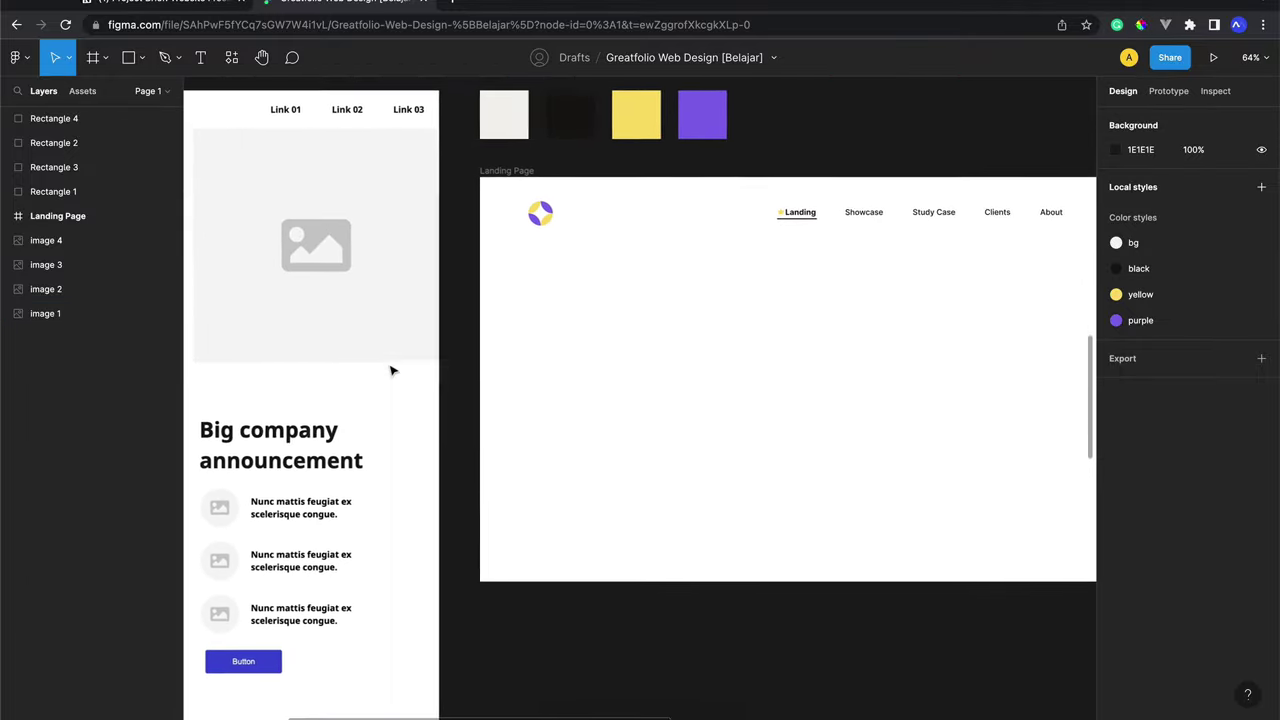
pyautogui.hscroll(-1, 391, 370)
pyautogui.hscroll(3, 395, 362)
pyautogui.scroll(3, 397, 360)
pyautogui.scroll(2, 397, 355)
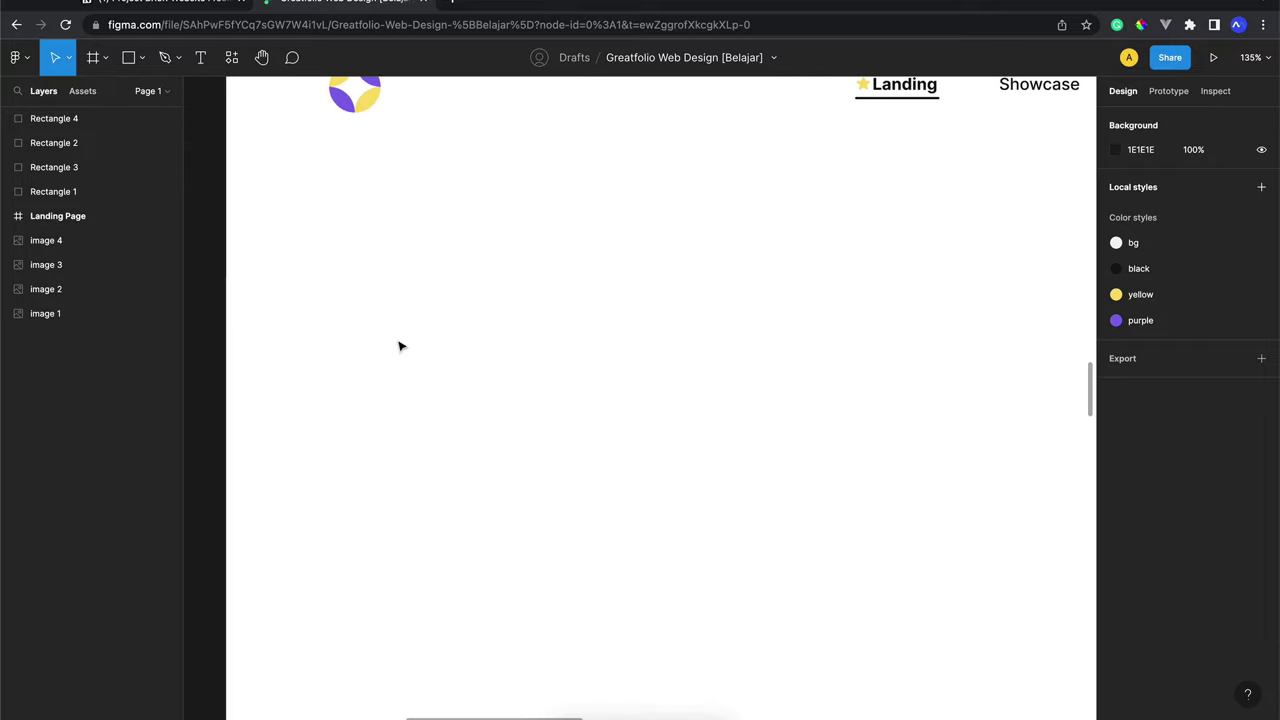
pyautogui.scroll(1, 399, 346)
pyautogui.press('t')
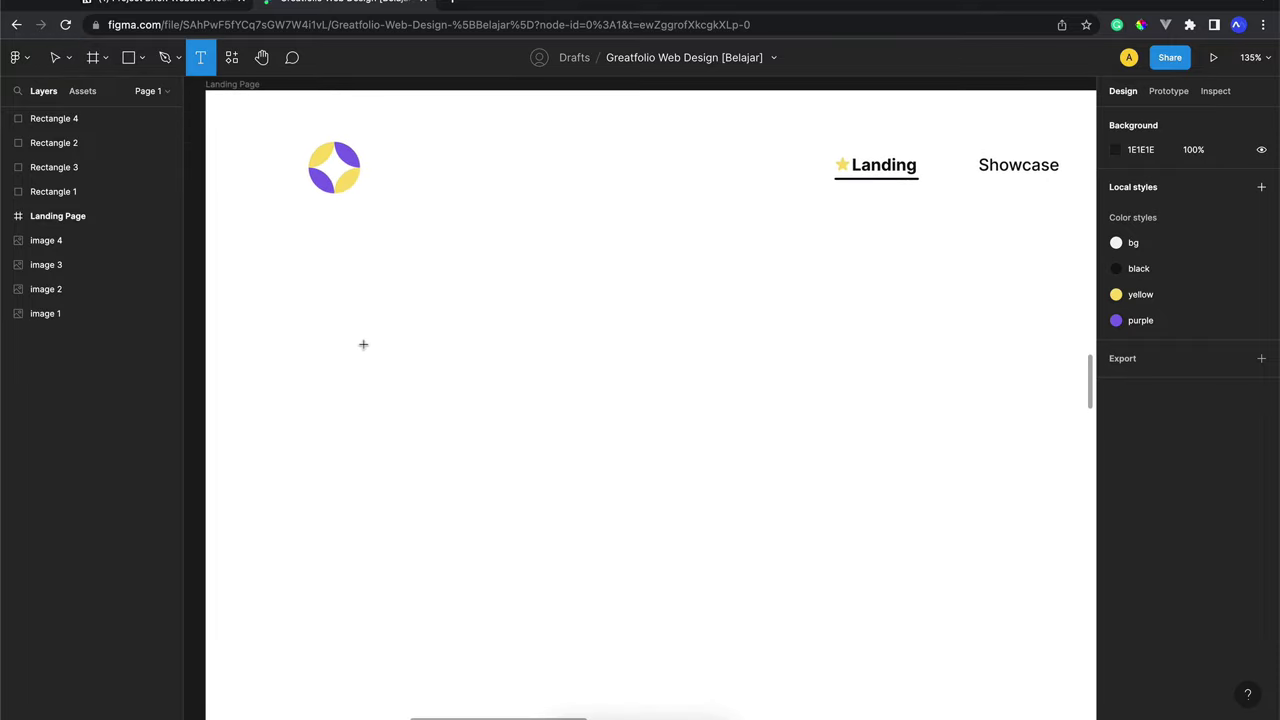
pyautogui.click(362, 344)
pyautogui.write('Full-Stack UI/UX Developer')
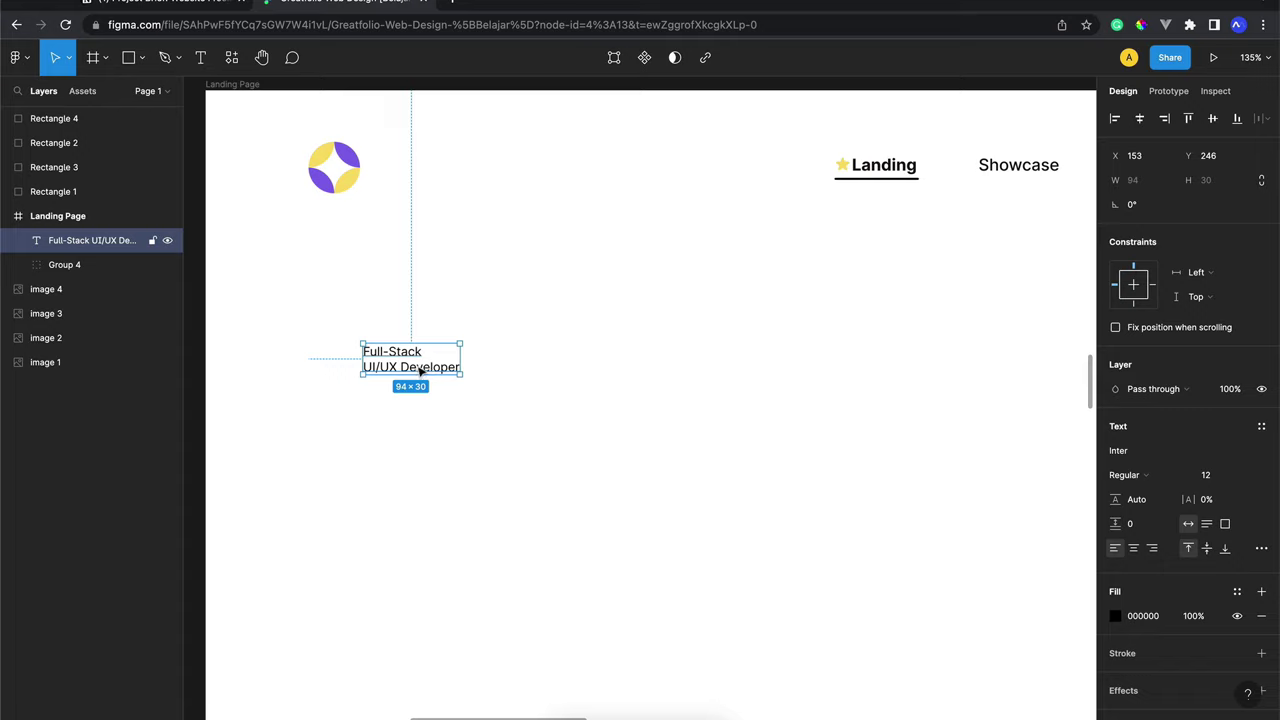
pyautogui.moveTo(410, 369); pyautogui.dragTo(407, 406)
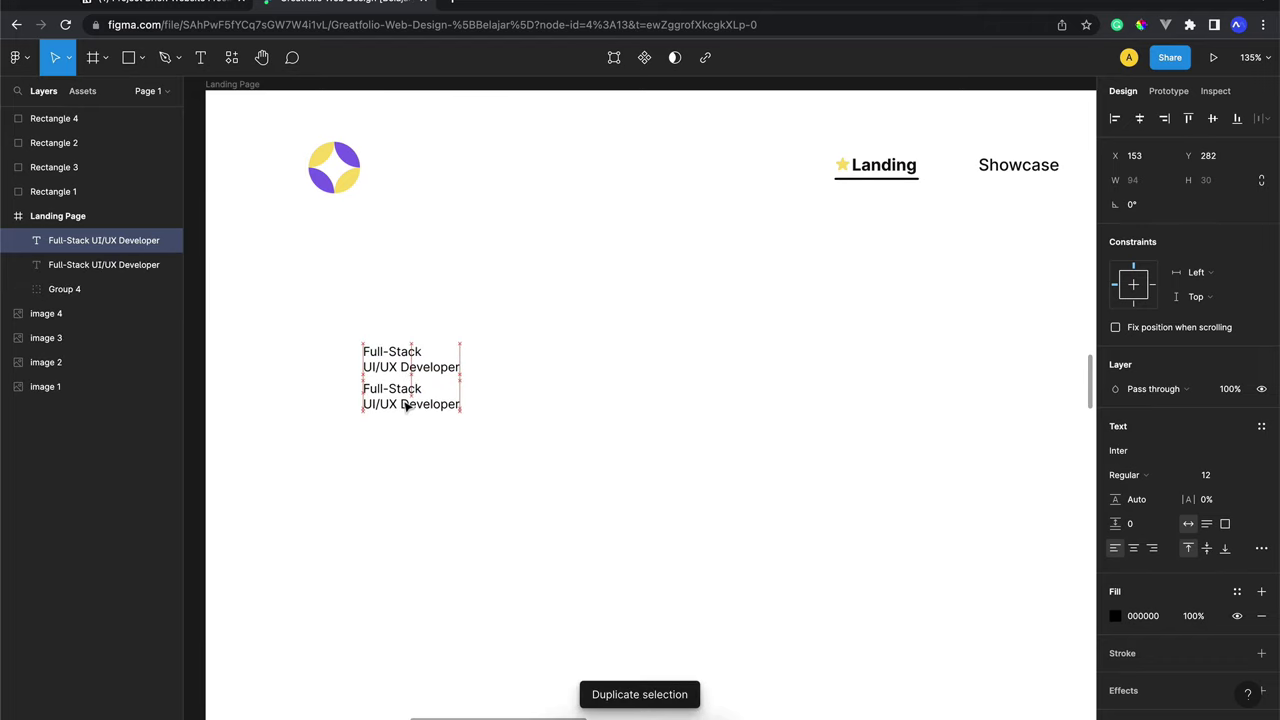
pyautogui.doubleClick(390, 400)
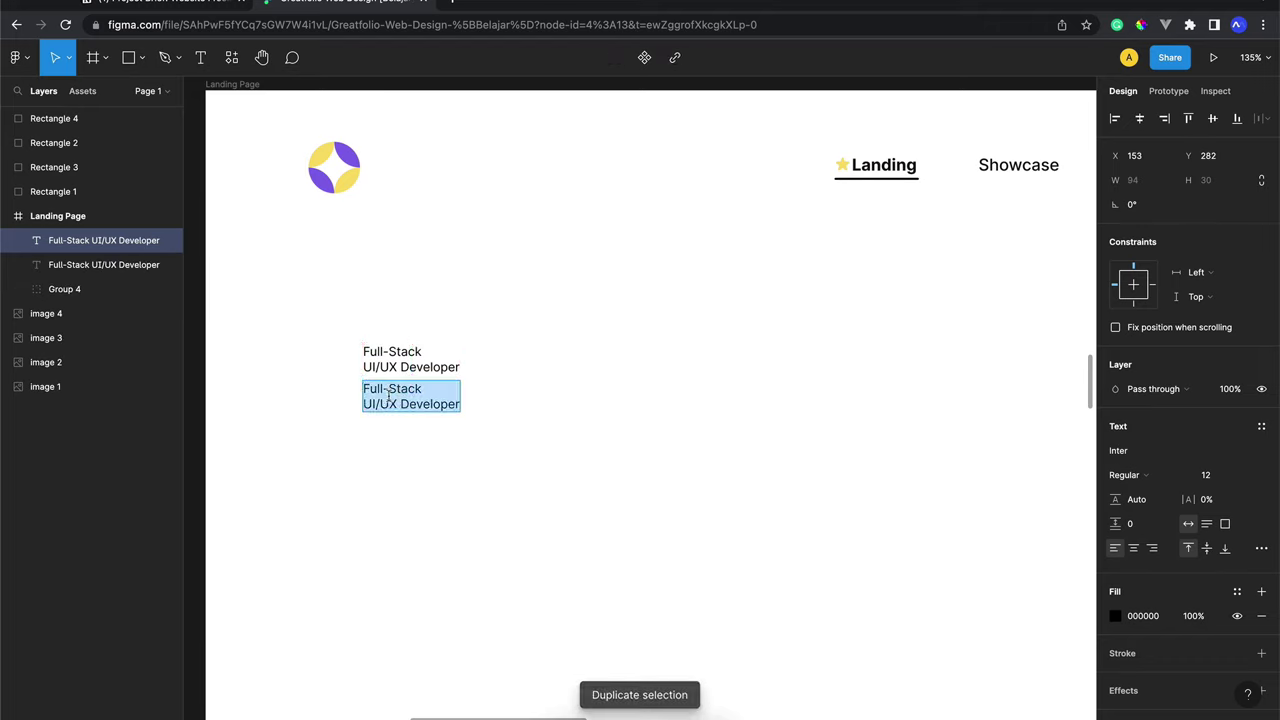
pyautogui.write('C')
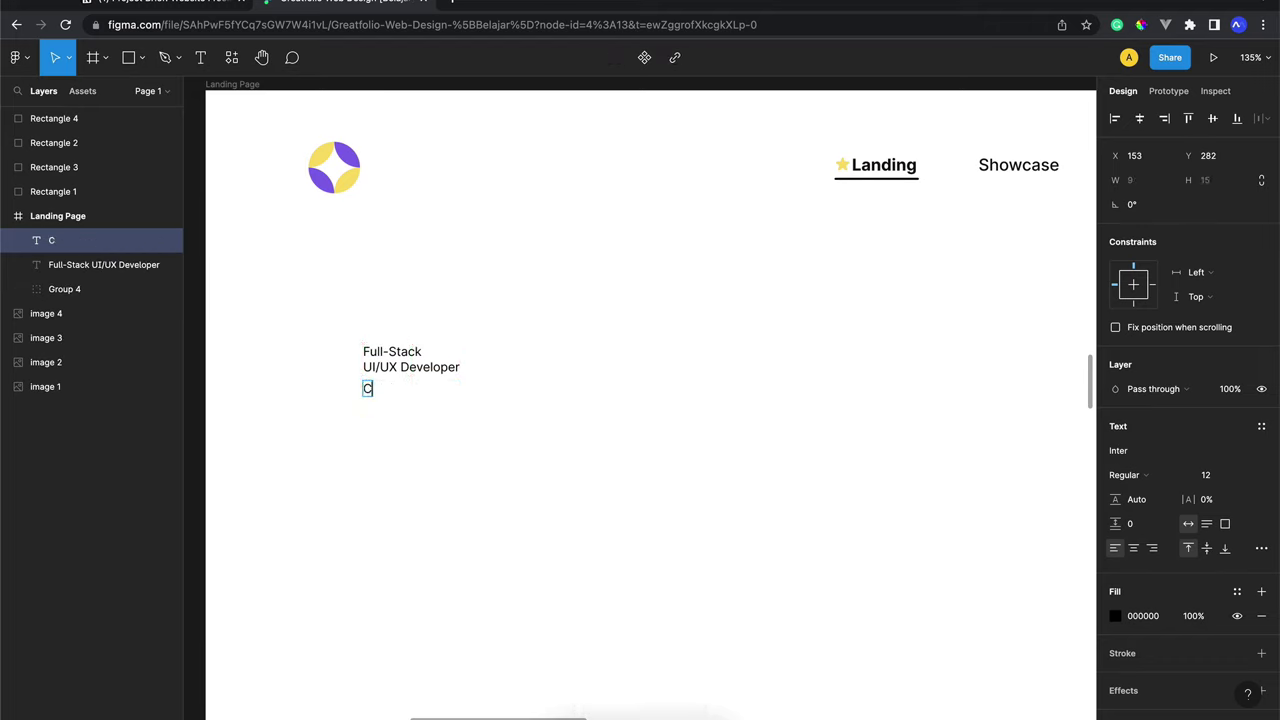
pyautogui.write('opywriter')
pyautogui.hotkey('ctrl', 'a')
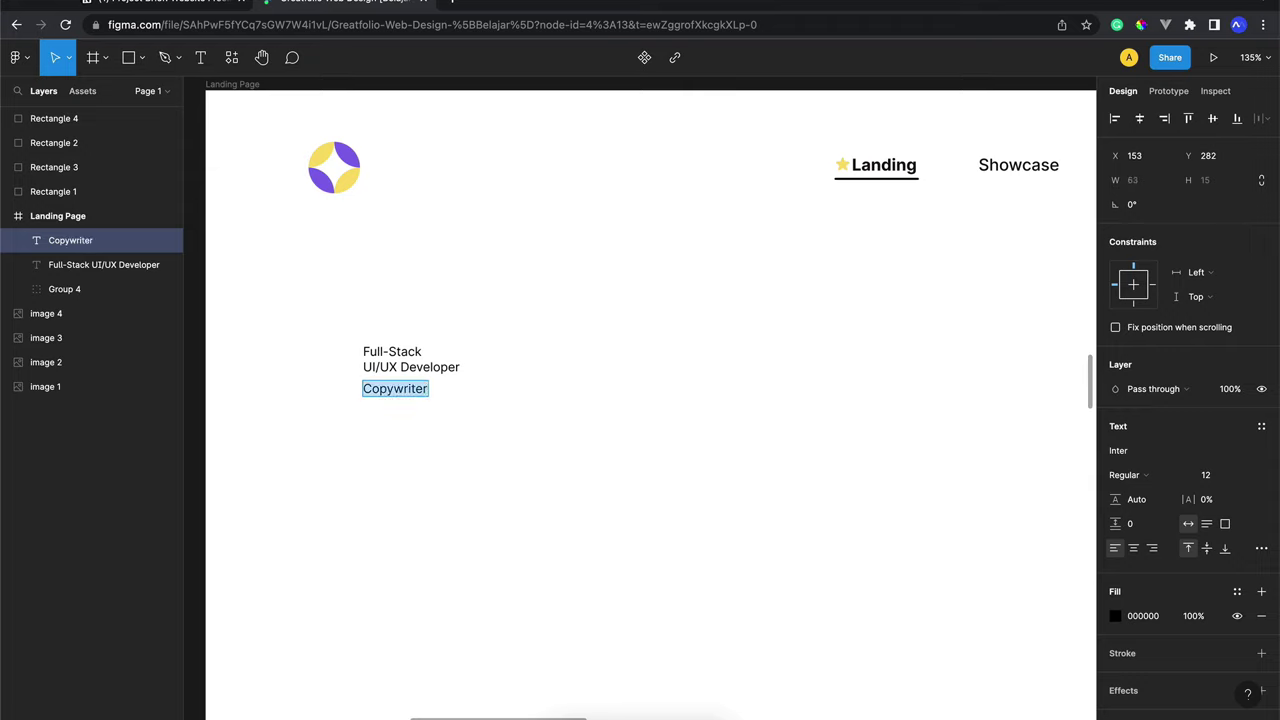
pyautogui.write('Professional')
pyautogui.press('Return')
pyautogui.write('C')
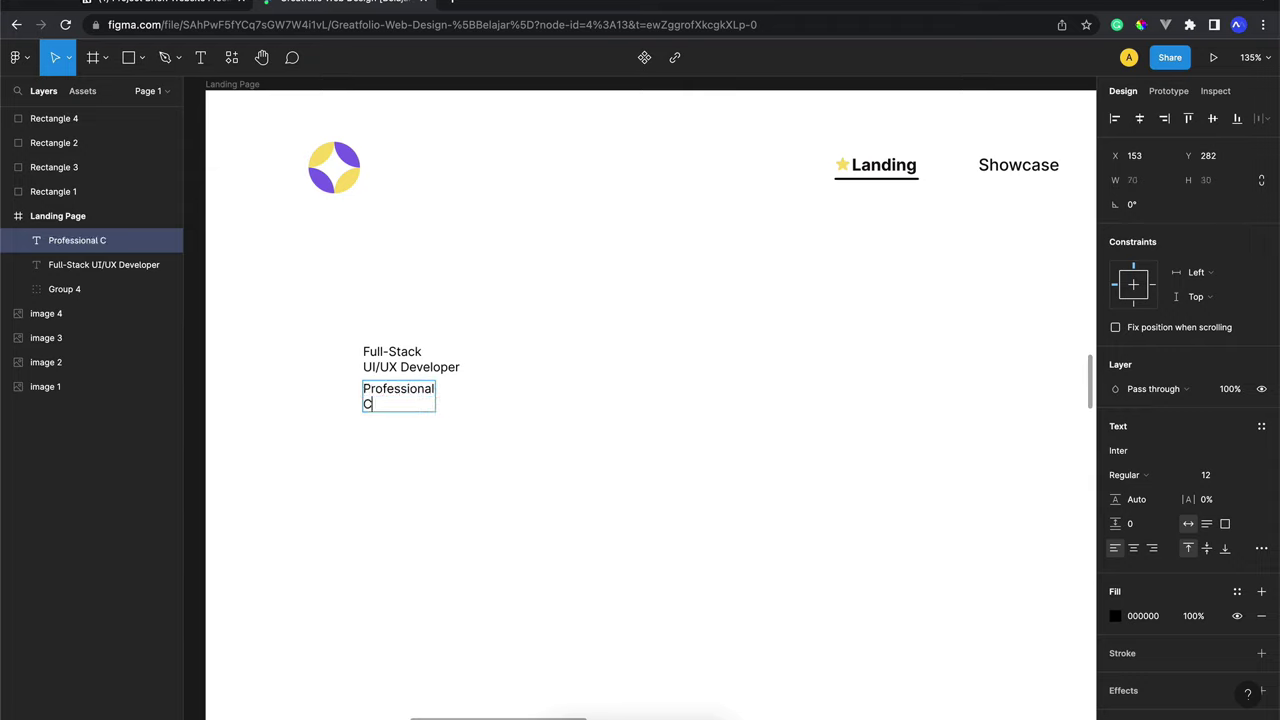
pyautogui.write('opywriter')
pyautogui.press('Escape')
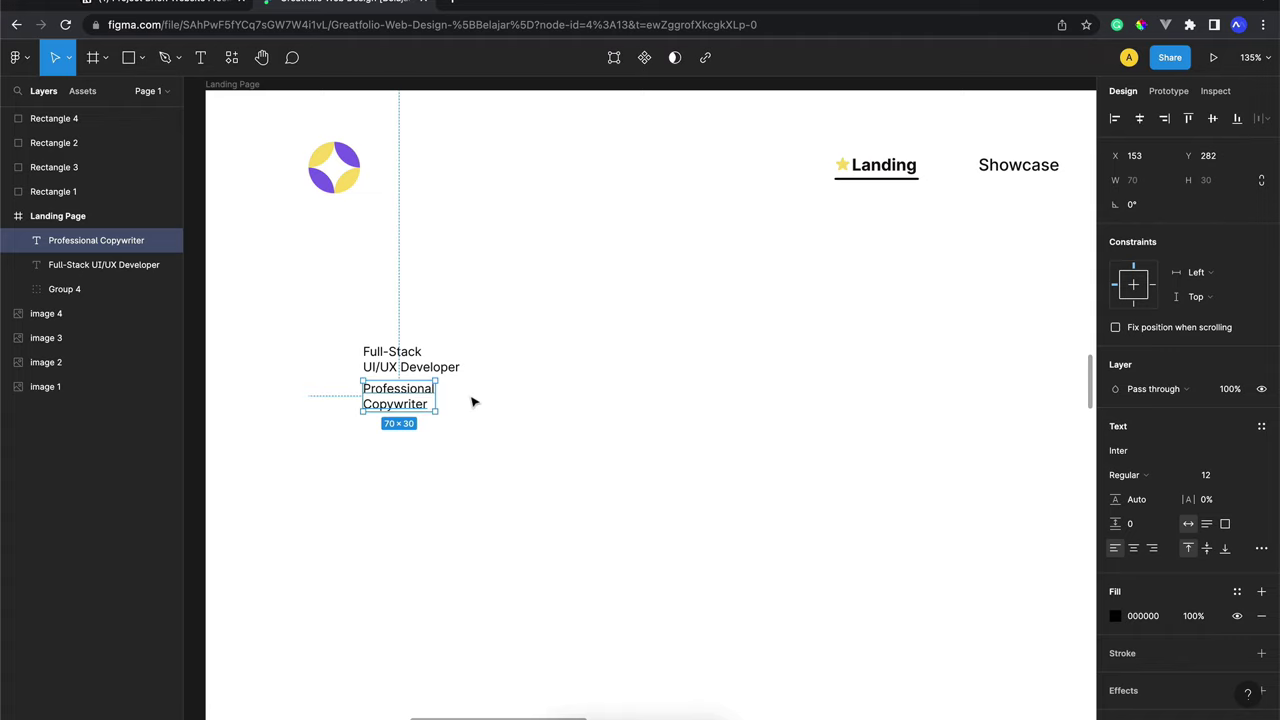
pyautogui.press('Delete')
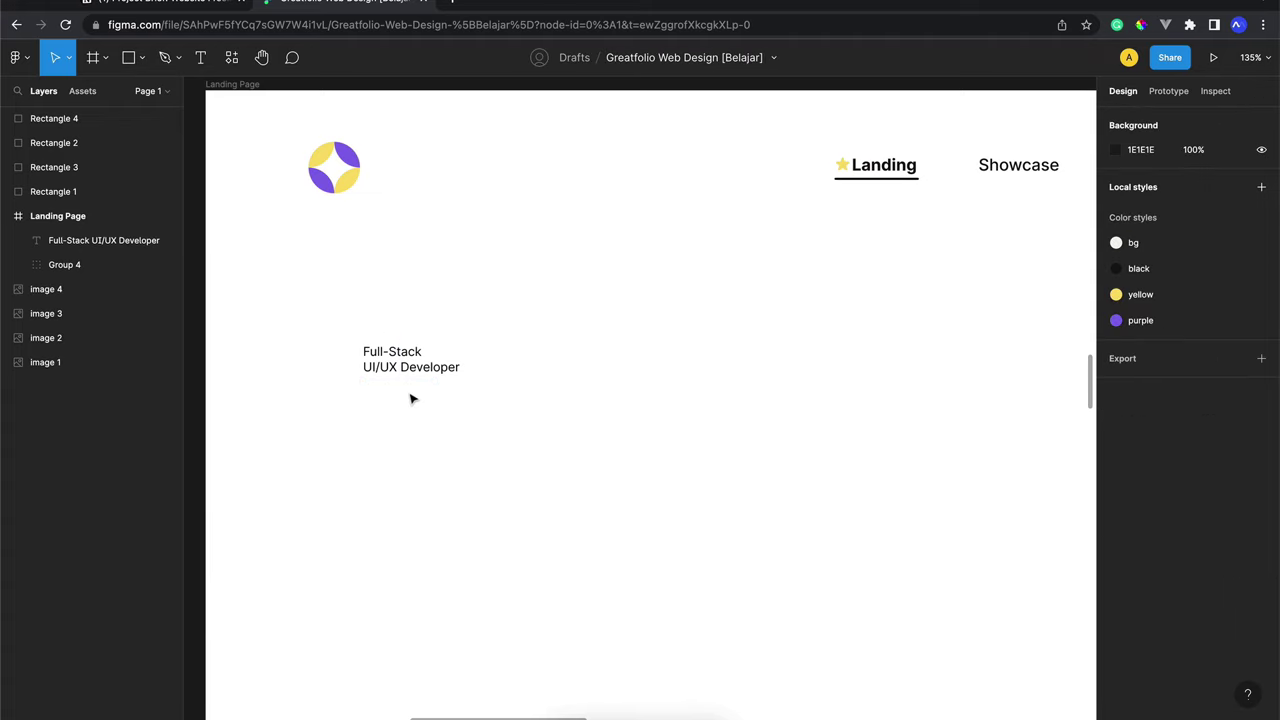
pyautogui.click(410, 360)
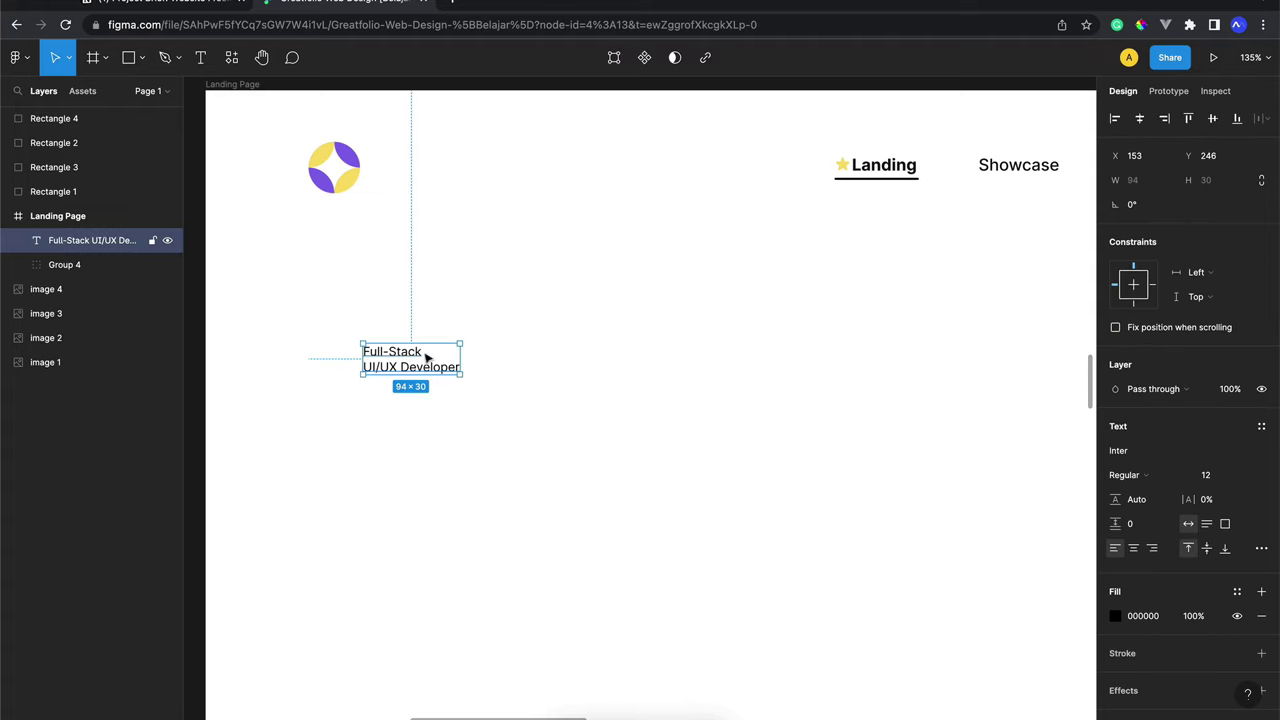
# Make the Full-Stack UI/UX Developer headline Extra Bold at font size 55
pyautogui.scroll(1, 494, 340)
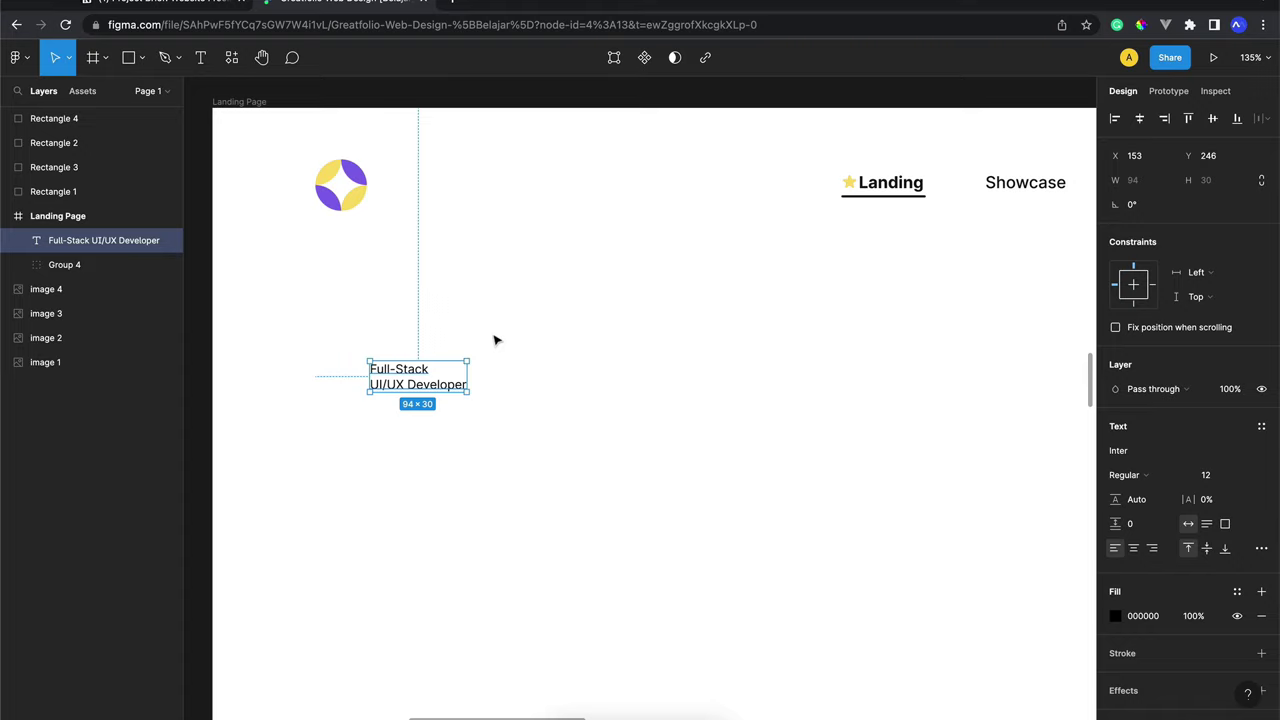
pyautogui.scroll(1, 494, 340)
pyautogui.scroll(-1, 494, 340)
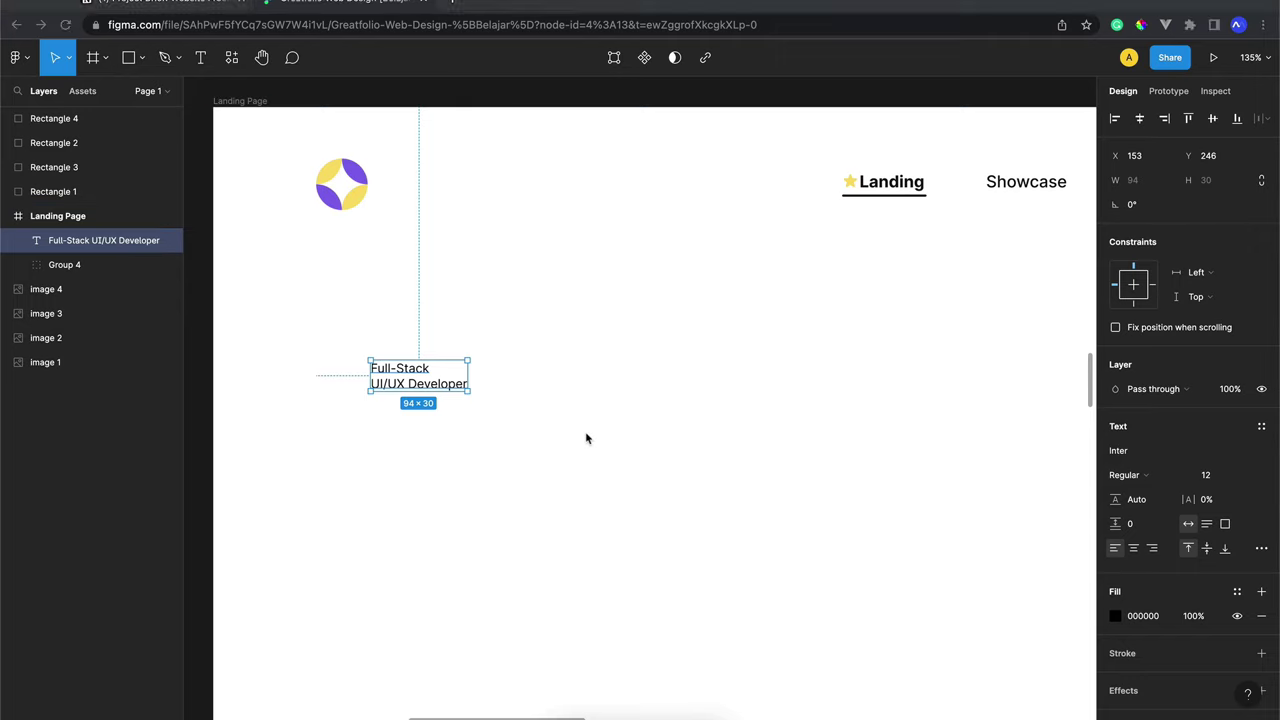
pyautogui.click(1174, 475)
pyautogui.click(1169, 546)
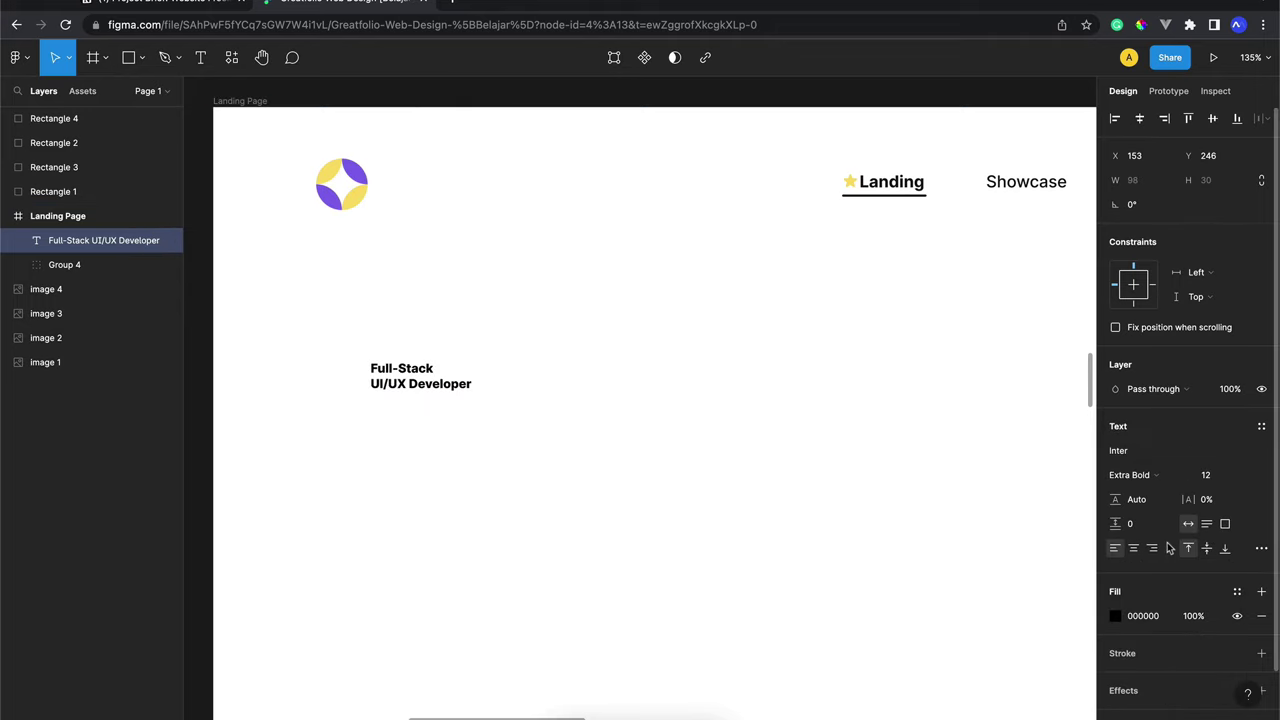
pyautogui.click(1213, 479)
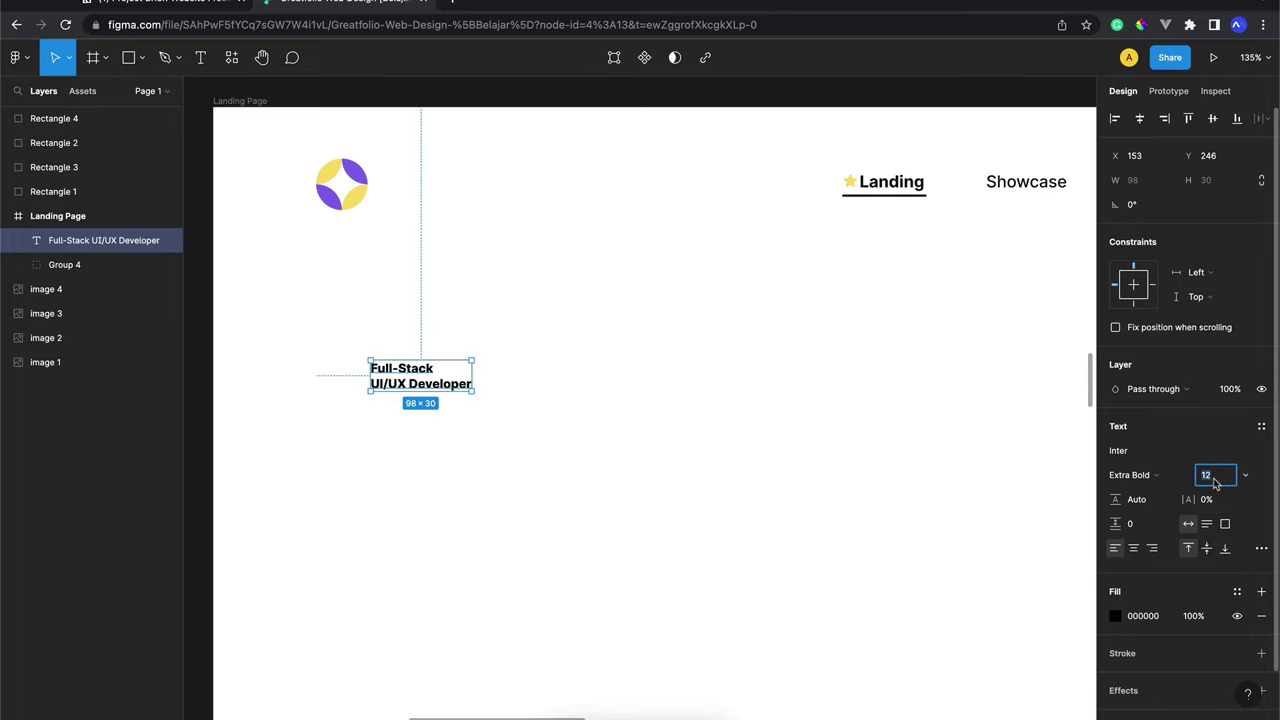
pyautogui.write('55')
pyautogui.press('Return')
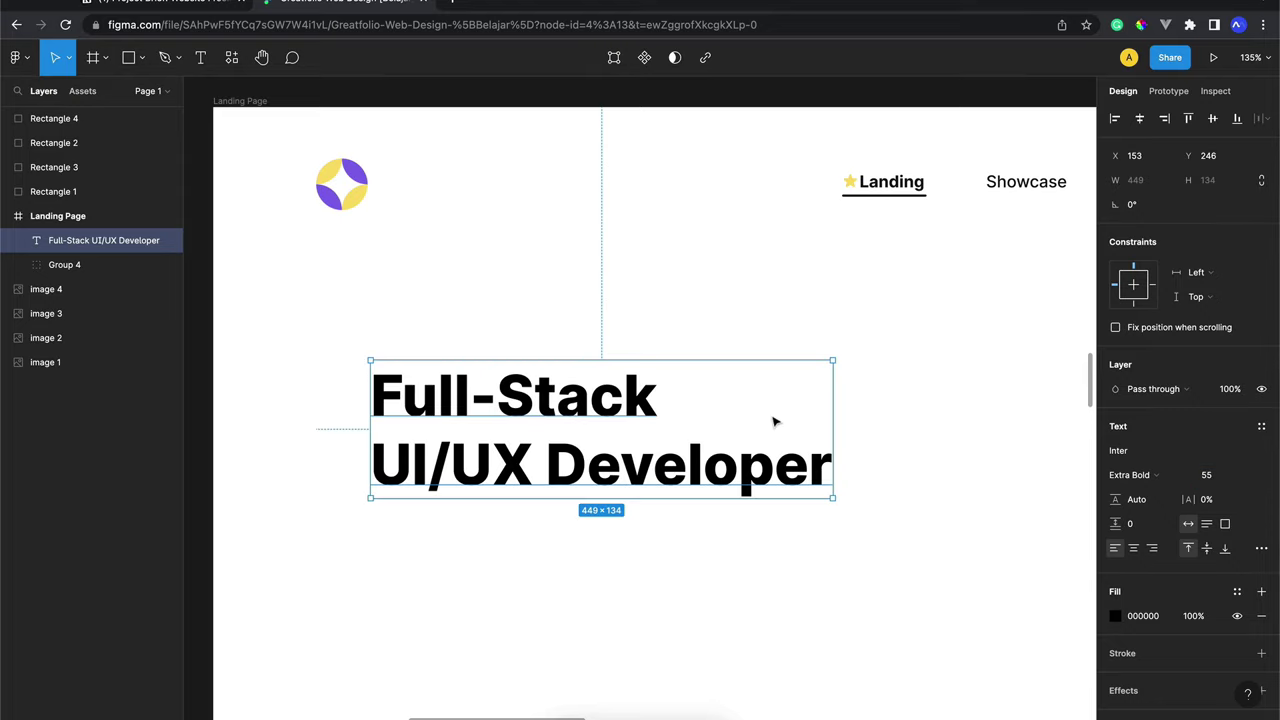
pyautogui.hotkey('shift', '0')
pyautogui.hscroll(2, 775, 421)
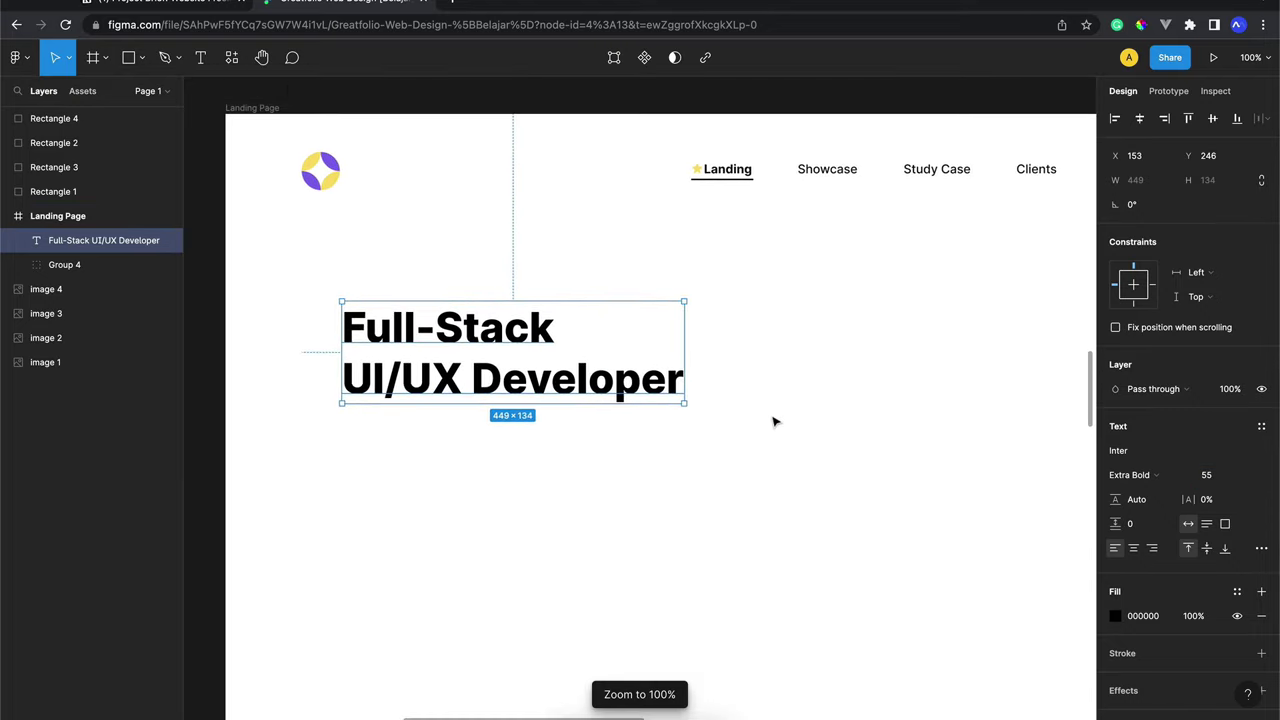
# Show the Landing Page layout grid and snap the headline left to the first column
pyautogui.click(243, 110)
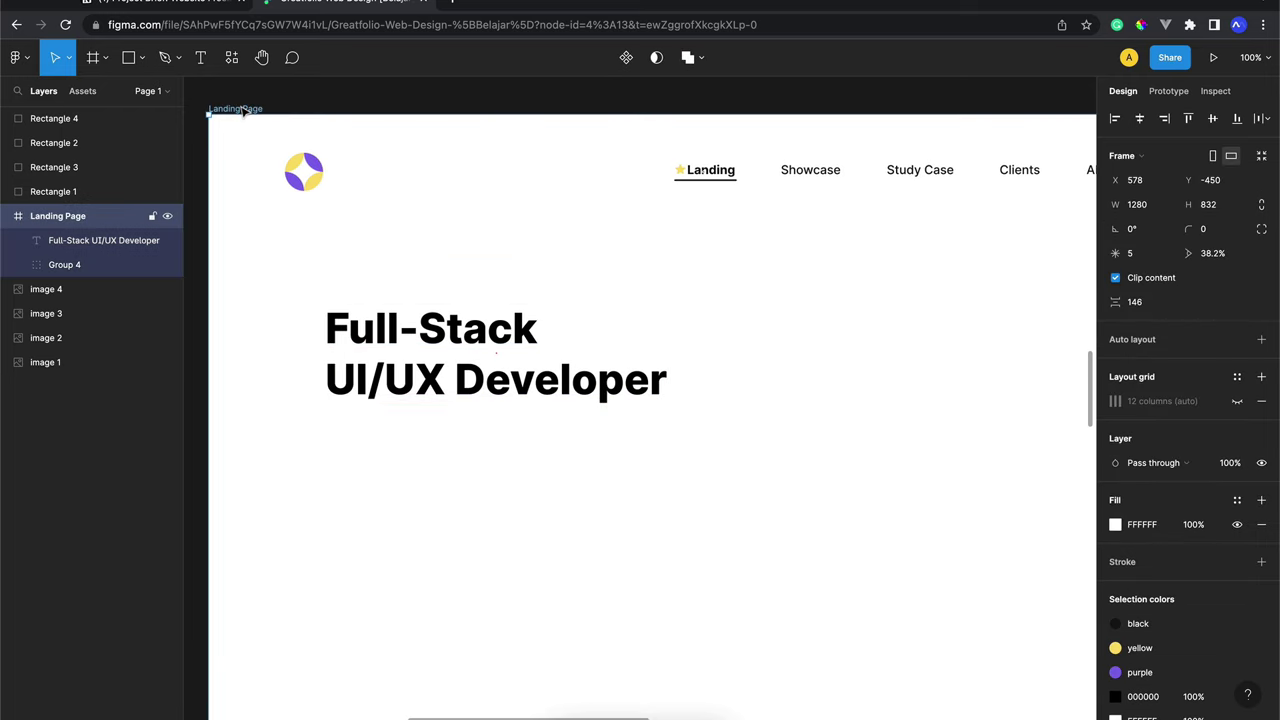
pyautogui.click(1238, 401)
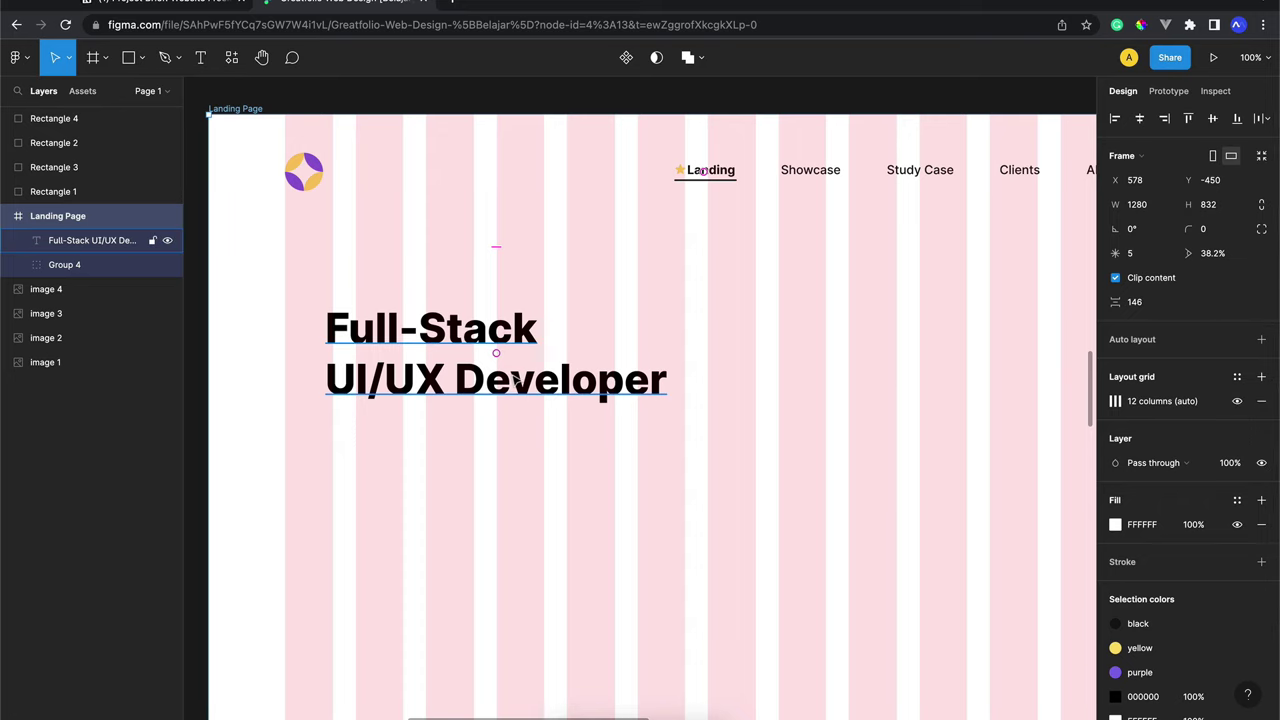
pyautogui.moveTo(433, 375); pyautogui.dragTo(396, 381)
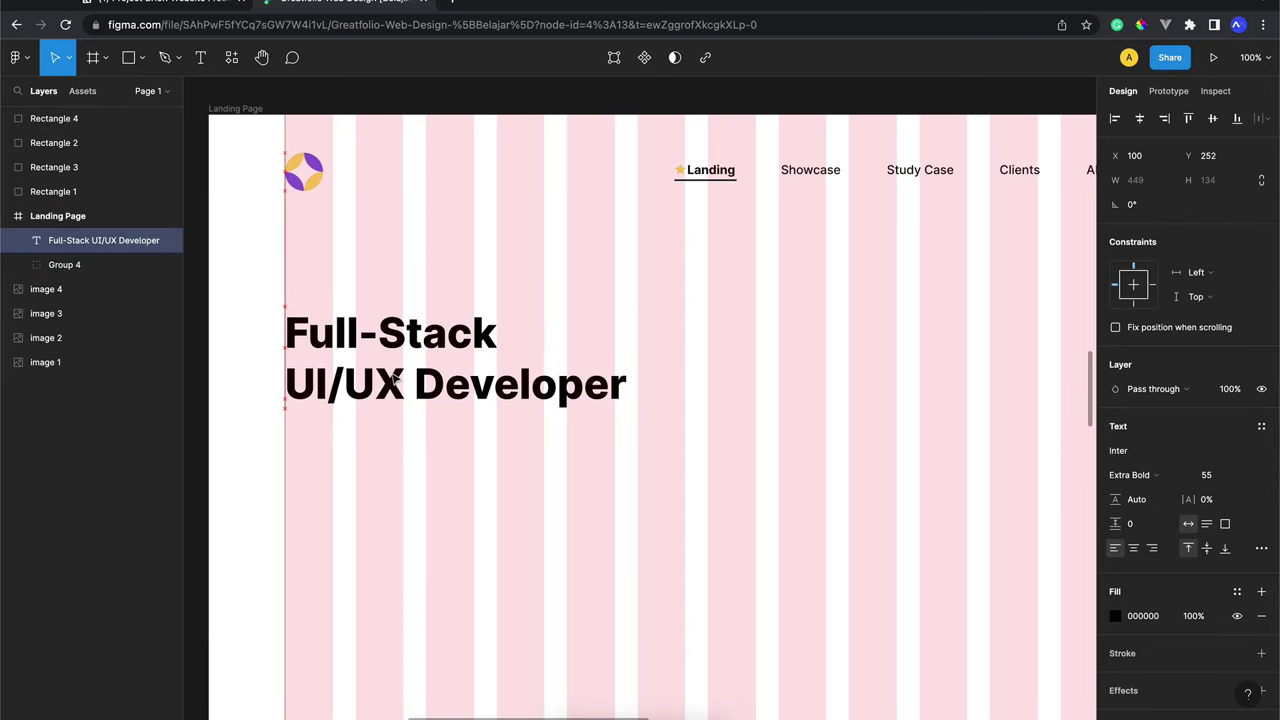
pyautogui.scroll(3, 397, 345)
pyautogui.hscroll(-1, 400, 337)
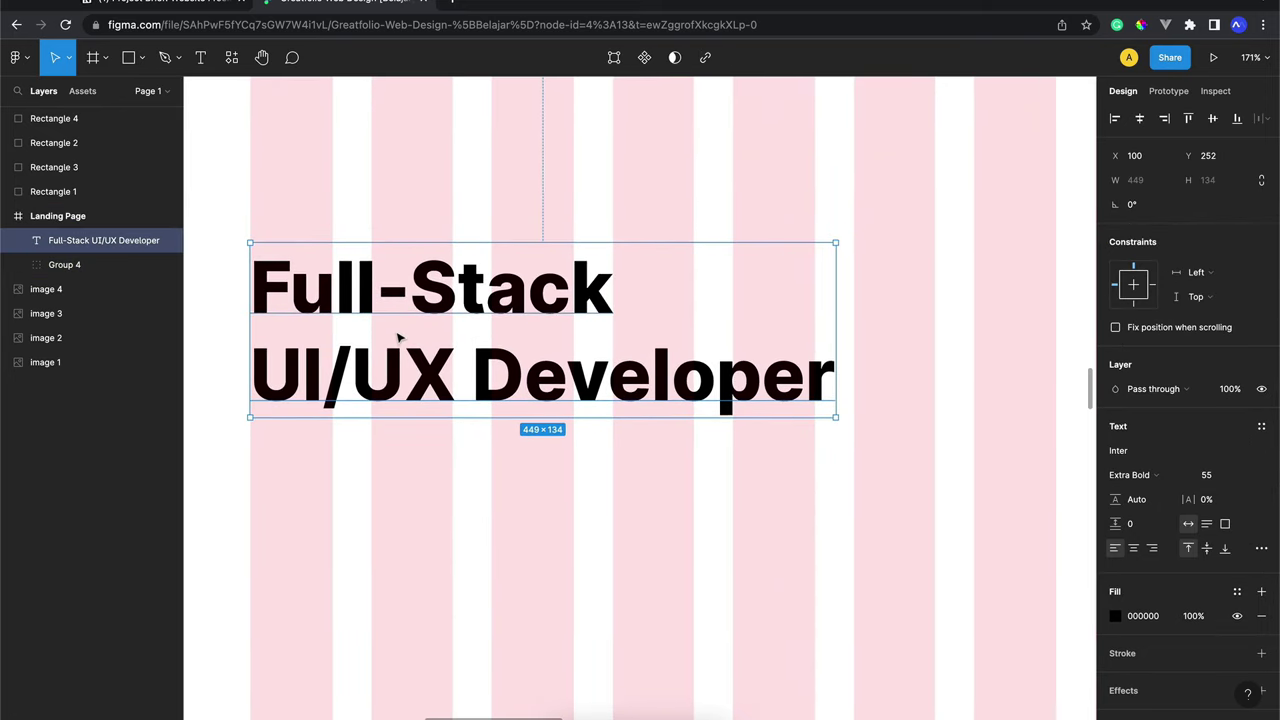
pyautogui.scroll(-3, 430, 315)
# Duplicate the headline below it and make the copy Inter Medium at size 18
pyautogui.hotkey('ctrl', 'd')
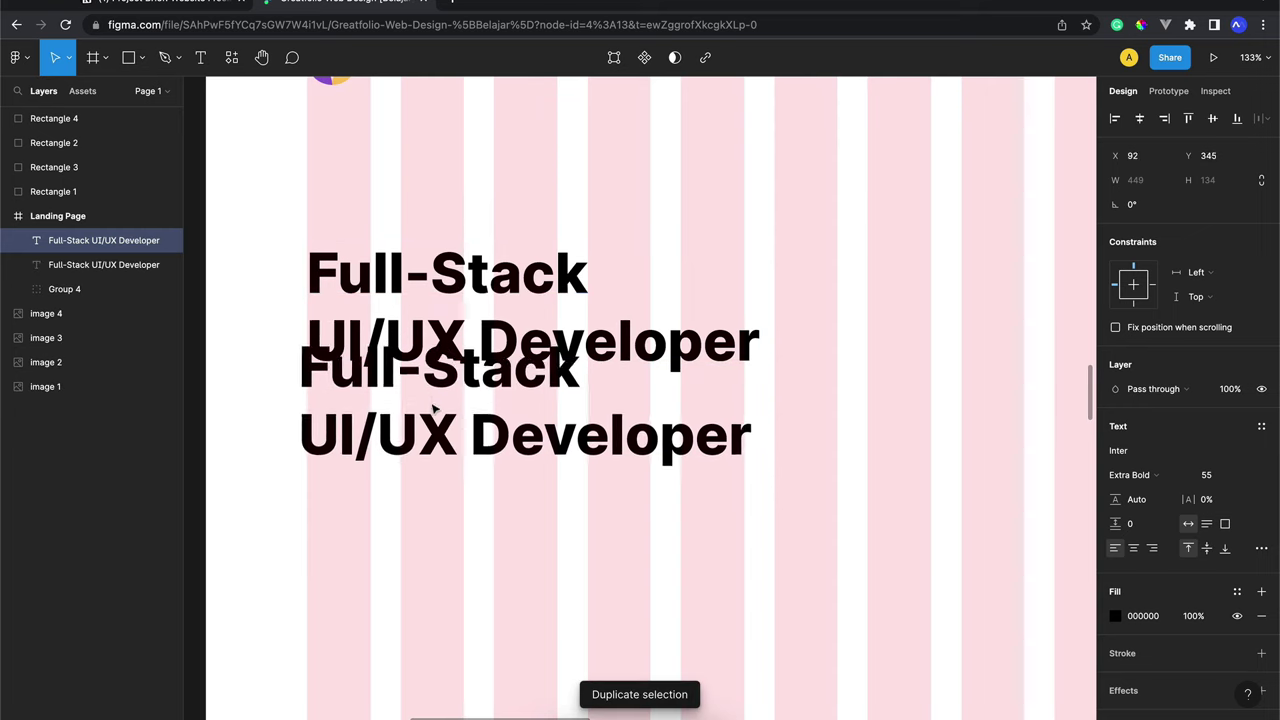
pyautogui.moveTo(437, 311)
pyautogui.mouseDown()
pyautogui.moveTo(441, 453)
pyautogui.moveTo(442, 441)
pyautogui.mouseUp()
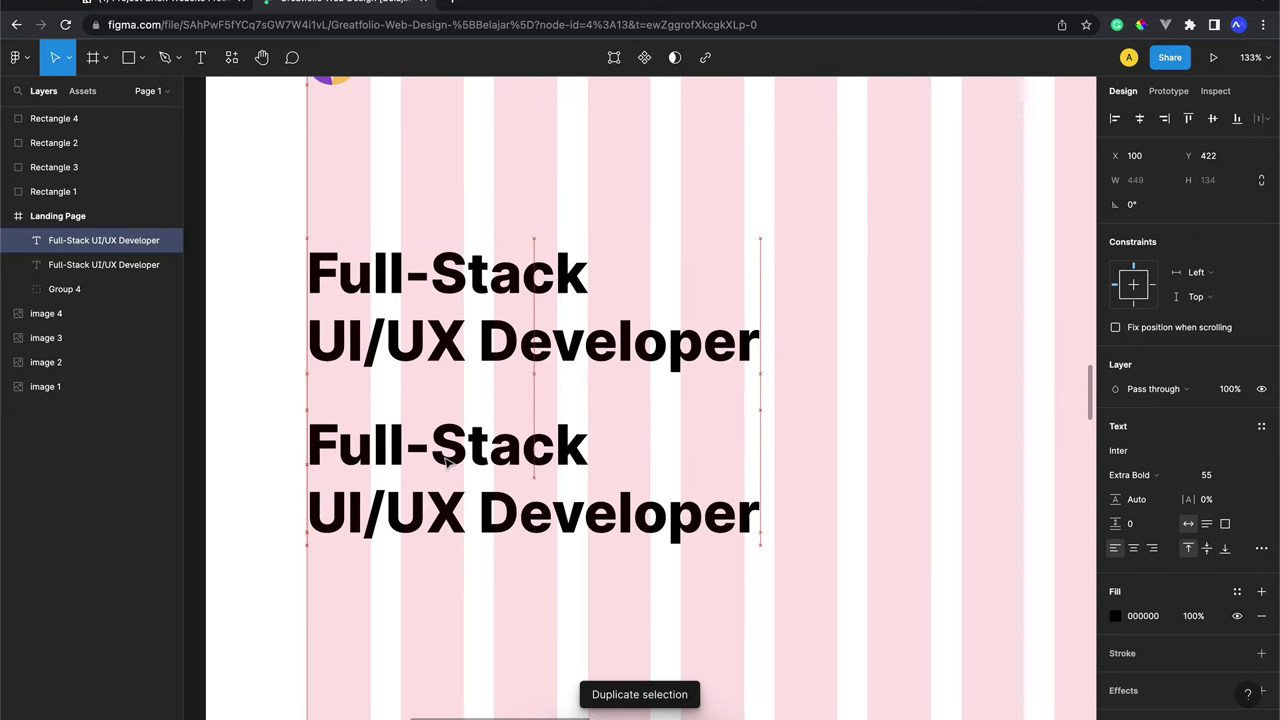
pyautogui.click(1206, 475)
pyautogui.write('18')
pyautogui.press('Return')
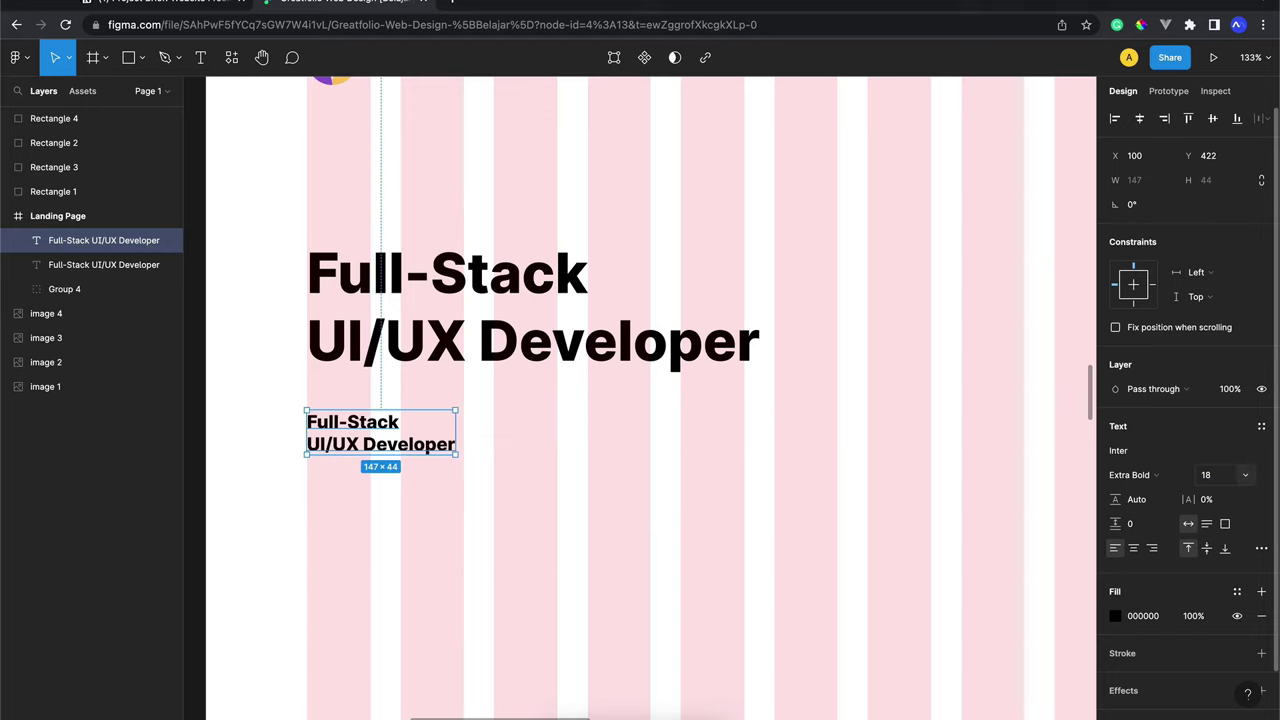
pyautogui.click(1156, 481)
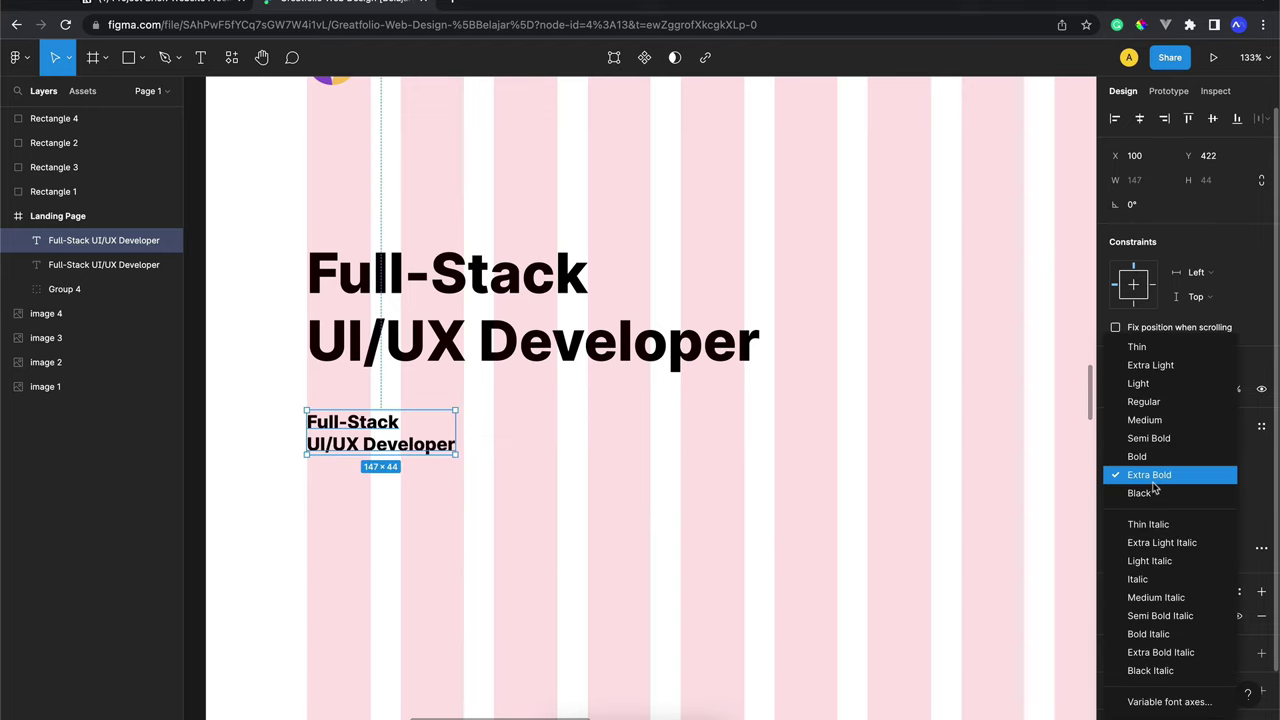
pyautogui.click(1176, 420)
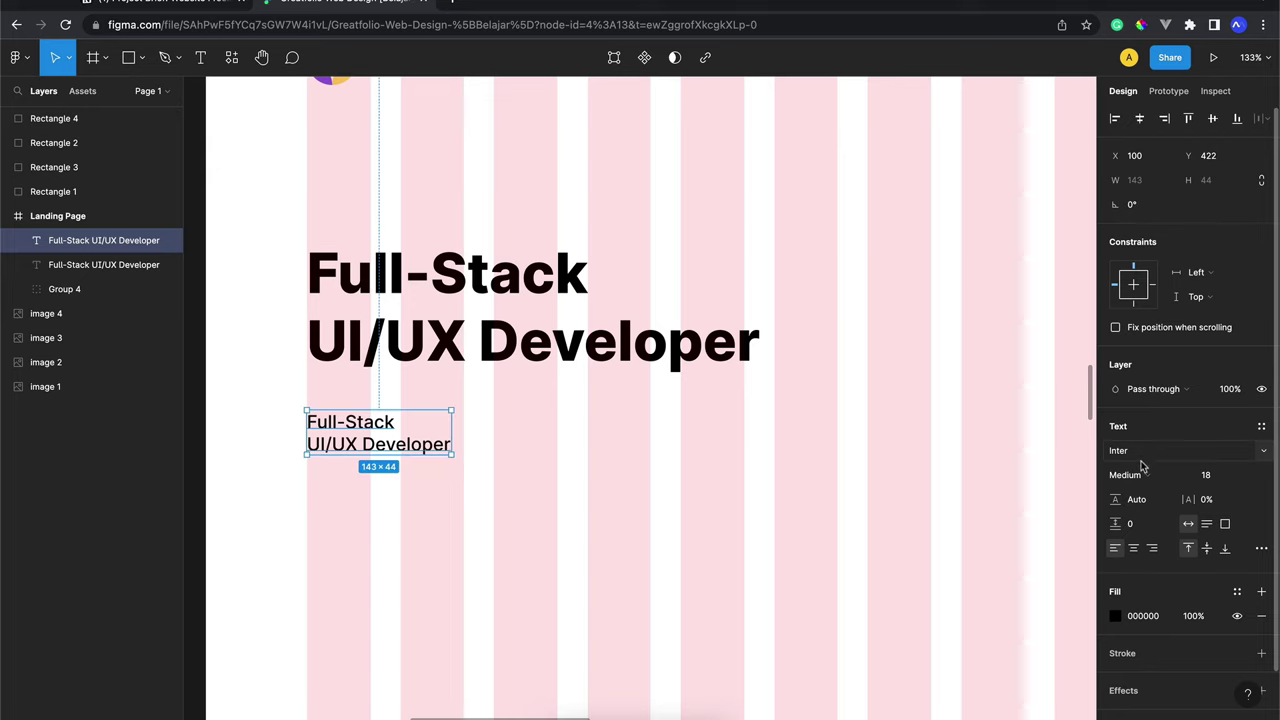
pyautogui.hscroll(-2, 914, 466)
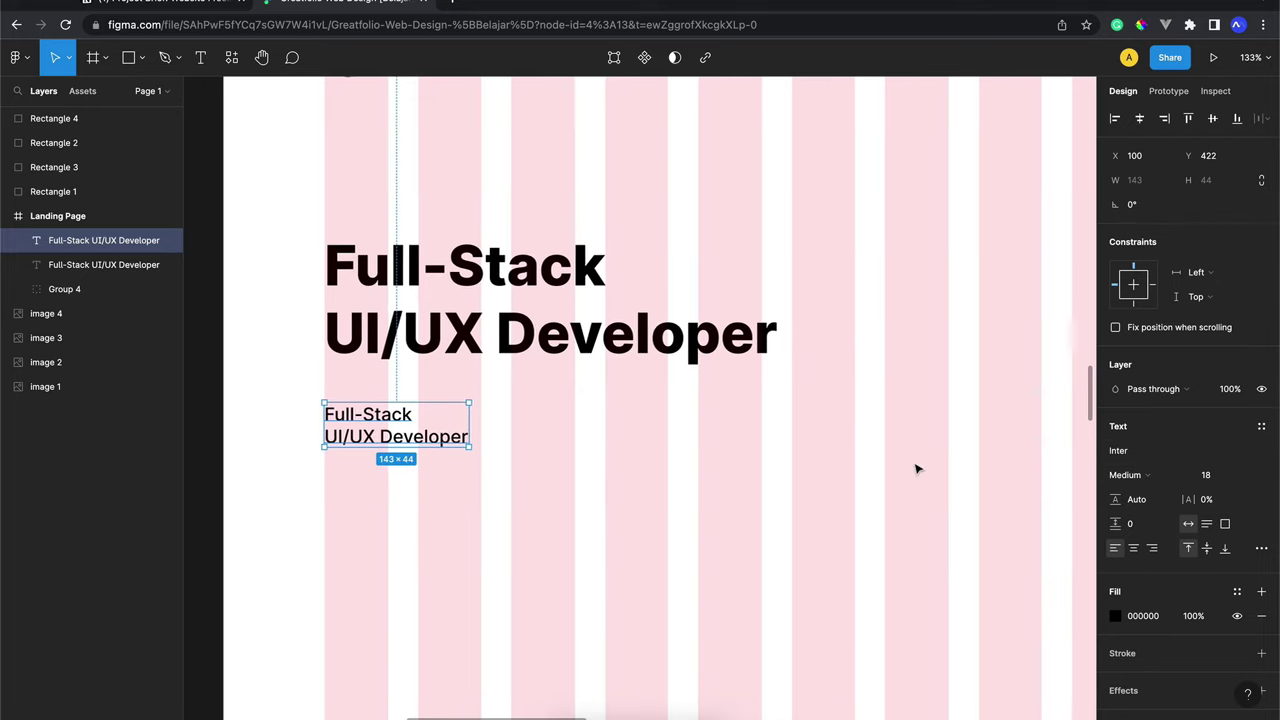
# Replace the copy's wording with the pasted Indonesian subtitle text
pyautogui.doubleClick(392, 431)
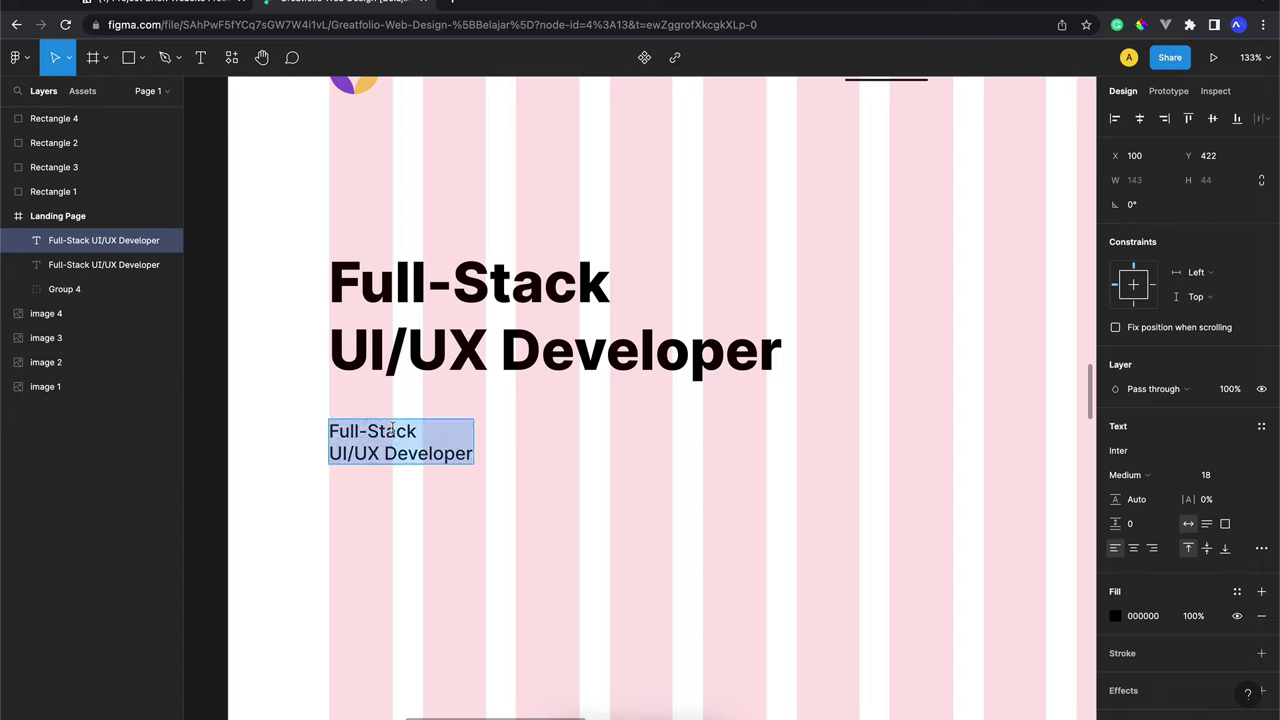
pyautogui.write('Lorem ipsum')
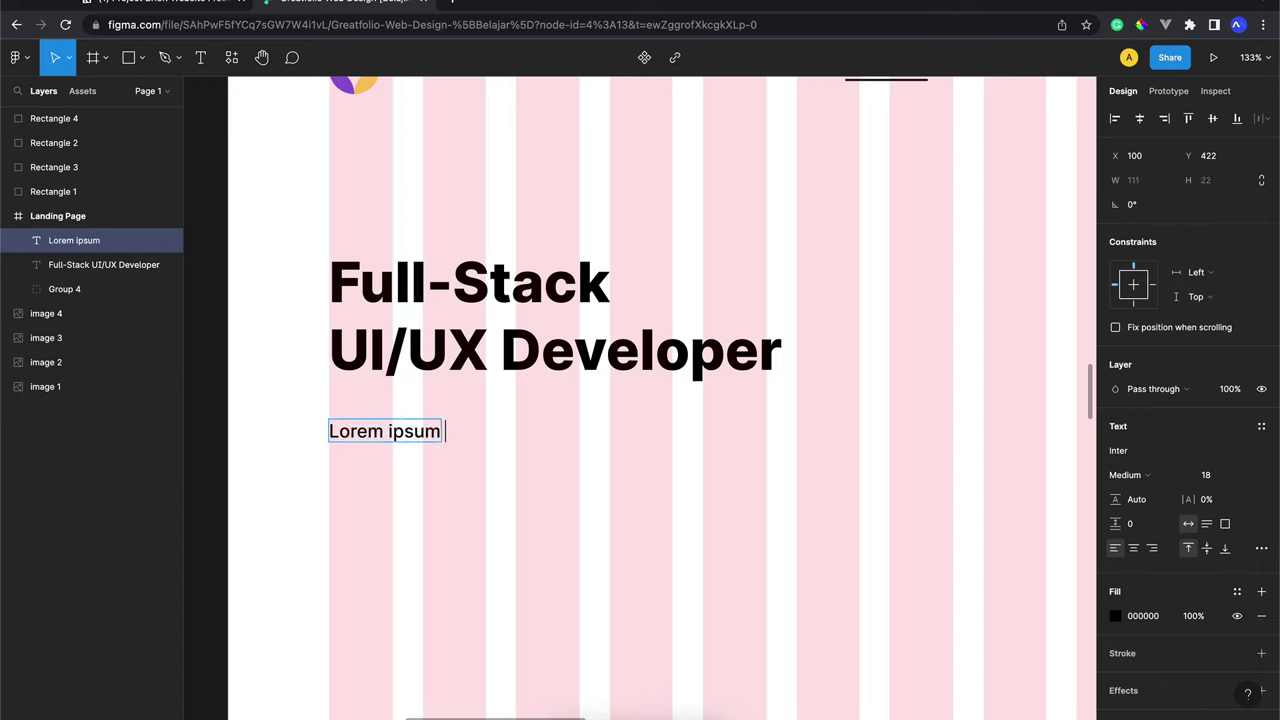
pyautogui.write(' dolor si amet')
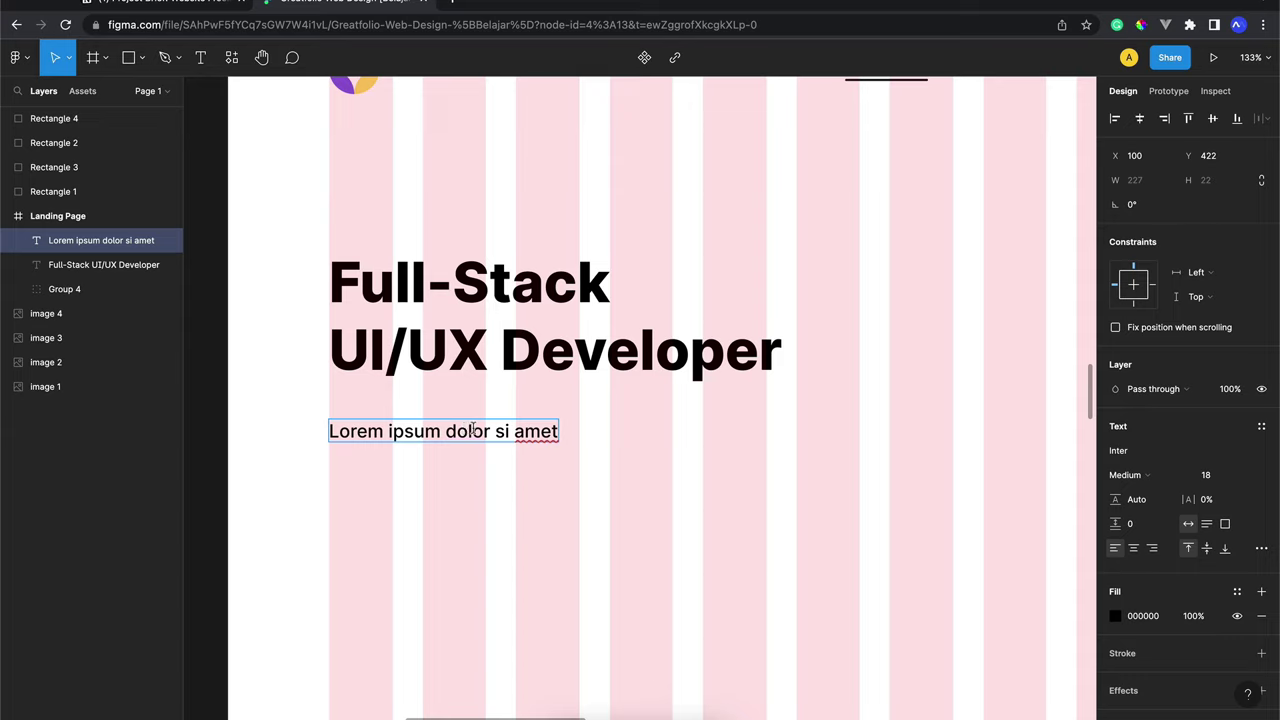
pyautogui.hotkey('ctrl', 'a')
pyautogui.write('Membantu perusahaan dalam mengembakan website/mobile apps untuk tumbuh lebih besar')
pyautogui.click(600, 534)
pyautogui.click(547, 453)
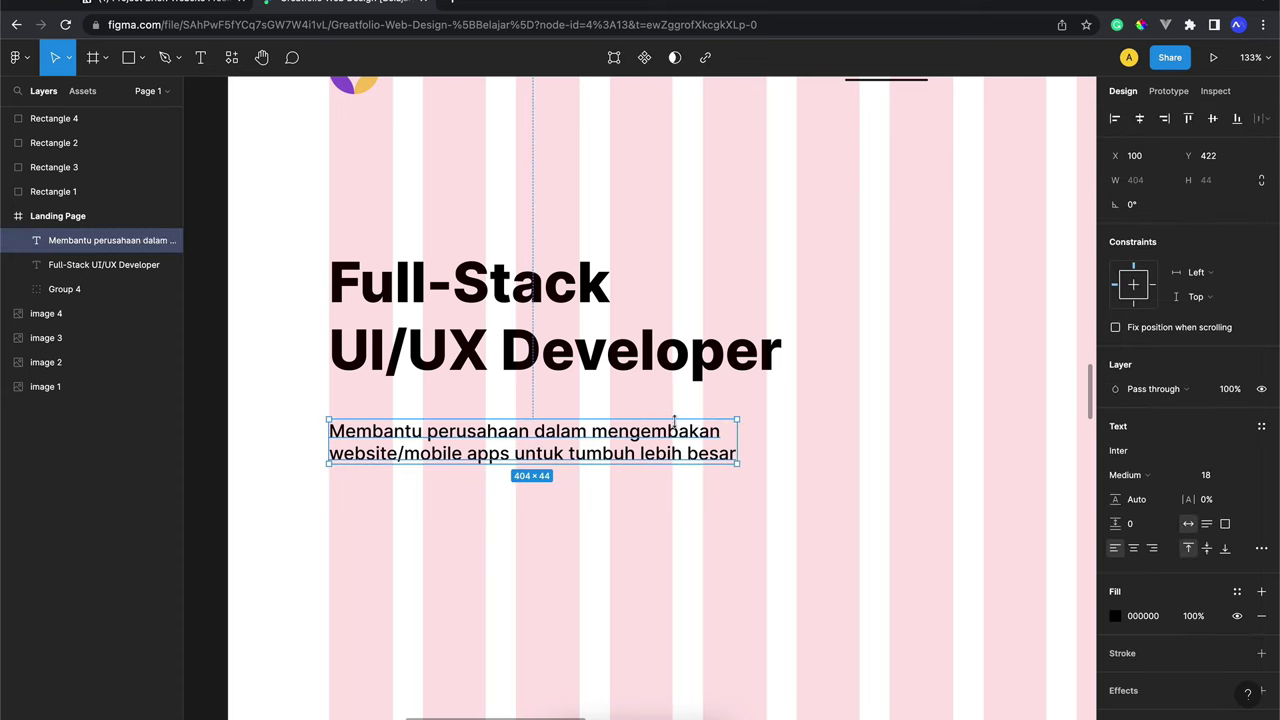
# Correct the subtitle to 'mengembangkan', replace the slash with 'atau', and change 'apps' to 'app'
pyautogui.doubleClick(540, 455)
pyautogui.doubleClick(655, 431)
pyautogui.write('mengem')
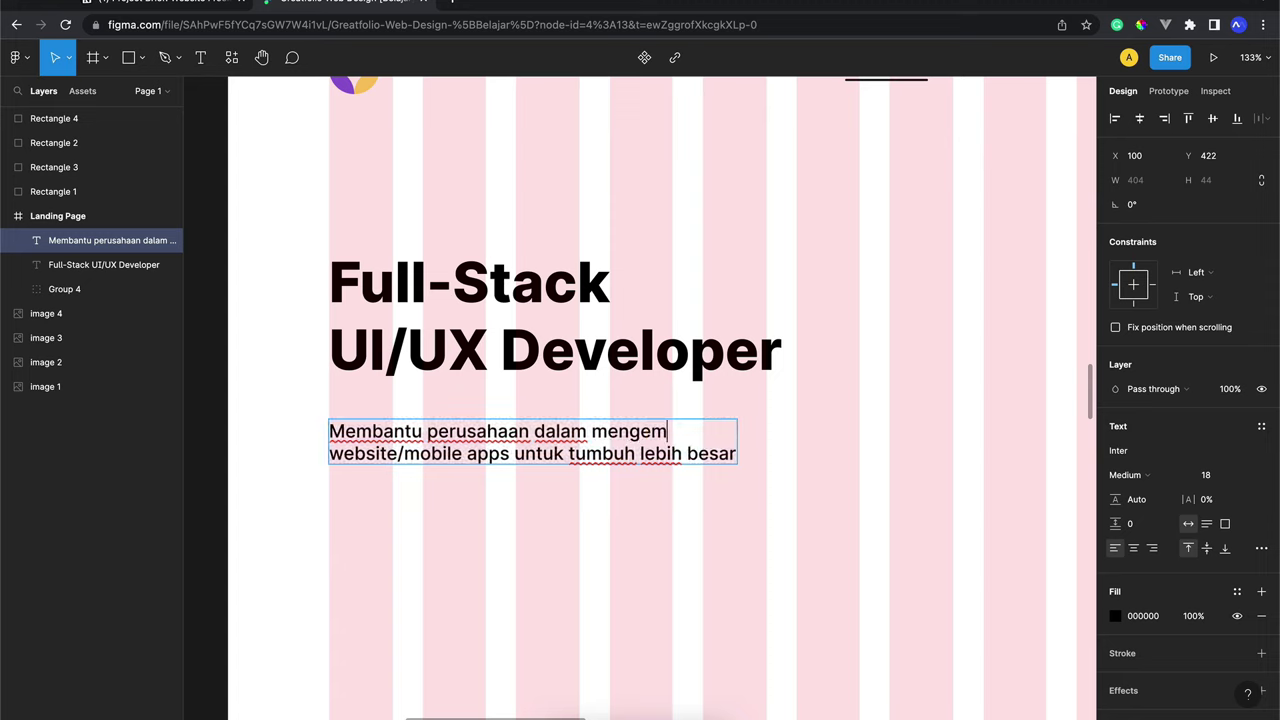
pyautogui.write('bangkan')
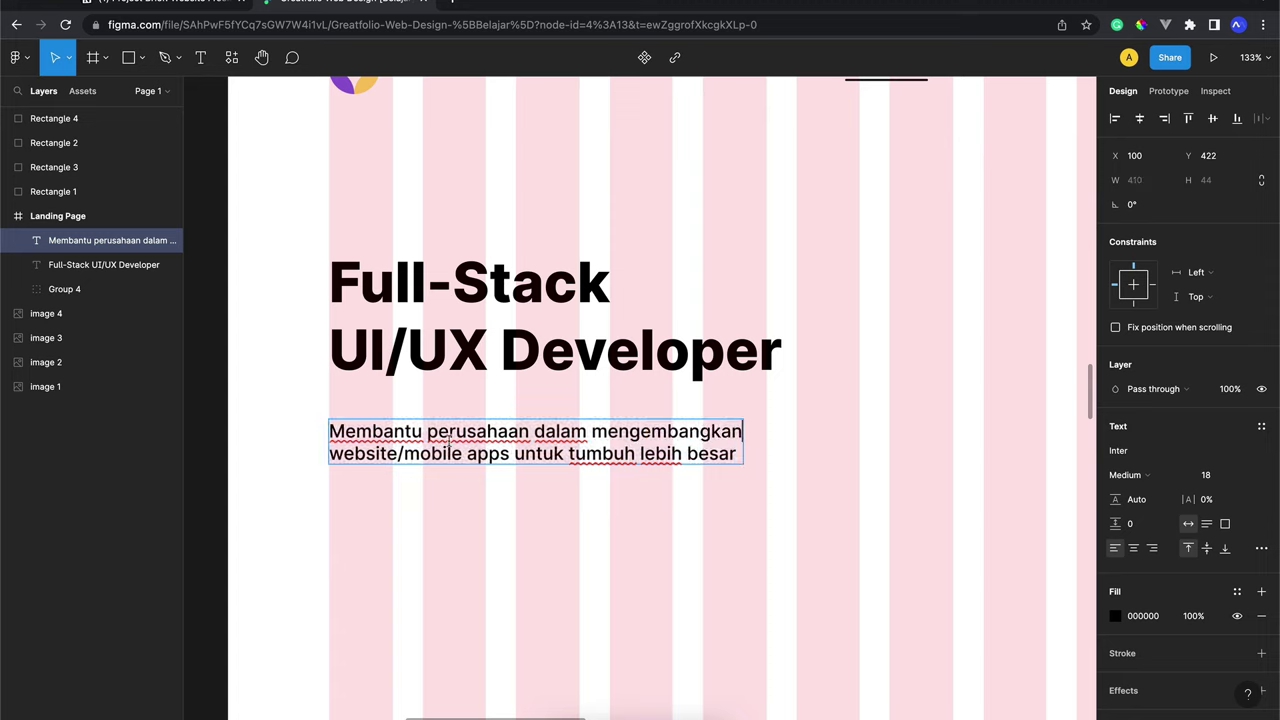
pyautogui.click(403, 454)
pyautogui.press('BackSpace')
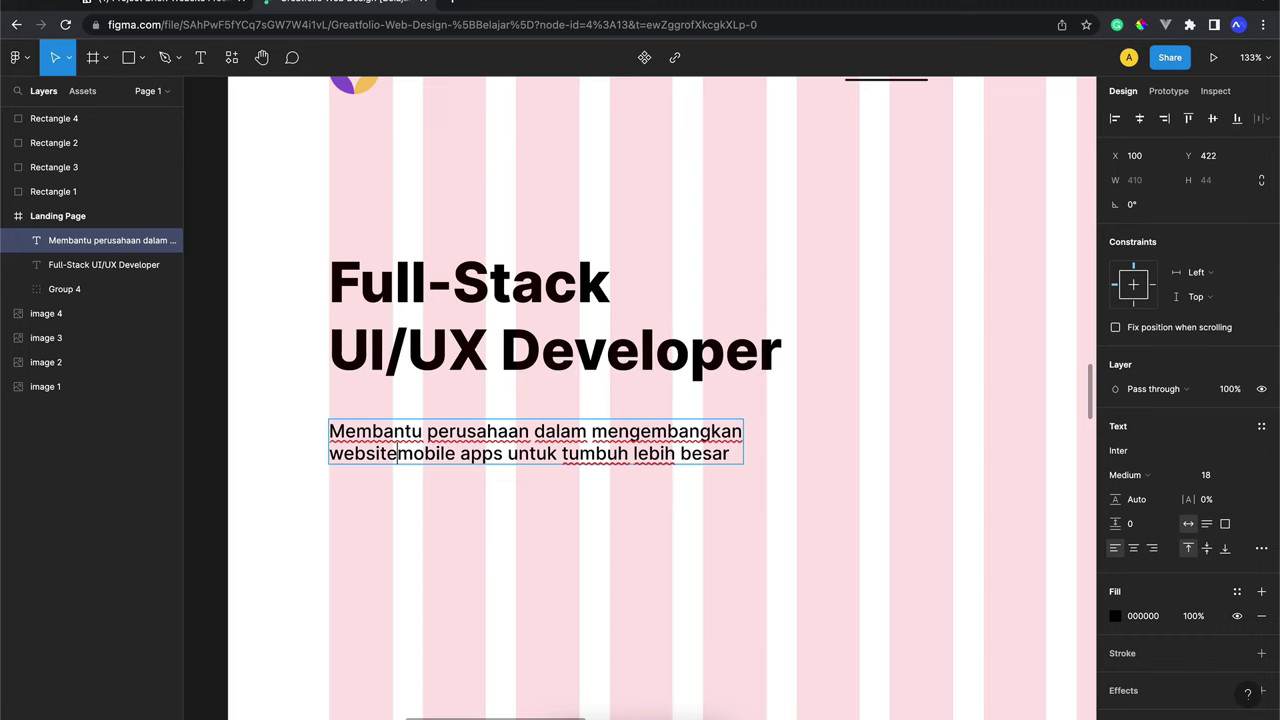
pyautogui.write('atau')
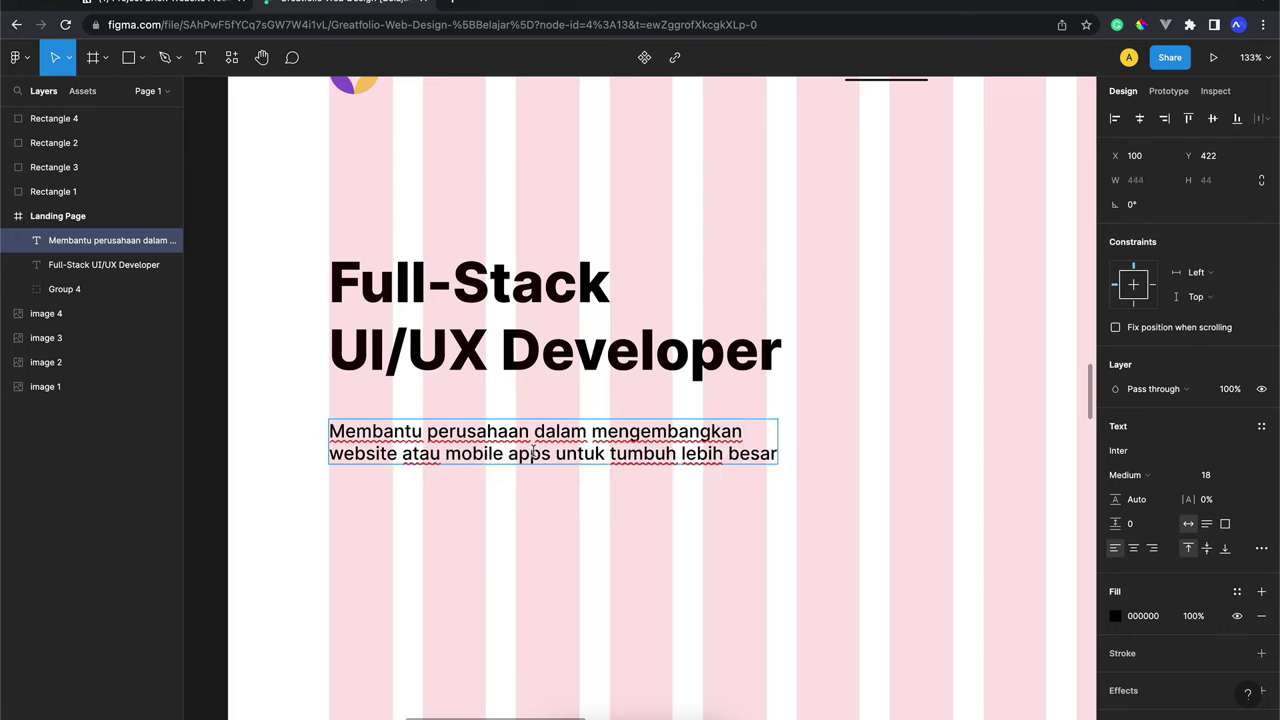
pyautogui.doubleClick(512, 455)
pyautogui.write('a')
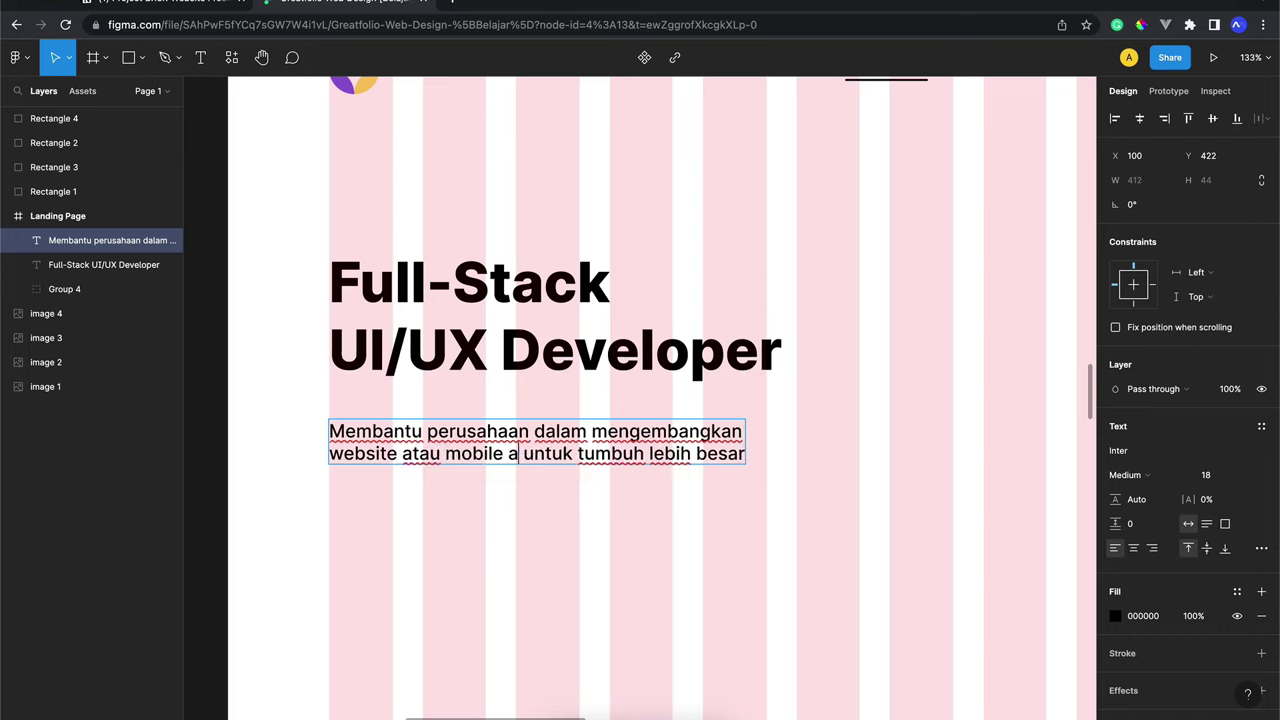
pyautogui.write('pp')
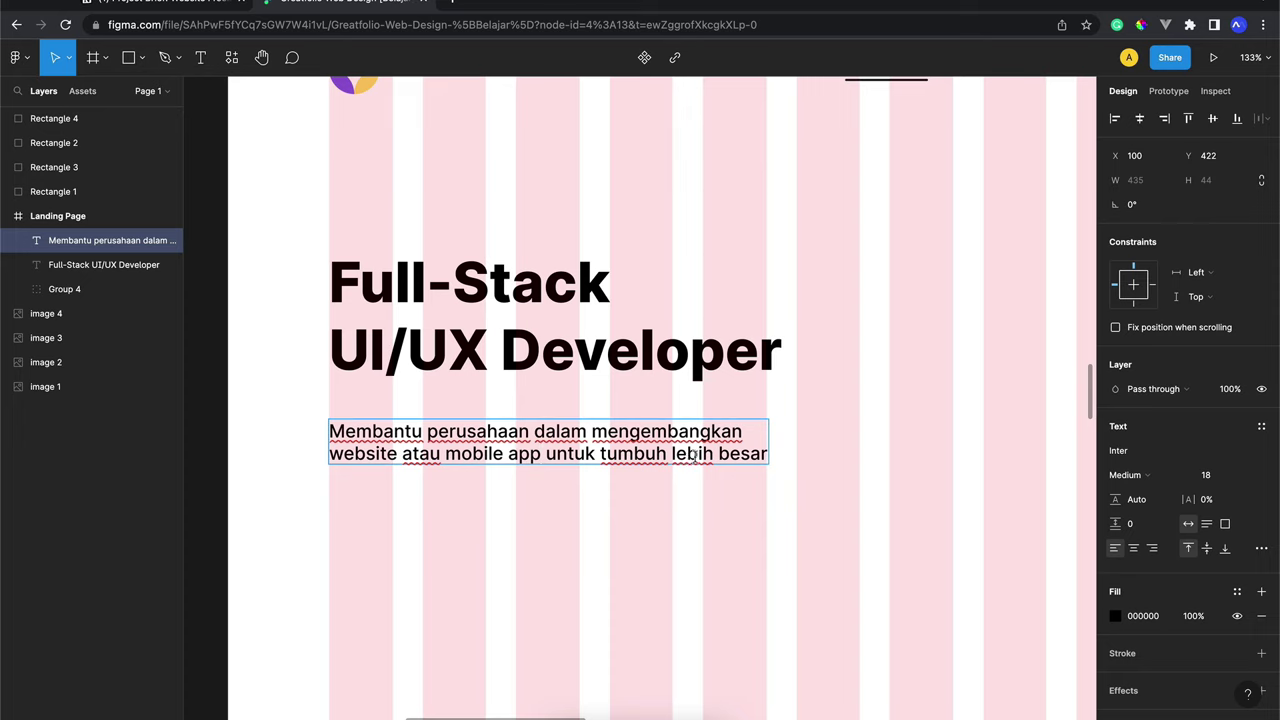
pyautogui.press('Escape')
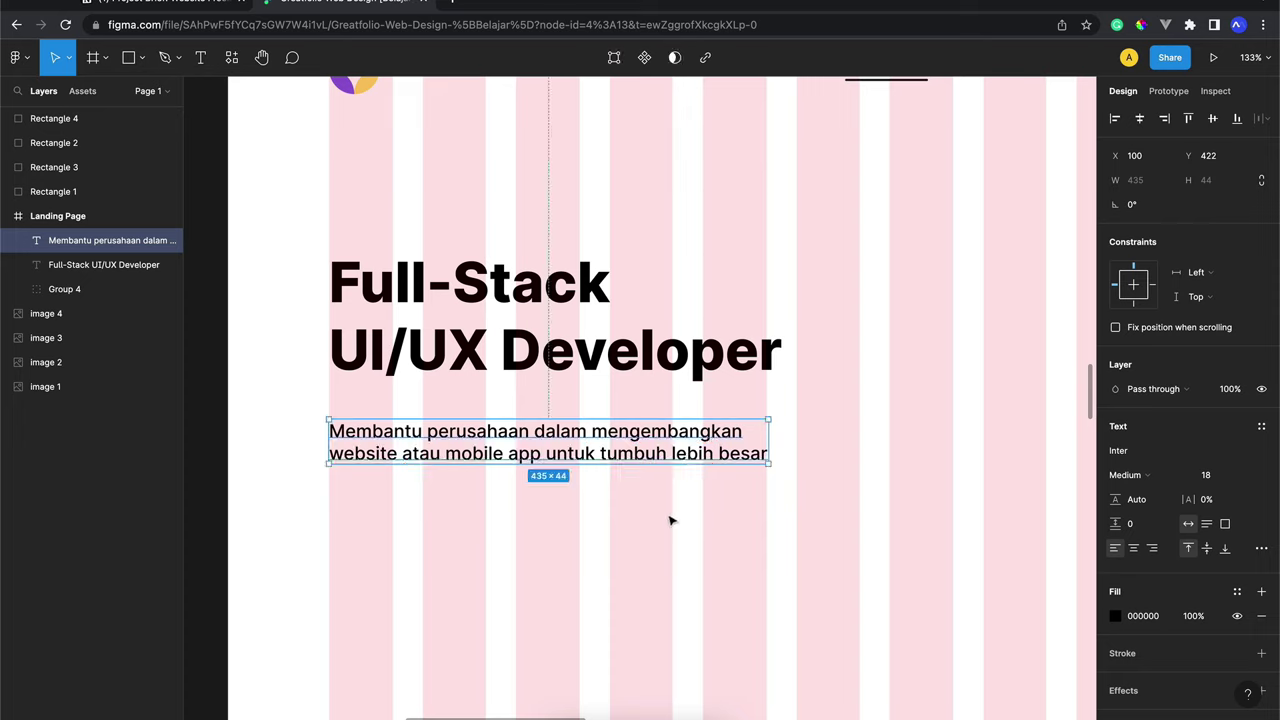
pyautogui.hscroll(2, 671, 520)
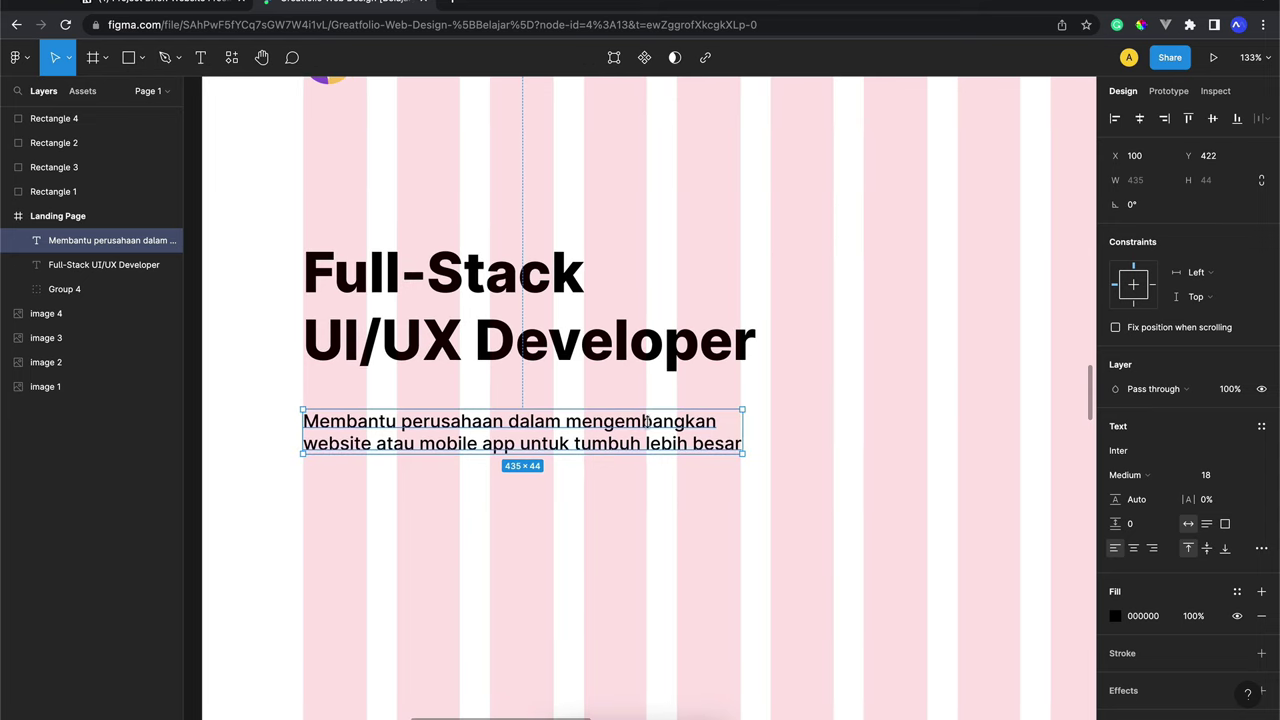
pyautogui.scroll(1, 667, 428)
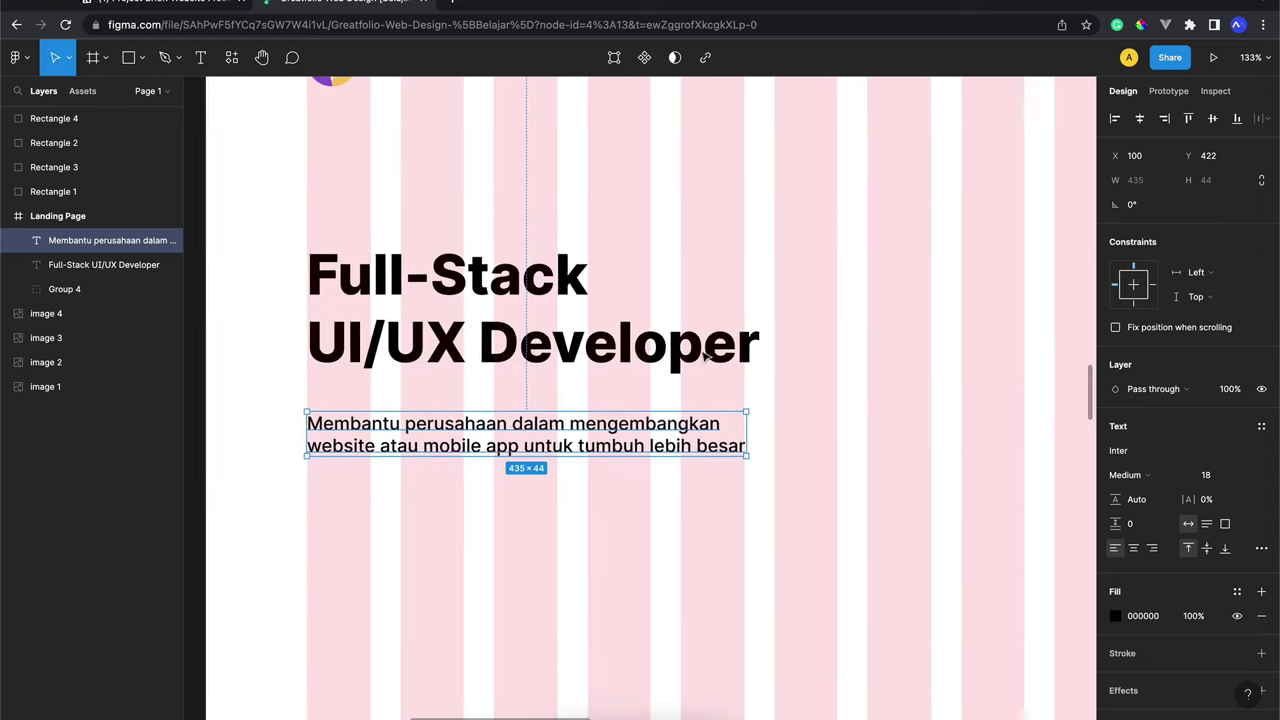
pyautogui.scroll(-2, 704, 358)
pyautogui.scroll(1, 704, 357)
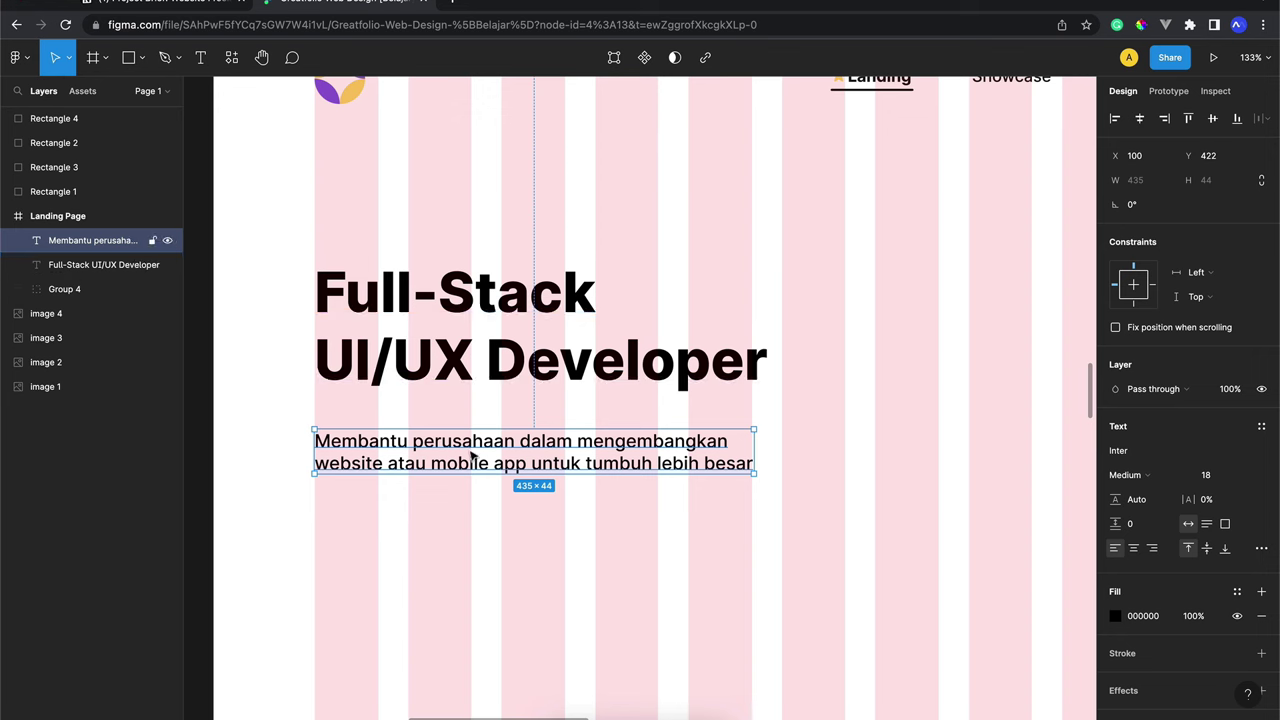
# Duplicate the subtitle above the heading and retype it as 'I'm' plus a first name
pyautogui.hotkey('ctrl', 'd')
pyautogui.moveTo(461, 466); pyautogui.dragTo(471, 218)
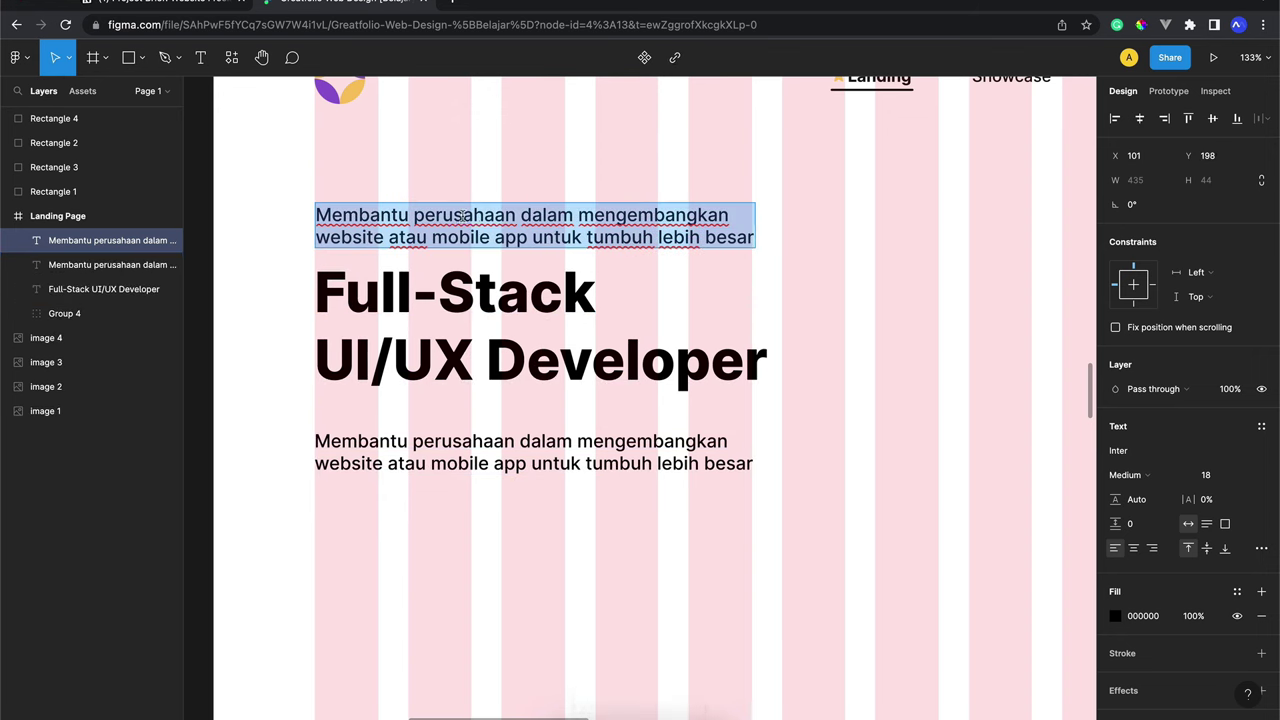
pyautogui.press('BackSpace')
pyautogui.write("I'm ")
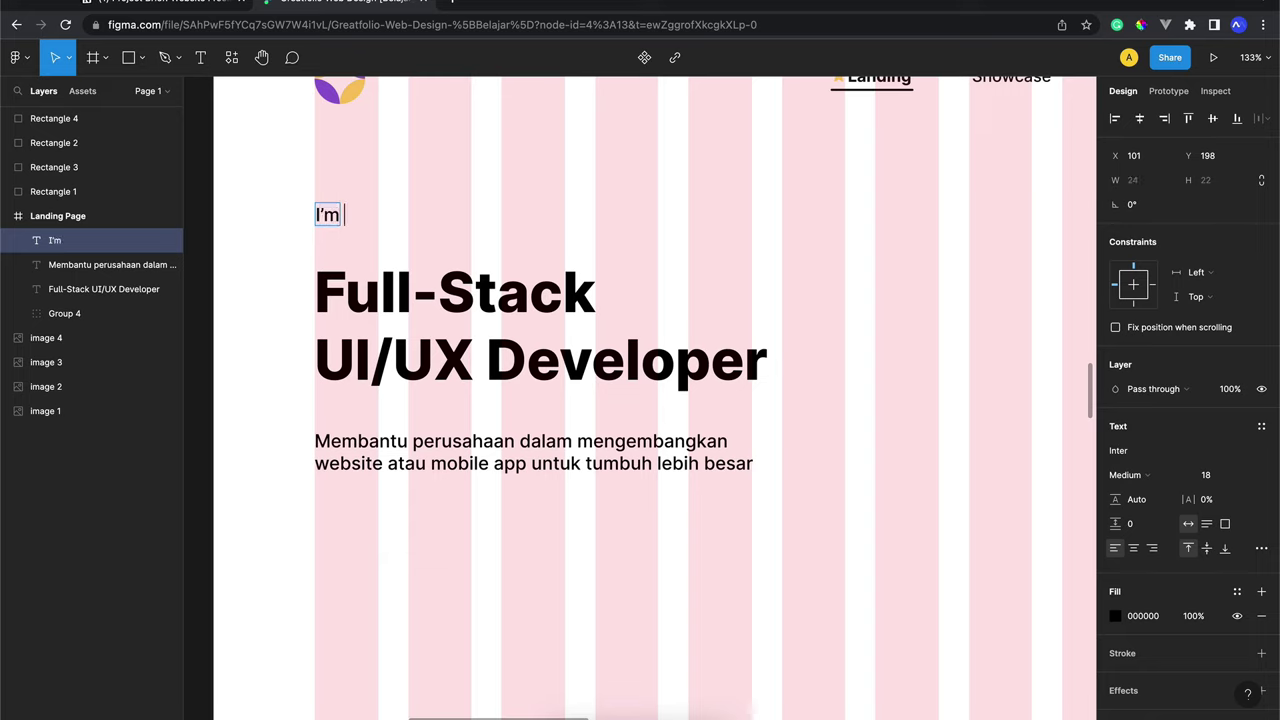
pyautogui.write('Fahri')
pyautogui.press('BackSpace')
pyautogui.press('BackSpace')
pyautogui.press('BackSpace')
pyautogui.press('BackSpace')
pyautogui.press('BackSpace')
pyautogui.press('BackSpace')
pyautogui.write('Masayoshi')
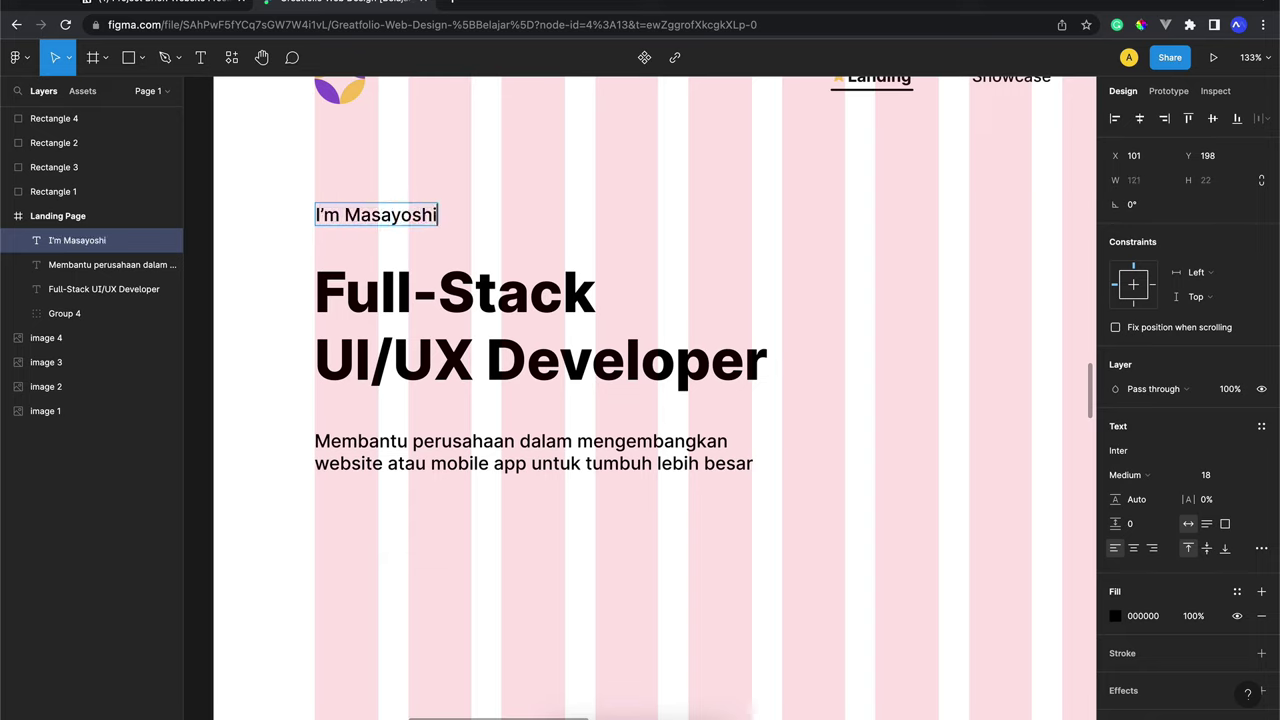
pyautogui.press('BackSpace')
pyautogui.press('BackSpace')
pyautogui.press('BackSpace')
pyautogui.press('BackSpace')
pyautogui.press('BackSpace')
pyautogui.press('BackSpace')
pyautogui.press('BackSpace')
pyautogui.press('BackSpace')
pyautogui.write('S')
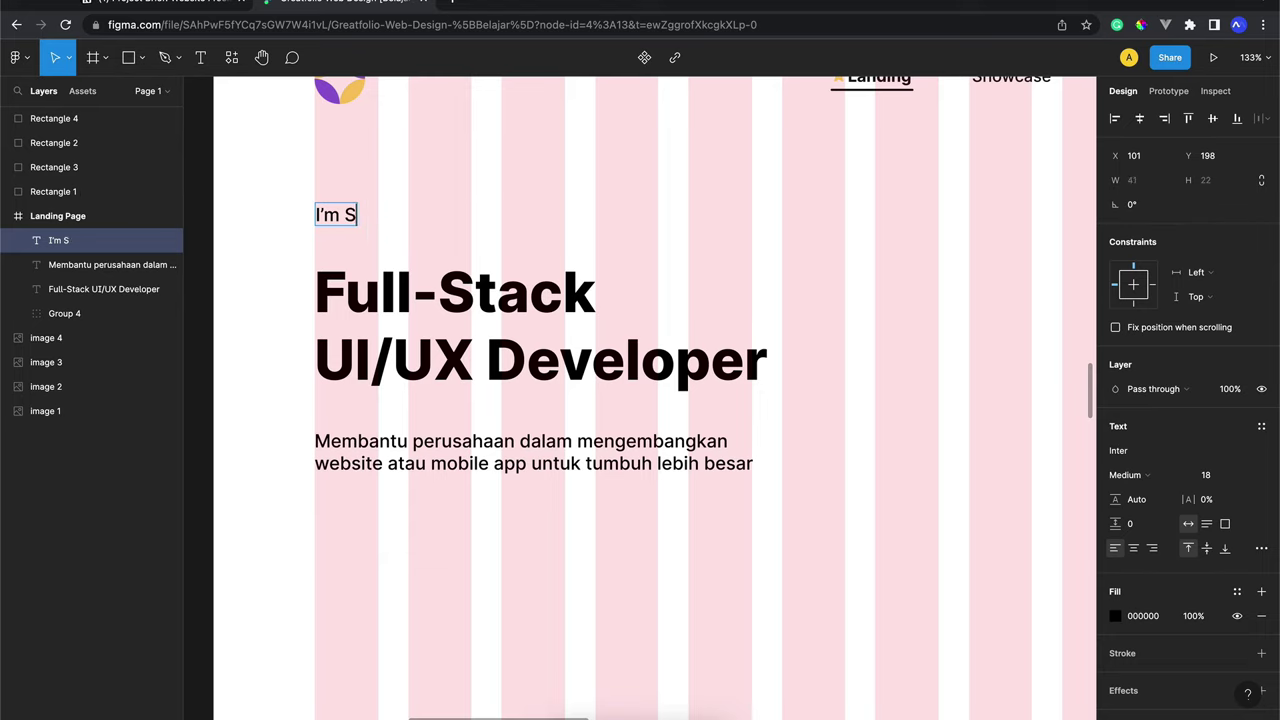
pyautogui.write('hayna')
pyautogui.press('Escape')
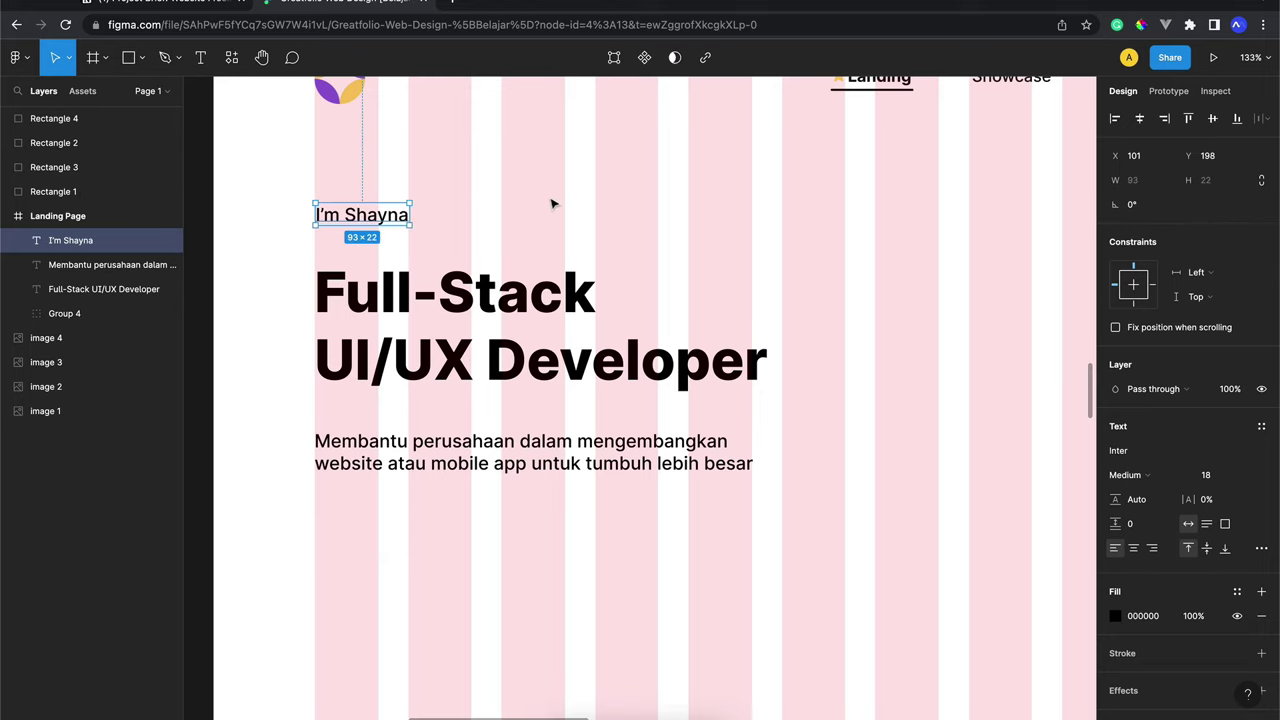
pyautogui.scroll(1, 551, 204)
pyautogui.scroll(1, 551, 204)
# Nudge the intro label down closer to the heading
pyautogui.scroll(1, 551, 204)
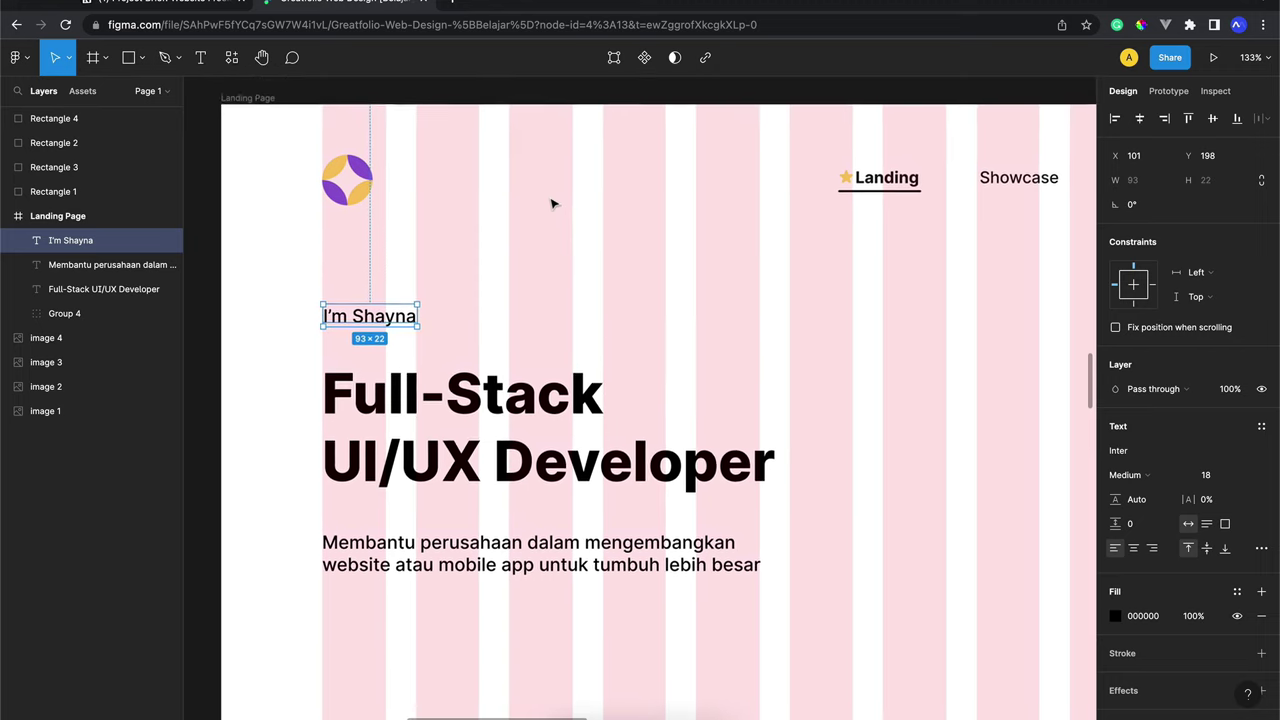
pyautogui.scroll(1, 551, 204)
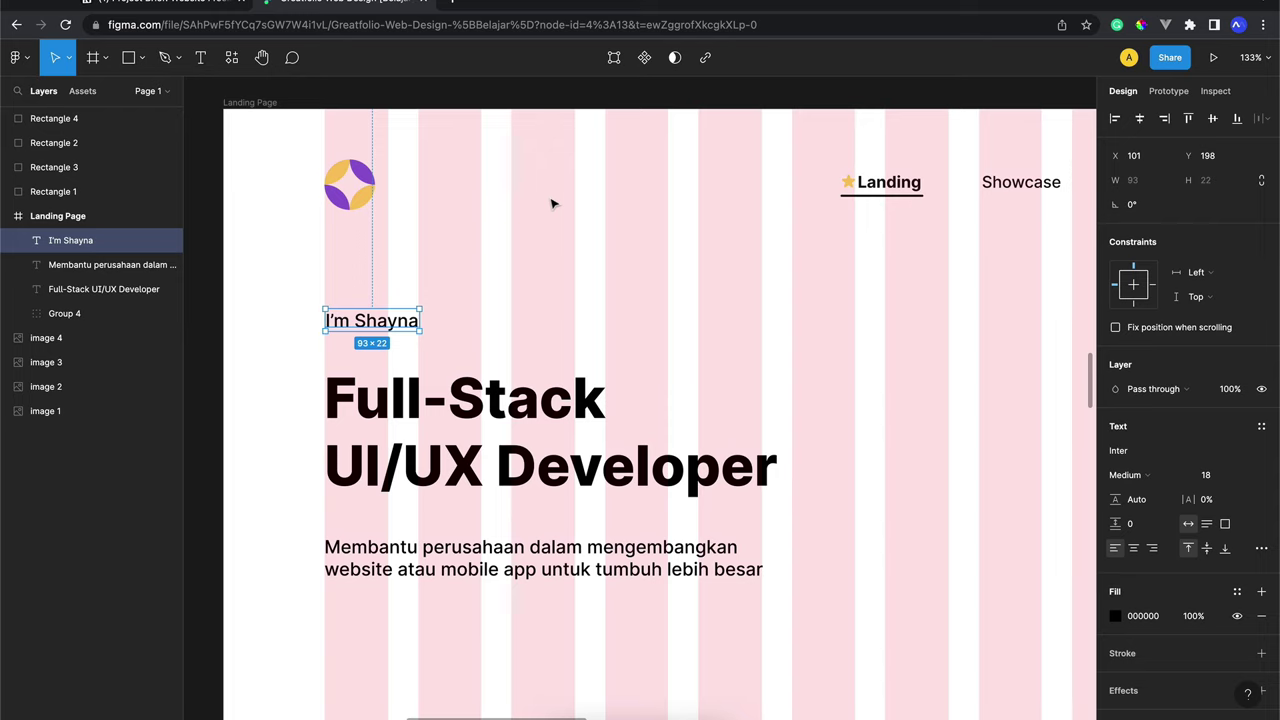
pyautogui.scroll(-1, 551, 204)
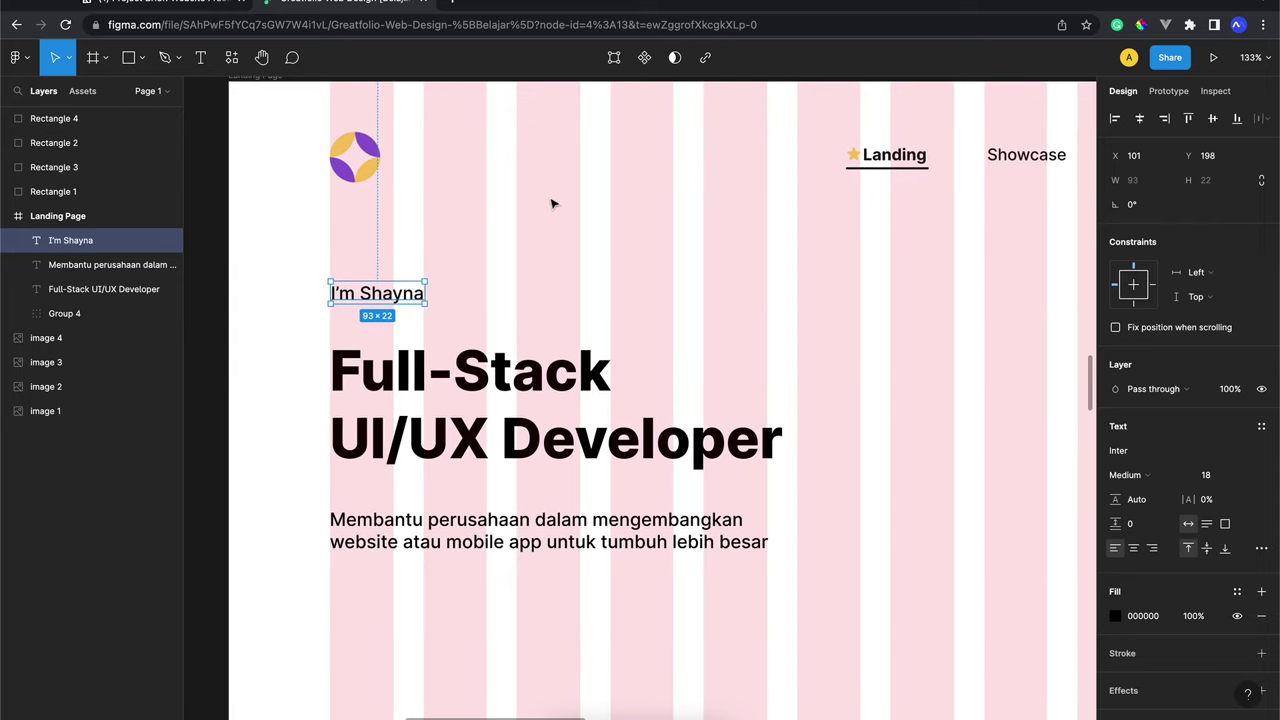
pyautogui.scroll(-1, 383, 328)
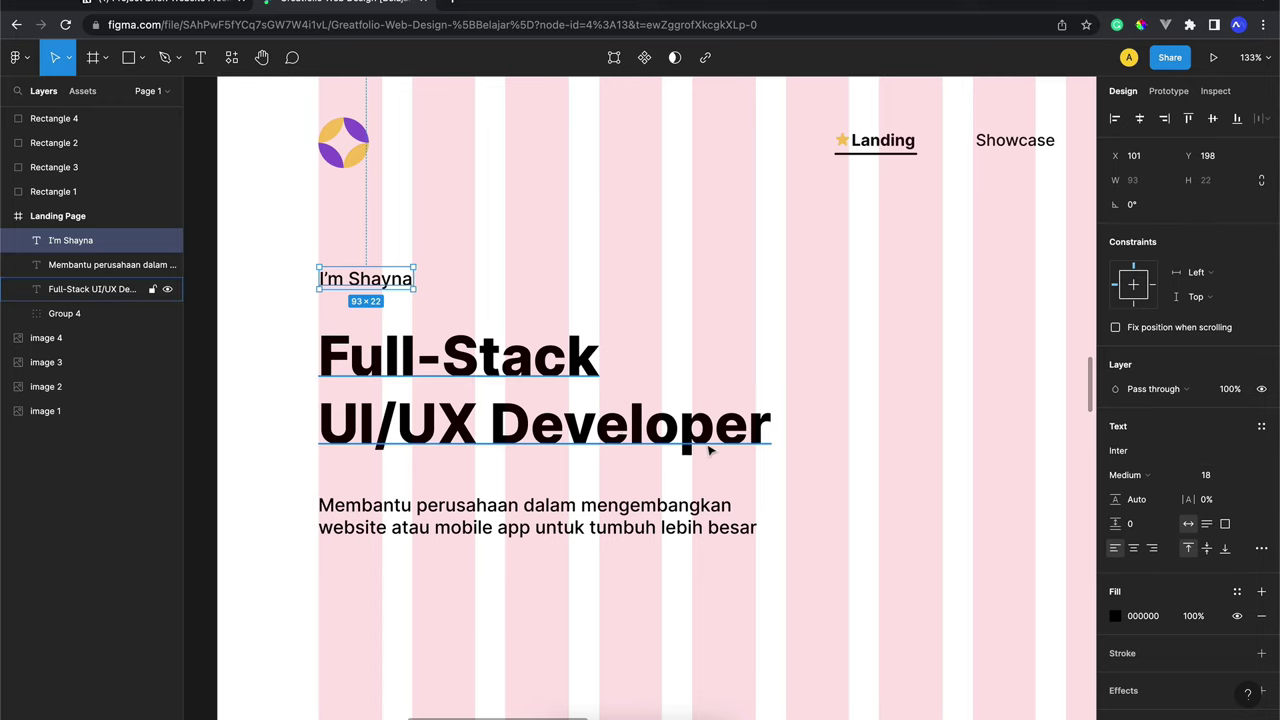
pyautogui.hotkey('shift', 'Down')
pyautogui.press('Down')
pyautogui.press('Down')
pyautogui.press('Down')
pyautogui.press('Down')
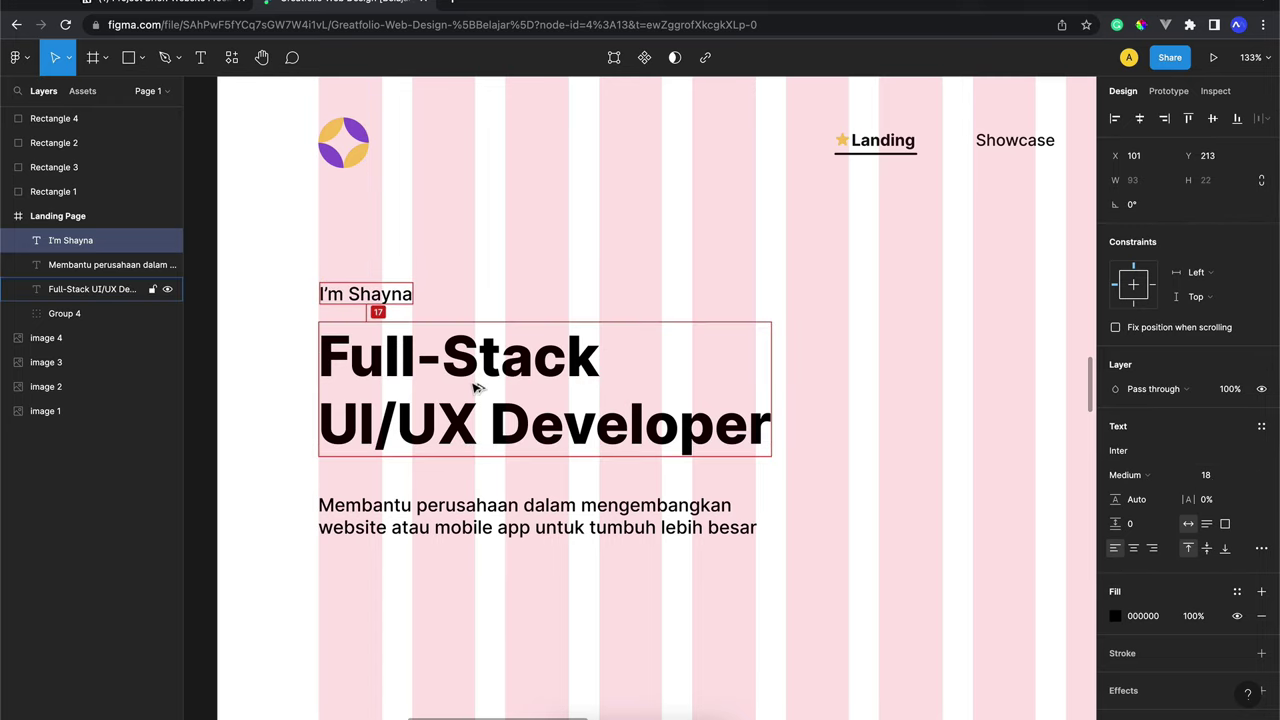
pyautogui.press('Down')
pyautogui.press('Down')
# Move the subtitle up to Y 402, 16 px below the headline
pyautogui.scroll(-1, 475, 388)
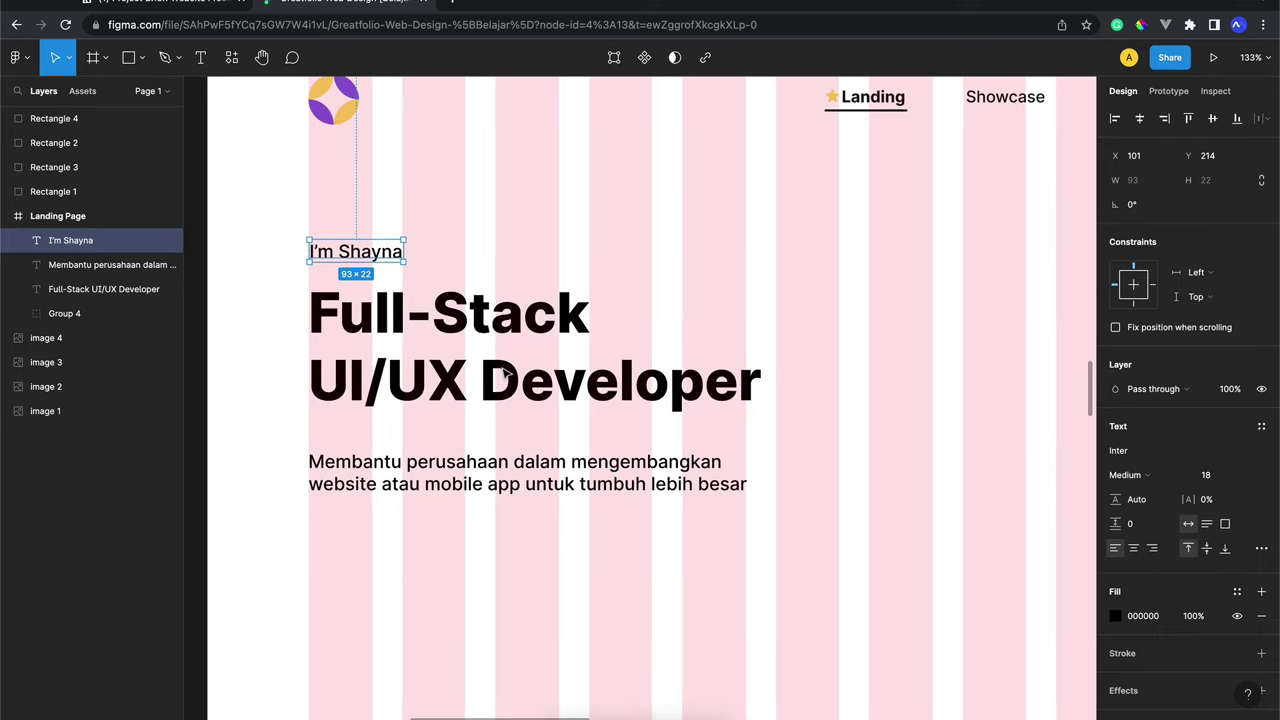
pyautogui.click(462, 462)
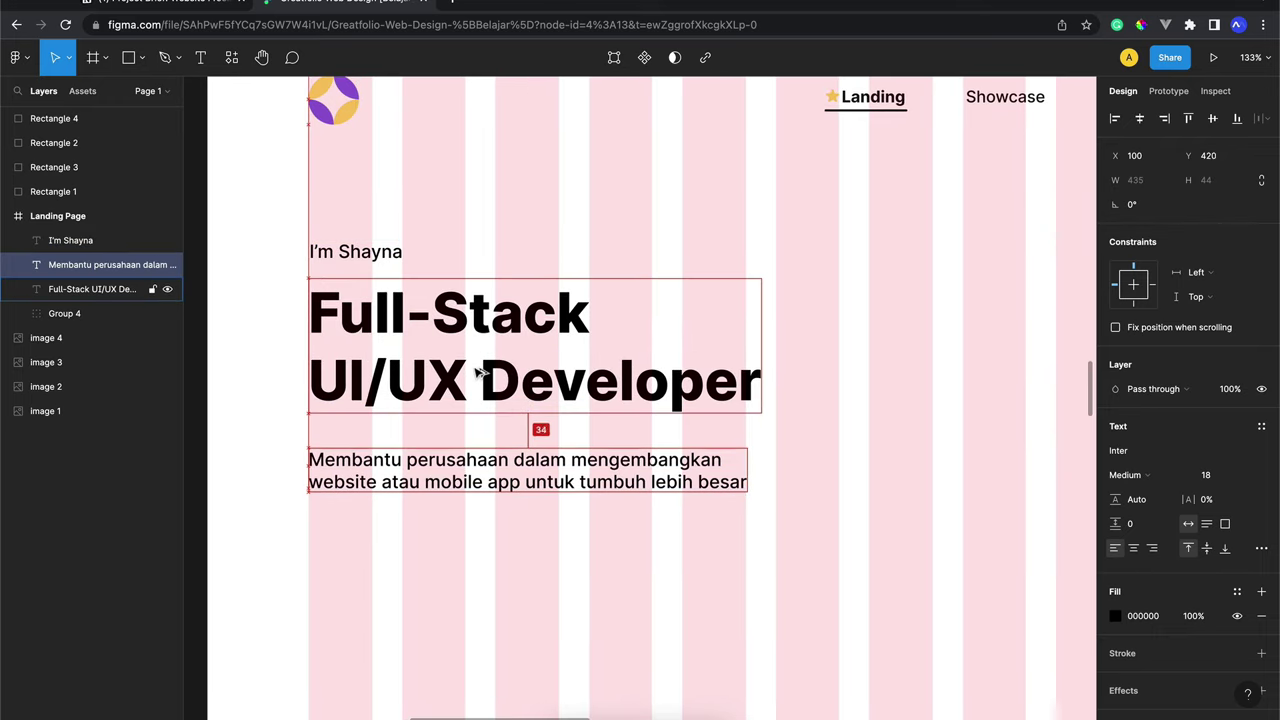
pyautogui.press('Up')
pyautogui.press('Up')
pyautogui.press('Up')
pyautogui.press('Up')
pyautogui.press('Up')
pyautogui.press('Up')
pyautogui.press('Down')
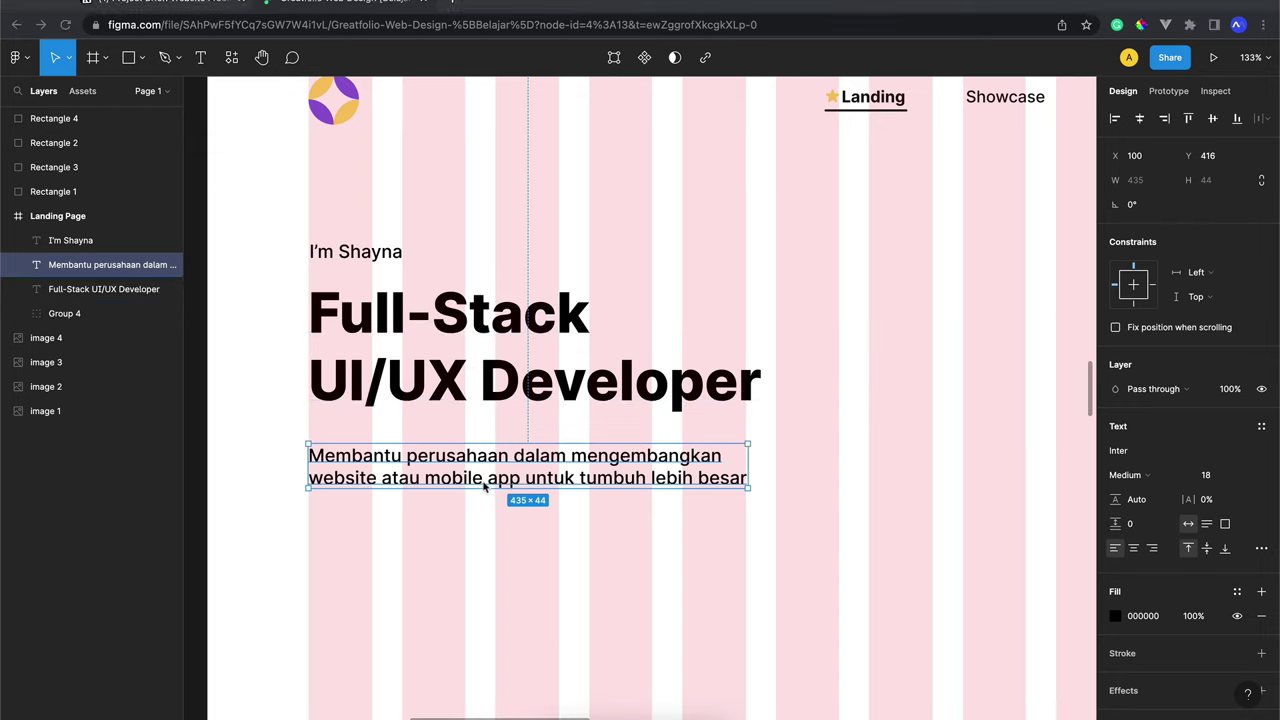
pyautogui.hotkey('shift', 'Up')
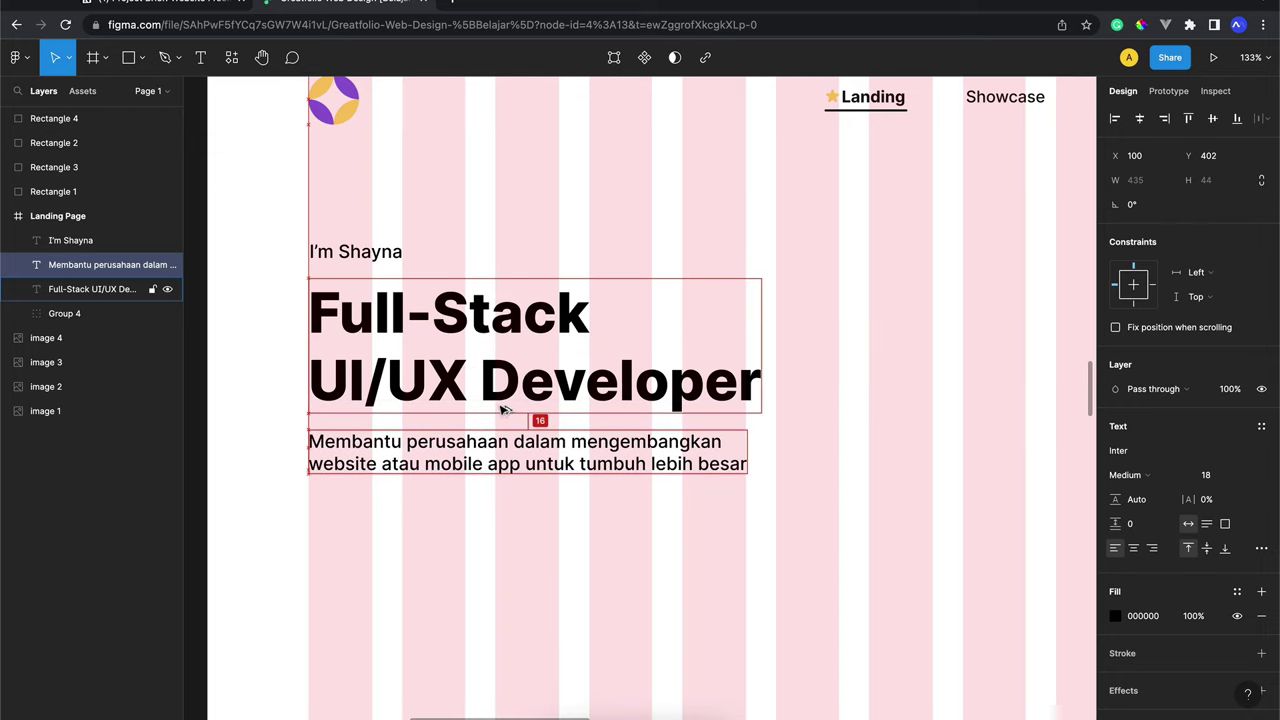
pyautogui.press('Up')
pyautogui.press('Up')
pyautogui.press('Up')
pyautogui.click(531, 544)
pyautogui.scroll(1, 531, 544)
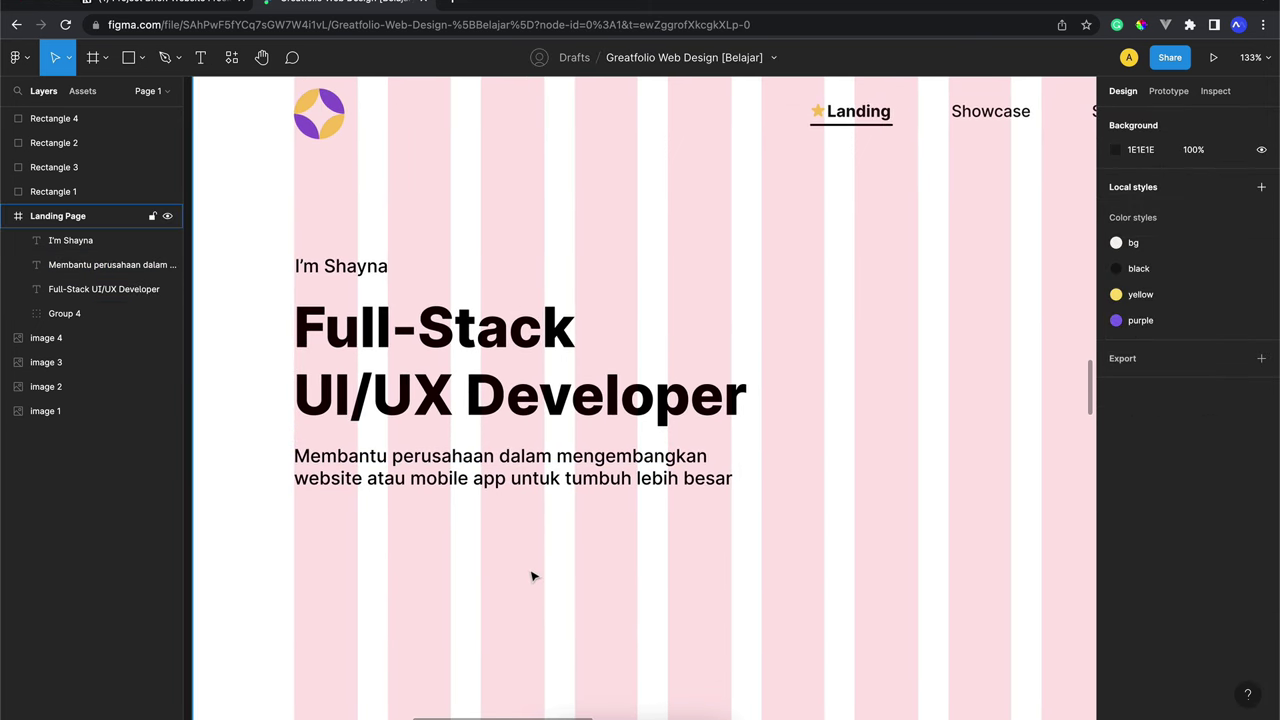
pyautogui.scroll(-3, 683, 416)
# Give the subtitle paragraph a line height of 32
pyautogui.click(547, 449)
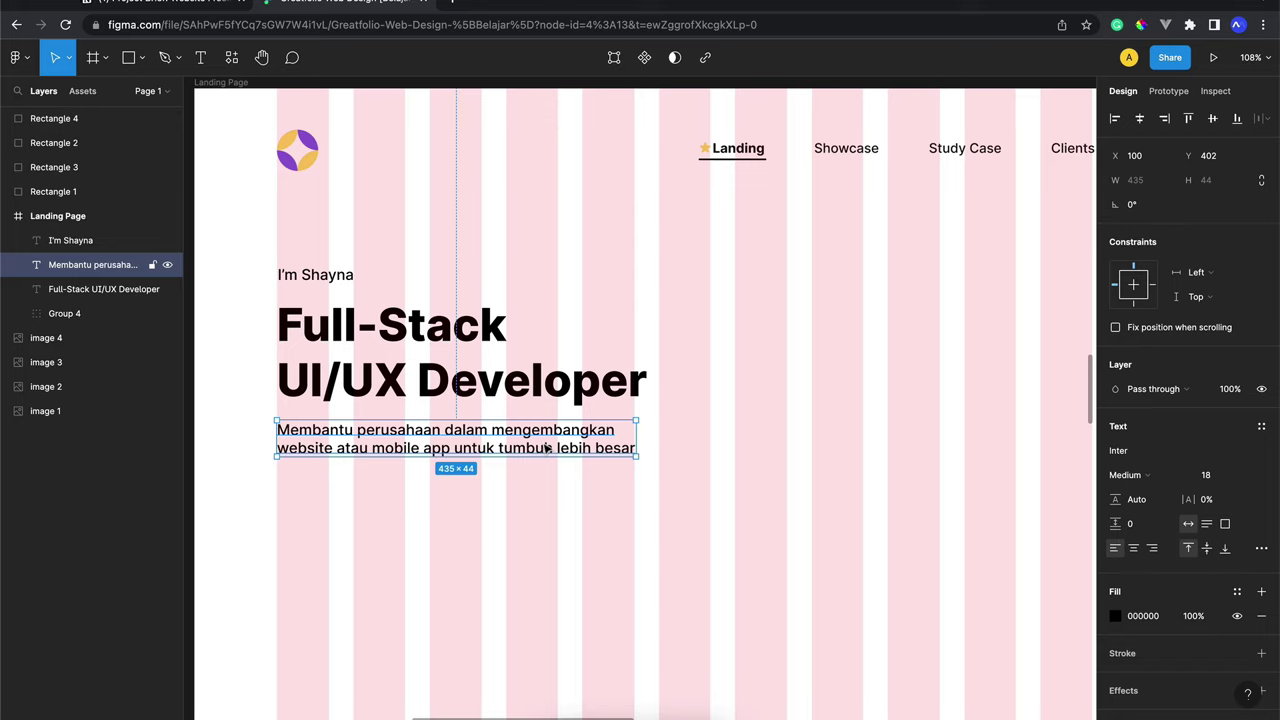
pyautogui.scroll(3, 266, 451)
pyautogui.scroll(2, 411, 420)
pyautogui.scroll(-3, 437, 420)
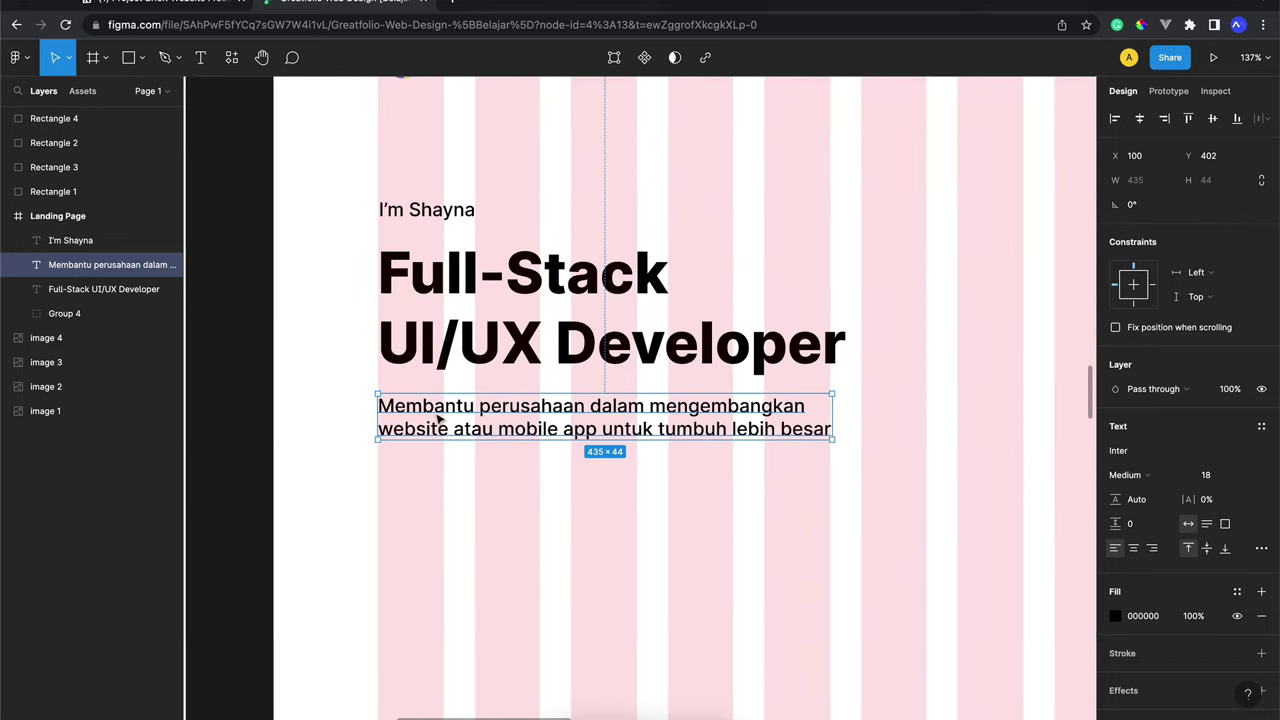
pyautogui.hscroll(1, 437, 420)
pyautogui.click(1146, 503)
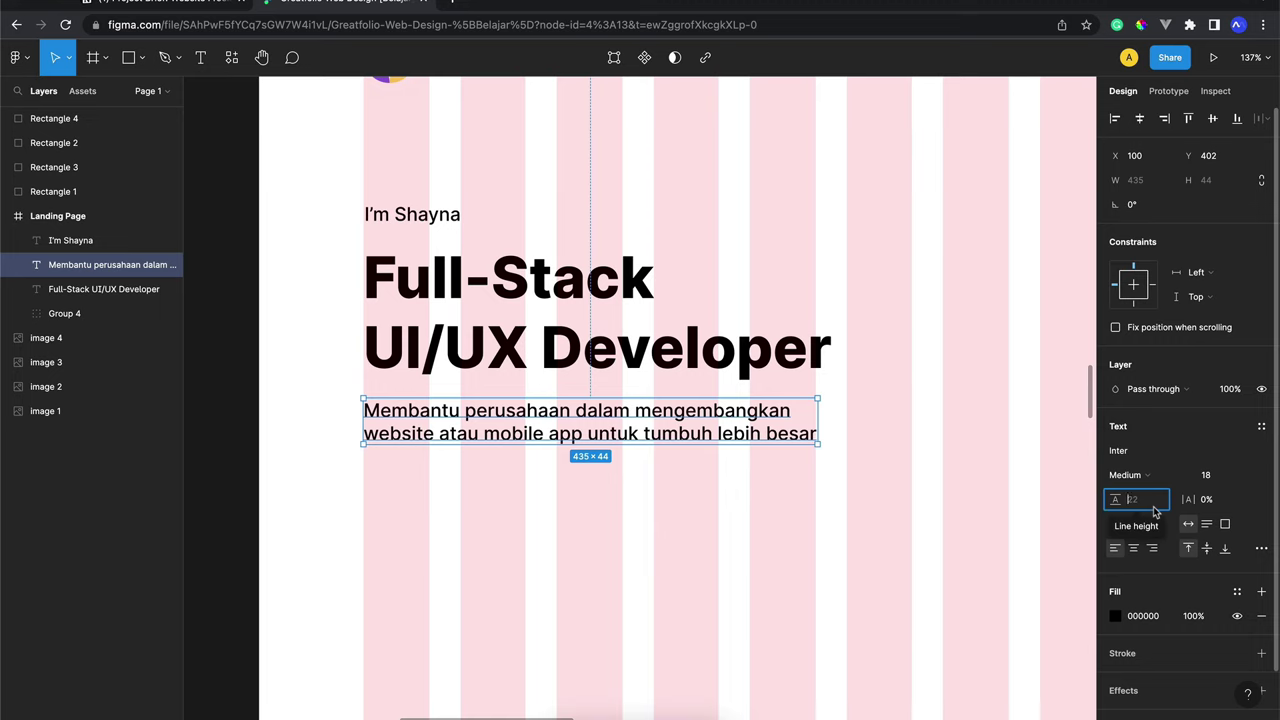
pyautogui.write('32')
pyautogui.press('Return')
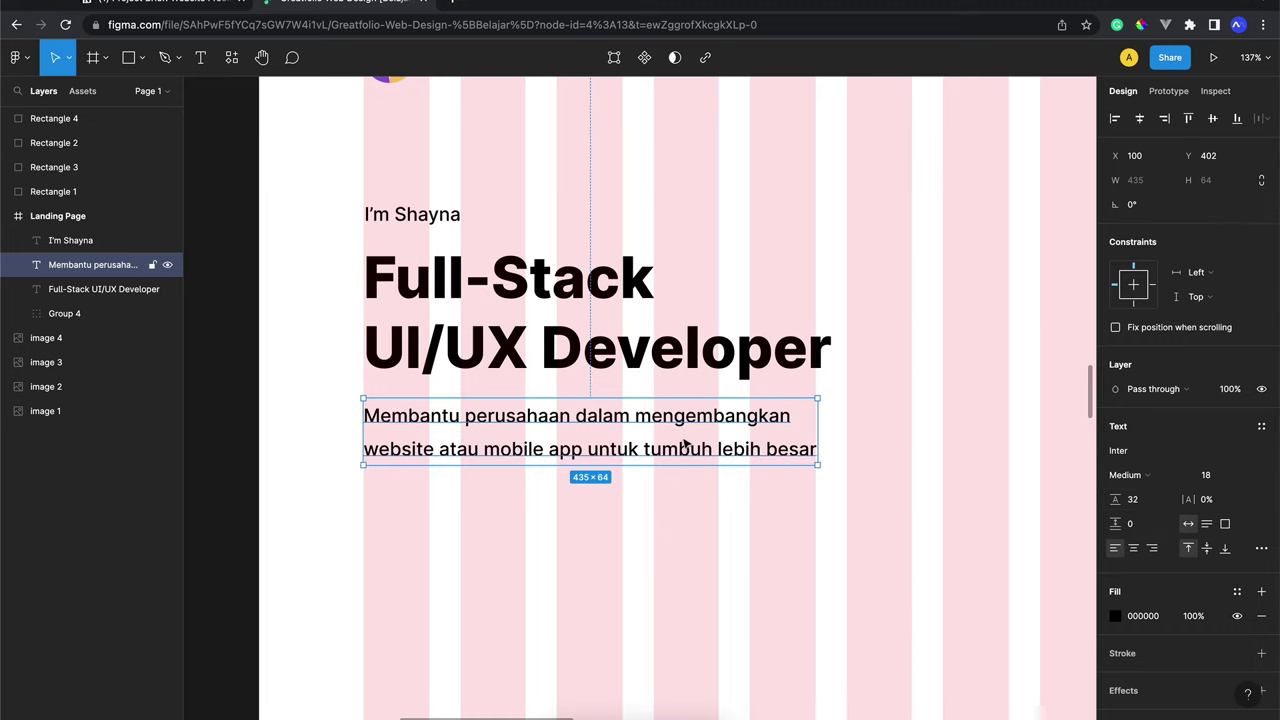
# Change the subtitle's font weight to Inter Regular
pyautogui.scroll(-1, 823, 458)
pyautogui.hscroll(1, 823, 458)
pyautogui.click(1155, 476)
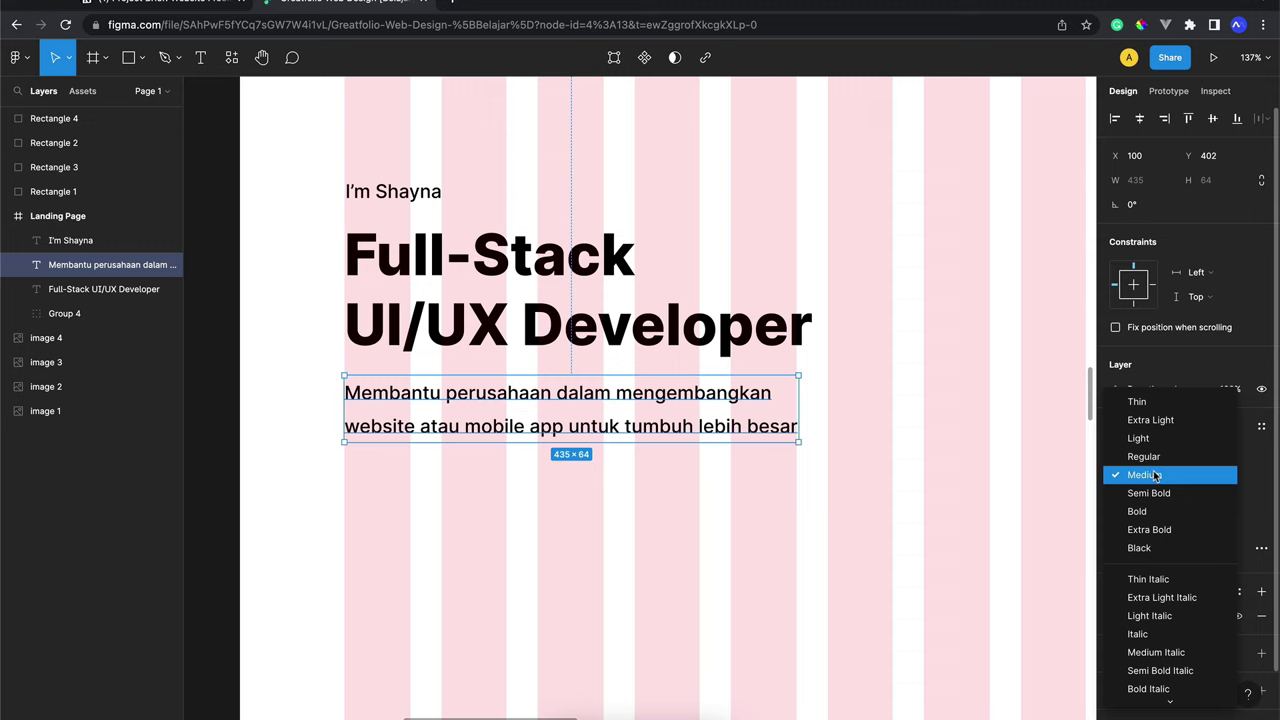
pyautogui.click(1162, 457)
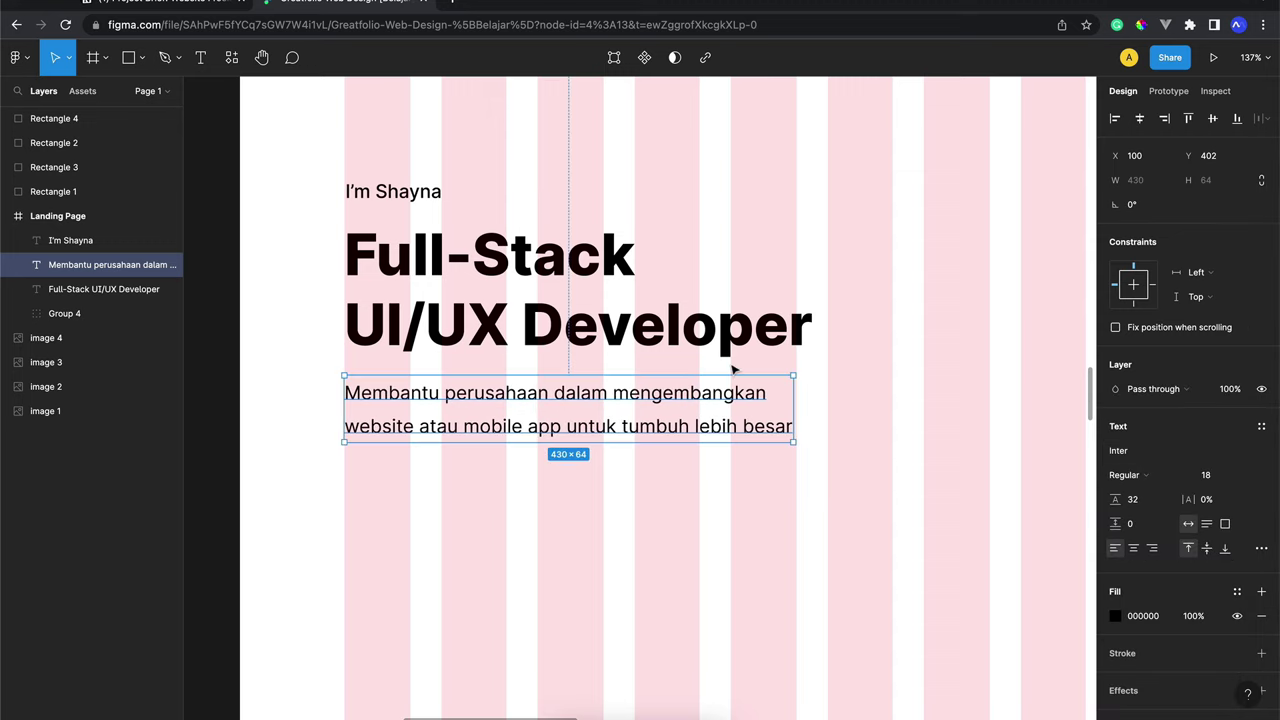
pyautogui.hscroll(2, 731, 366)
pyautogui.scroll(1, 731, 366)
pyautogui.hscroll(-2, 731, 370)
pyautogui.scroll(1, 731, 370)
pyautogui.click(534, 363)
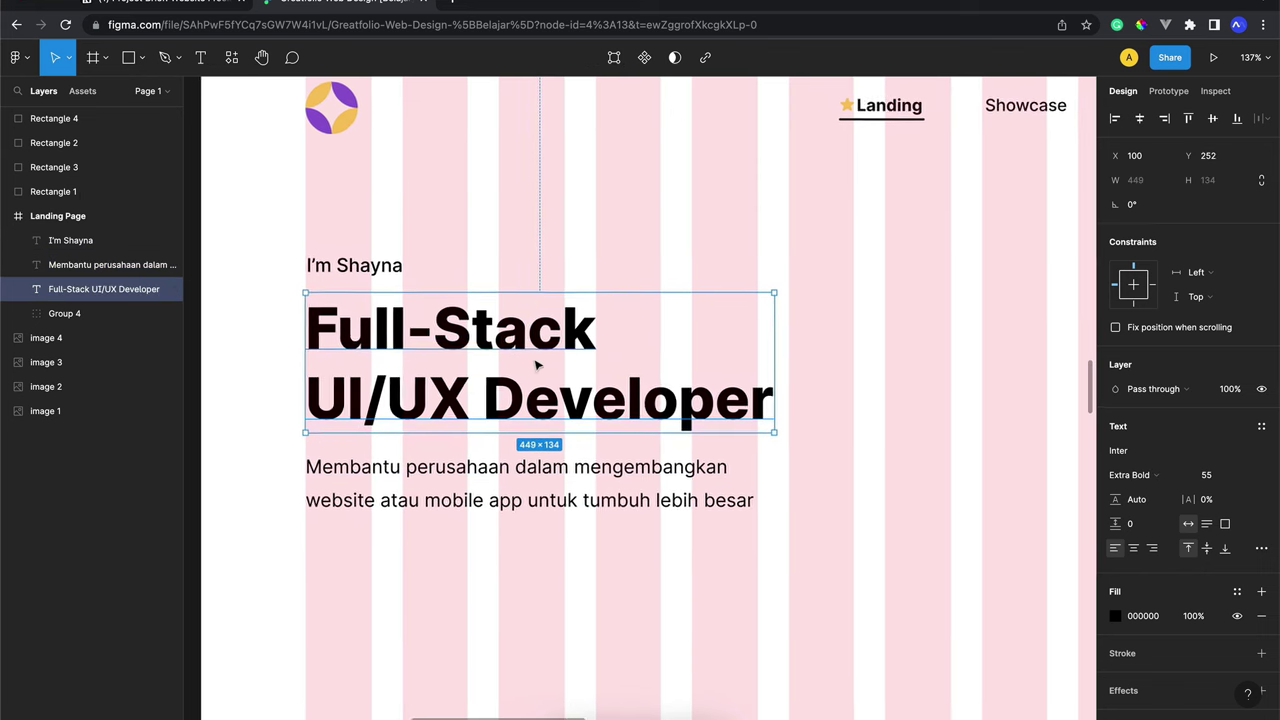
# Apply the 'black' colour style to both the headline and the intro label
pyautogui.click(1237, 591)
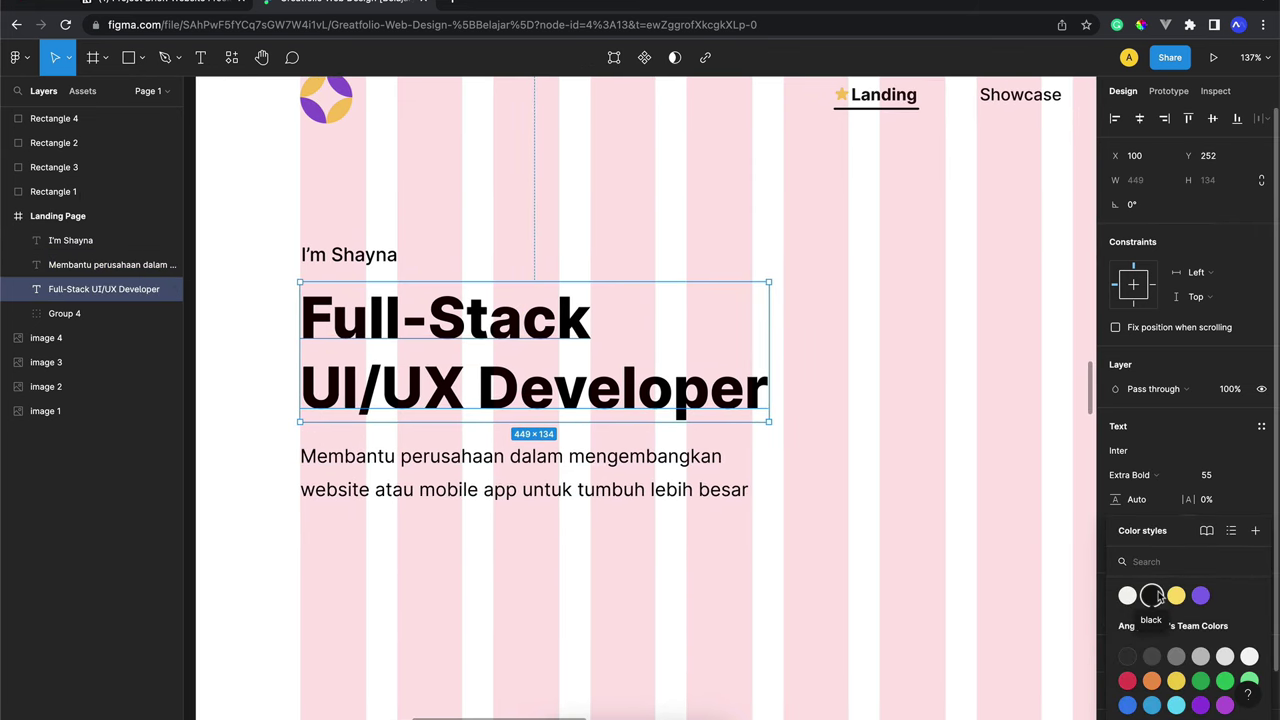
pyautogui.click(1152, 596)
pyautogui.click(350, 255)
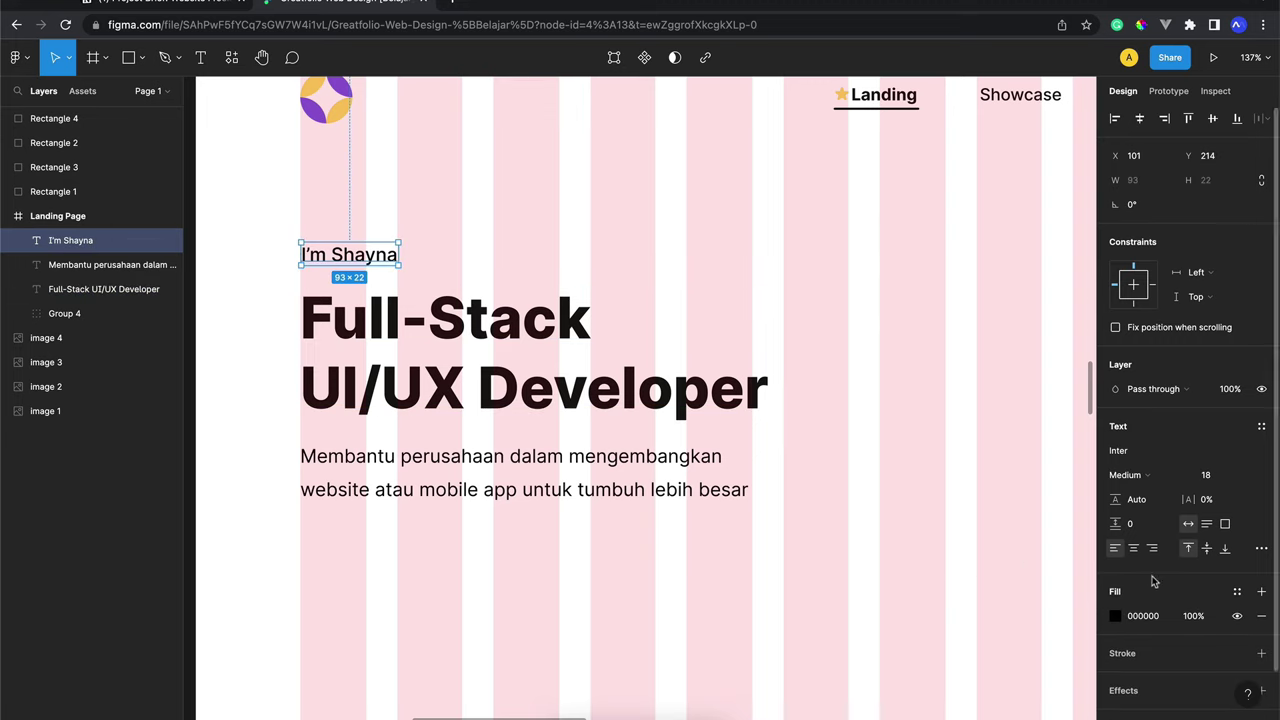
pyautogui.click(1236, 592)
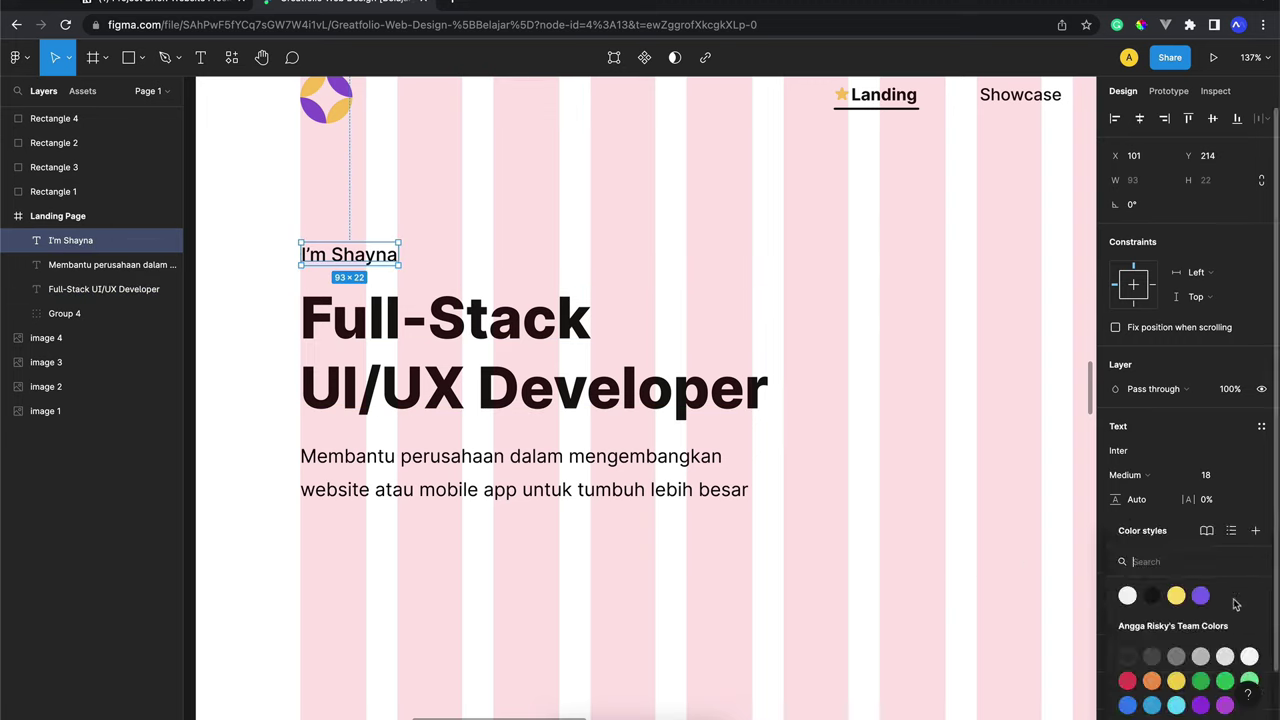
pyautogui.click(1152, 596)
# Hide the Landing Page frame's column layout grid
pyautogui.click(745, 462)
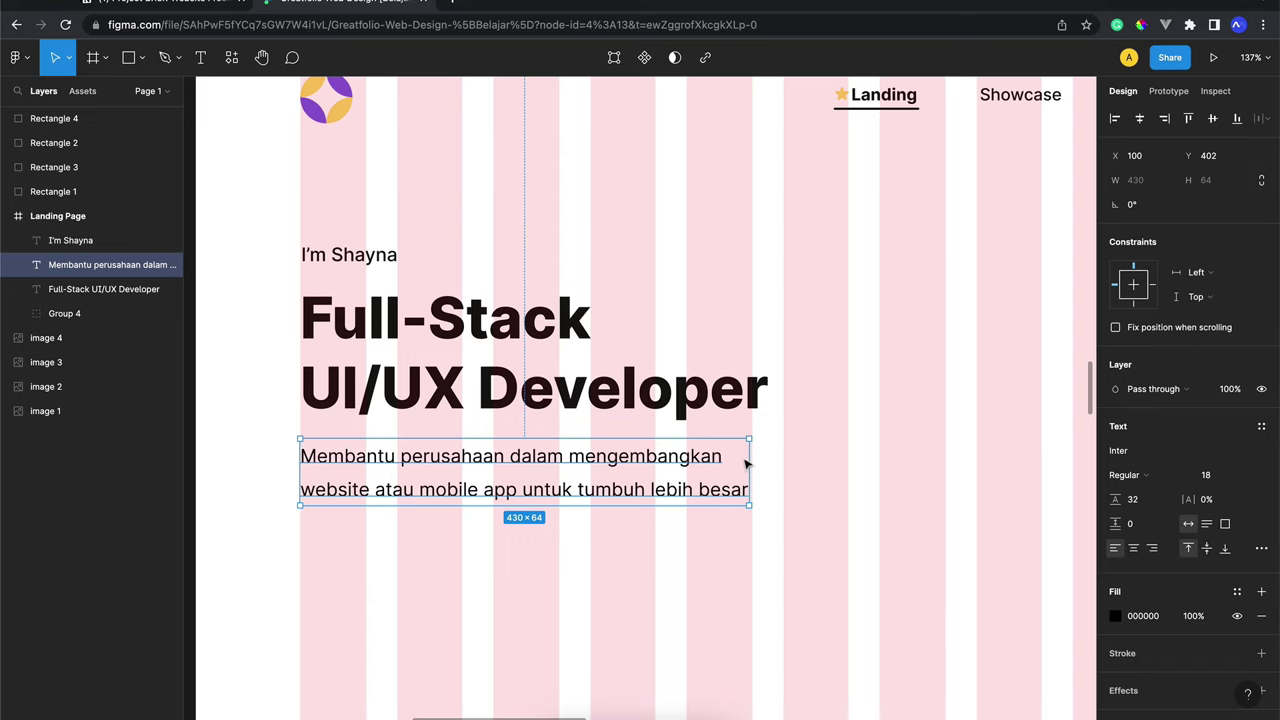
pyautogui.scroll(-1, 745, 462)
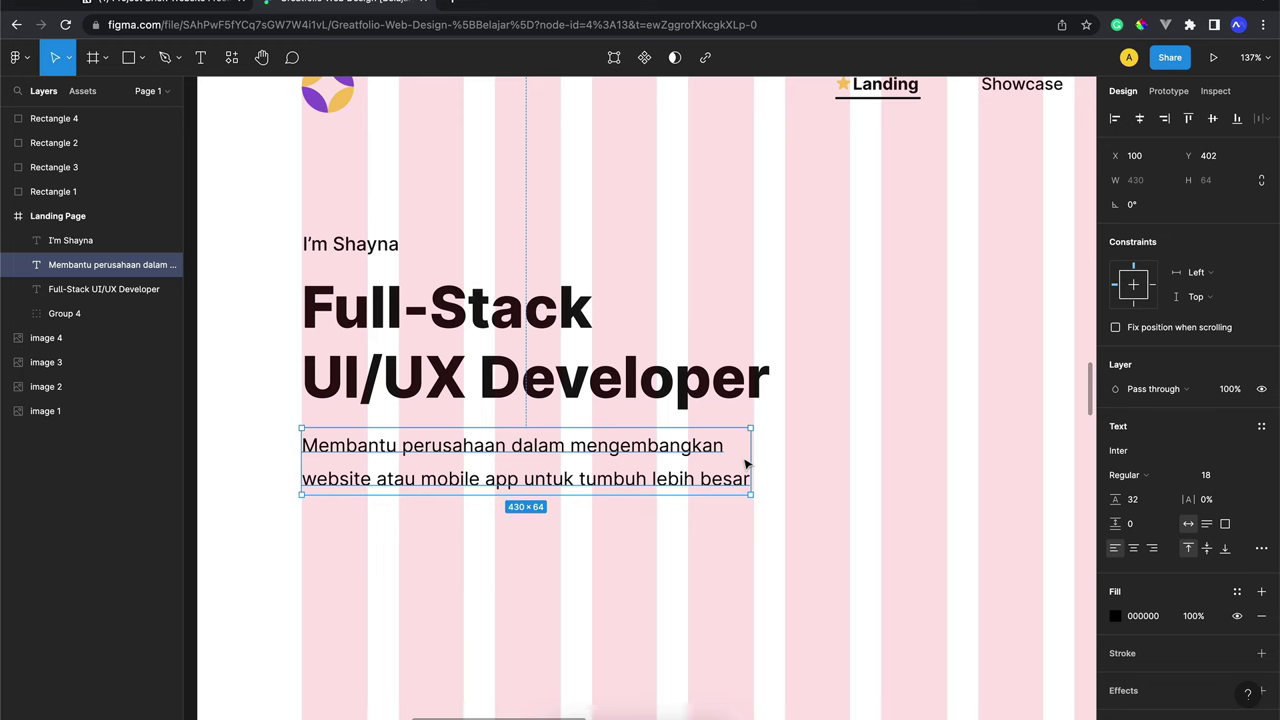
pyautogui.hscroll(2, 745, 463)
pyautogui.hscroll(2, 745, 463)
pyautogui.hscroll(1, 745, 463)
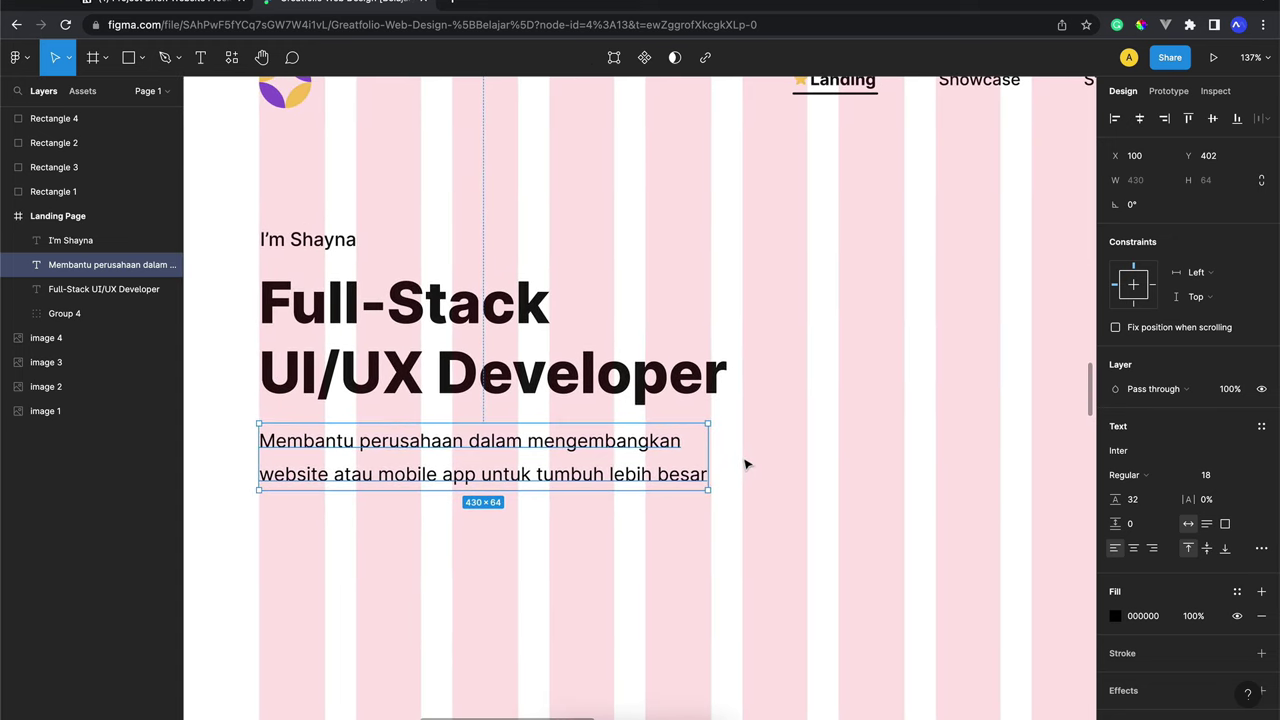
pyautogui.scroll(2, 683, 366)
pyautogui.hscroll(-2, 683, 366)
pyautogui.click(88, 216)
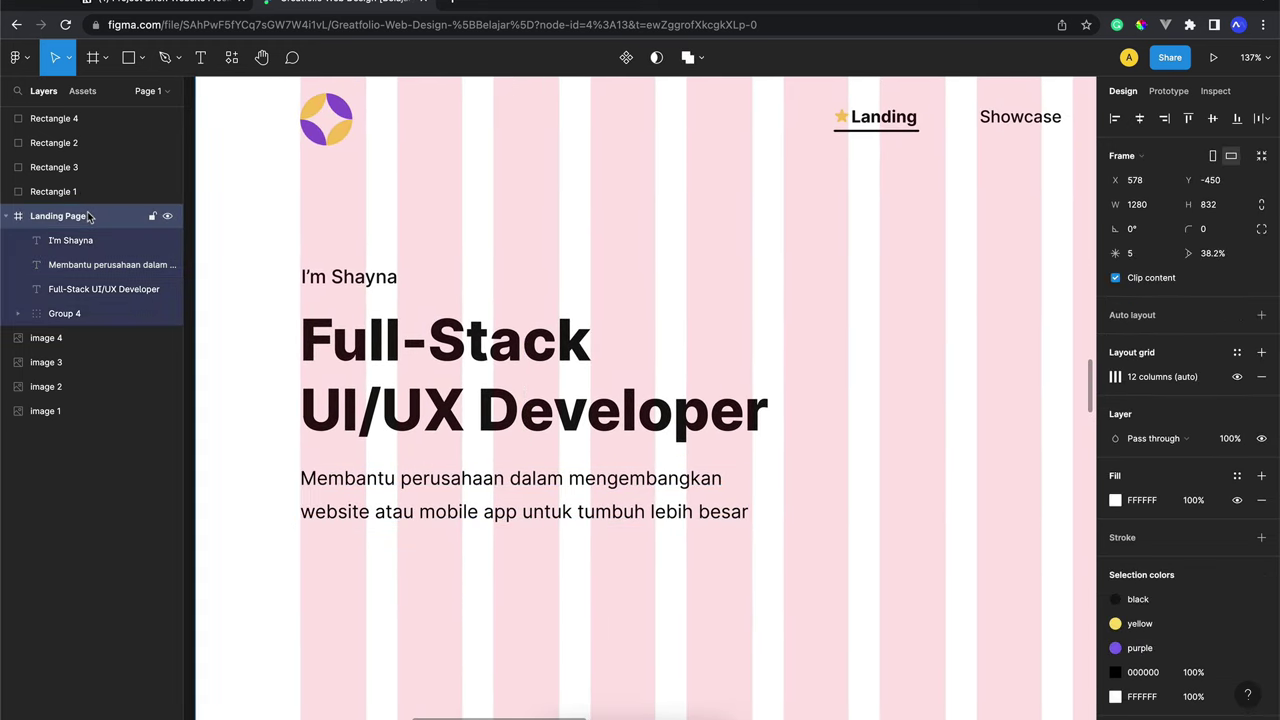
pyautogui.click(1240, 376)
# Select the subtitle paragraph after comparing its styling with the headline
pyautogui.click(605, 288)
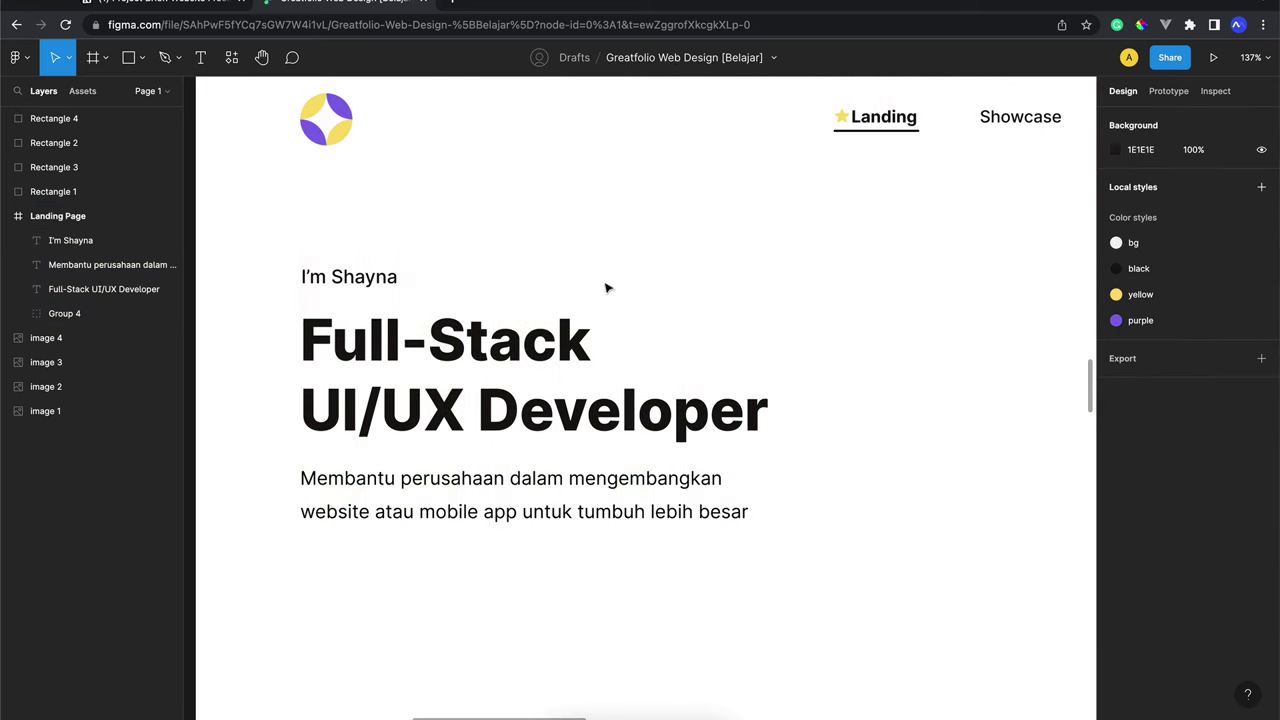
pyautogui.click(395, 345)
pyautogui.scroll(-3, 527, 443)
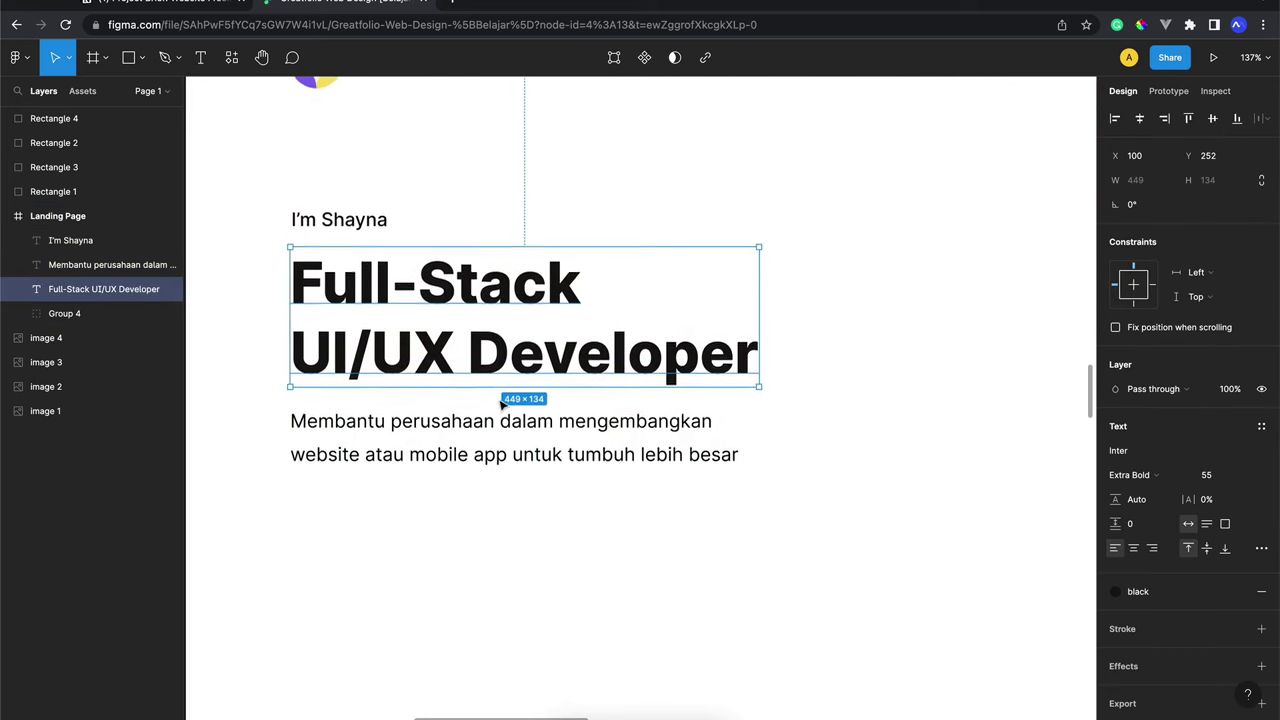
pyautogui.click(527, 443)
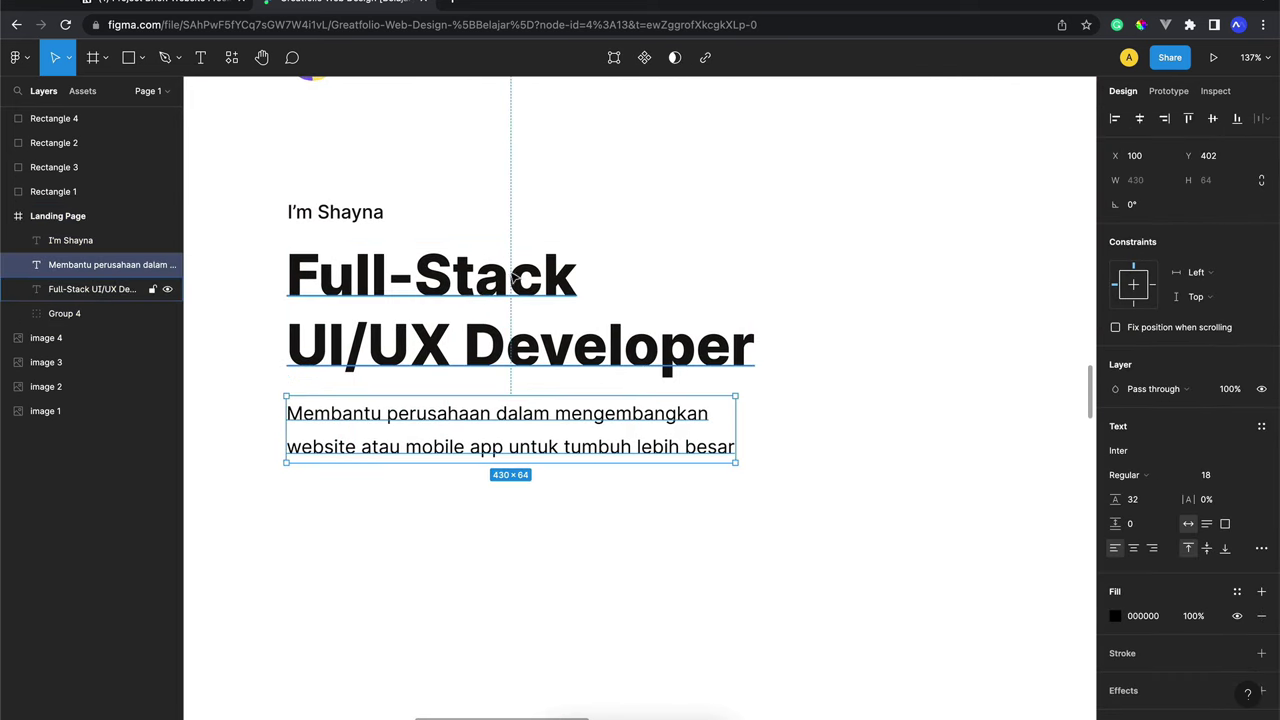
pyautogui.click(471, 316)
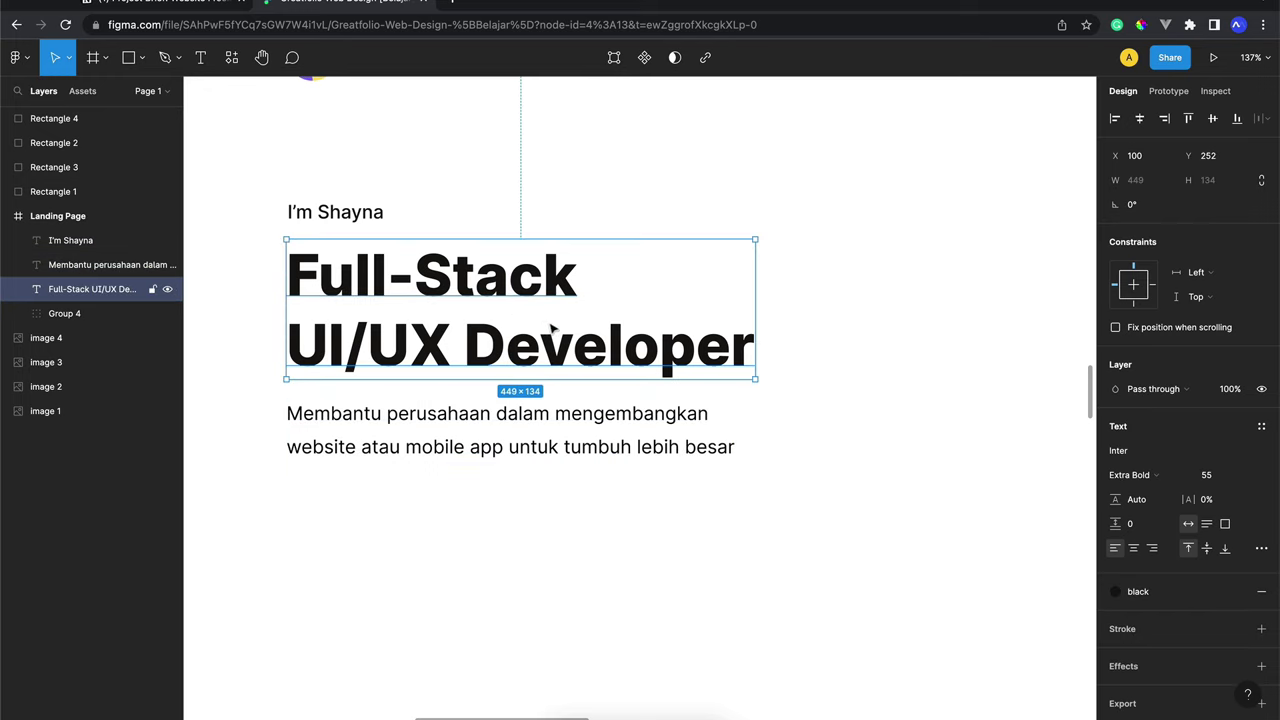
pyautogui.click(505, 427)
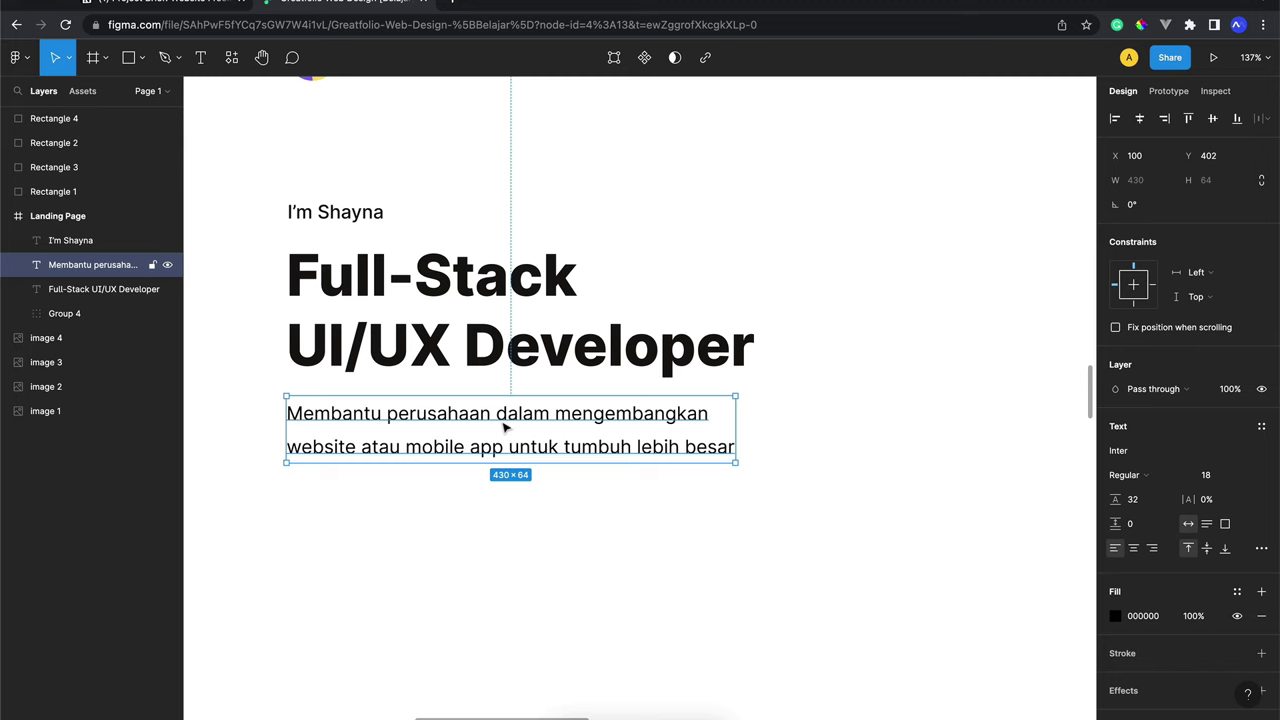
pyautogui.scroll(1, 760, 478)
pyautogui.hscroll(-2, 760, 478)
pyautogui.scroll(5, 762, 478)
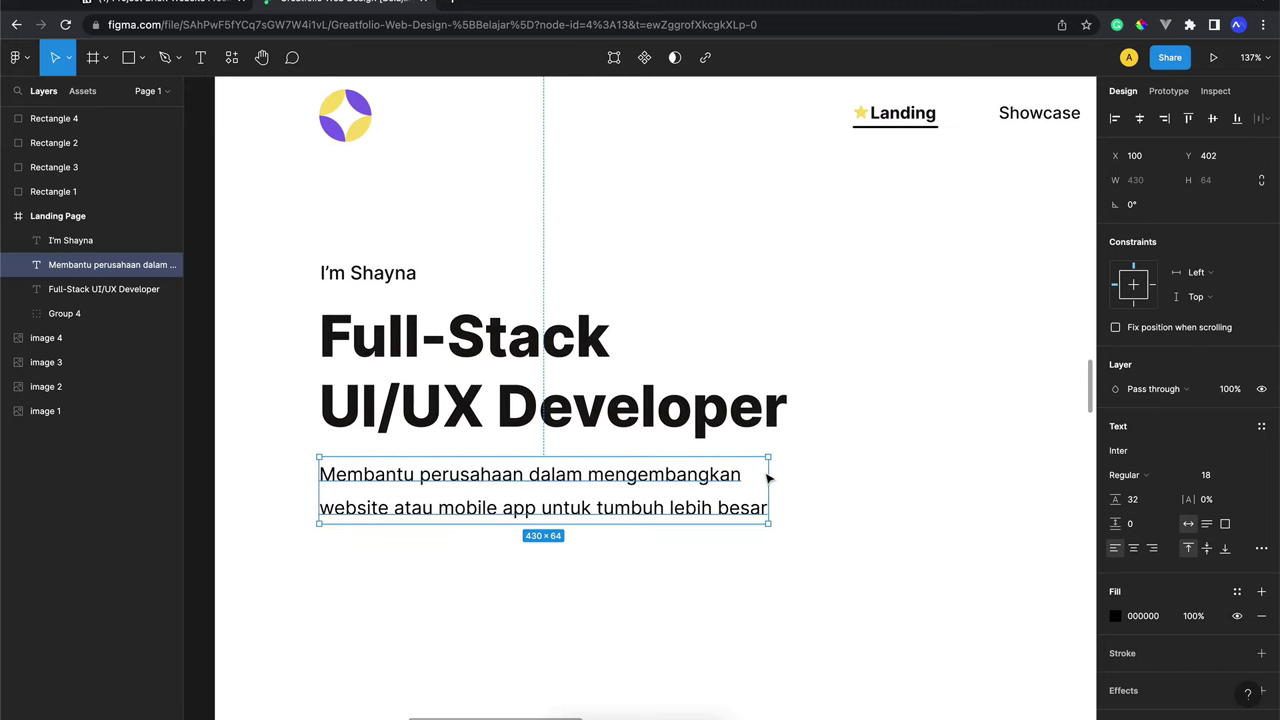
# In the subtitle's fill colour picker, sample white and darken it to a grey
pyautogui.click(1117, 617)
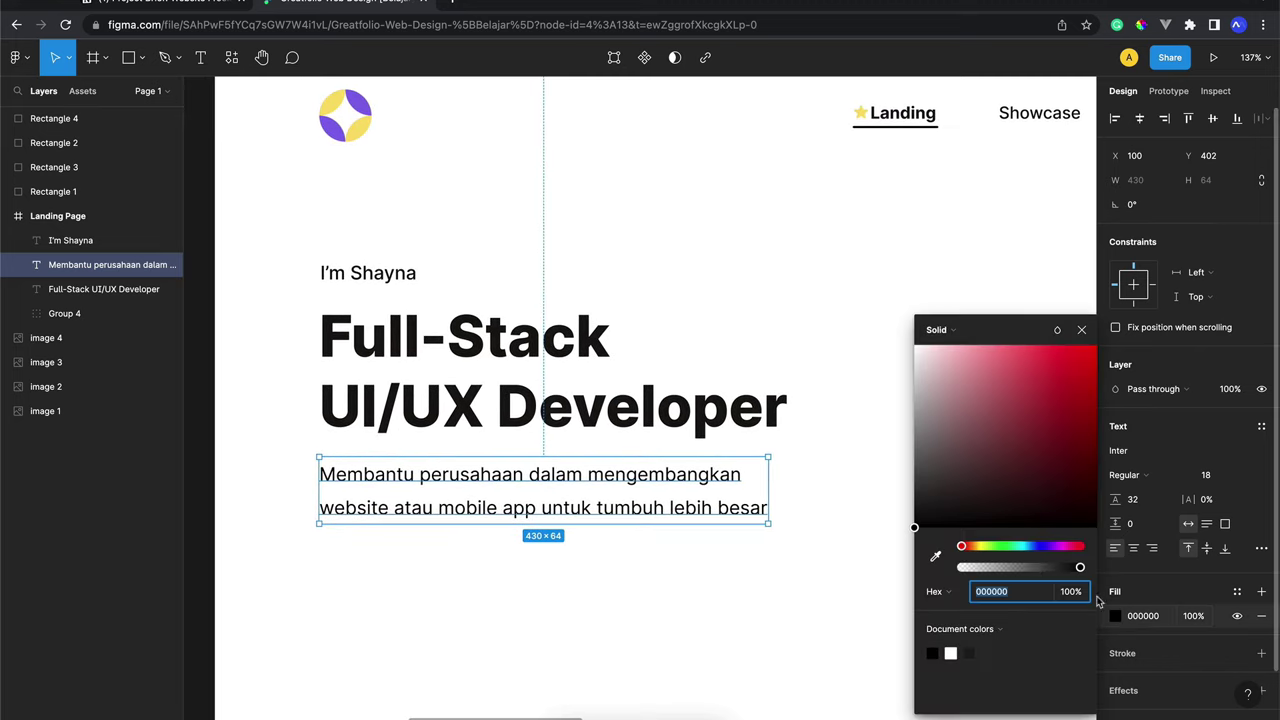
pyautogui.click(1029, 547)
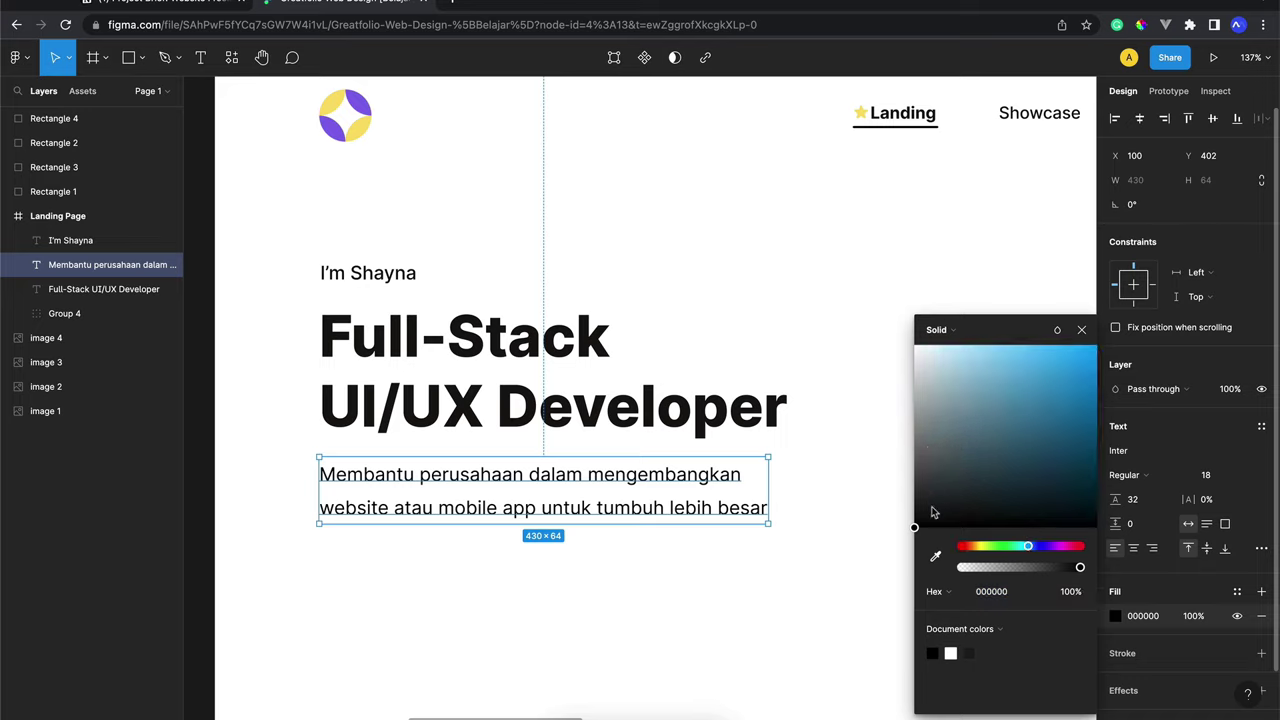
pyautogui.click(935, 555)
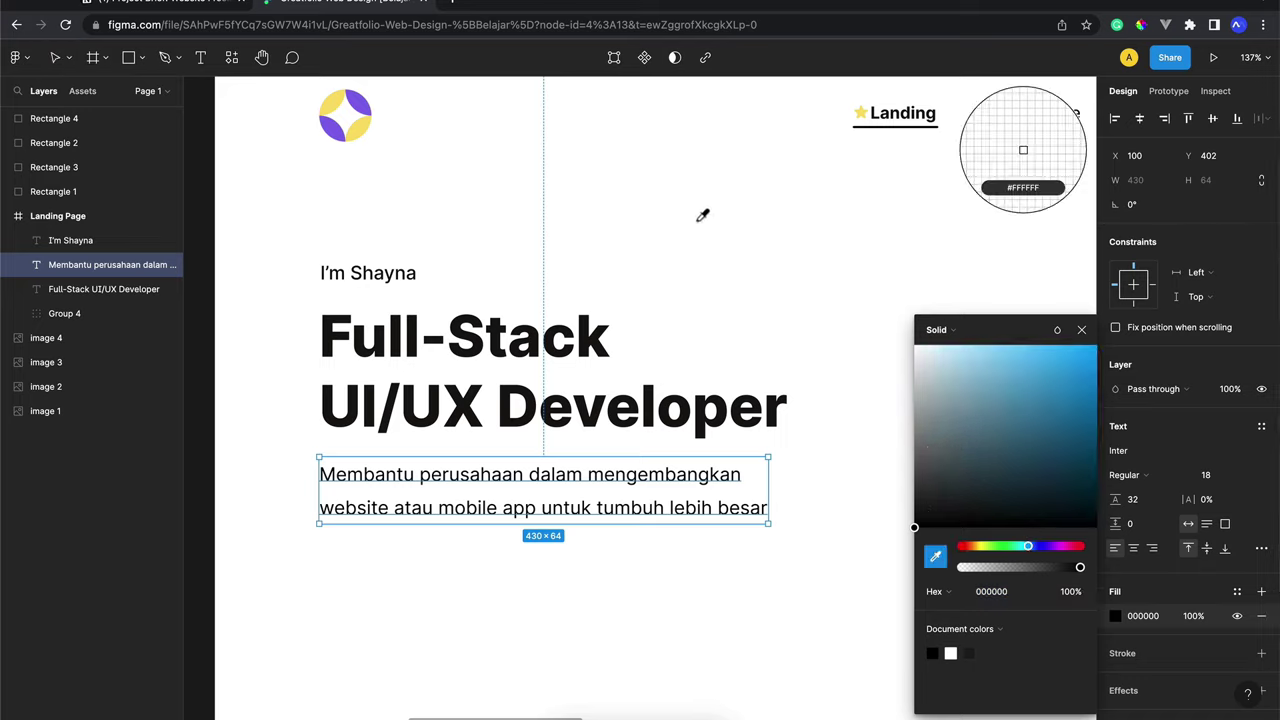
pyautogui.click(701, 218)
pyautogui.moveTo(922, 360); pyautogui.dragTo(941, 439)
pyautogui.scroll(-2, 815, 443)
pyautogui.scroll(-1, 815, 443)
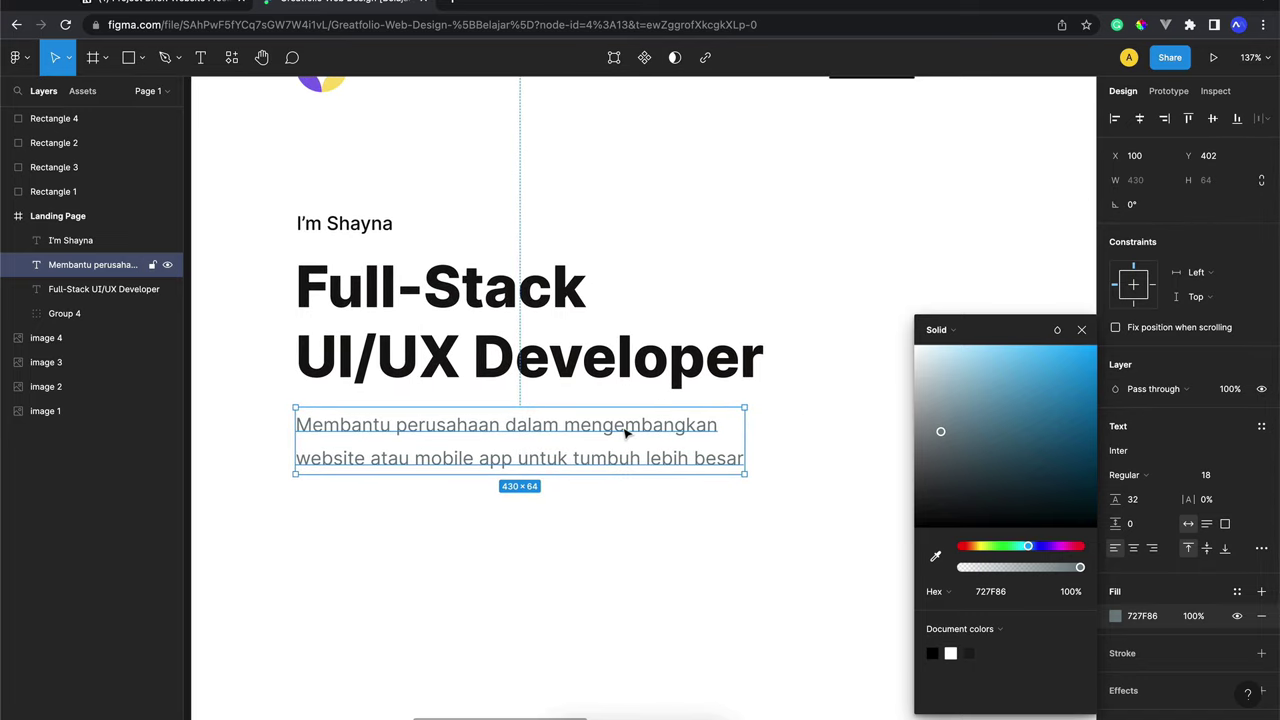
pyautogui.scroll(2, 625, 432)
pyautogui.scroll(2, 625, 432)
pyautogui.scroll(3, 625, 432)
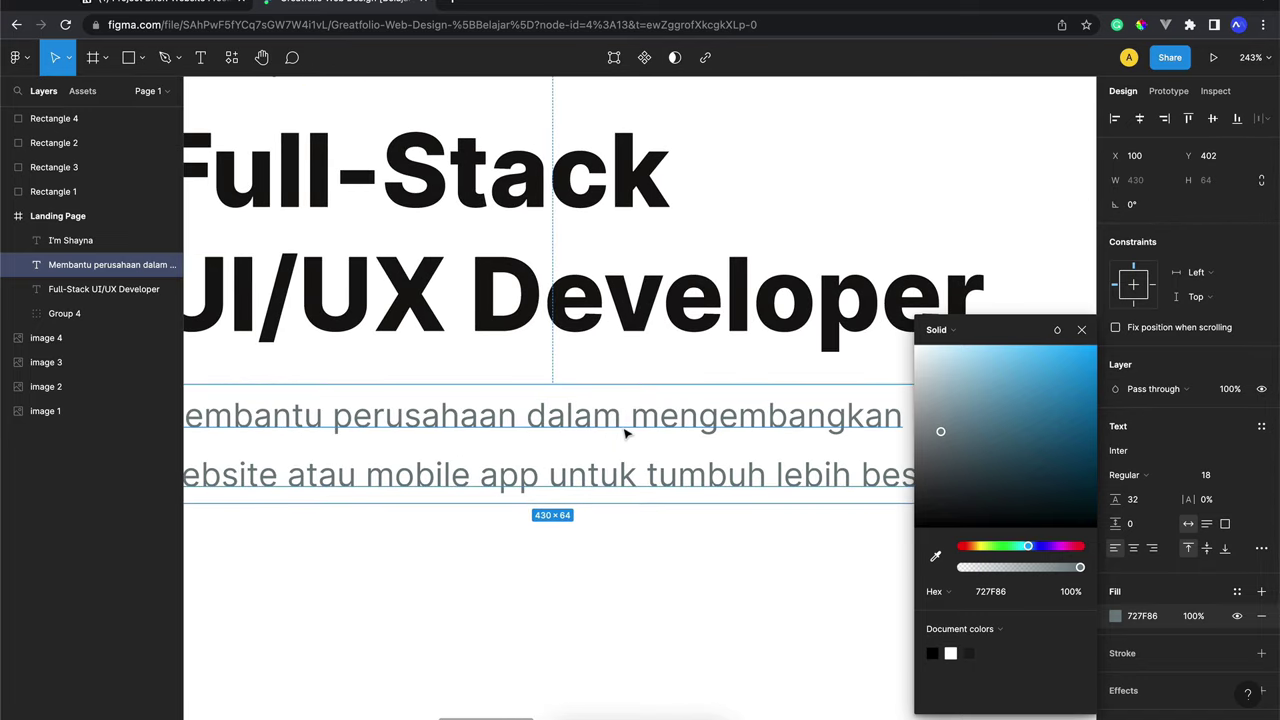
pyautogui.hscroll(-1, 675, 455)
pyautogui.hscroll(-1, 675, 455)
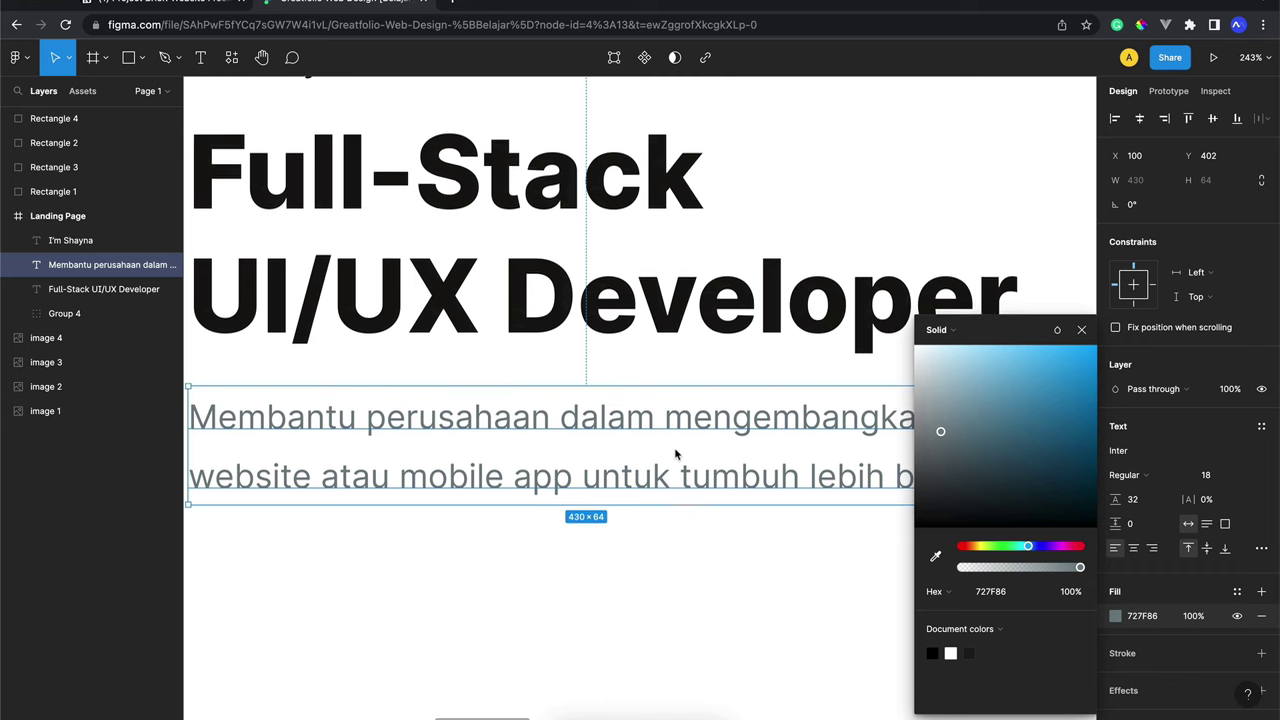
pyautogui.hscroll(-2, 675, 455)
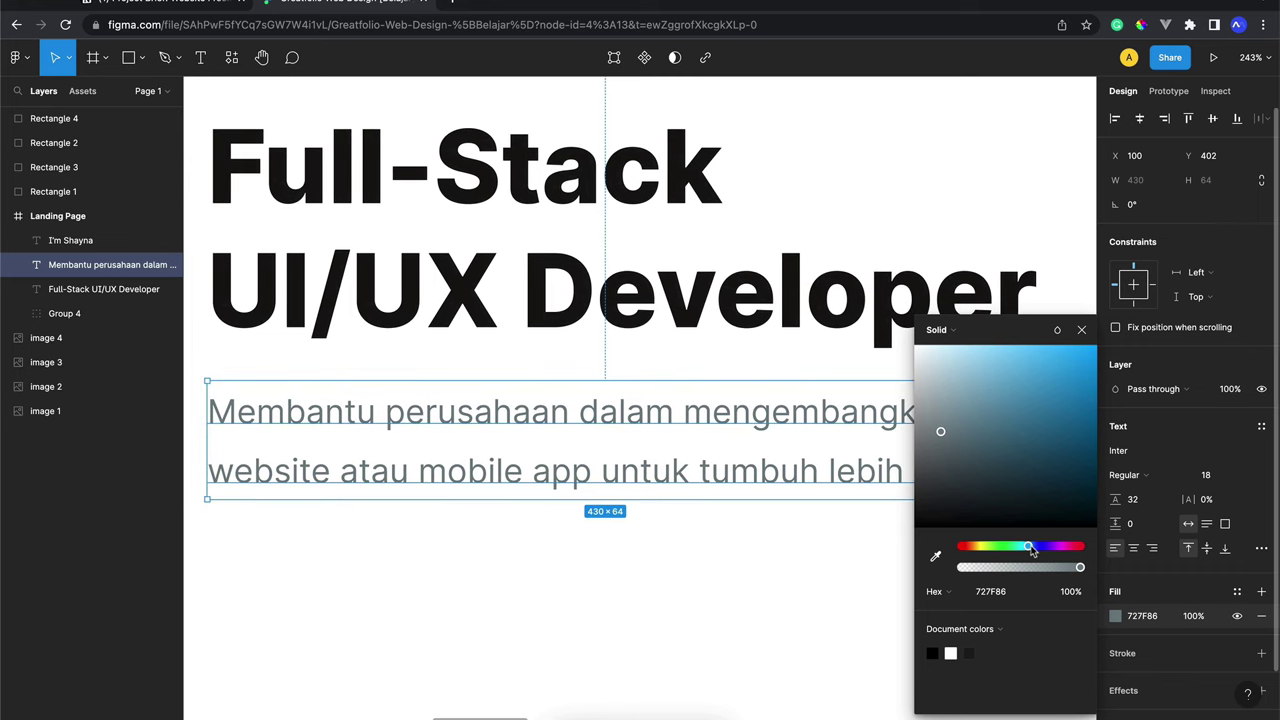
# Tint the grey toward blue to 717694 and return the canvas to 100% zoom
pyautogui.moveTo(1030, 548); pyautogui.dragTo(1036, 550)
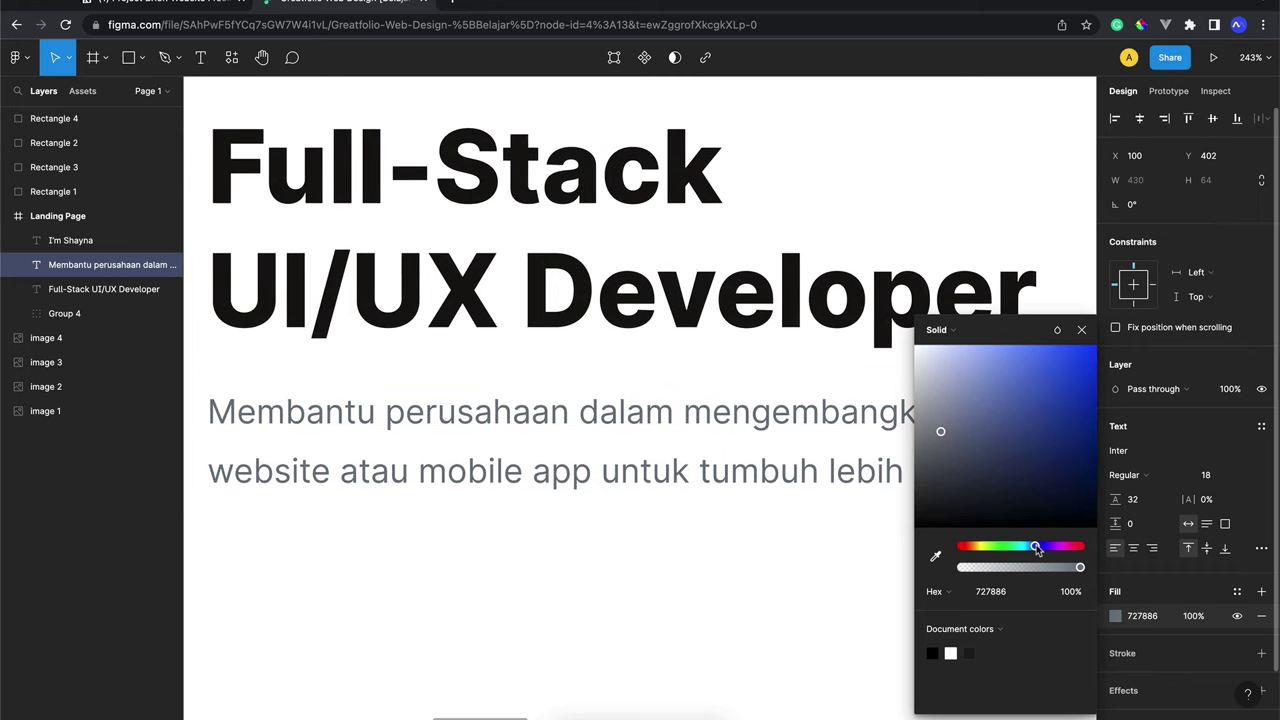
pyautogui.moveTo(948, 444)
pyautogui.mouseDown()
pyautogui.moveTo(951, 410)
pyautogui.moveTo(957, 425)
pyautogui.mouseUp()
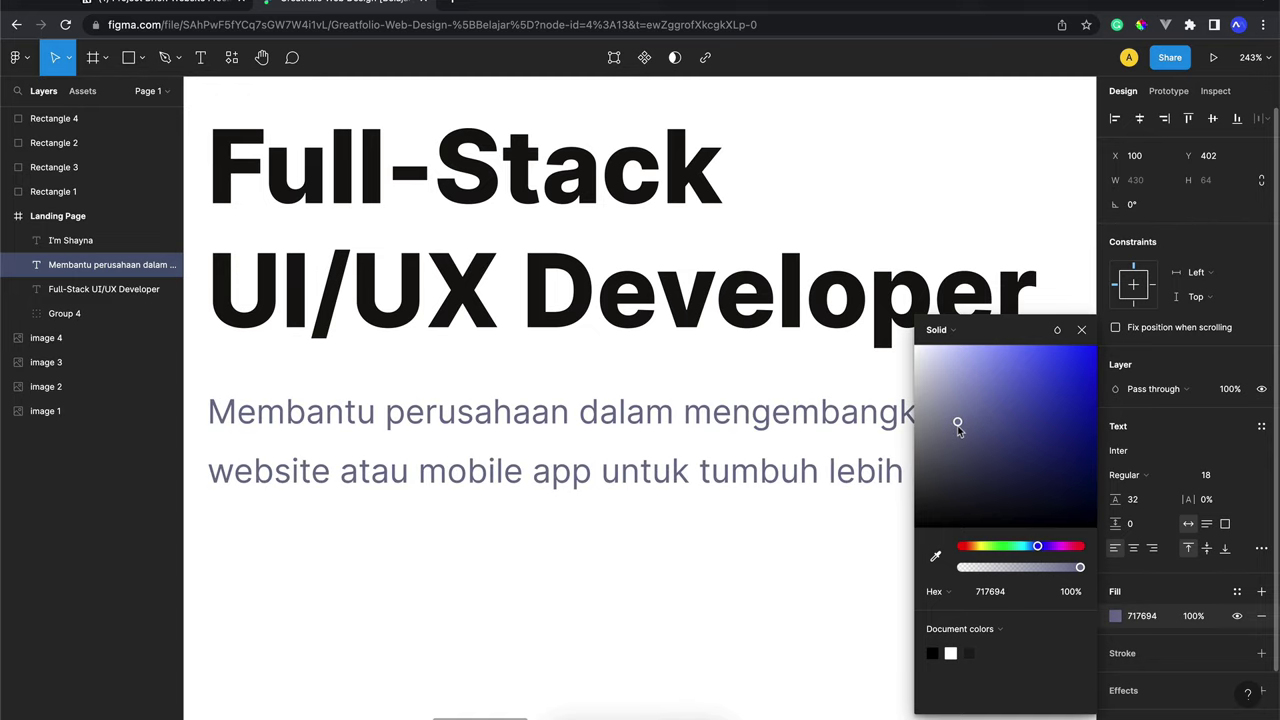
pyautogui.click(828, 590)
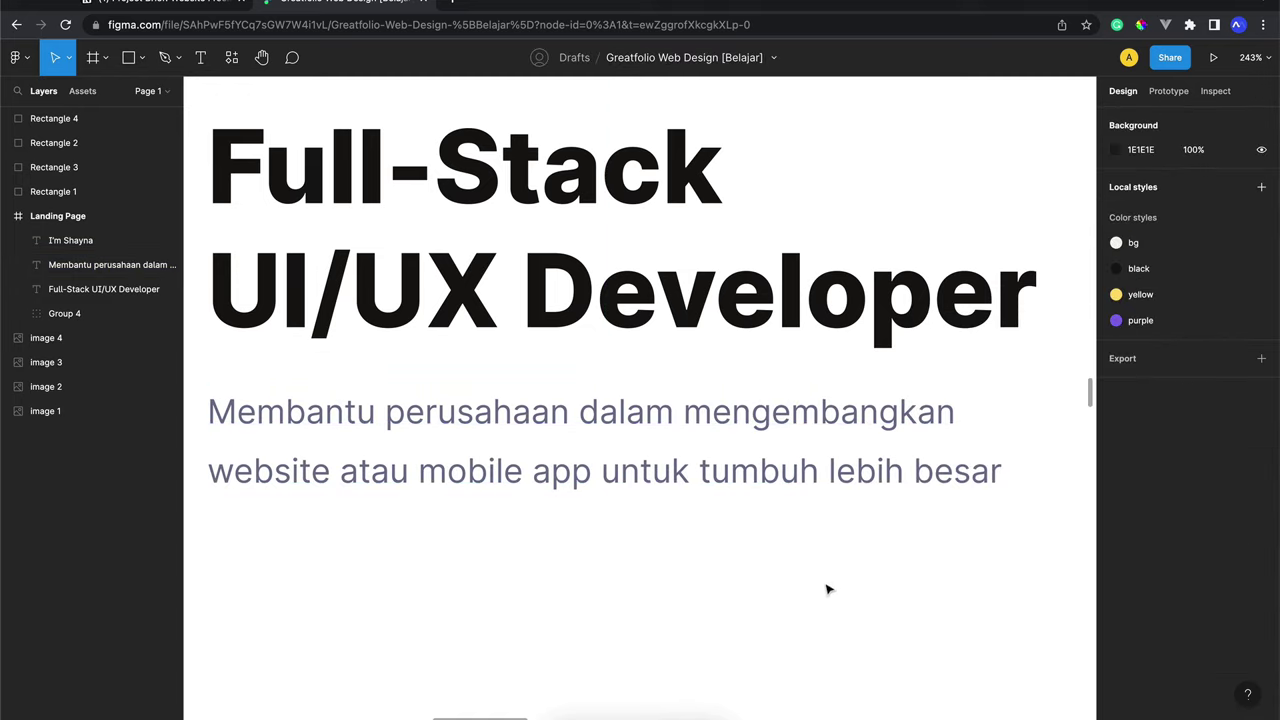
pyautogui.hotkey('shift', '0')
# Inspect the subtitle paragraph's fill colour in its colour picker, then deselect it
pyautogui.click(673, 381)
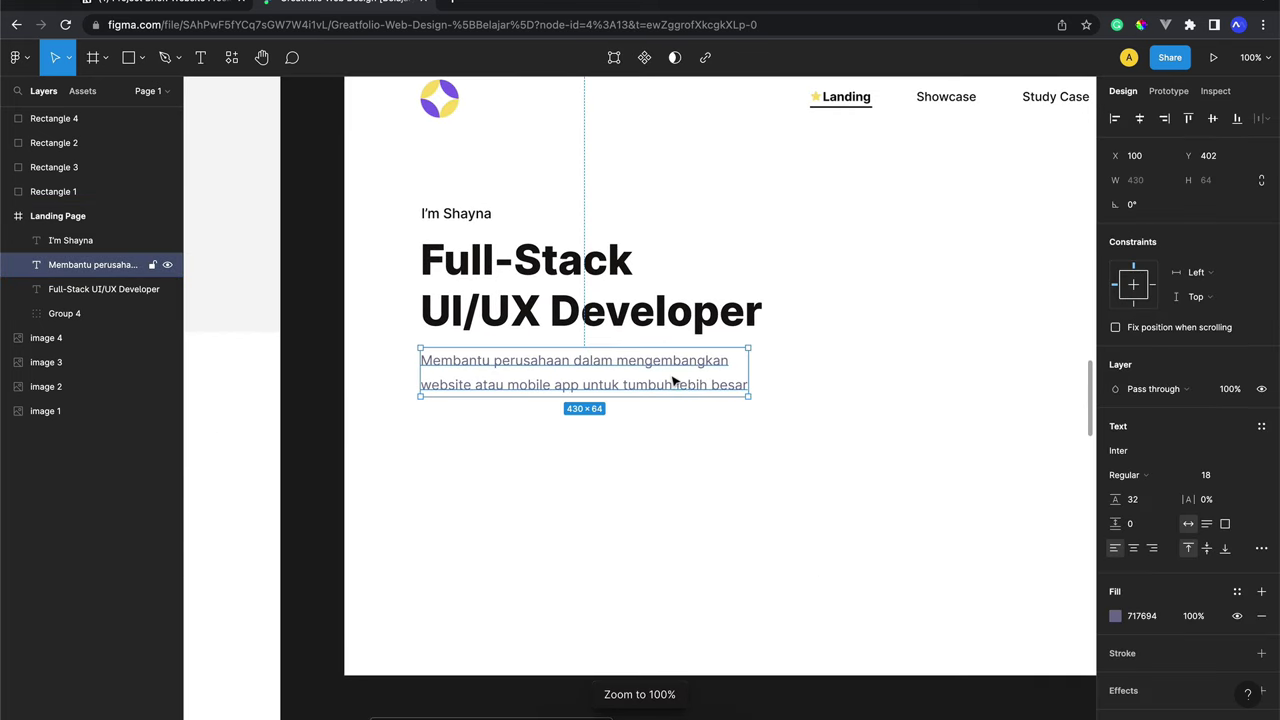
pyautogui.hscroll(1, 832, 418)
pyautogui.click(1116, 616)
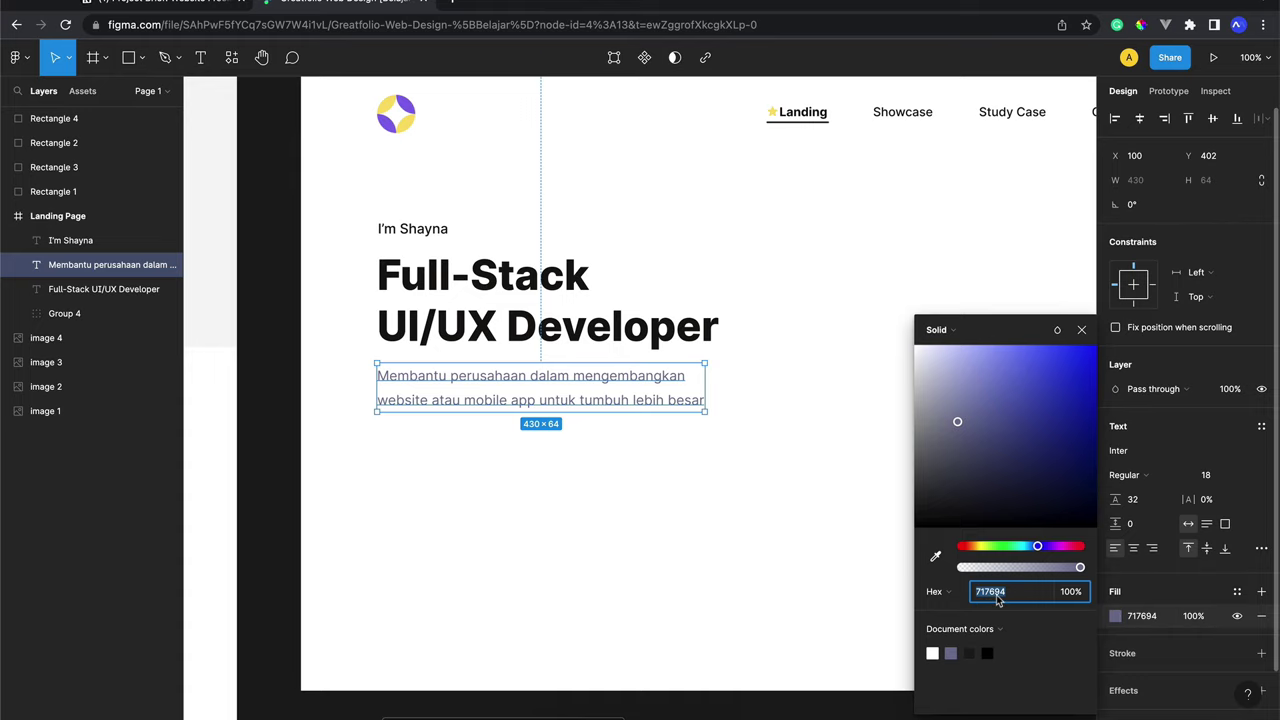
pyautogui.click(848, 474)
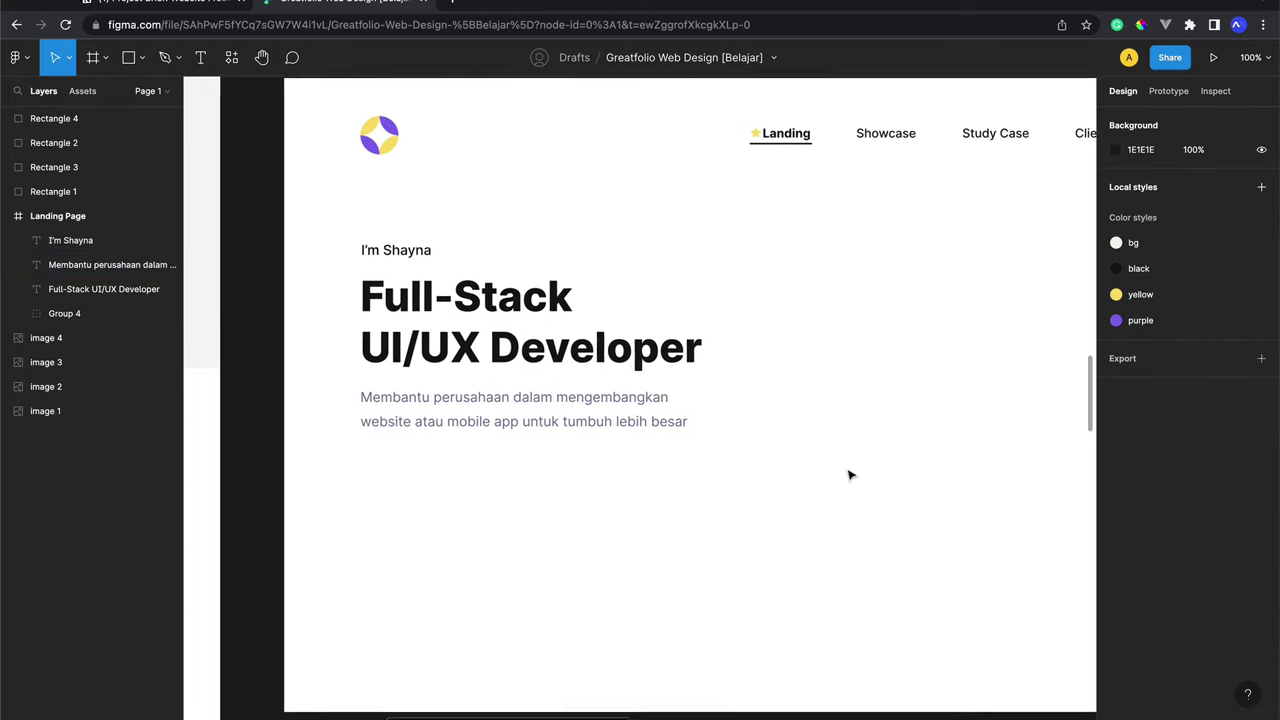
pyautogui.hscroll(2, 848, 474)
pyautogui.scroll(1, 848, 474)
pyautogui.hscroll(1, 848, 474)
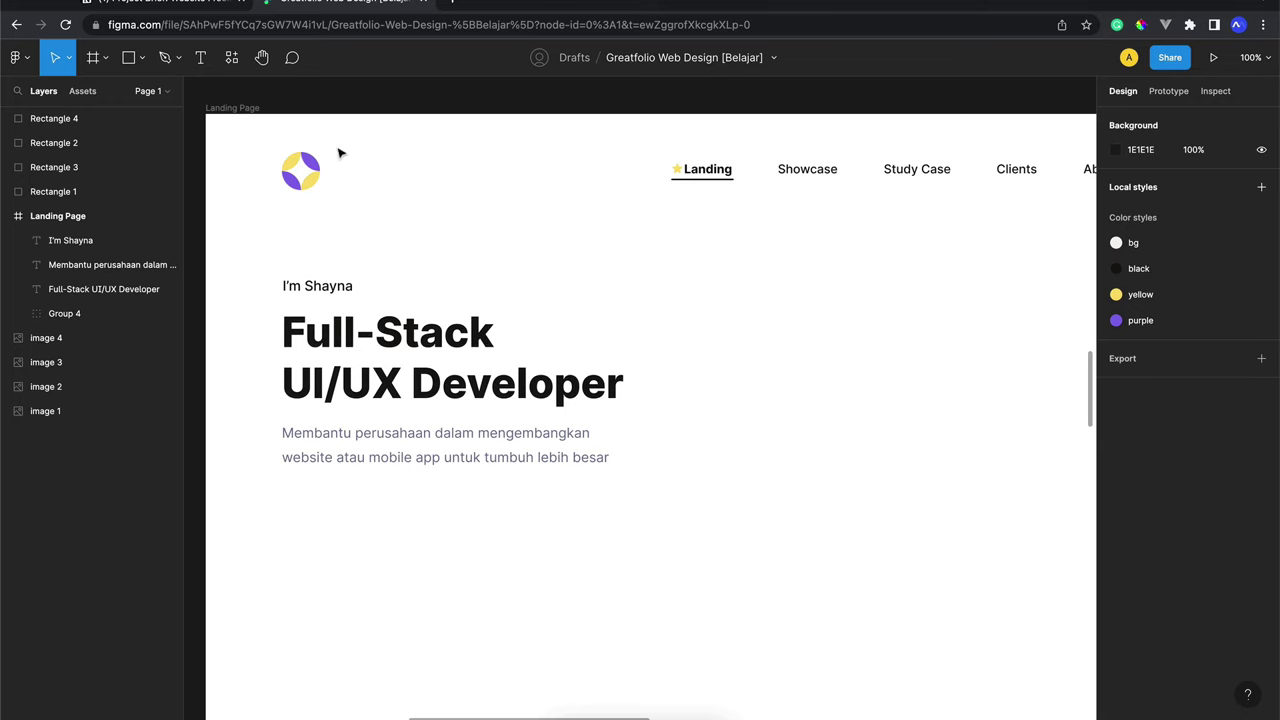
# Select the Landing Page frame, then the off-white swatch square, to compare the background colour
pyautogui.click(257, 108)
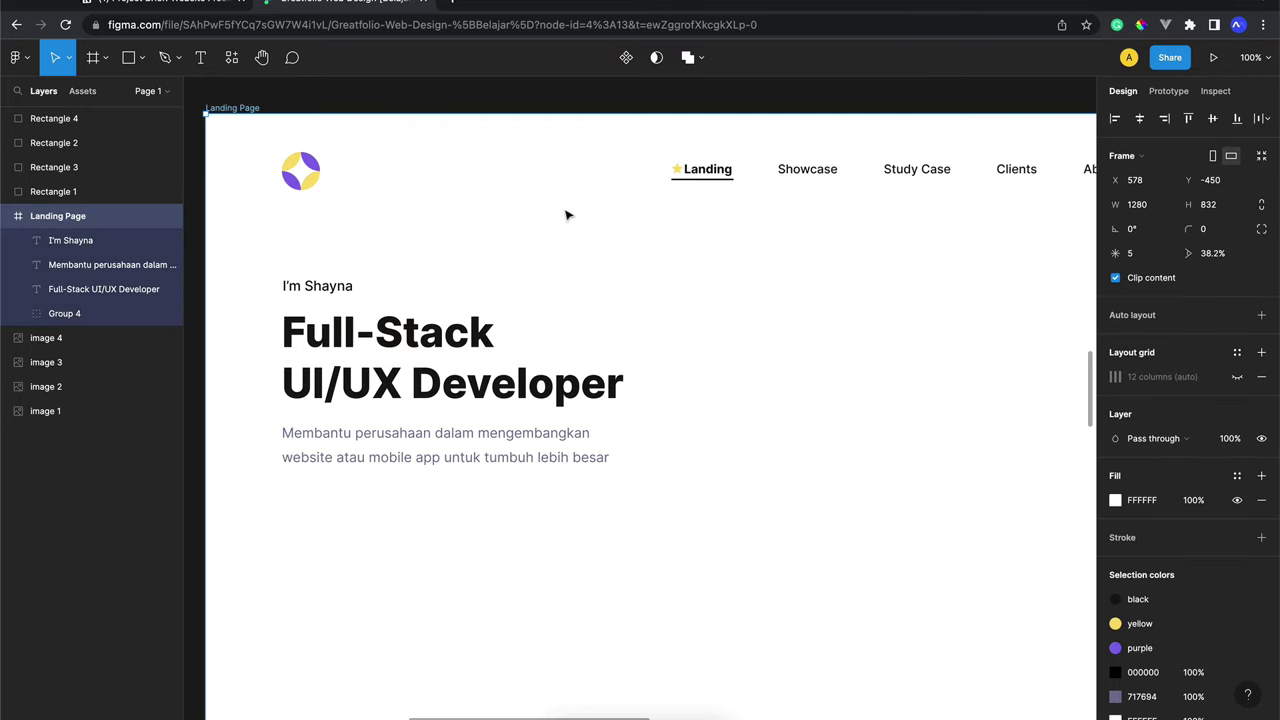
pyautogui.scroll(-3, 673, 296)
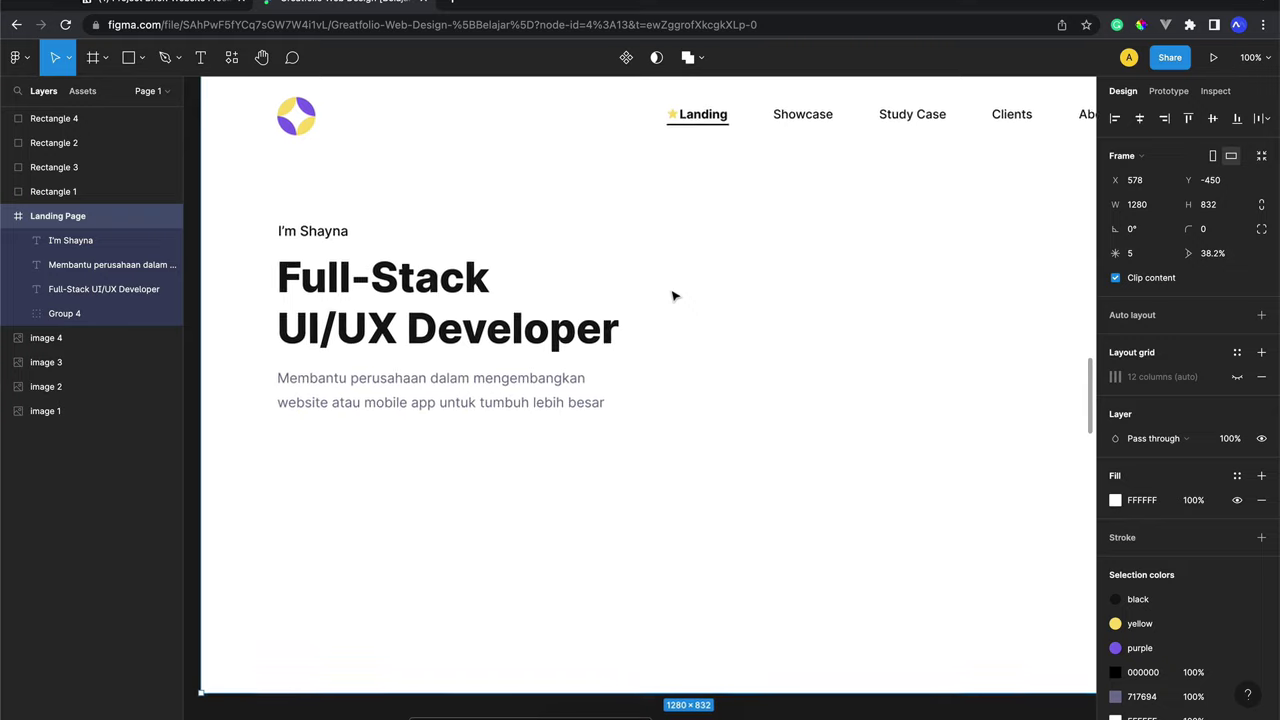
pyautogui.hscroll(3, 673, 296)
pyautogui.hscroll(4, 673, 296)
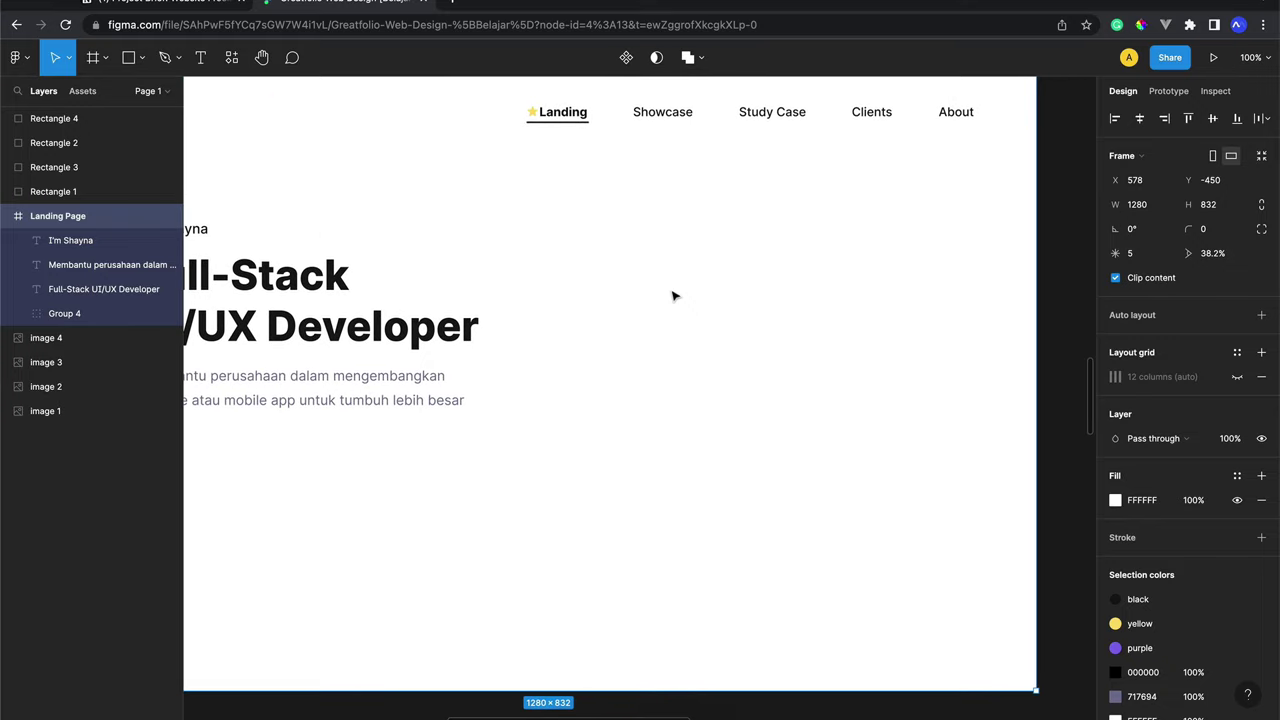
pyautogui.hscroll(-2, 673, 296)
pyautogui.scroll(5, 673, 296)
pyautogui.hscroll(-4, 673, 296)
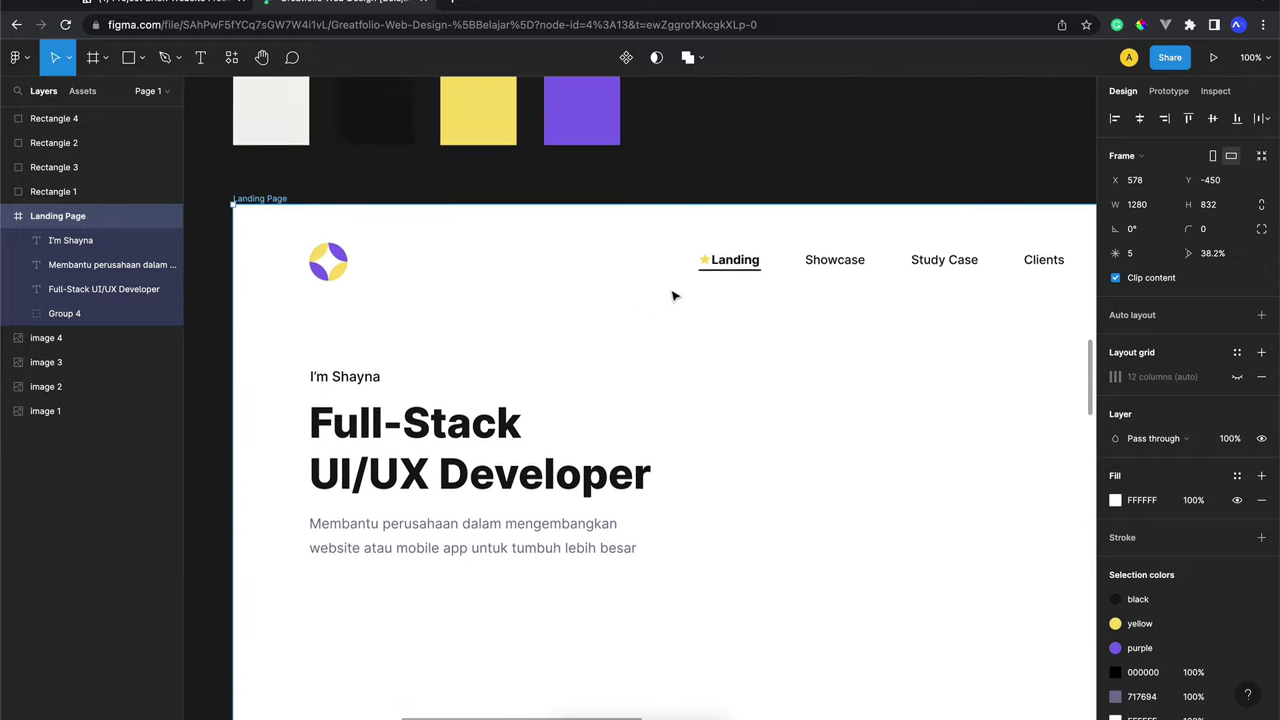
pyautogui.hscroll(-4, 673, 296)
pyautogui.scroll(-3, 673, 296)
pyautogui.scroll(1, 673, 296)
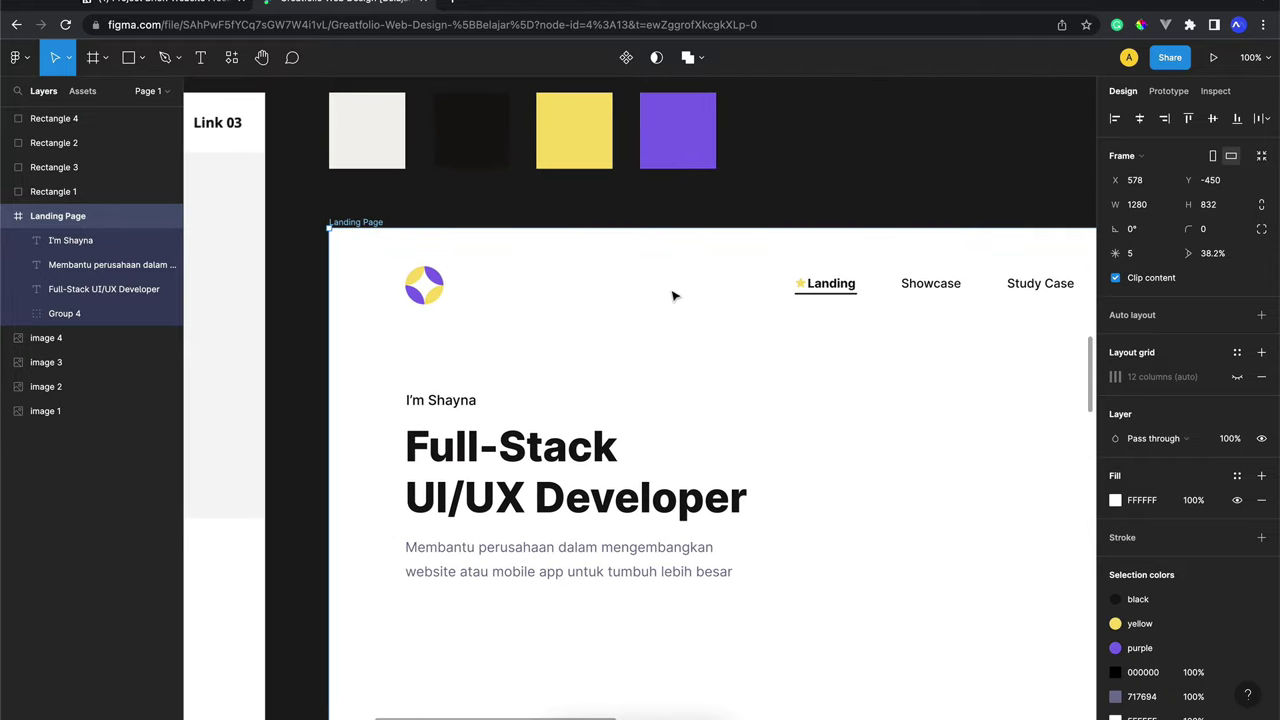
pyautogui.click(376, 115)
pyautogui.scroll(2, 383, 117)
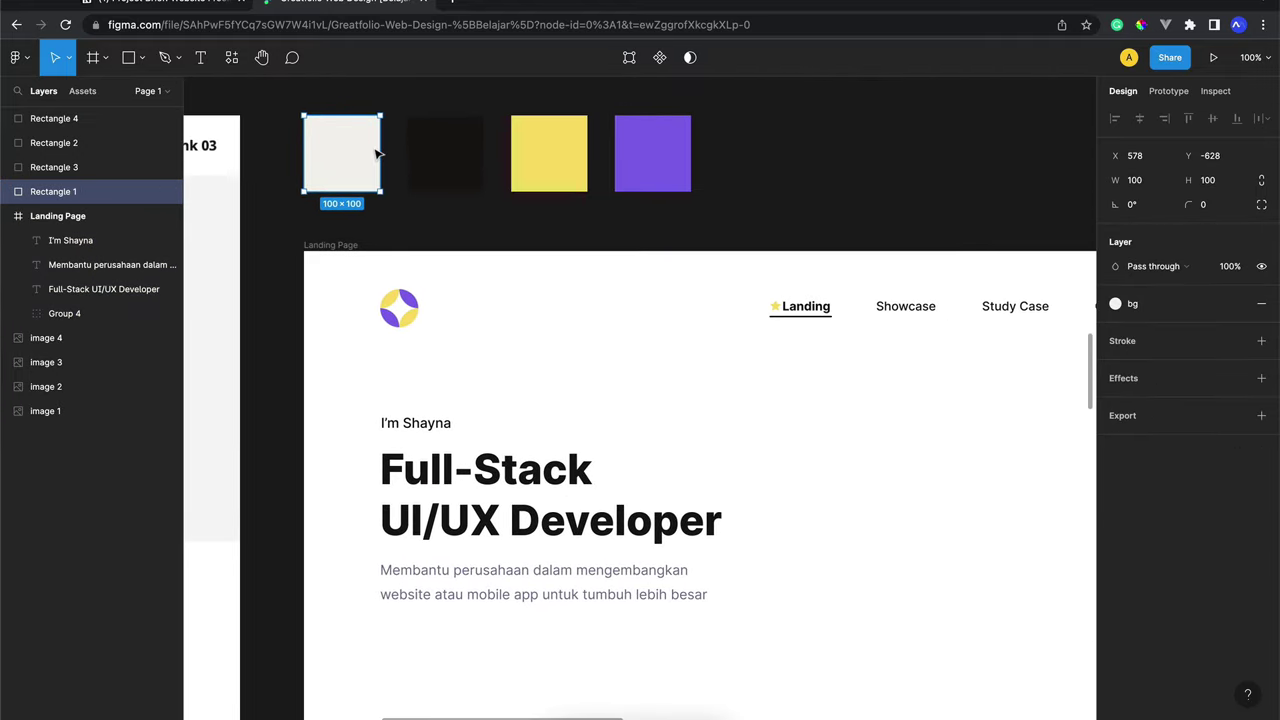
pyautogui.scroll(-2, 374, 151)
# Fill the Landing Page frame with the off-white bg colour style and clear the selection
pyautogui.click(346, 162)
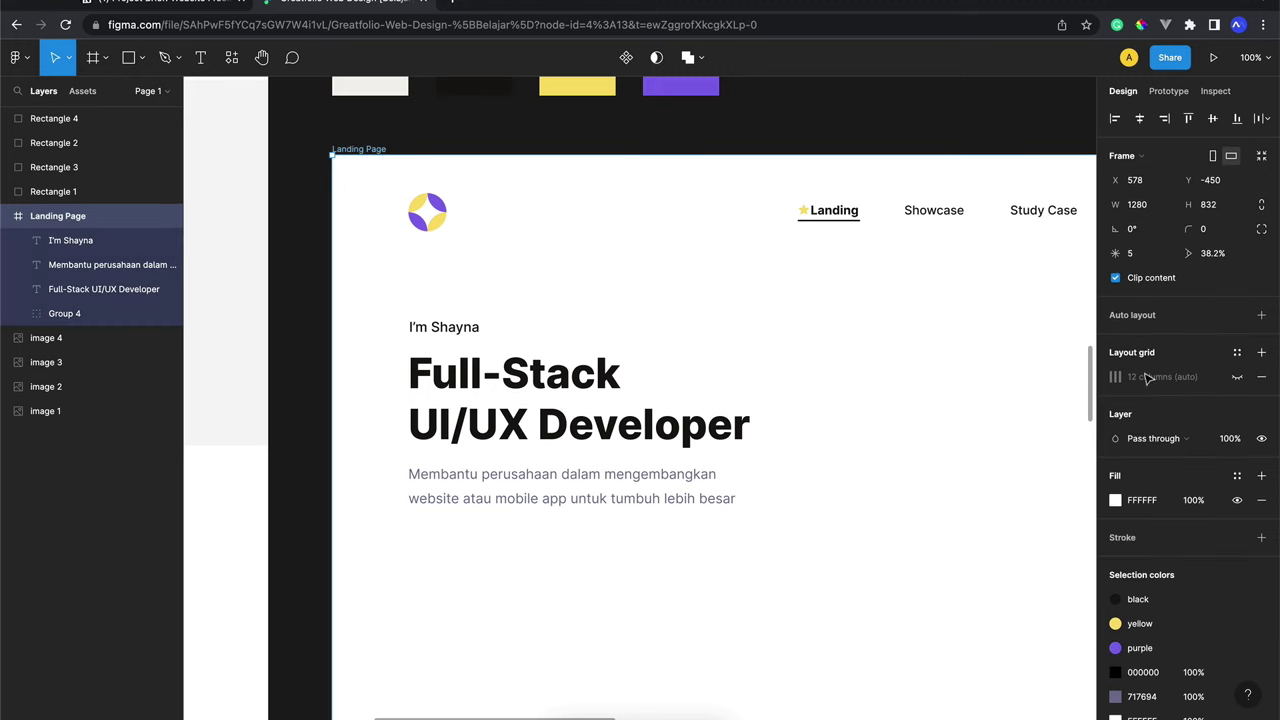
pyautogui.click(1237, 476)
pyautogui.click(1128, 570)
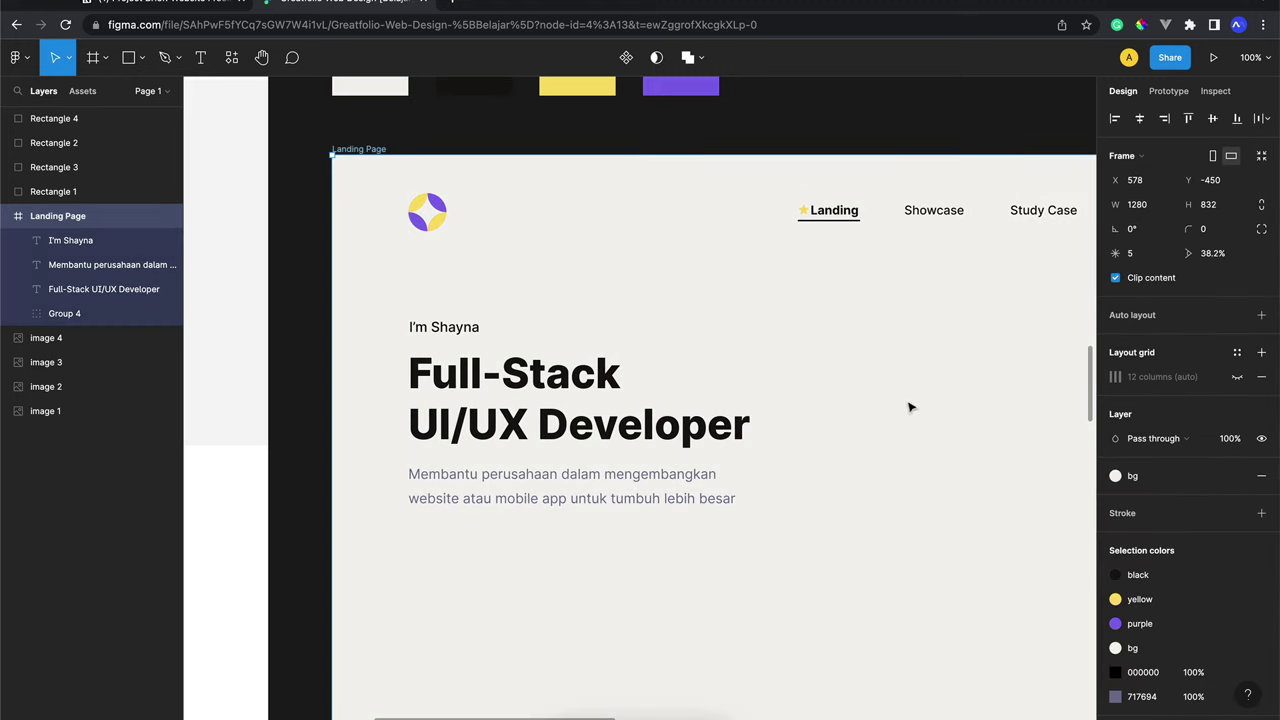
pyautogui.press('Escape')
pyautogui.hscroll(1, 752, 306)
pyautogui.hscroll(2, 752, 309)
pyautogui.scroll(-2, 752, 309)
pyautogui.hscroll(2, 752, 309)
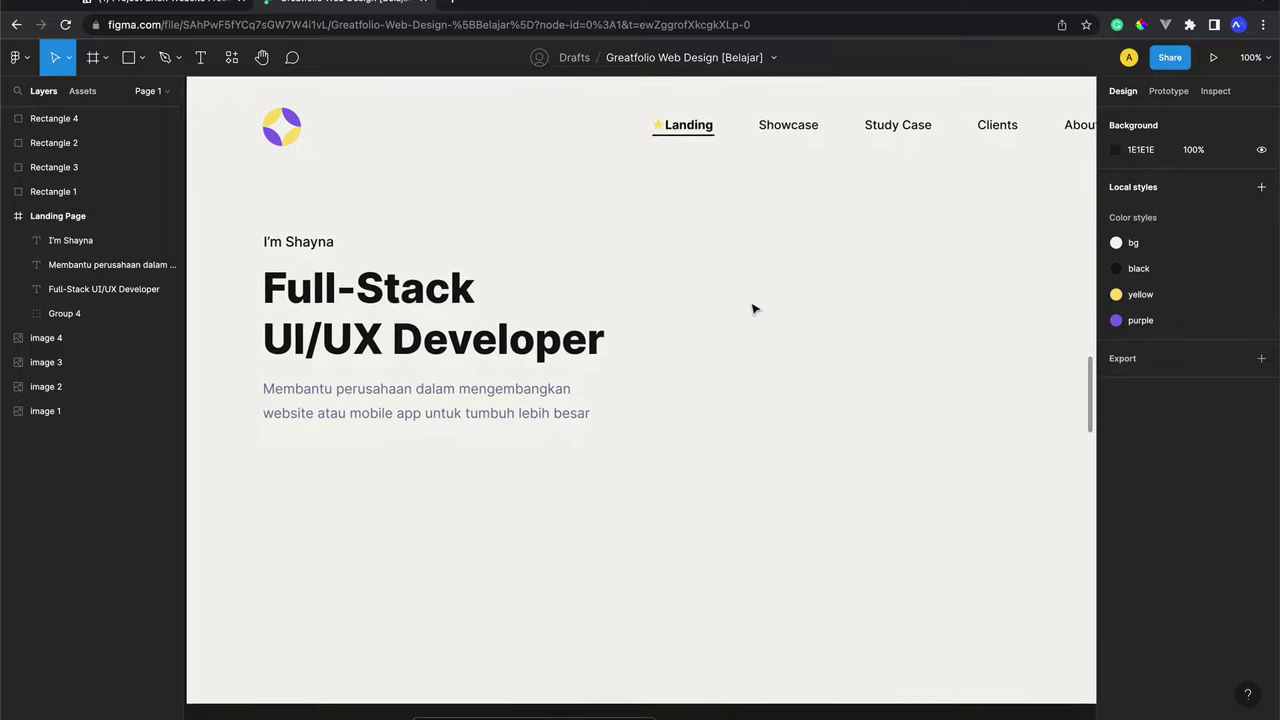
pyautogui.scroll(1, 752, 309)
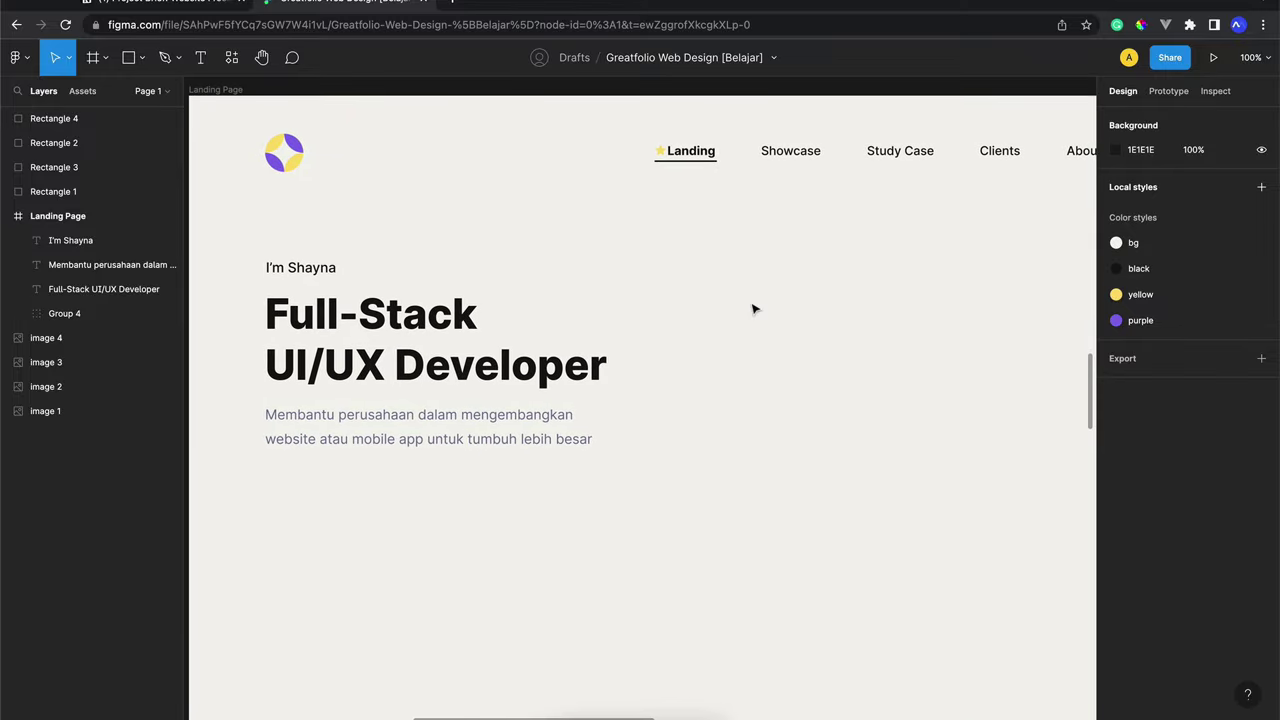
pyautogui.hscroll(-2, 754, 309)
pyautogui.scroll(1, 748, 312)
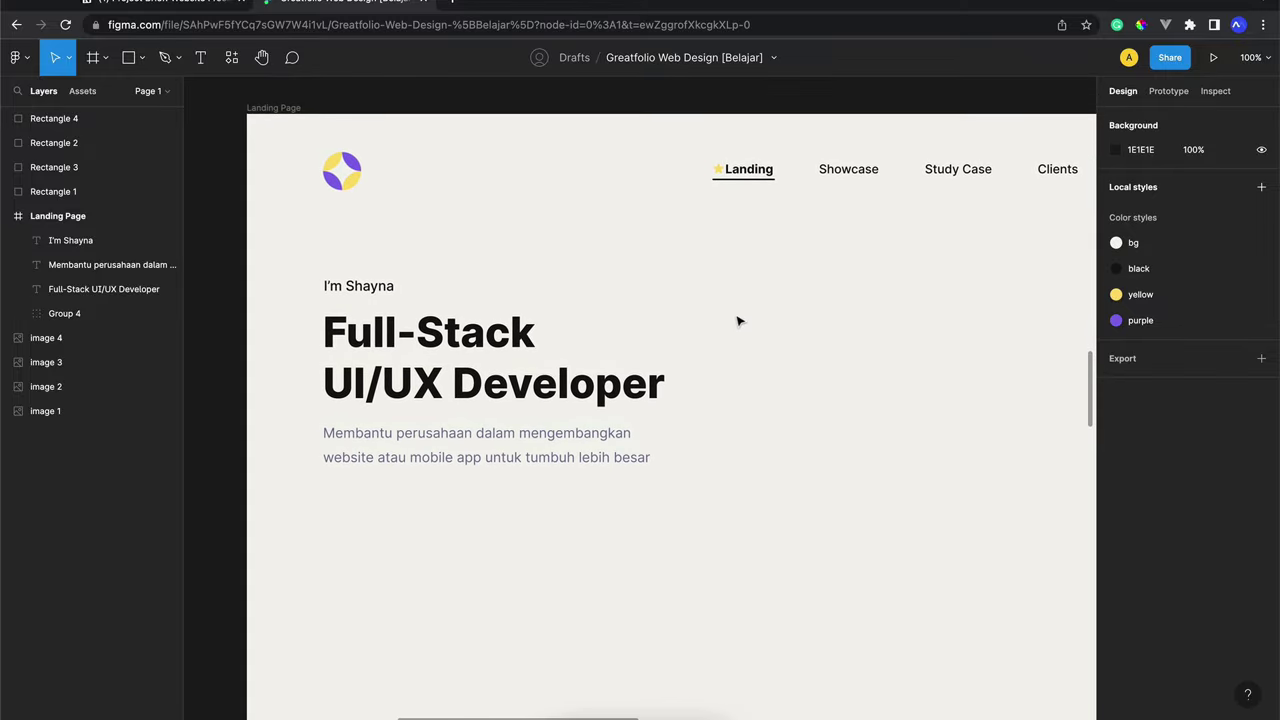
# Save the subtitle's 717694 fill as a new colour style named bluesoft
pyautogui.click(512, 463)
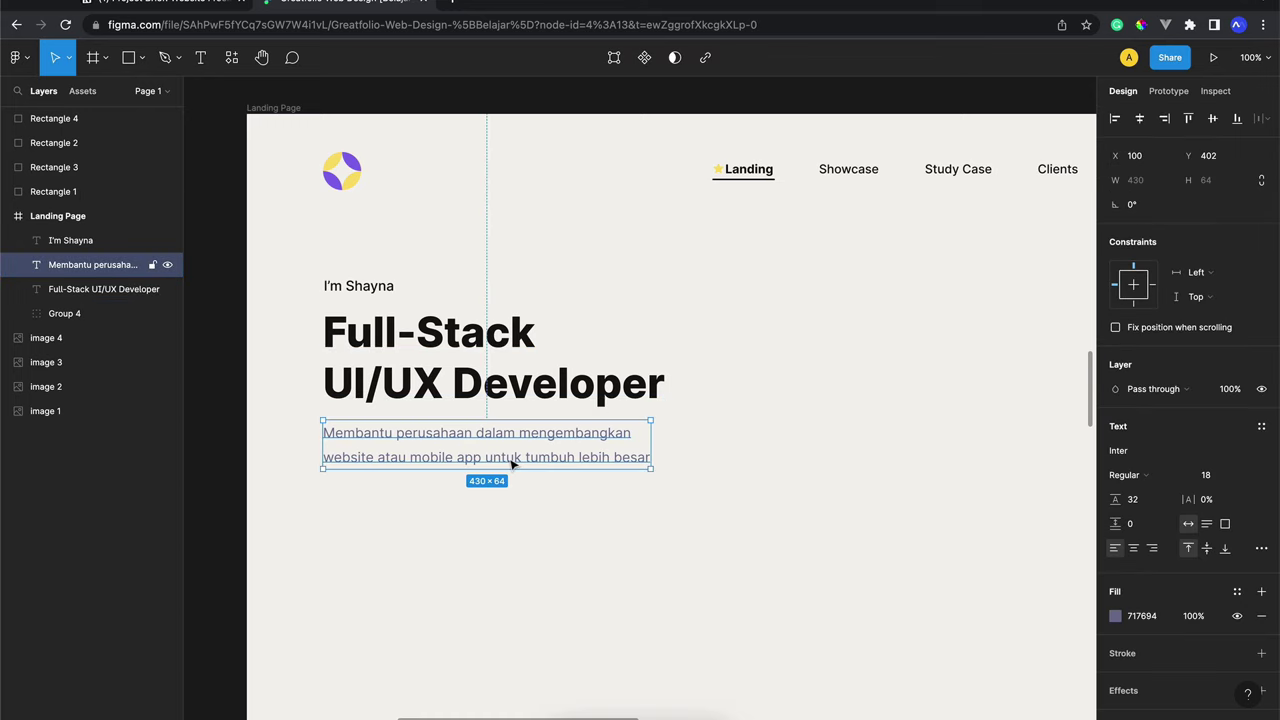
pyautogui.scroll(3, 512, 463)
pyautogui.hscroll(-1, 512, 463)
pyautogui.hscroll(-2, 749, 449)
pyautogui.hscroll(-1, 826, 463)
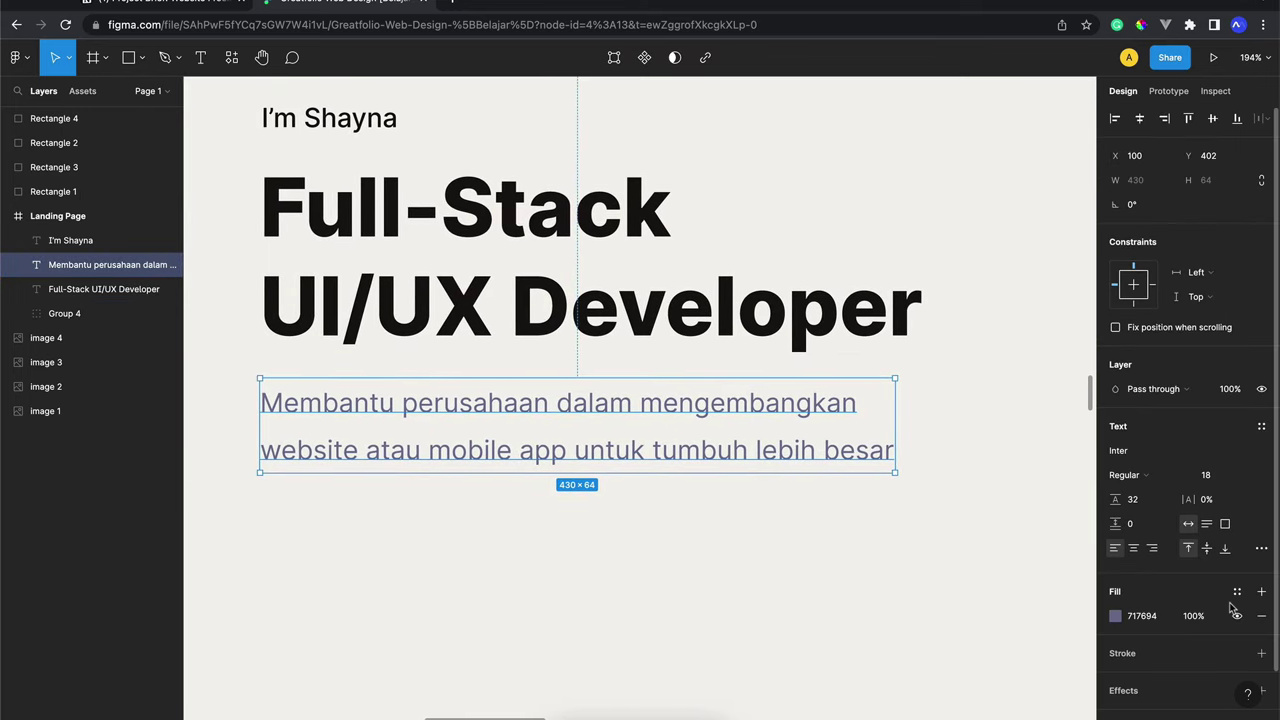
pyautogui.click(1237, 594)
pyautogui.click(1255, 530)
pyautogui.write('col')
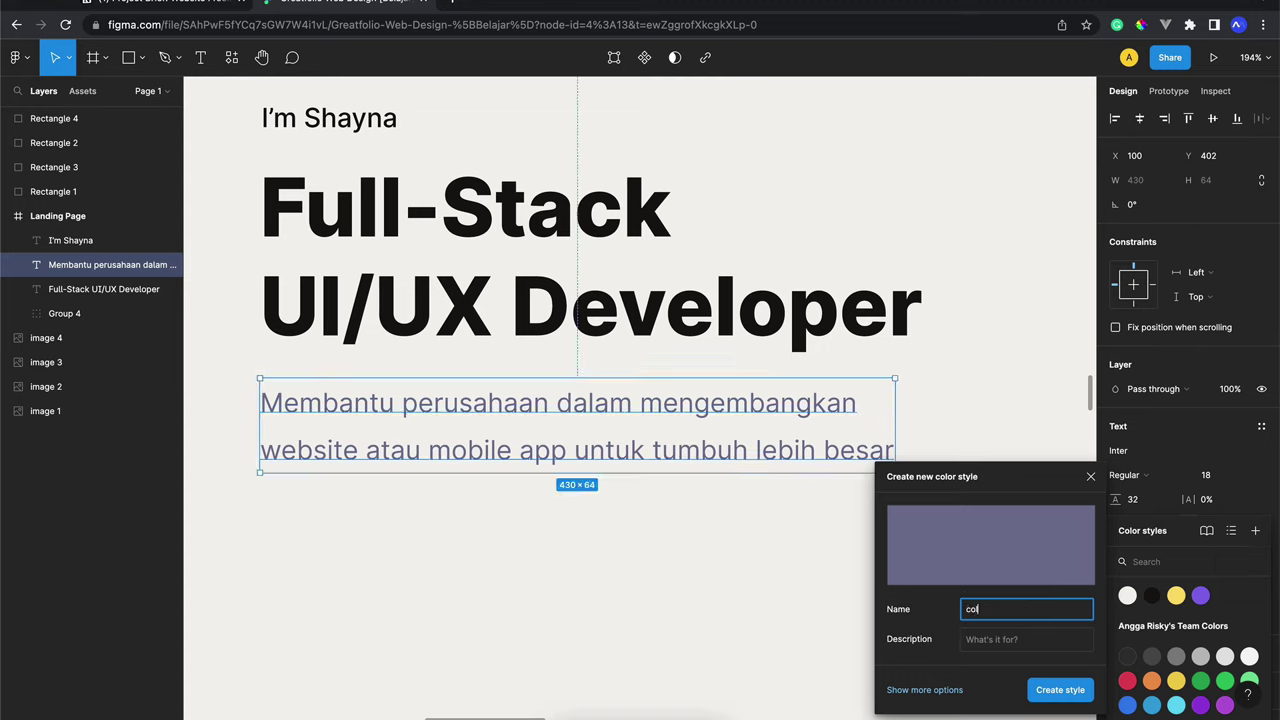
pyautogui.write('or1')
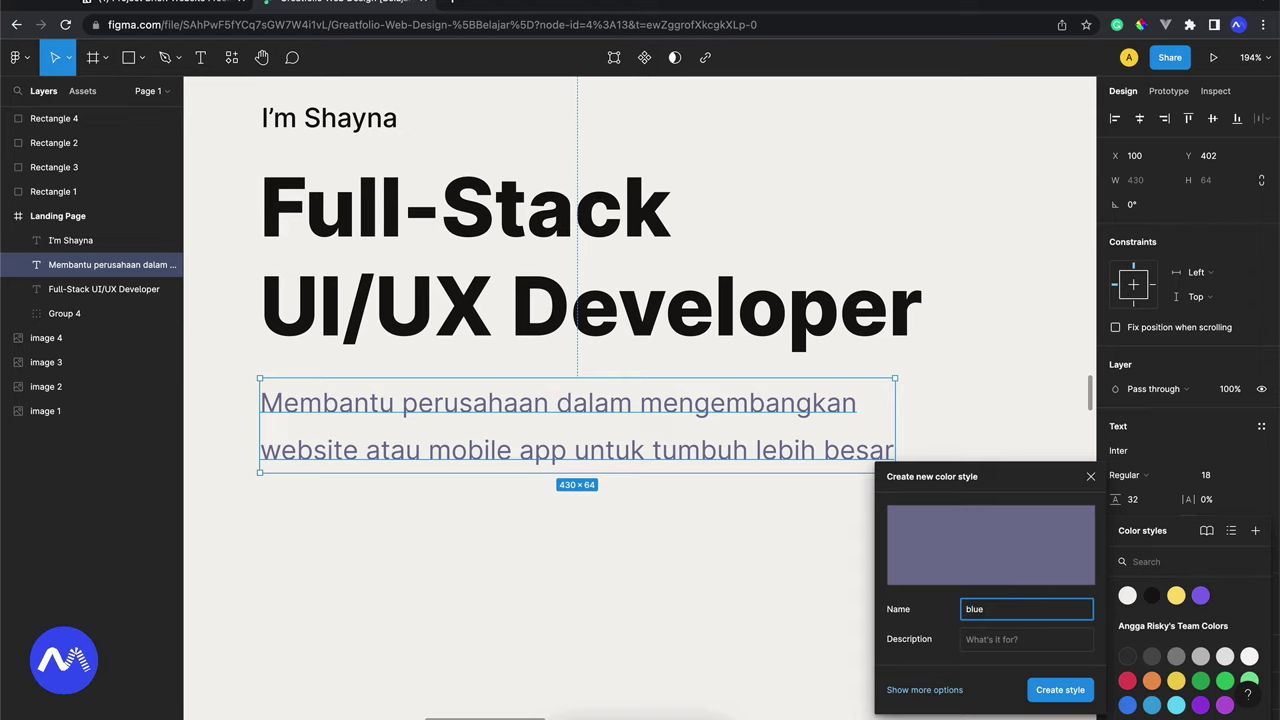
pyautogui.write('t')
pyautogui.press('Return')
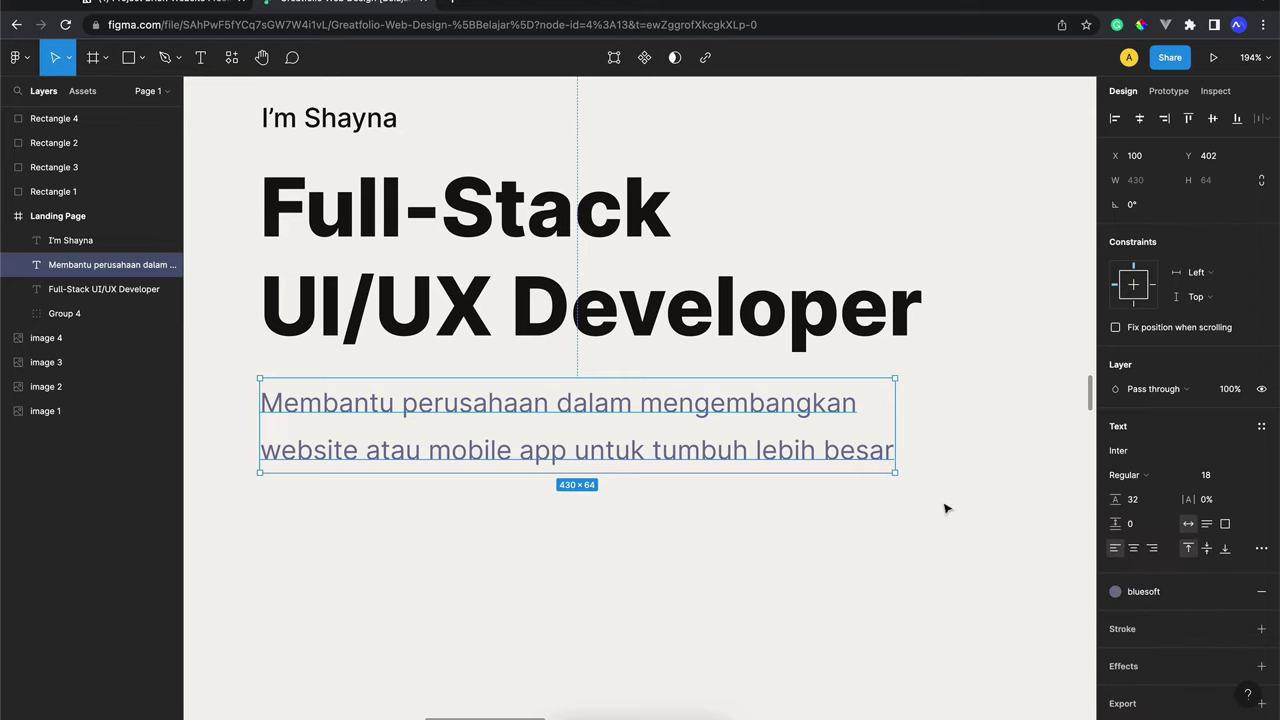
pyautogui.click(945, 509)
pyautogui.scroll(-2, 945, 509)
pyautogui.scroll(-3, 945, 509)
# Duplicate the purple swatch, place the copy to its right, and fill it with bluesoft
pyautogui.hscroll(3, 945, 509)
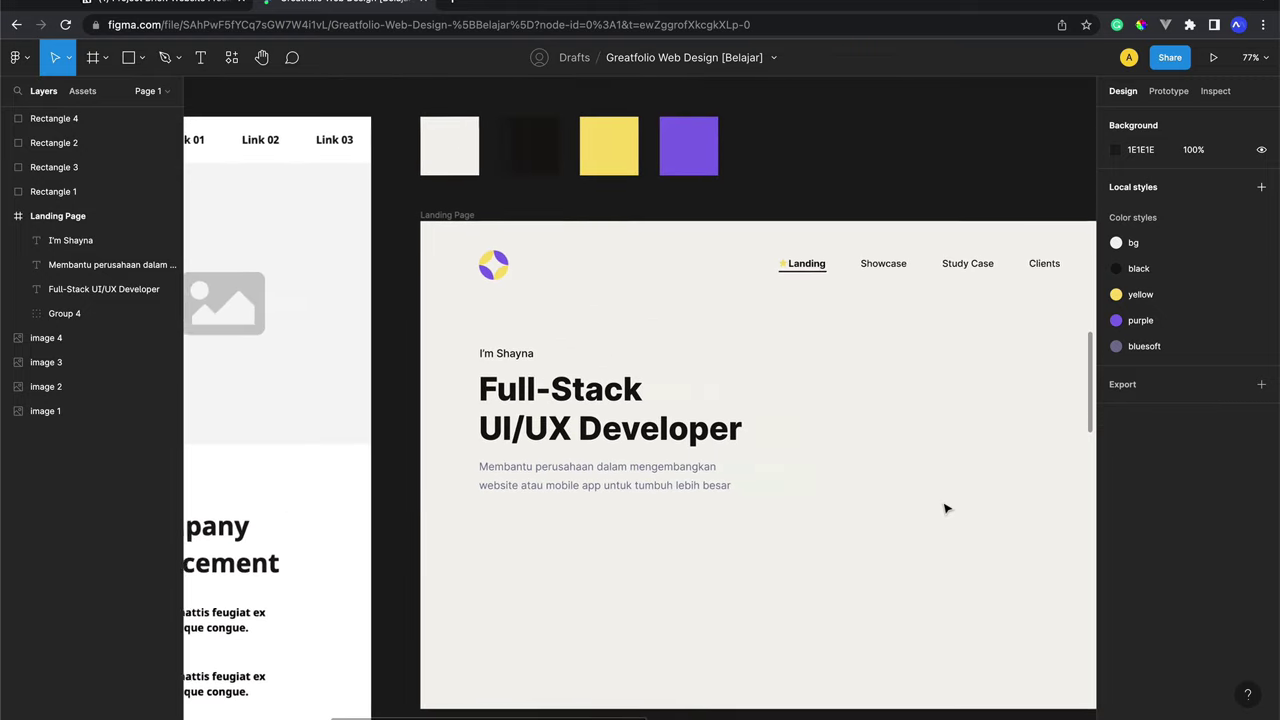
pyautogui.scroll(1, 945, 509)
pyautogui.hscroll(1, 945, 509)
pyautogui.click(652, 181)
pyautogui.hotkey('ctrl', 'd')
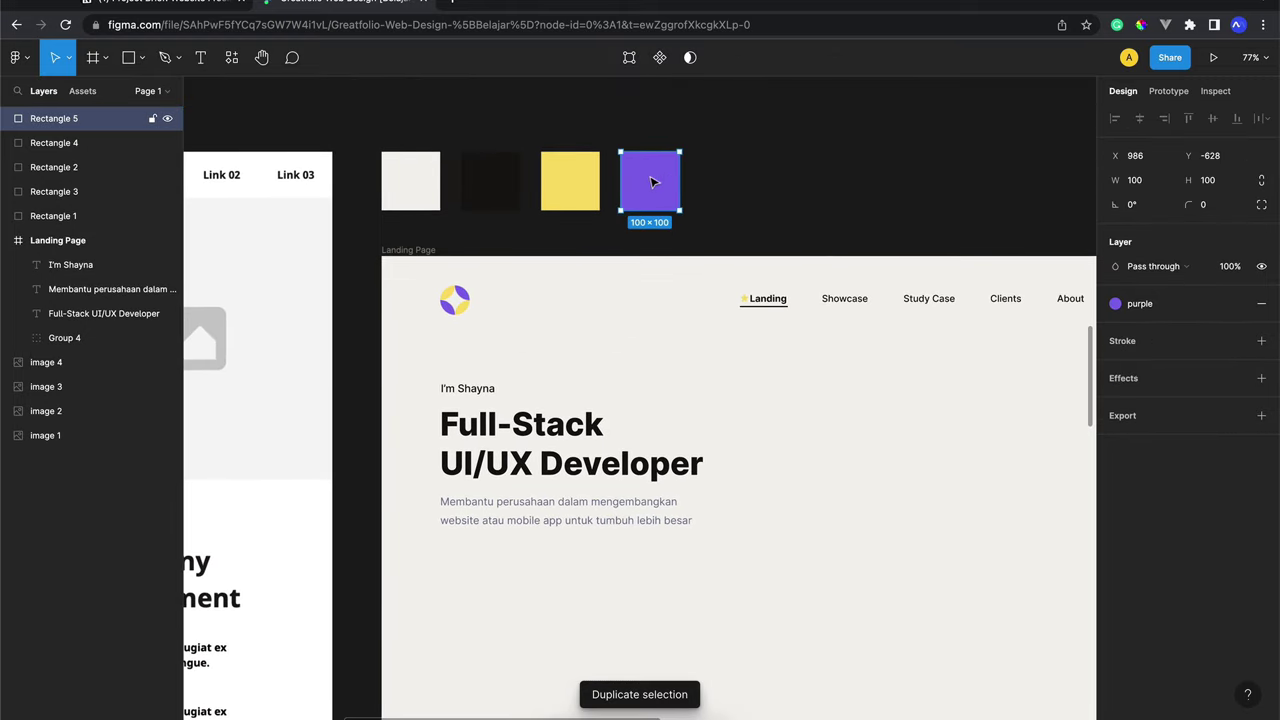
pyautogui.moveTo(652, 181); pyautogui.dragTo(732, 181)
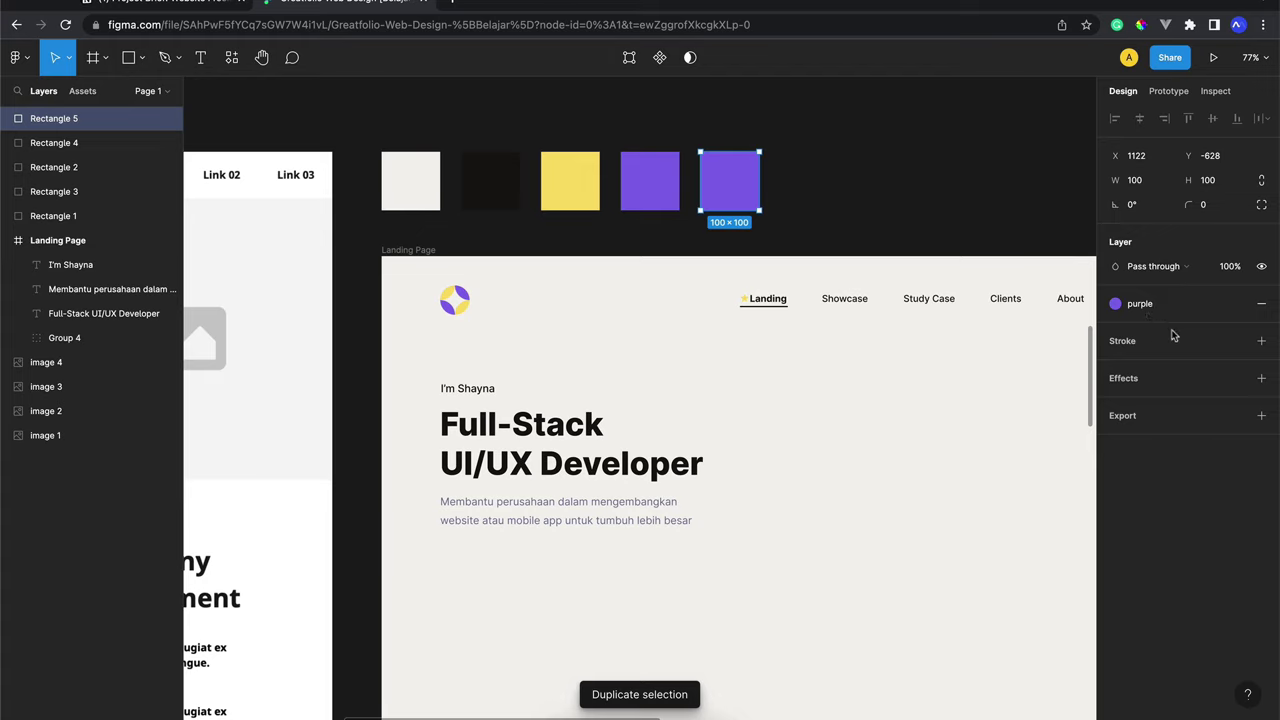
pyautogui.click(1236, 303)
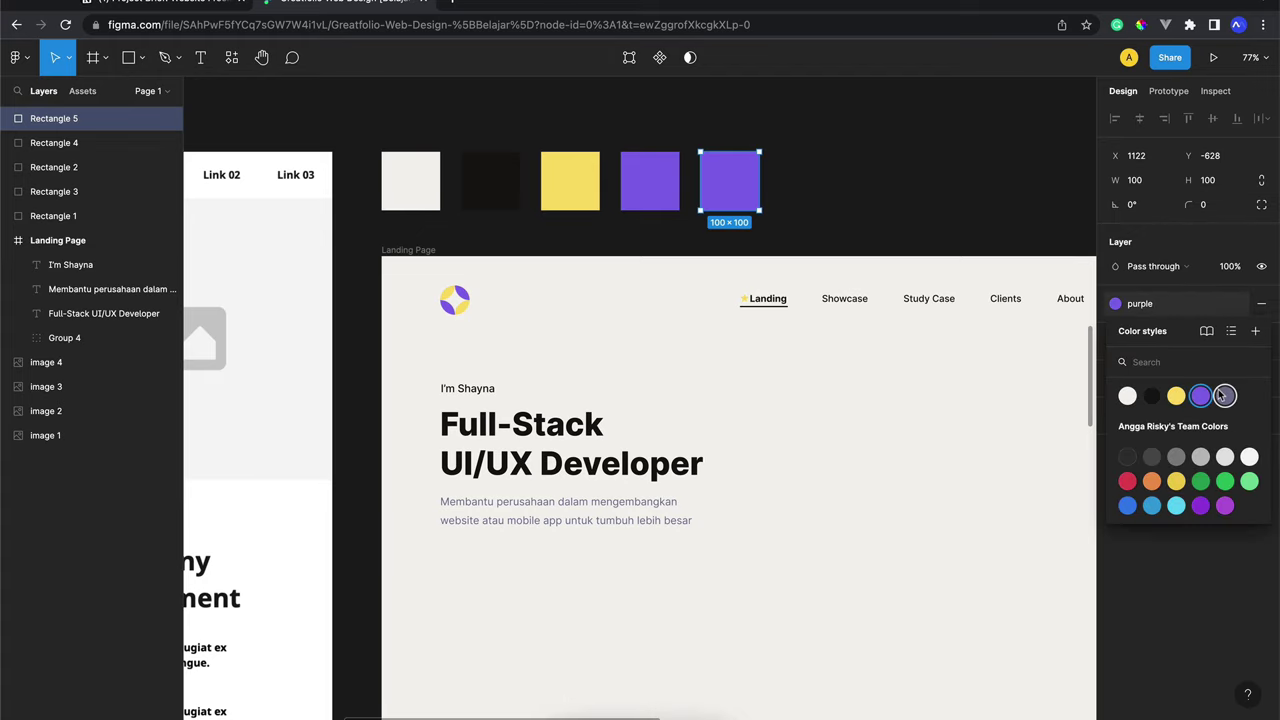
pyautogui.click(1225, 396)
pyautogui.click(829, 140)
pyautogui.scroll(3, 791, 160)
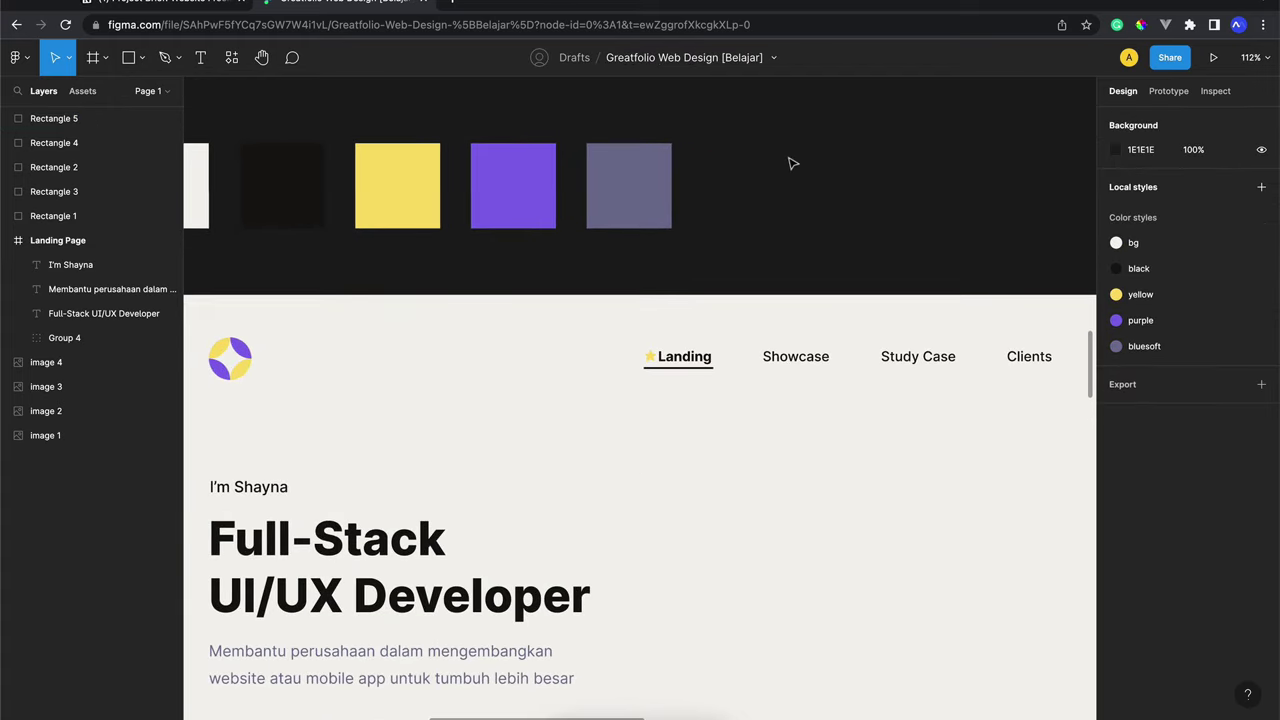
pyautogui.scroll(-3, 791, 163)
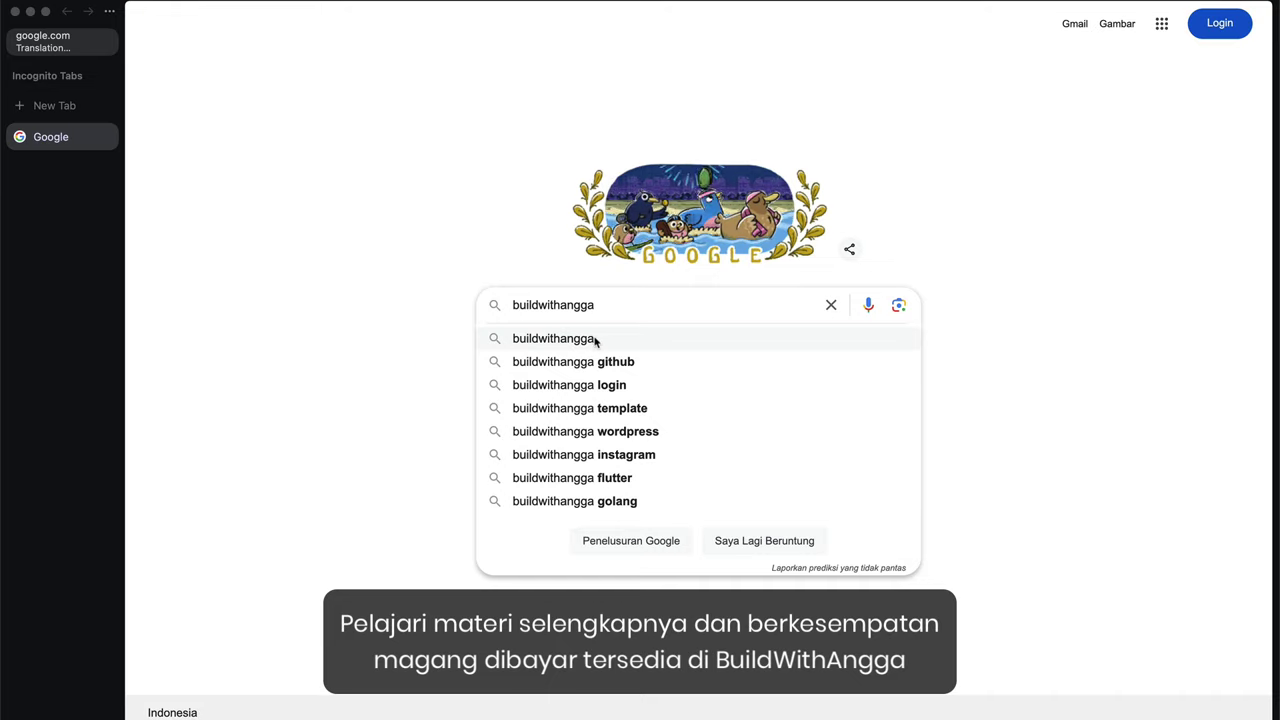
# Go to BuildWithAngga, search 'ui ux portfolio', and open the UI/UX website portfolio course page
pyautogui.click(594, 340)
pyautogui.click(420, 246)
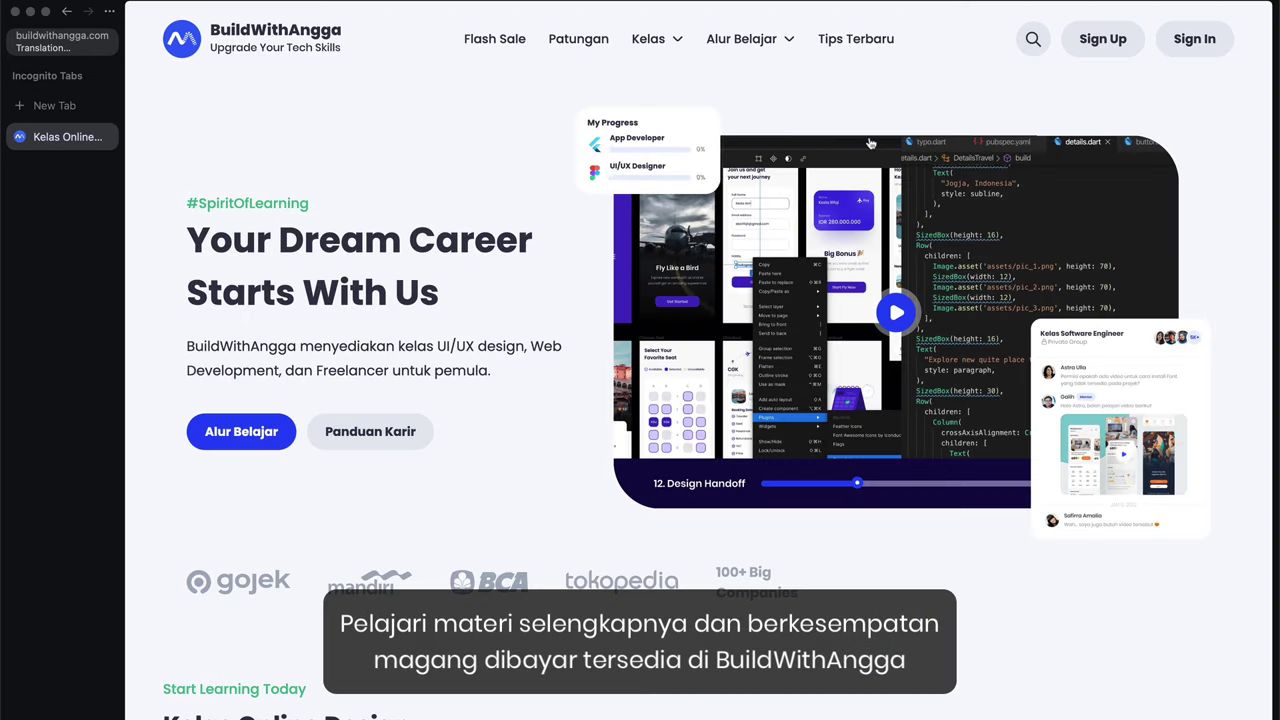
pyautogui.click(1034, 40)
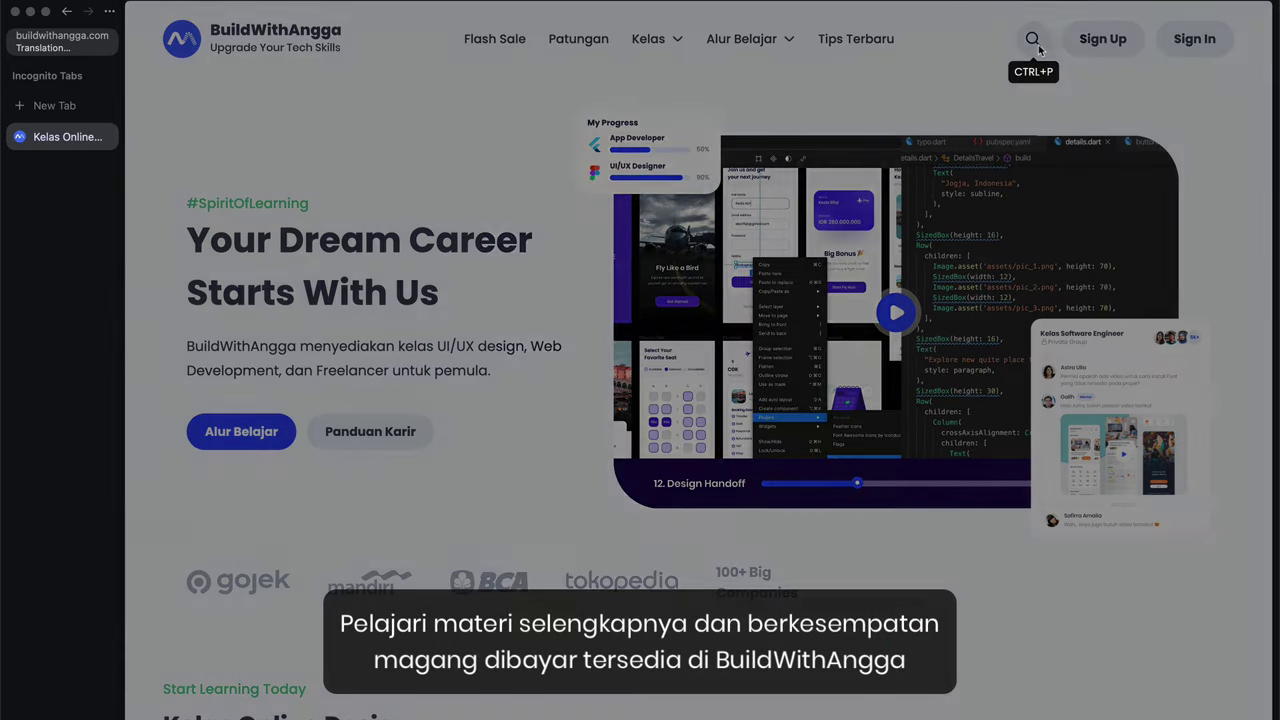
pyautogui.write('ui ux portfolio')
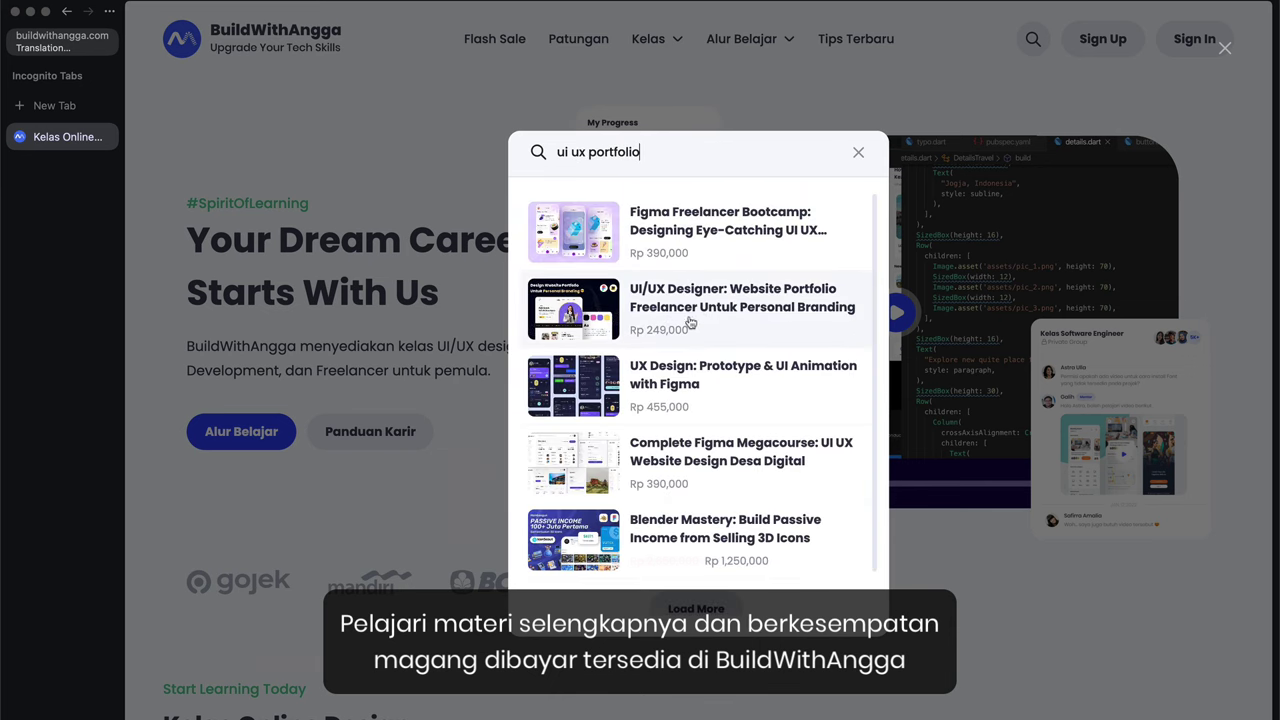
pyautogui.click(689, 322)
pyautogui.moveTo(655, 131); pyautogui.dragTo(775, 251)
pyautogui.scroll(-2, 872, 304)
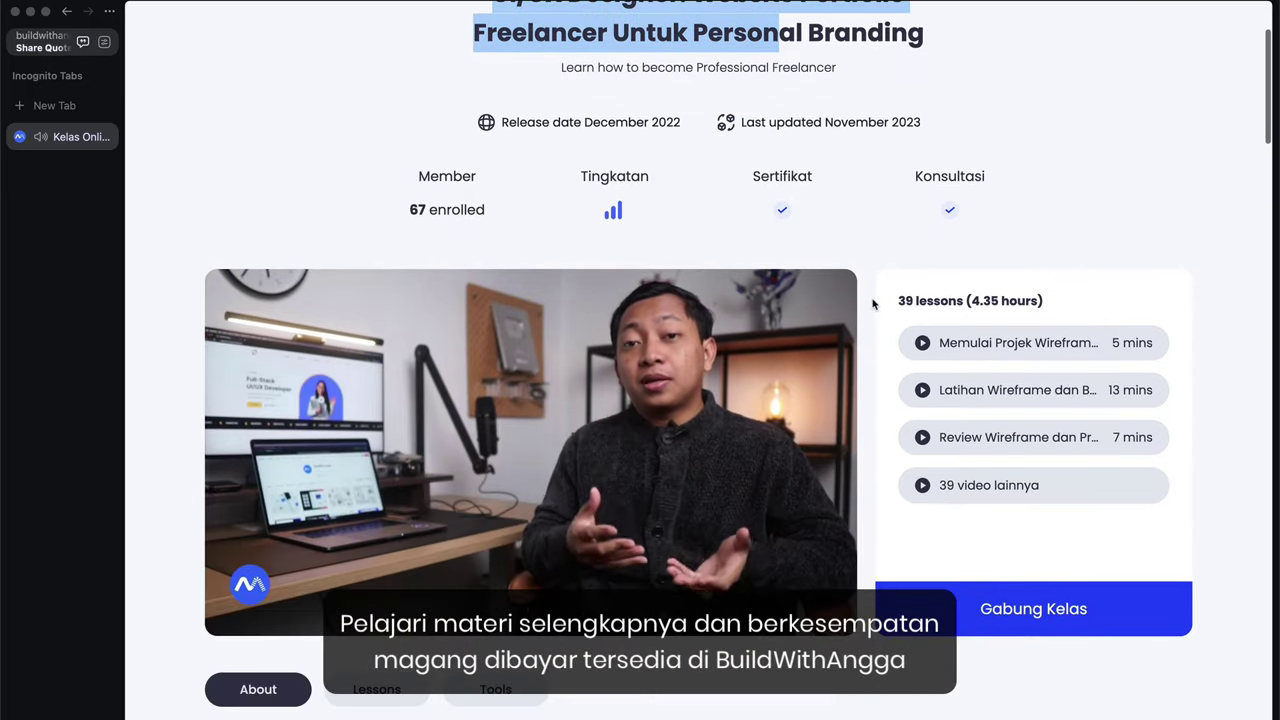
pyautogui.scroll(-3, 872, 304)
# Show the course lessons, expanding Working On Project and Warming Up, and load more sections
pyautogui.click(388, 348)
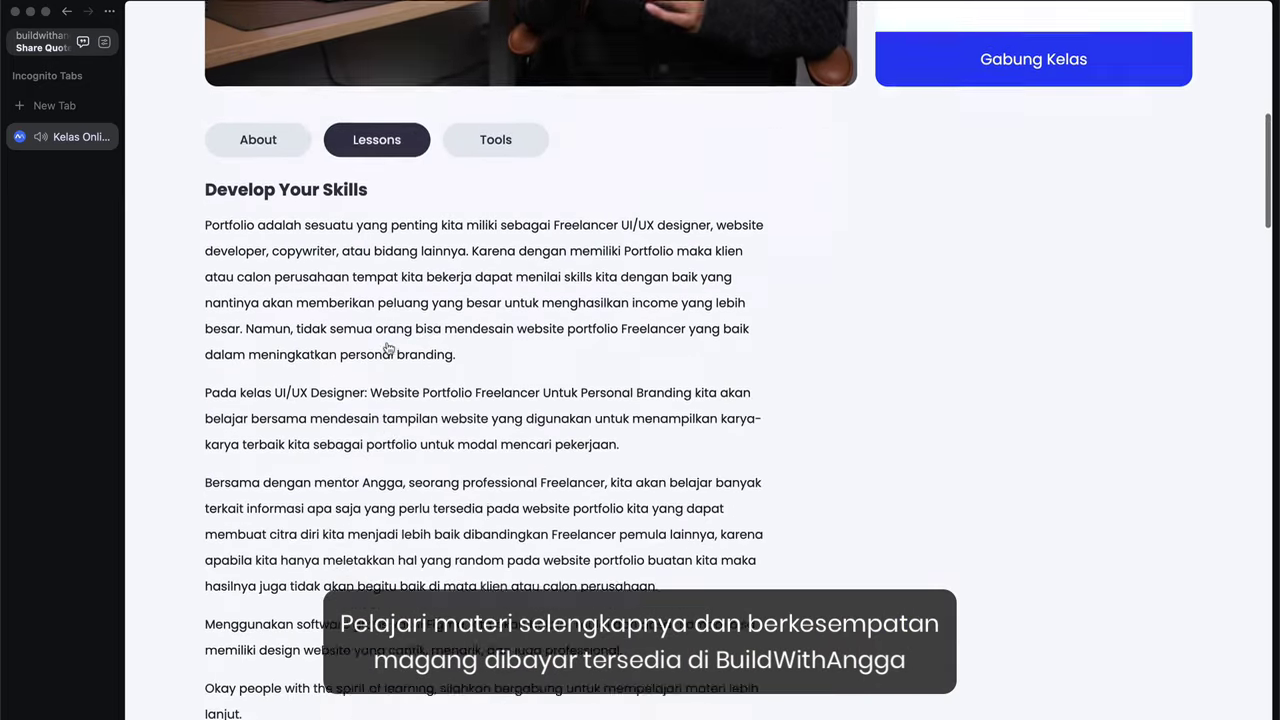
pyautogui.click(394, 347)
pyautogui.click(414, 232)
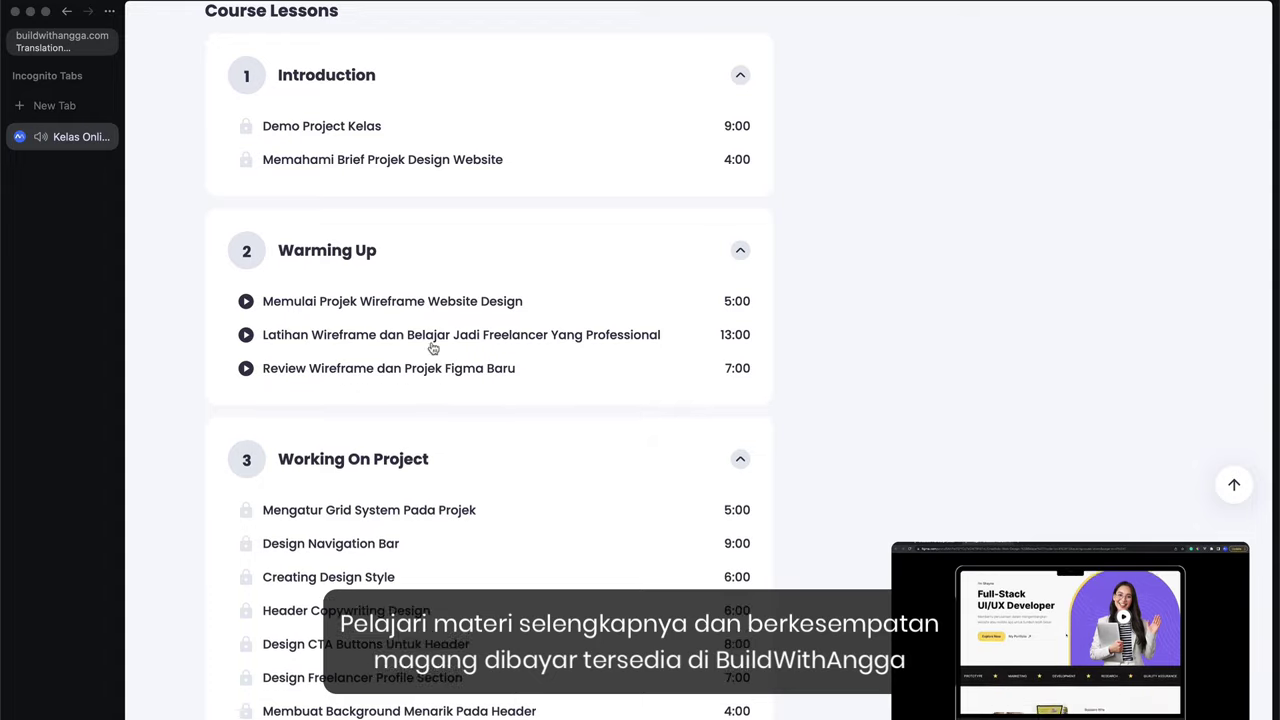
pyautogui.scroll(-3, 433, 347)
pyautogui.click(500, 551)
pyautogui.scroll(-1, 502, 555)
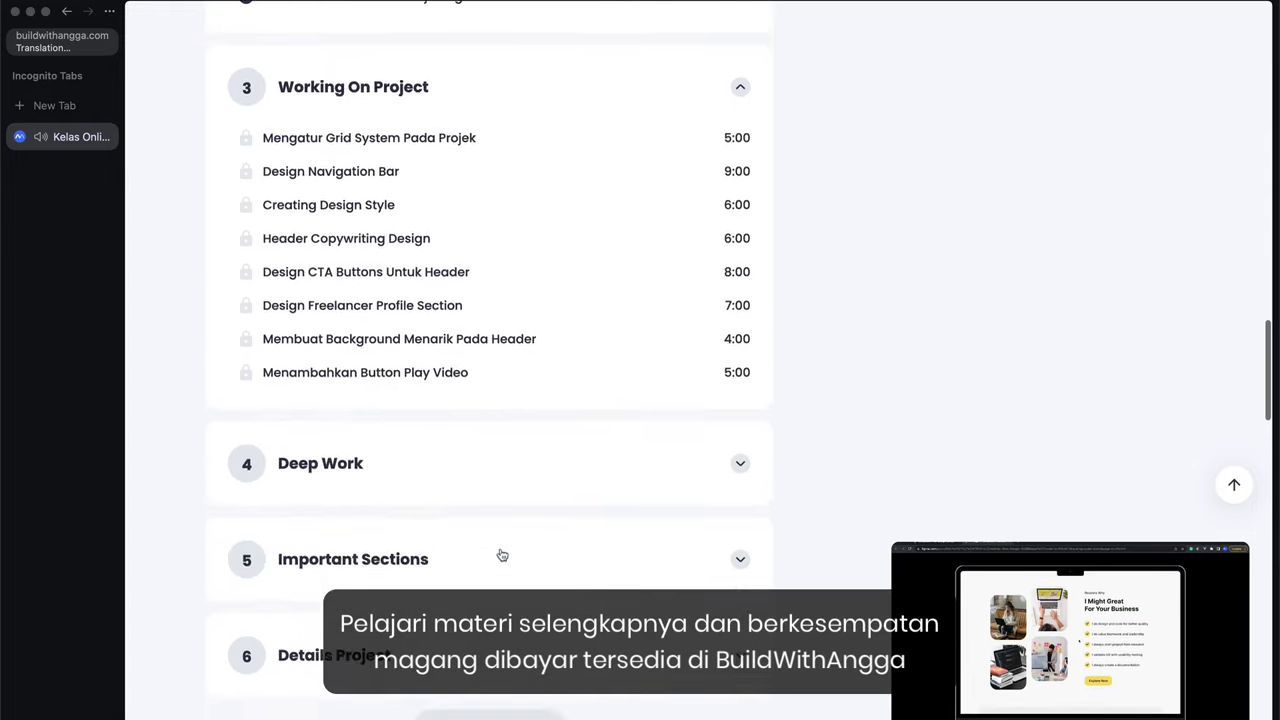
pyautogui.scroll(-4, 502, 555)
# Expand the Details Project and Important Sections lessons, then scroll to the Rp 249,000 price
pyautogui.click(534, 251)
pyautogui.click(549, 134)
pyautogui.scroll(-5, 714, 379)
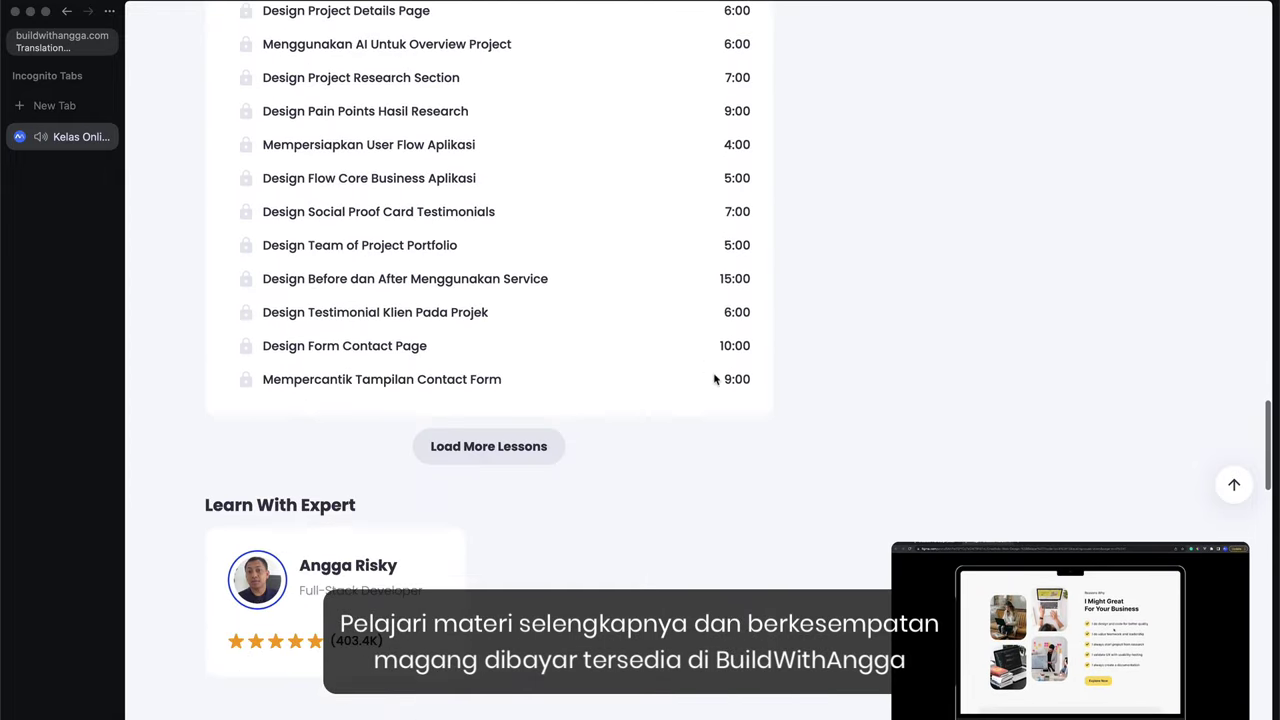
pyautogui.scroll(-5, 714, 379)
pyautogui.scroll(-4, 714, 379)
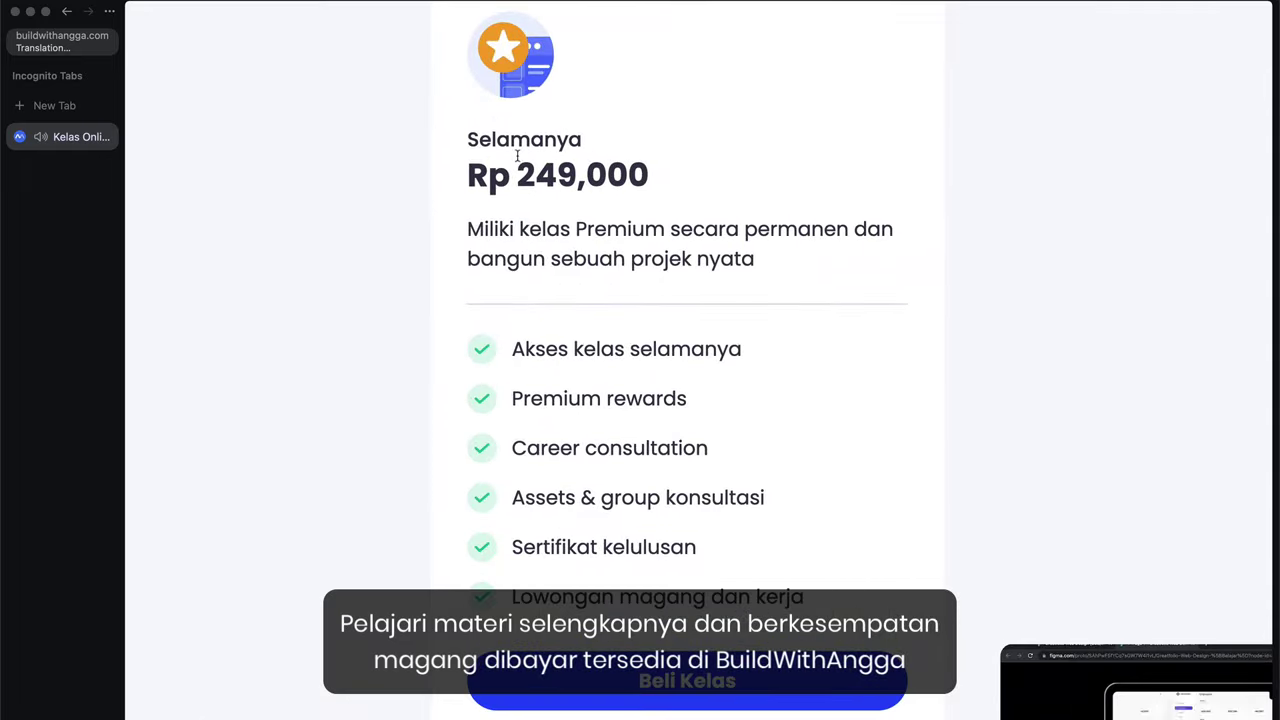
pyautogui.moveTo(517, 157); pyautogui.dragTo(674, 320)
pyautogui.scroll(-2, 674, 320)
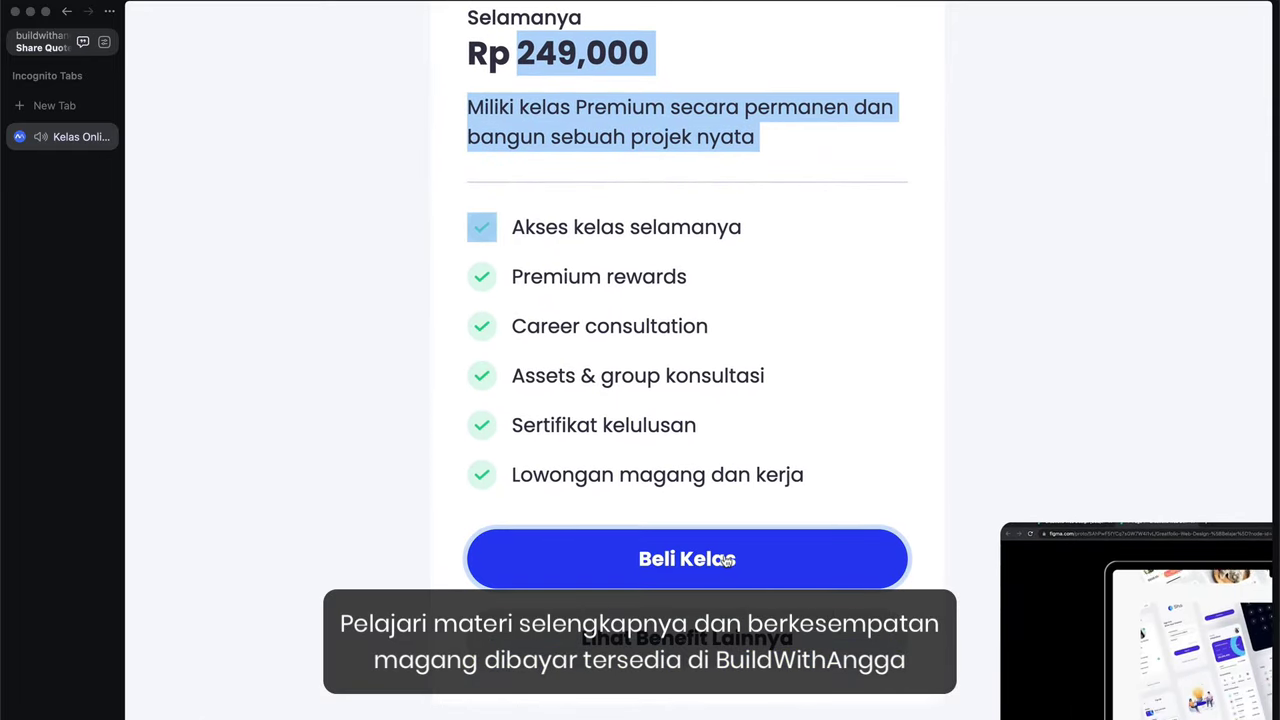